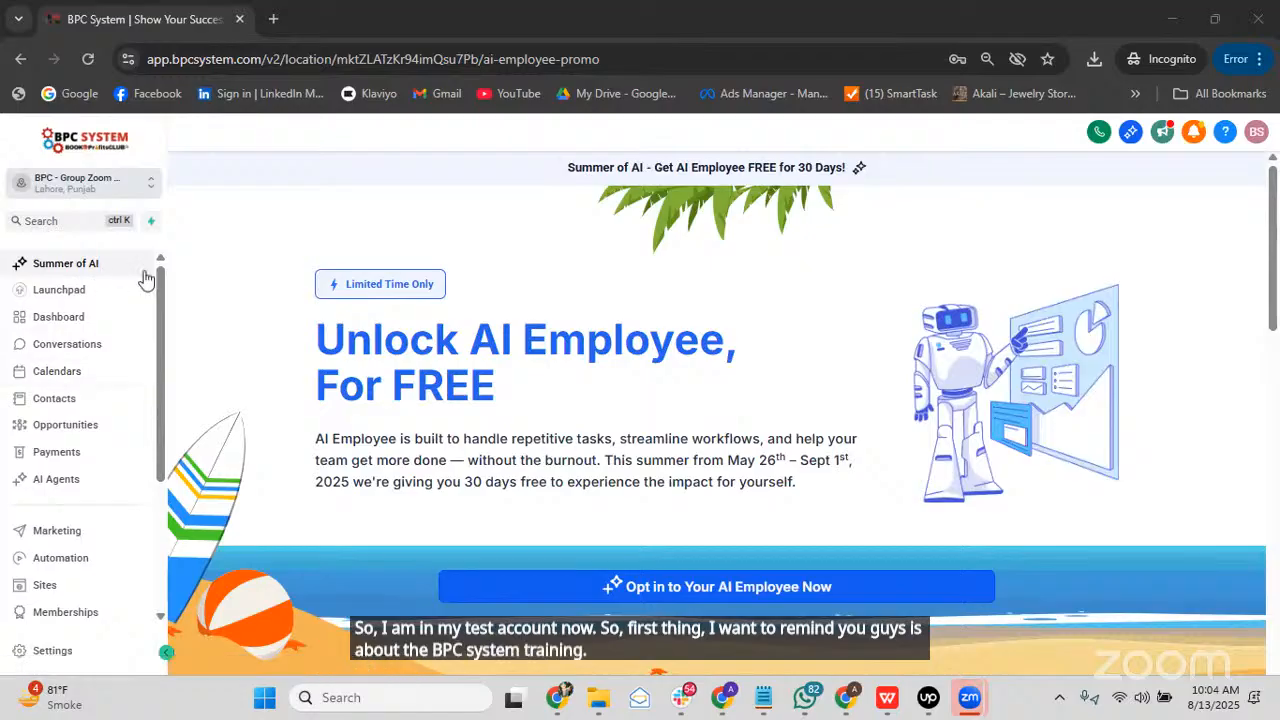
Step: Open the BPC System Training help center
scroll(110, 415, down, 2)
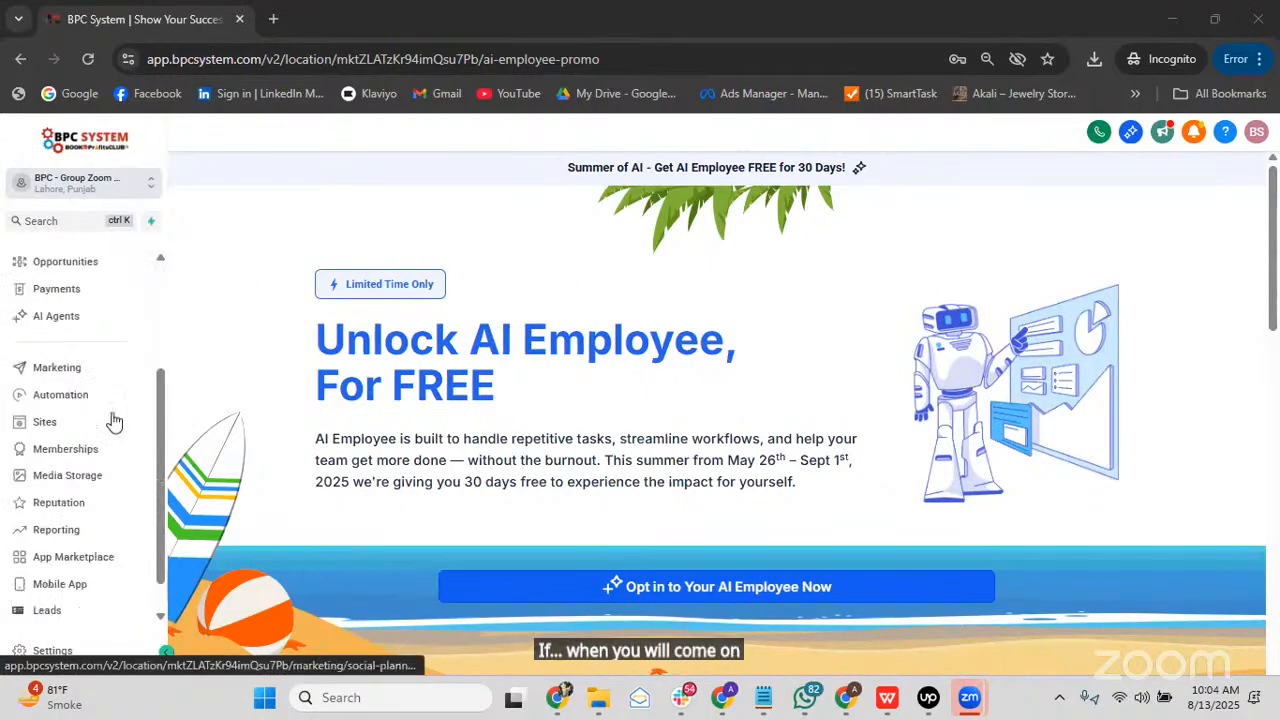
scroll(113, 420, down, 1)
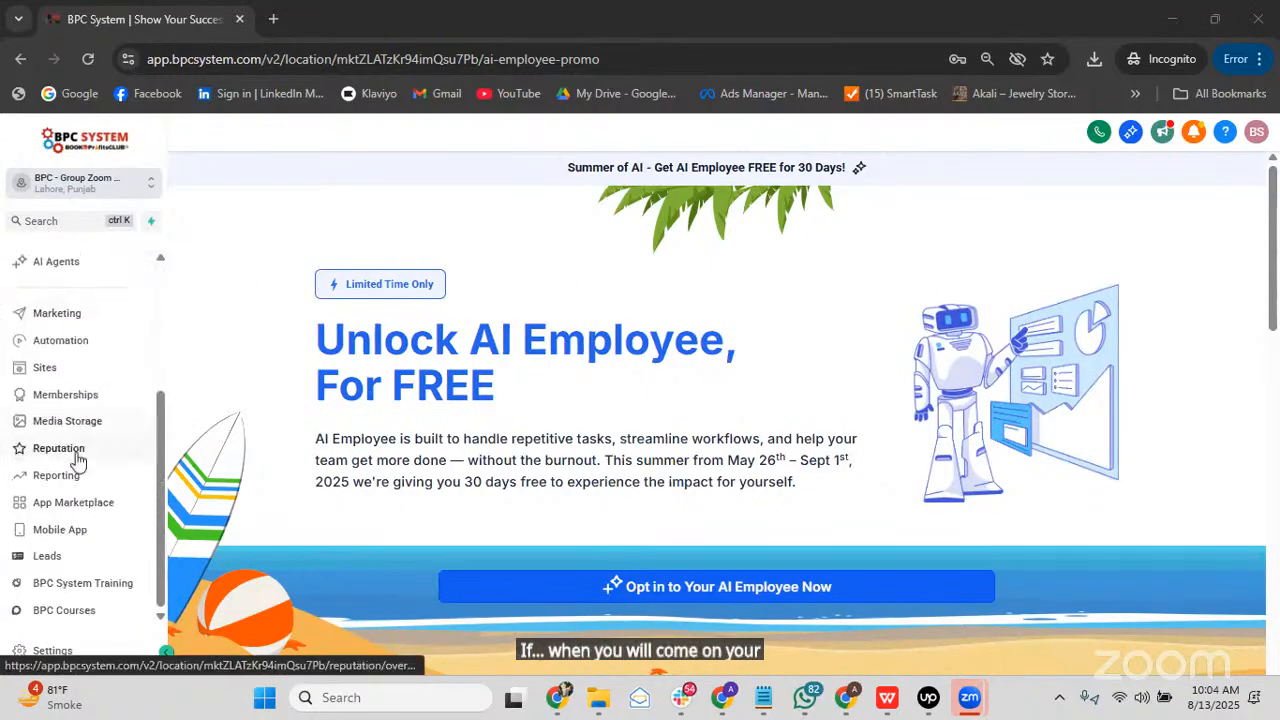
click(98, 591)
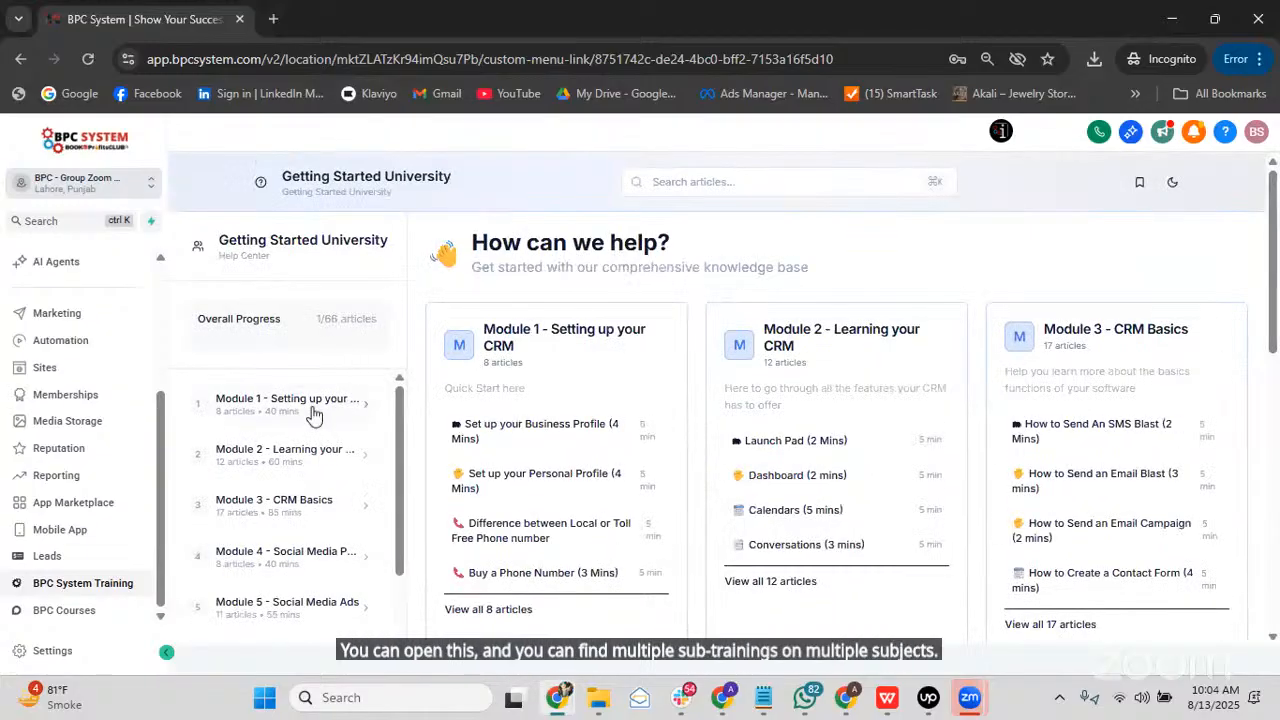
Step: Open the Set up your Business Profile article in Module 1 and look through it to the end
click(313, 414)
click(294, 450)
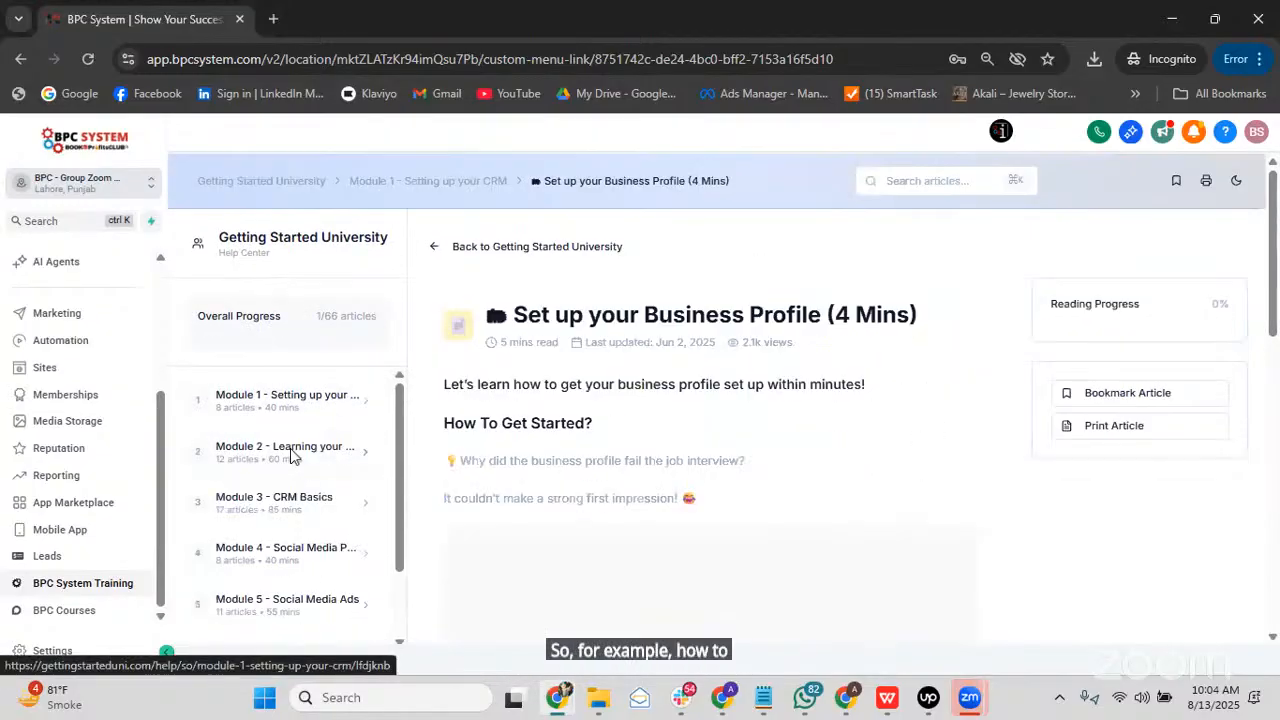
scroll(420, 420, down, 3)
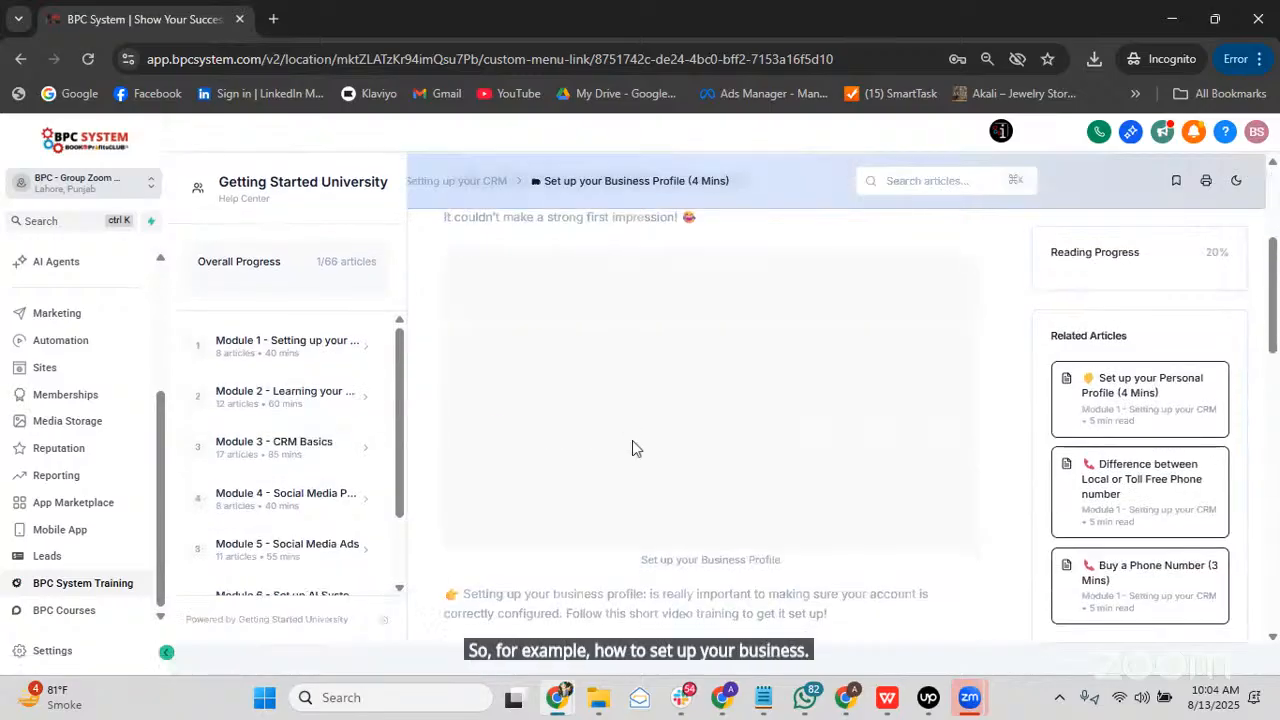
scroll(632, 447, down, 15)
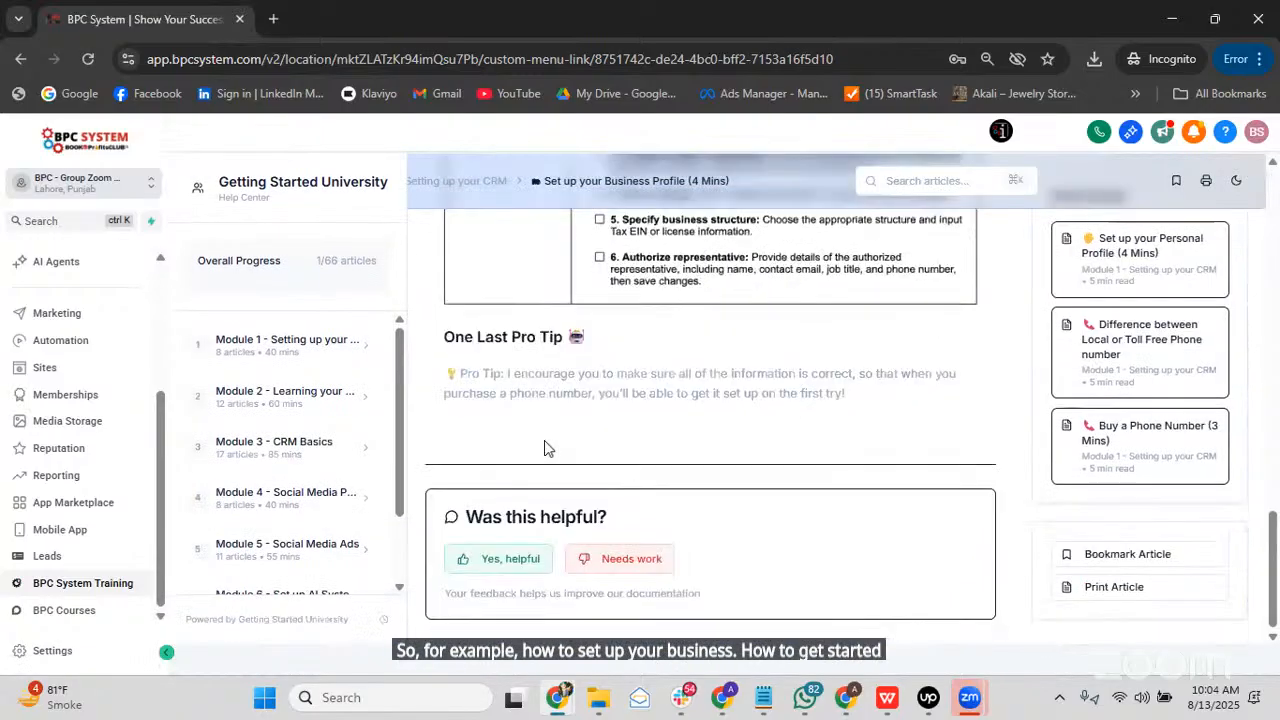
Step: Expand Module 2 - Learning your CRM and view its Calendars, Dashboard and Contacts articles
click(290, 397)
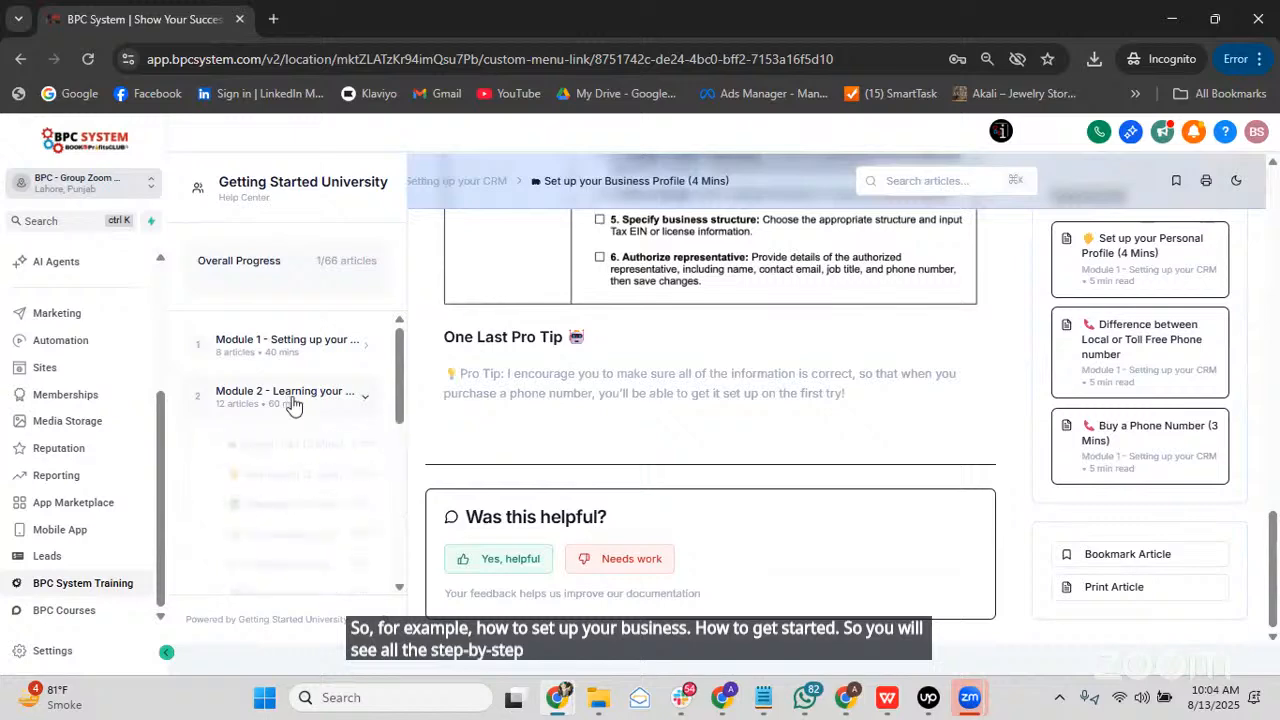
scroll(285, 392, down, 1)
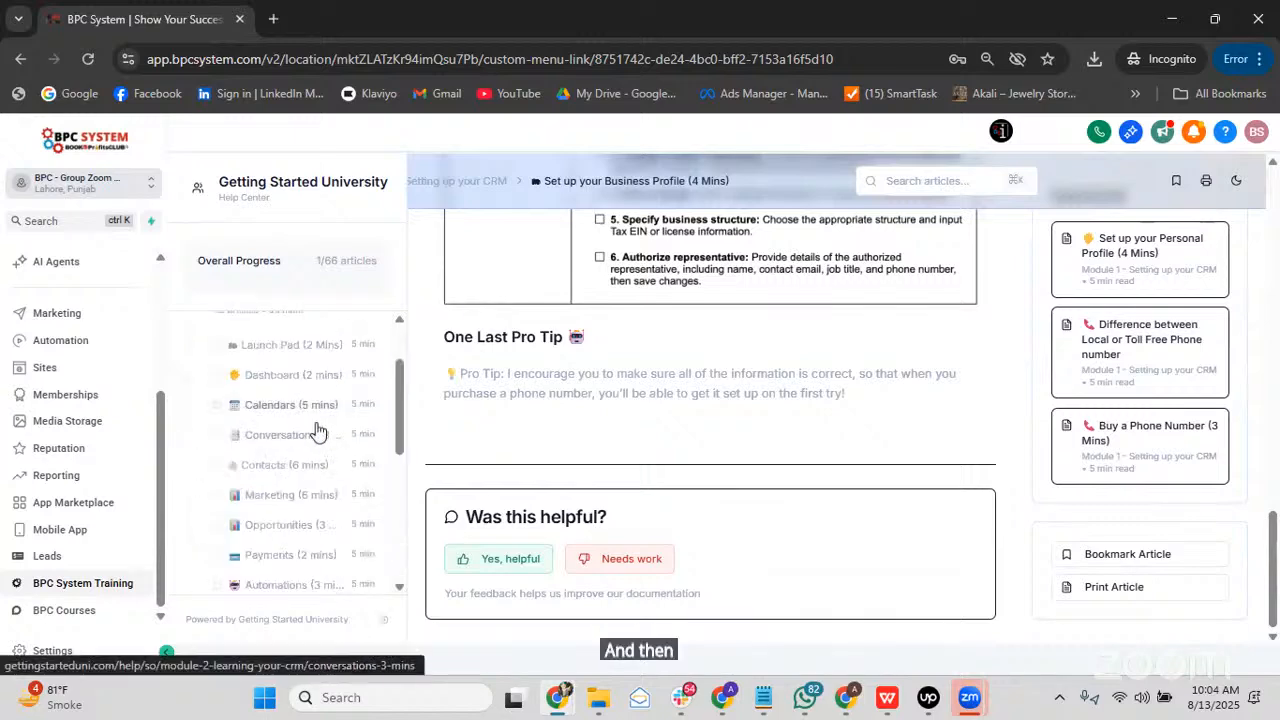
click(290, 405)
click(280, 376)
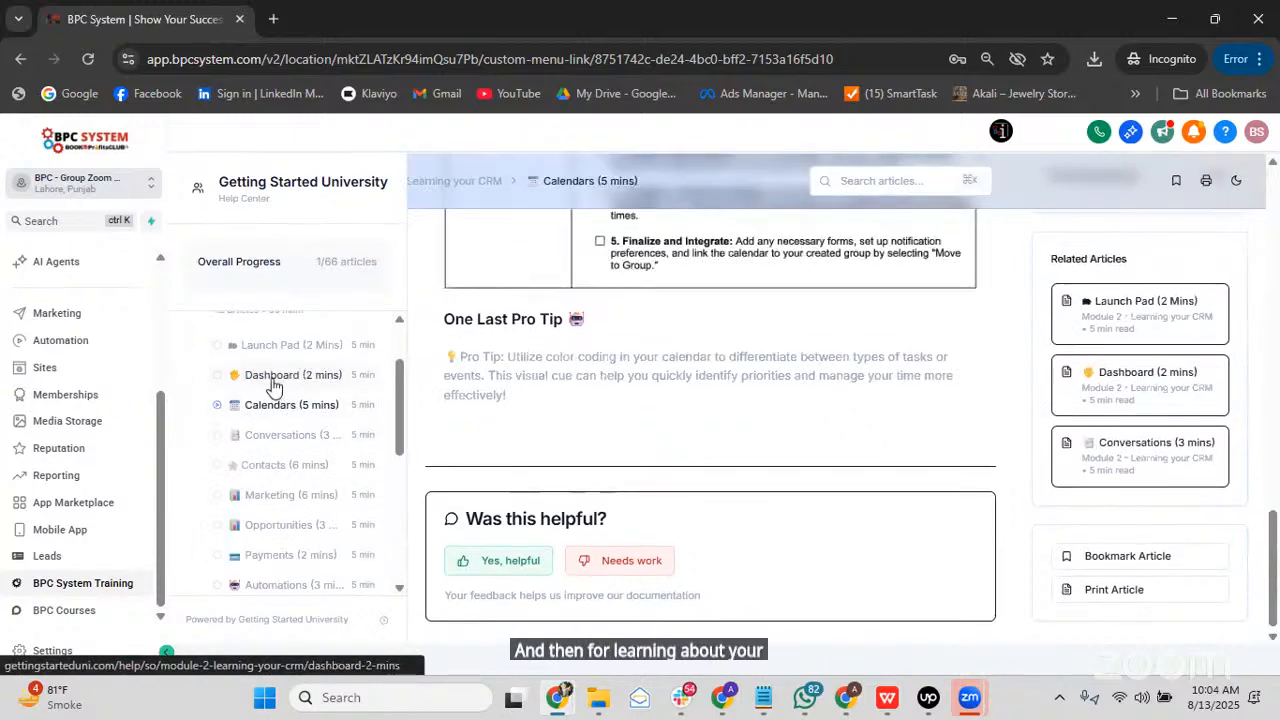
click(285, 468)
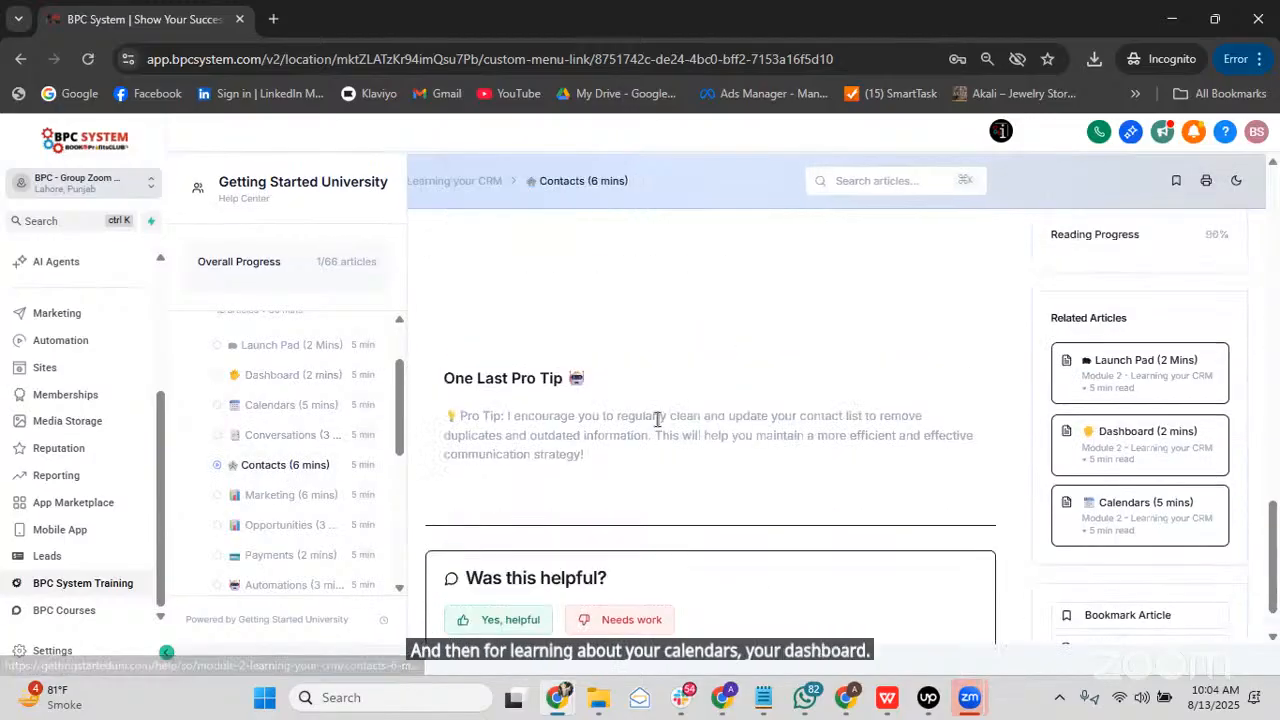
scroll(680, 430, up, 5)
scroll(716, 449, up, 10)
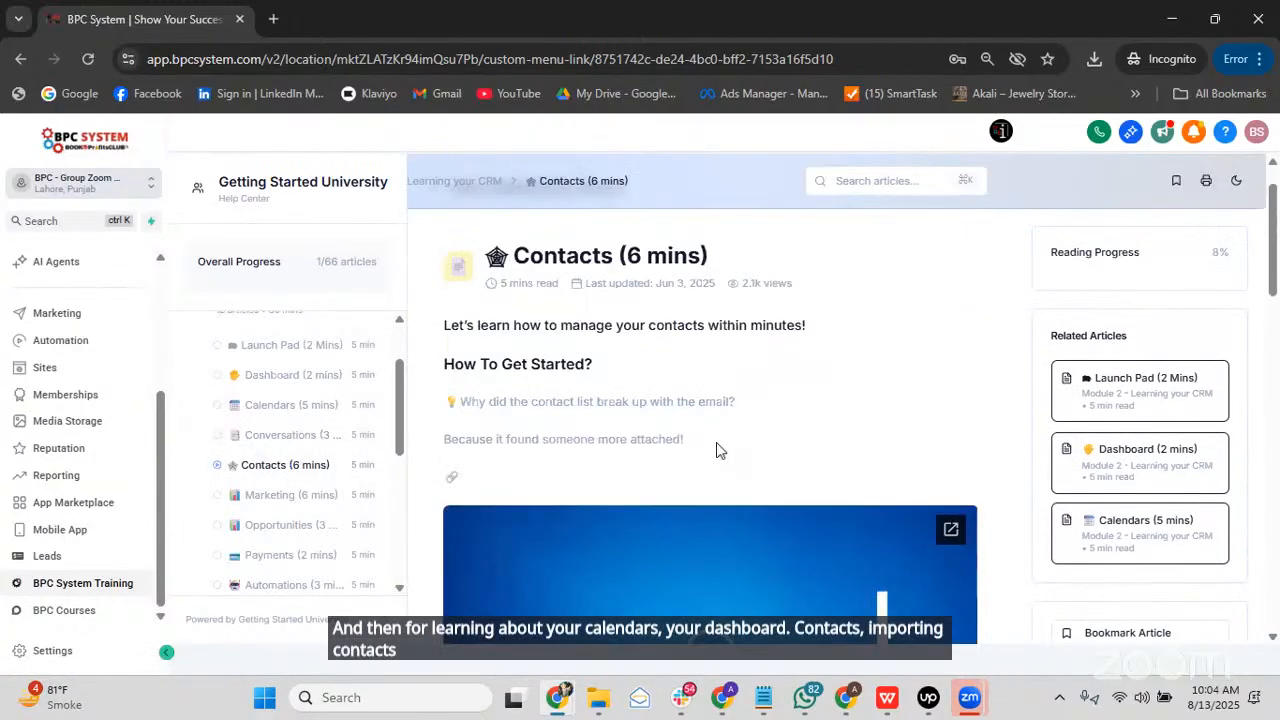
Step: View the Reputation Management, Payments, Opportunities and Marketing articles of Module 2
scroll(326, 418, down, 4)
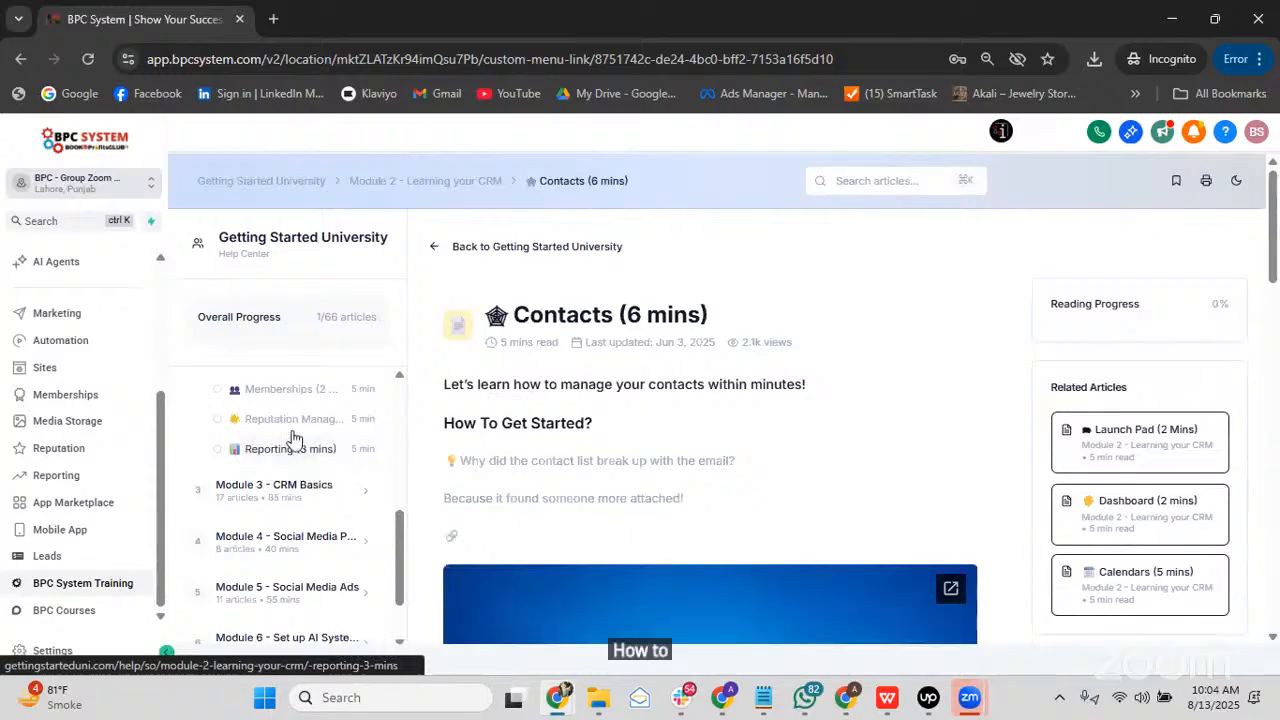
click(300, 424)
scroll(316, 436, up, 2)
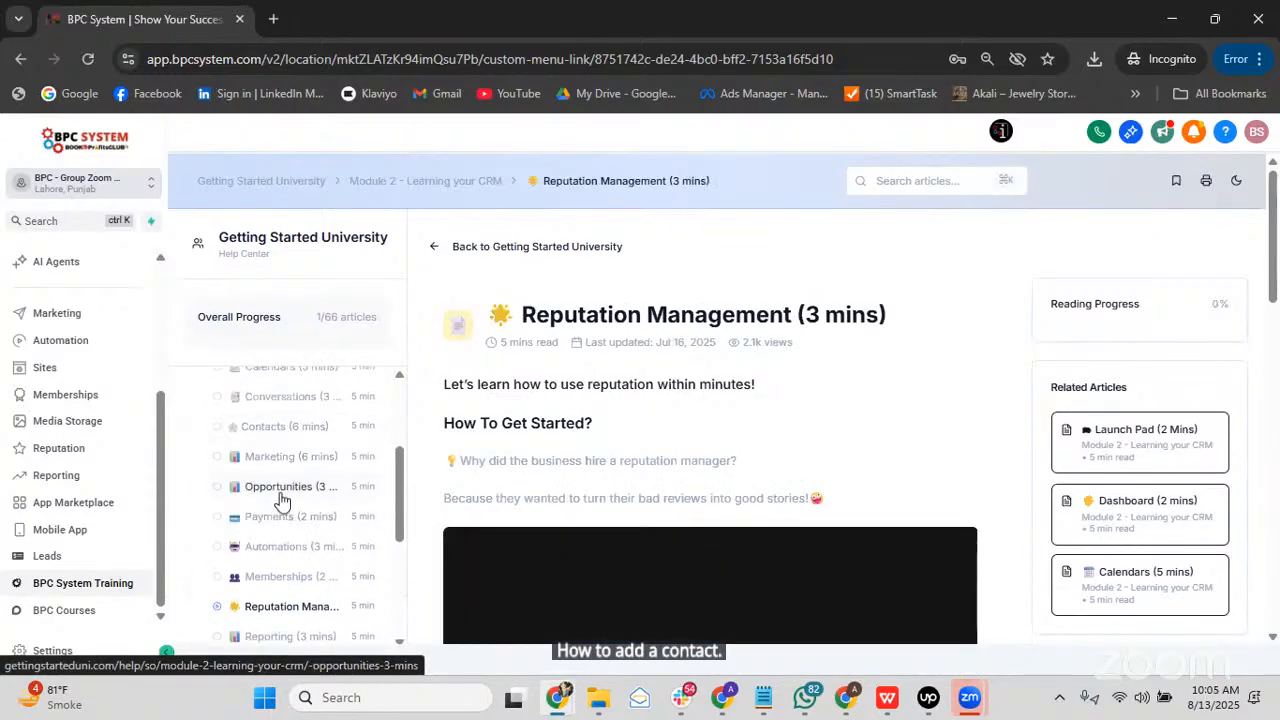
click(286, 516)
click(288, 487)
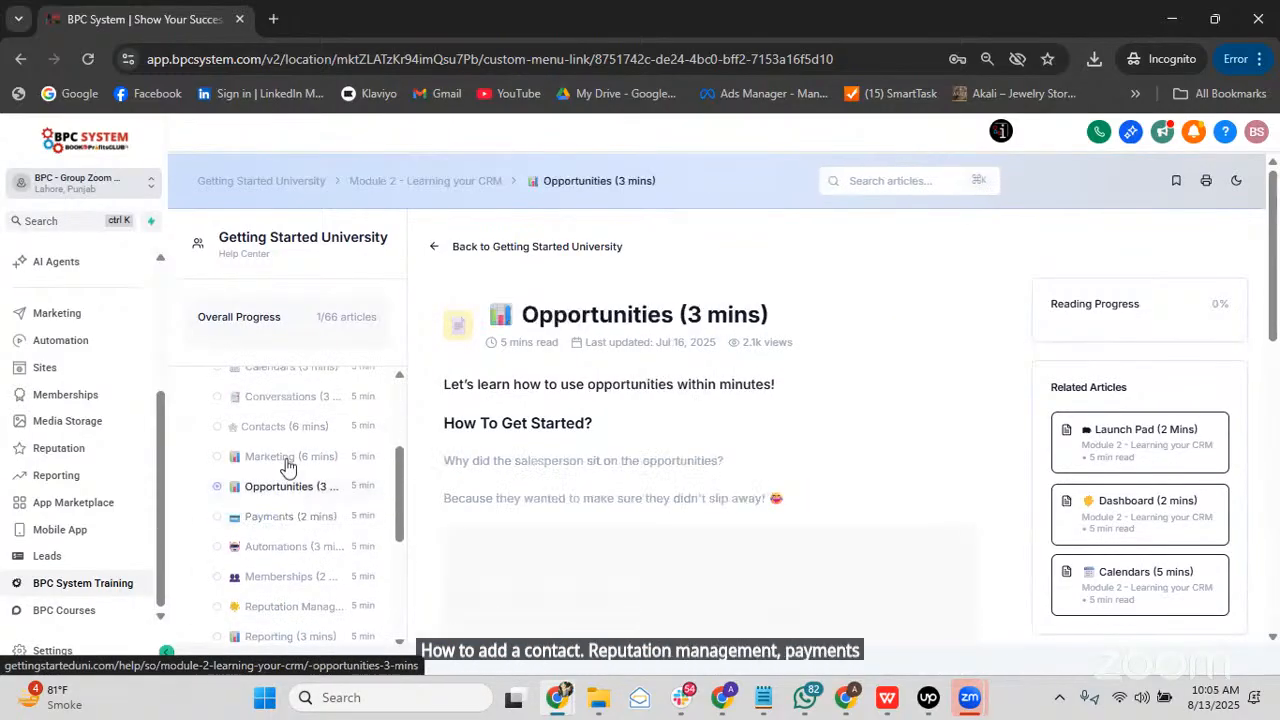
click(292, 456)
Step: Expand Module 3 - CRM Basics and view its articles on sending an SMS blast, an email blast and an email campaign
scroll(314, 400, down, 3)
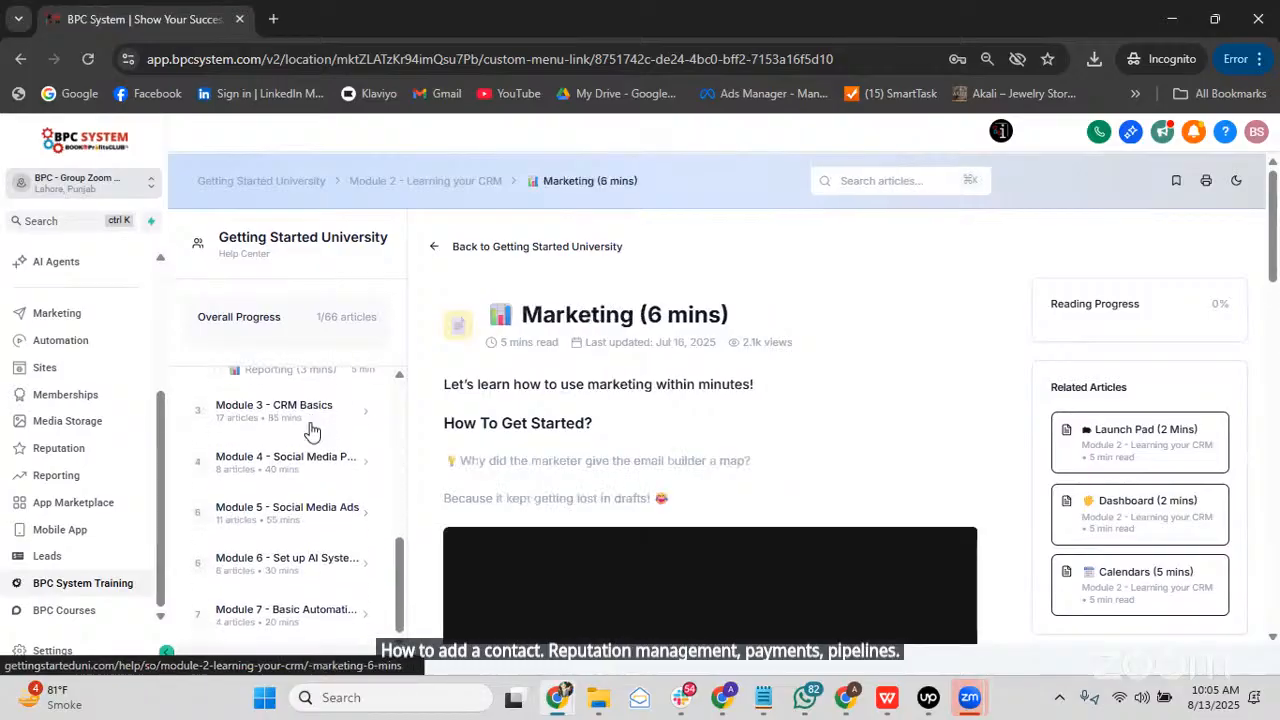
scroll(317, 431, up, 3)
scroll(534, 441, down, 2)
scroll(286, 543, down, 2)
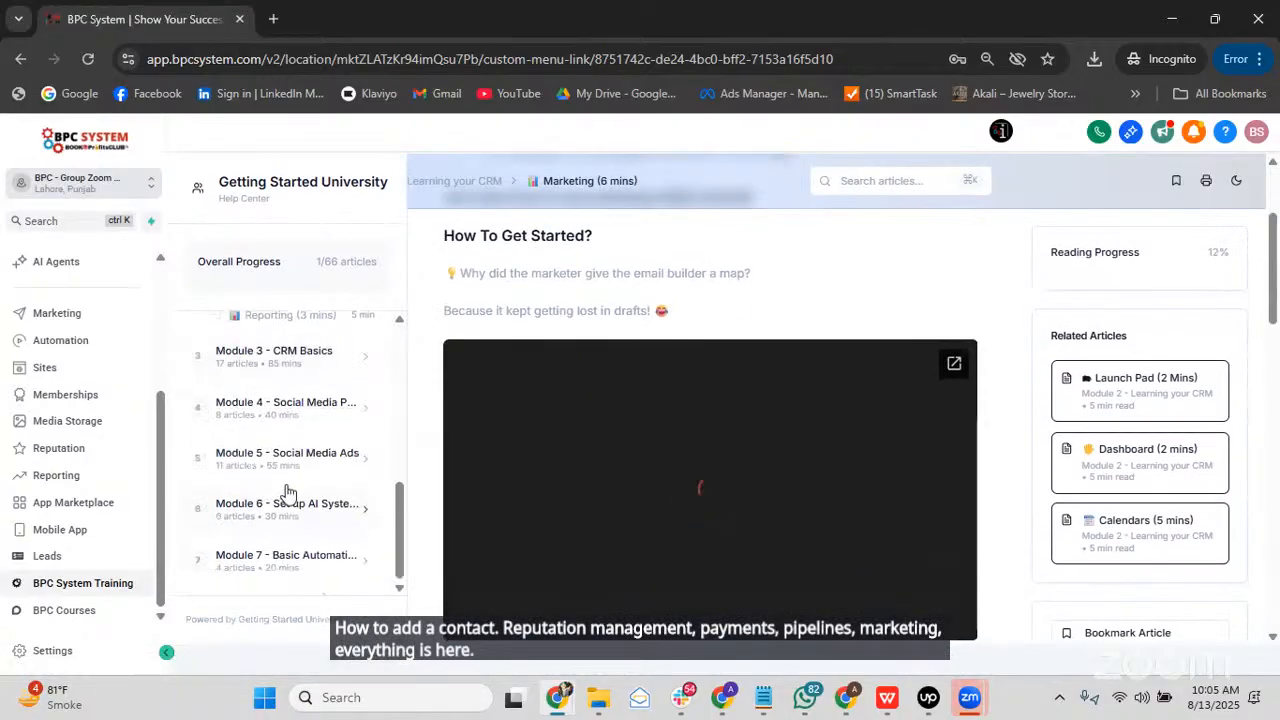
click(306, 383)
click(294, 406)
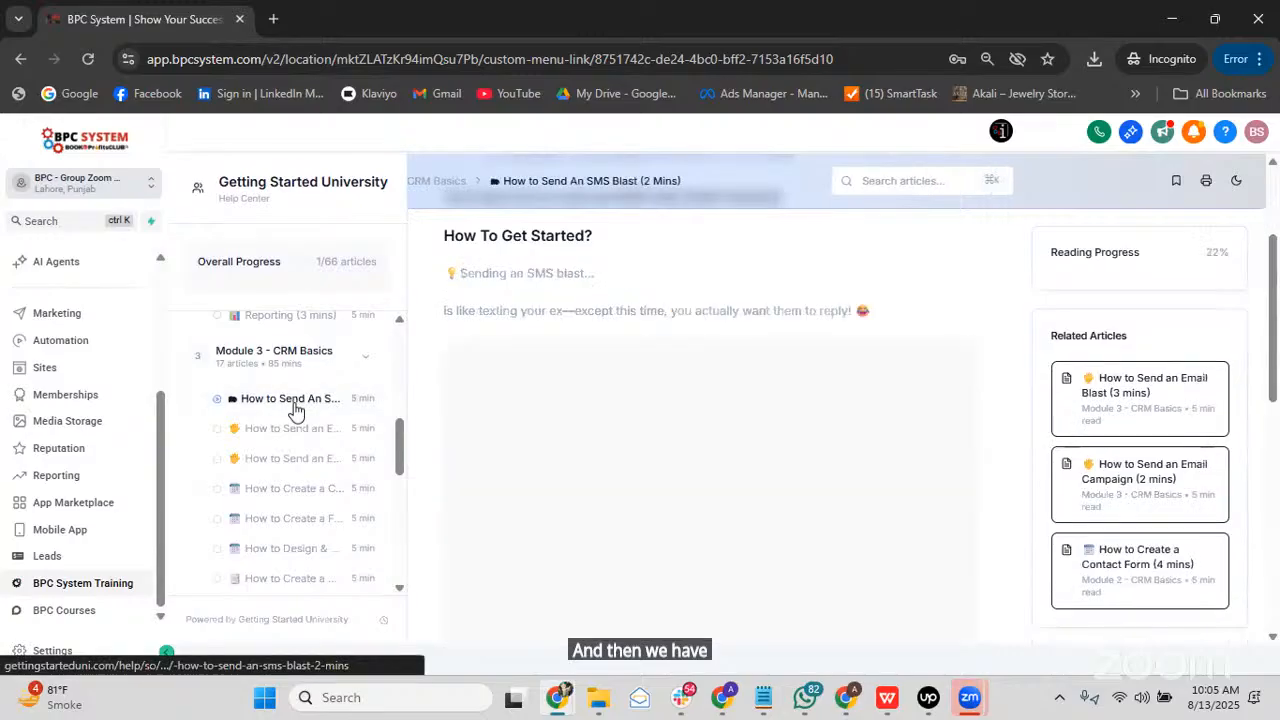
click(302, 429)
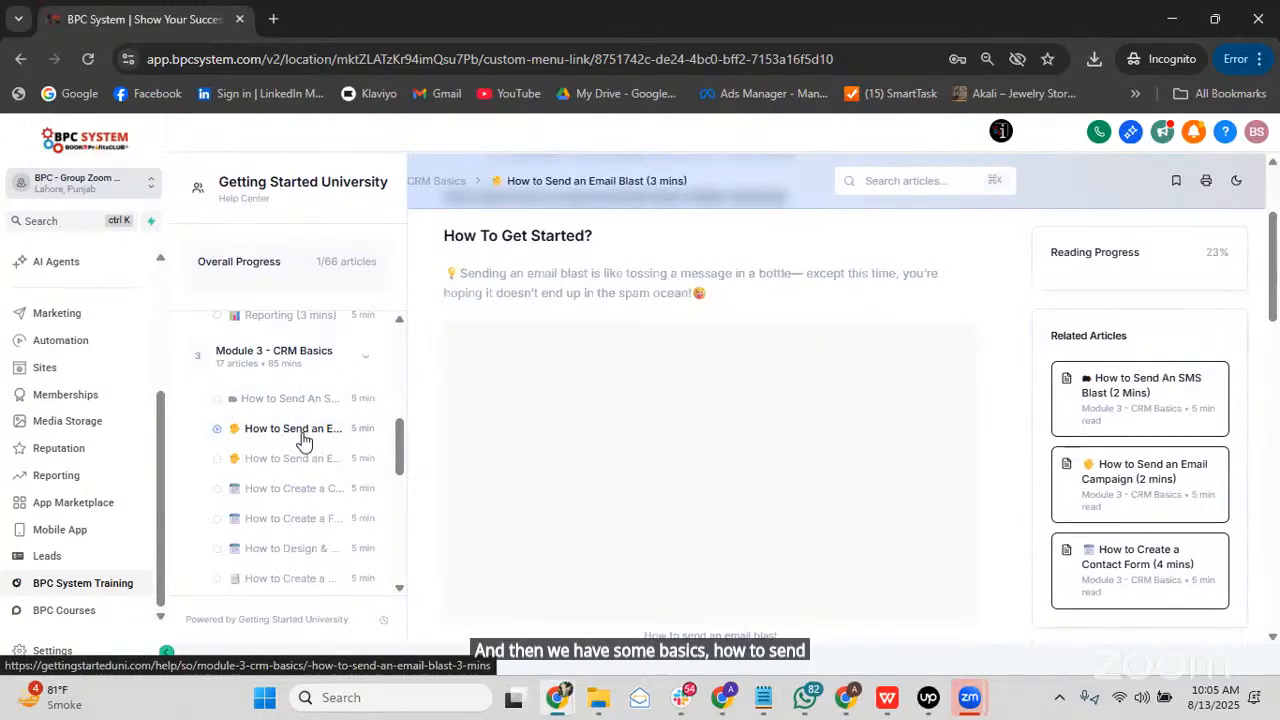
click(312, 460)
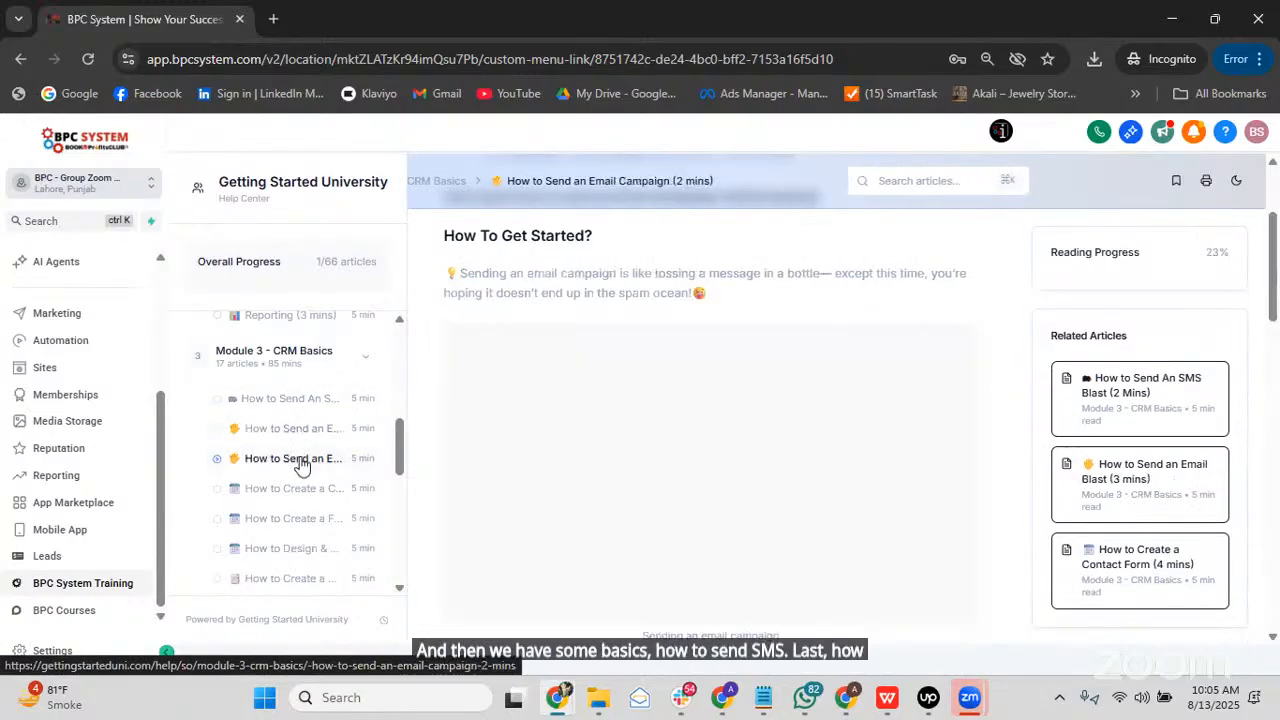
Step: View the Module 3 articles on creating a contact form, creating a website, adding a Yext listing and getting reviews
scroll(295, 430, down, 1)
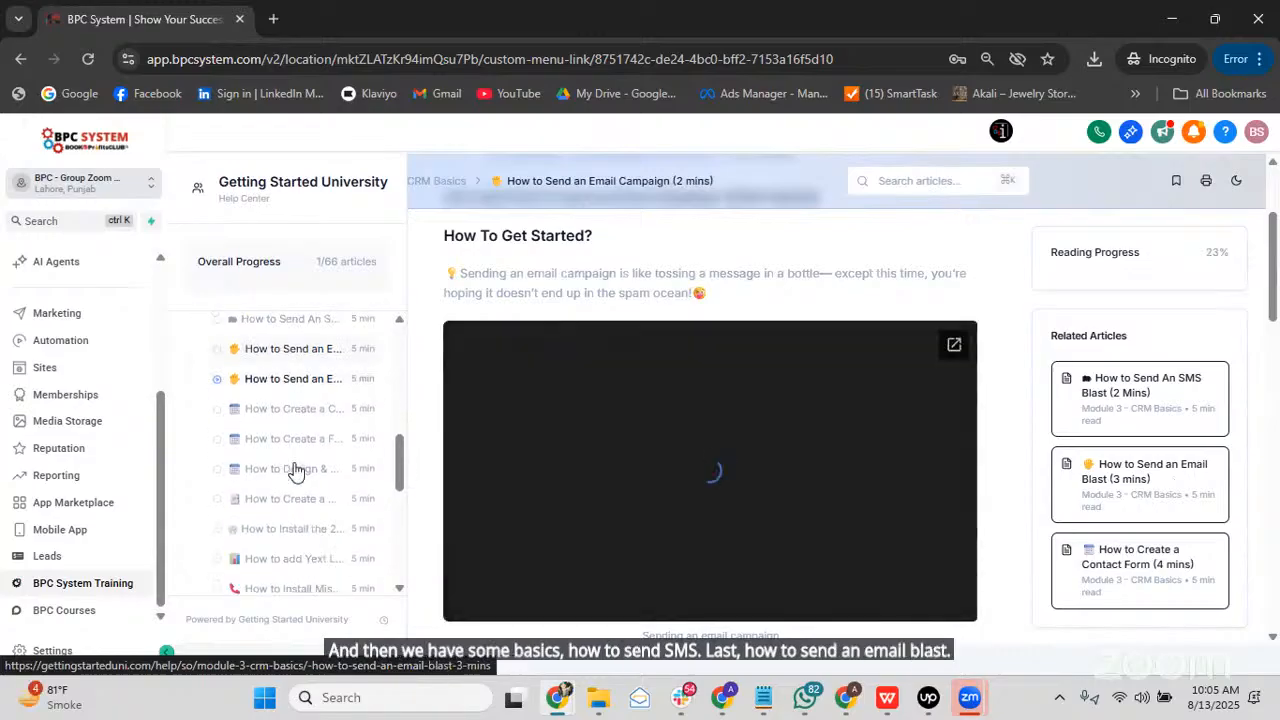
click(305, 400)
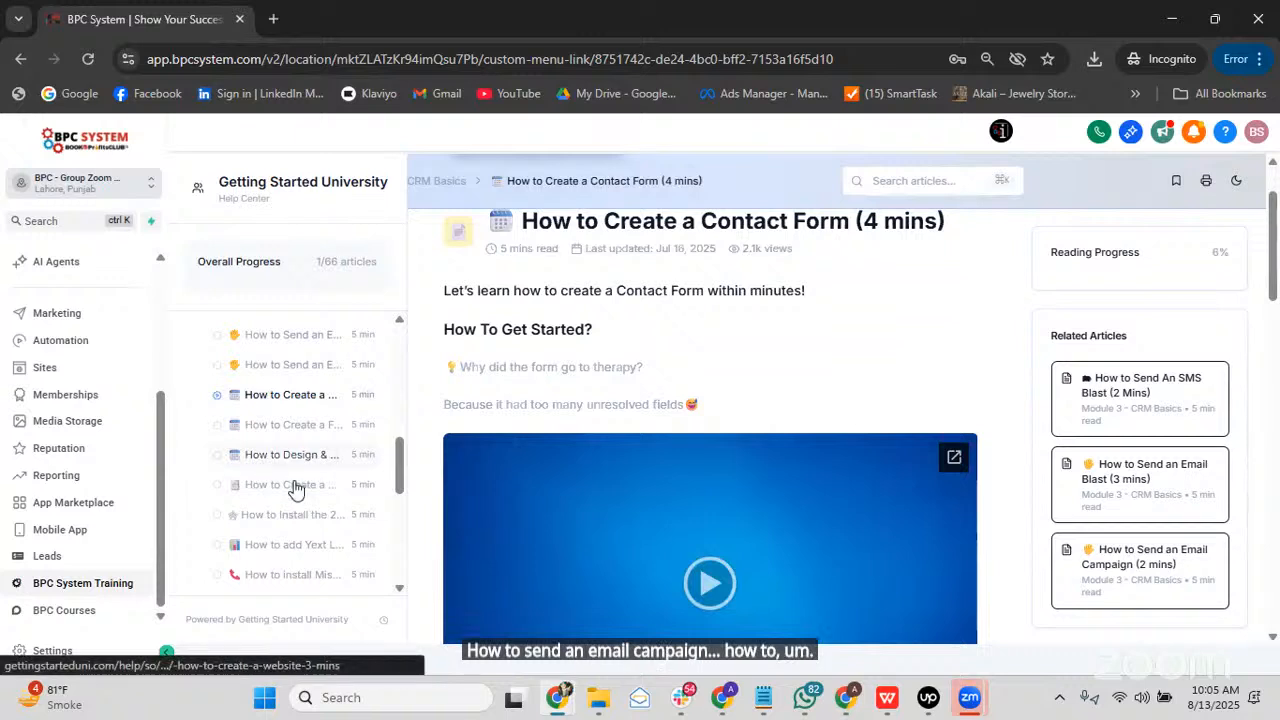
click(294, 489)
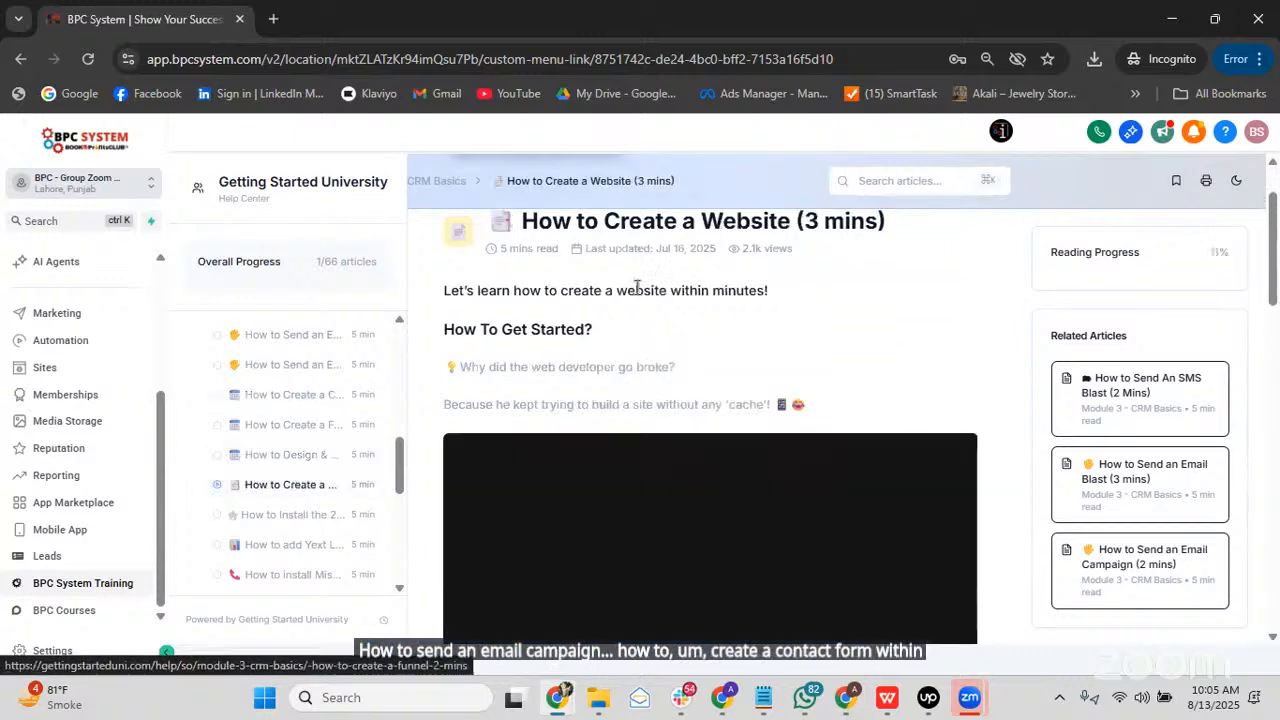
scroll(306, 443, down, 2)
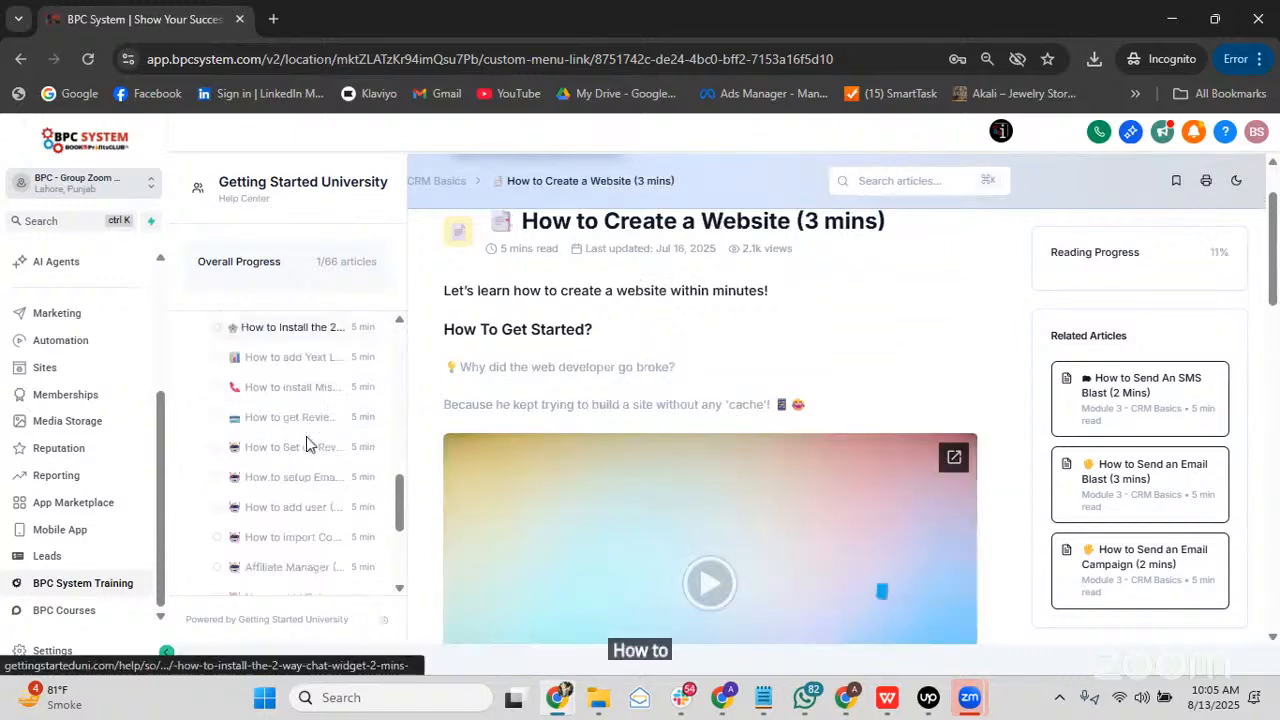
click(300, 357)
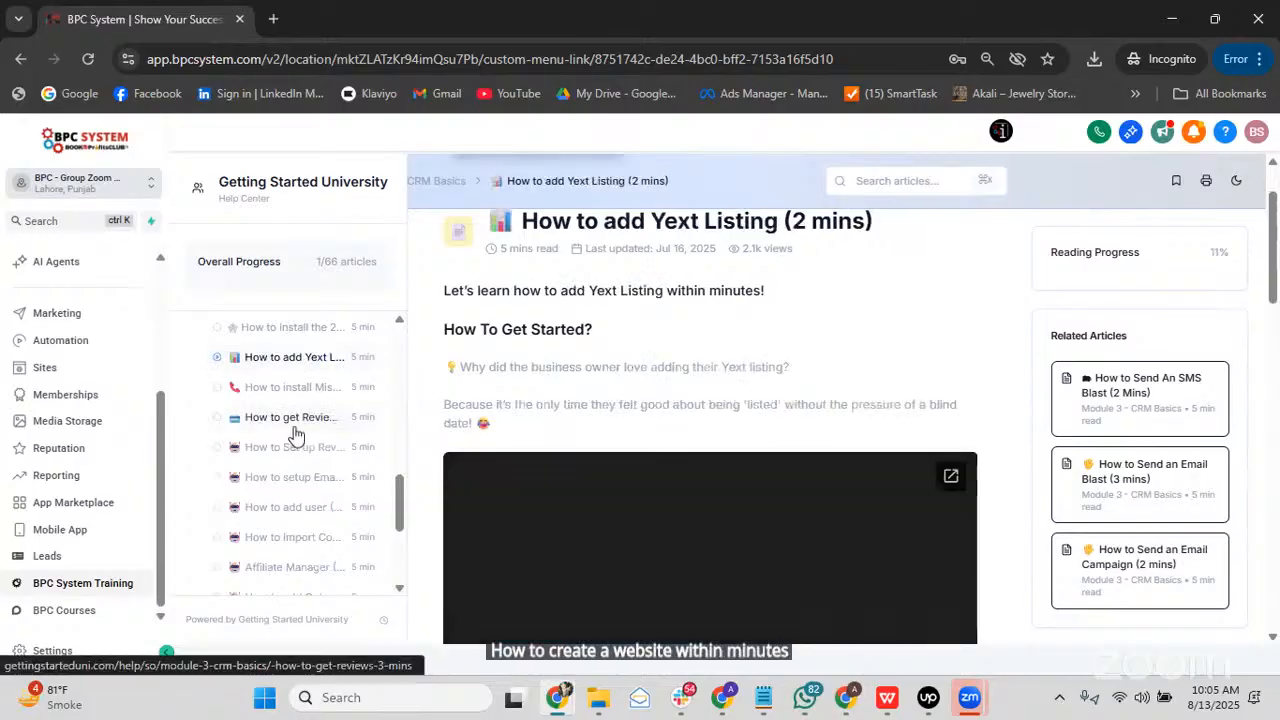
click(296, 420)
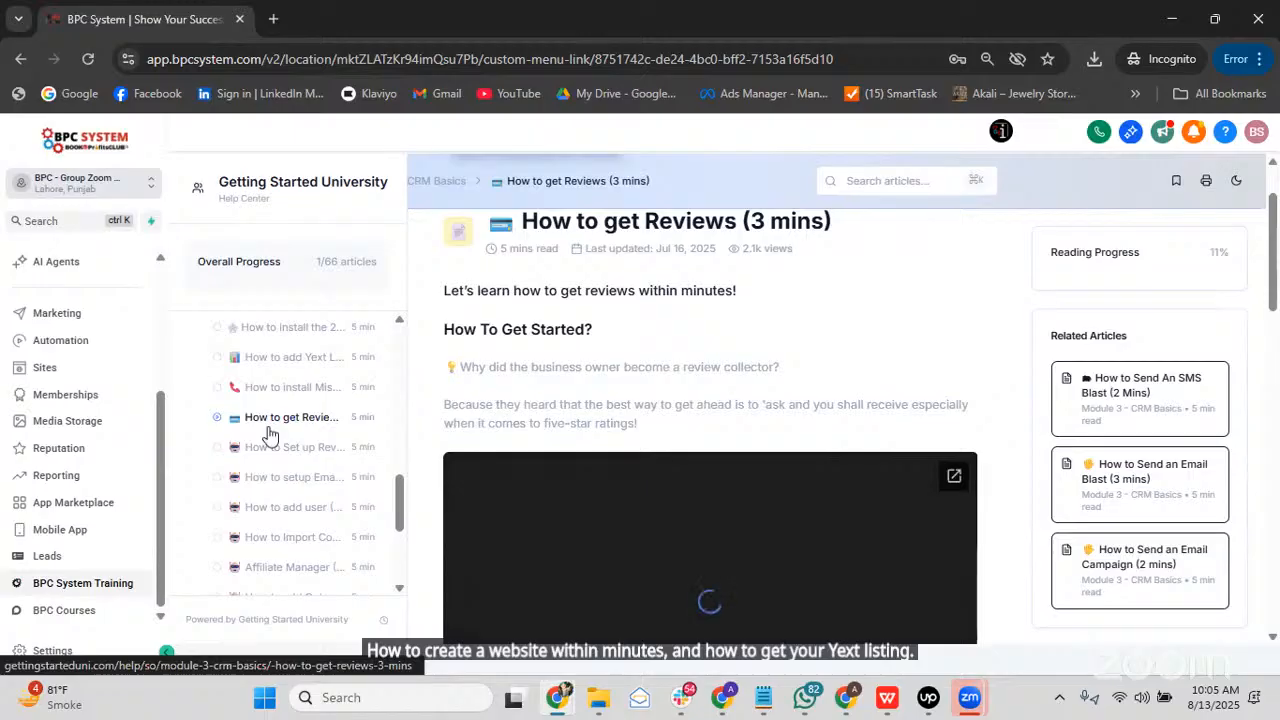
Step: Expand Module 4 on social media posting and look through its Facebook Business Page Set up article
scroll(290, 440, down, 2)
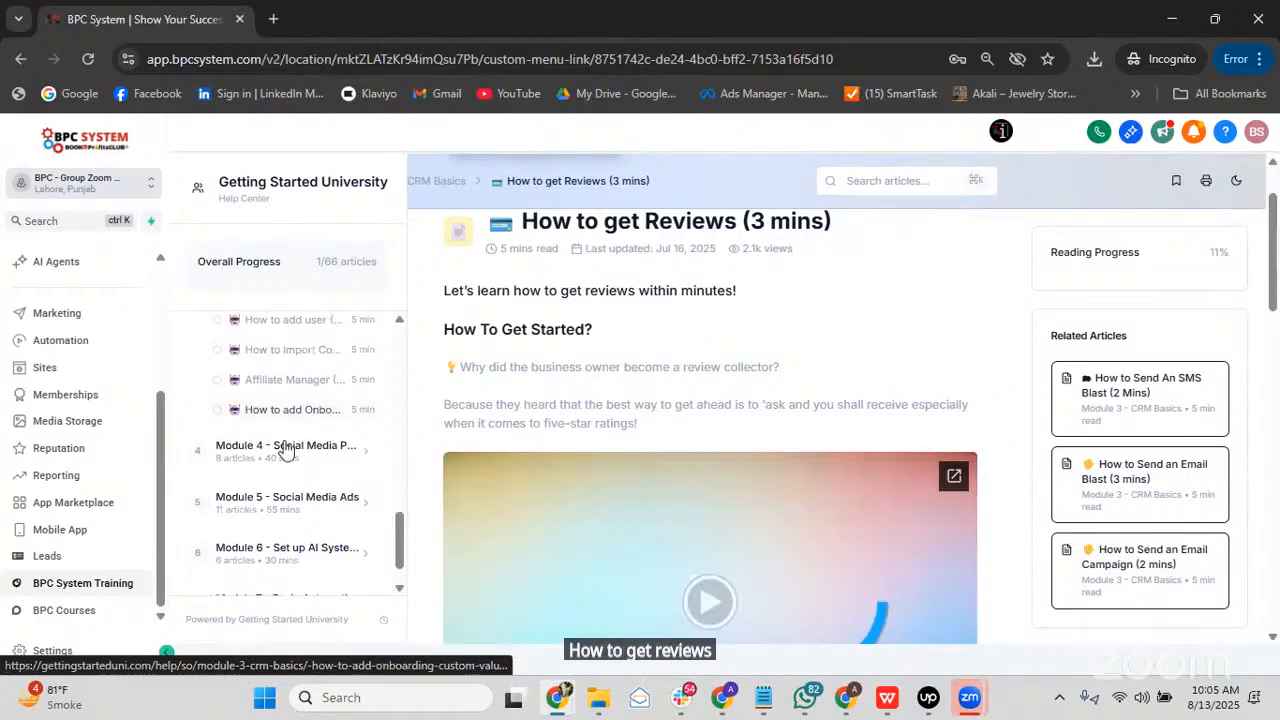
click(278, 448)
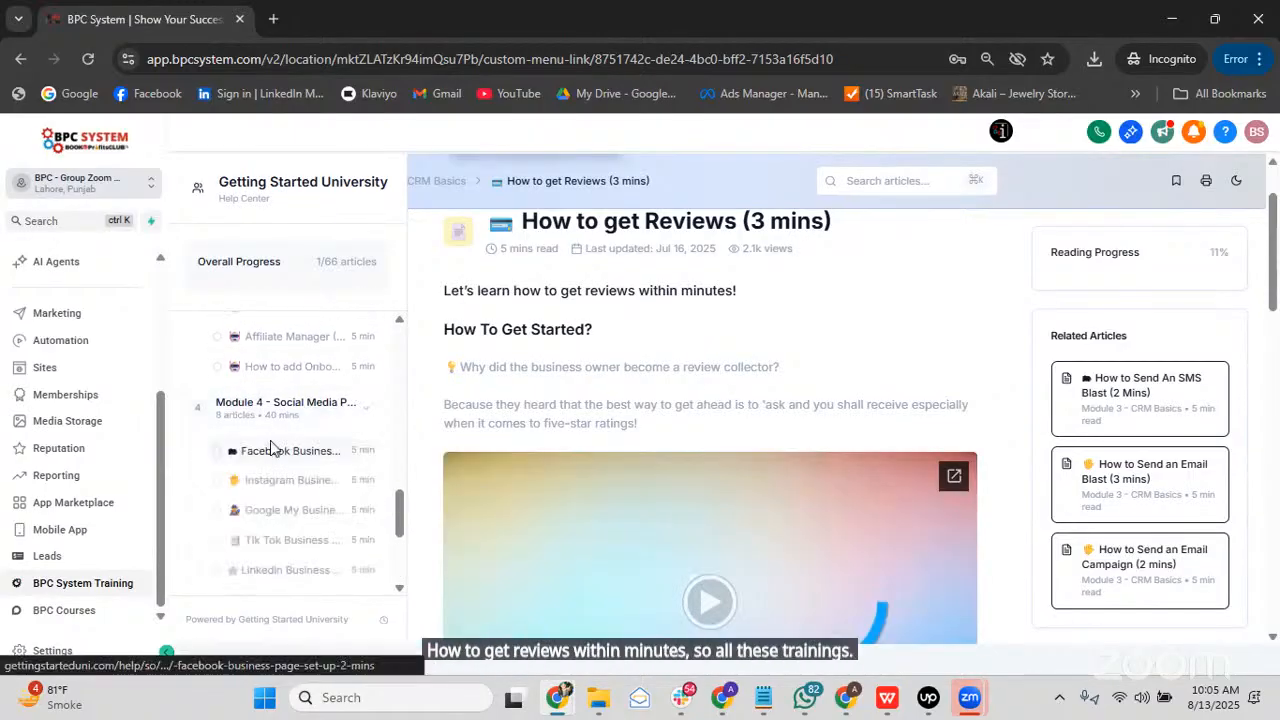
click(270, 449)
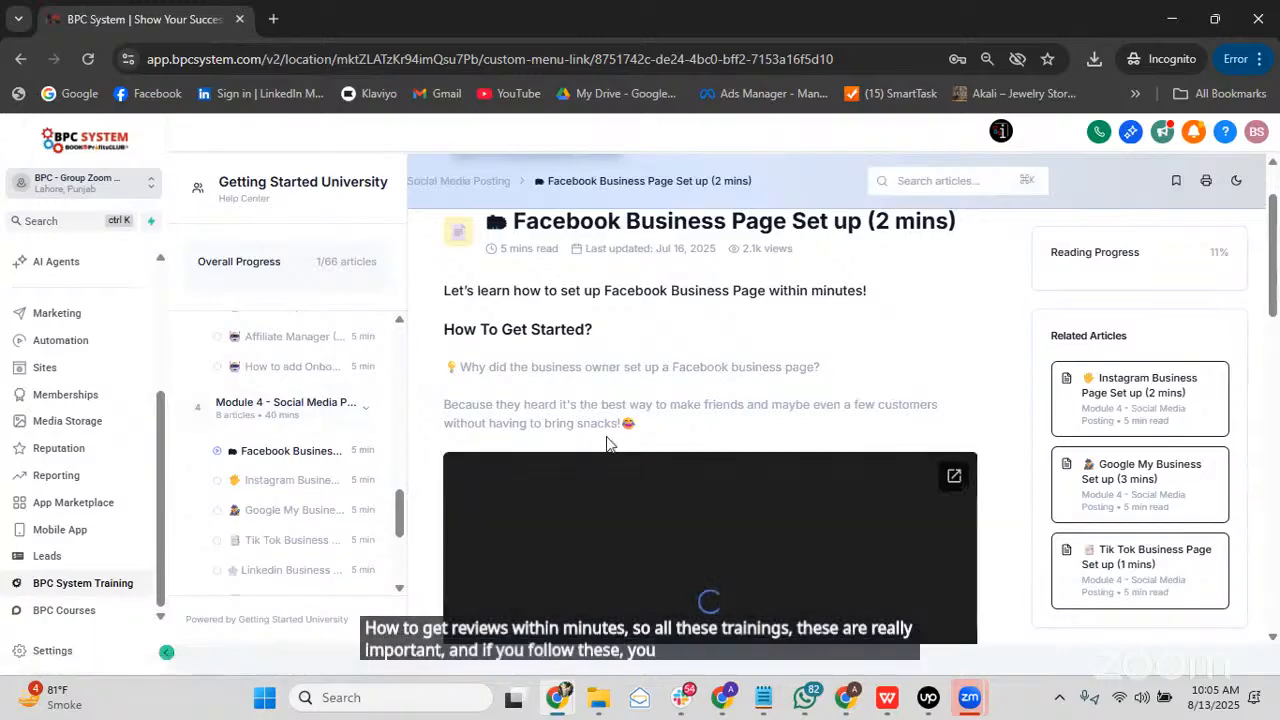
scroll(620, 446, down, 2)
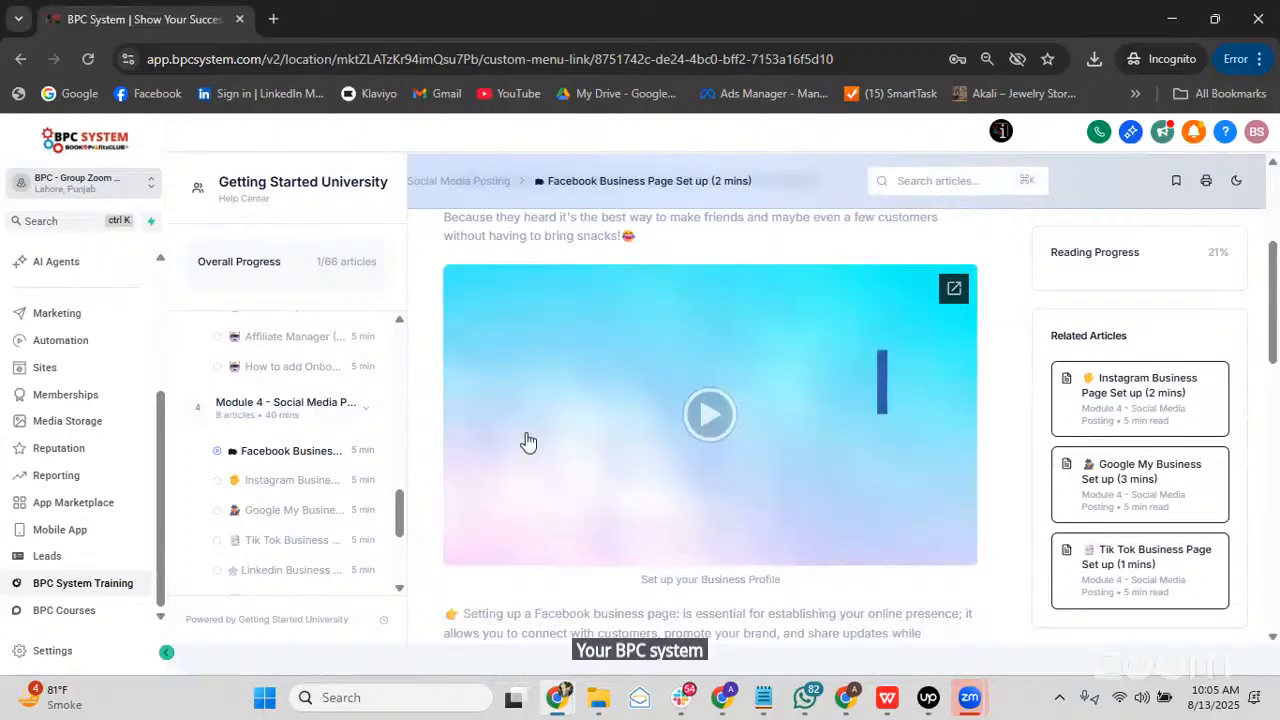
Step: Expand Module 5 - Social Media Ads and open its Facebook Business Page Set up to Run Meta Ads article
scroll(285, 452, down, 3)
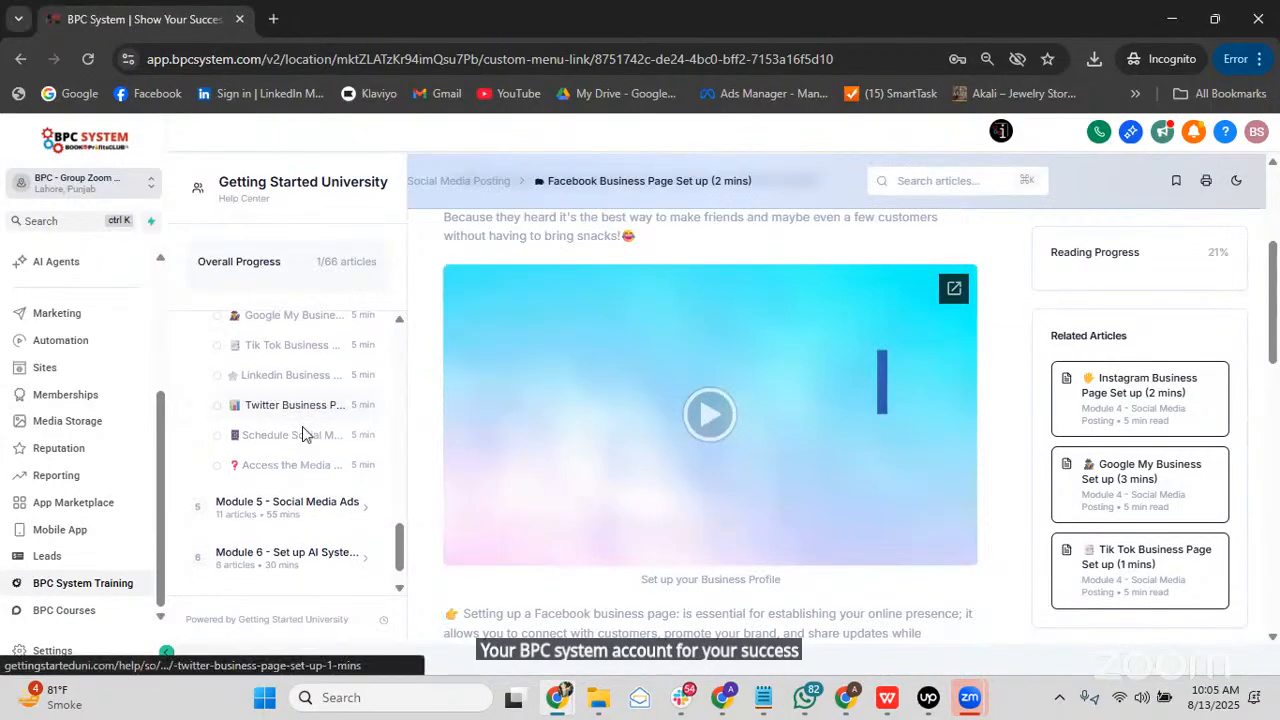
scroll(300, 440, down, 1)
click(350, 470)
click(286, 502)
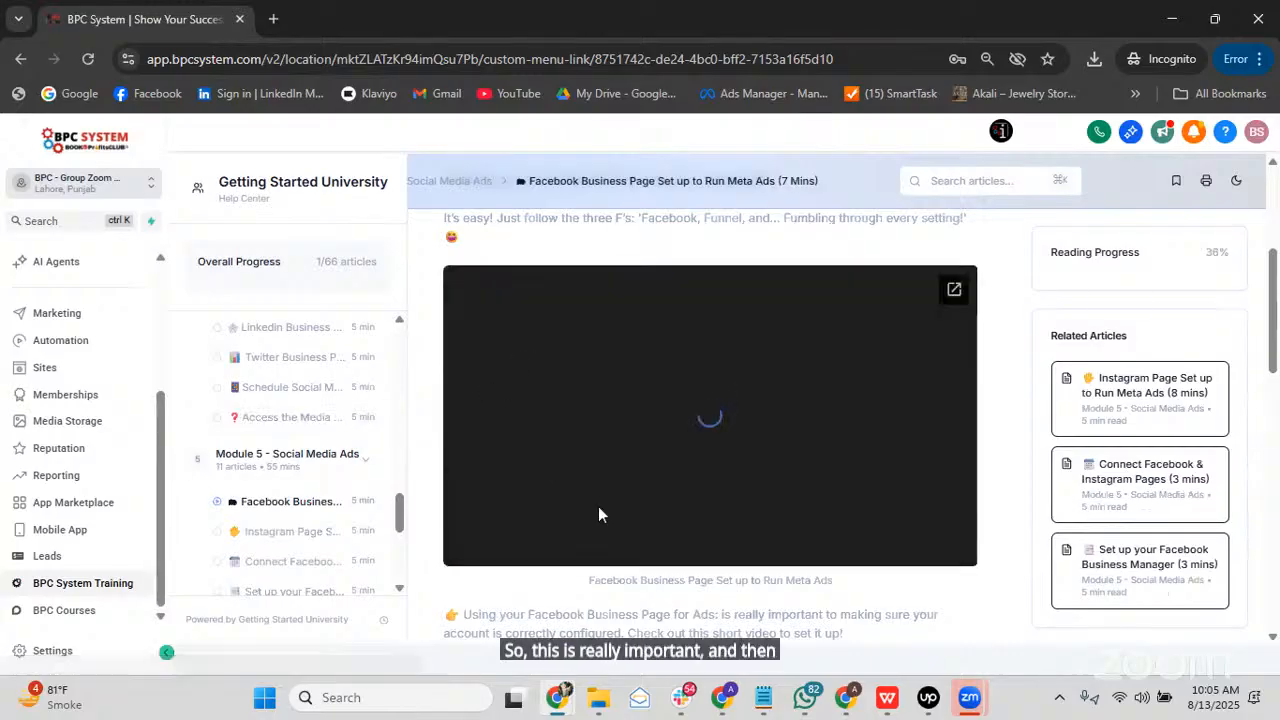
mouse_move(562, 697)
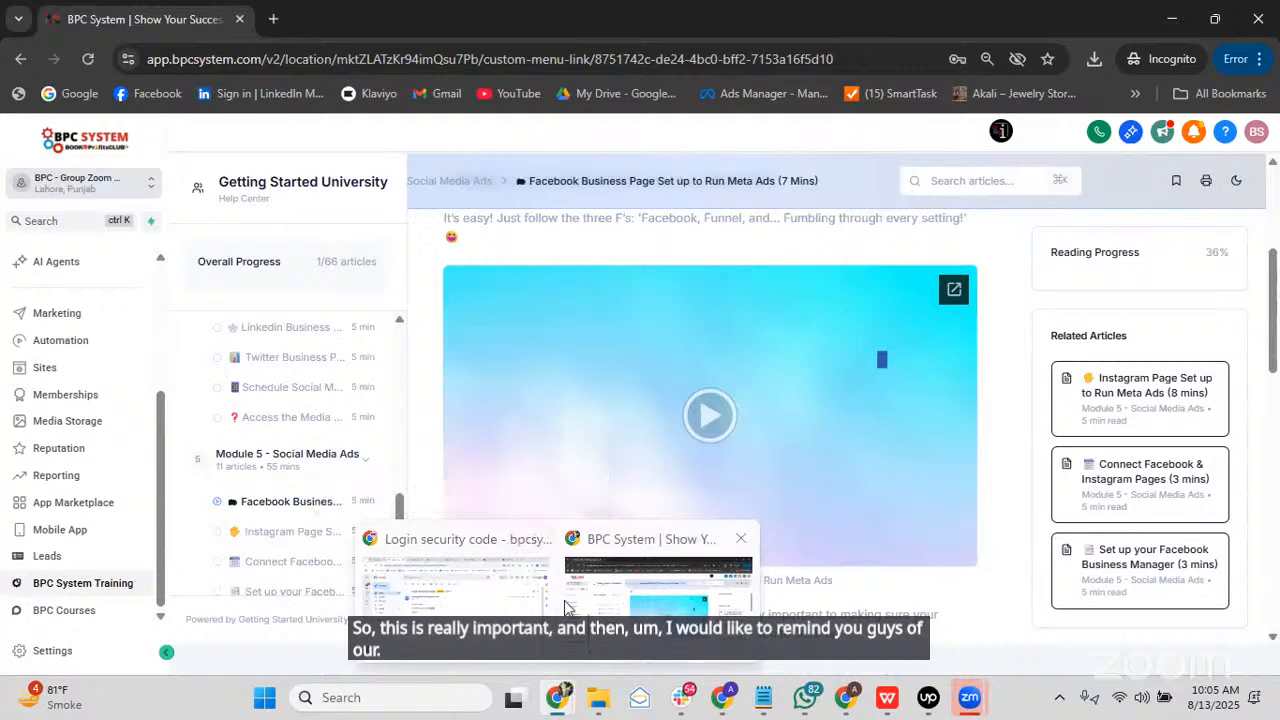
click(524, 592)
click(956, 8)
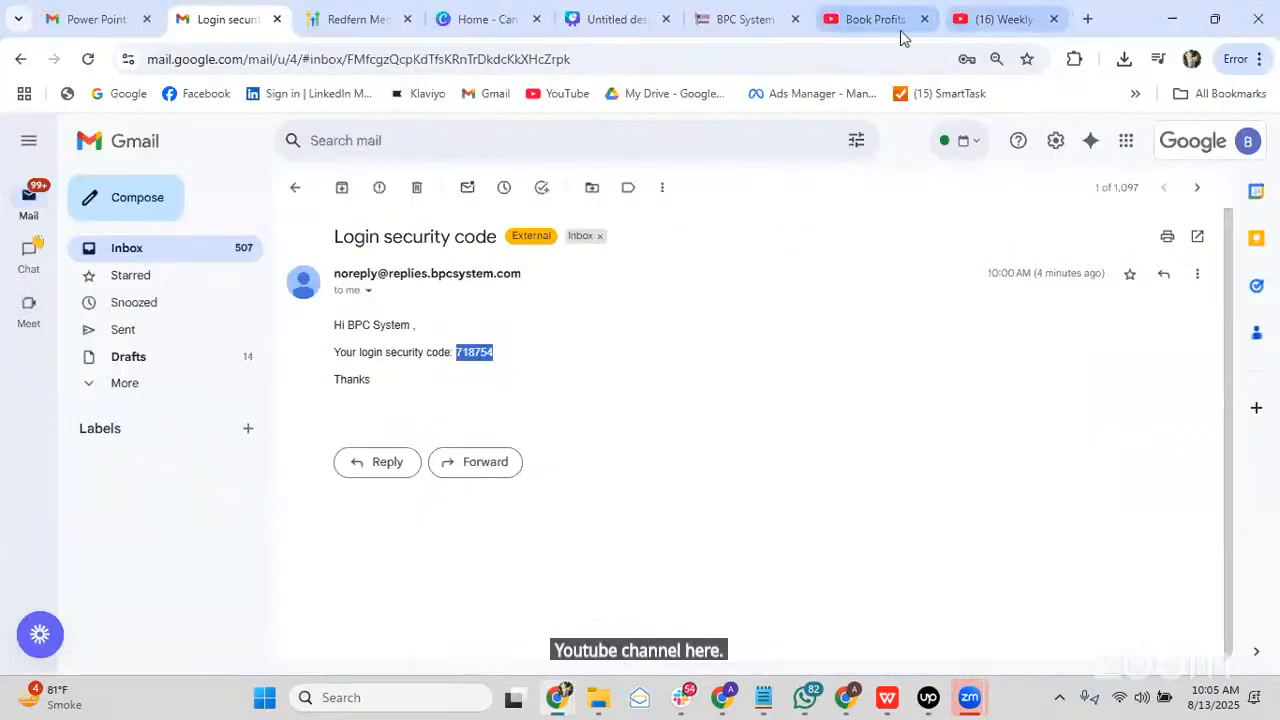
click(890, 18)
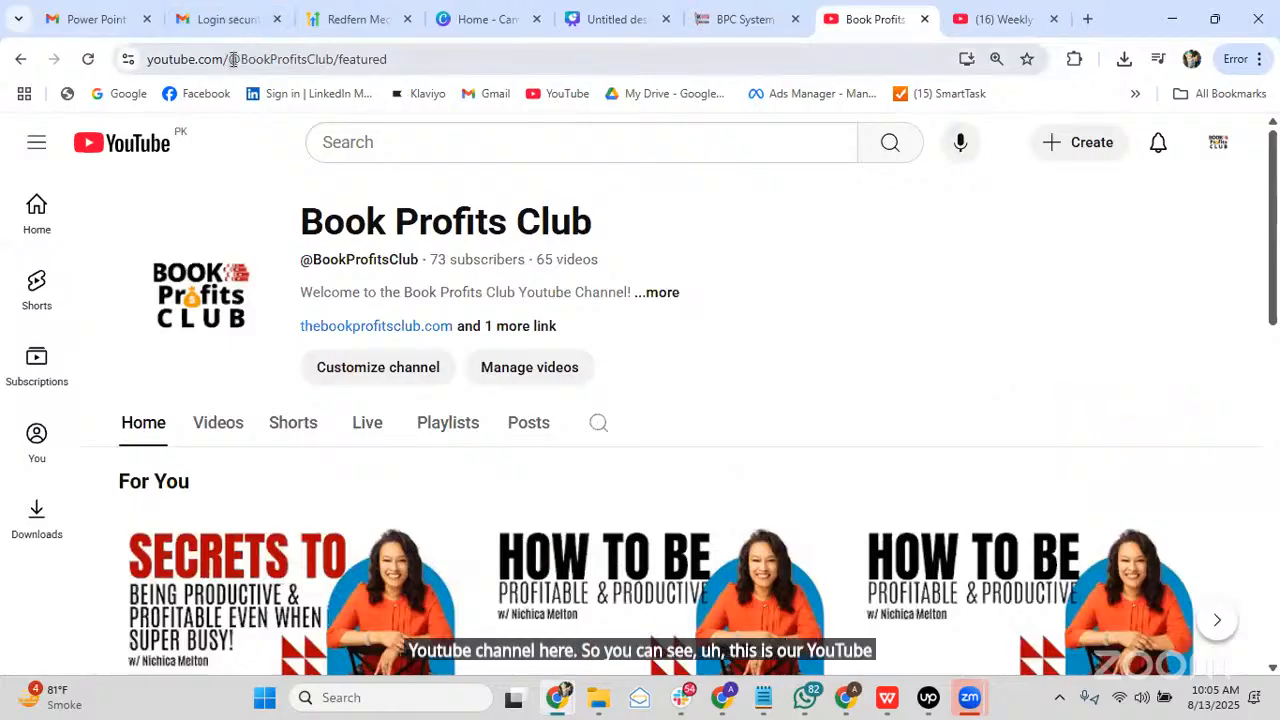
drag(231, 60, 334, 66)
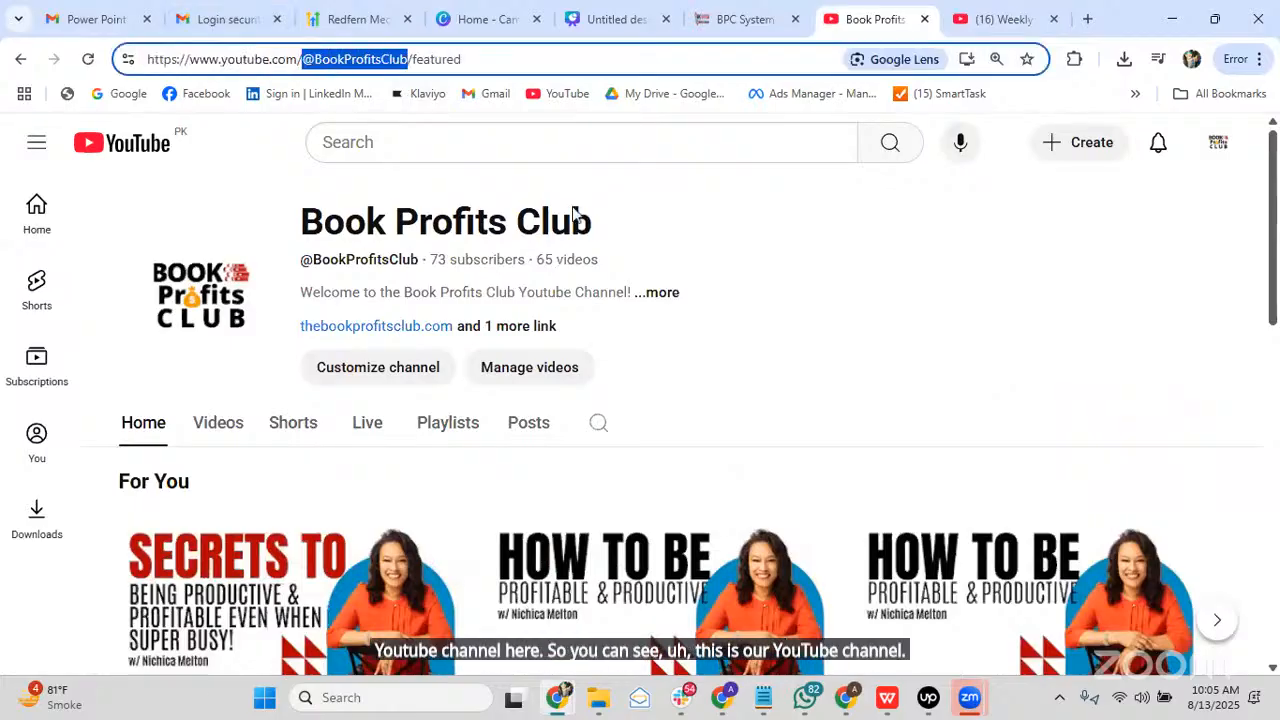
Step: Look over the Book Profits Club channel's home page and its list of uploaded videos
click(777, 314)
scroll(406, 409, down, 4)
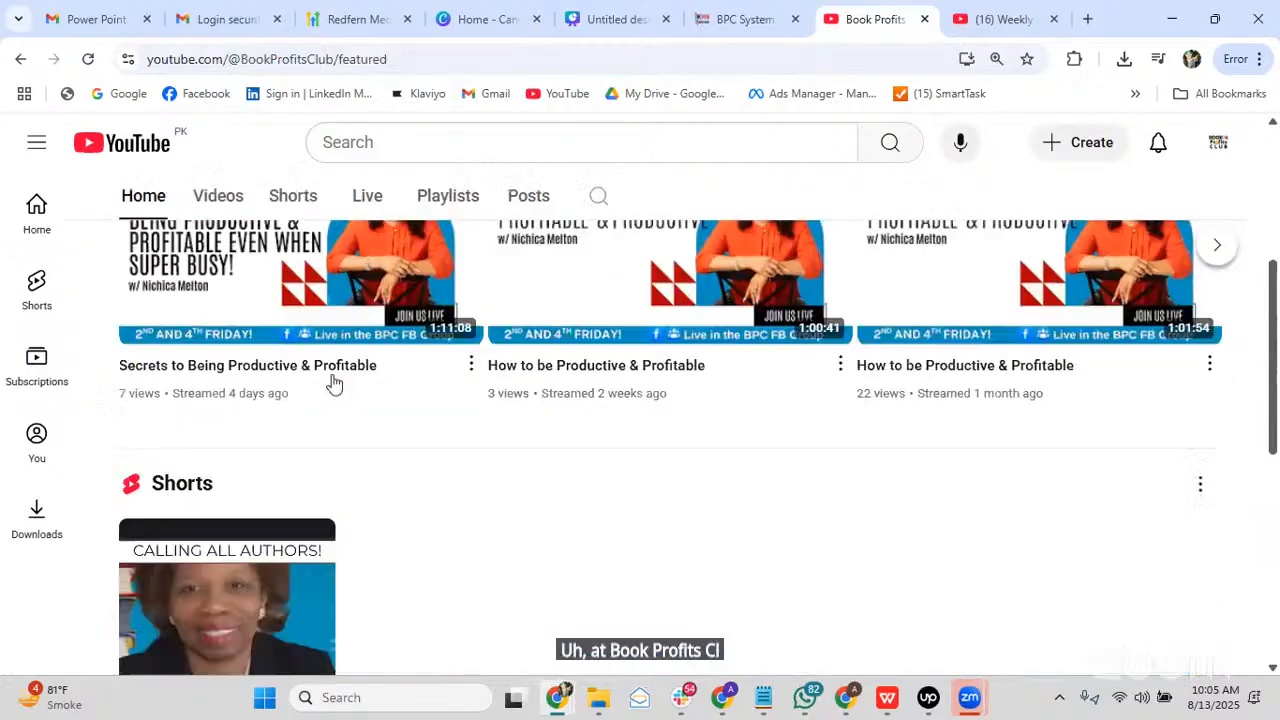
scroll(466, 397, up, 3)
click(210, 333)
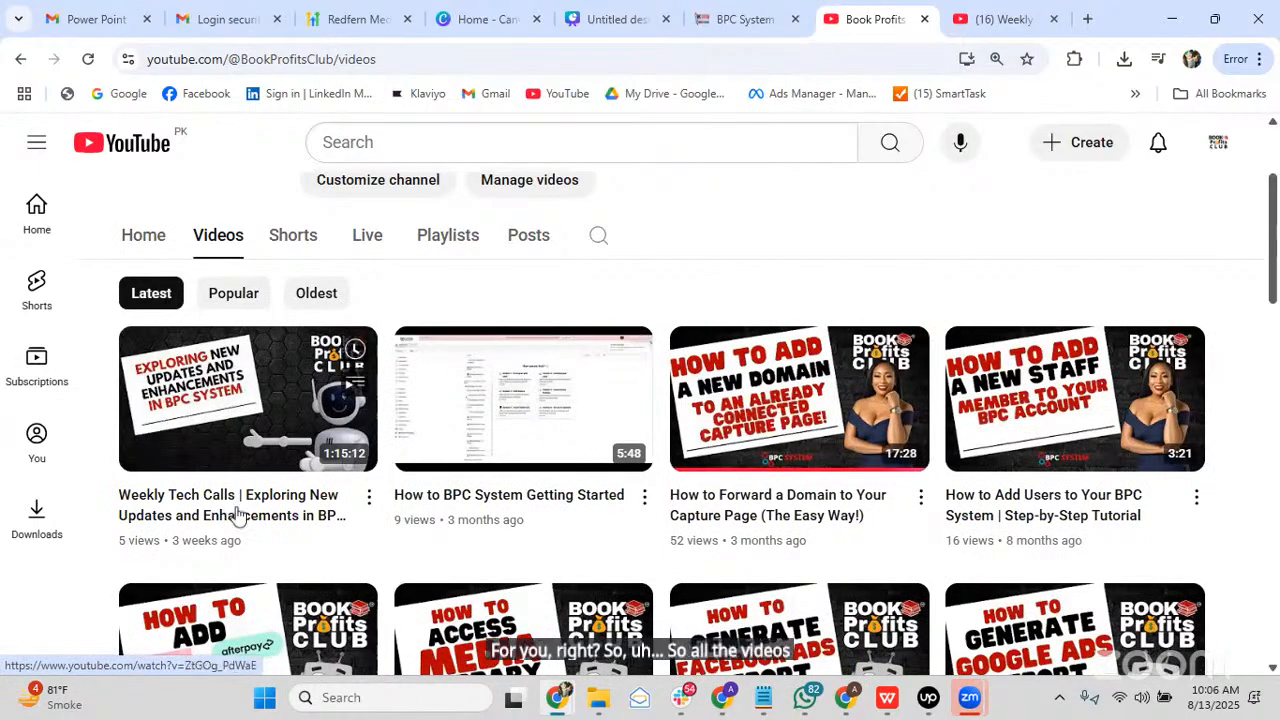
scroll(440, 537, down, 2)
scroll(314, 423, up, 3)
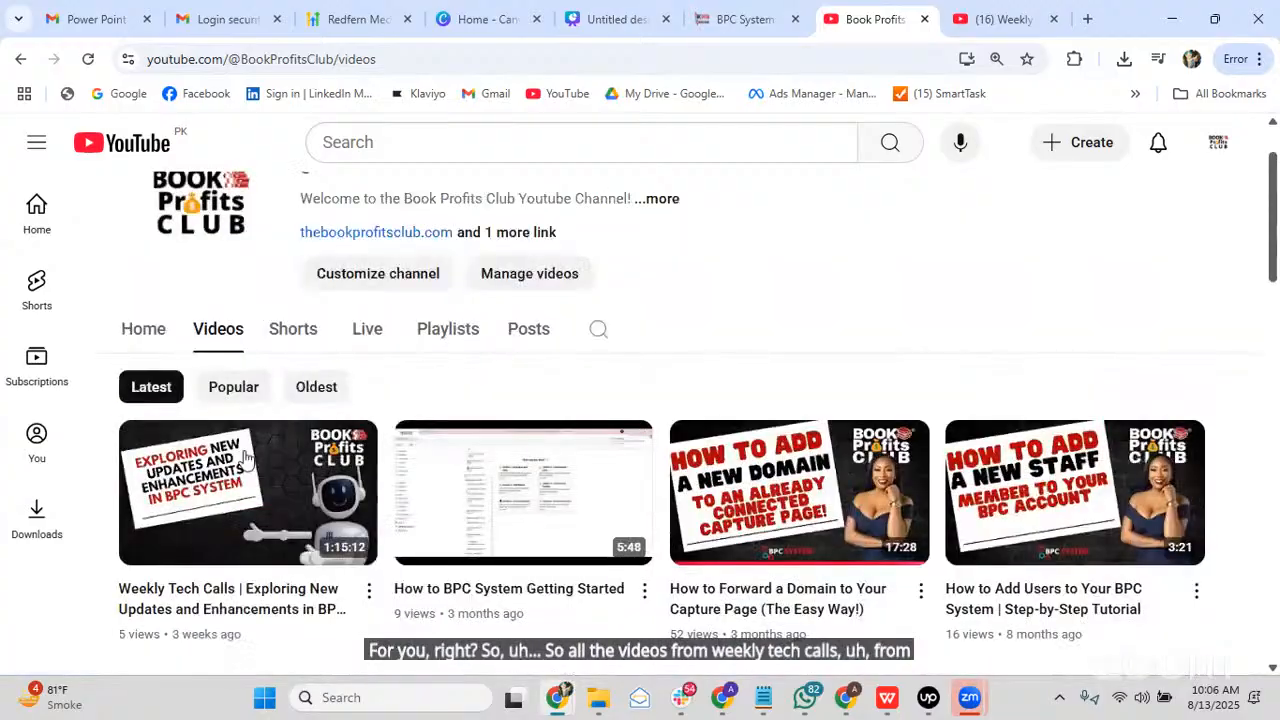
Step: Show the channel's live streams, including Weekly Wednesday Live Training Session and How To Create Custom Reports and Dashboard
click(368, 338)
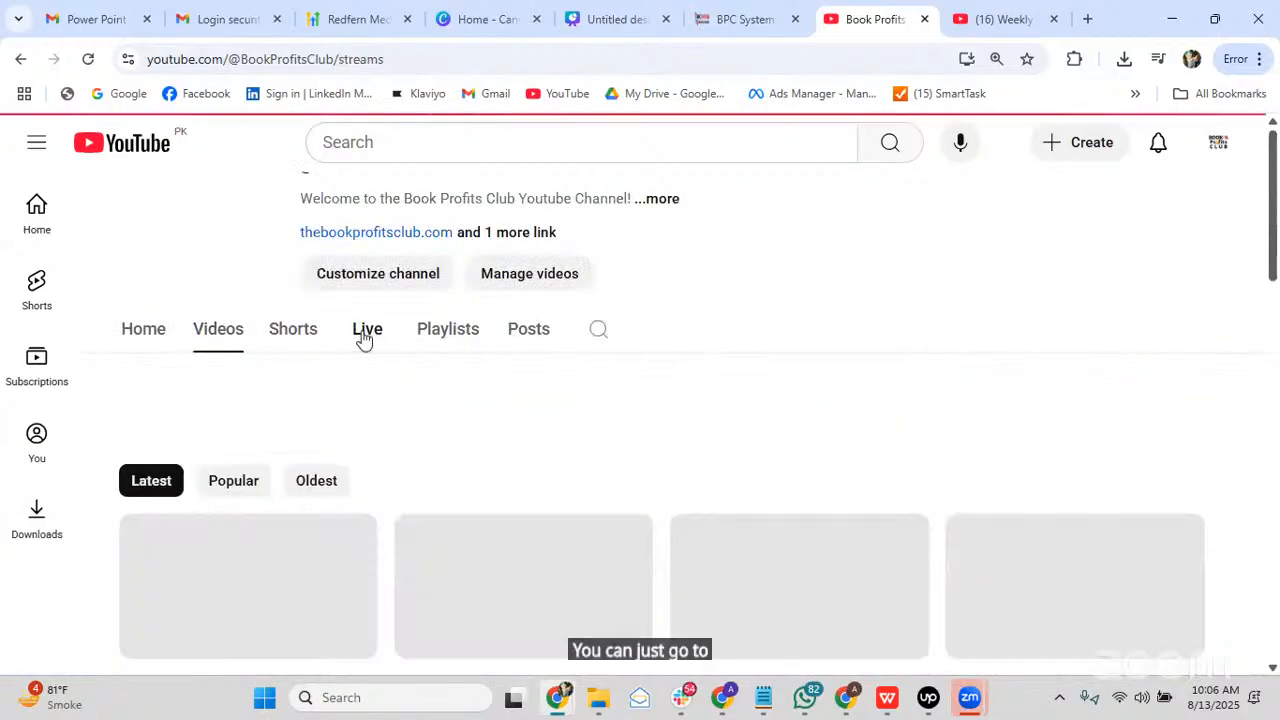
scroll(184, 505, down, 1)
scroll(289, 508, down, 1)
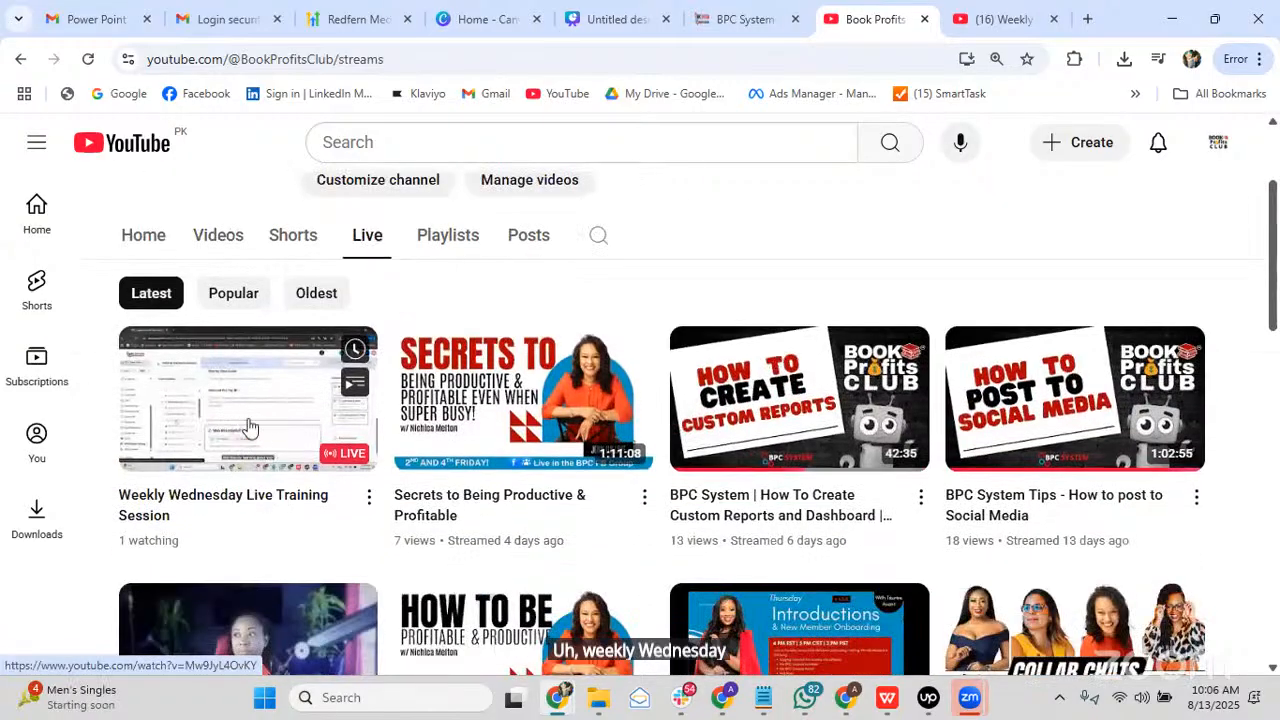
mouse_move(775, 402)
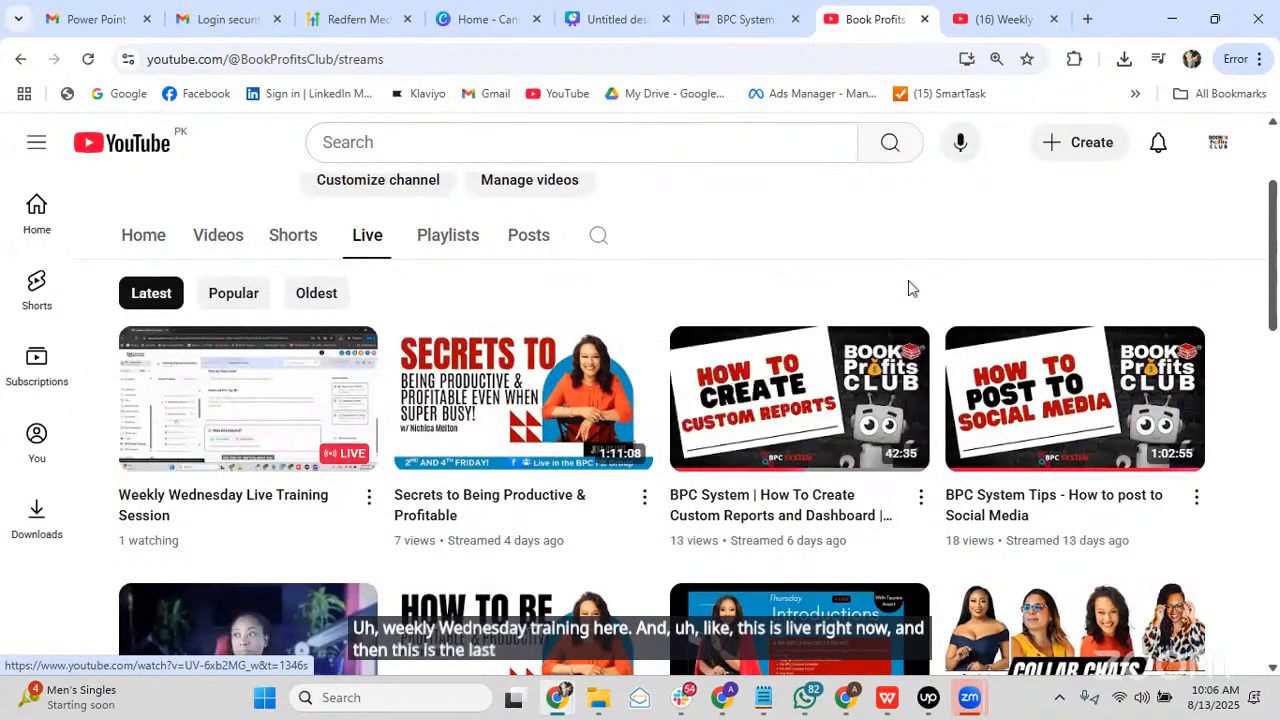
scroll(907, 318, up, 1)
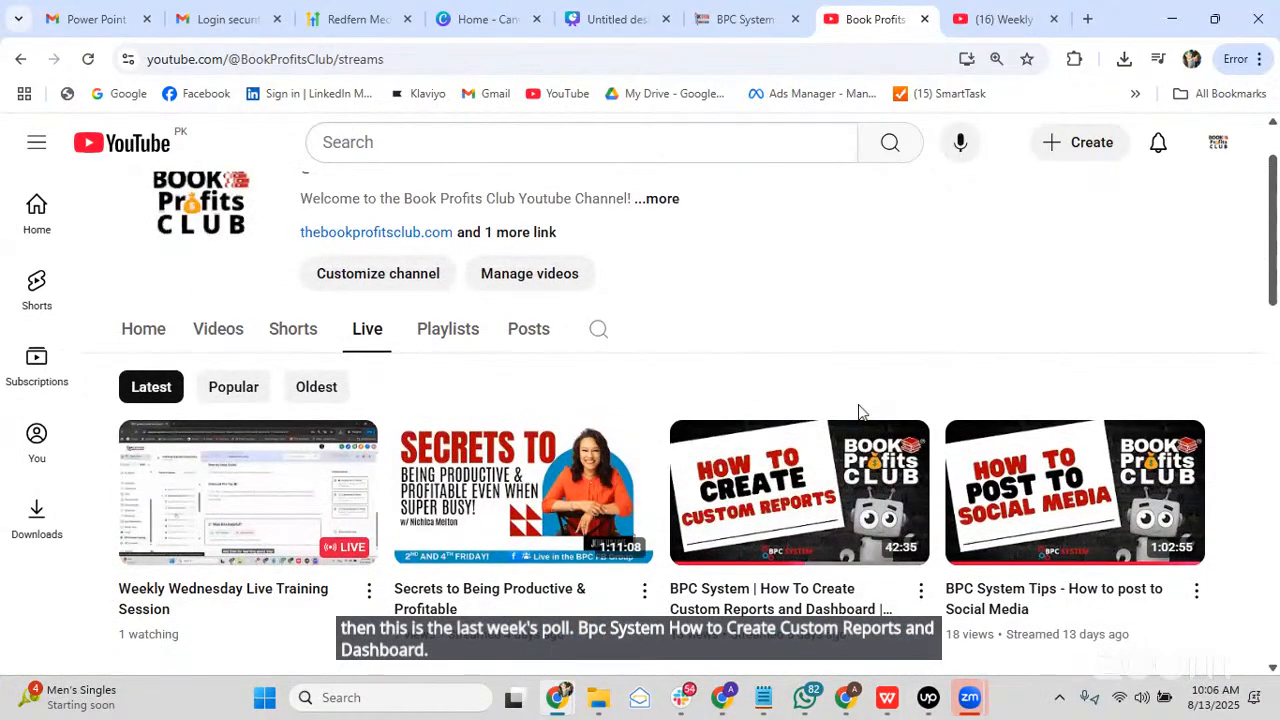
scroll(874, 345, up, 1)
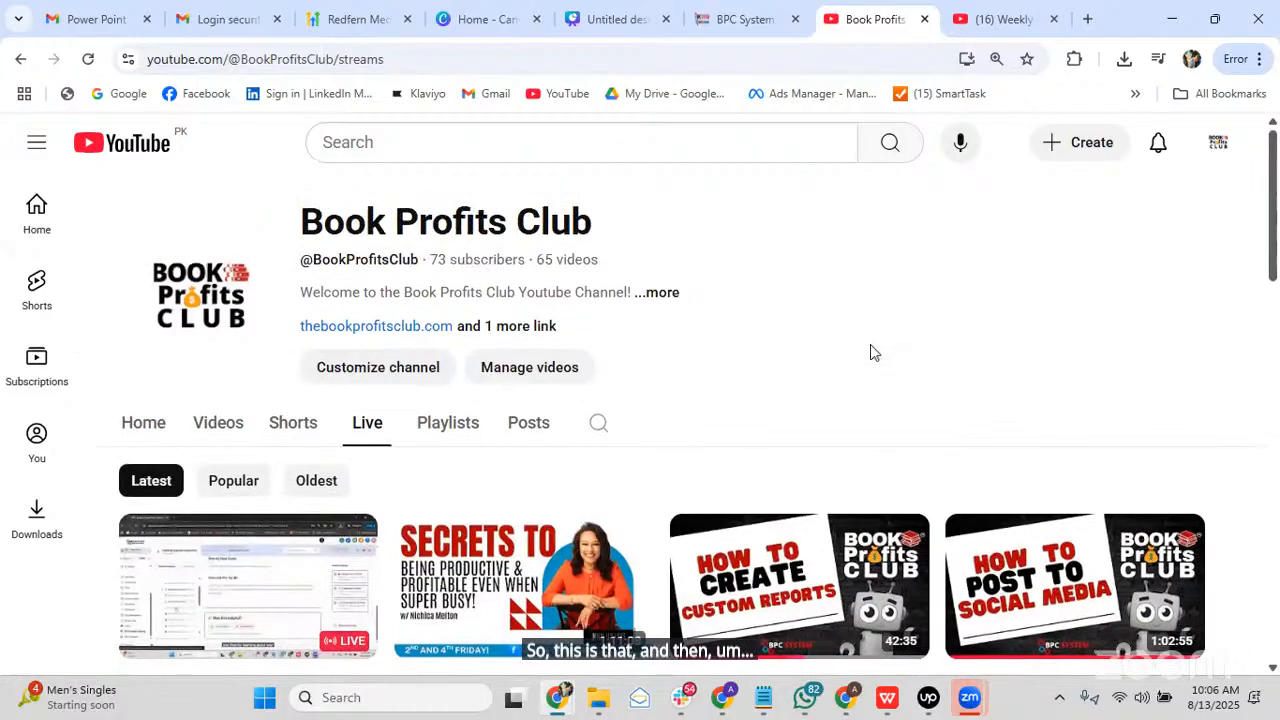
scroll(846, 286, down, 1)
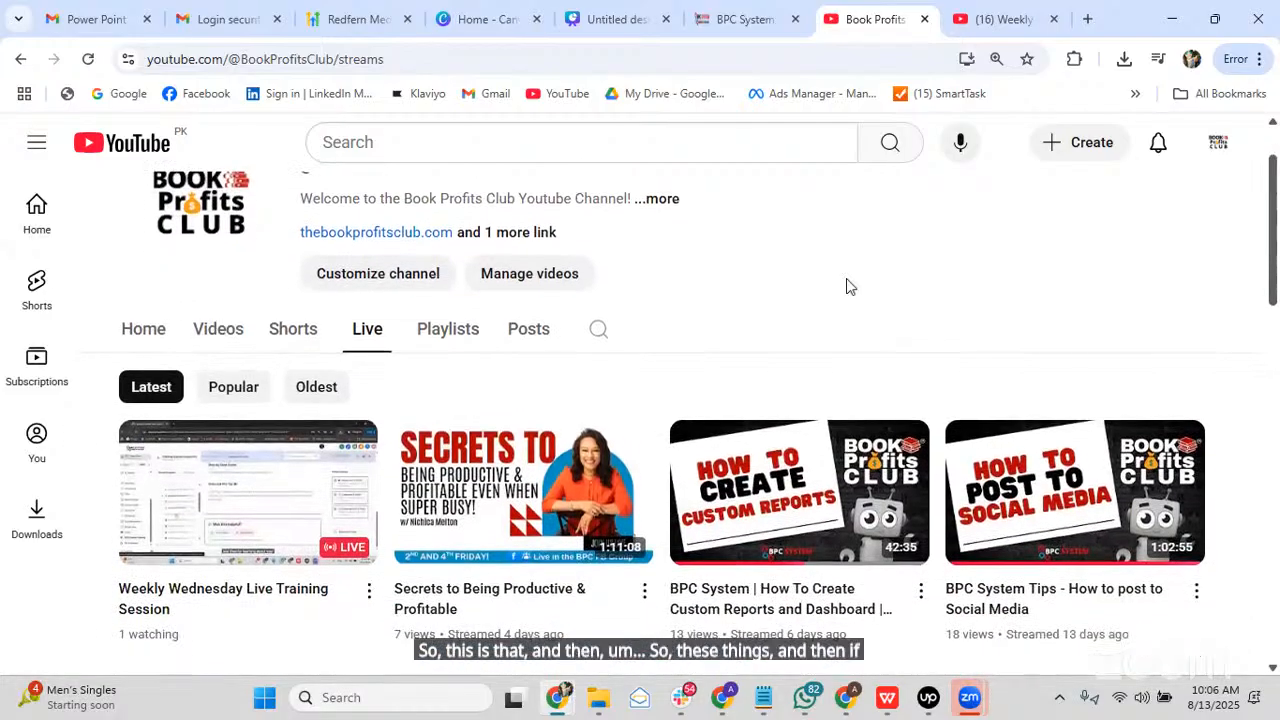
Step: Switch back to the BPC System window and look through the training list down to Modules 6 and 7
mouse_move(557, 697)
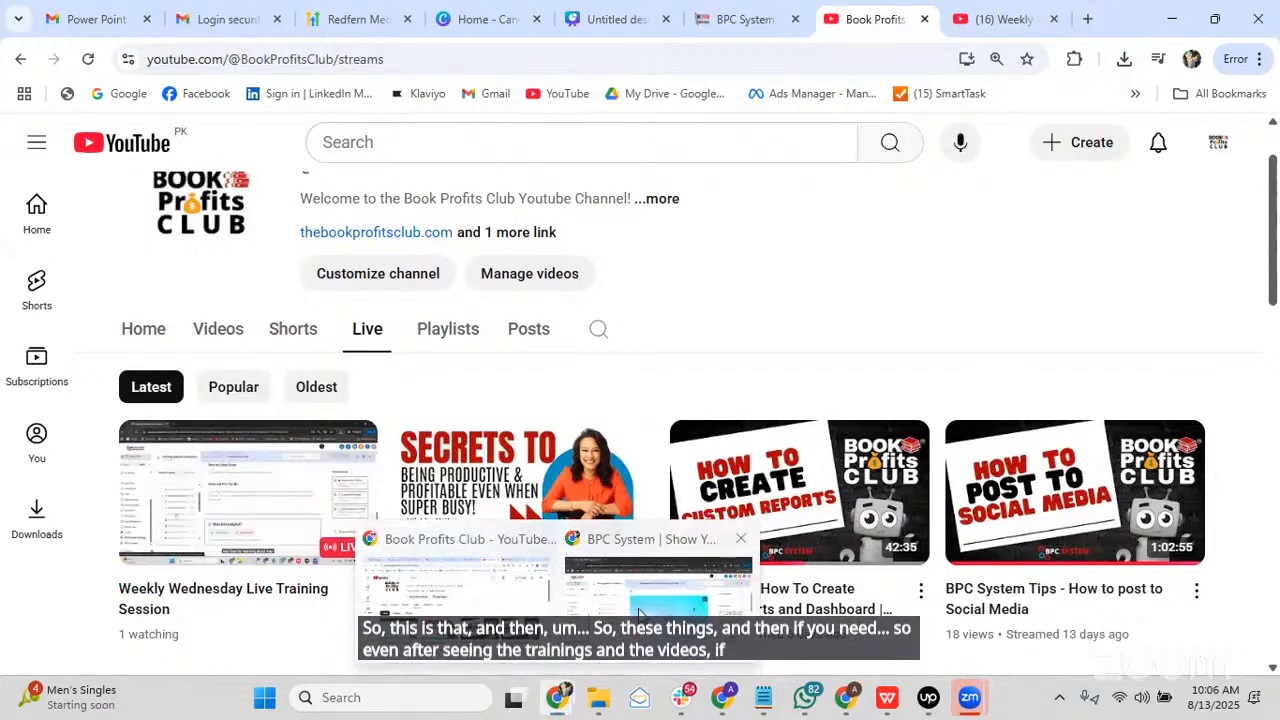
click(588, 640)
scroll(335, 430, down, 5)
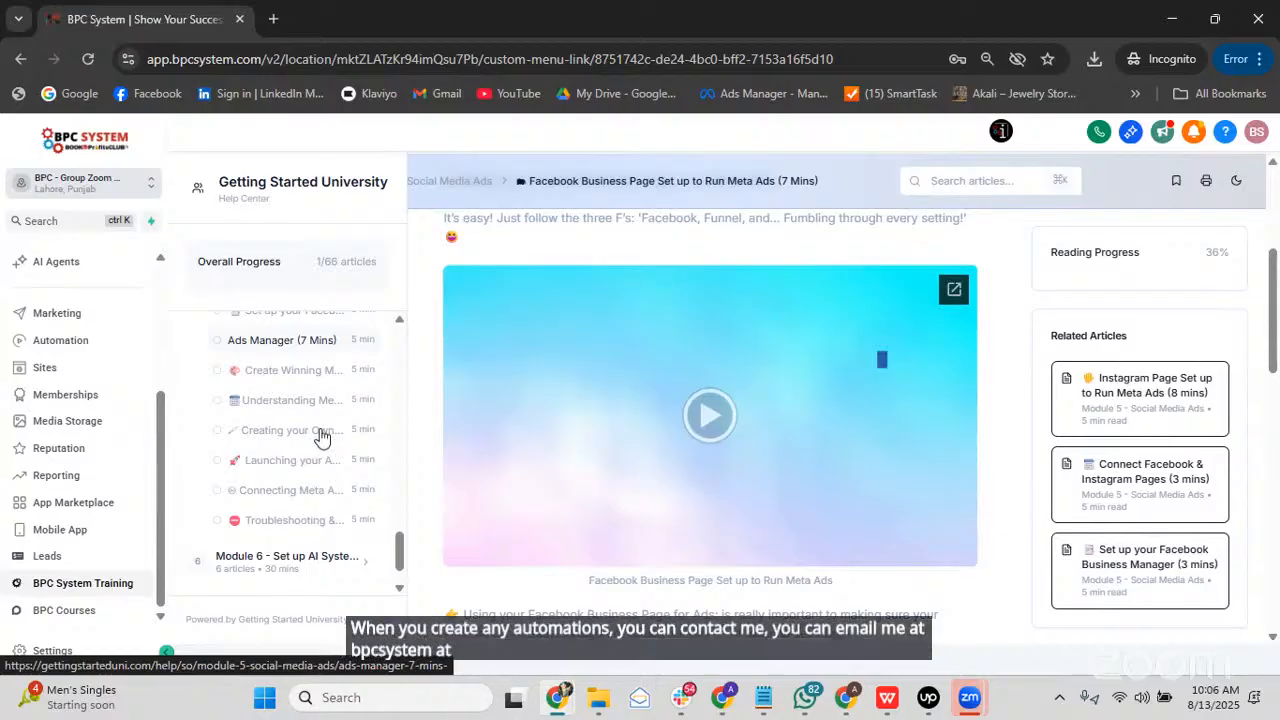
scroll(320, 437, down, 2)
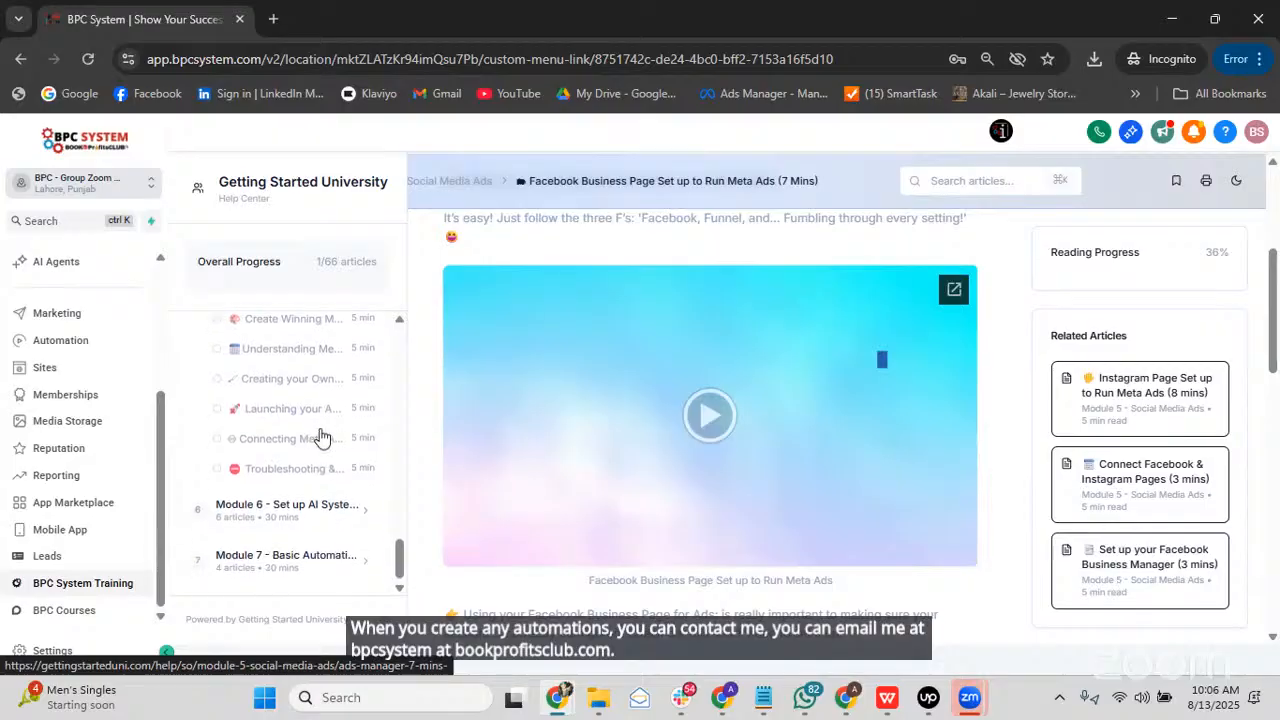
drag(400, 570, 408, 358)
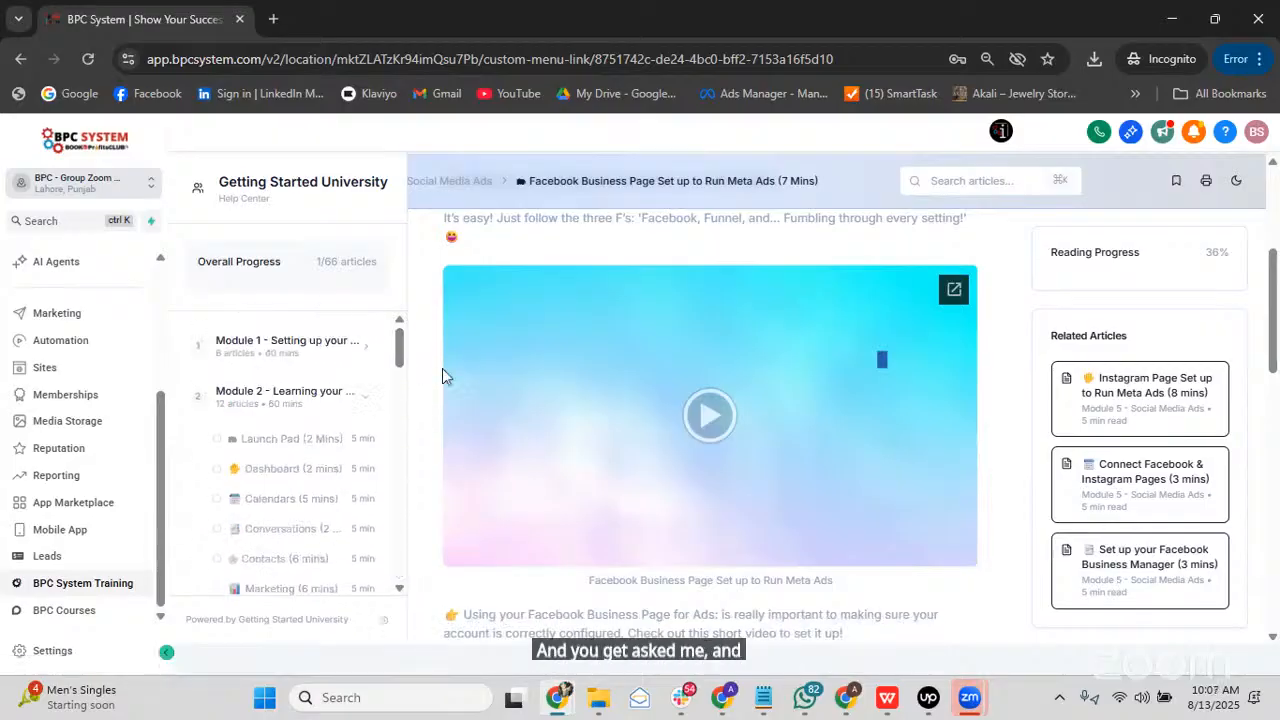
Step: Collapse Module 2 and Module 3 - CRM Basics in the Getting Started University list
scroll(352, 392, down, 6)
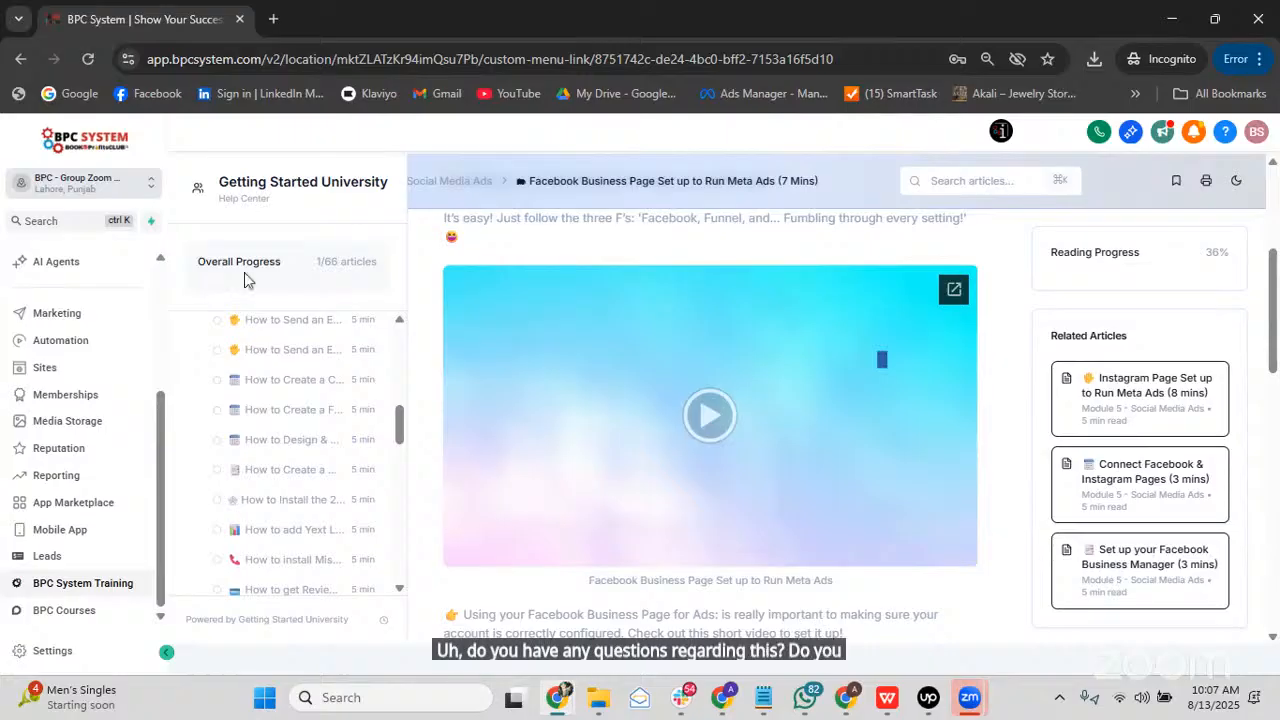
scroll(244, 274, up, 6)
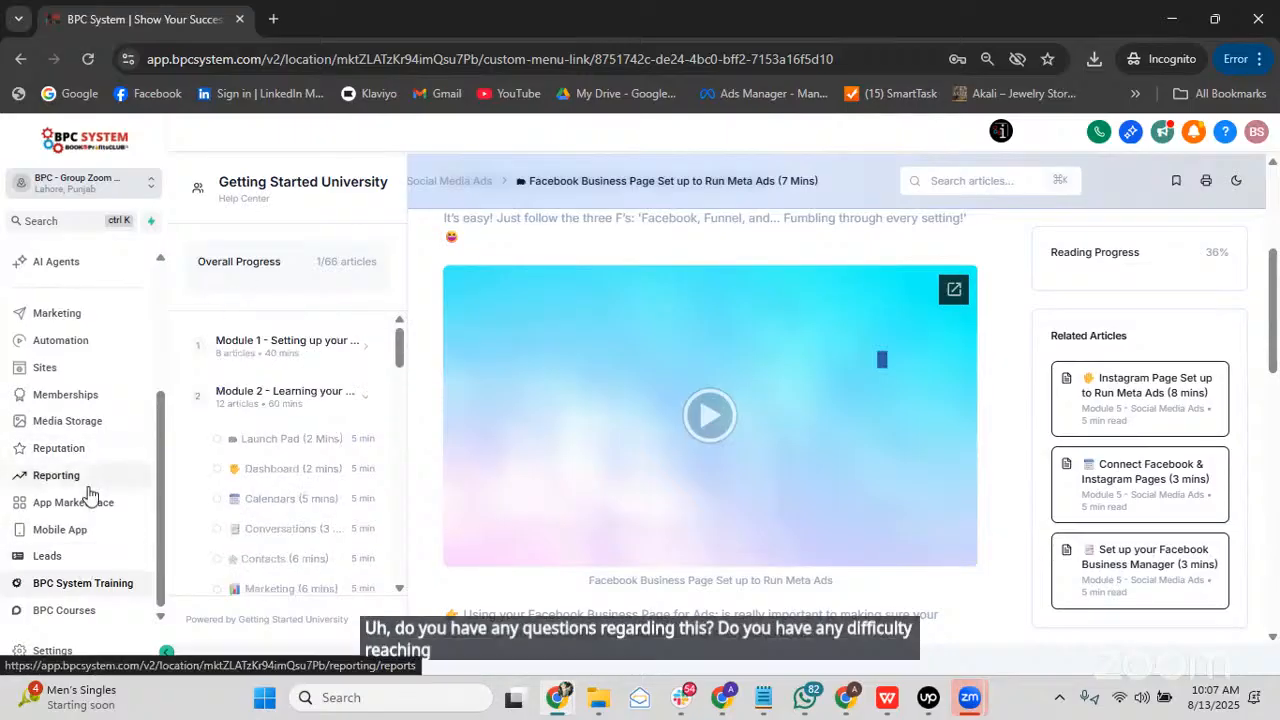
scroll(88, 484, up, 4)
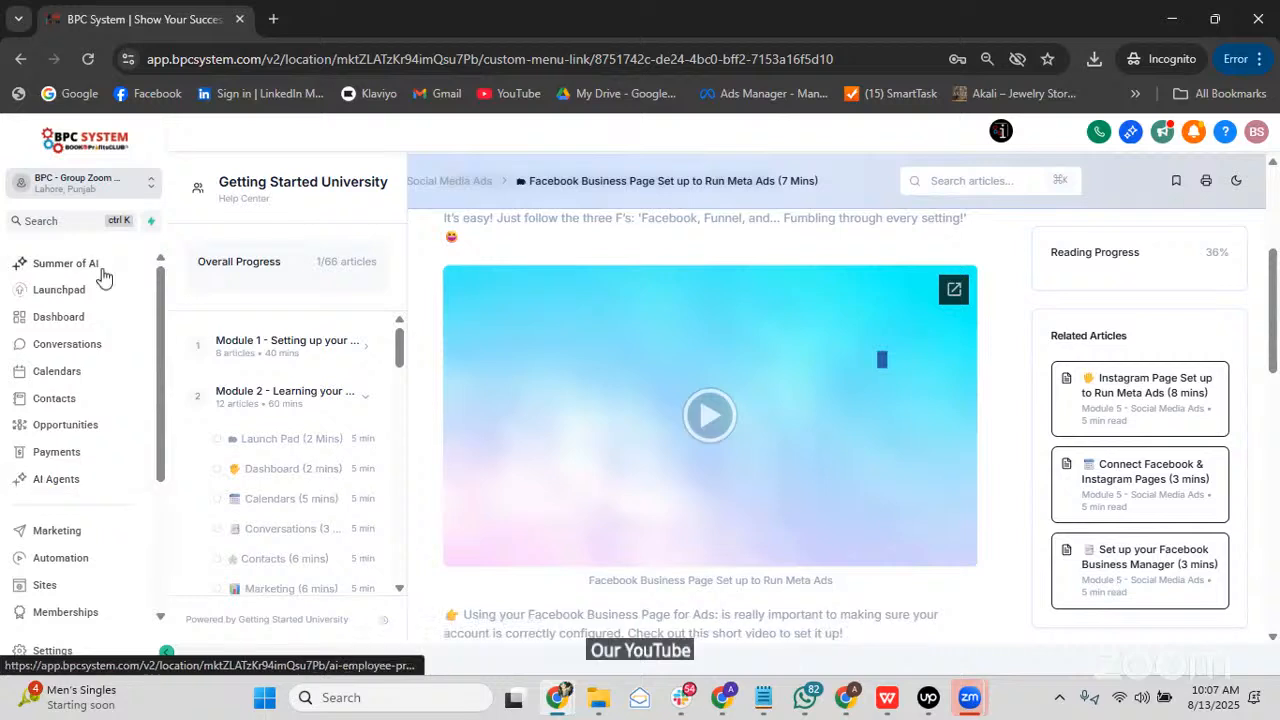
click(290, 391)
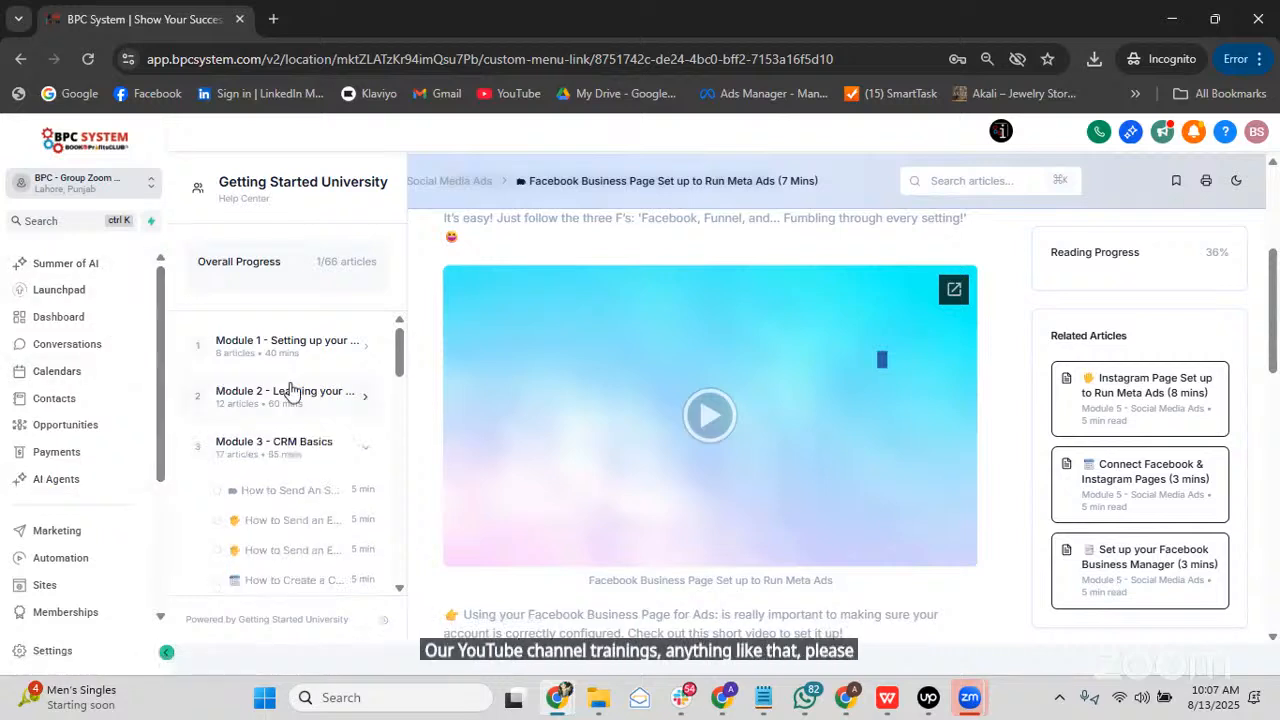
click(338, 441)
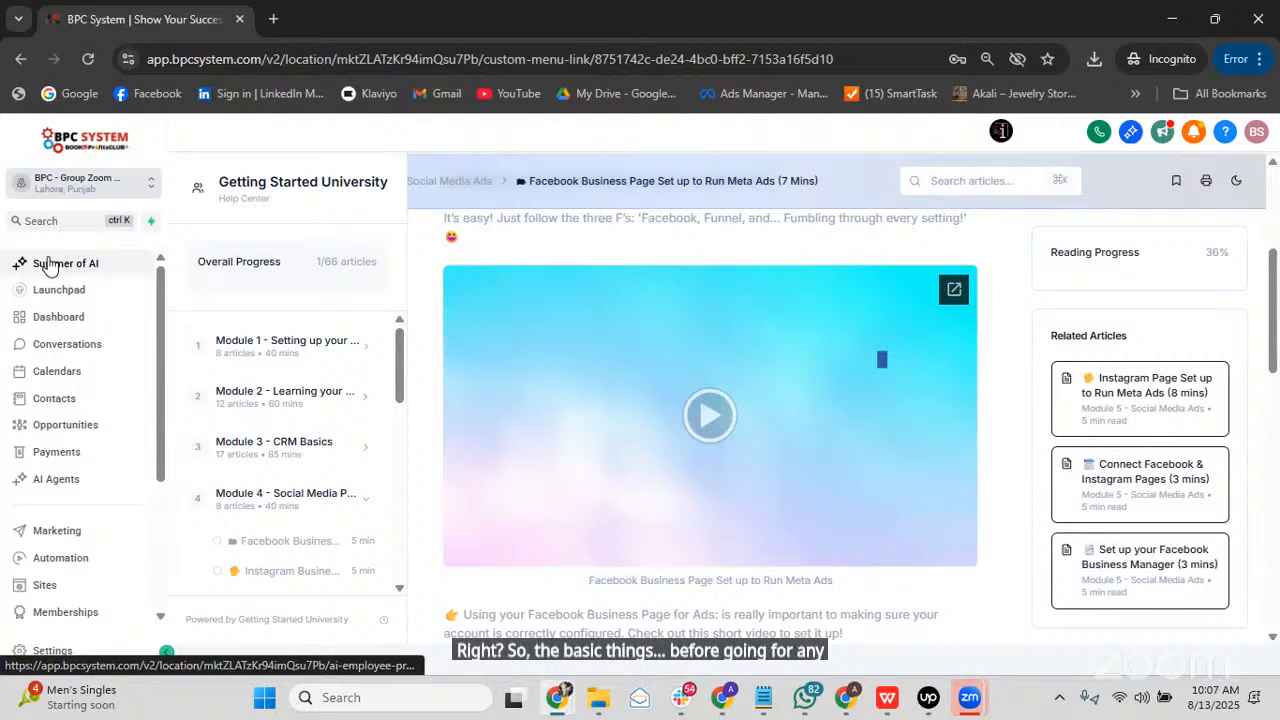
Step: Open the Dedicated Domain And IP page within the Email Services settings
click(52, 651)
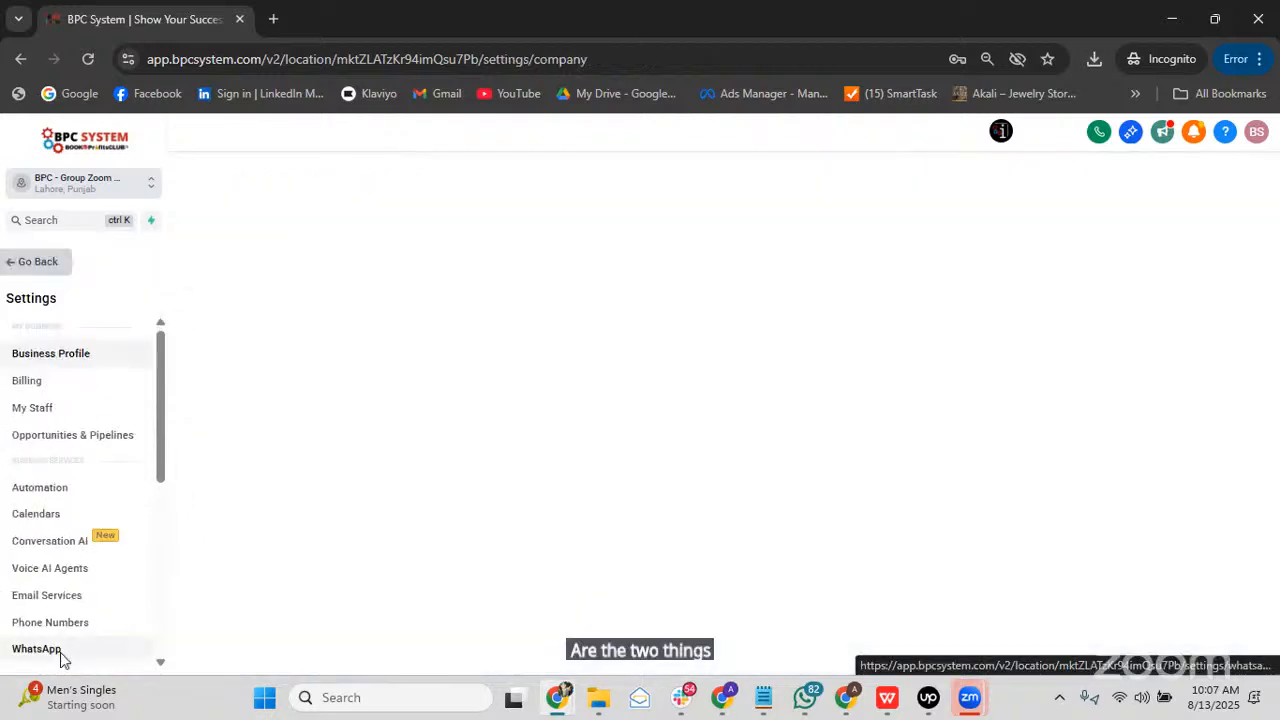
scroll(72, 415, down, 1)
click(57, 502)
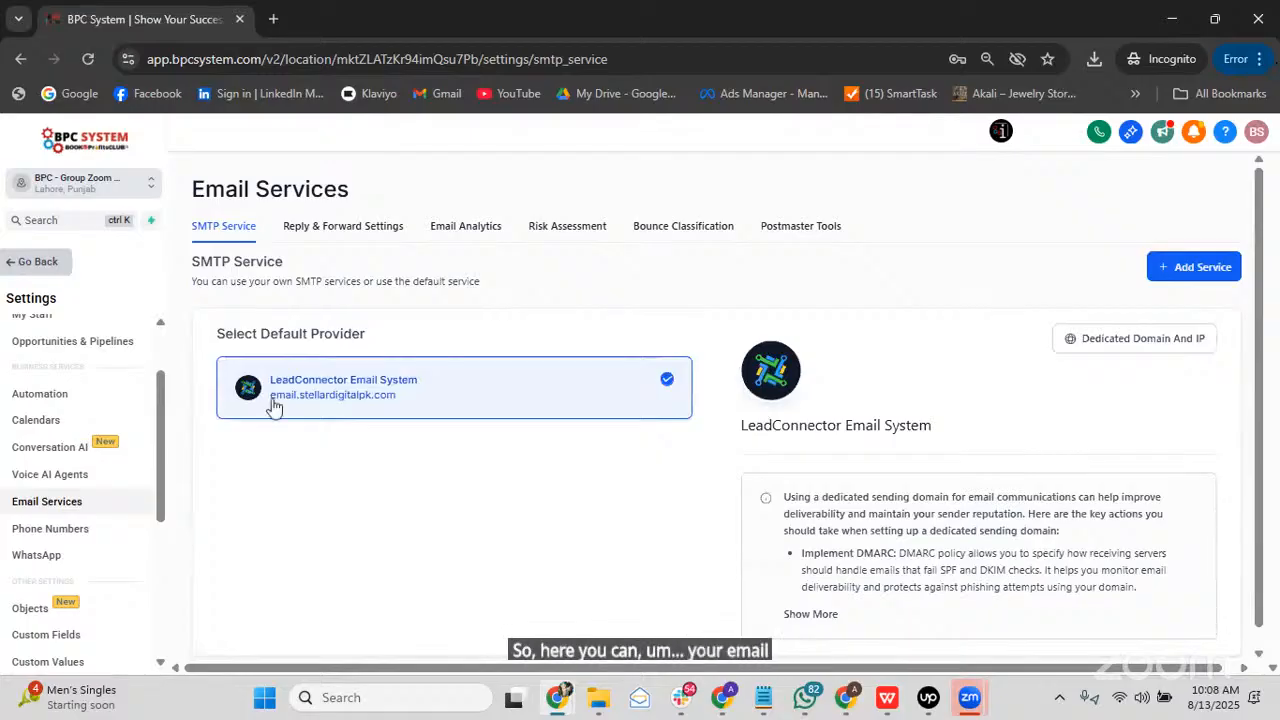
click(1137, 340)
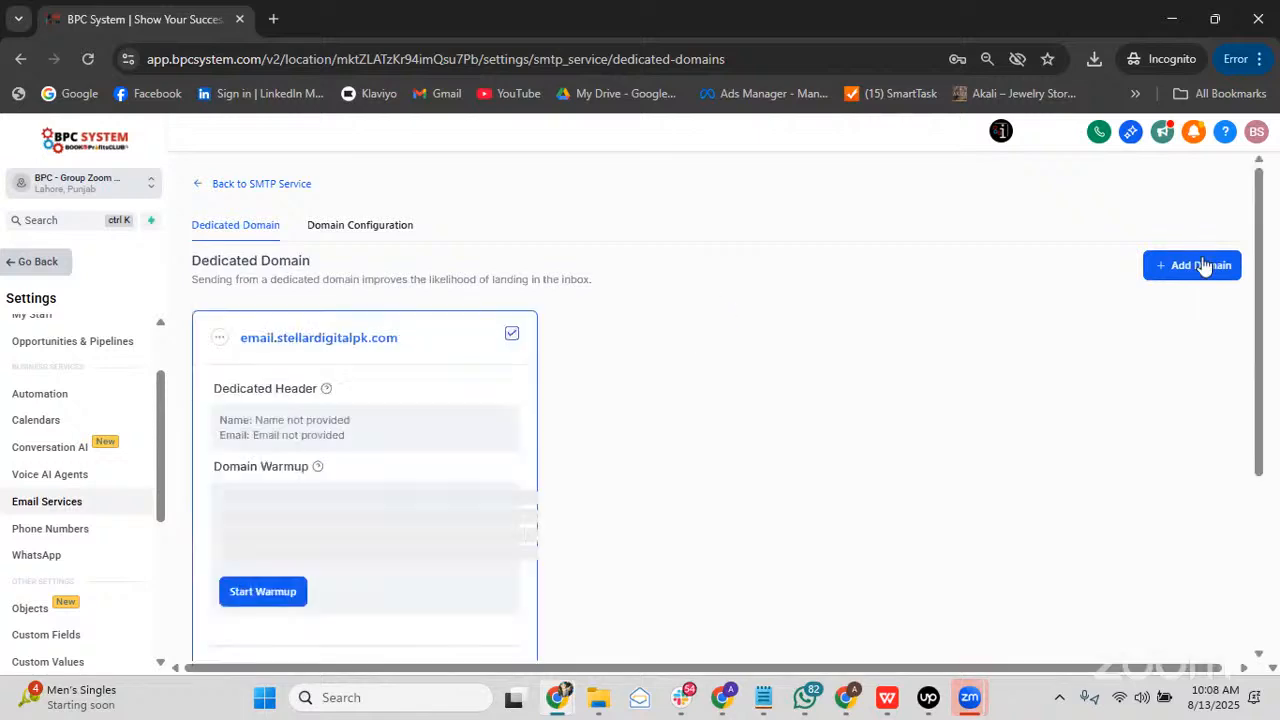
Step: Open the form for adding a new dedicated domain and review its domain name field and instructions
click(1196, 265)
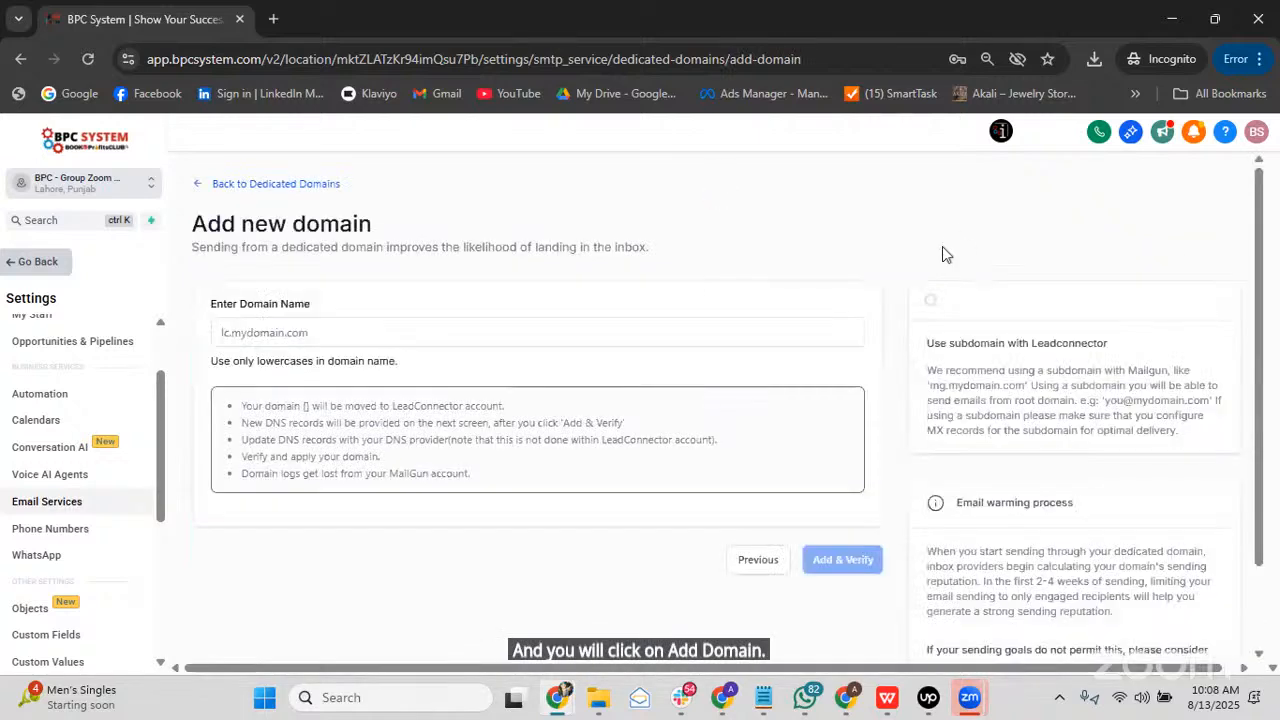
click(323, 333)
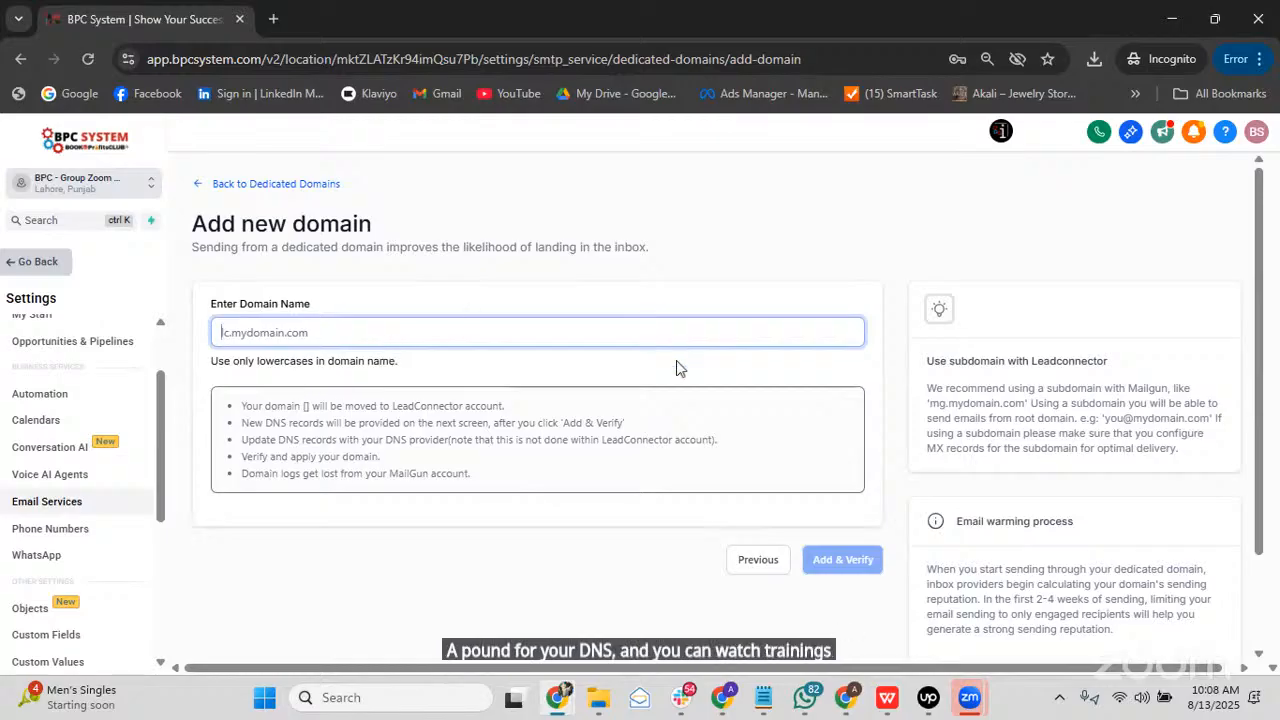
scroll(686, 446, down, 1)
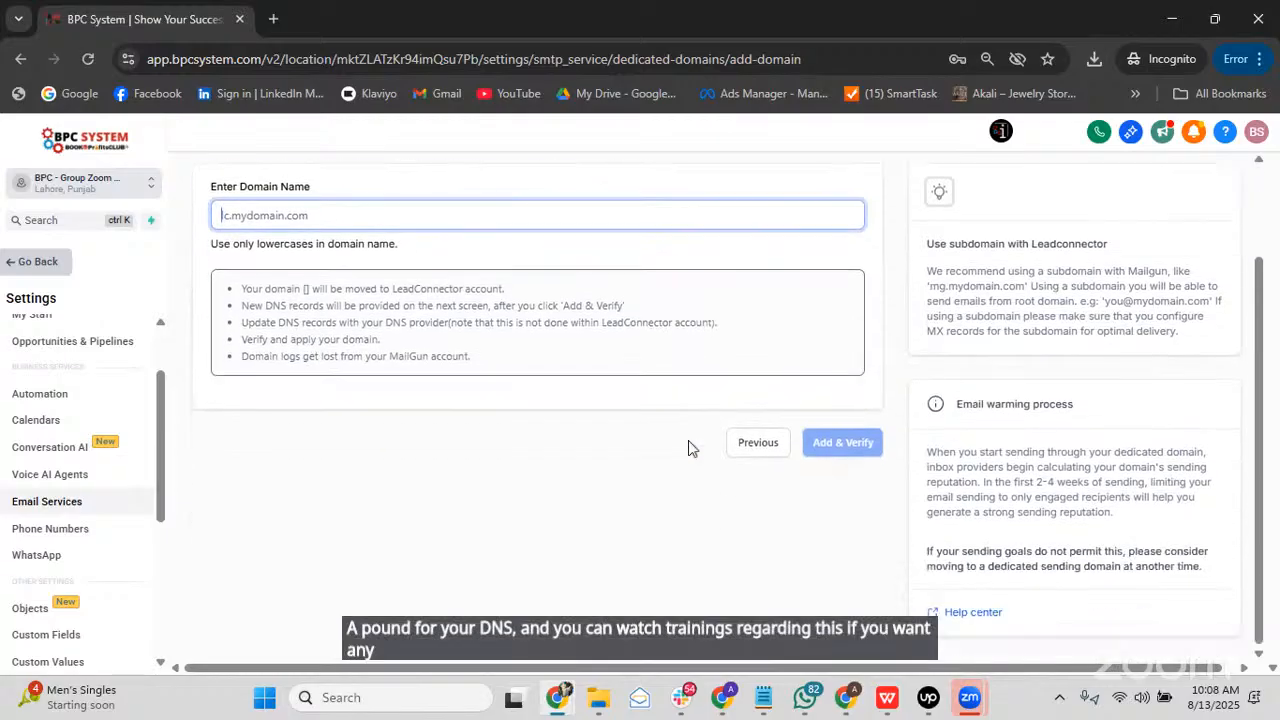
scroll(668, 462, up, 1)
scroll(668, 465, up, 1)
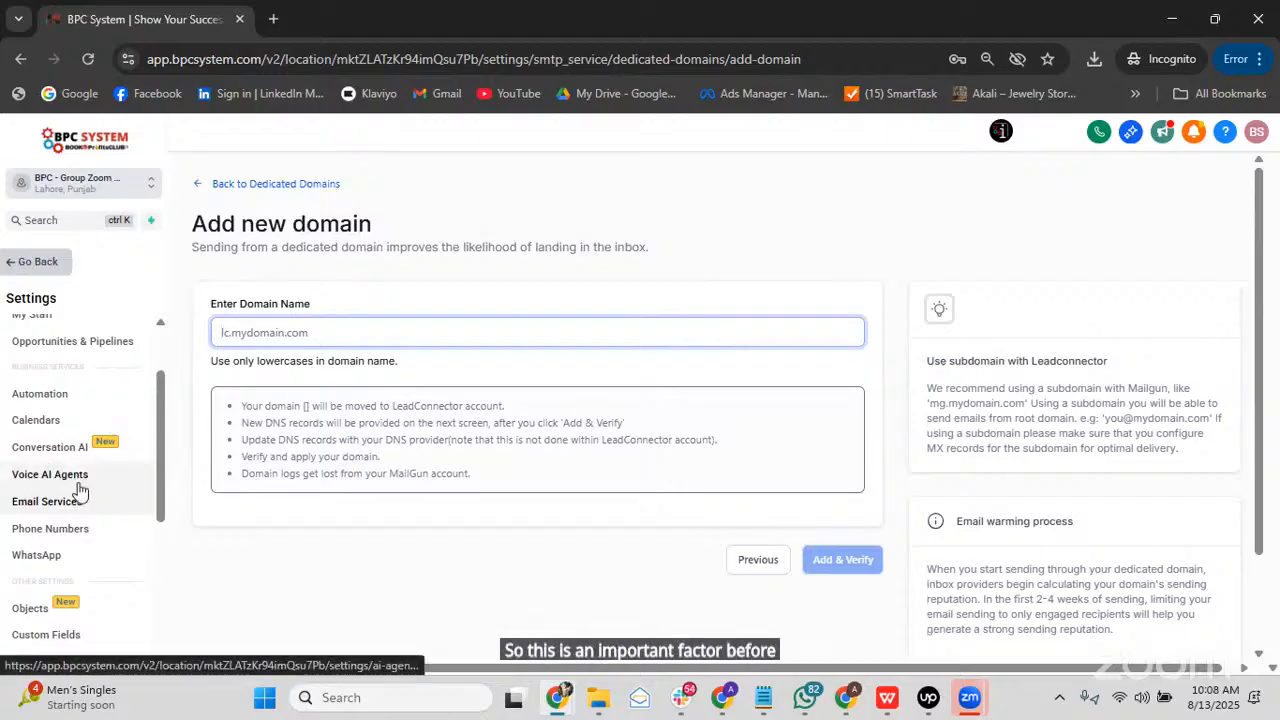
Step: Open the Phone Numbers settings and highlight the A2P 10DLC registration notice
click(86, 534)
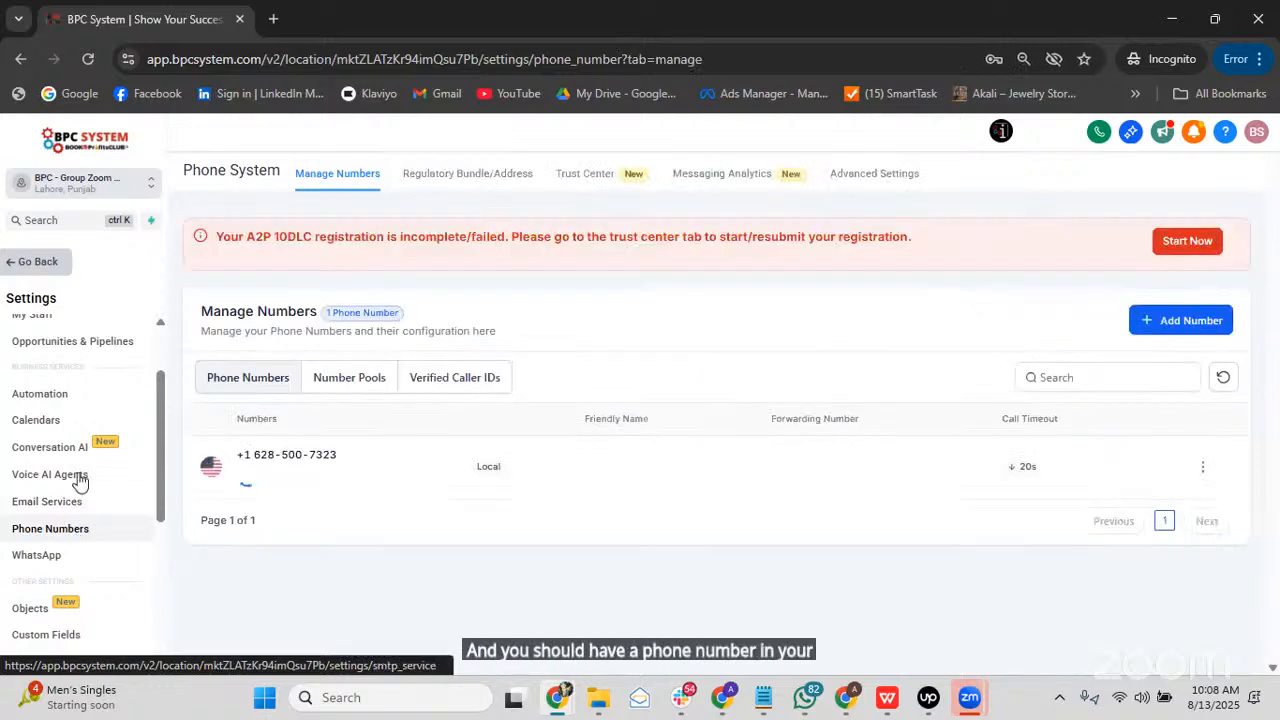
scroll(80, 490, down, 1)
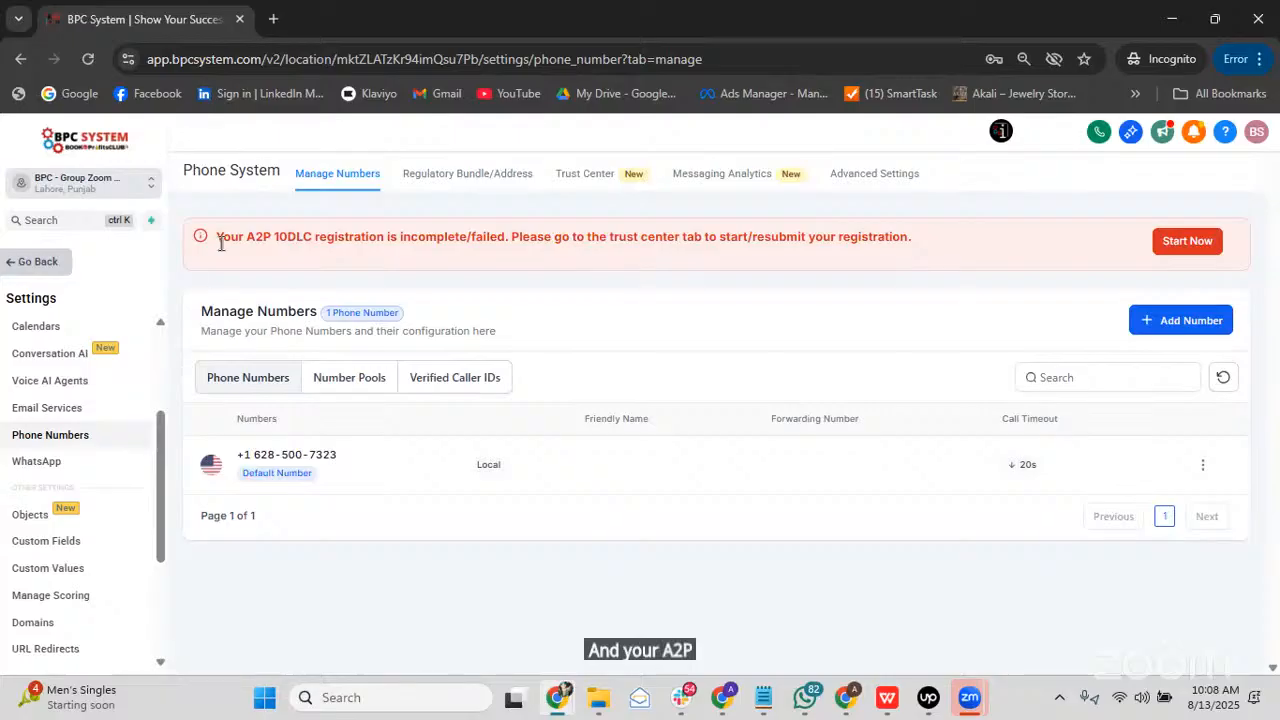
drag(221, 245, 459, 228)
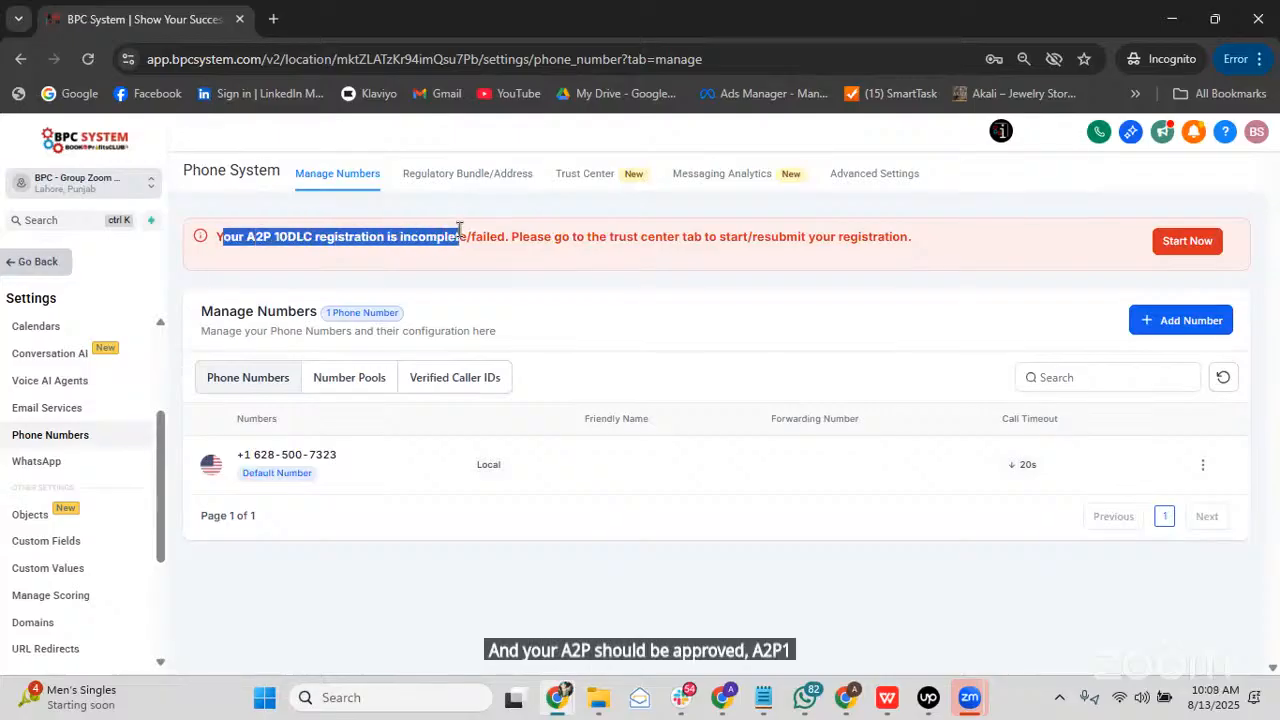
click(520, 268)
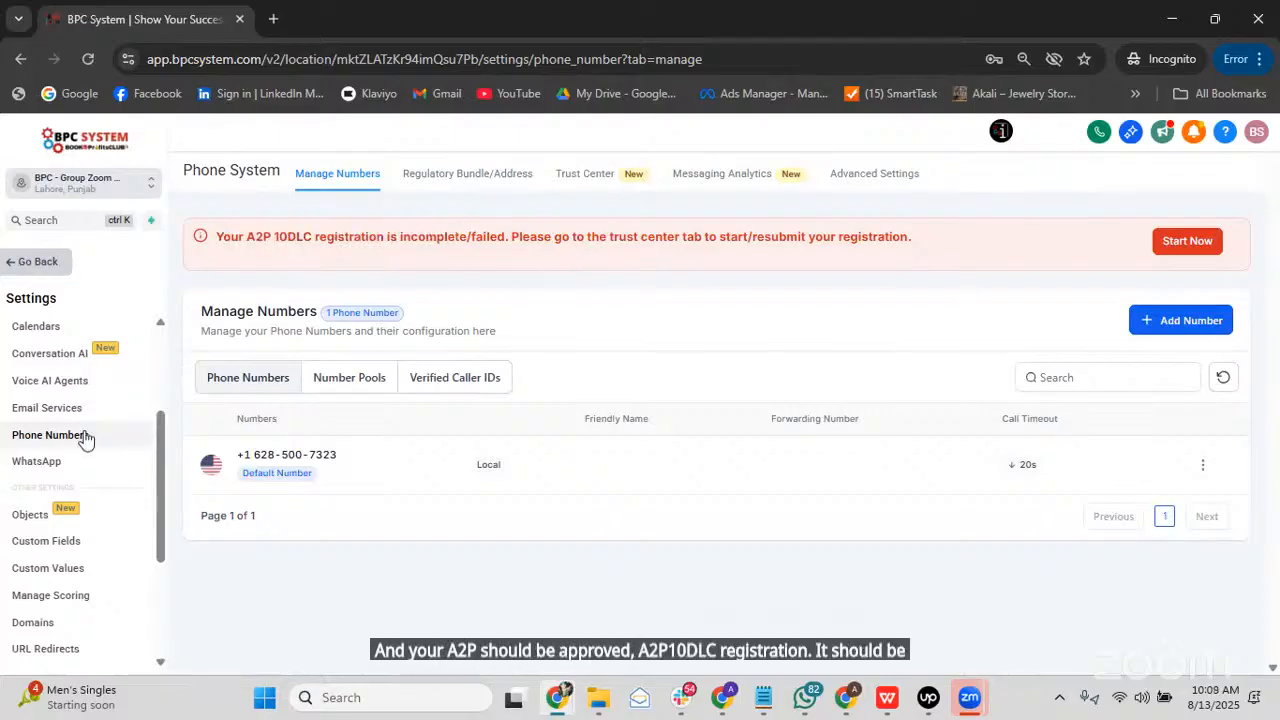
scroll(86, 437, up, 2)
scroll(85, 440, down, 1)
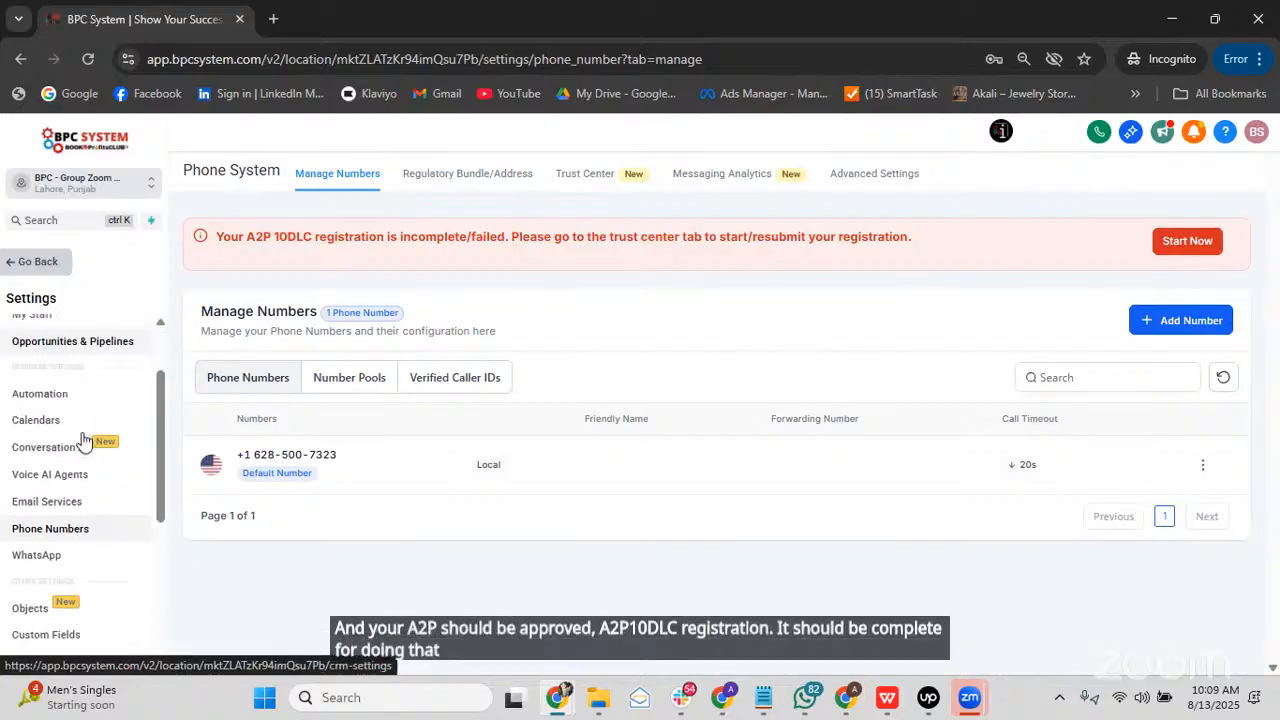
Step: Open the Trust Center and review the A2P Messaging brand and campaign registration information
click(578, 178)
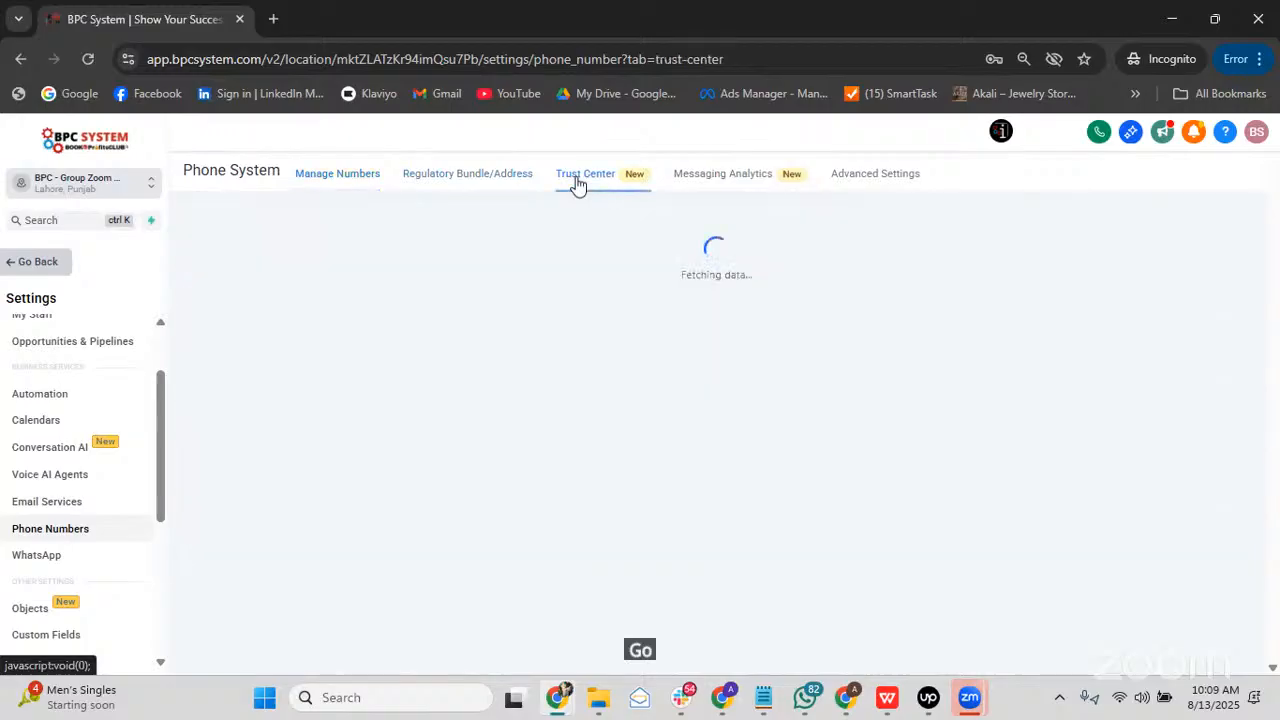
scroll(428, 360, down, 2)
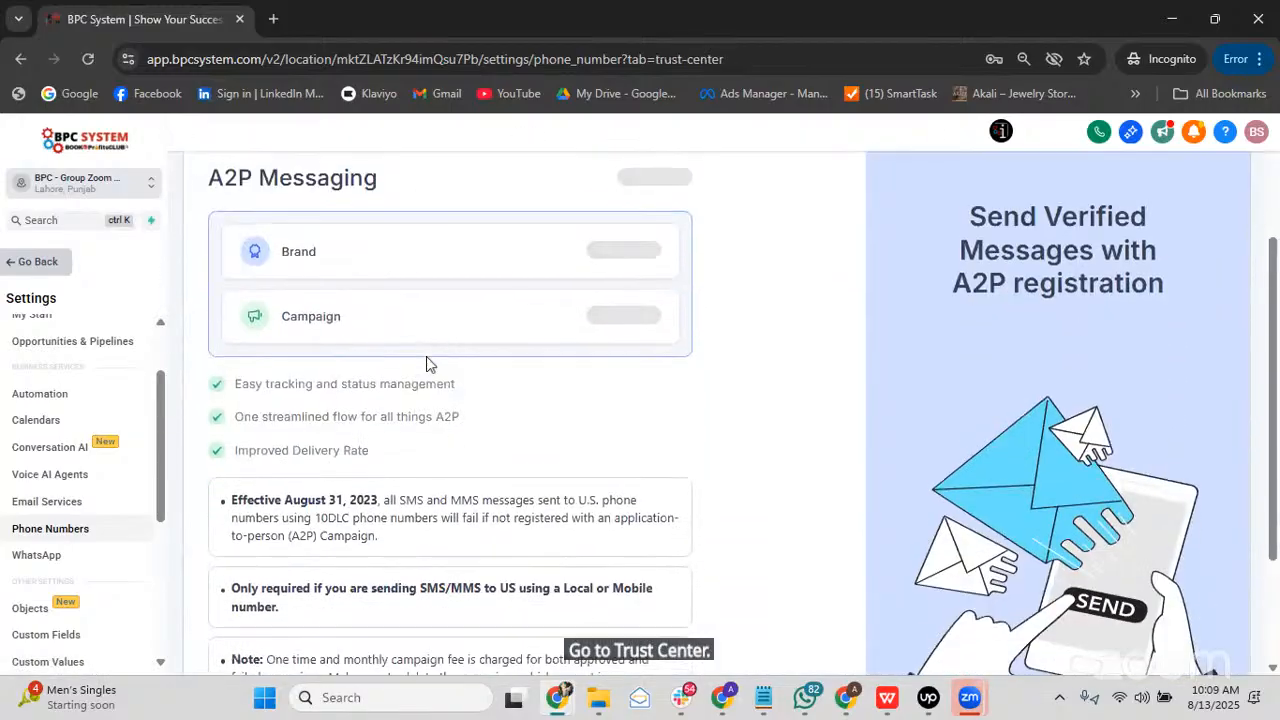
scroll(426, 364, down, 2)
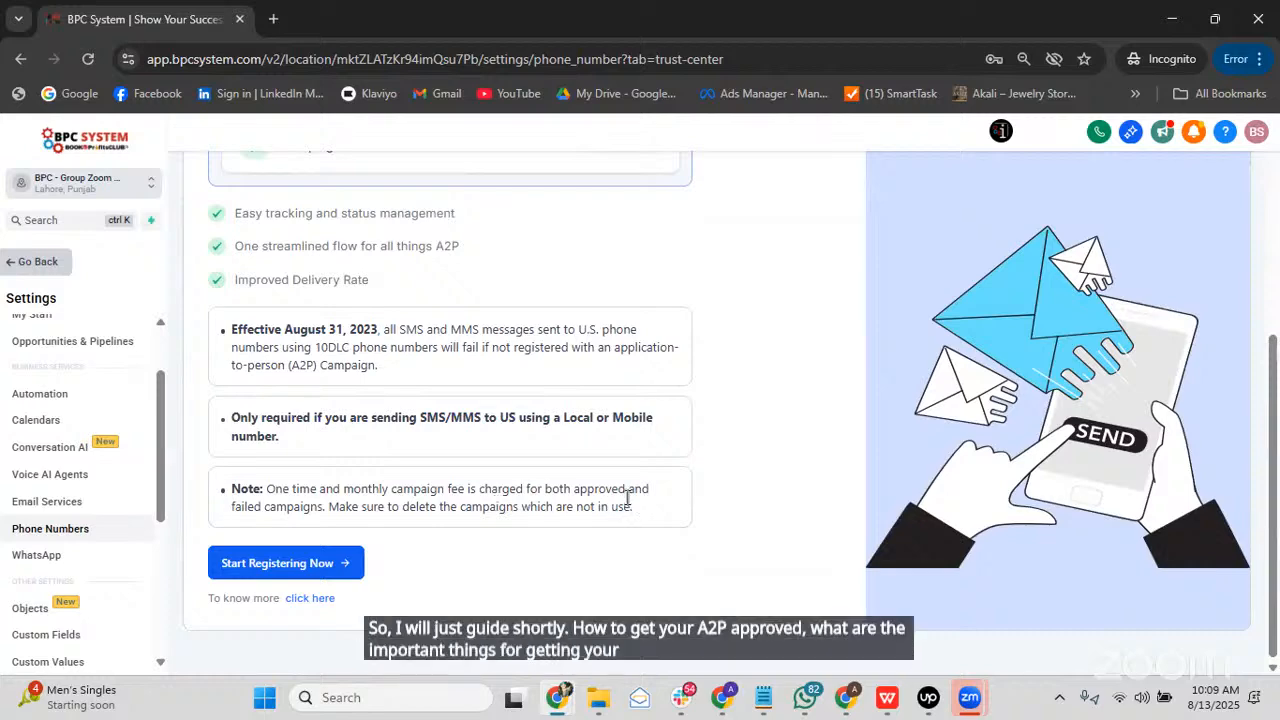
scroll(627, 497, up, 2)
scroll(627, 497, up, 4)
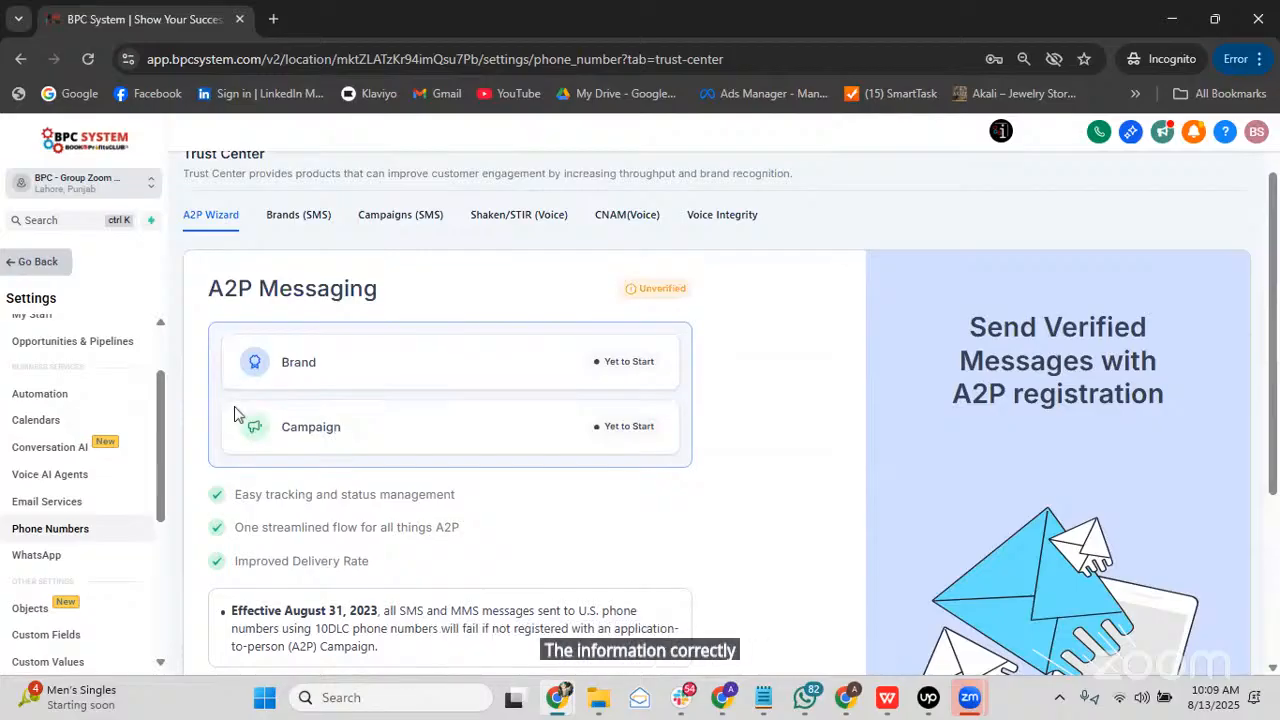
scroll(134, 414, up, 2)
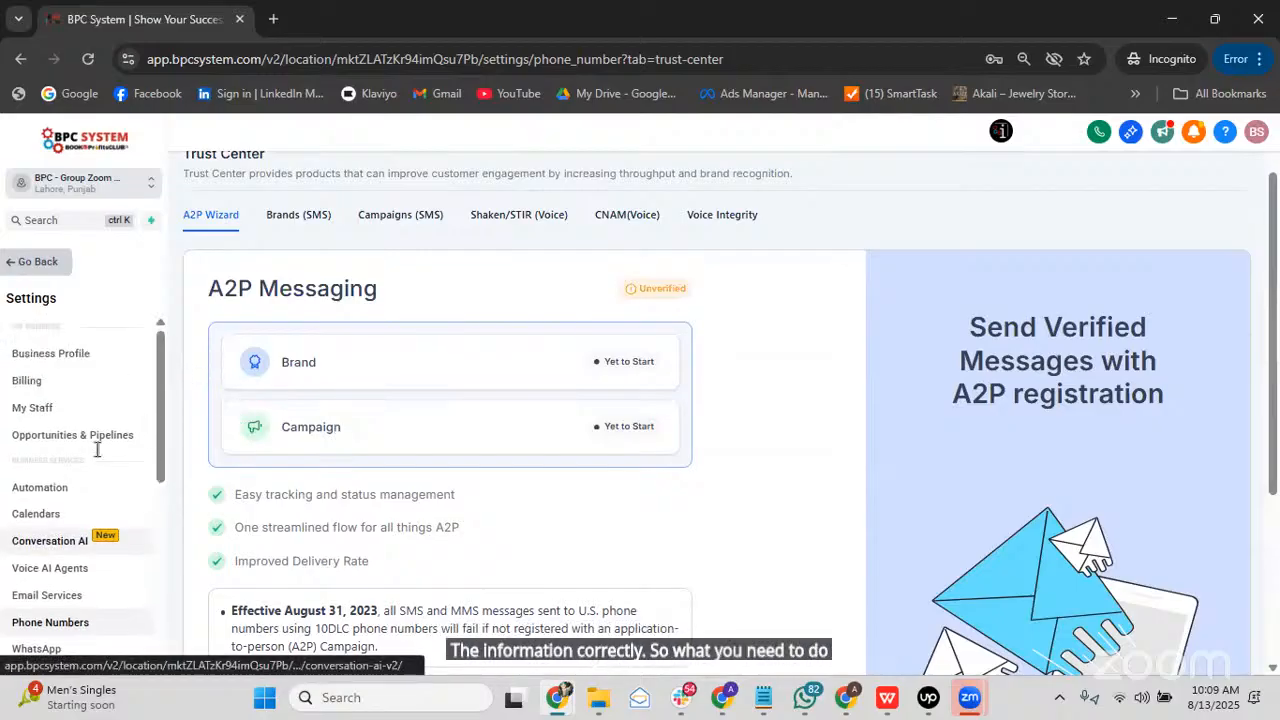
Step: Open the Business Profile settings and review the general information and business physical address fields
click(80, 358)
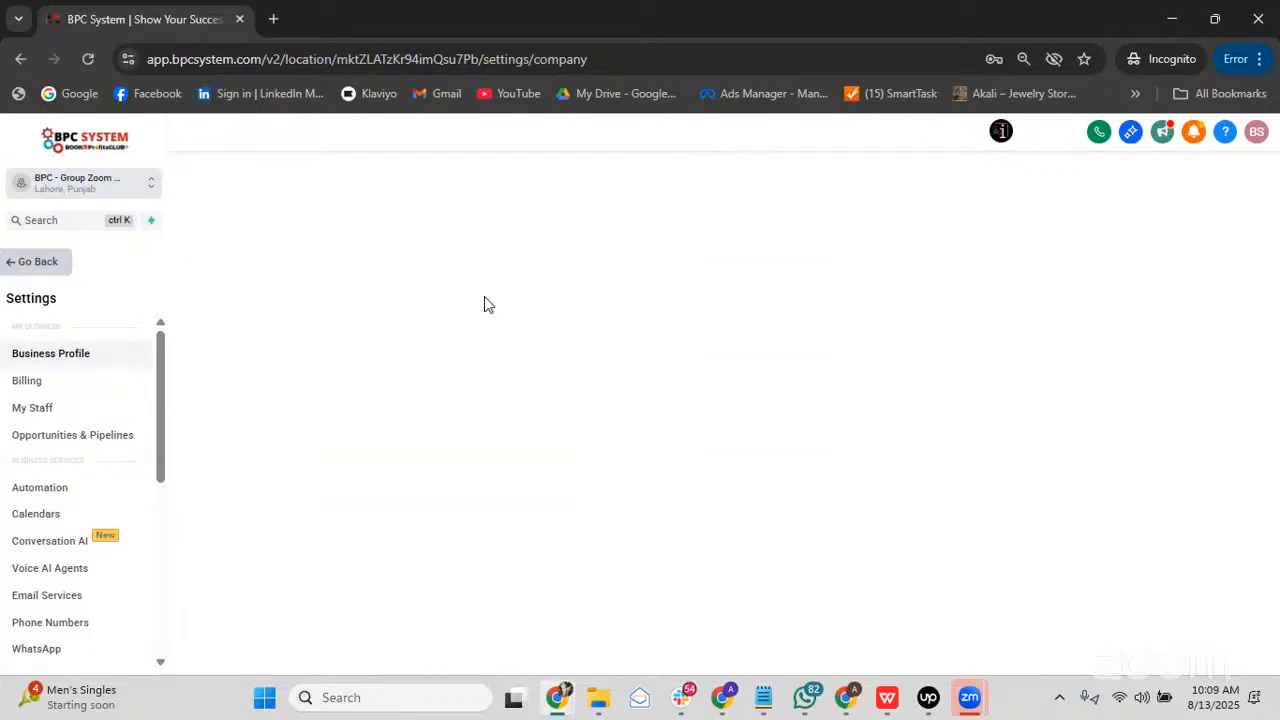
scroll(646, 347, down, 3)
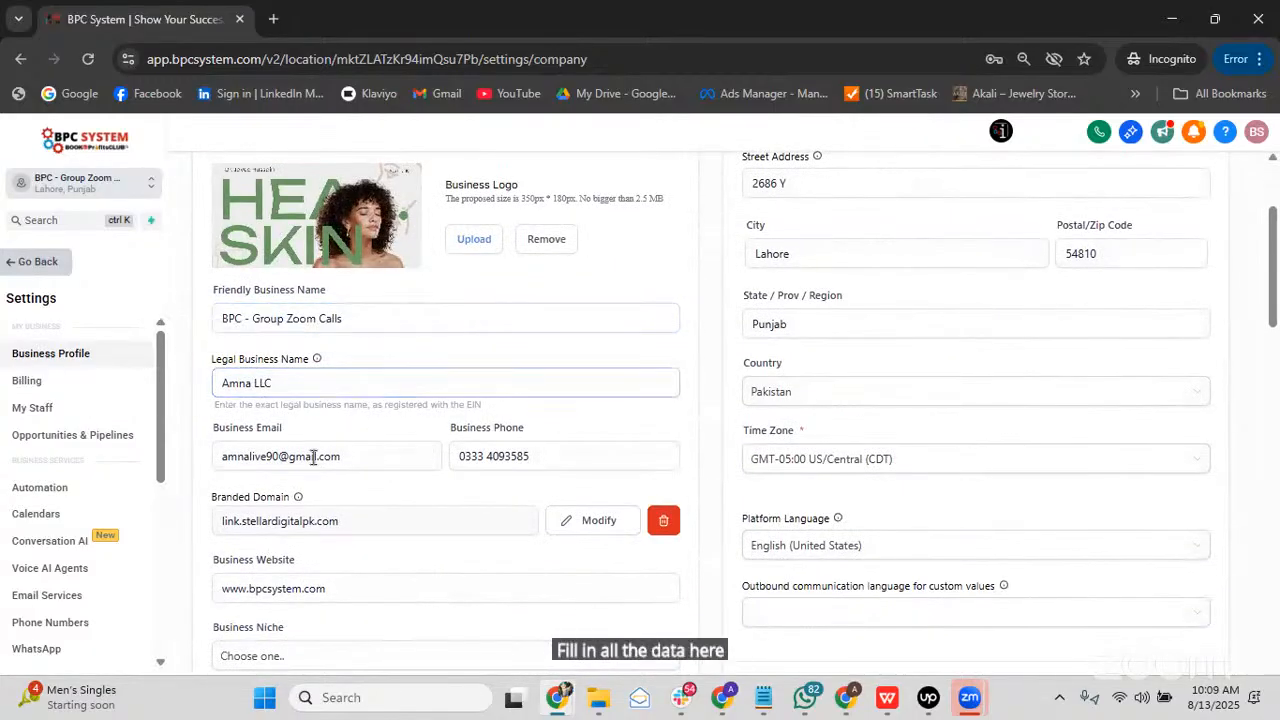
click(453, 314)
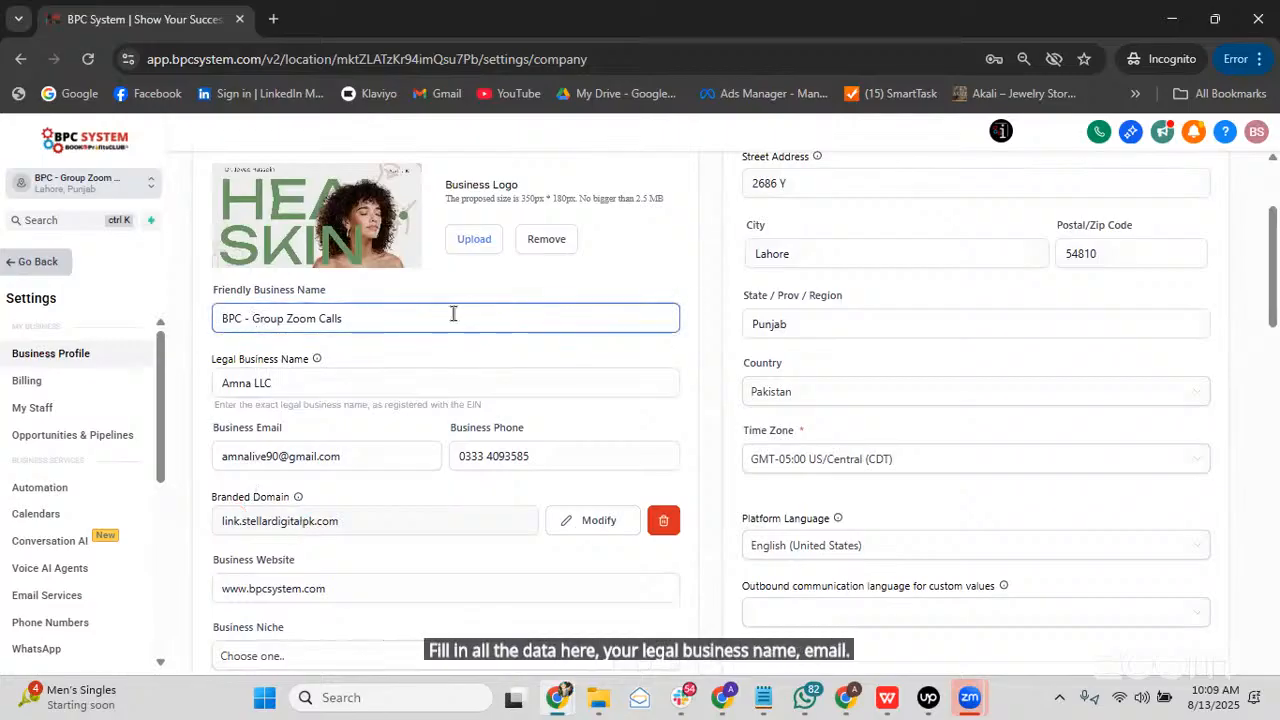
scroll(871, 303, up, 2)
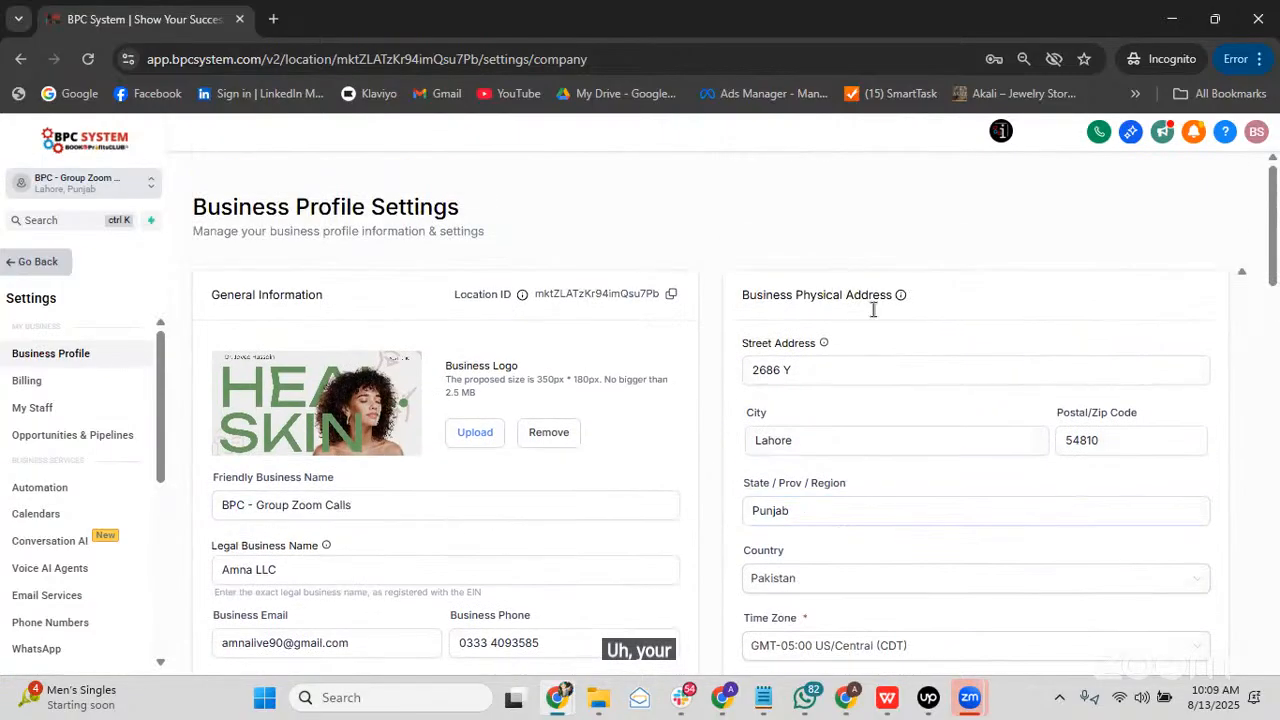
scroll(738, 447, down, 4)
scroll(931, 391, down, 4)
scroll(737, 343, up, 1)
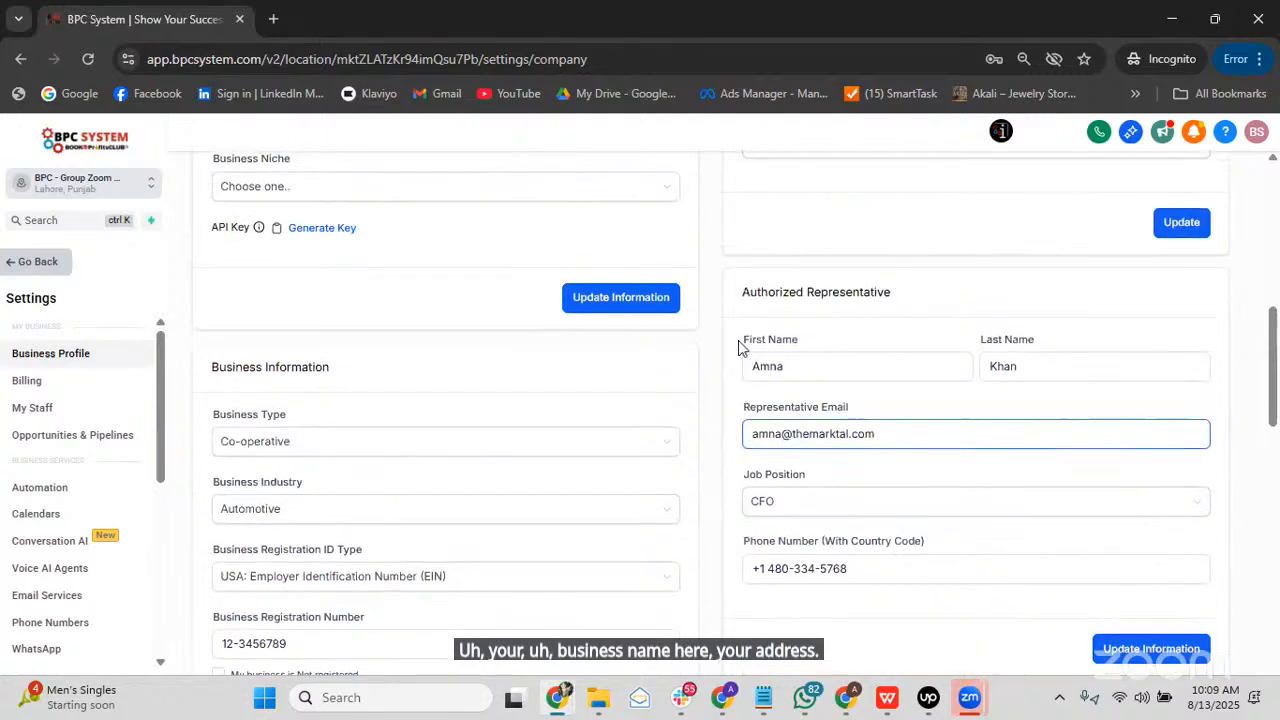
Step: Point out the first and last name fields and the heading of the Authorized Representative section
click(799, 366)
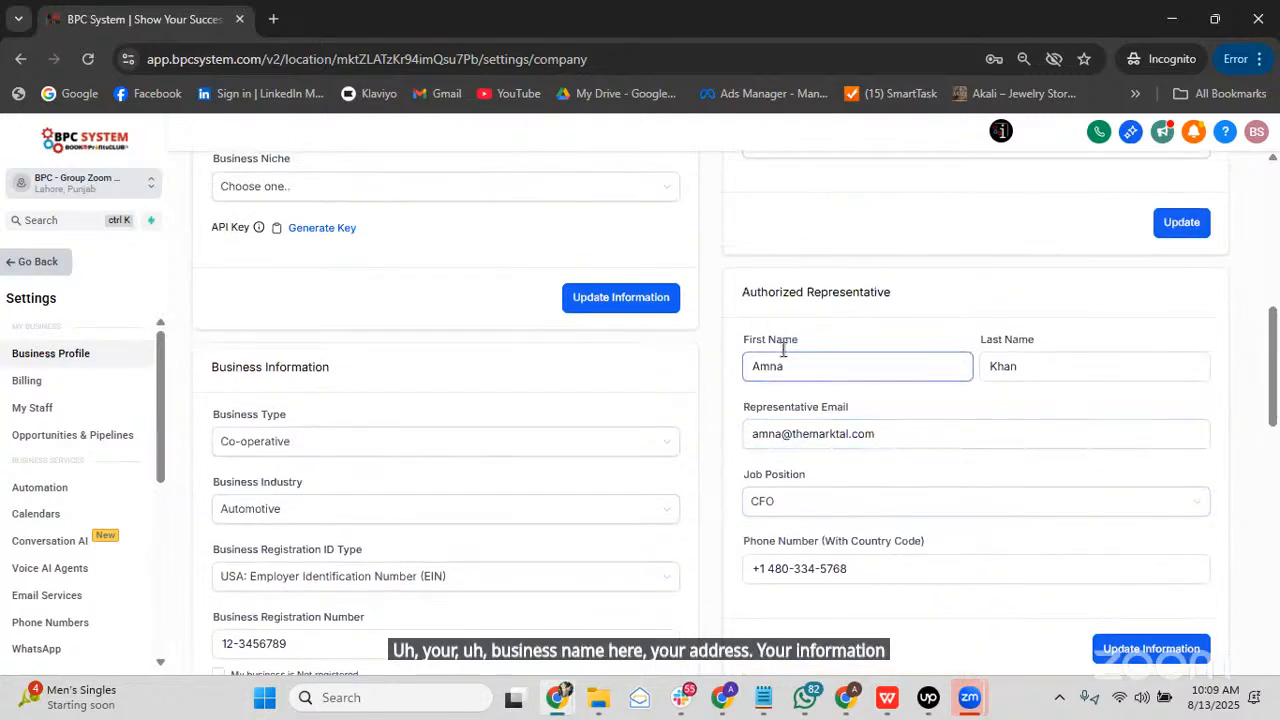
click(1020, 366)
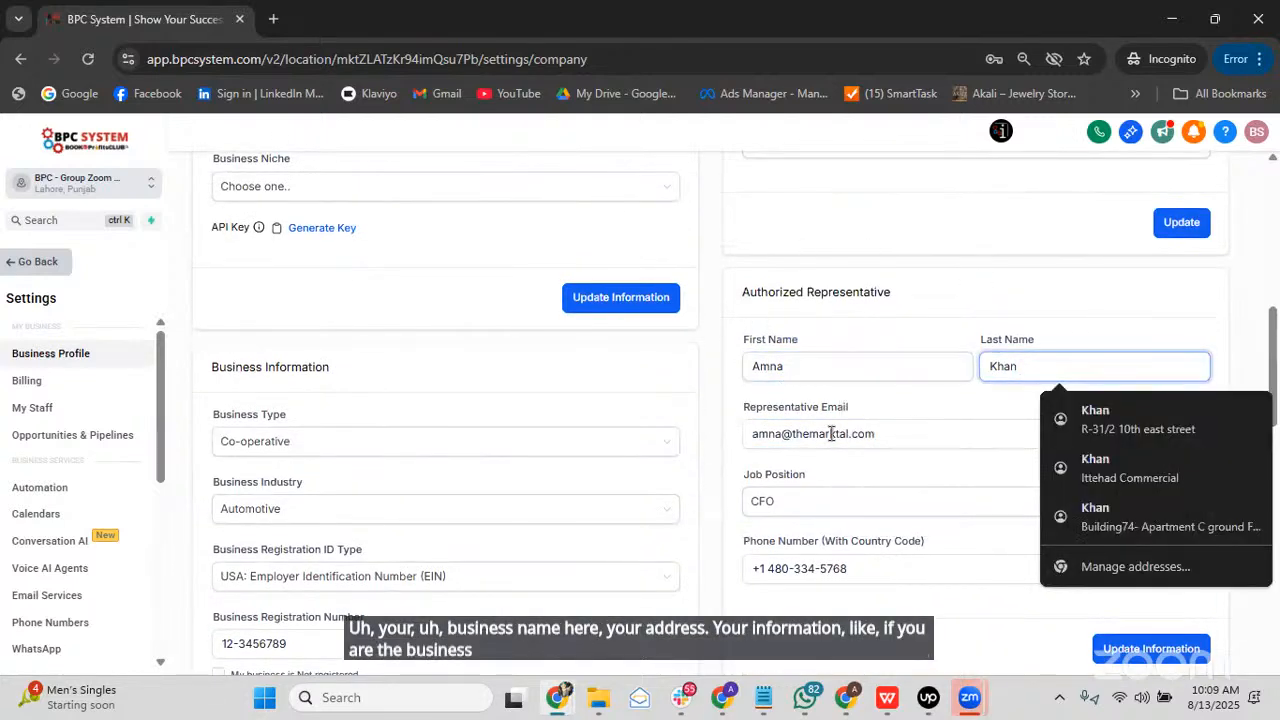
drag(859, 290, 778, 292)
click(783, 296)
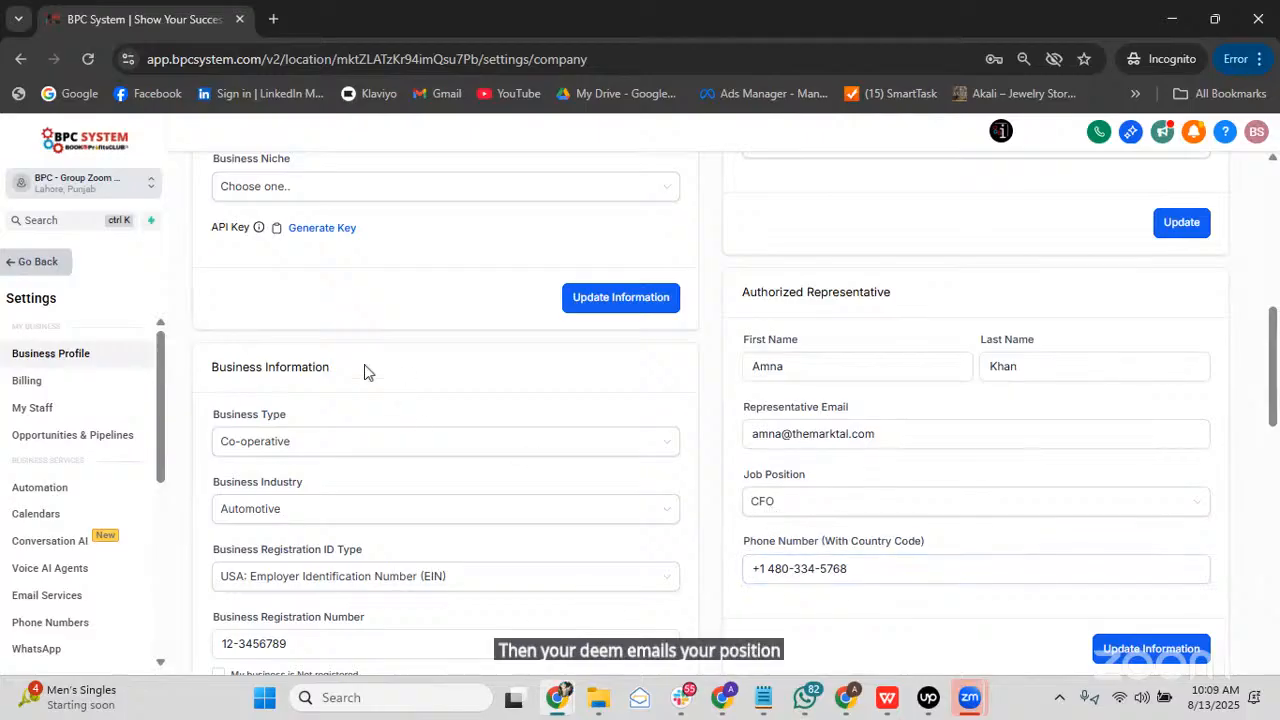
Step: Review the Business Type and Business Industry choices in the Business Information section without changing them
scroll(286, 294, down, 2)
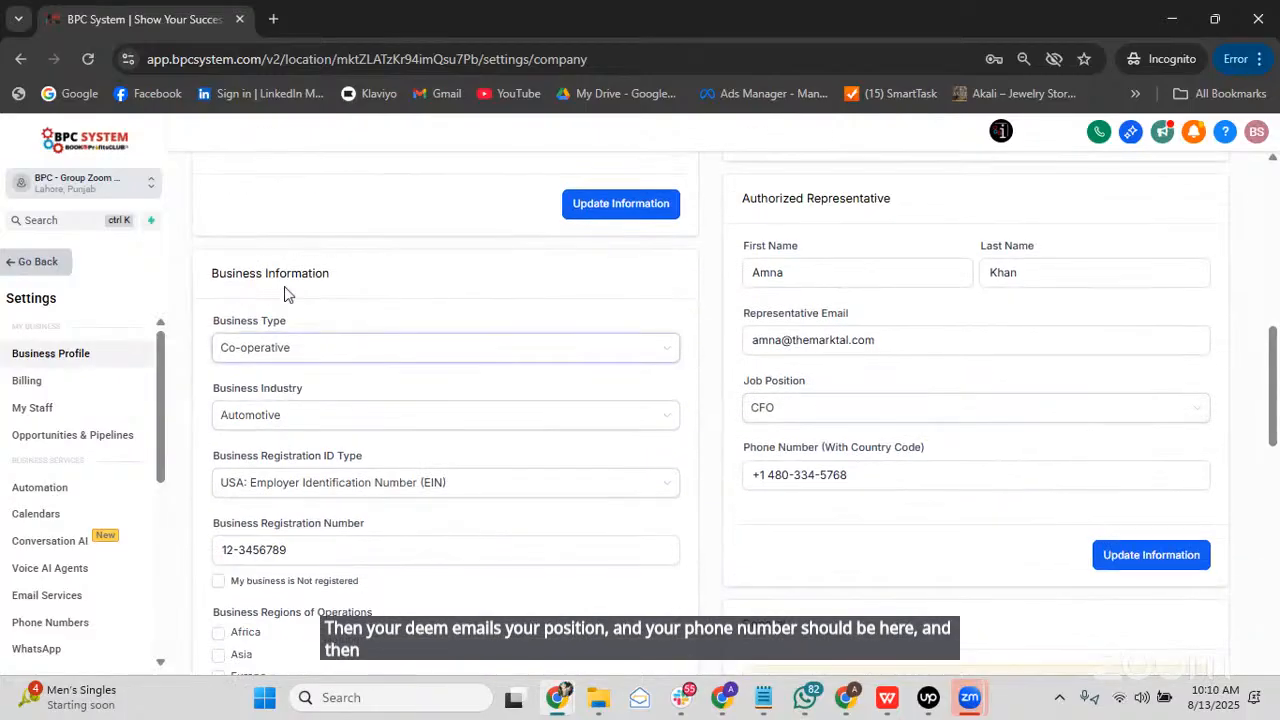
click(325, 257)
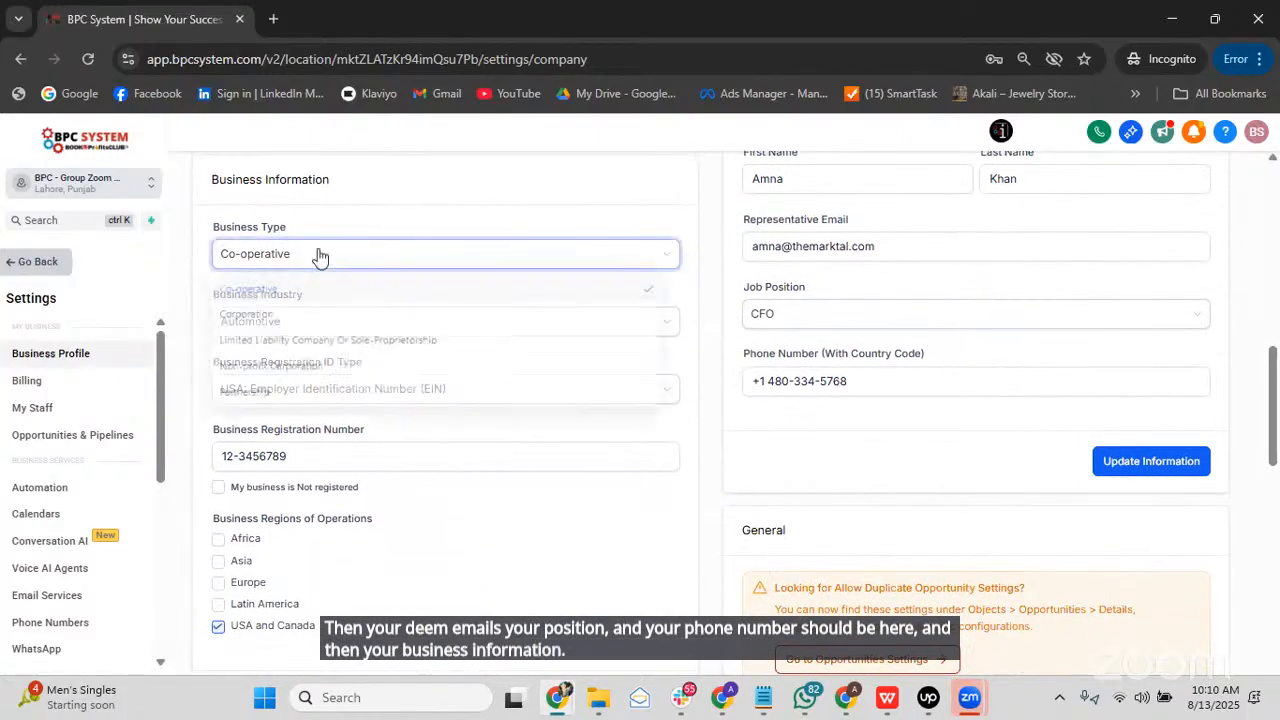
click(372, 219)
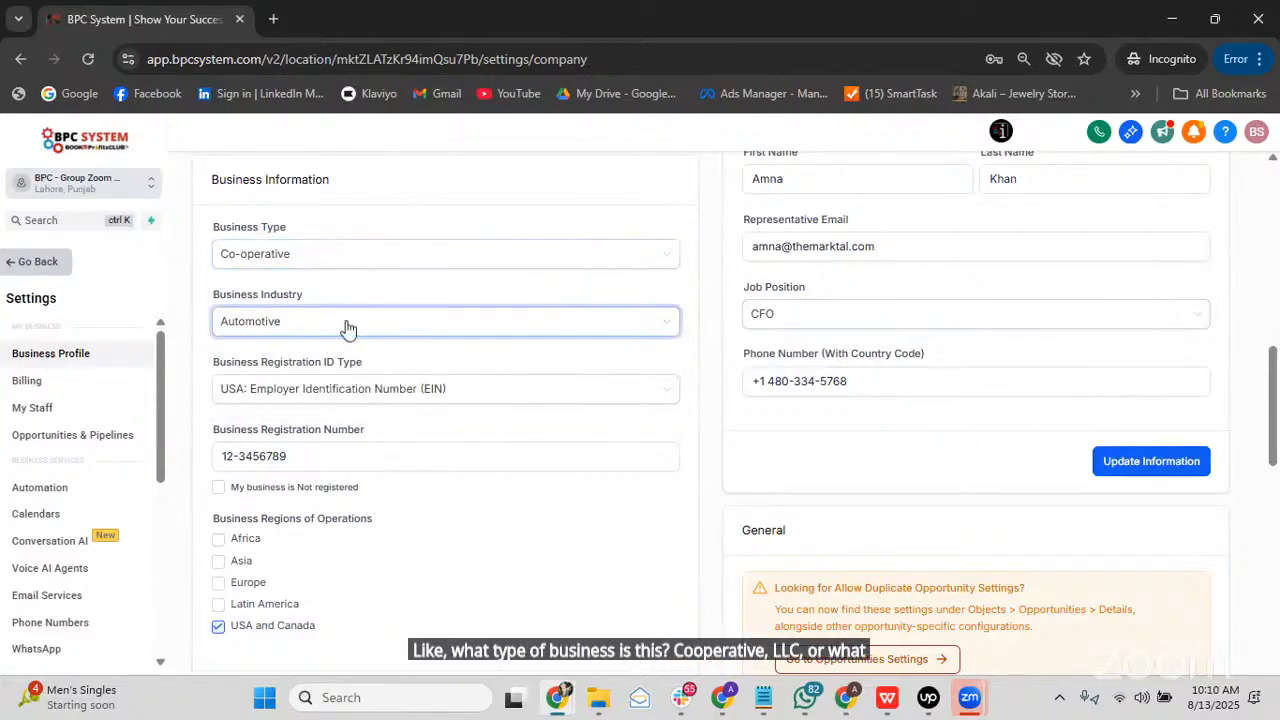
click(347, 326)
click(350, 278)
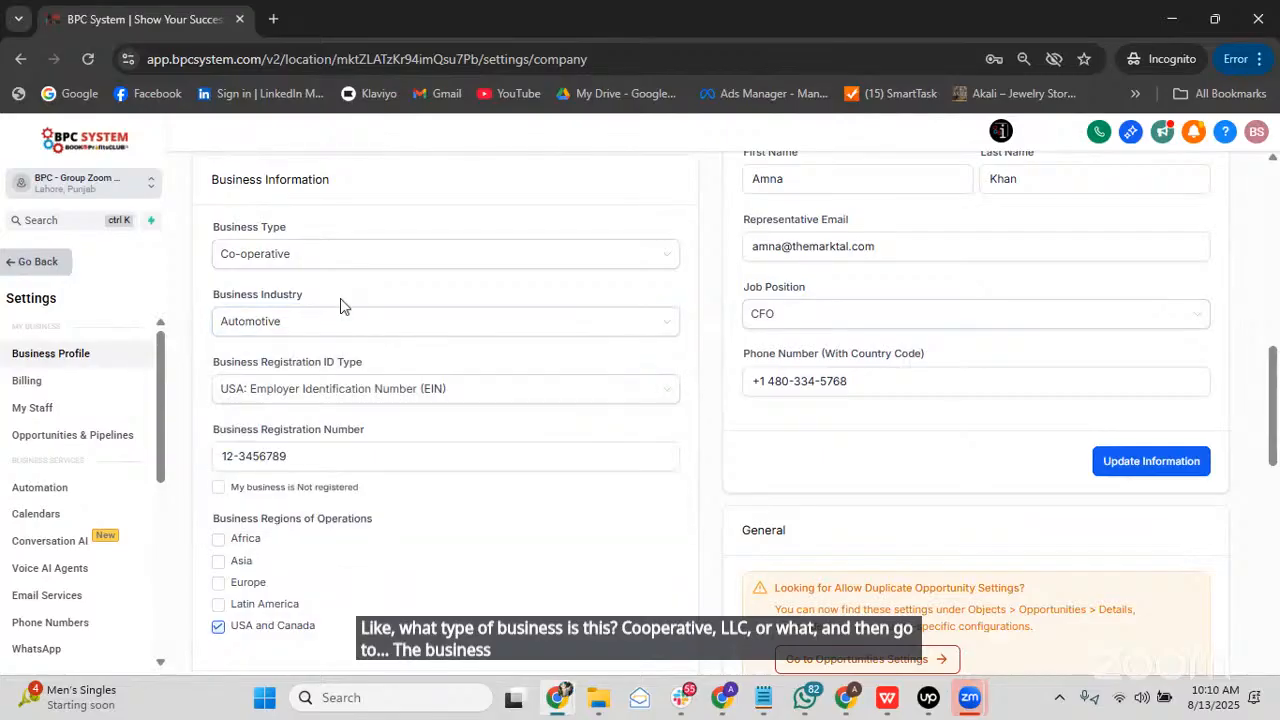
Step: Review the Business Registration ID Type options and point out the Business Registration Number field
scroll(320, 300, down, 1)
click(425, 305)
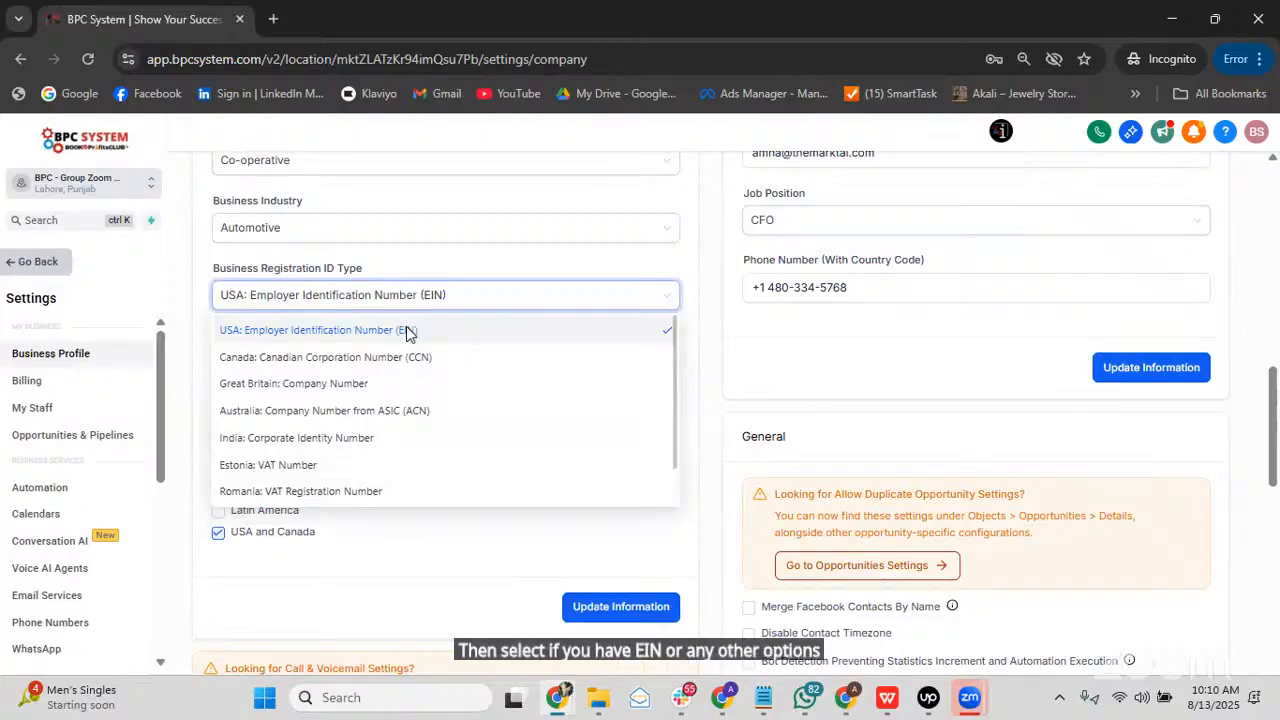
click(458, 262)
click(218, 362)
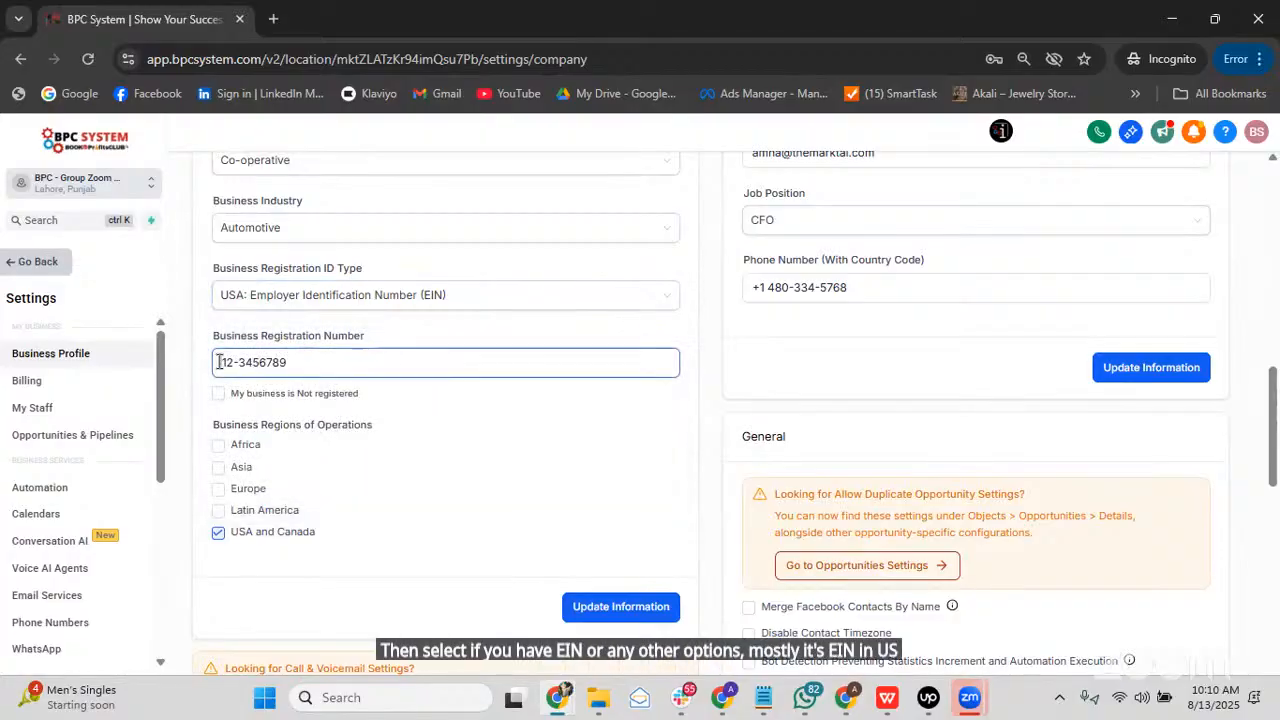
click(296, 363)
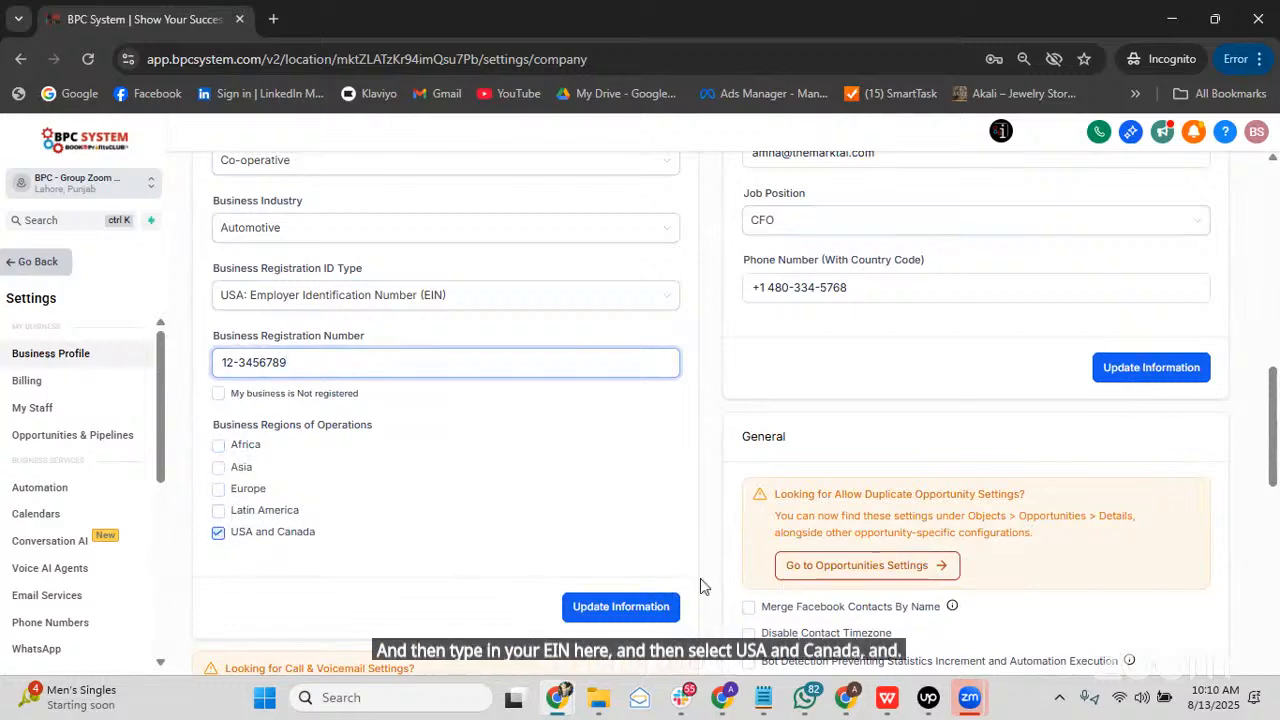
Step: Return to the Phone Numbers settings and open the Trust Center's A2P Messaging registration information
scroll(560, 450, up, 5)
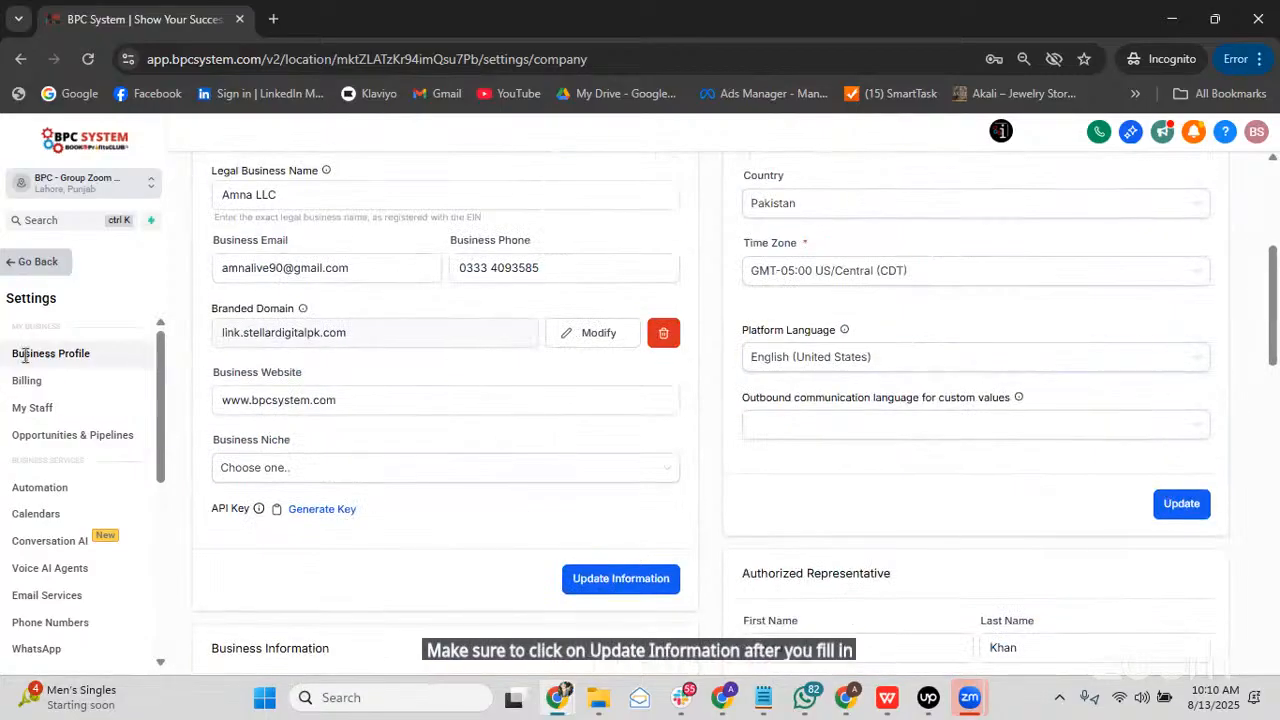
scroll(80, 340, down, 5)
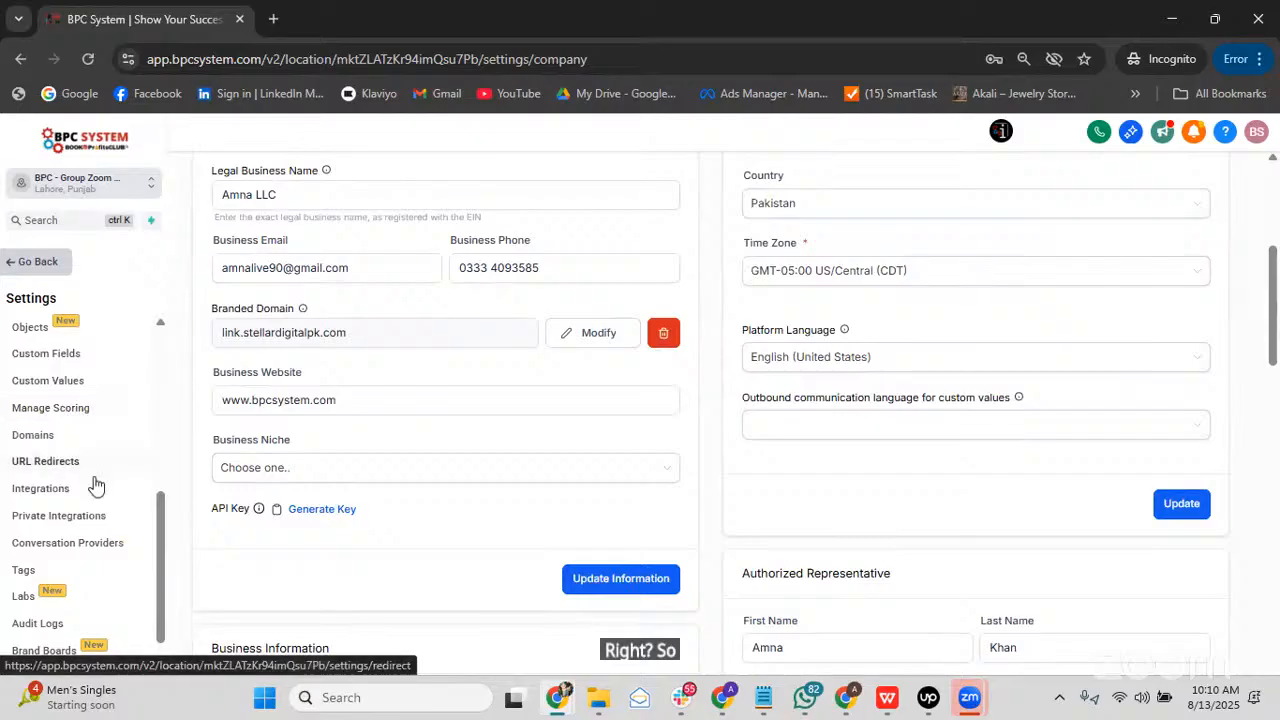
scroll(92, 482, down, 1)
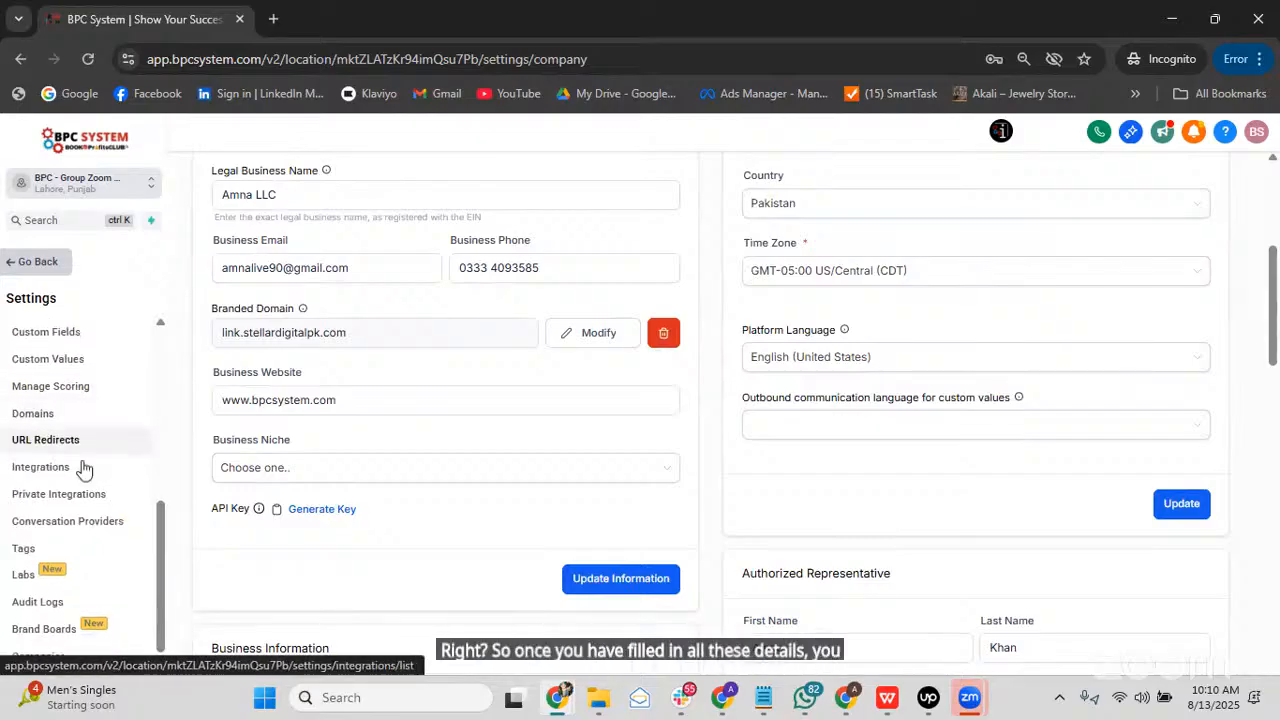
scroll(84, 470, up, 3)
click(92, 420)
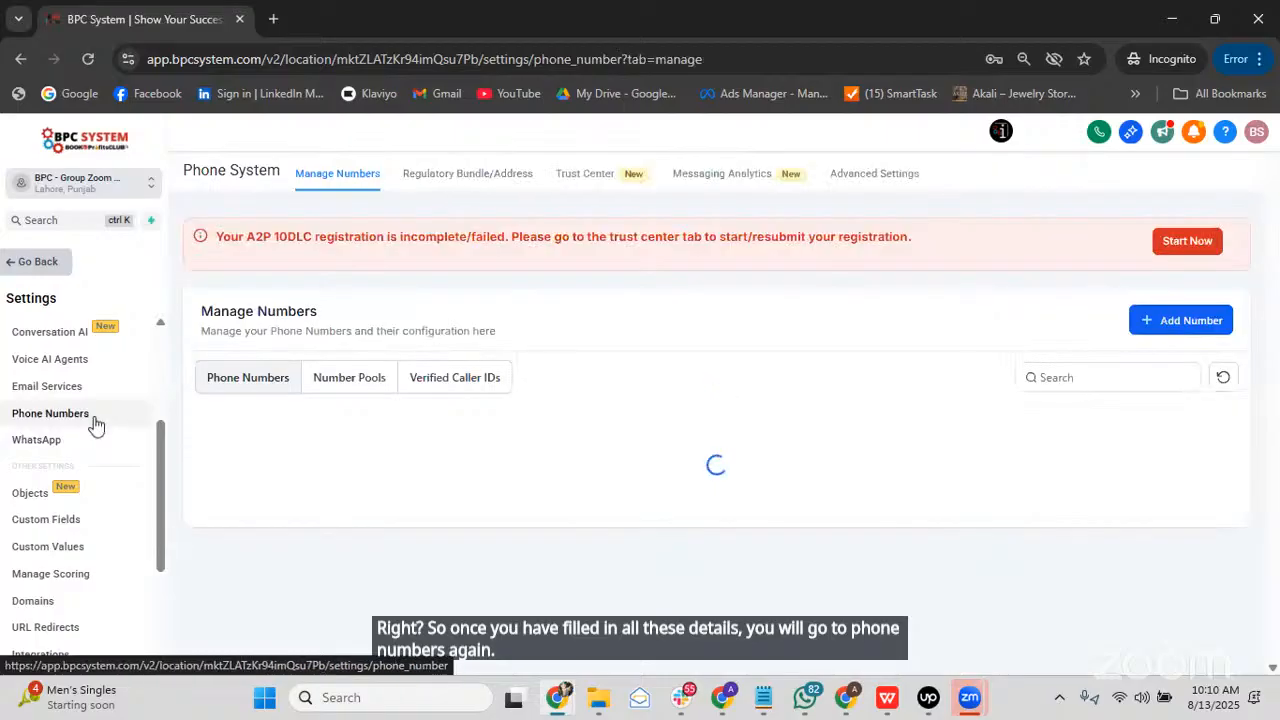
click(571, 178)
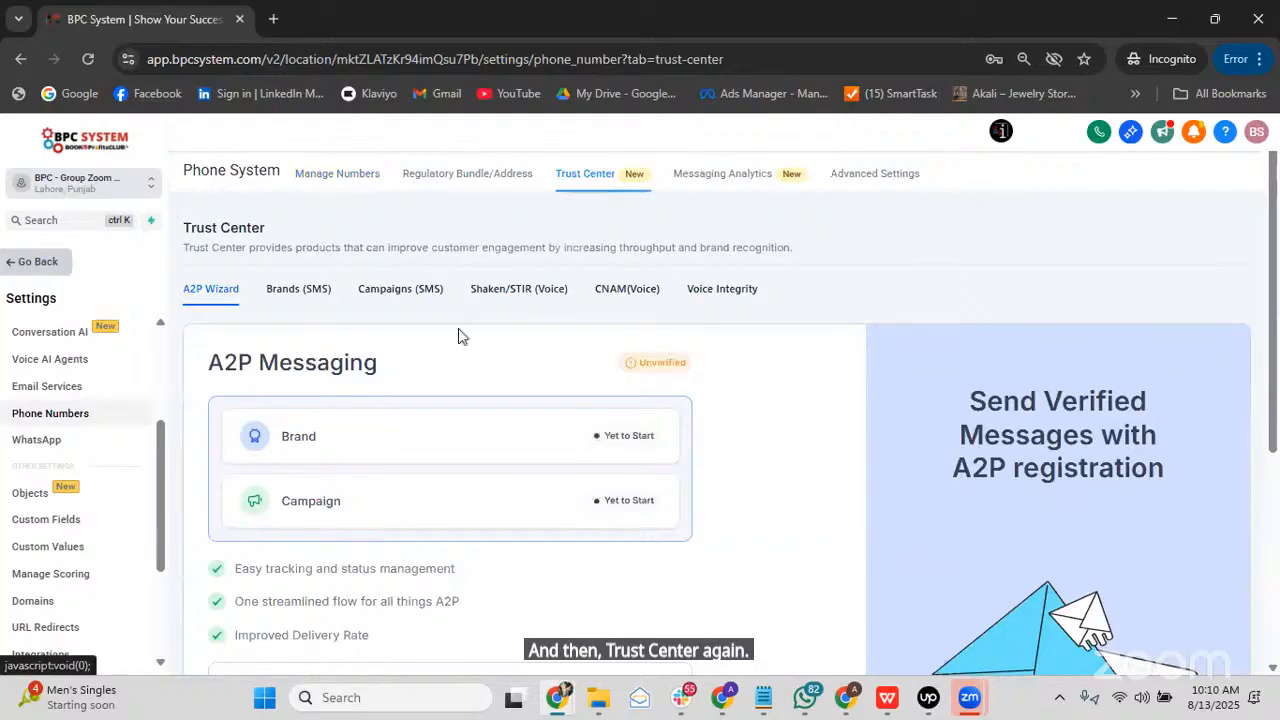
scroll(458, 336, down, 4)
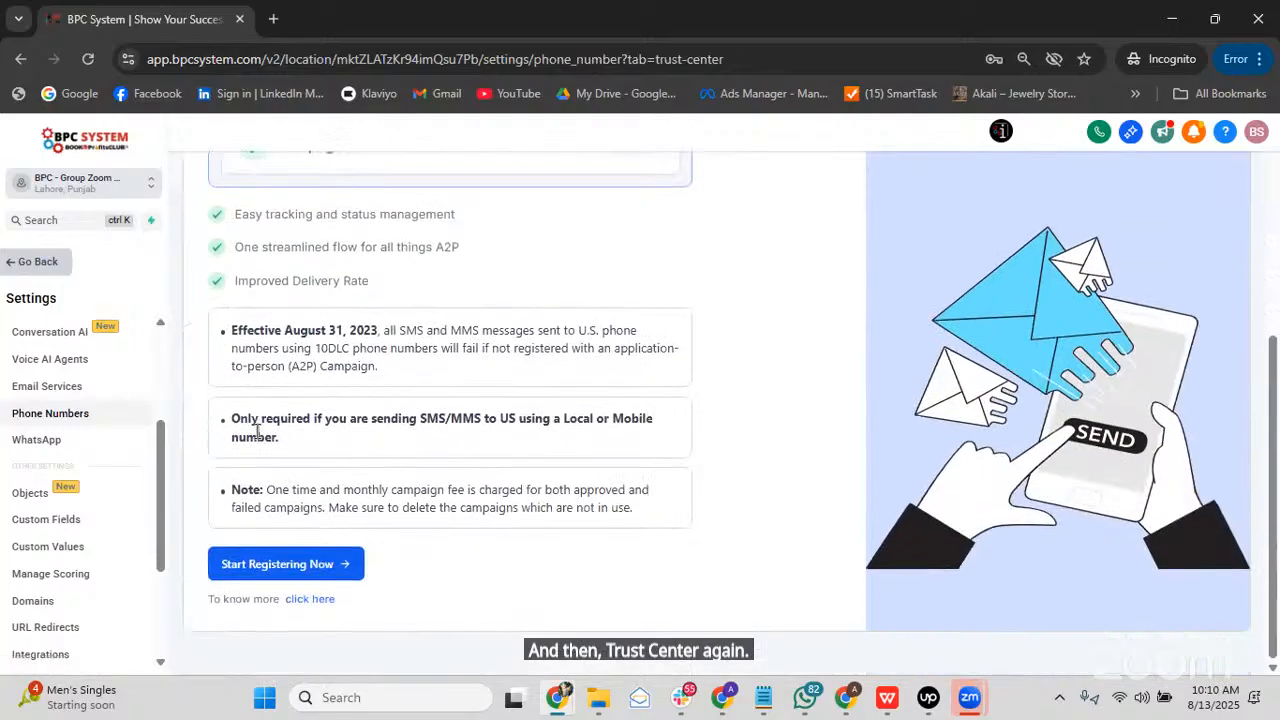
Step: Start the A2P registration, answer Yes to the business being located in the US and/or Canada, and continue
click(326, 564)
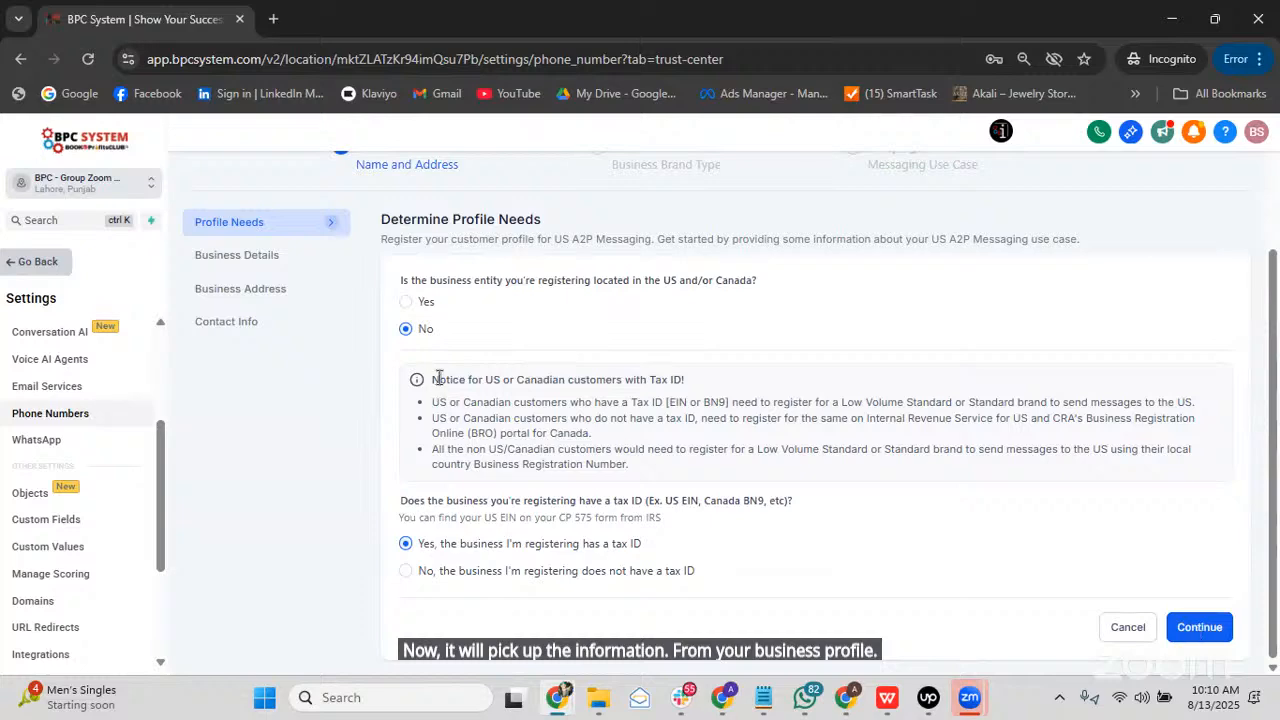
click(406, 302)
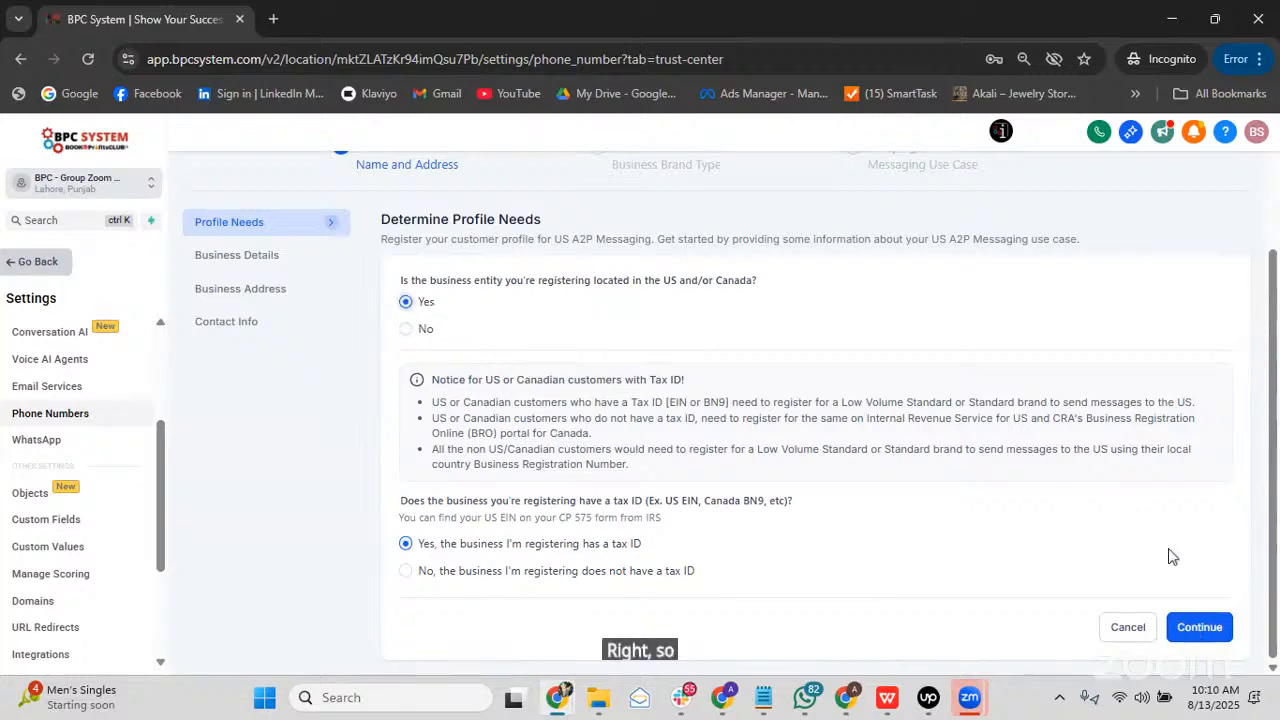
click(1180, 628)
Step: Check the prefilled business details and business address, and continue to the Contact Info stage of the registration
scroll(548, 370, down, 1)
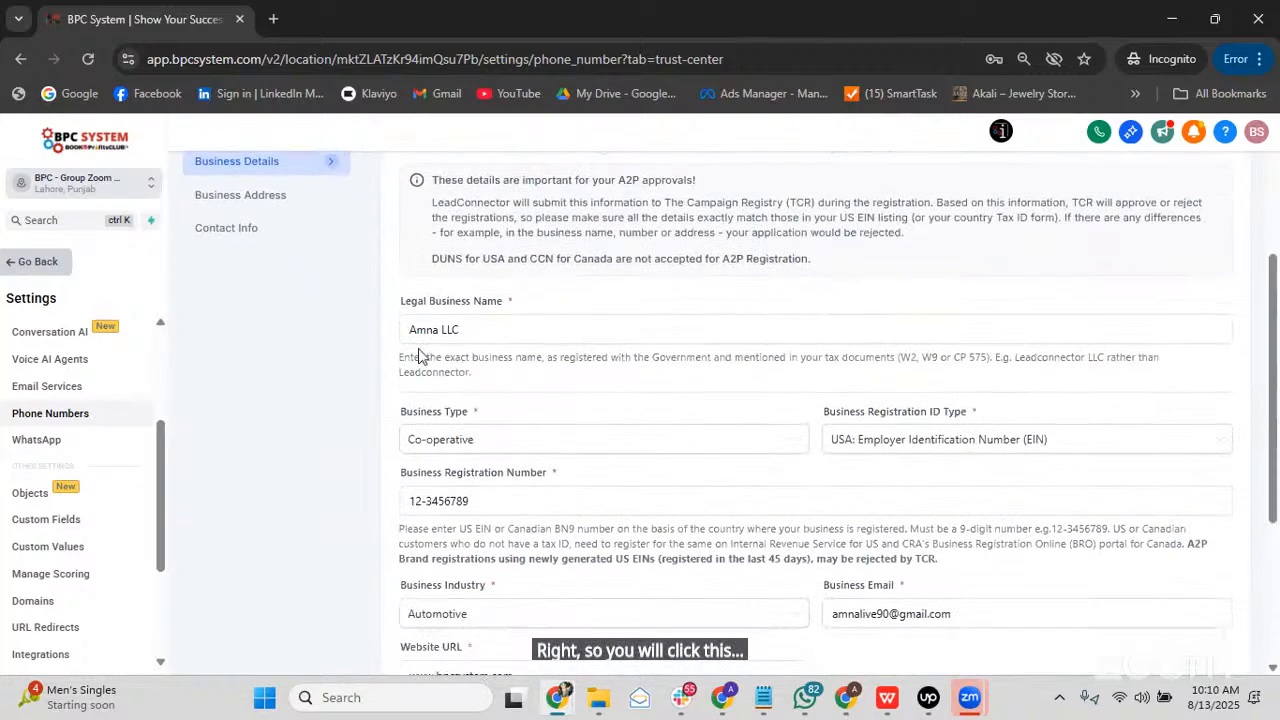
scroll(870, 425, down, 2)
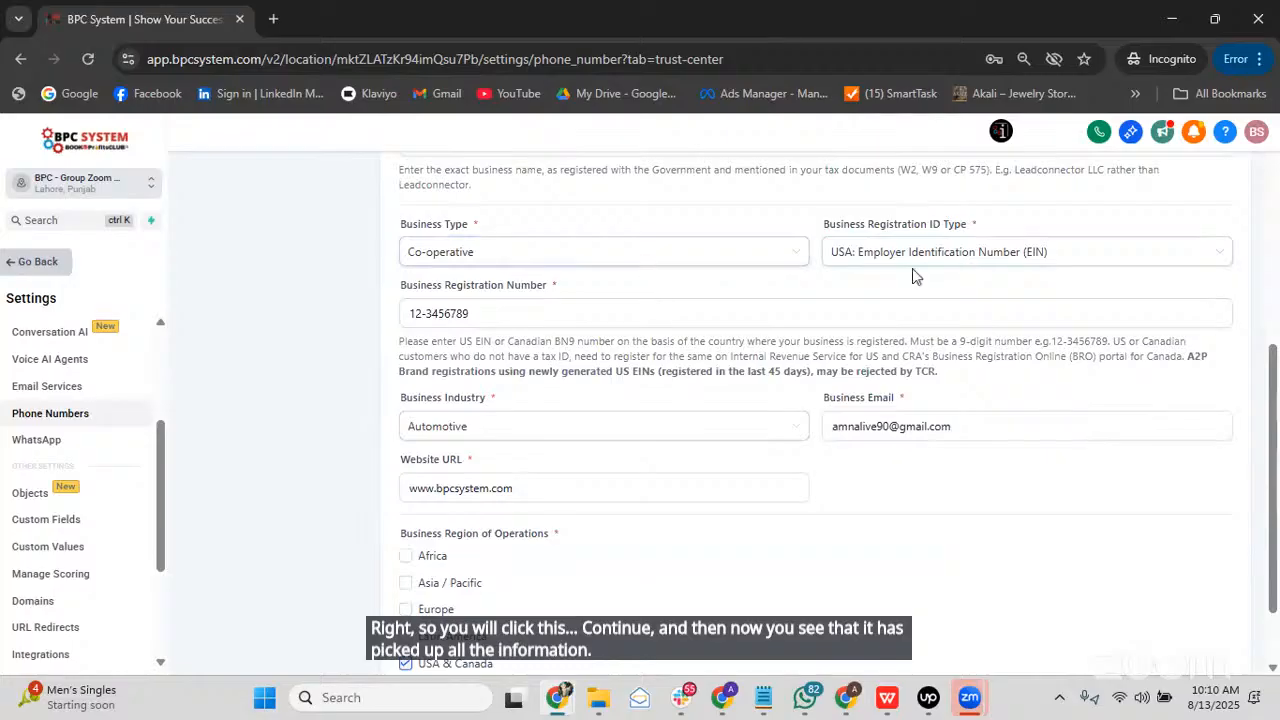
scroll(620, 325, down, 1)
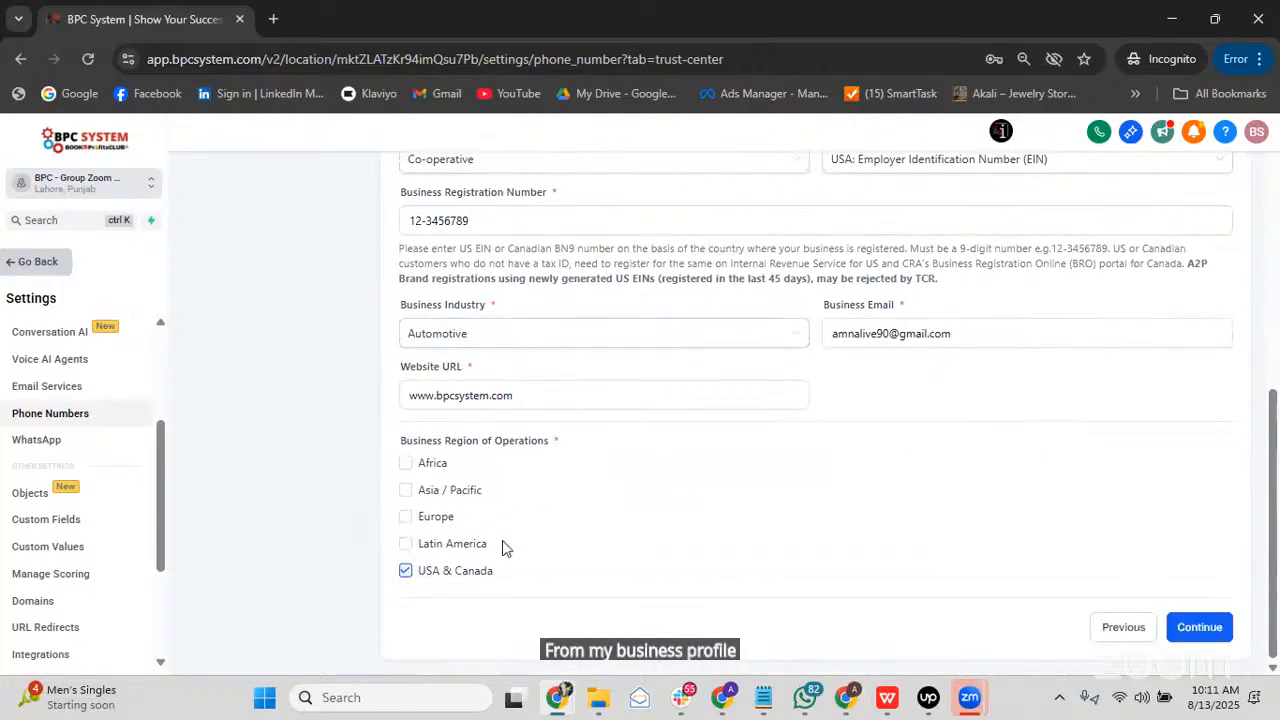
scroll(671, 443, up, 1)
scroll(820, 420, down, 1)
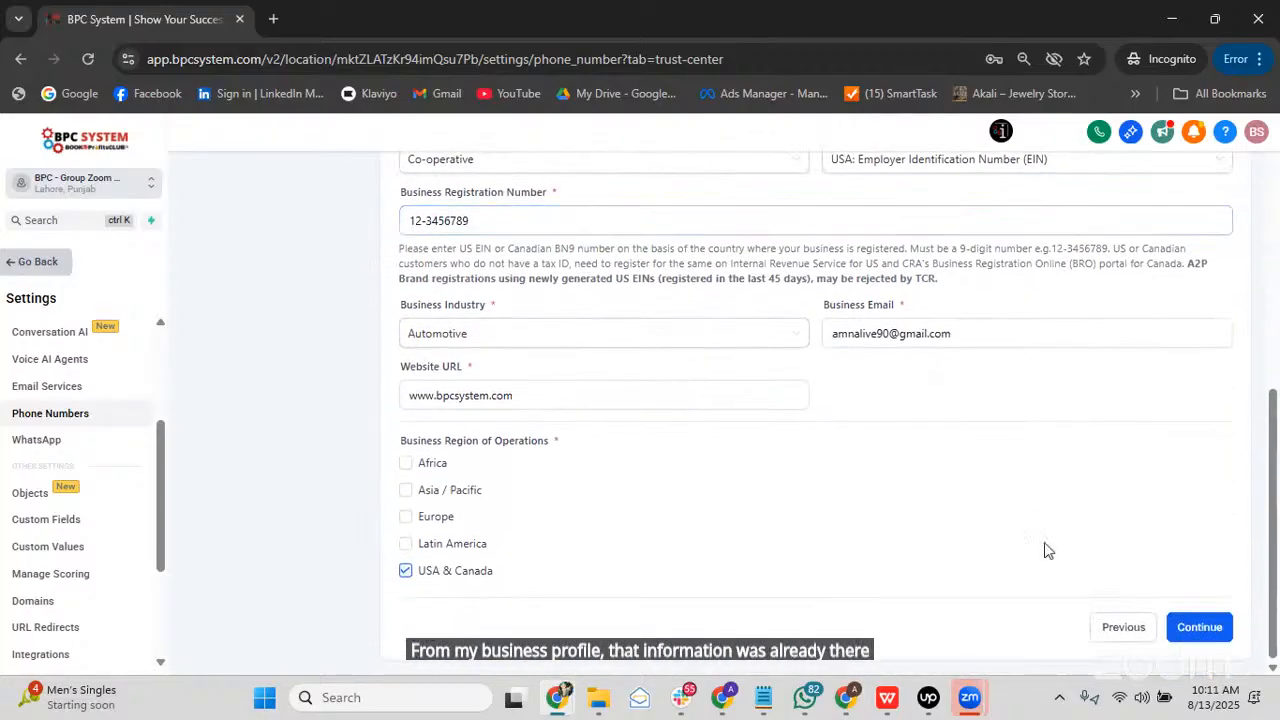
click(1190, 626)
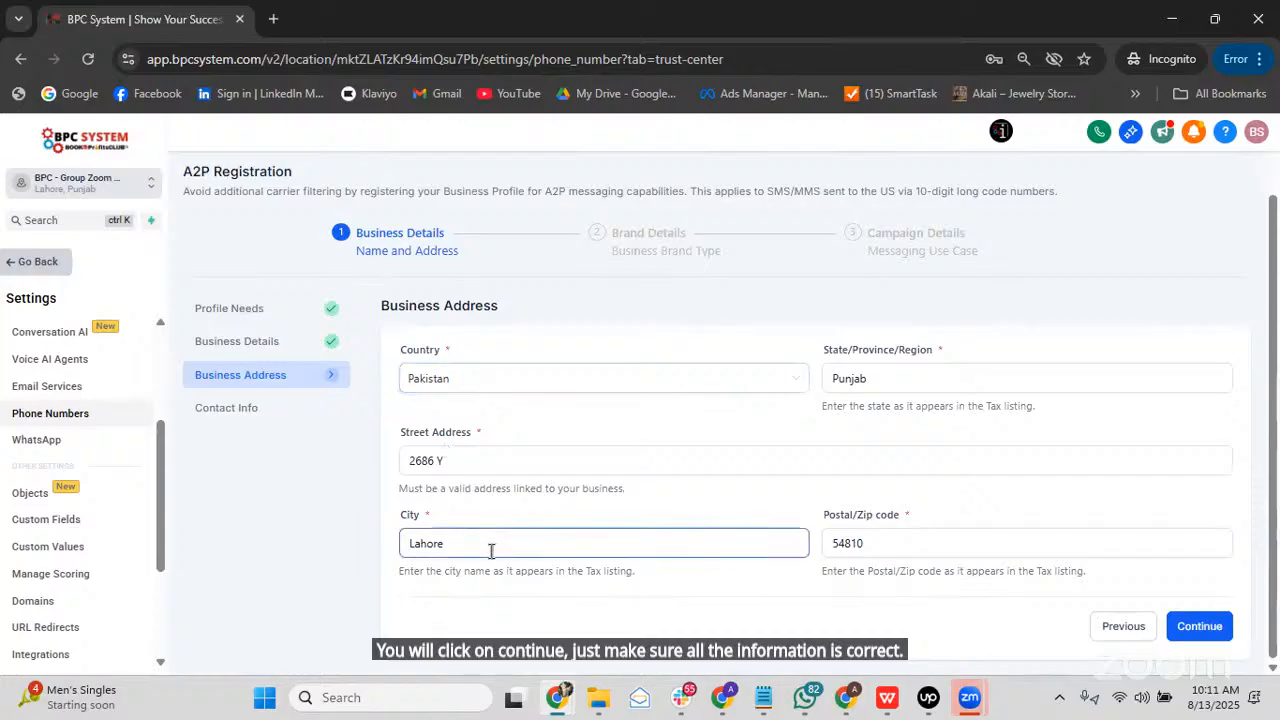
click(1226, 637)
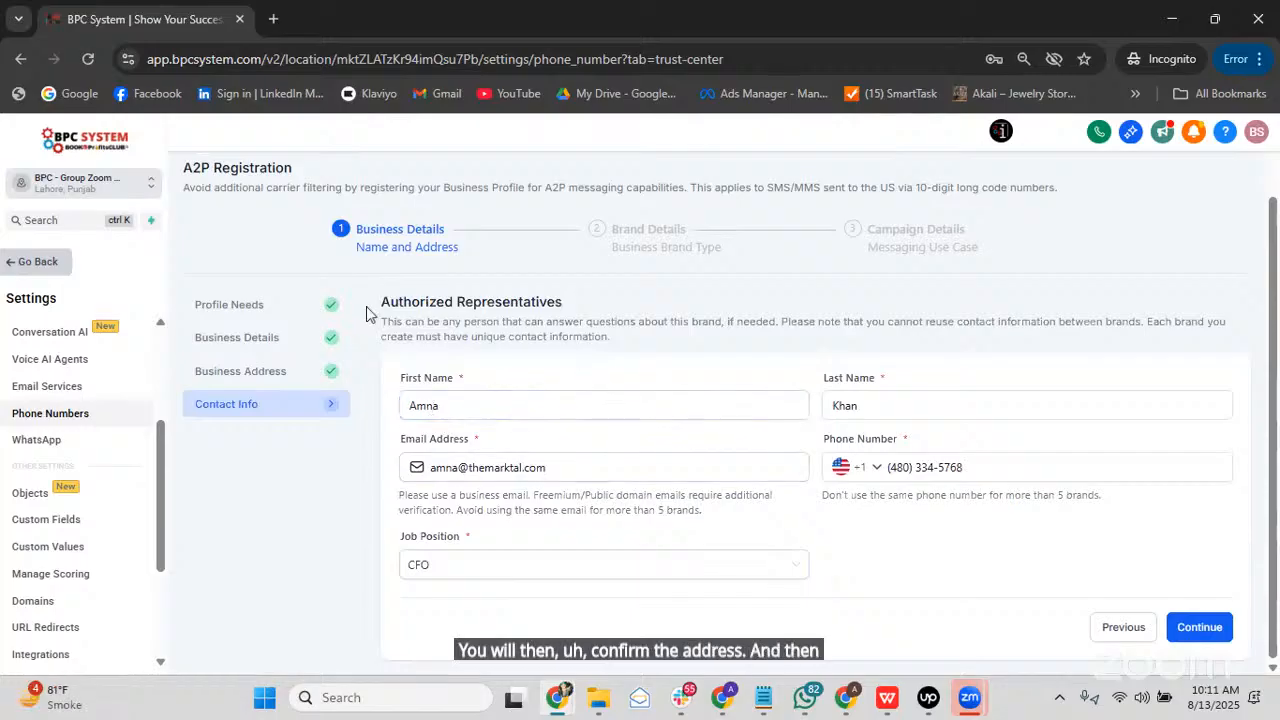
Step: Highlight the Authorized Representatives heading and the representative's email address on the Contact Info page
drag(372, 303, 563, 313)
click(563, 313)
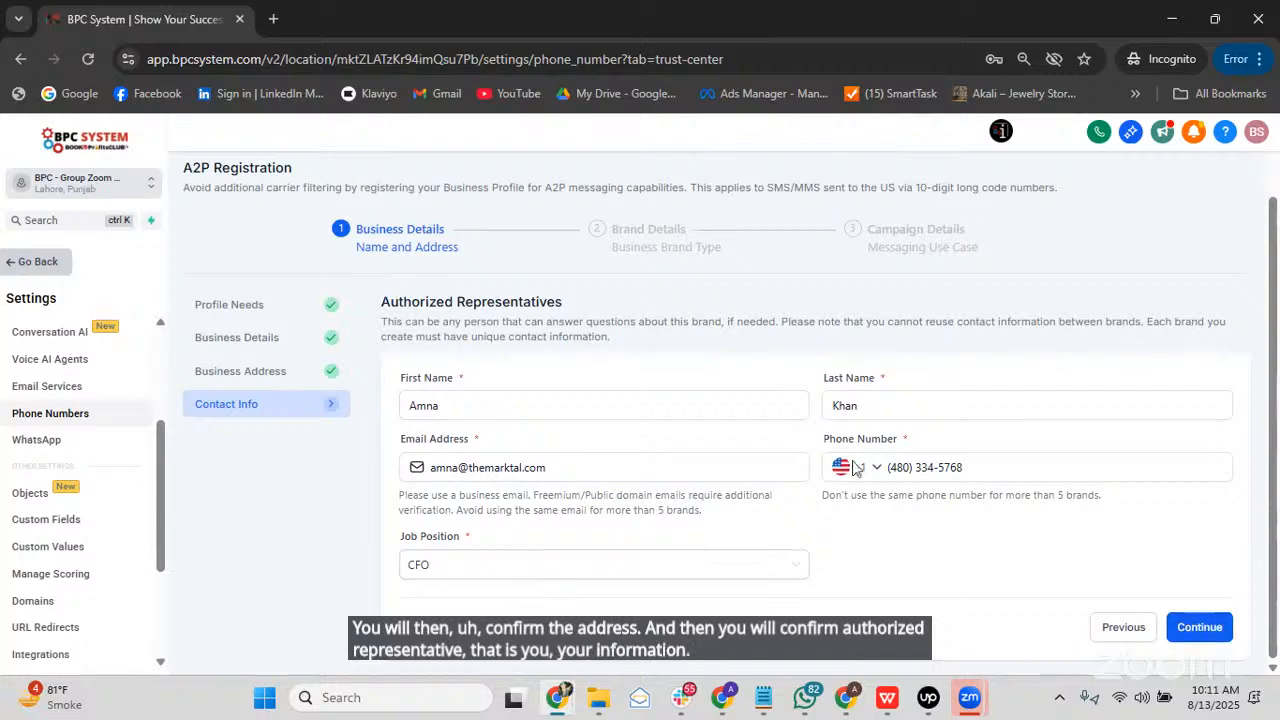
drag(432, 465, 471, 466)
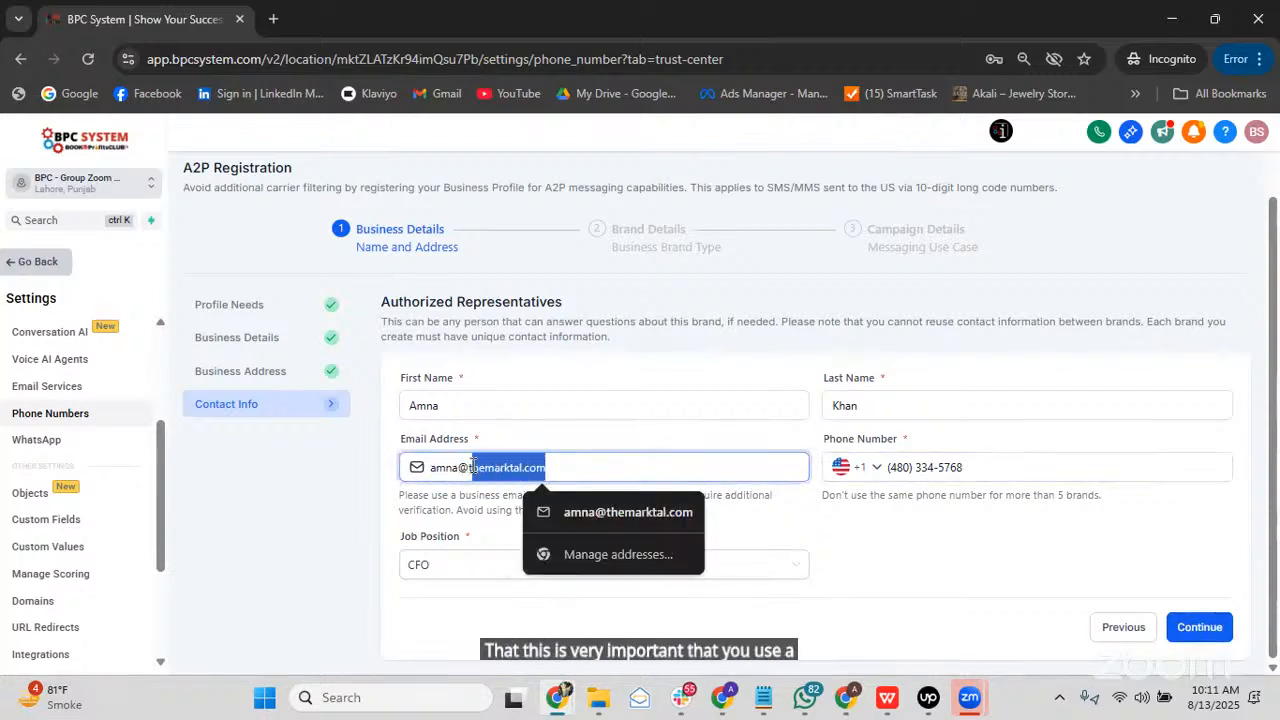
click(479, 465)
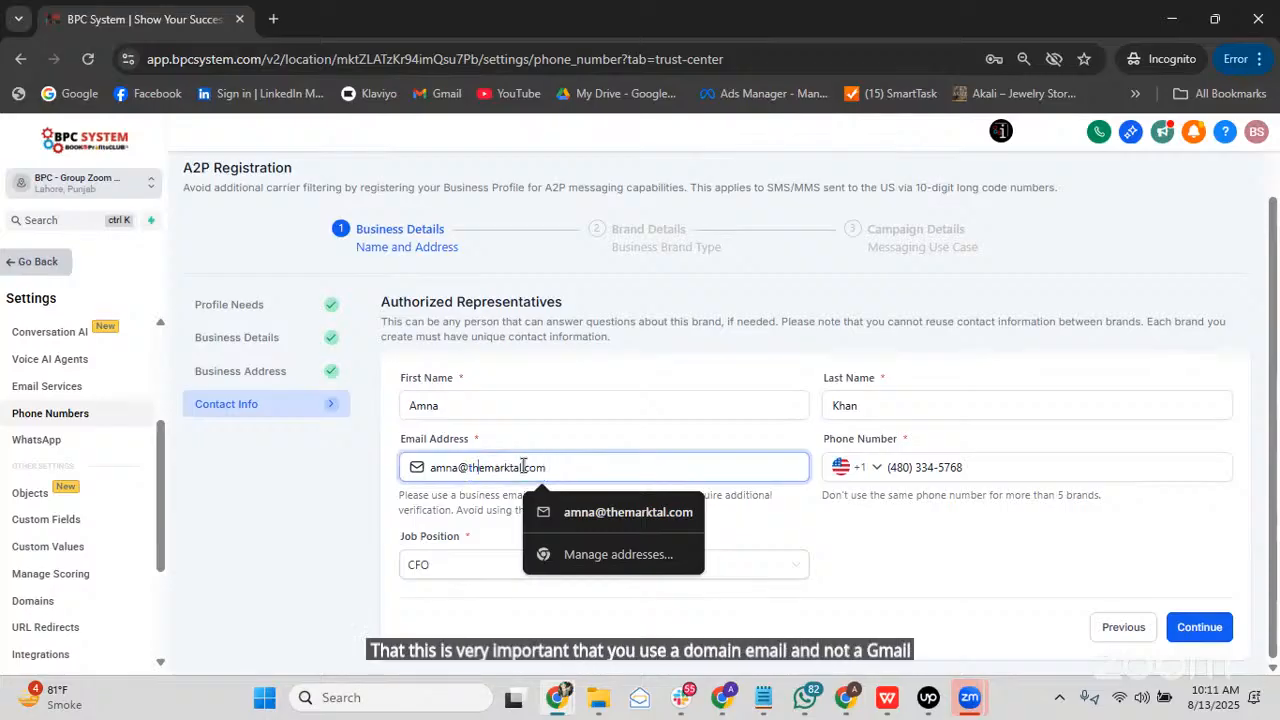
drag(589, 466, 432, 463)
click(432, 467)
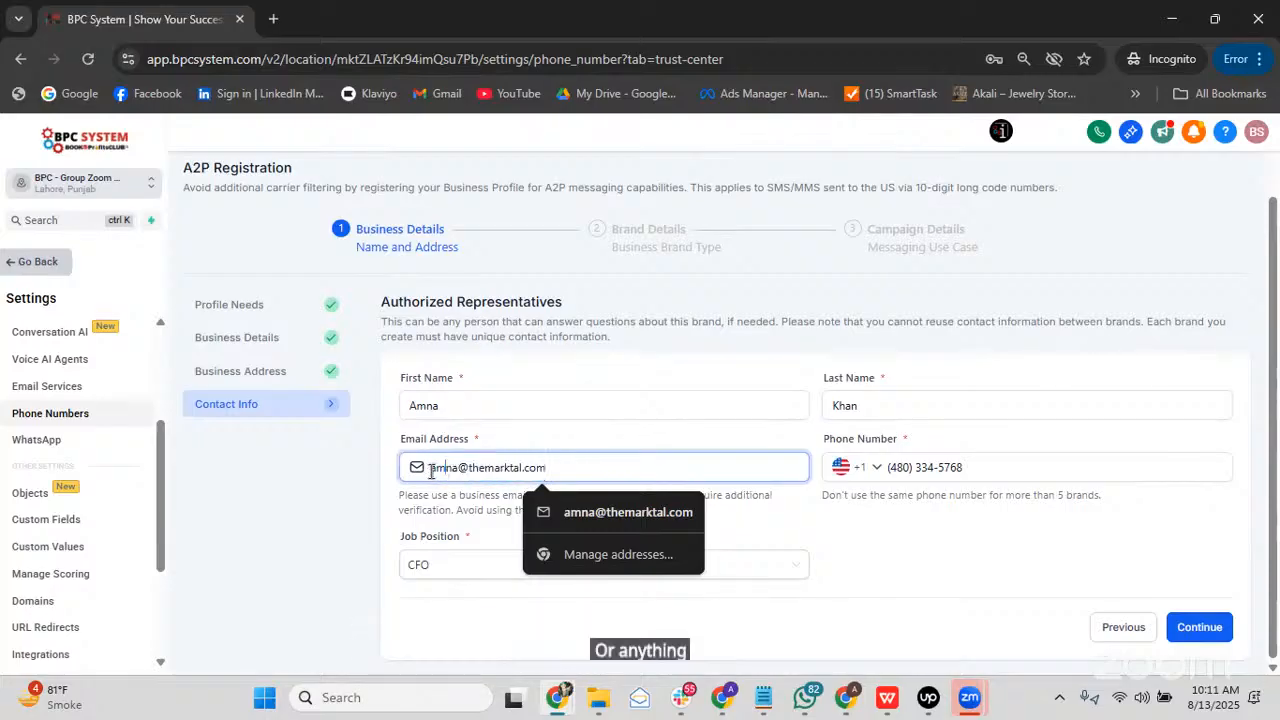
drag(550, 466, 408, 466)
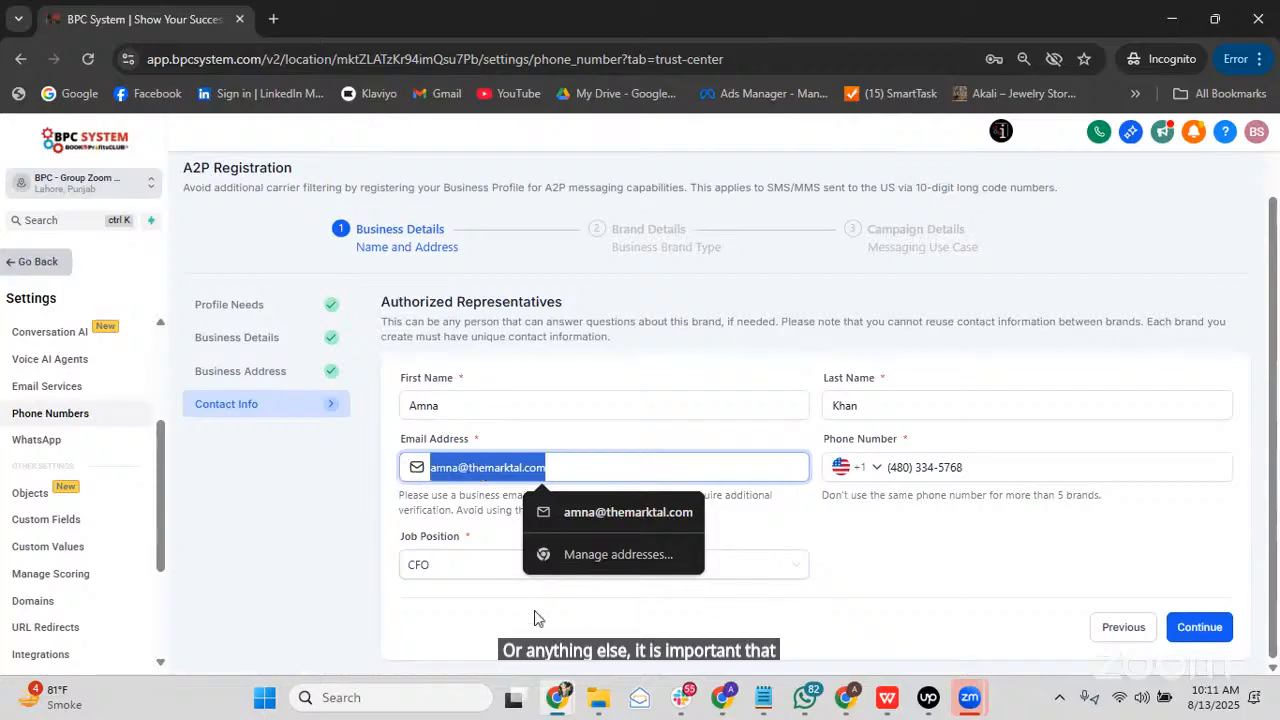
click(534, 618)
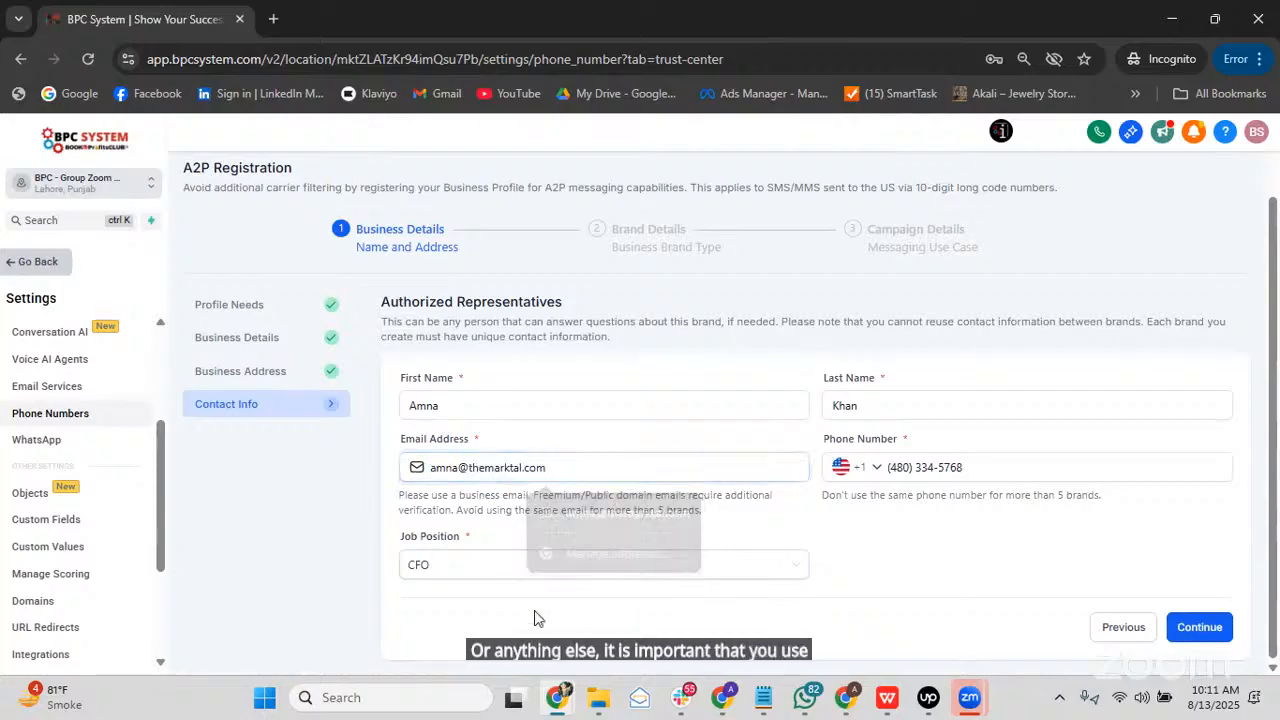
Step: Verify the representative's email address with the one-time verification code and continue to the Brand Details stage
click(1180, 628)
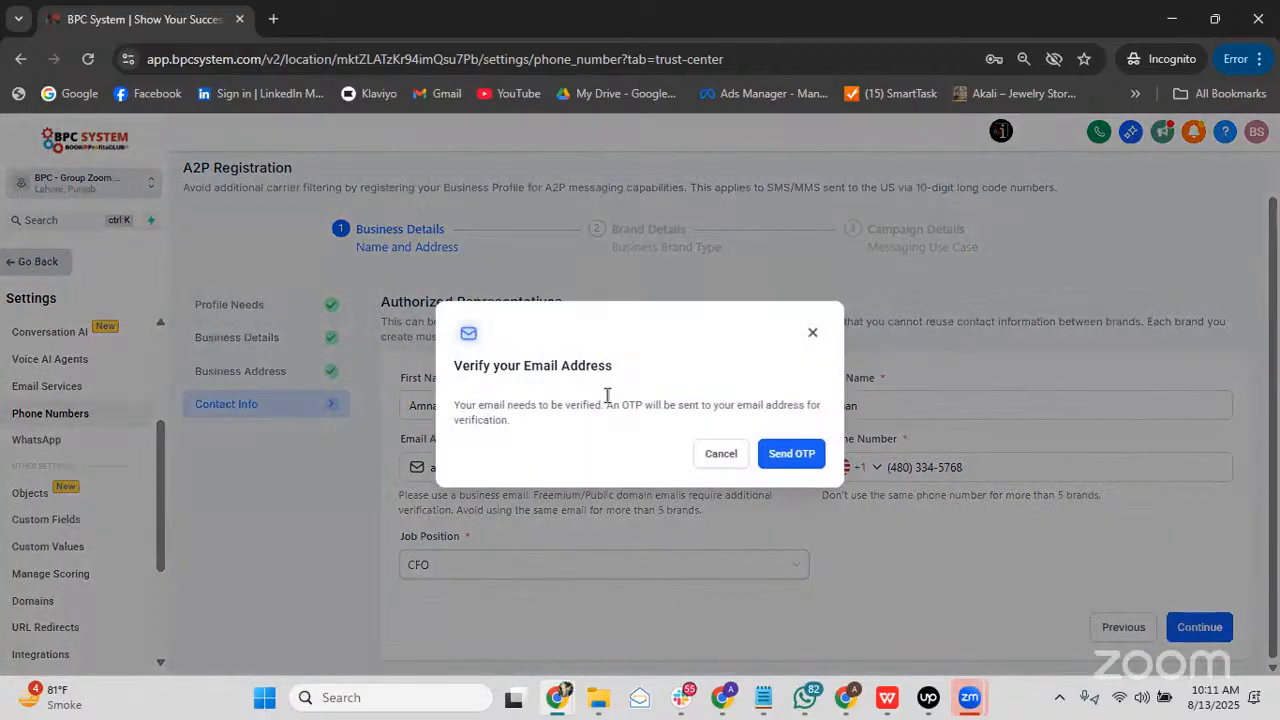
click(771, 455)
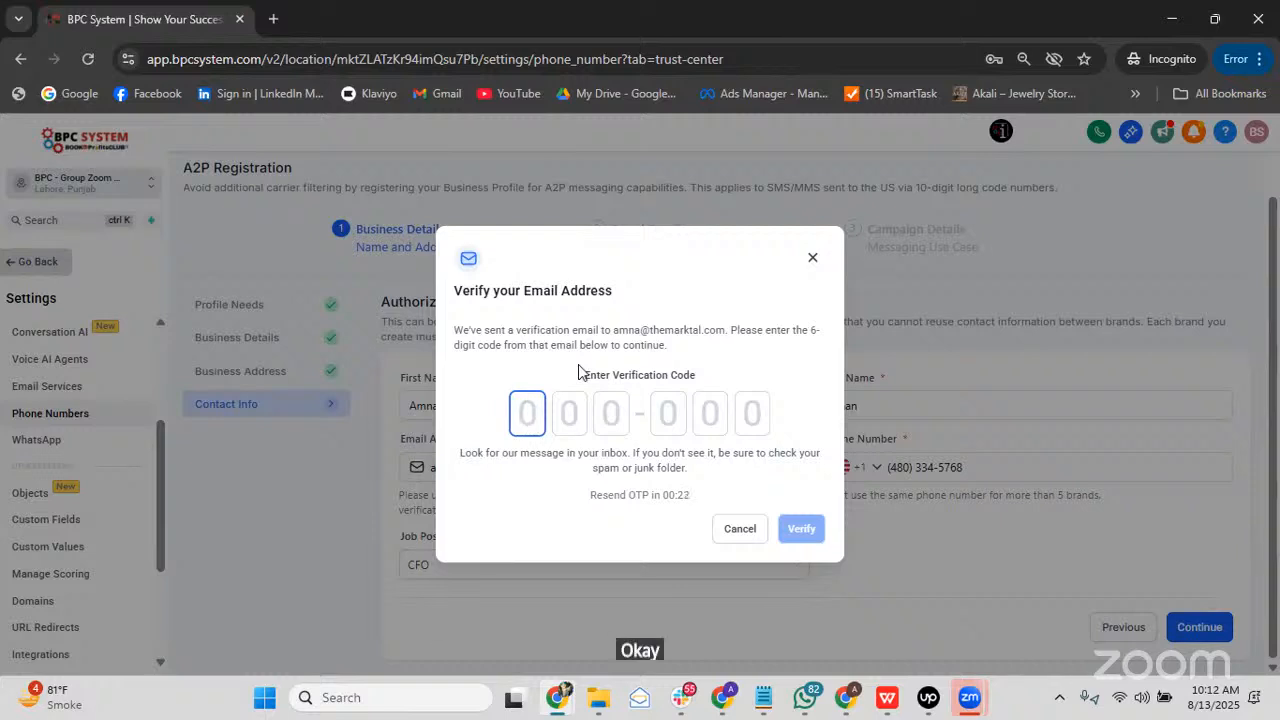
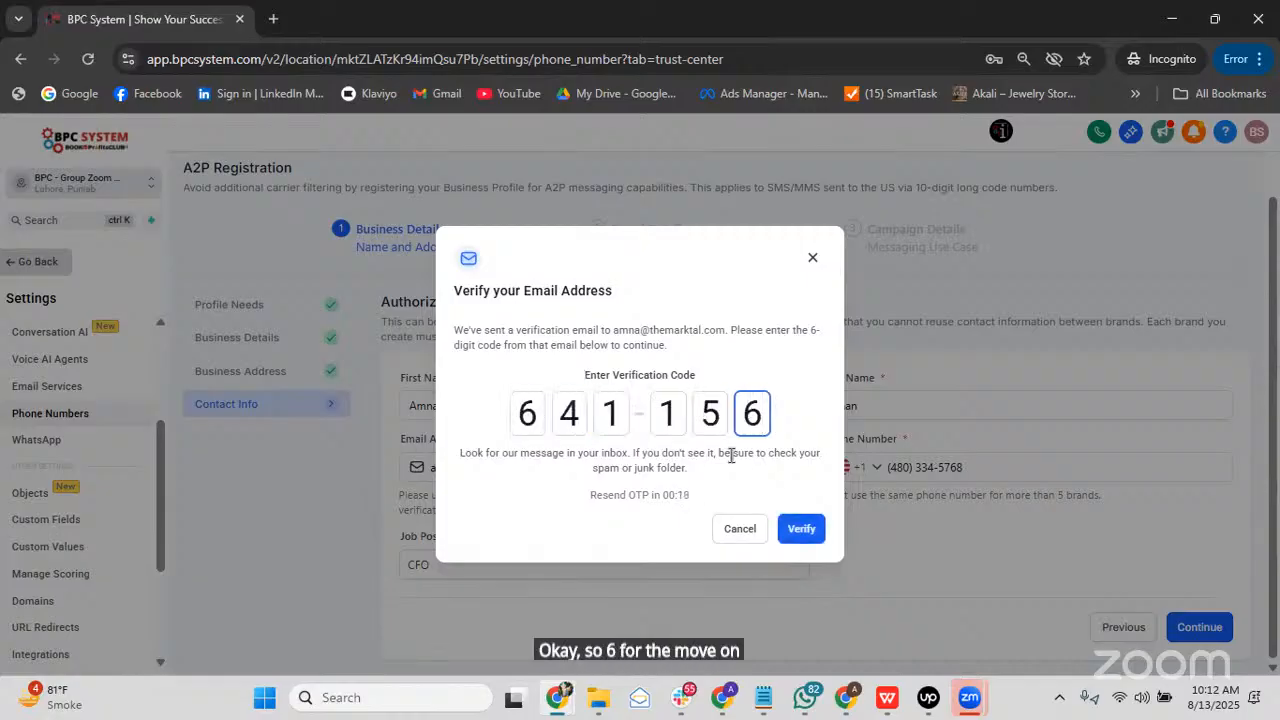
click(808, 526)
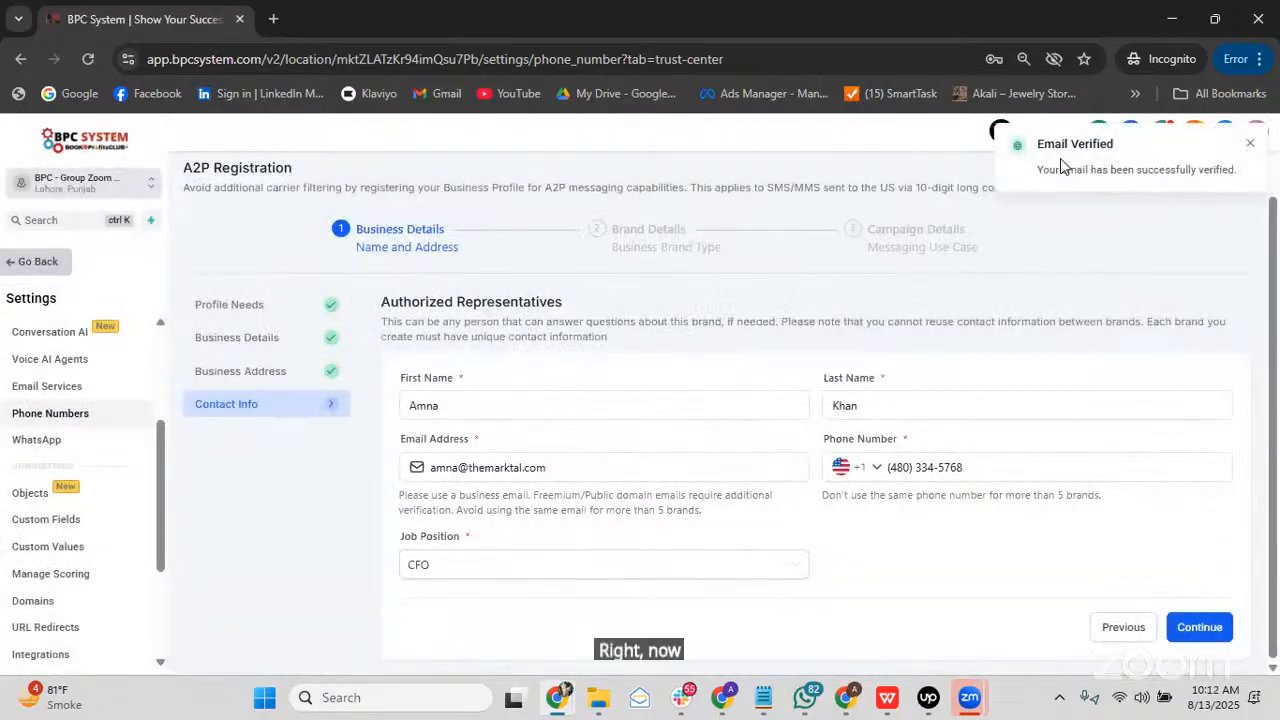
click(1217, 627)
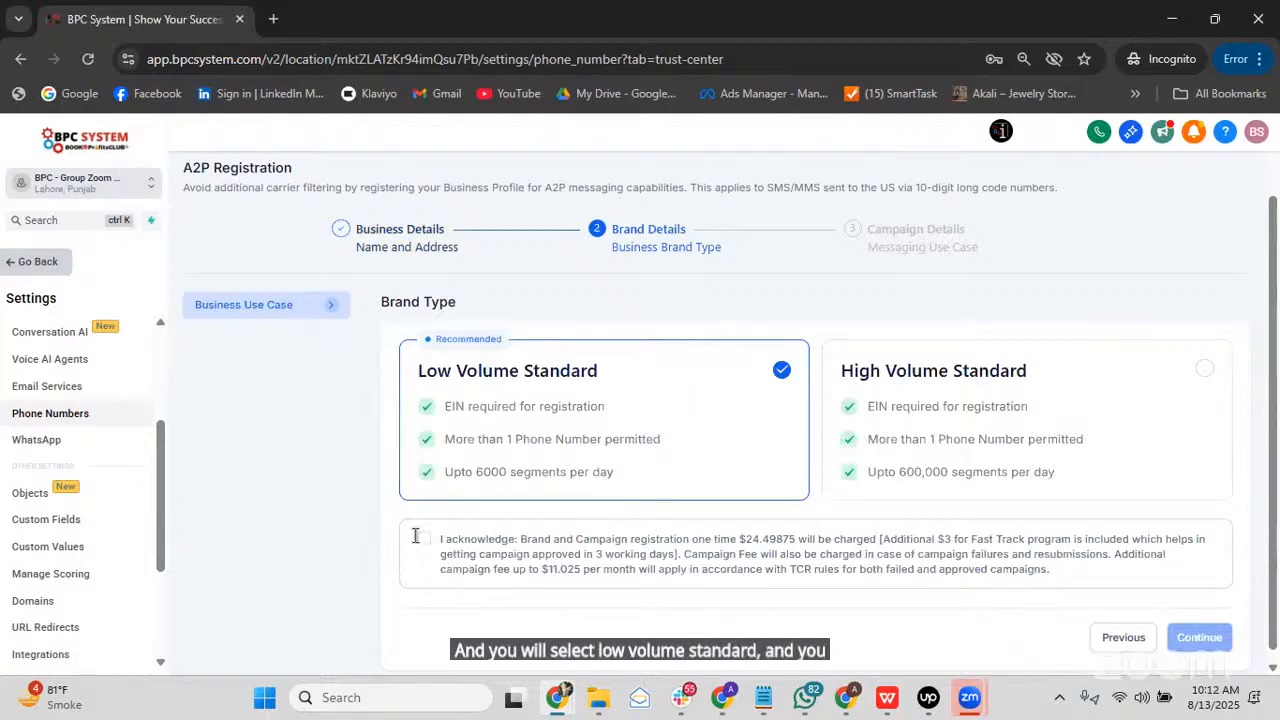
Step: Highlight the one-time registration charge for the Low Volume Standard brand, accept the fee acknowledgement, and continue to Campaign Details
drag(453, 535, 796, 538)
click(831, 541)
drag(875, 541, 674, 548)
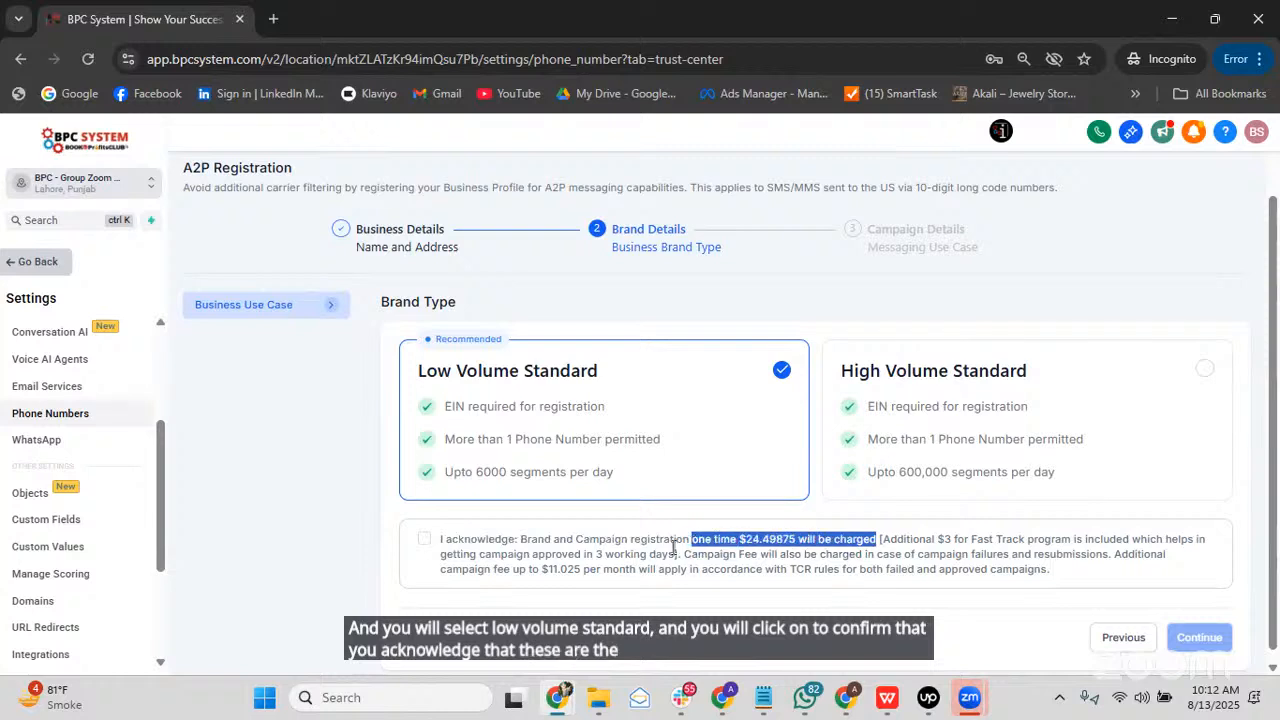
click(616, 556)
click(424, 539)
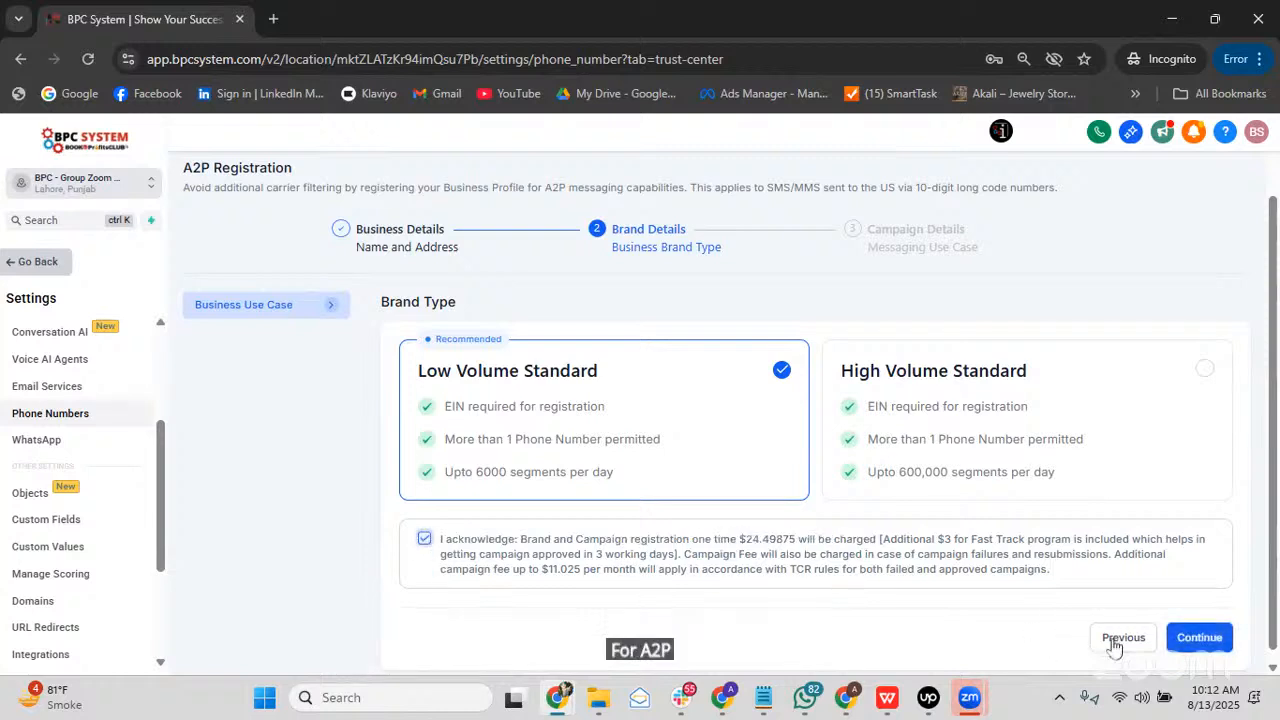
click(1199, 638)
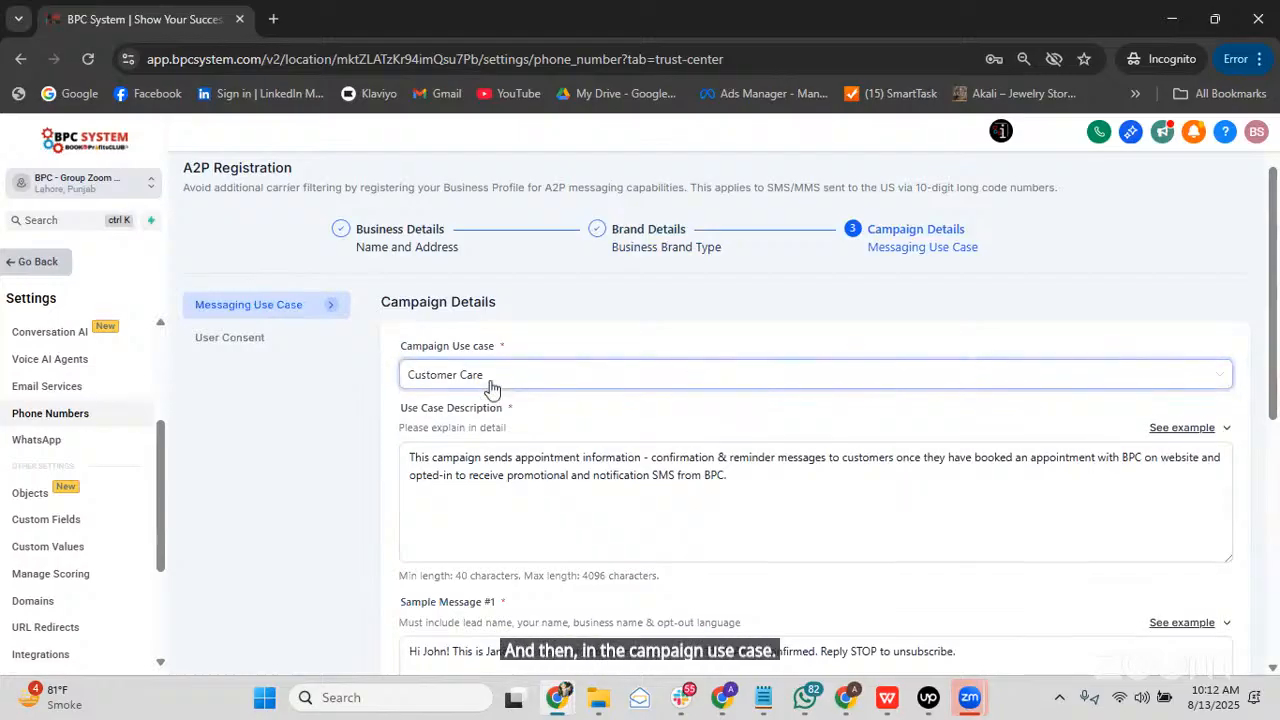
Step: Clear the Use Case Description for the Customer Care campaign and replace it with the first provided example about appointment information
scroll(420, 430, down, 1)
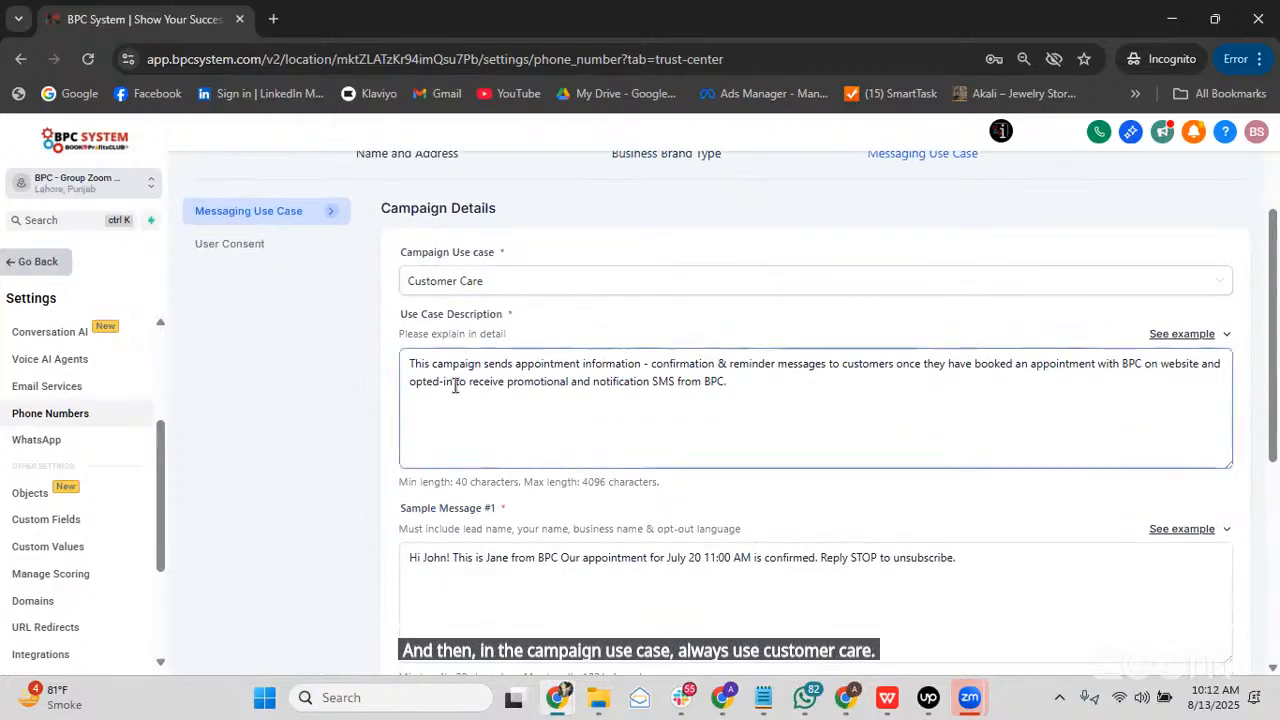
drag(404, 362, 826, 366)
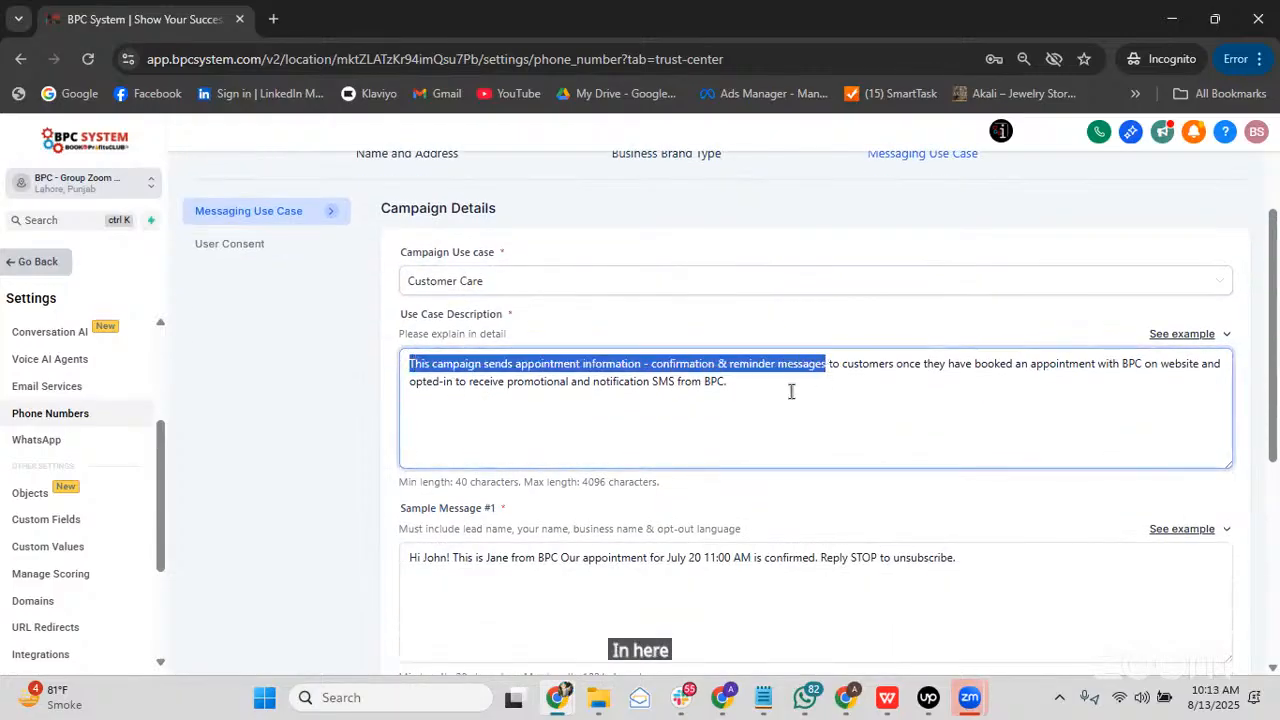
click(789, 391)
key(ctrl+a)
key(BackSpace)
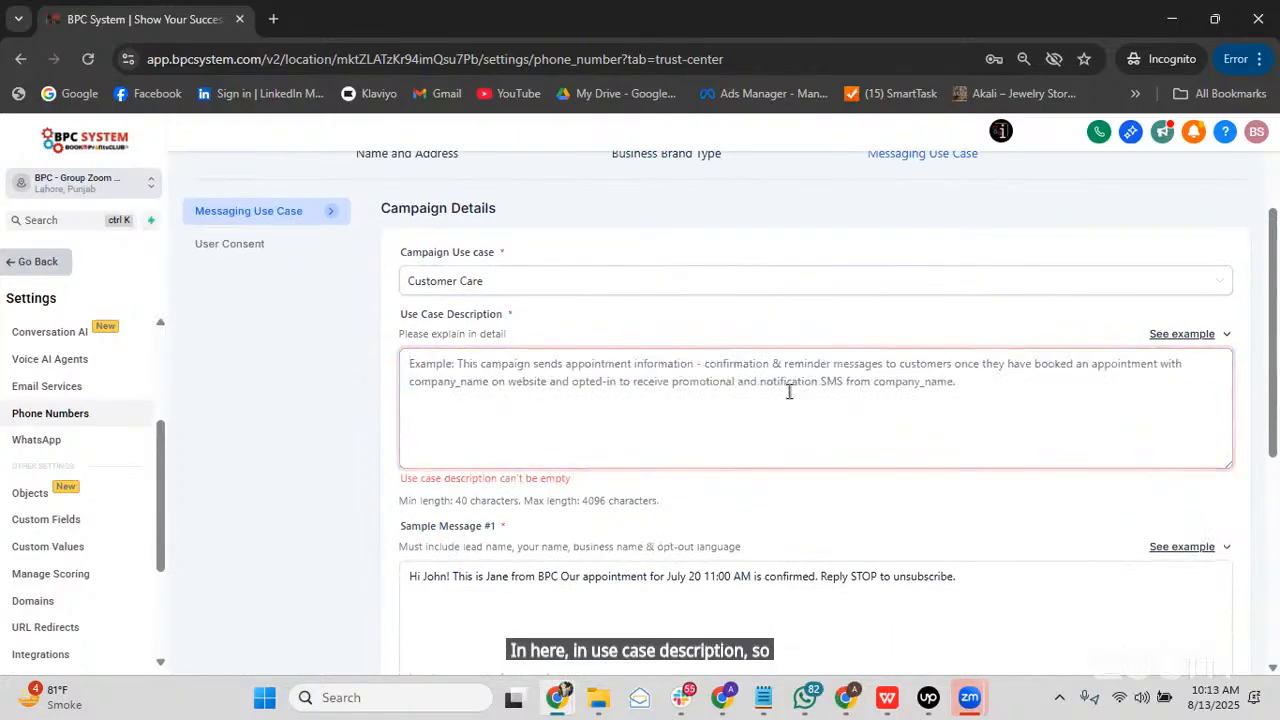
click(1170, 340)
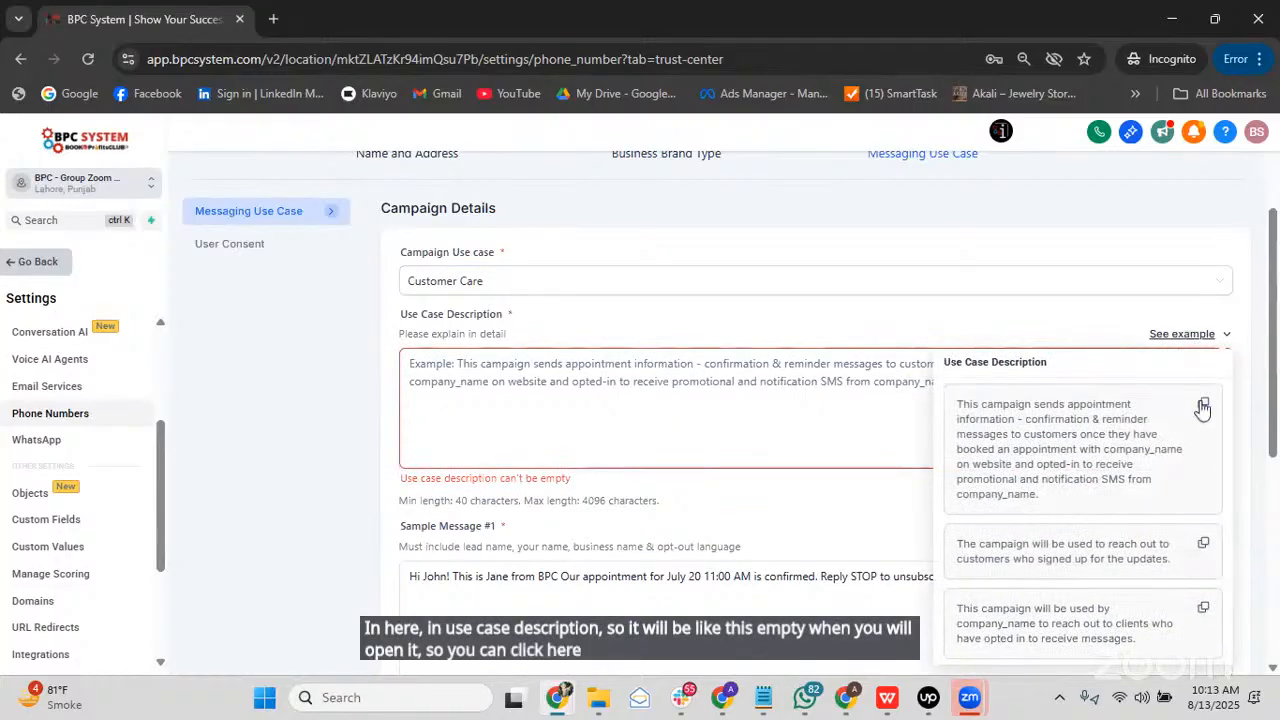
click(750, 390)
key(ctrl+v)
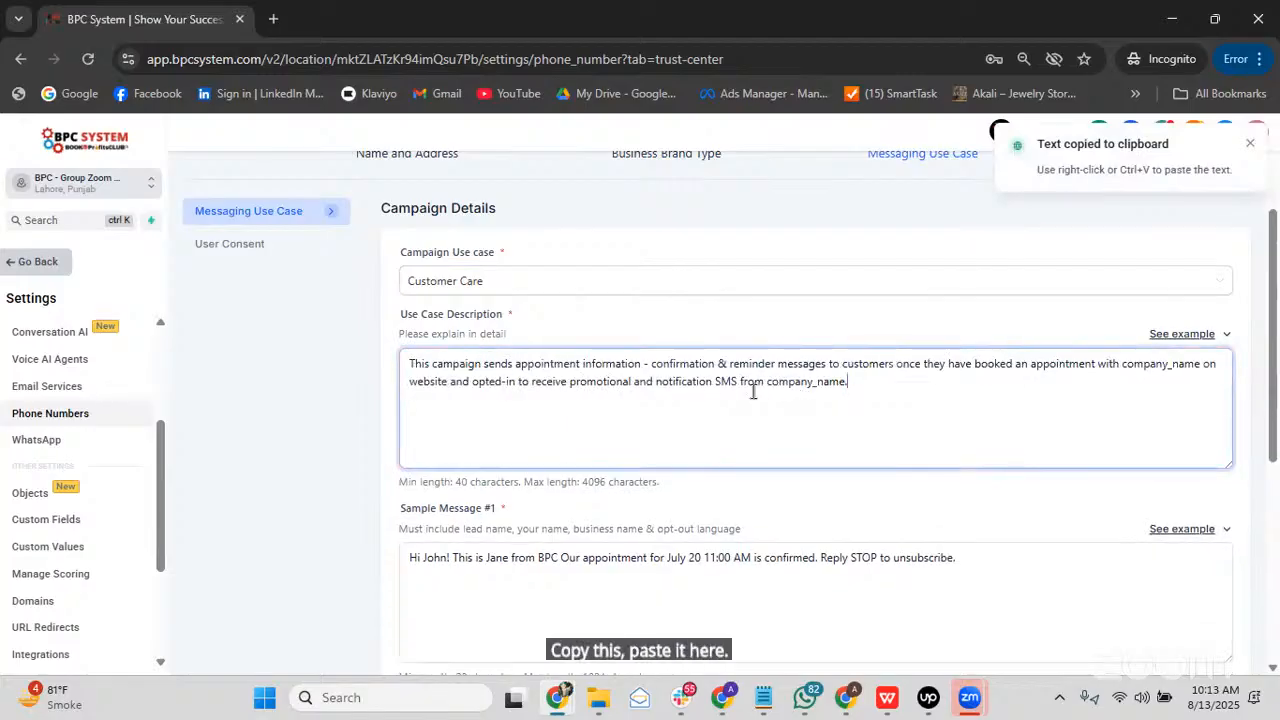
Step: Replace both company_name placeholders in the Use Case Description with "BPC System"
drag(769, 384, 847, 384)
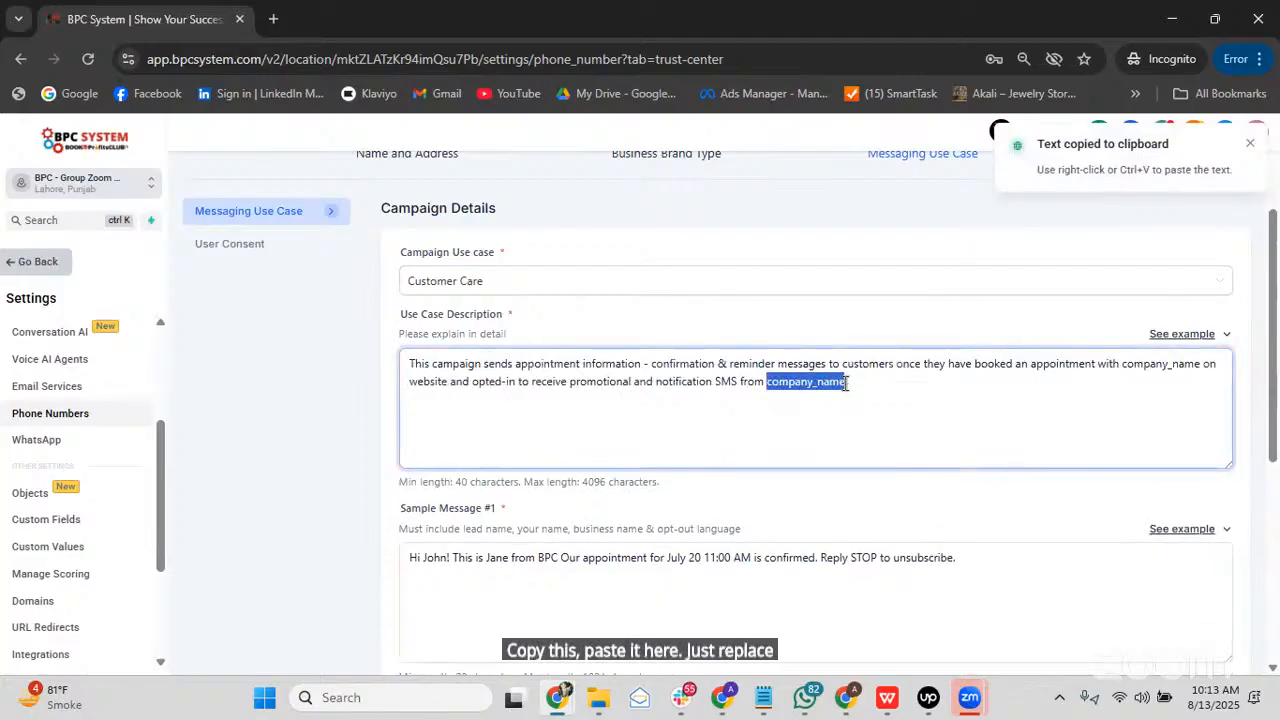
text(BPC)
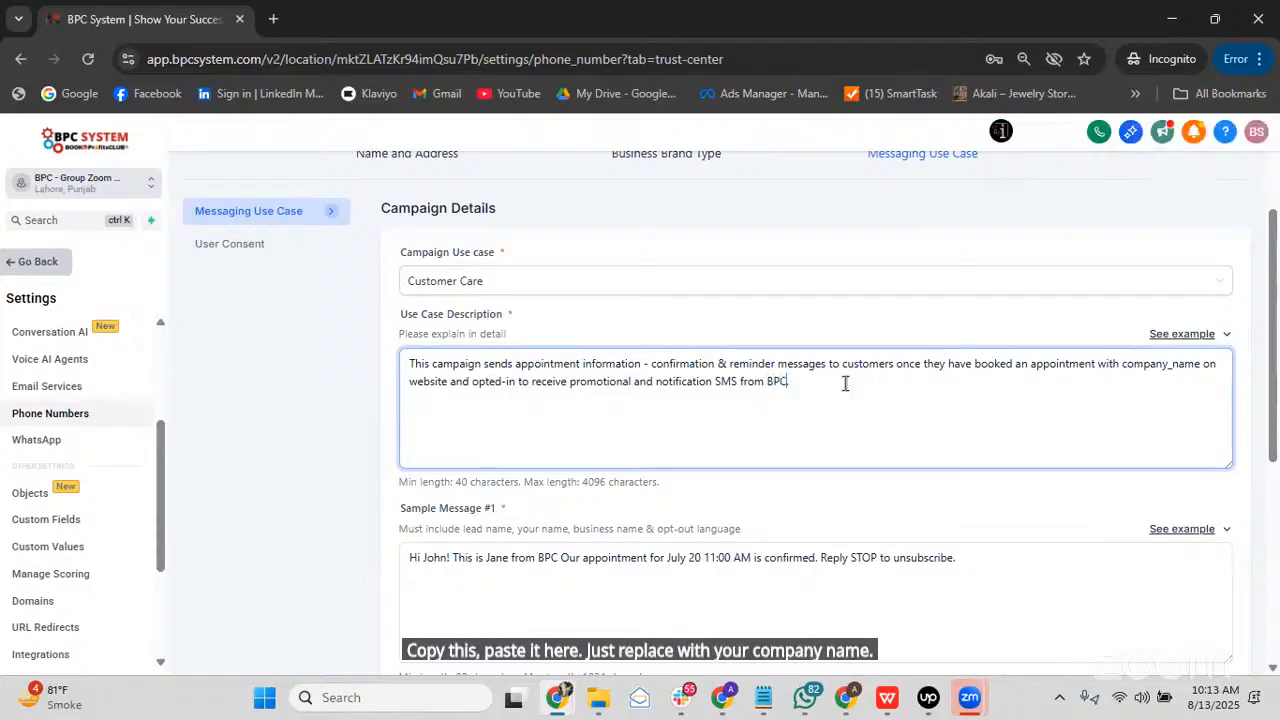
text( System.)
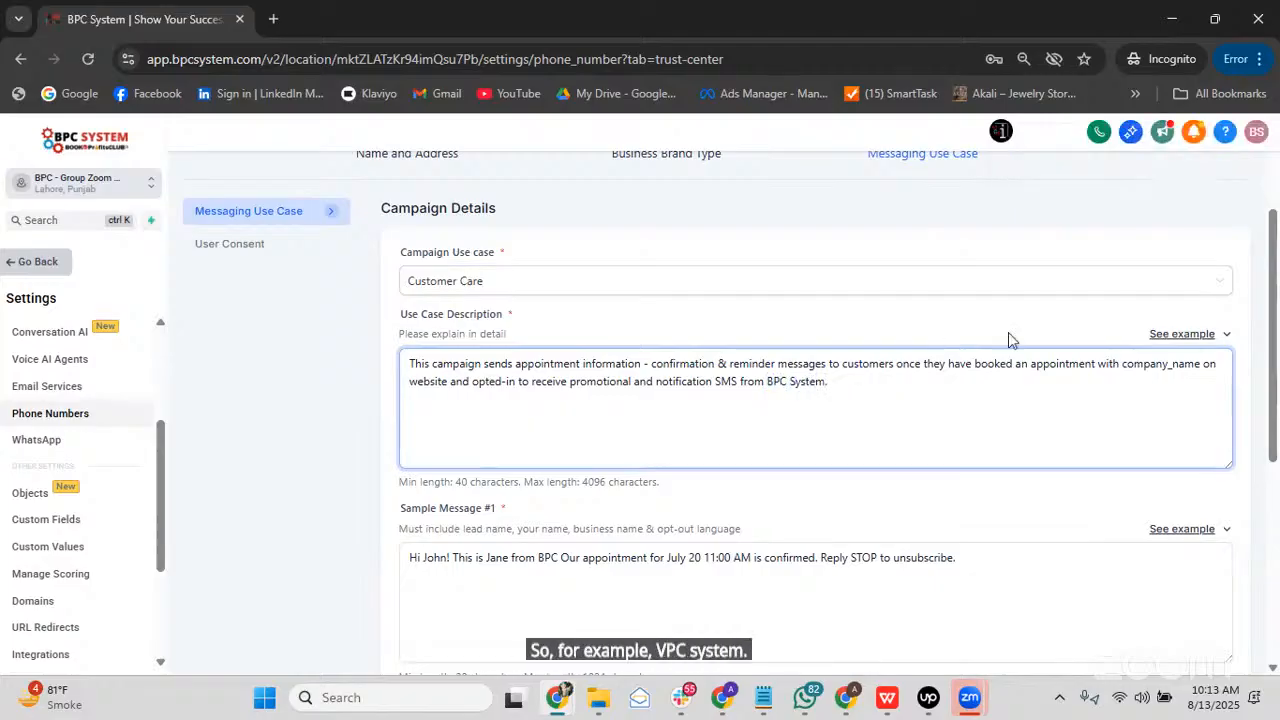
drag(1123, 368, 1201, 363)
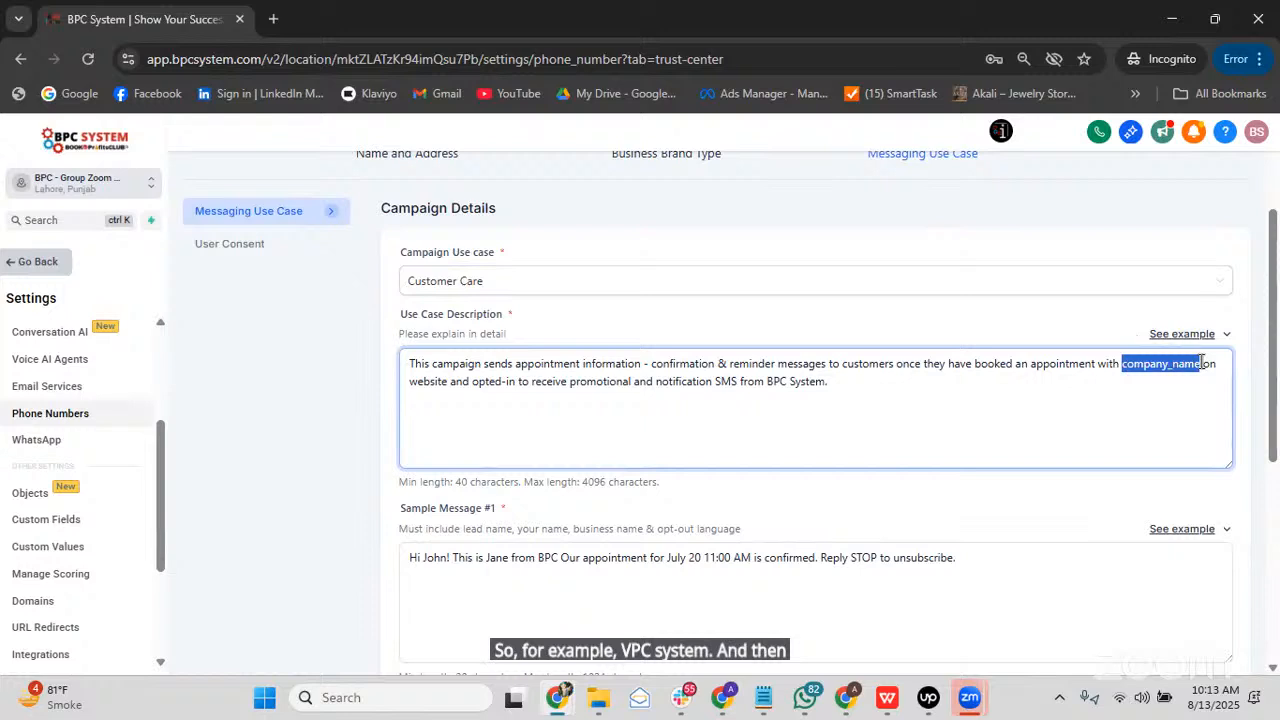
text(BPC Sy)
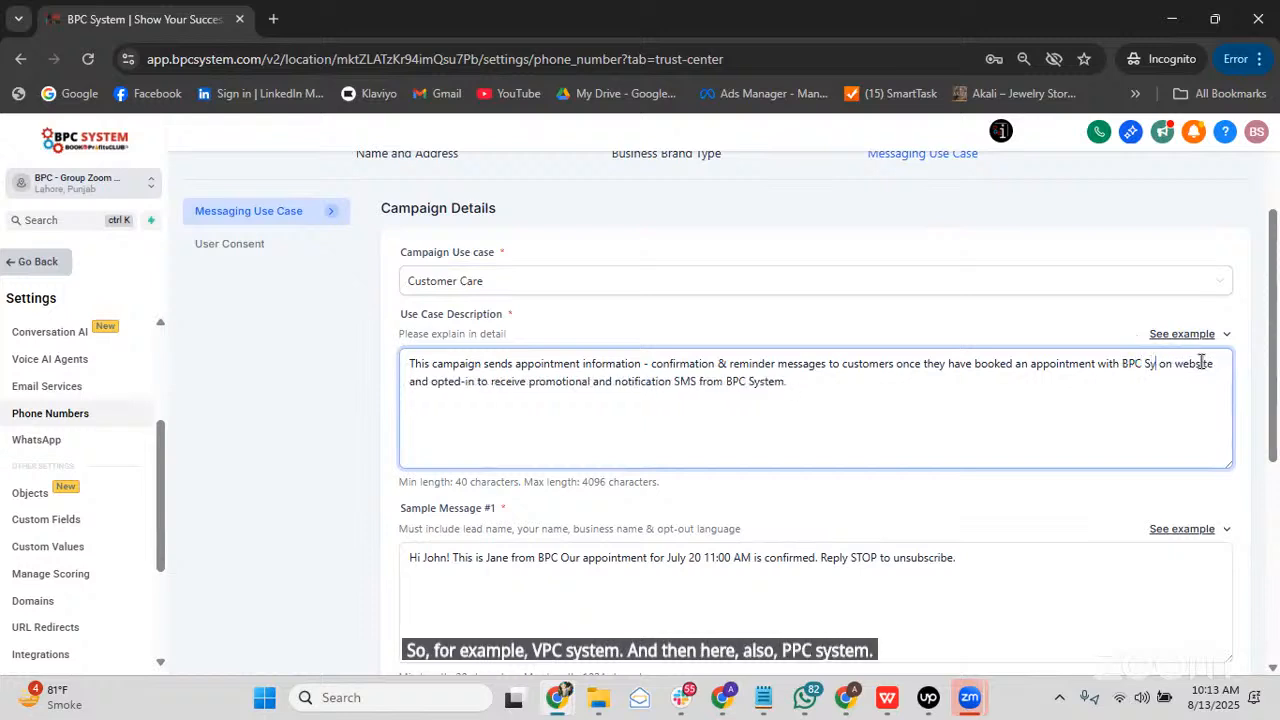
text(stem)
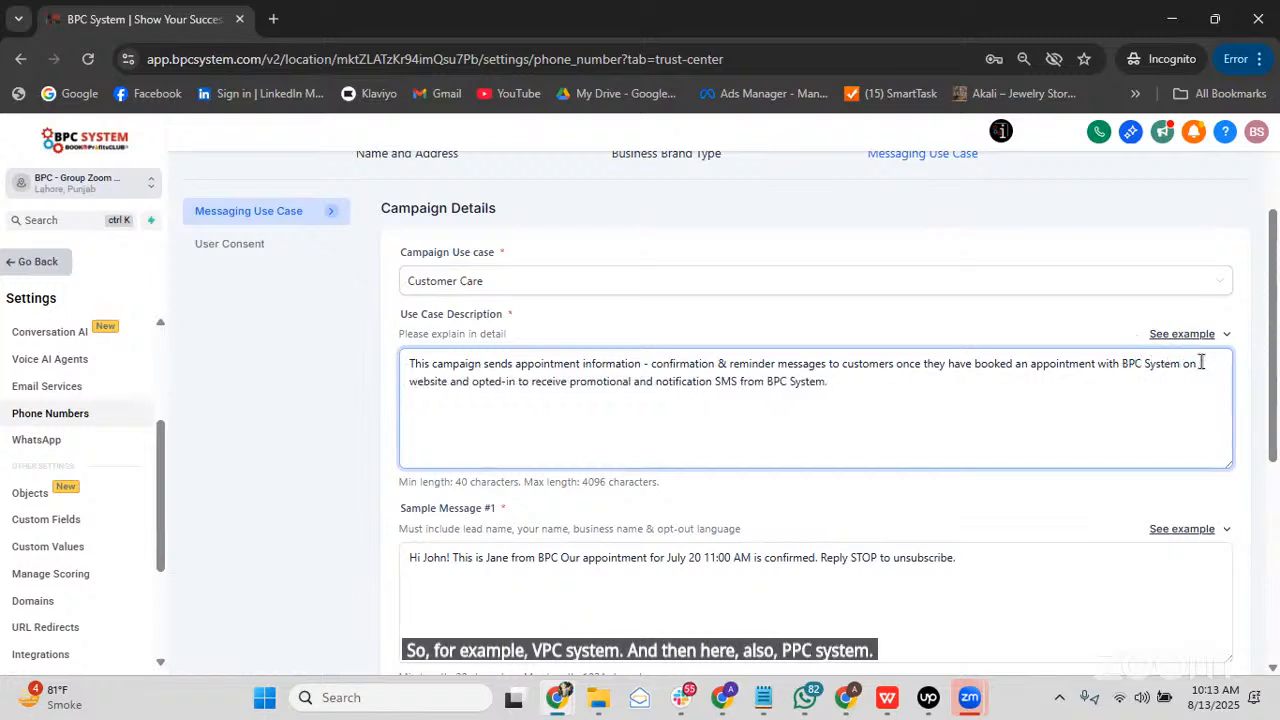
Step: Clear Sample Message #1 and replace it with the first provided example confirming the July 20 11:00 AM appointment
scroll(1037, 460, down, 2)
click(963, 360)
key(ctrl+a)
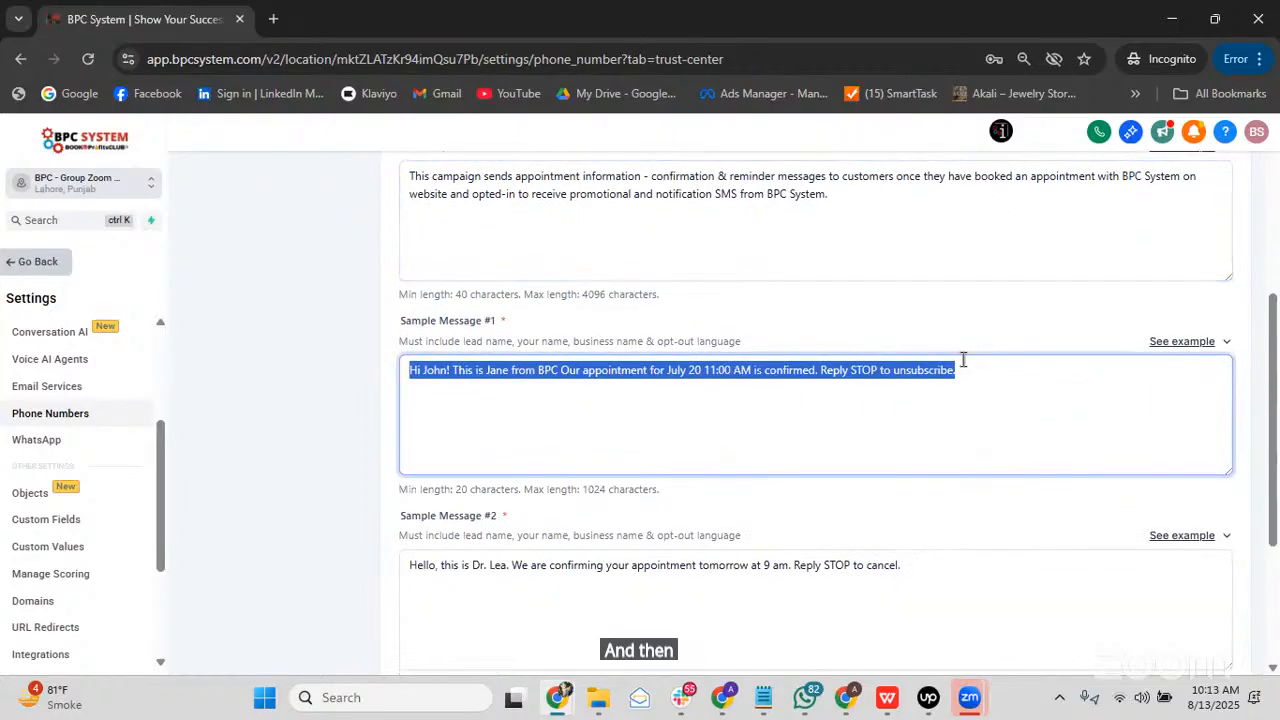
key(BackSpace)
click(1213, 343)
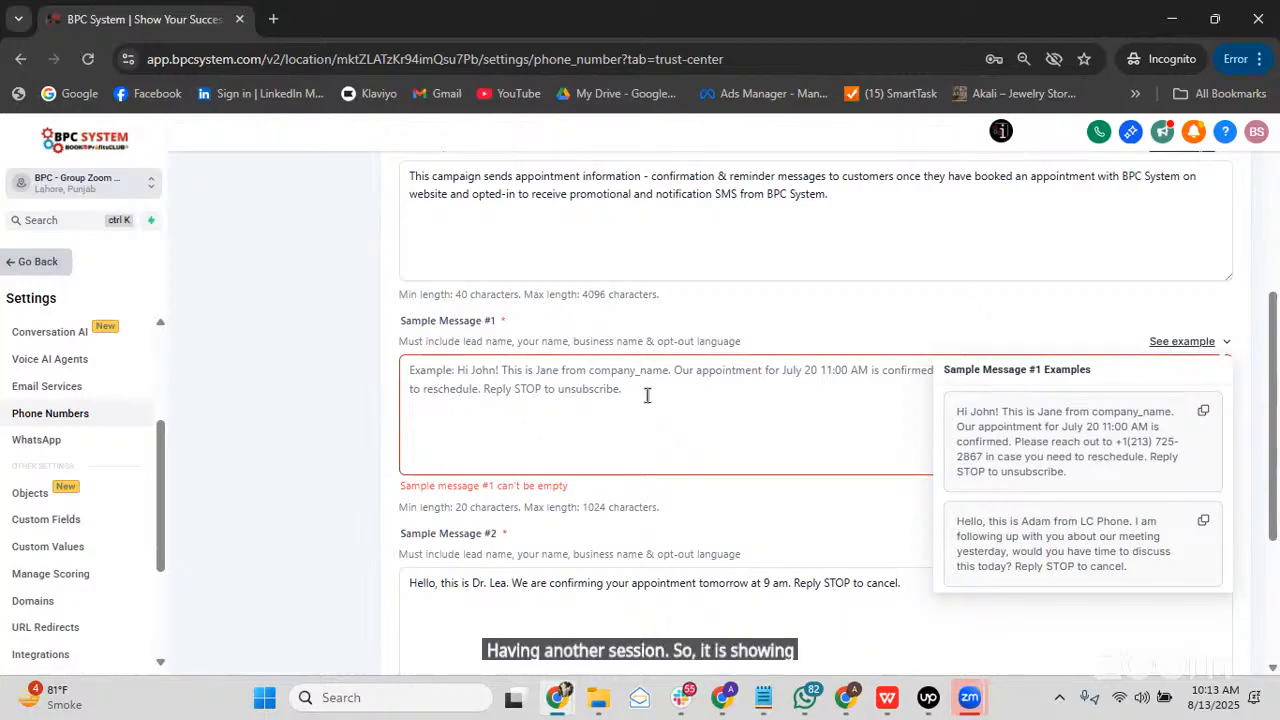
click(1193, 342)
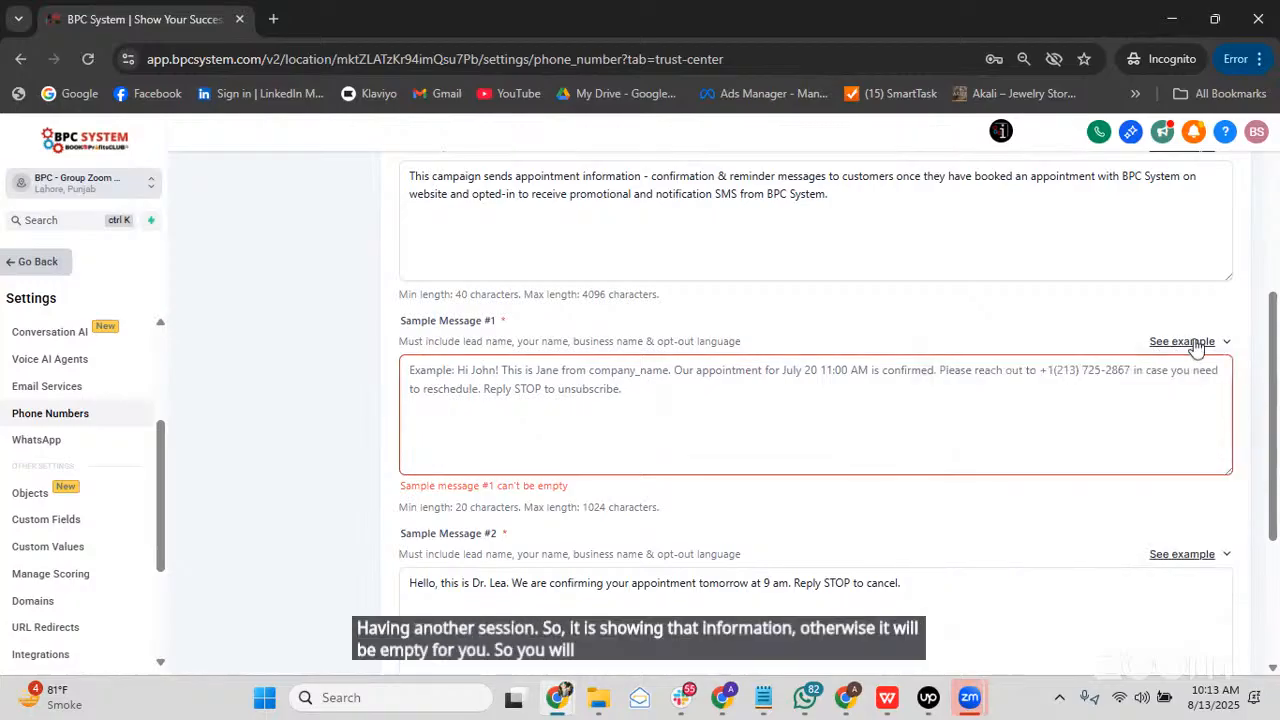
click(1193, 342)
click(1203, 411)
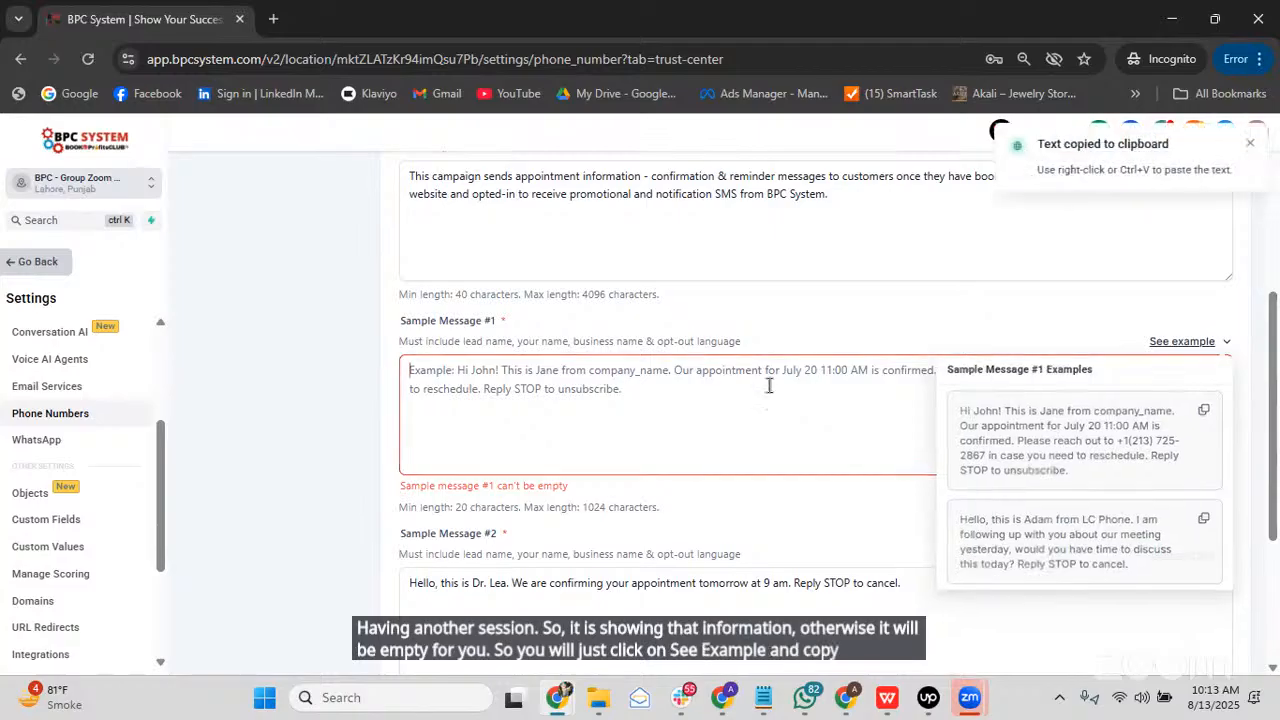
click(769, 385)
key(ctrl+v)
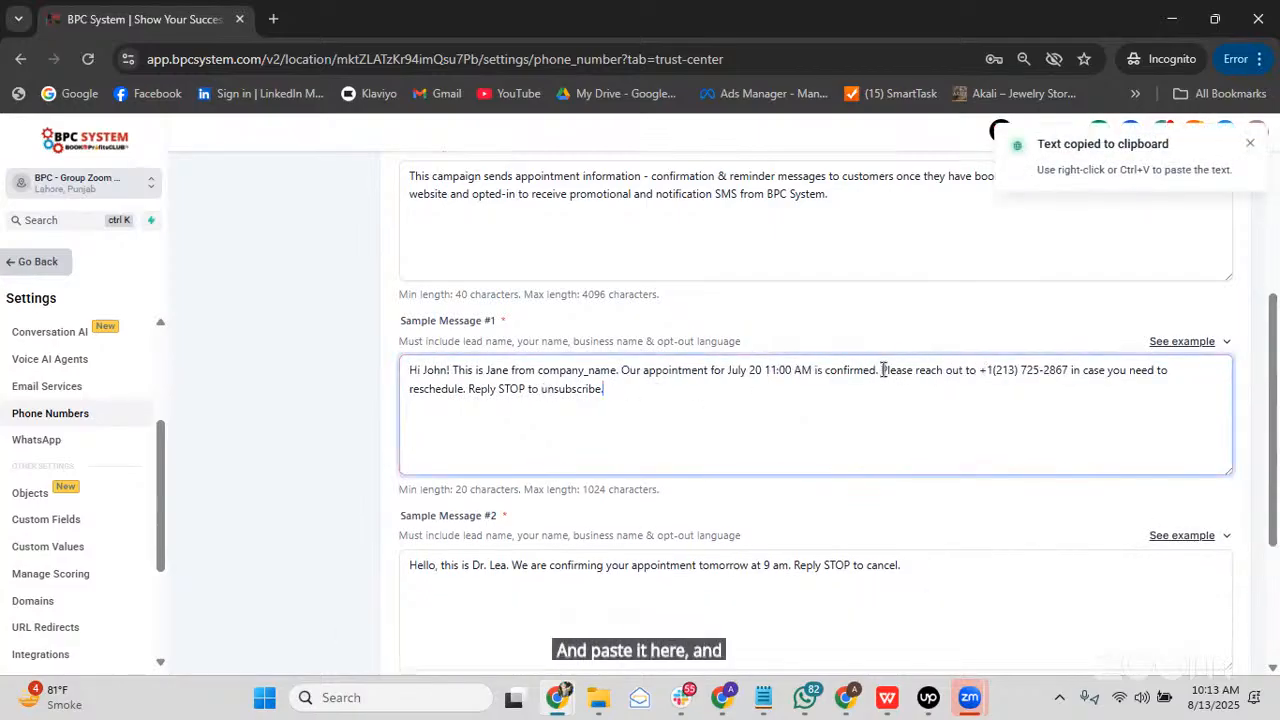
Step: Remove the sentence about reaching out to reschedule from Sample Message #1 and replace the company_name placeholder with "BPC System"
drag(881, 370, 465, 402)
key(BackSpace)
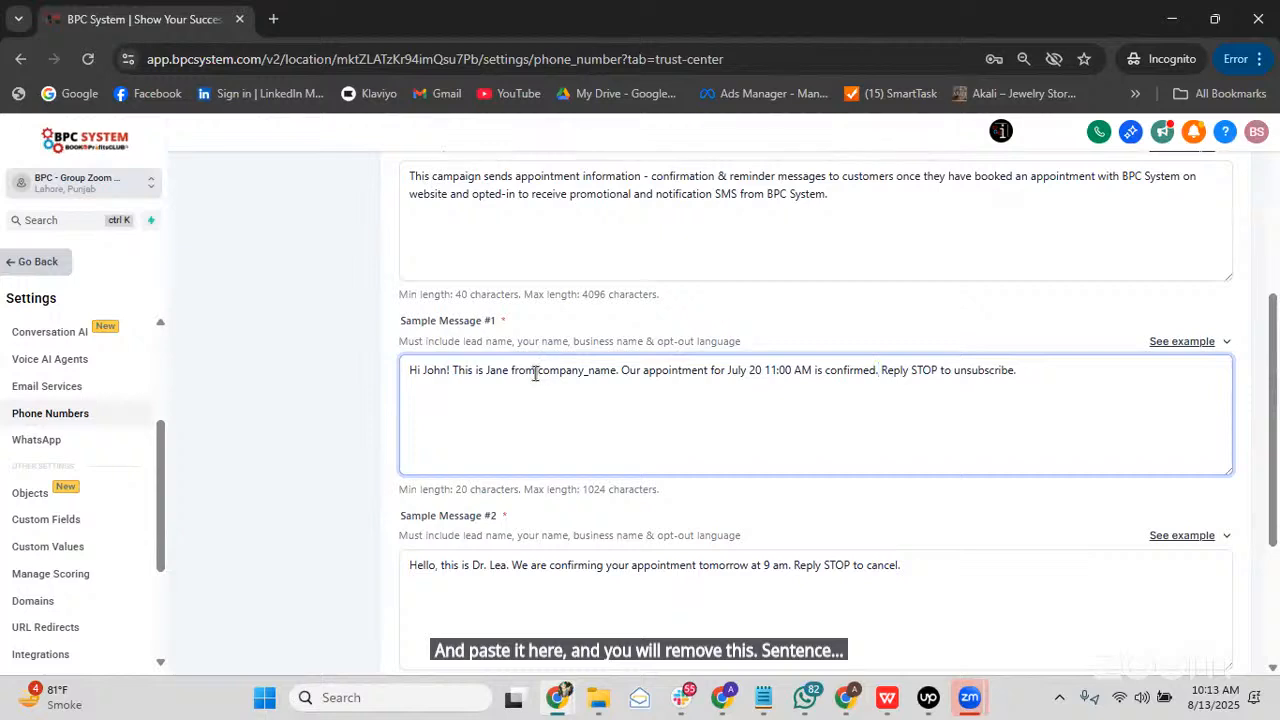
drag(537, 372, 620, 375)
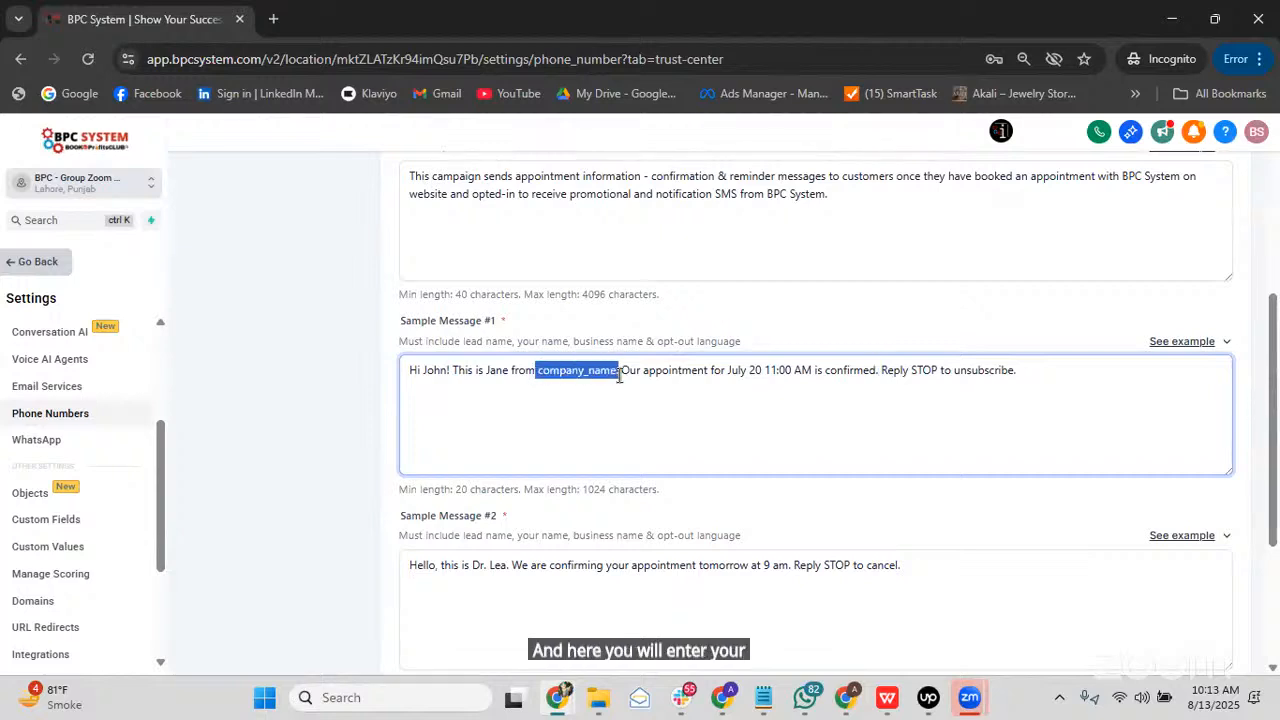
key(BackSpace)
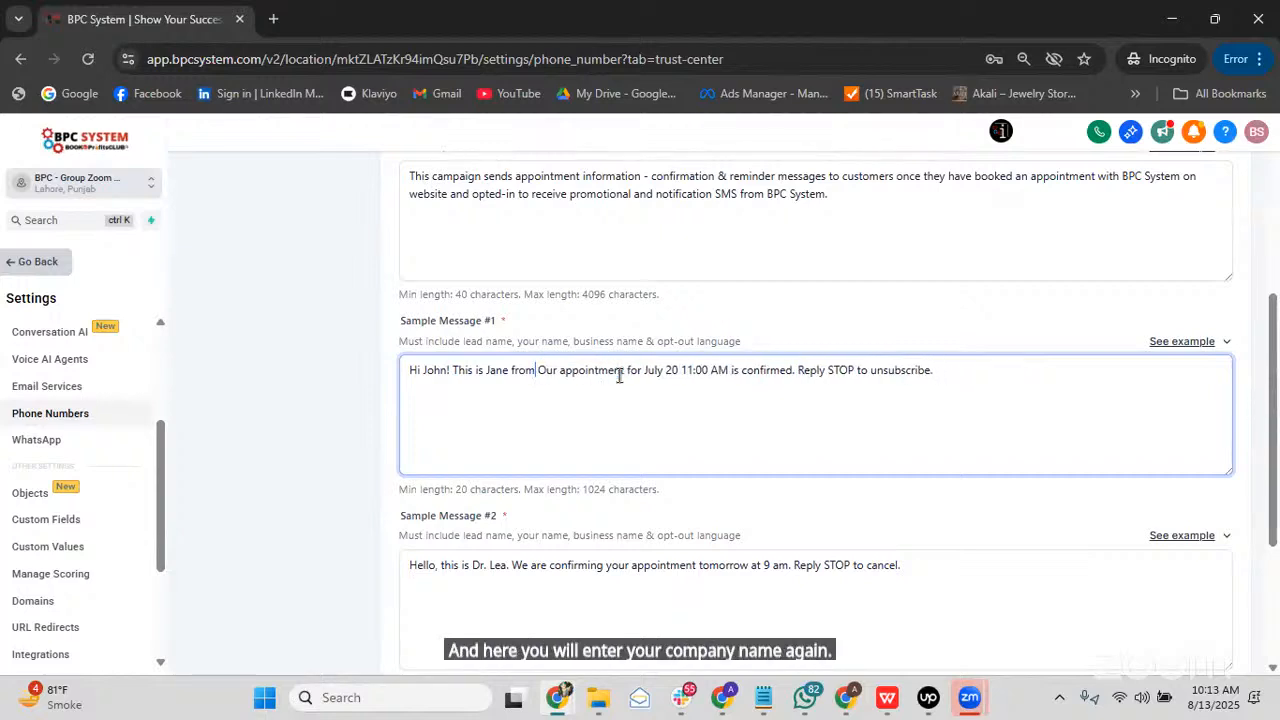
text(BP)
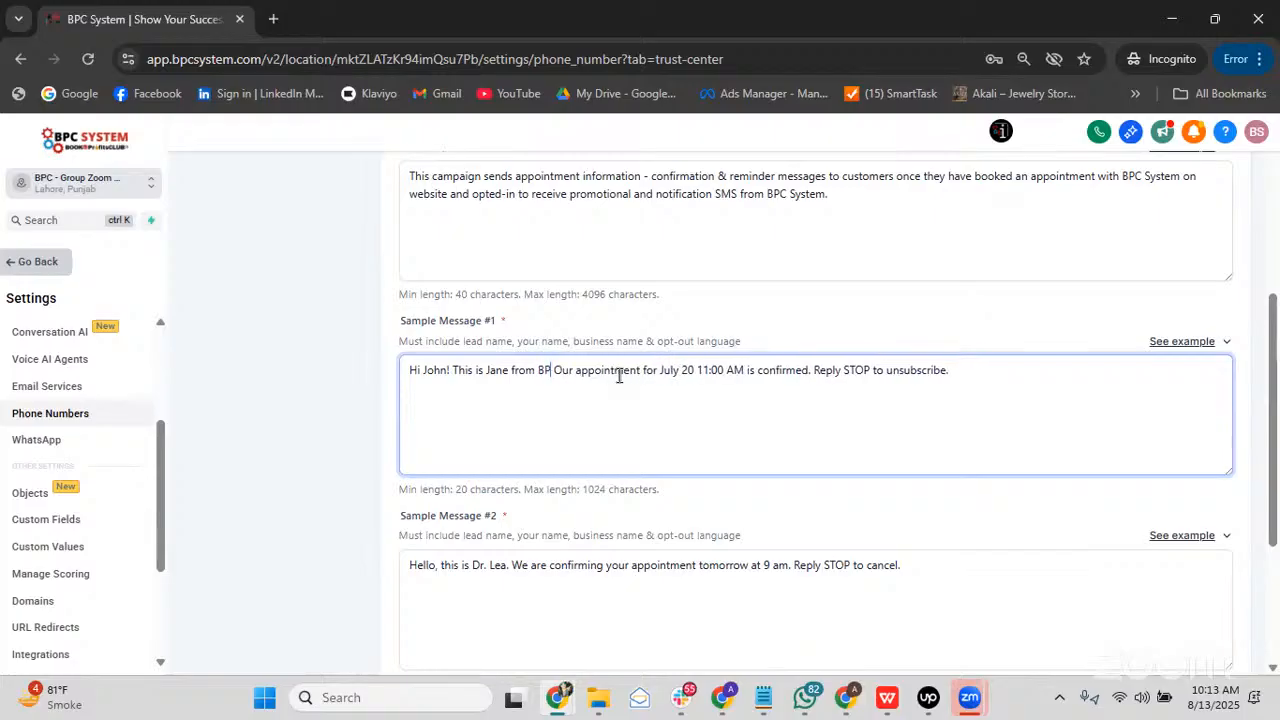
text(C System)
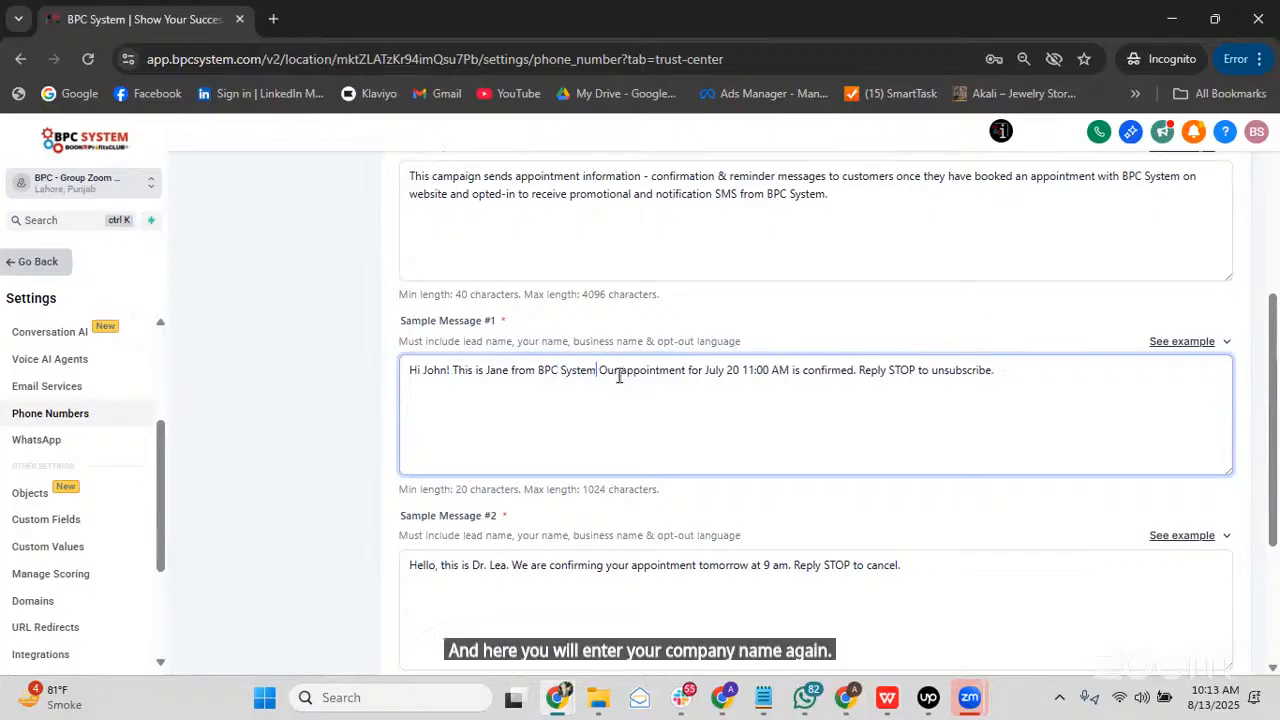
text(.)
Step: View the provided examples for Sample Message #2 and check its existing appointment confirmation text against them
scroll(620, 376, down, 2)
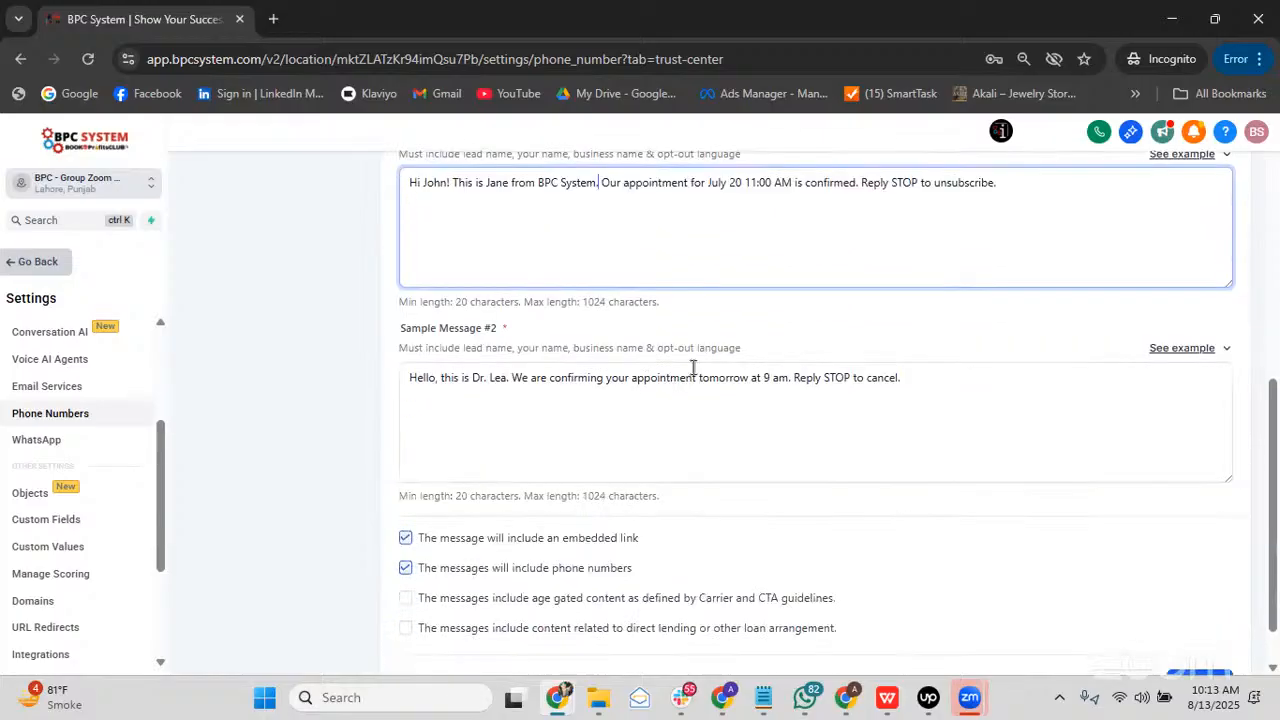
click(1182, 348)
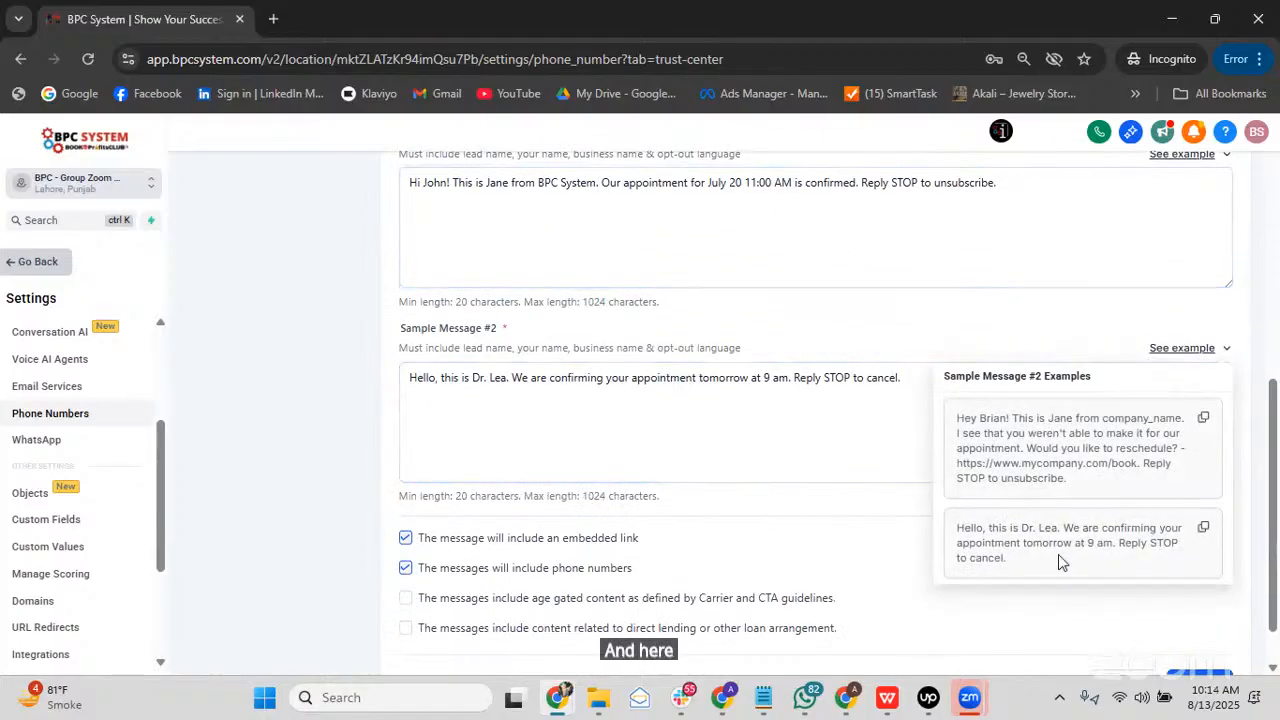
click(694, 378)
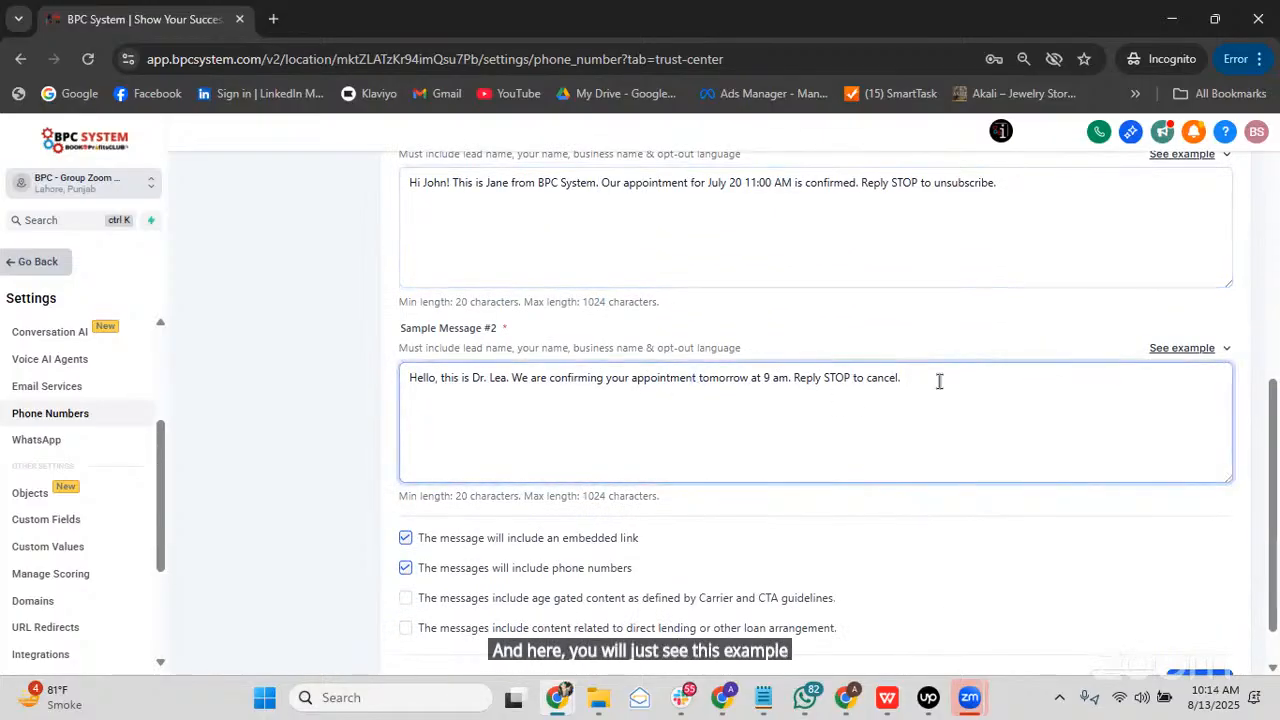
drag(940, 380, 356, 386)
click(626, 393)
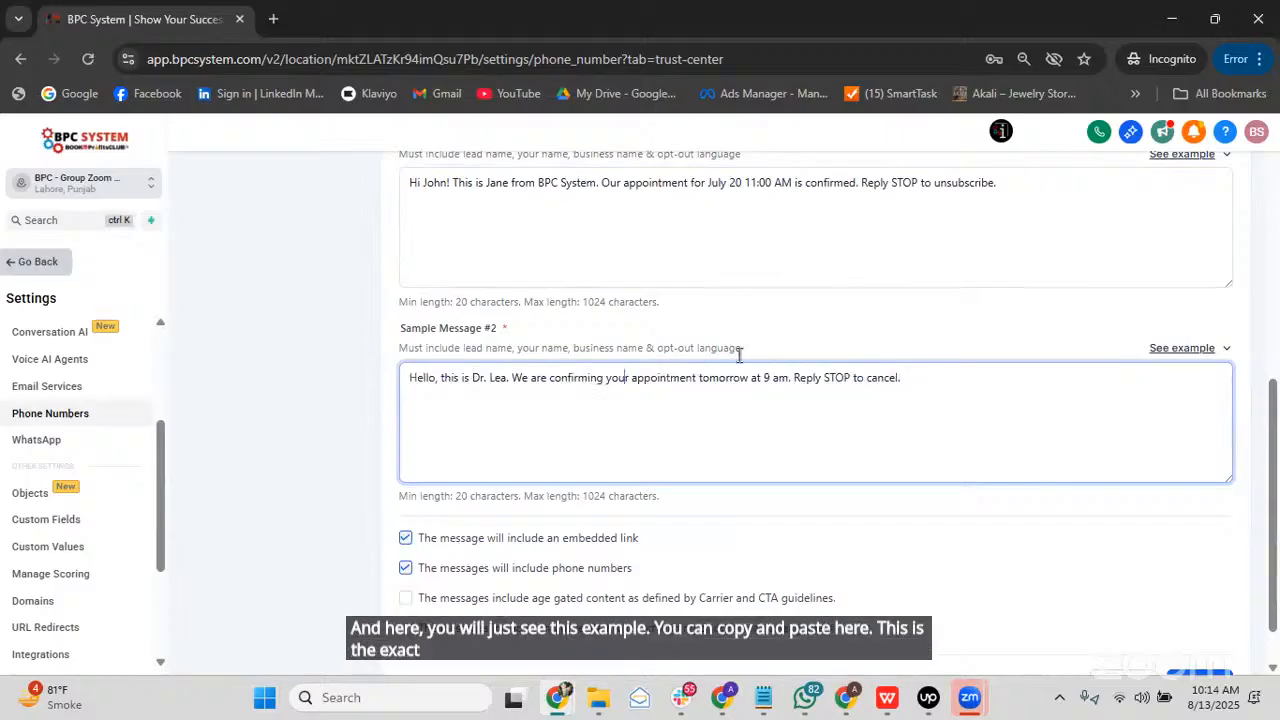
scroll(489, 340, down, 1)
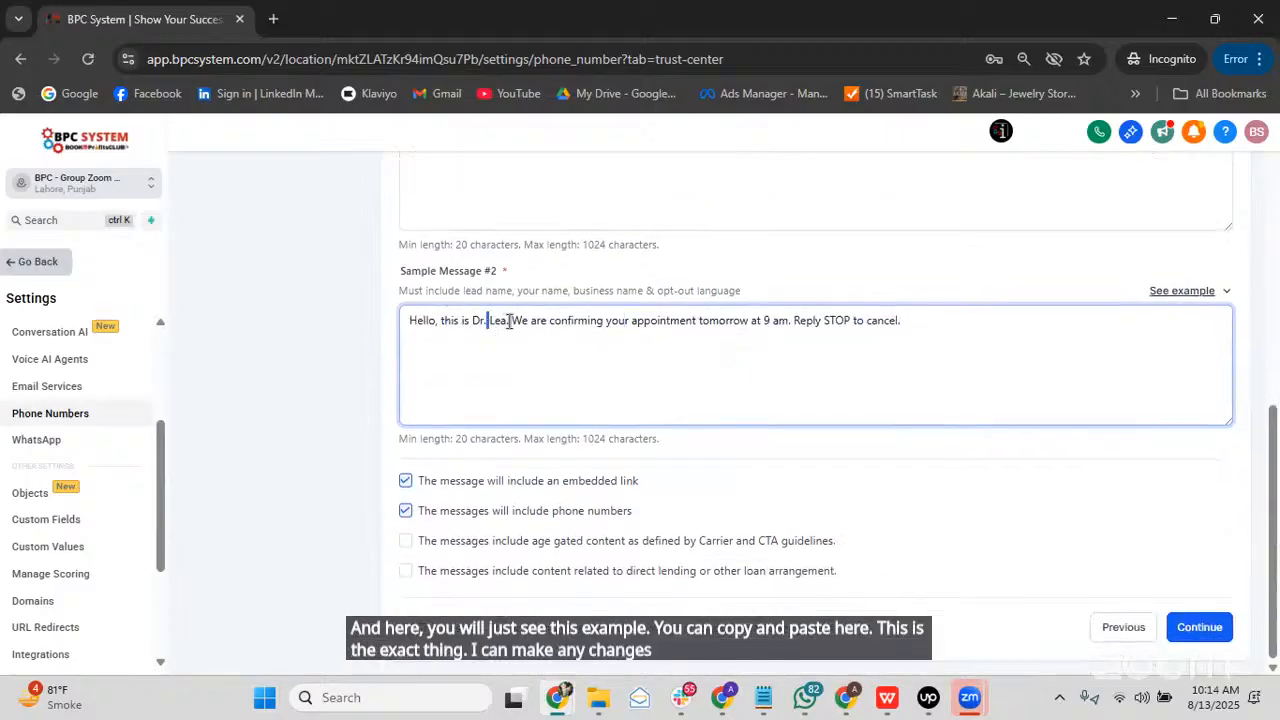
Step: Replace the doctor's name in Sample Message #2 with the sender's first name and continue to the User Consent section
drag(507, 322, 477, 320)
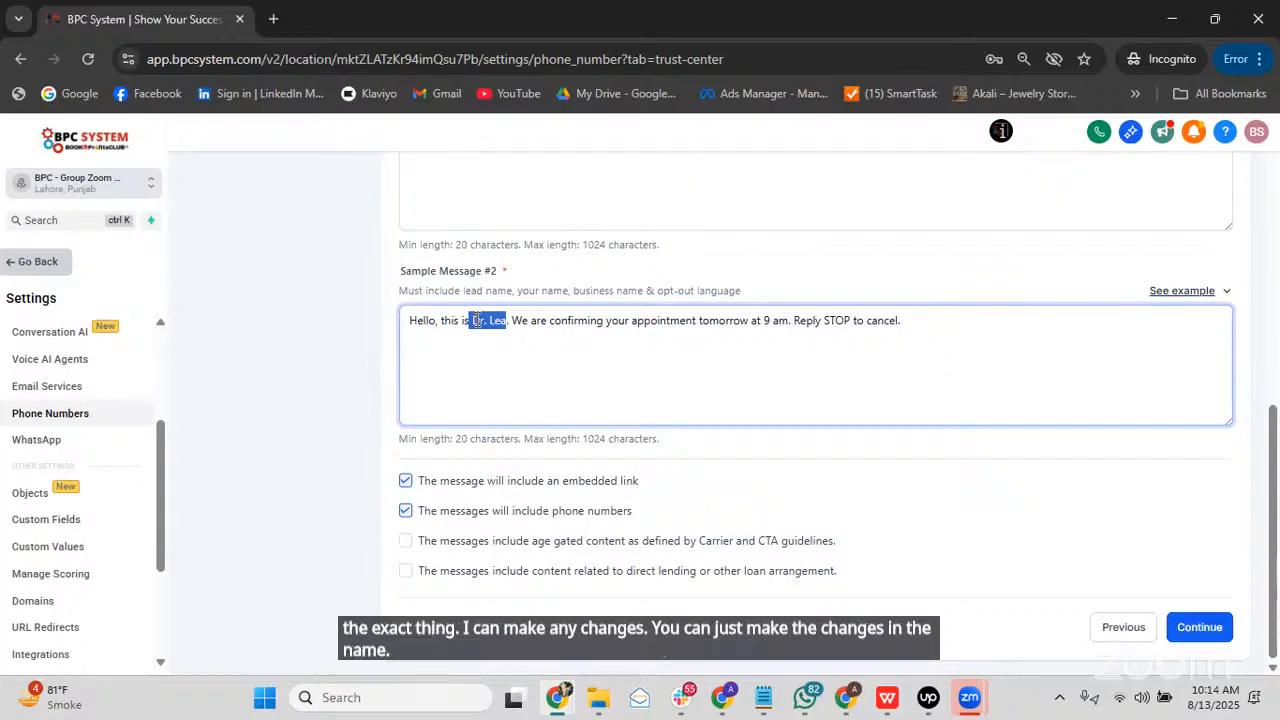
text(Amna)
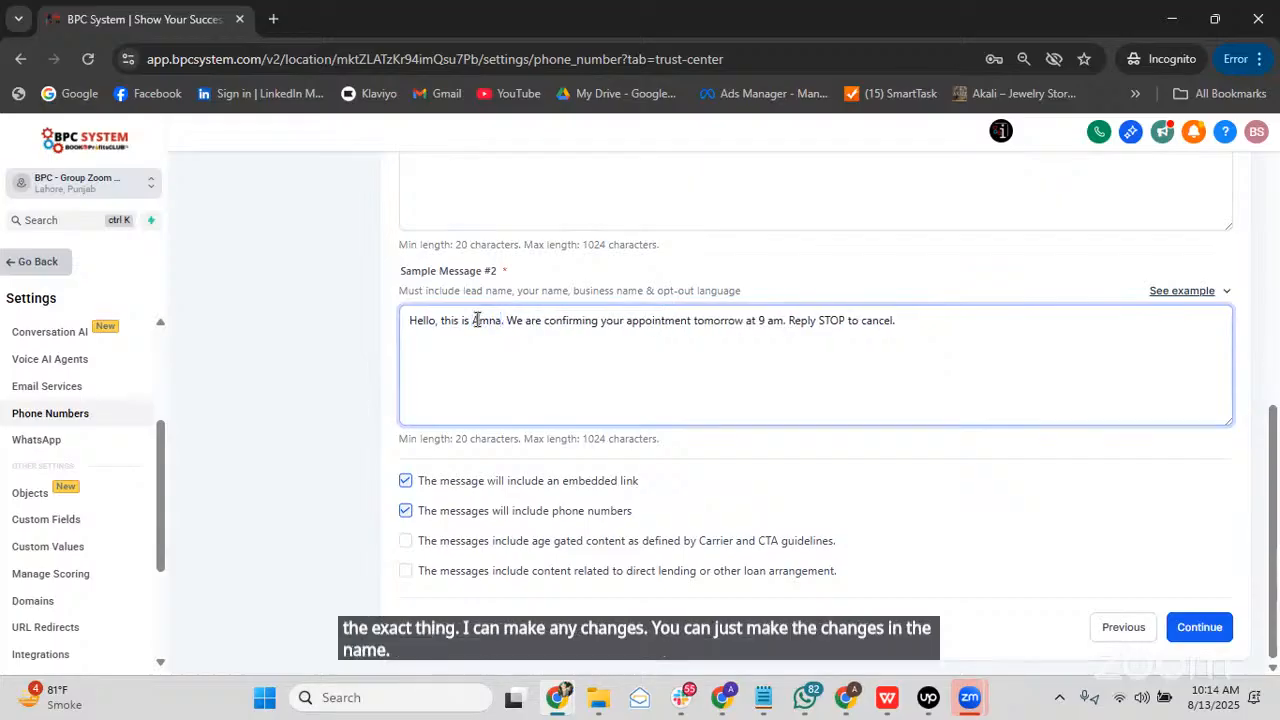
click(1191, 627)
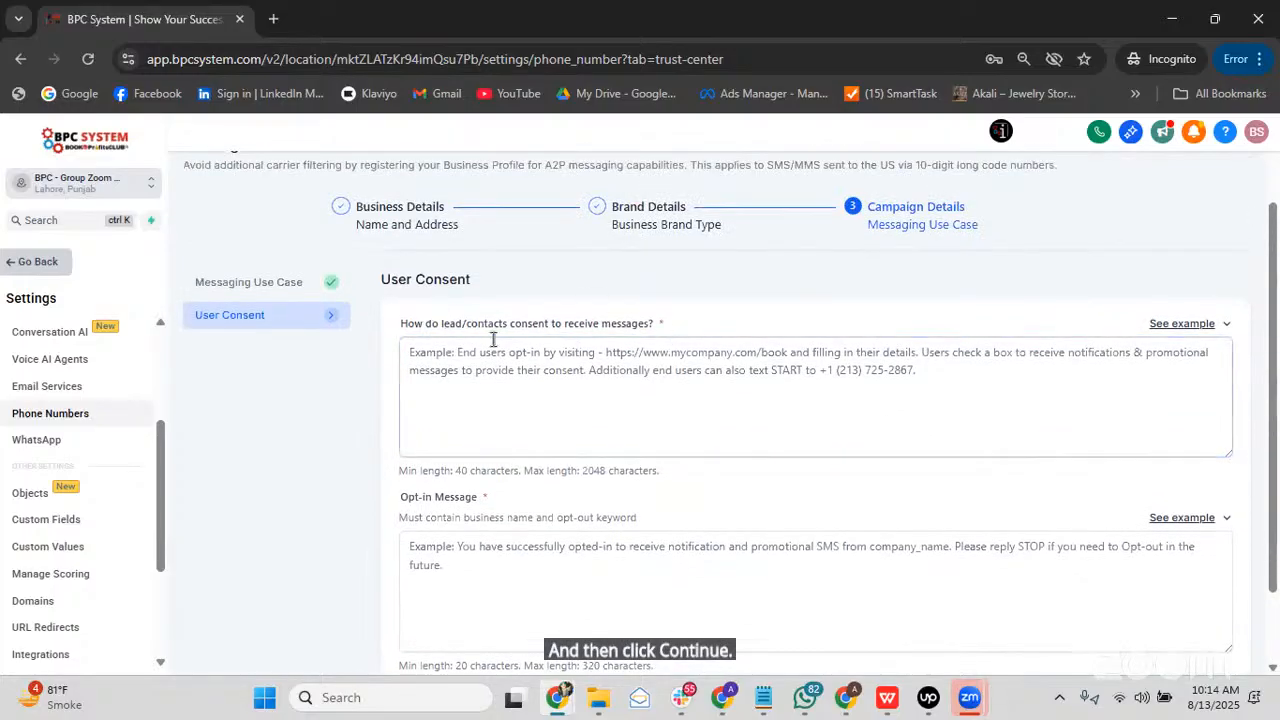
Step: Fill in how leads consent to receive messages with the provided user consent example
drag(401, 323, 658, 330)
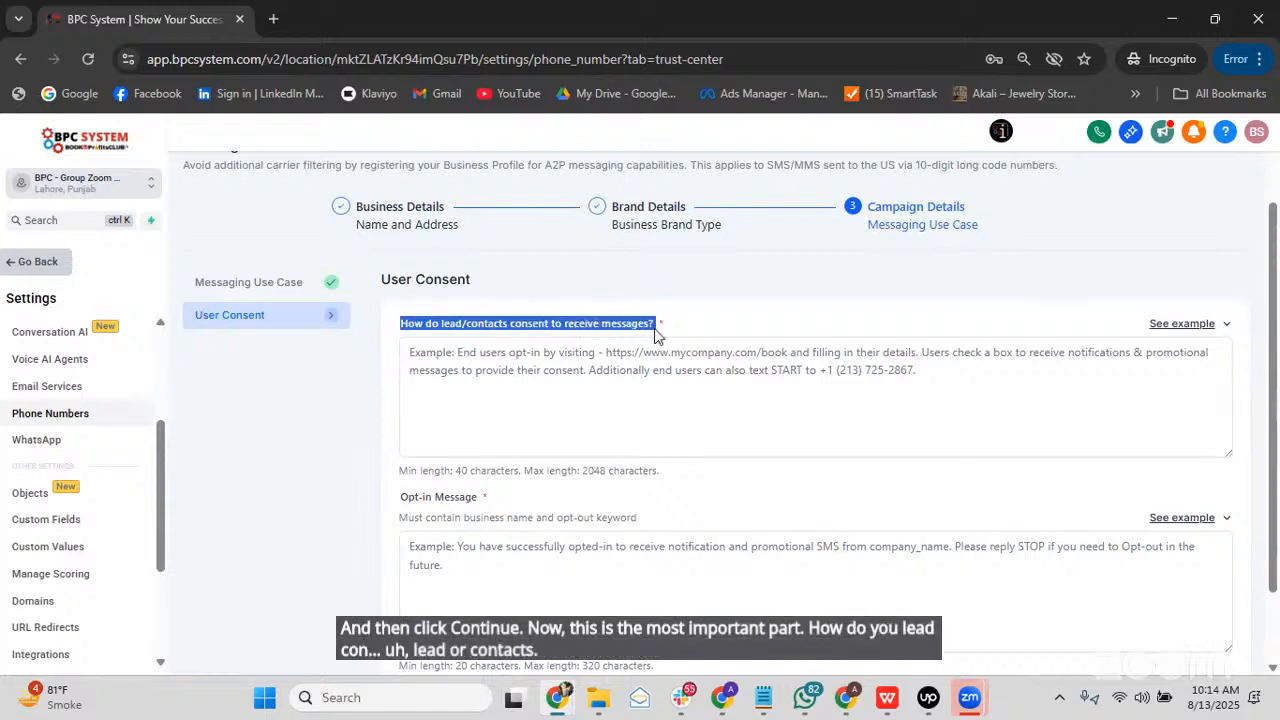
click(751, 371)
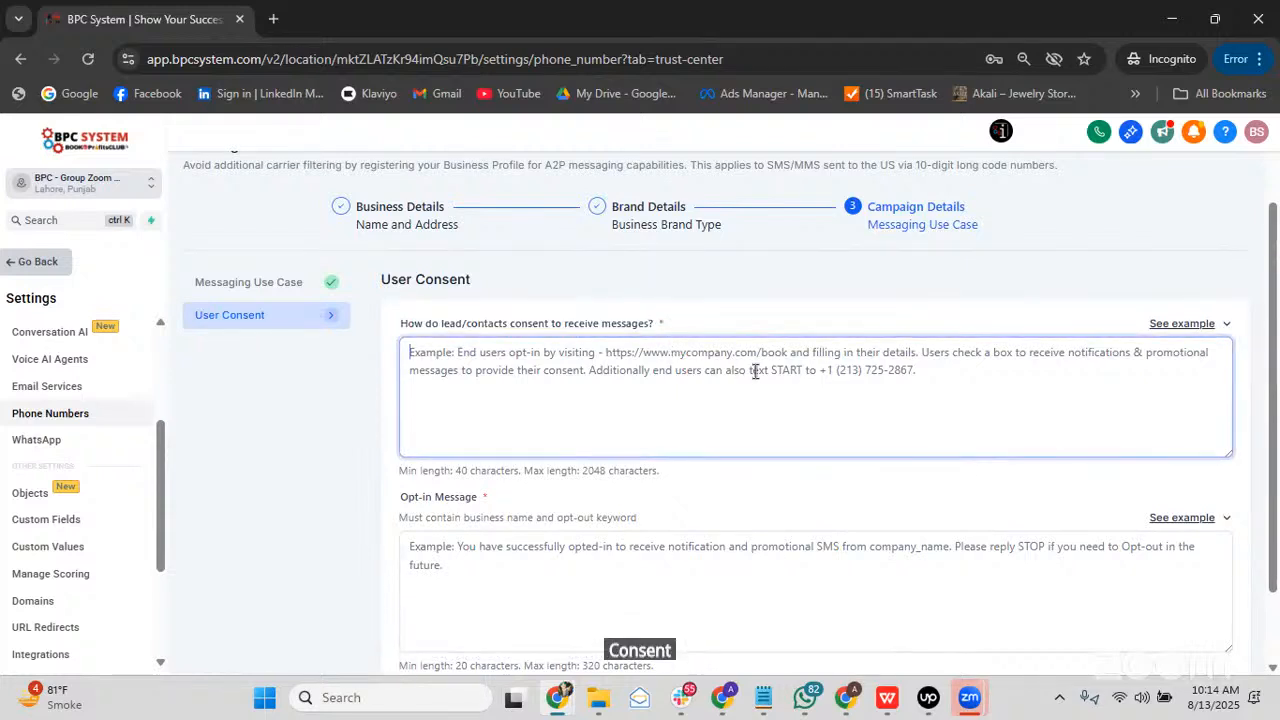
click(1210, 336)
click(1203, 196)
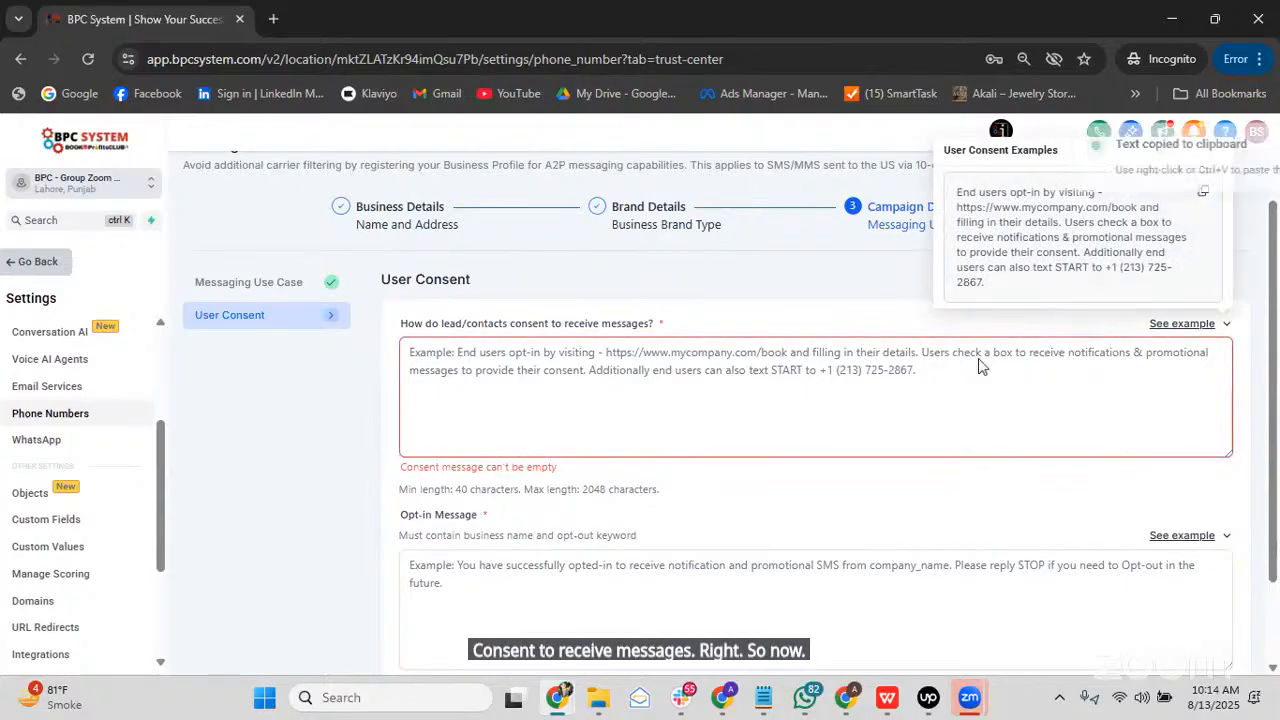
click(727, 362)
key(ctrl+v)
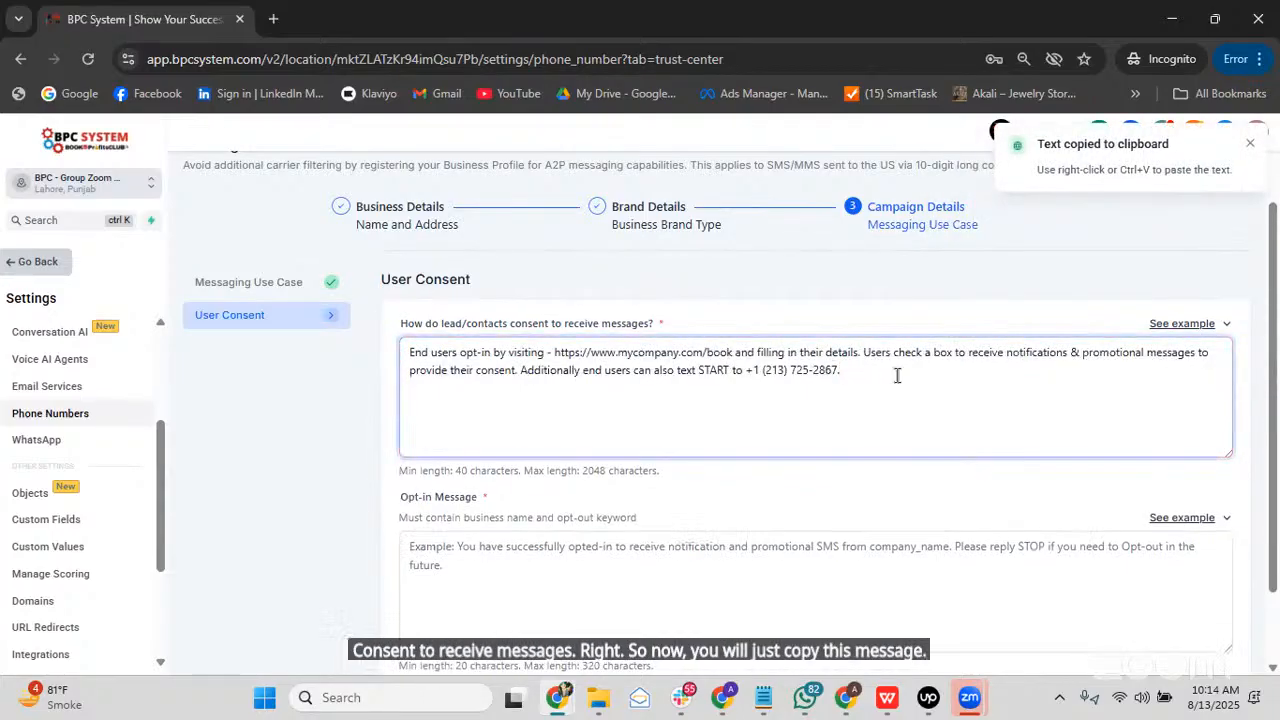
Step: Remove the sentence about texting START from the consent description and select the placeholder booking URL
drag(841, 370, 518, 363)
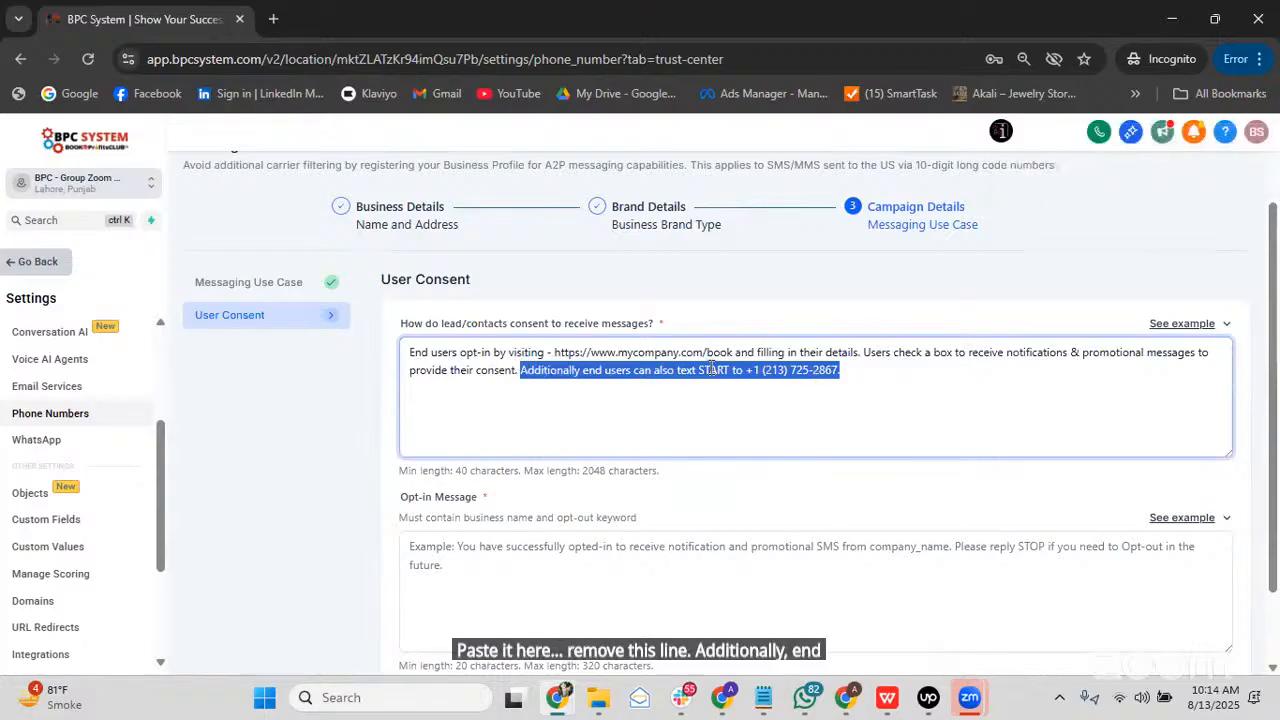
key(BackSpace)
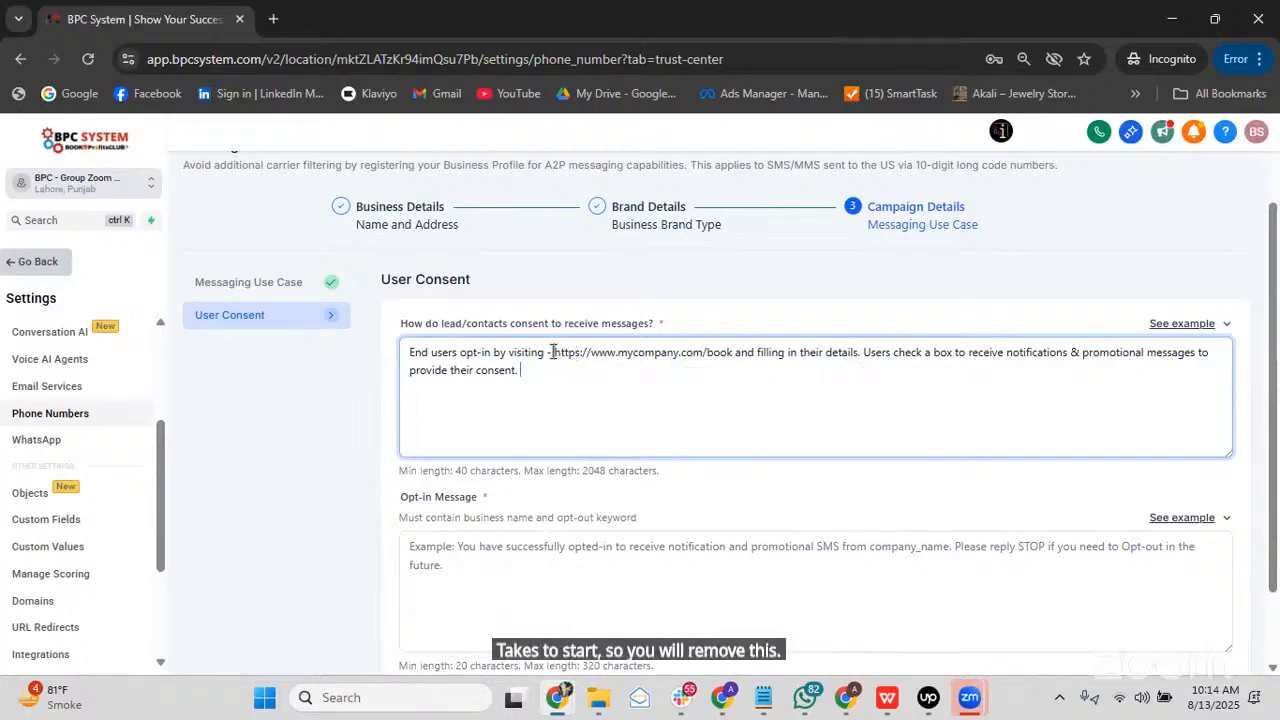
drag(552, 352, 734, 356)
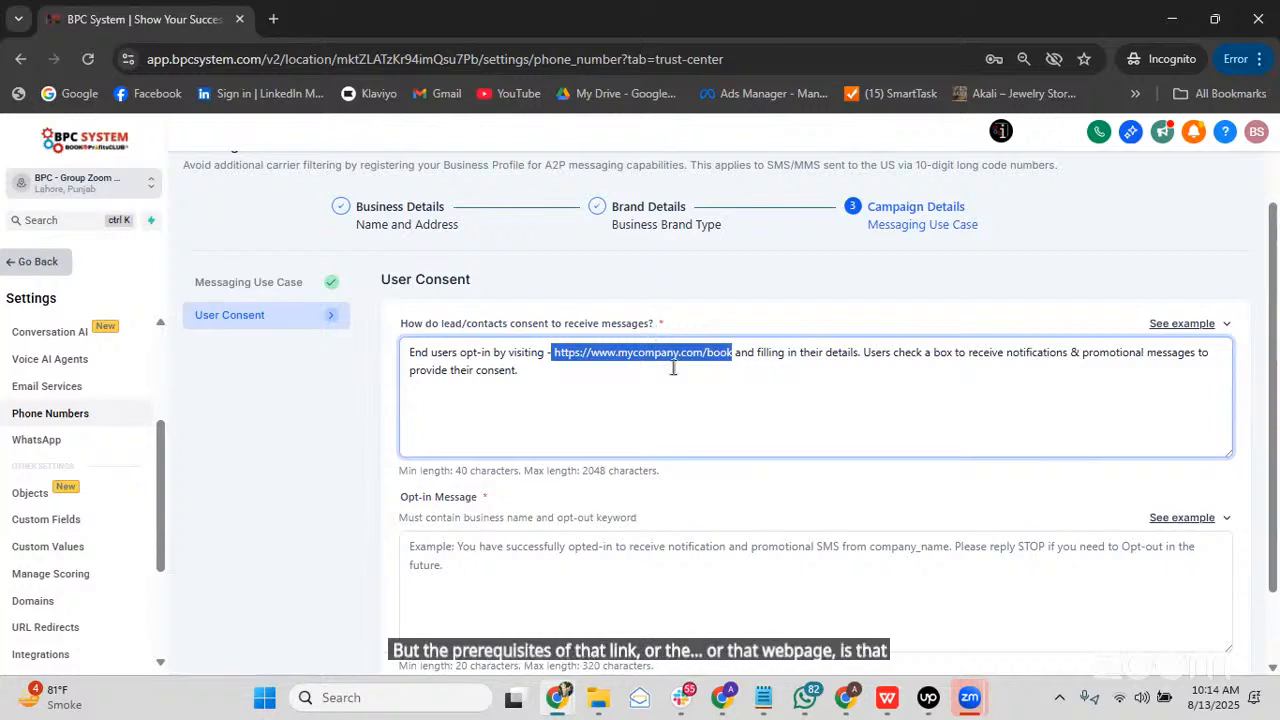
Step: Duplicate the browser tab and open the live interiors funnel from the recently updated funnels in Sites
right_click(160, 20)
click(230, 184)
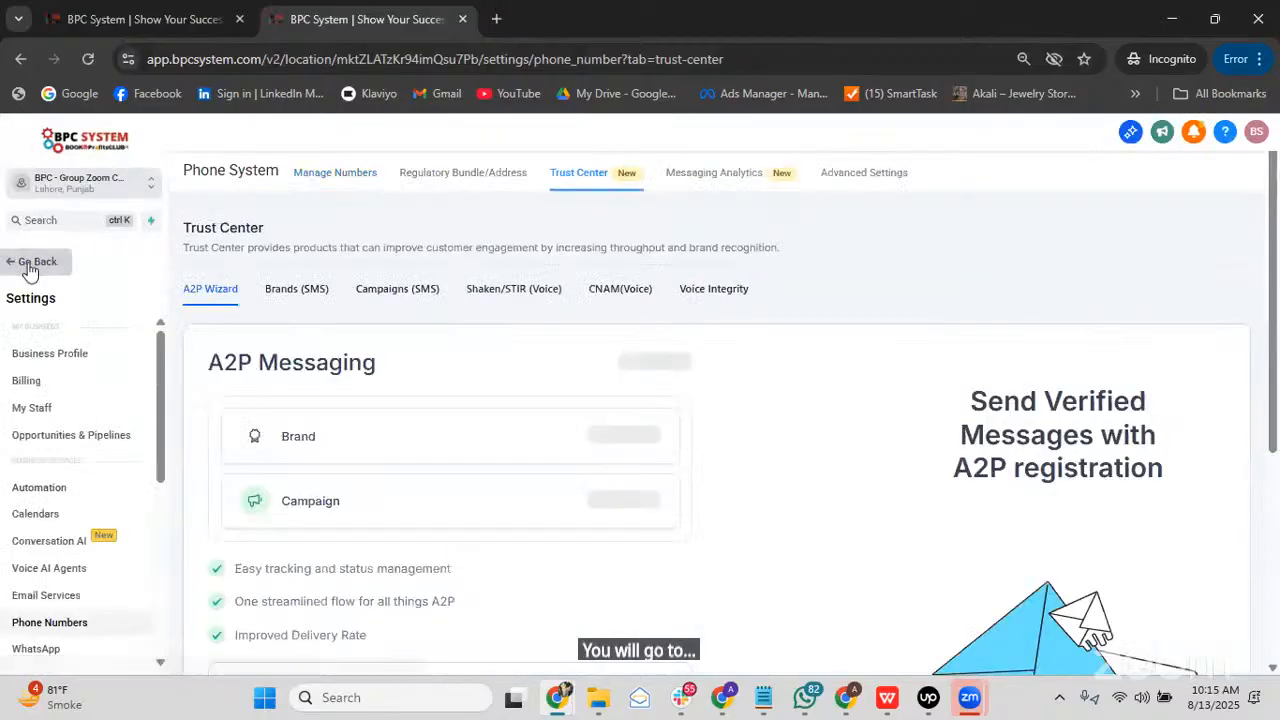
click(26, 262)
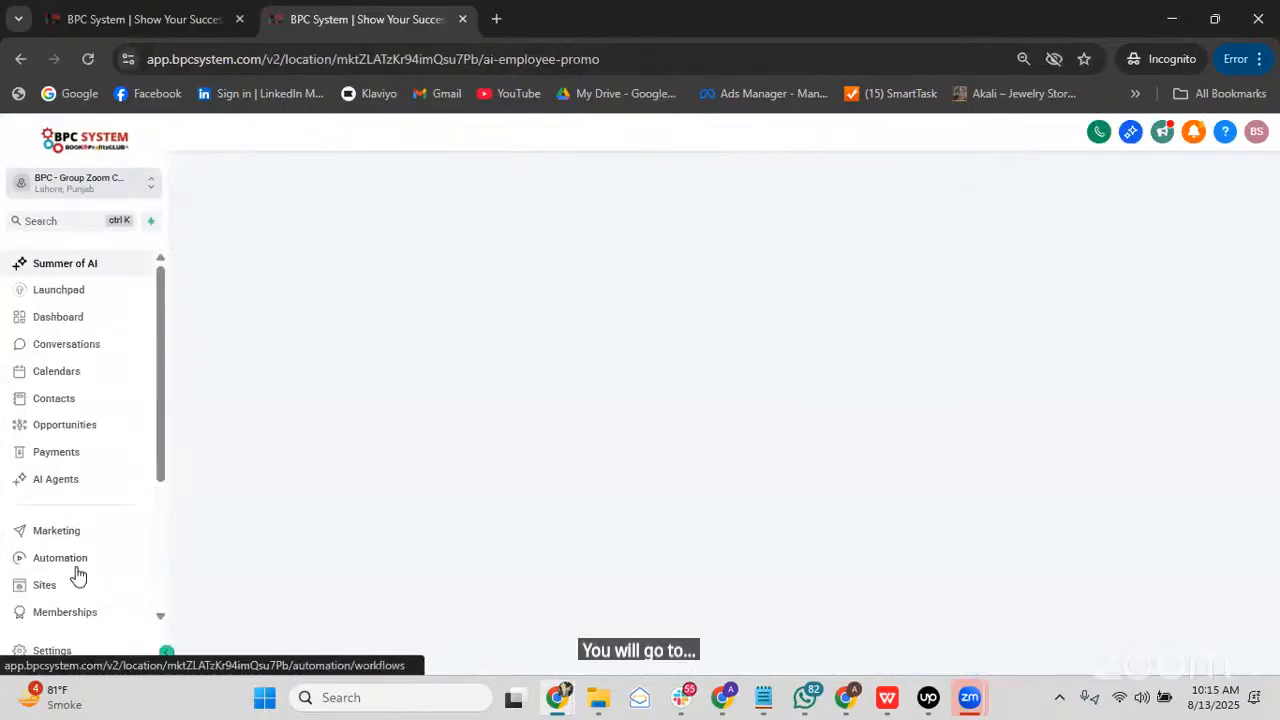
click(72, 582)
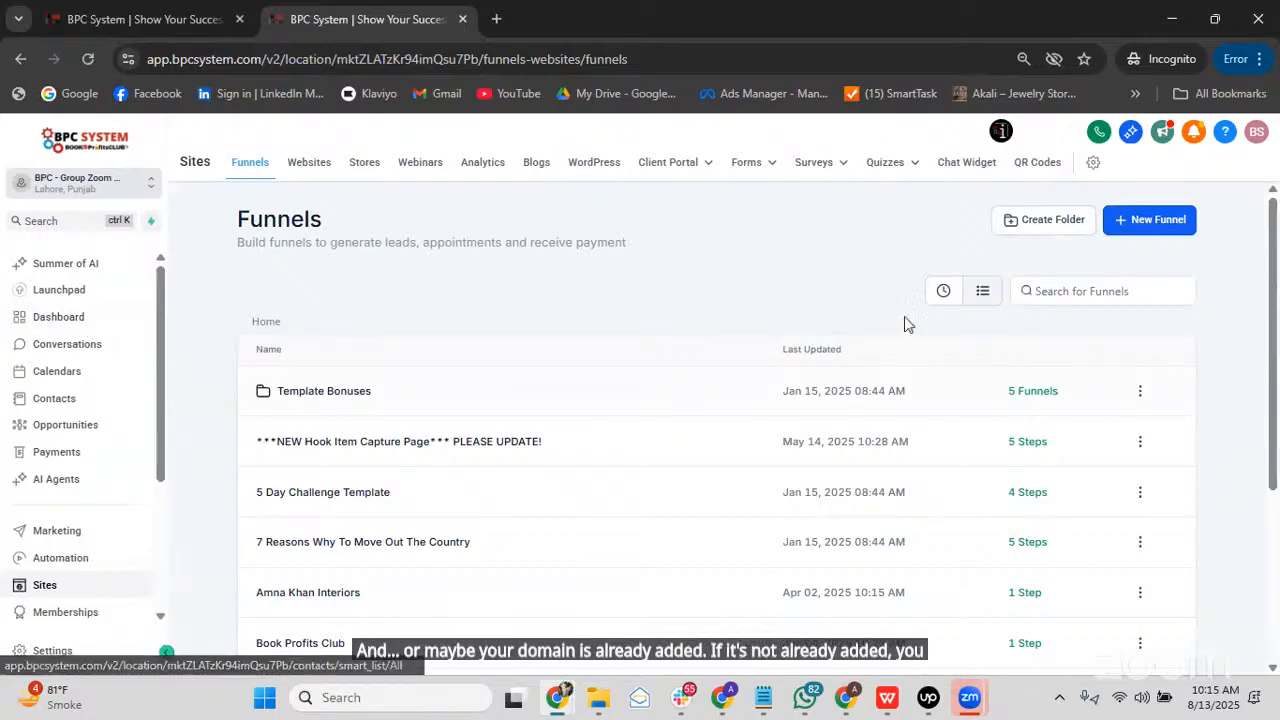
click(942, 291)
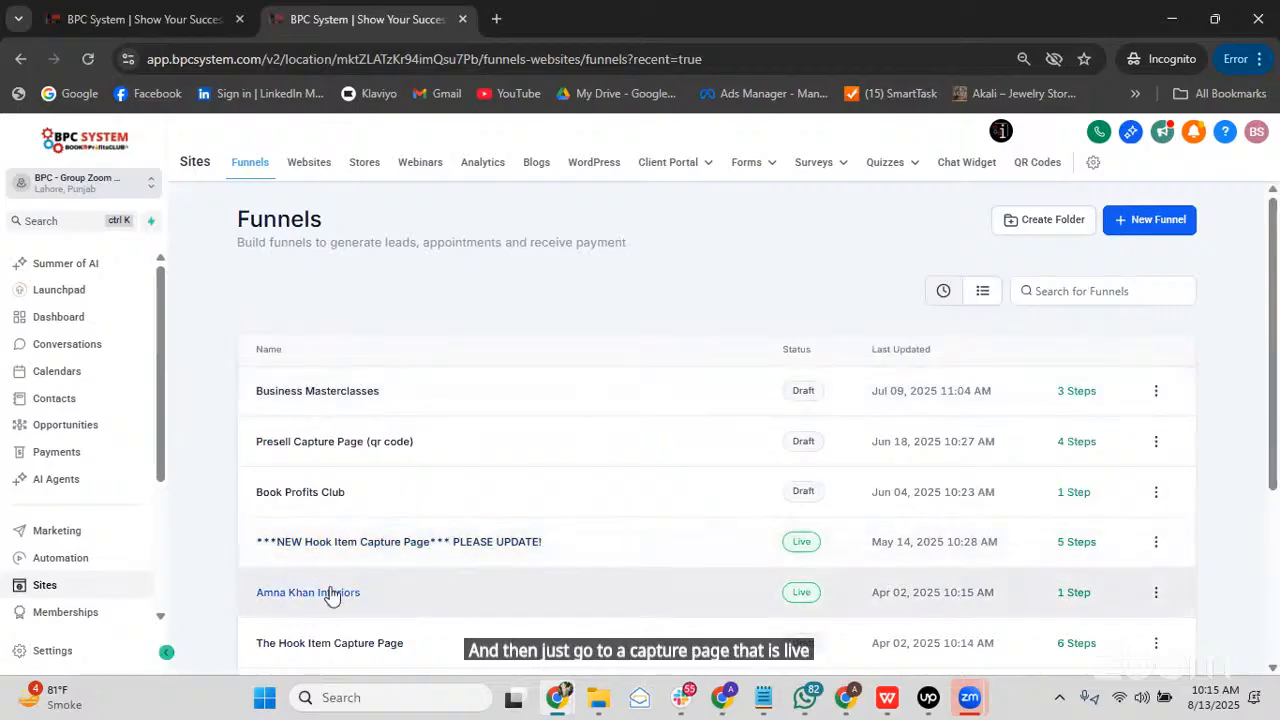
click(331, 593)
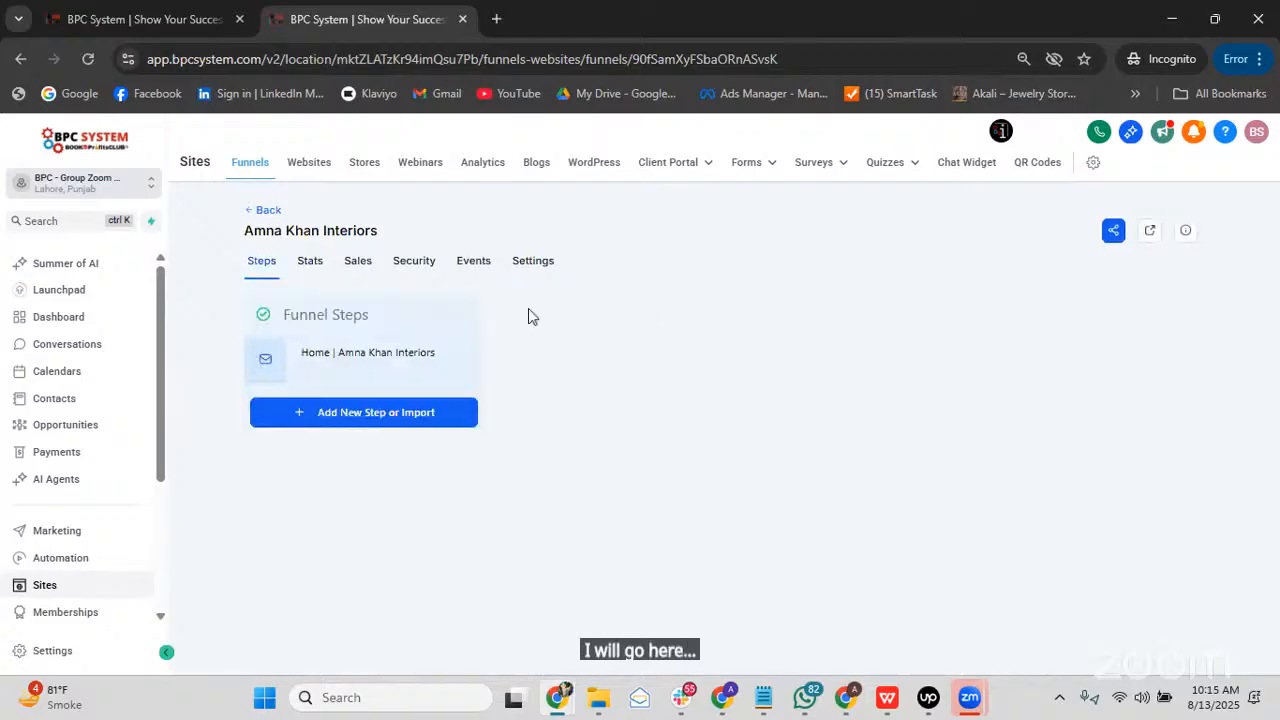
Step: Add a new step to the interiors funnel with the page name "for a2p" and the path "contact"
click(460, 358)
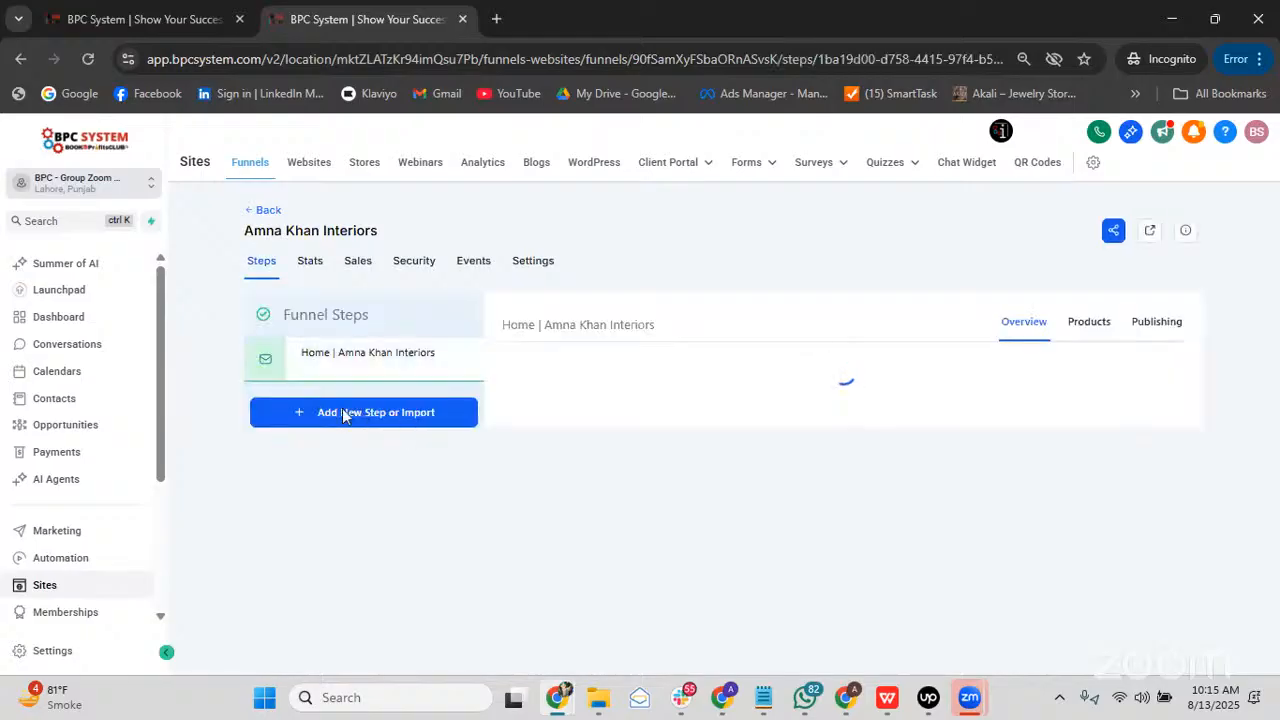
scroll(448, 414, down, 2)
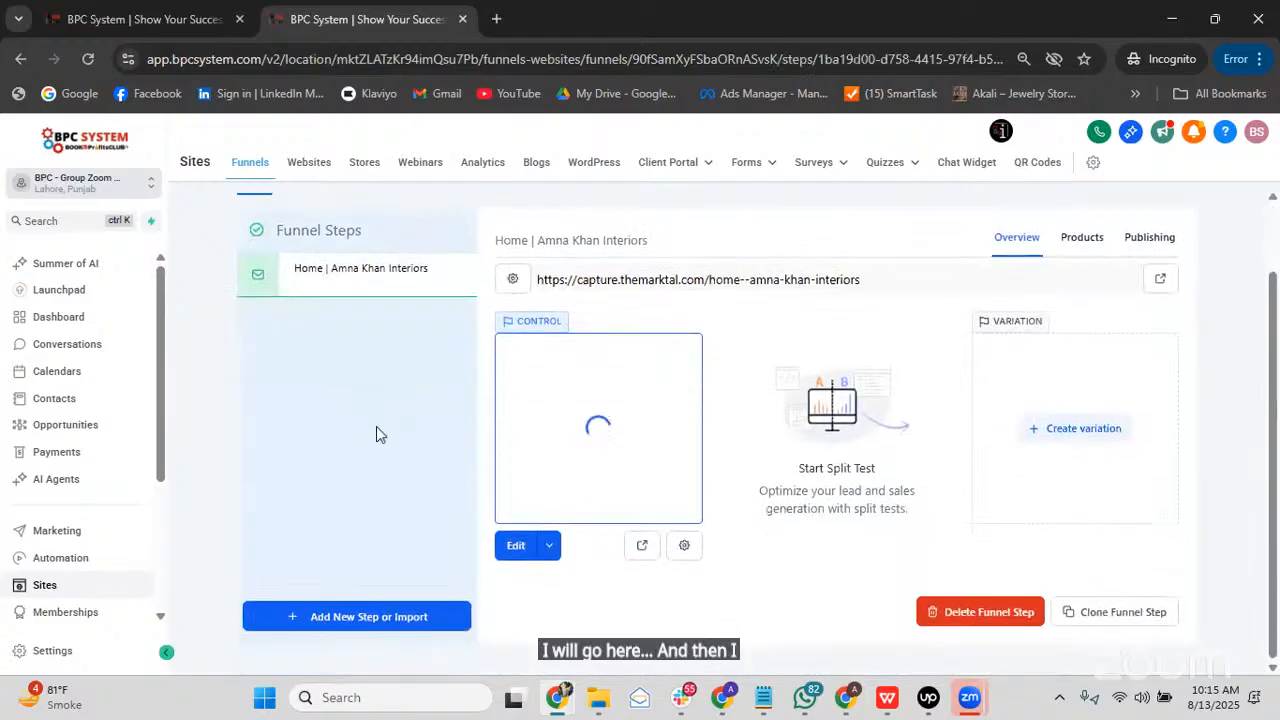
click(389, 618)
click(601, 322)
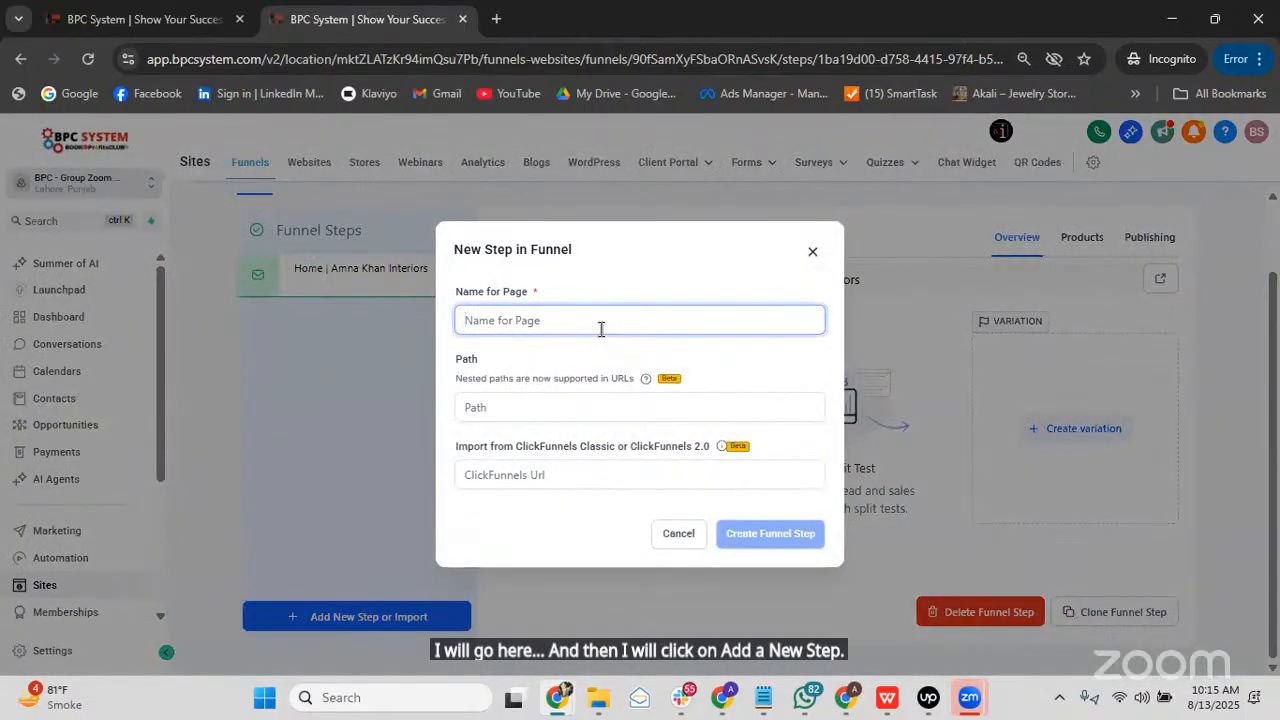
text(for a)
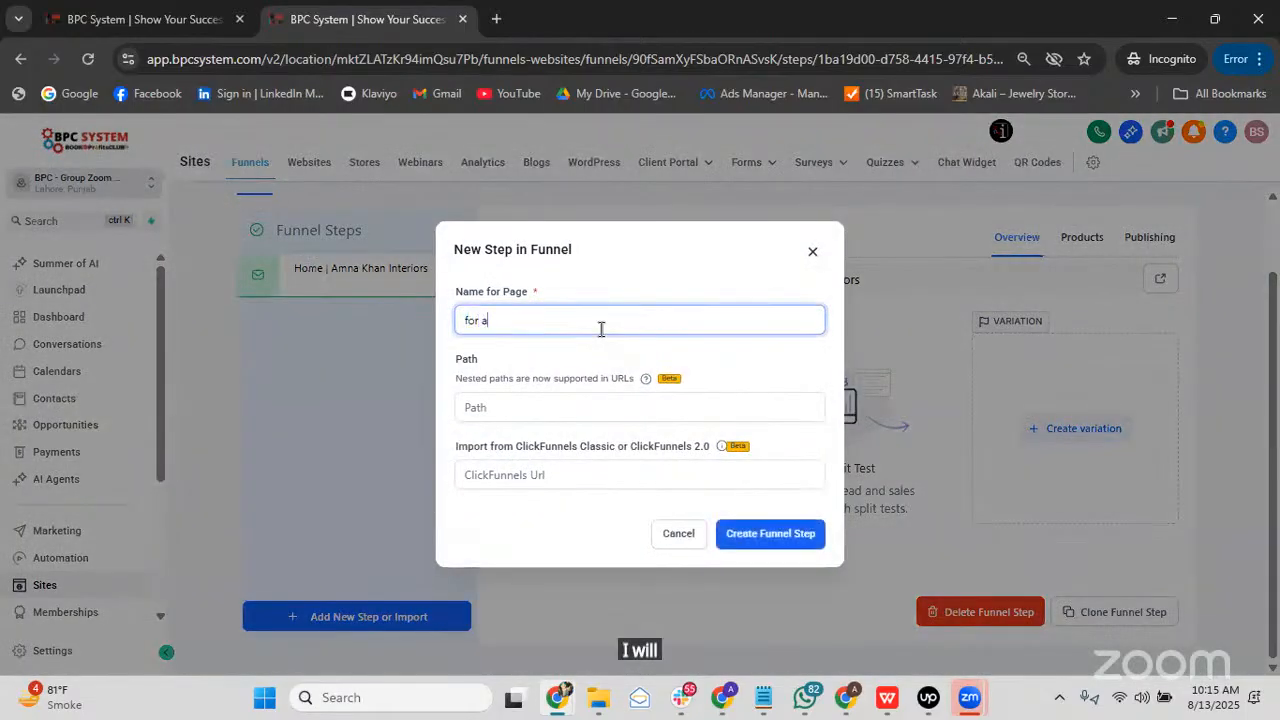
text(2p)
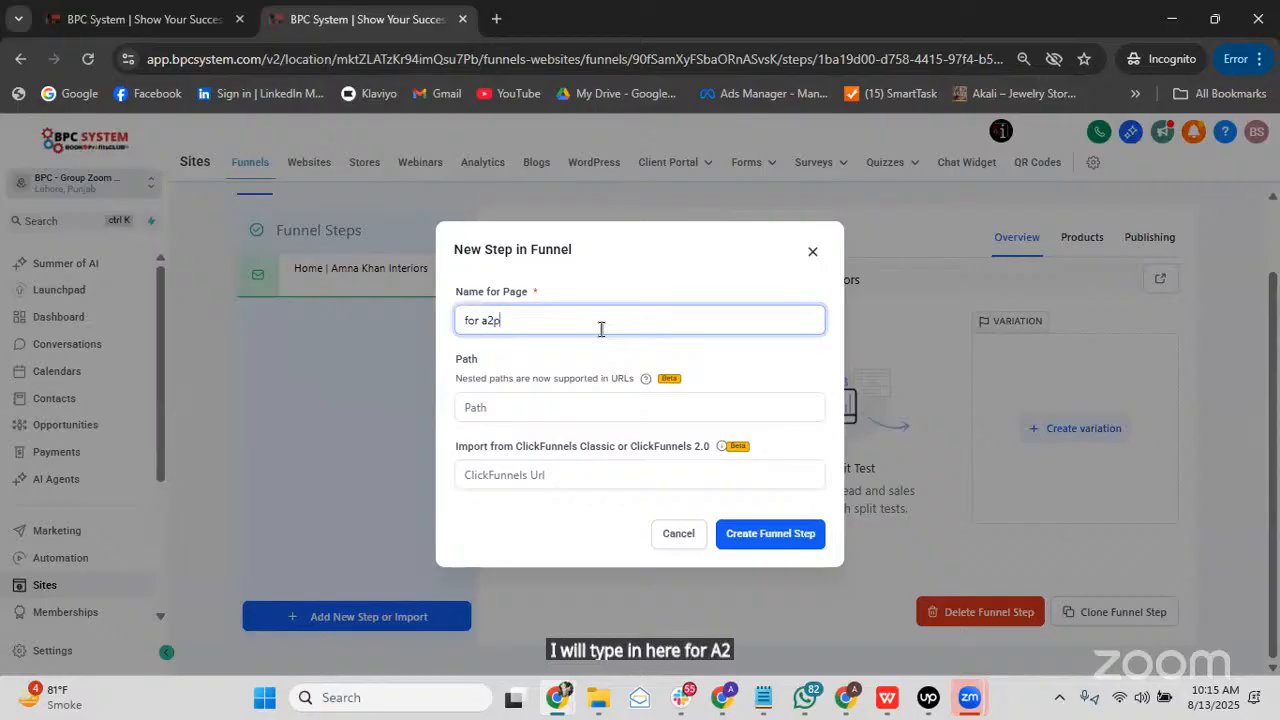
click(493, 407)
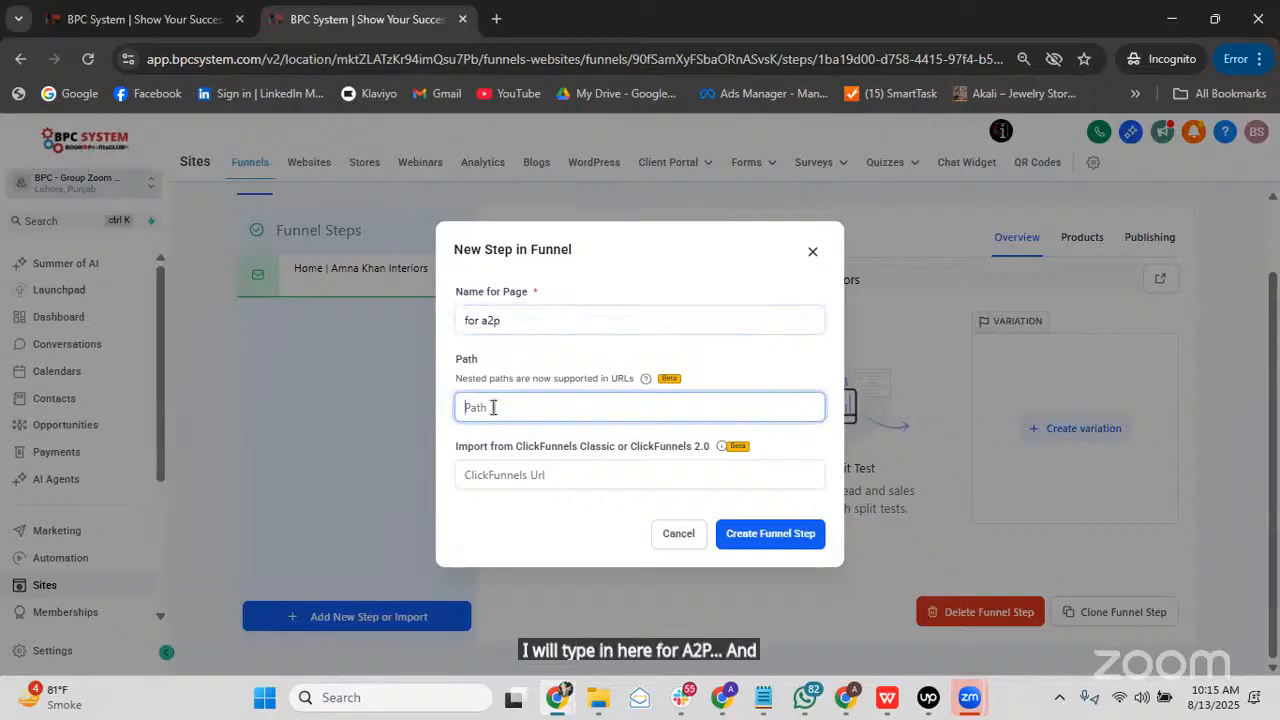
text(contact)
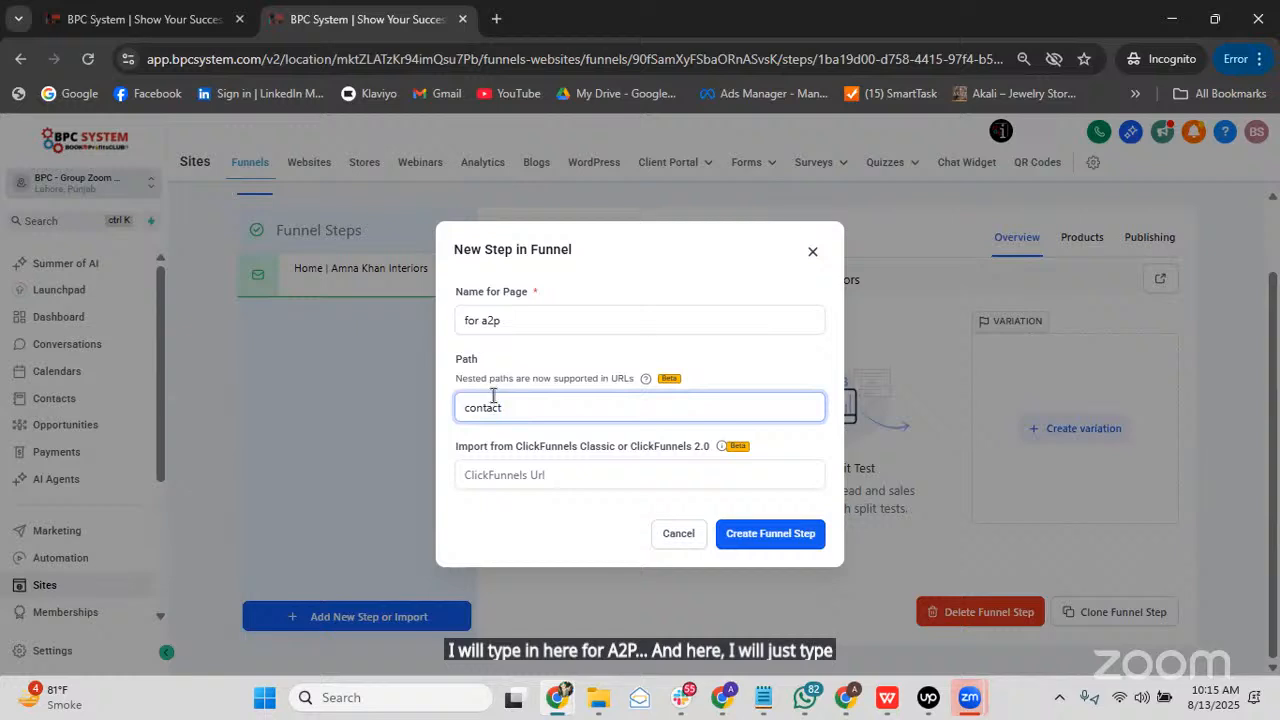
click(771, 533)
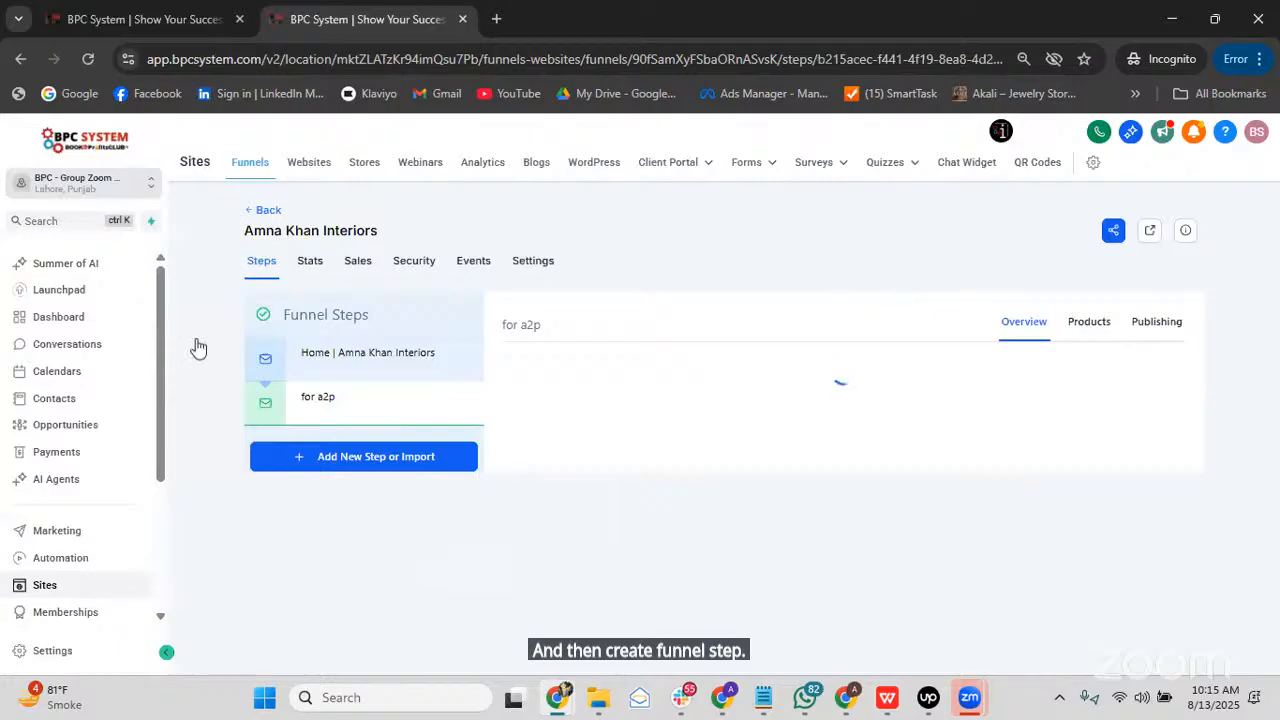
Step: Create a new form from scratch in the form builder and reload the page if it stays blank
mouse_move(771, 173)
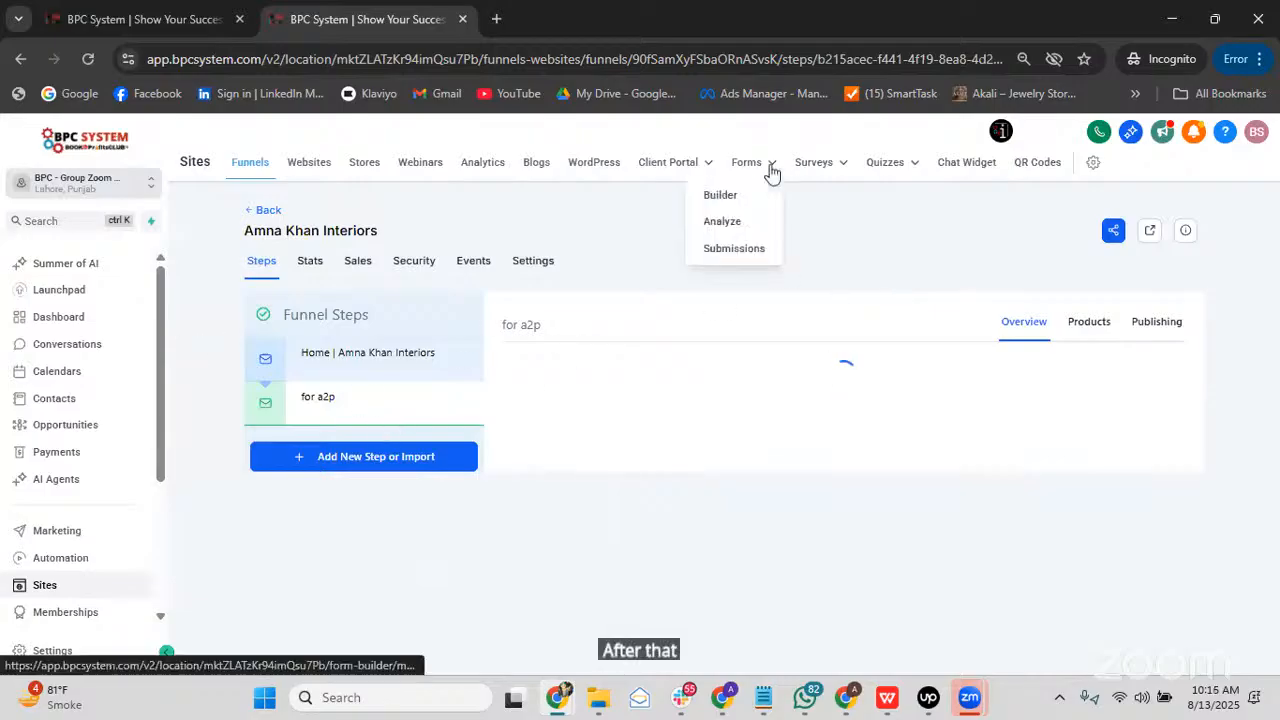
click(719, 200)
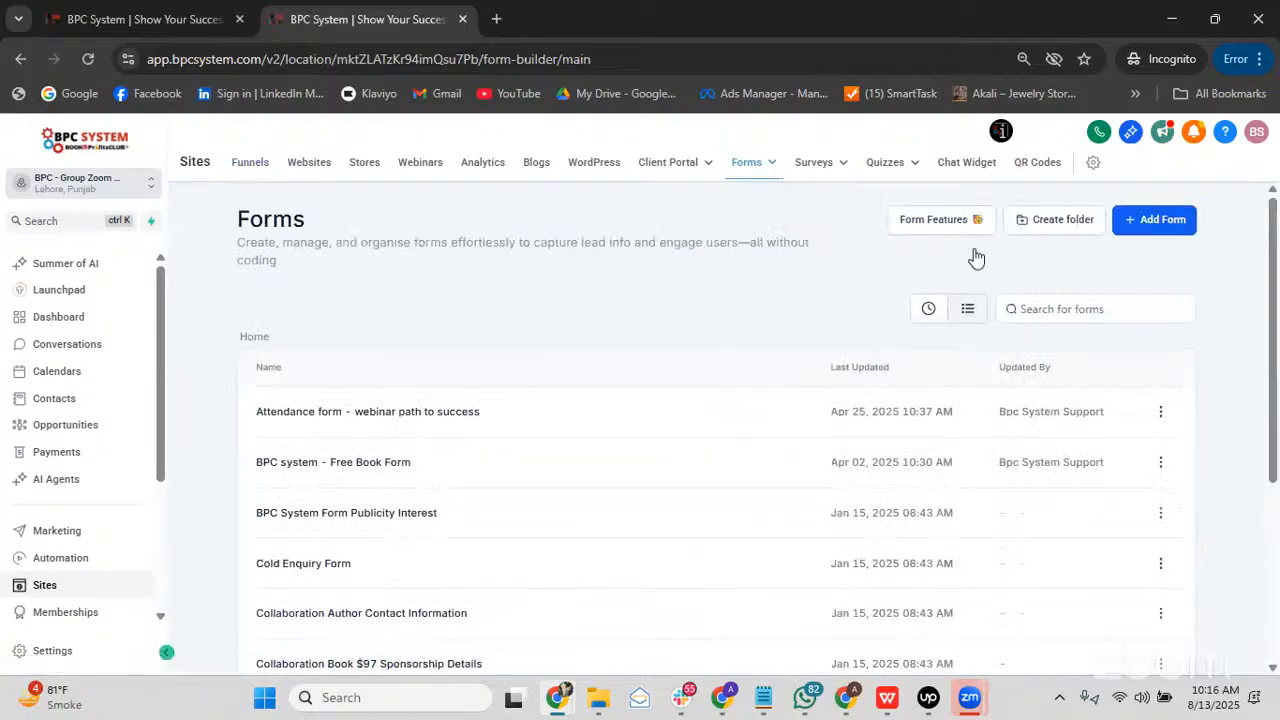
click(1154, 218)
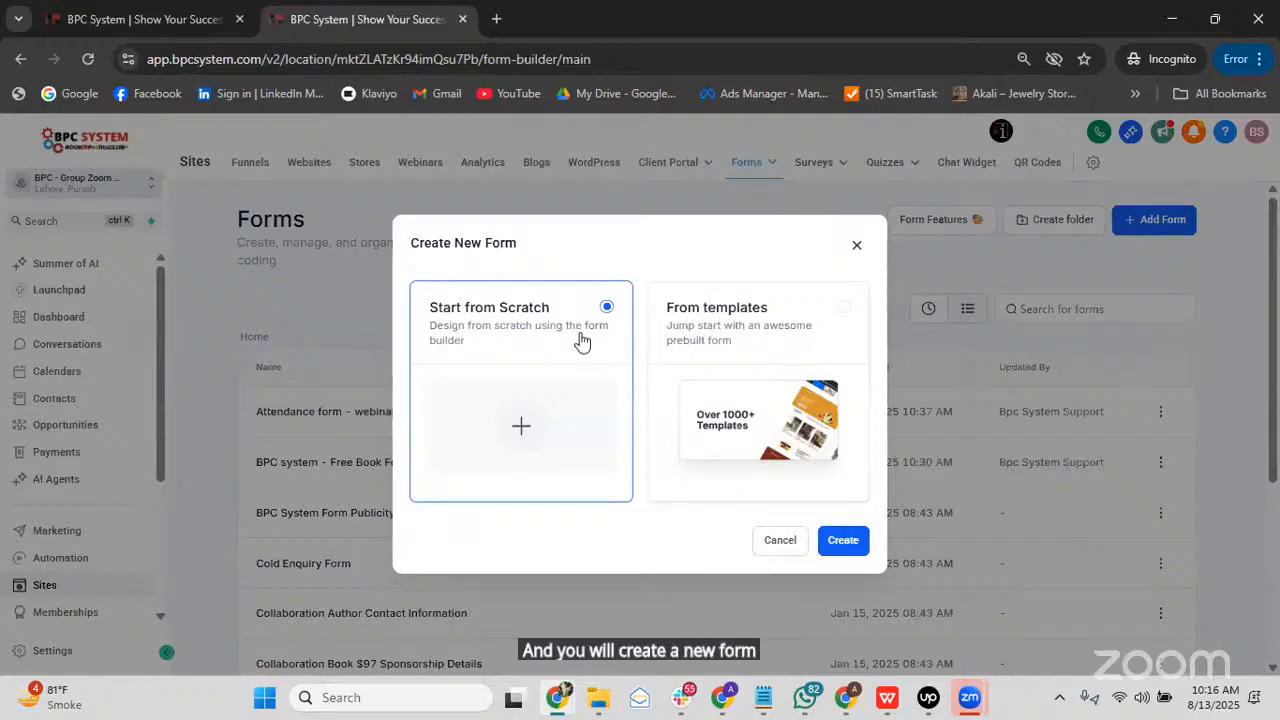
click(829, 542)
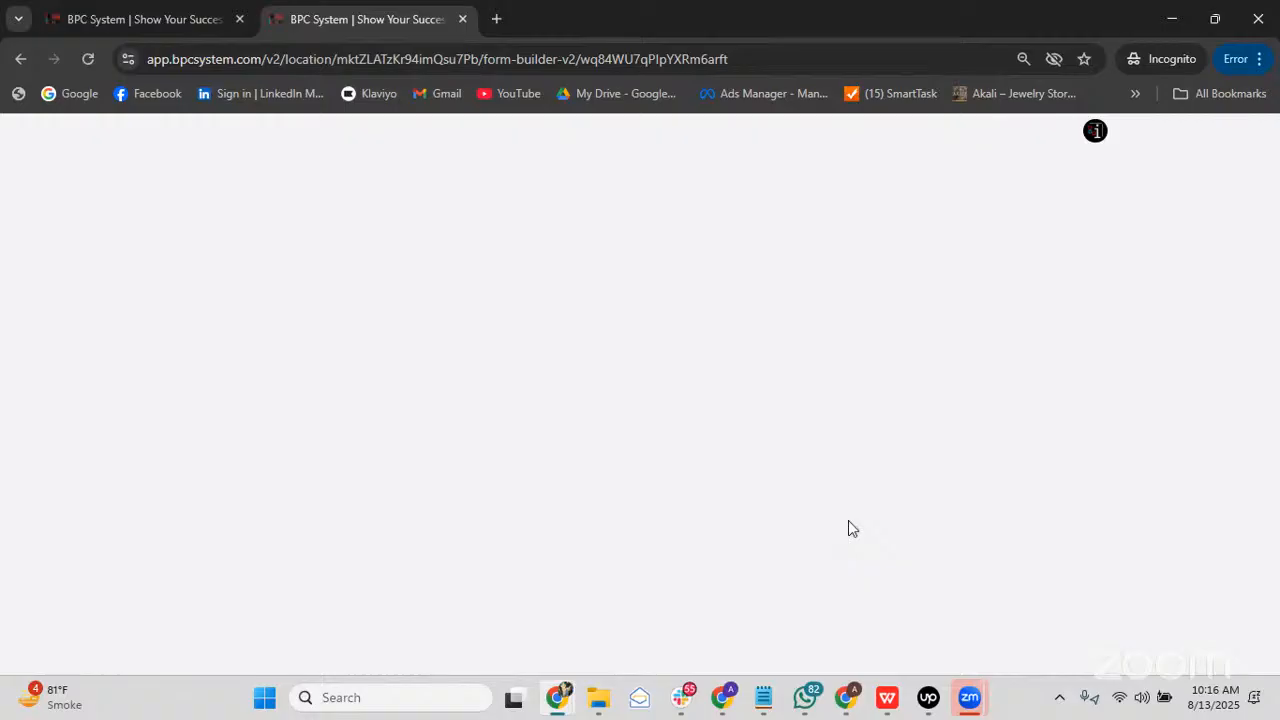
click(83, 67)
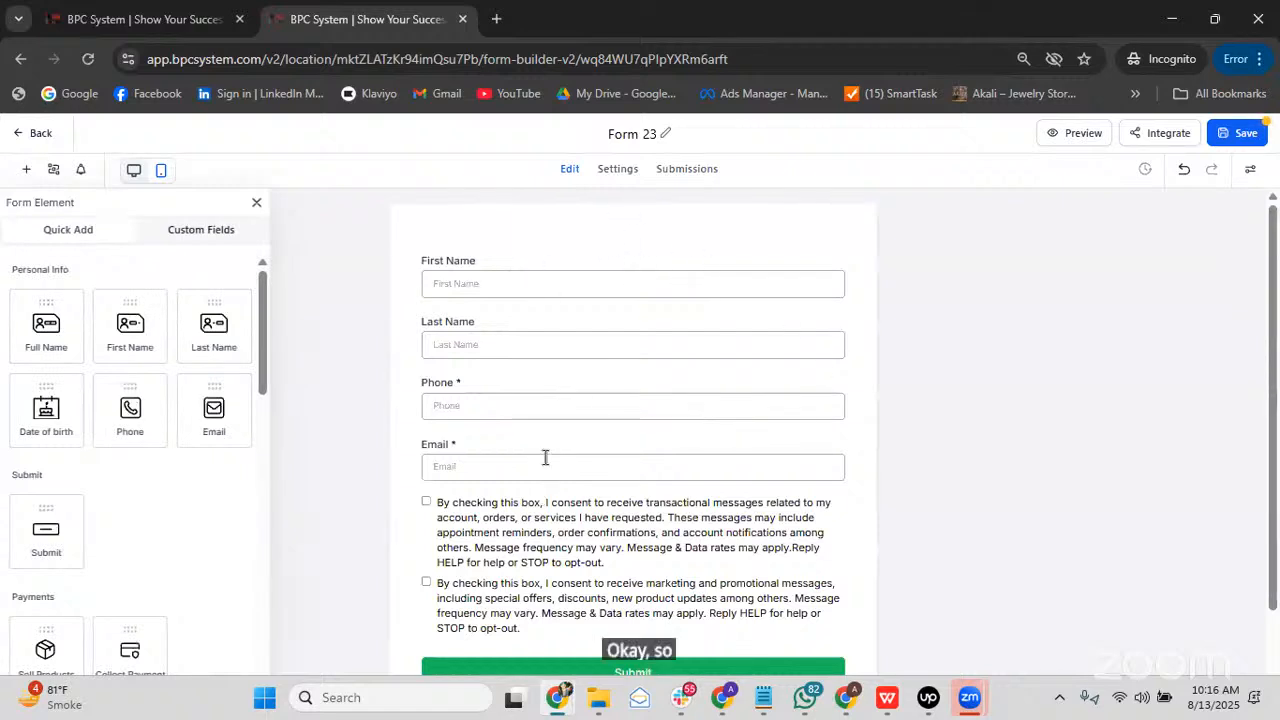
Step: Make the First Name field required and the Phone field not required in the new form
scroll(545, 457, down, 2)
scroll(455, 432, up, 2)
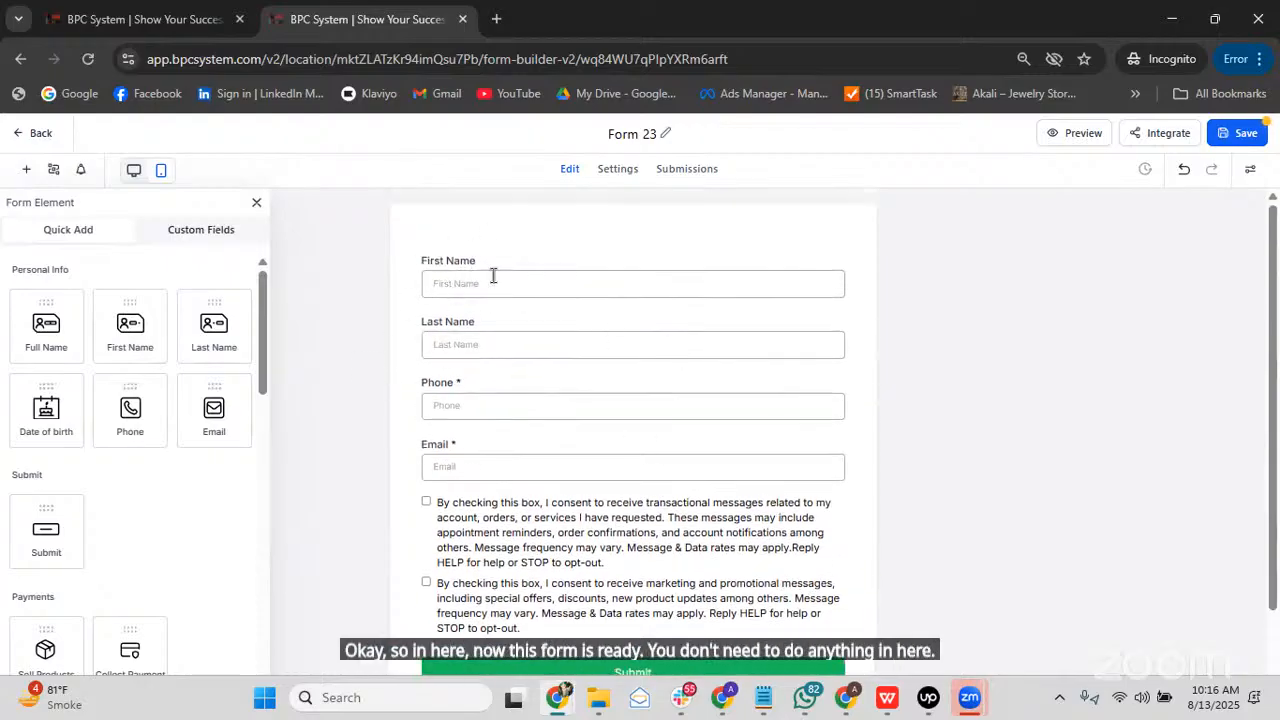
click(640, 284)
click(1029, 584)
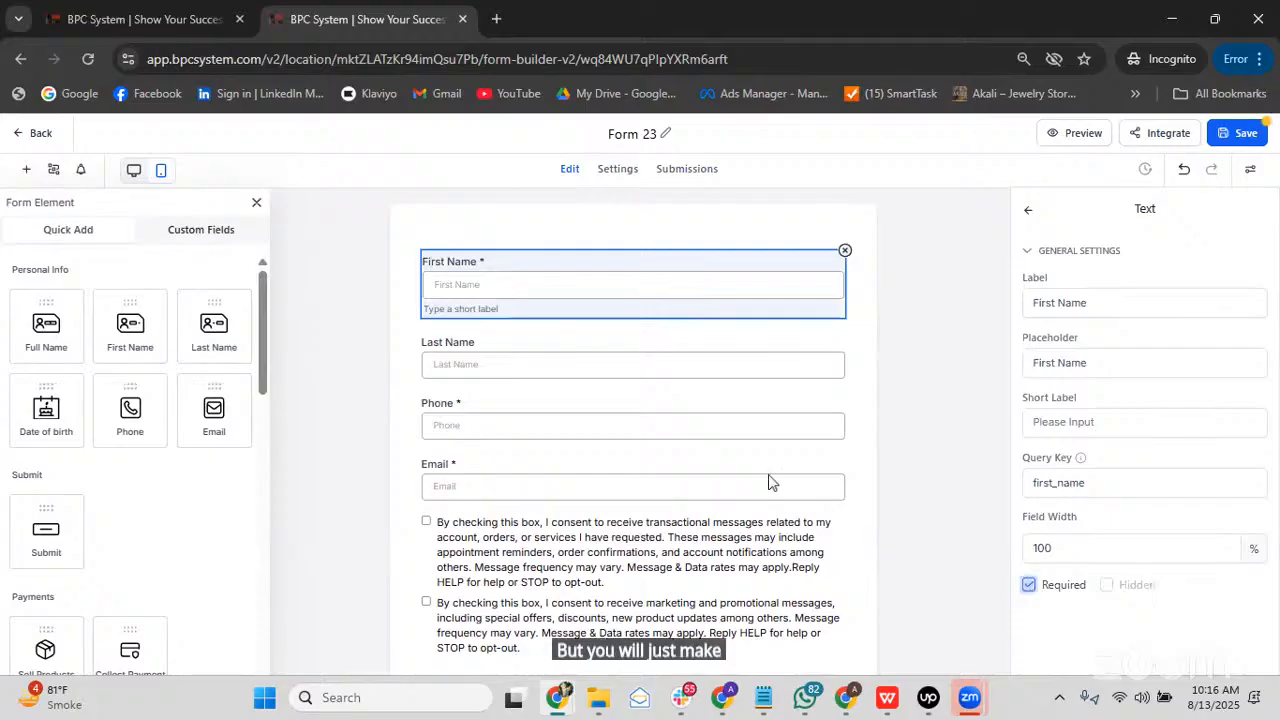
click(579, 403)
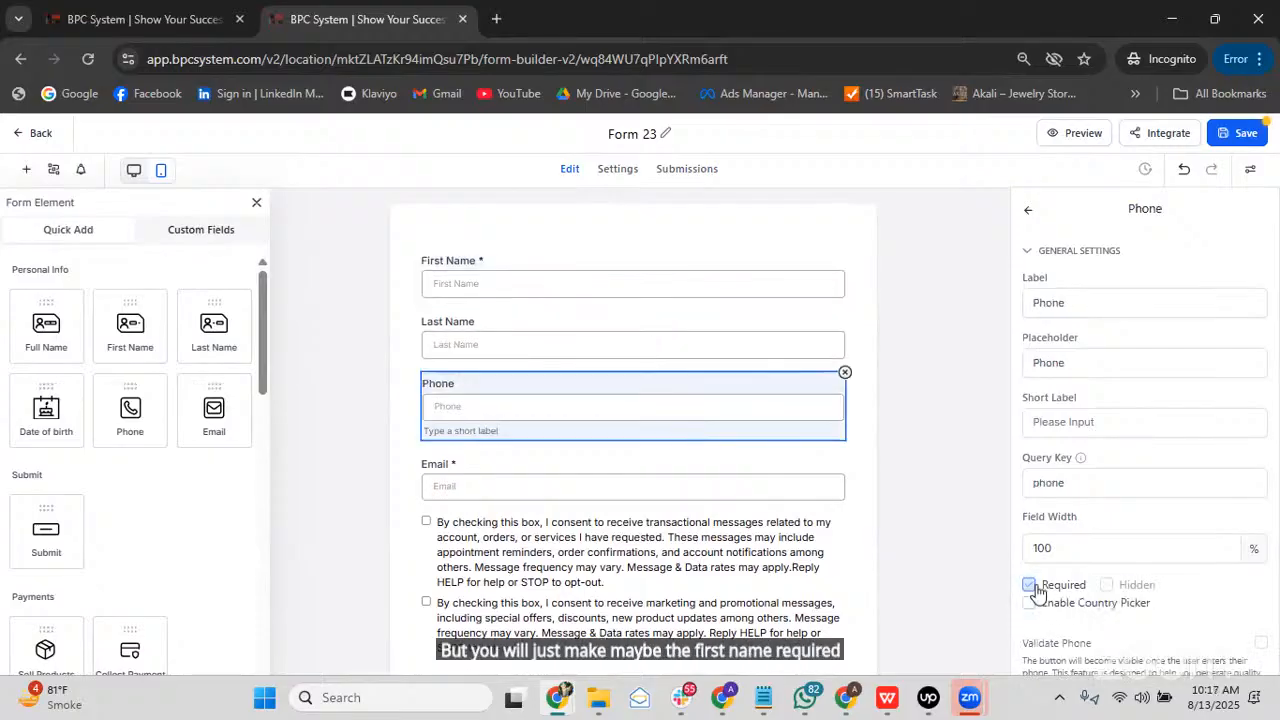
Step: Select the Privacy Policy and Terms of Service text below the Submit button and check where the Privacy Policy link leads
scroll(672, 418, down, 2)
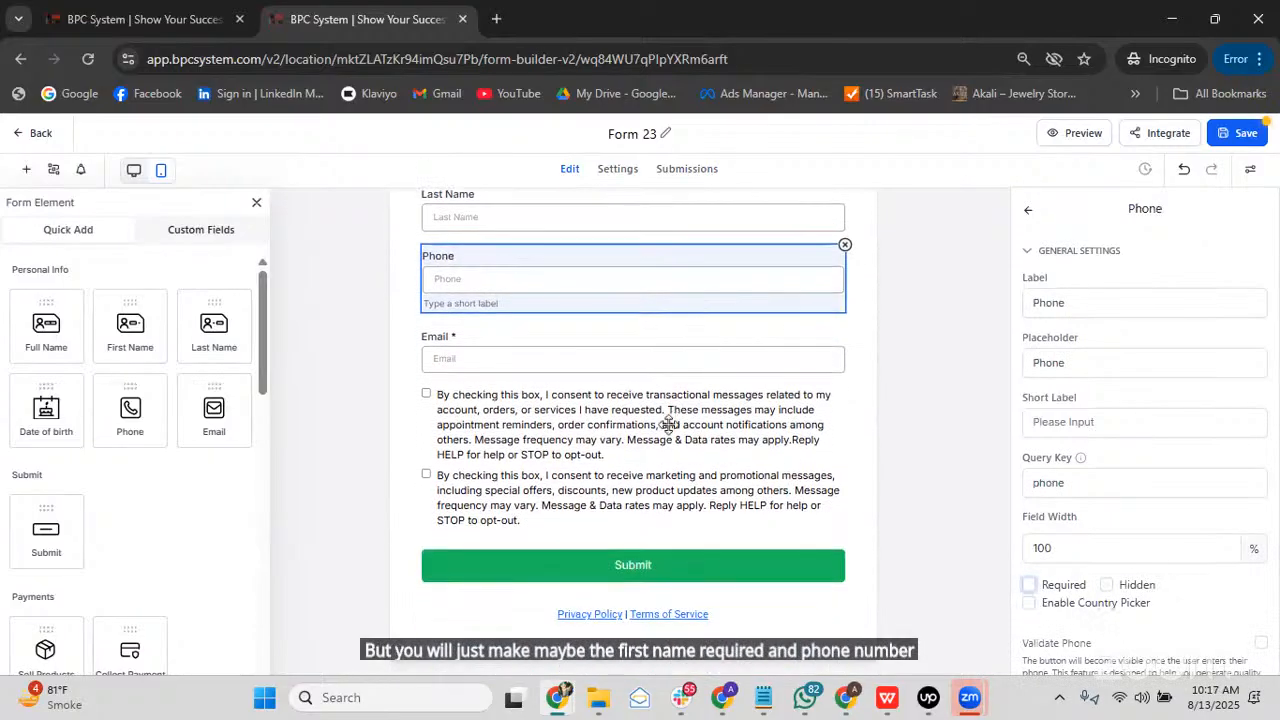
click(736, 612)
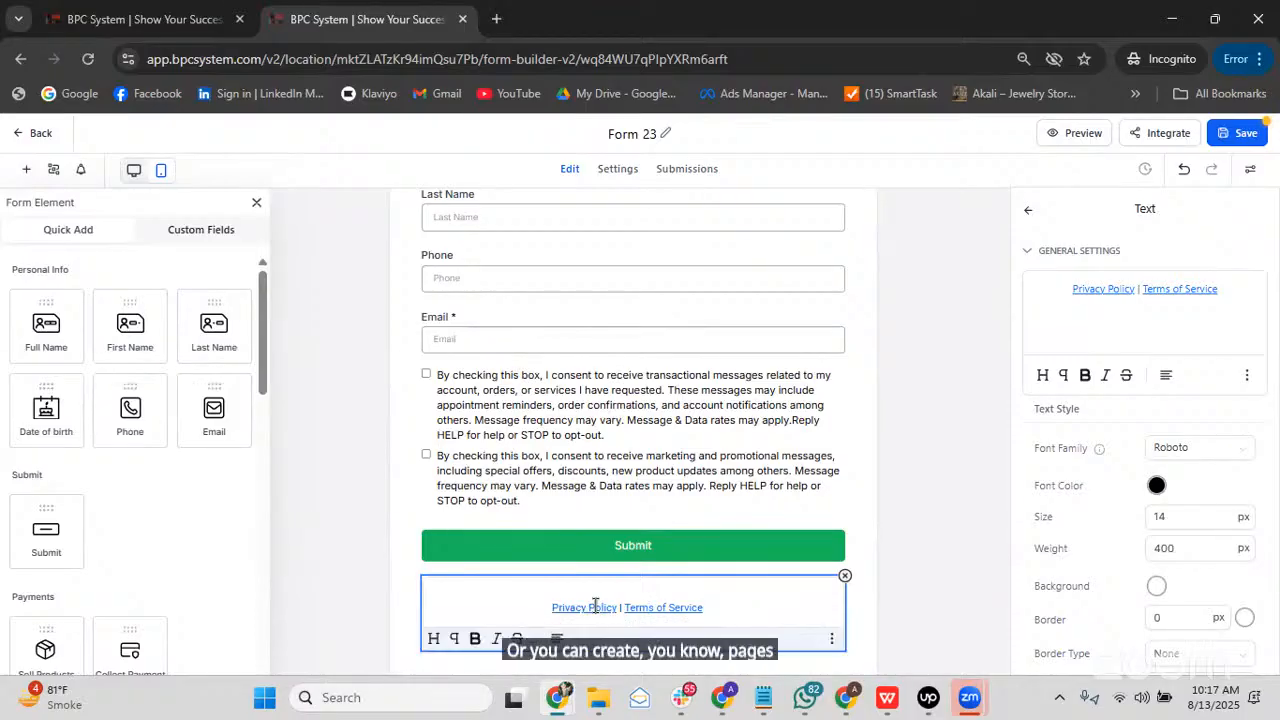
click(669, 607)
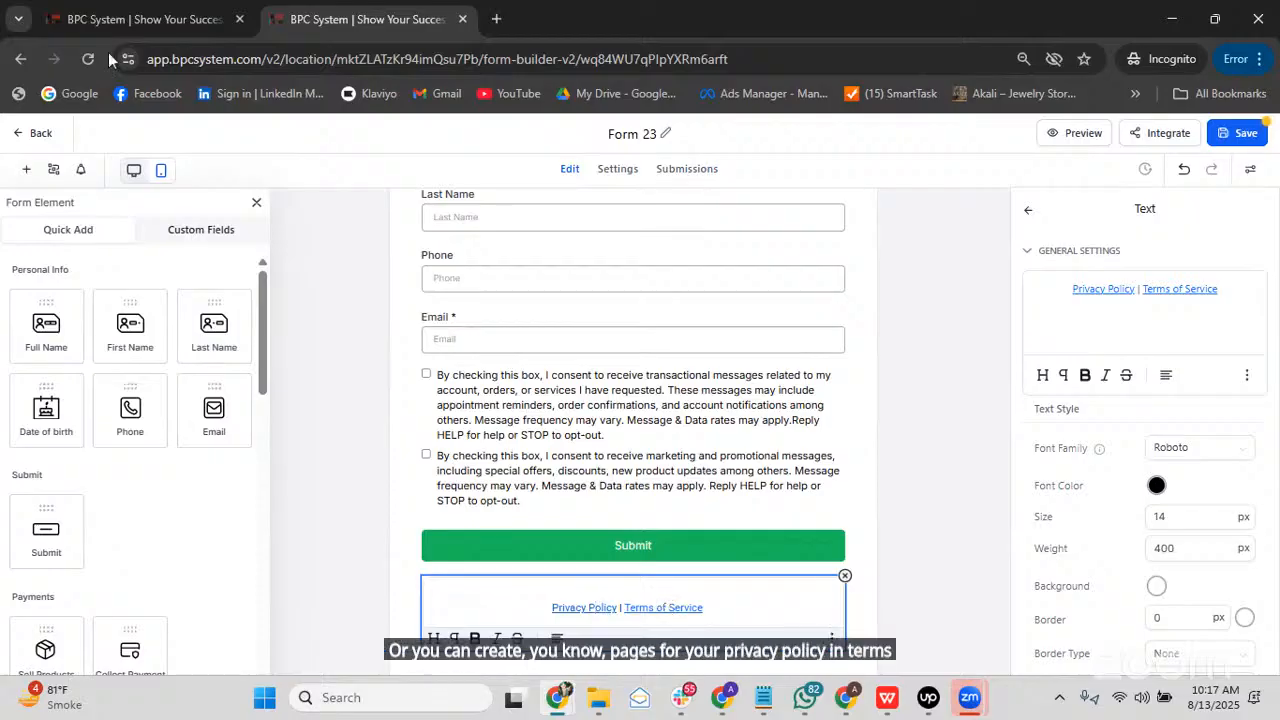
click(928, 496)
click(585, 612)
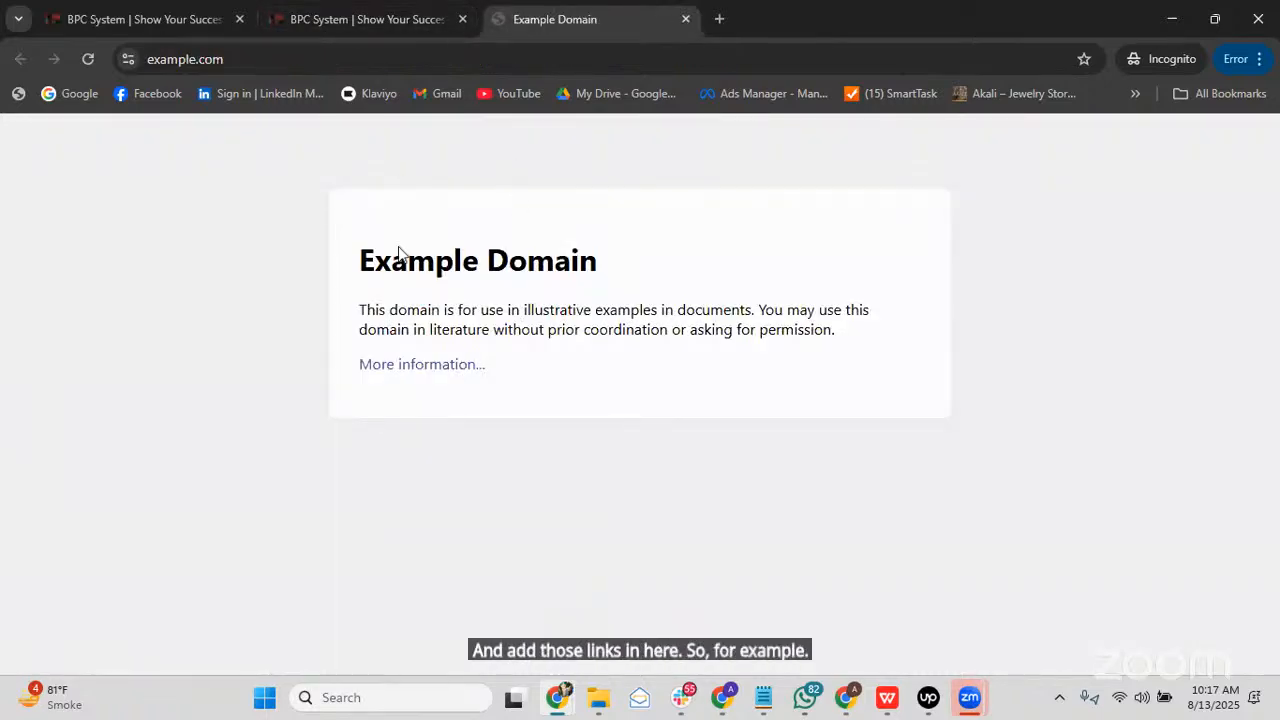
Step: Open the link settings of the Privacy Policy text below the form's Submit button and close them without replacing the URL
click(360, 19)
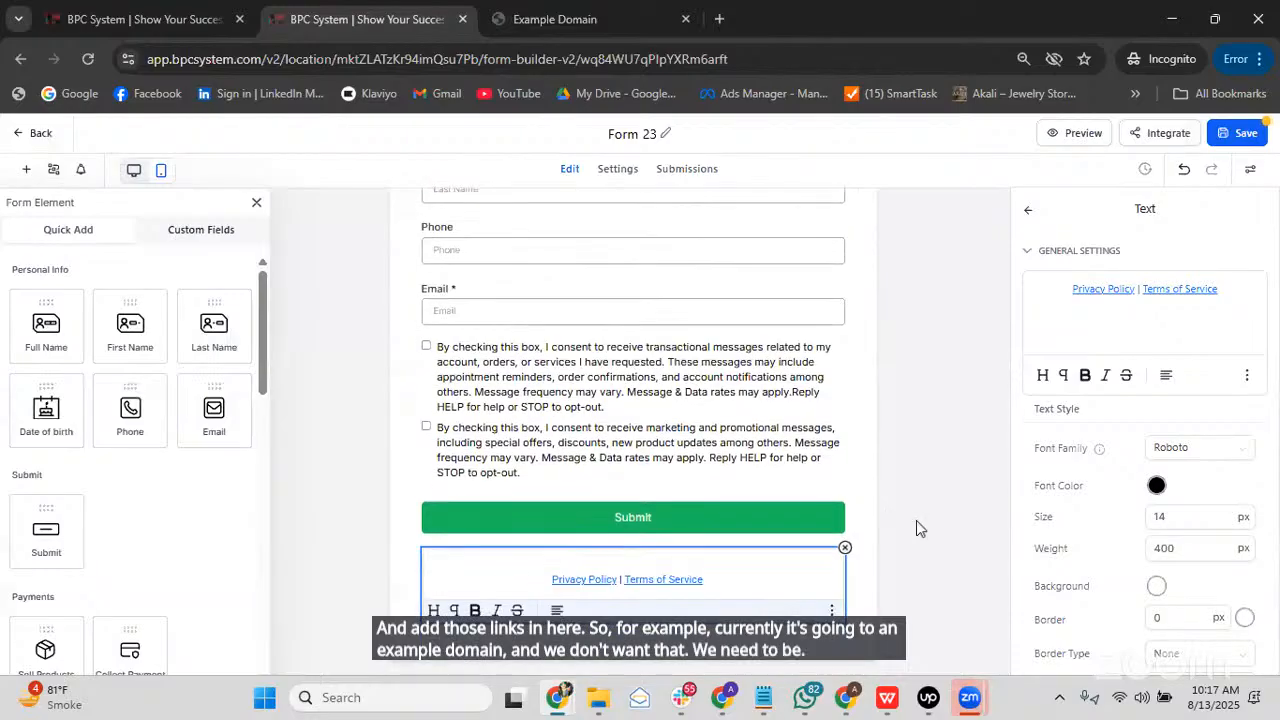
click(920, 535)
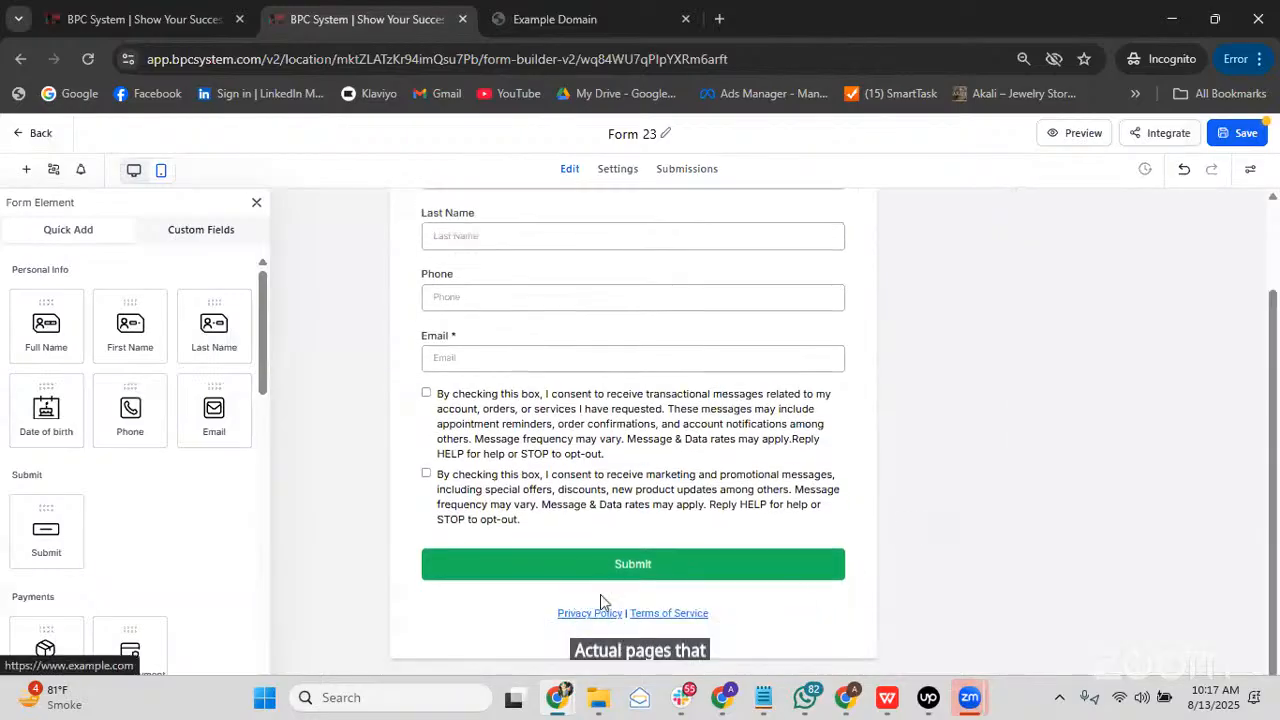
click(690, 614)
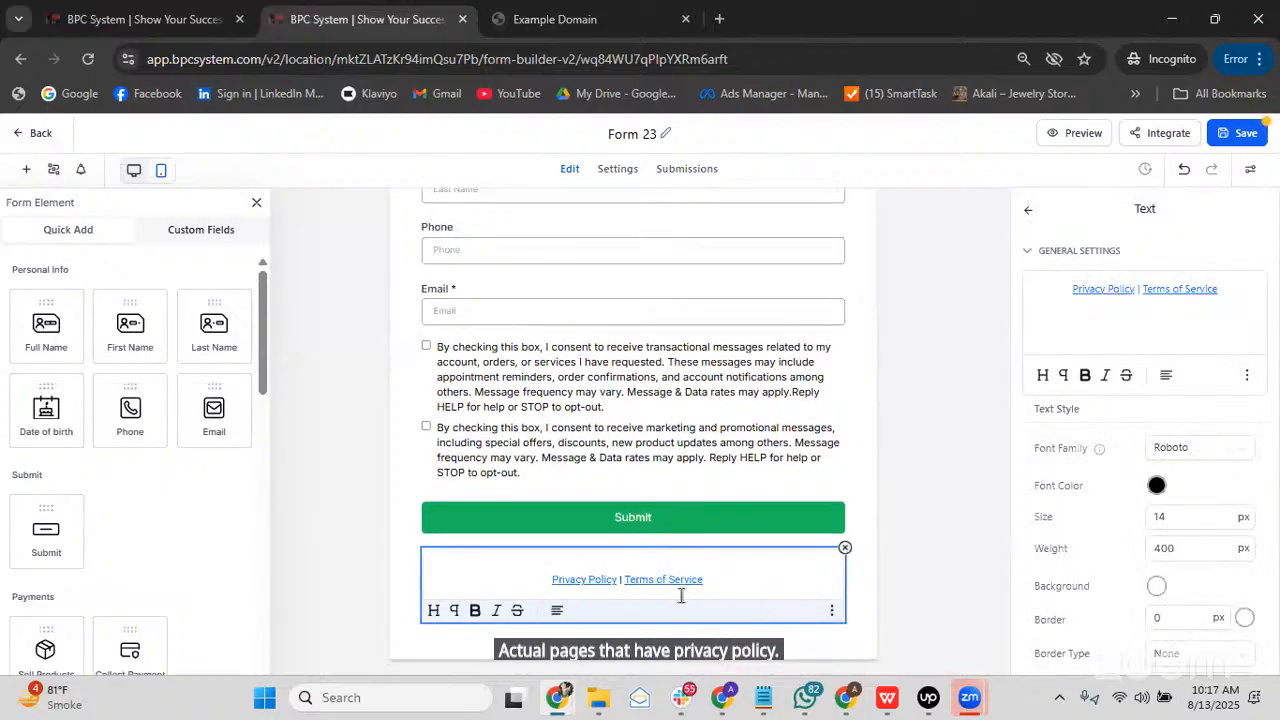
drag(1137, 288, 1073, 289)
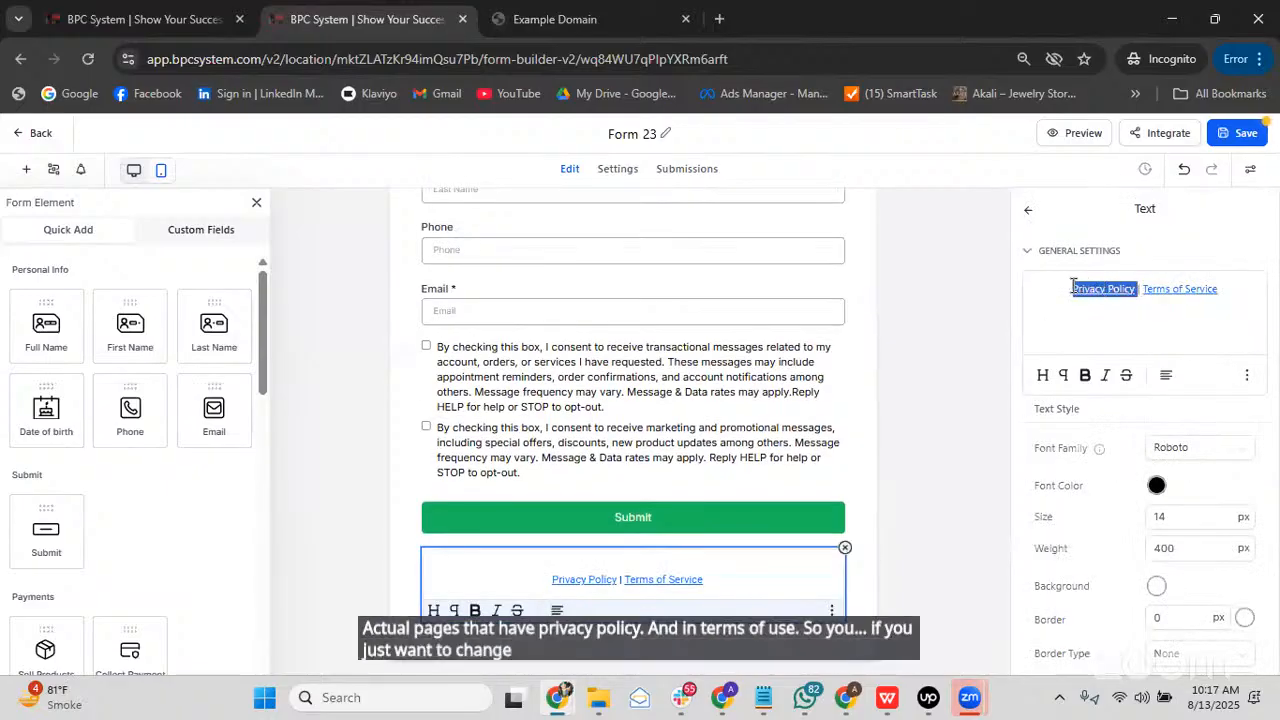
click(1245, 380)
click(1245, 325)
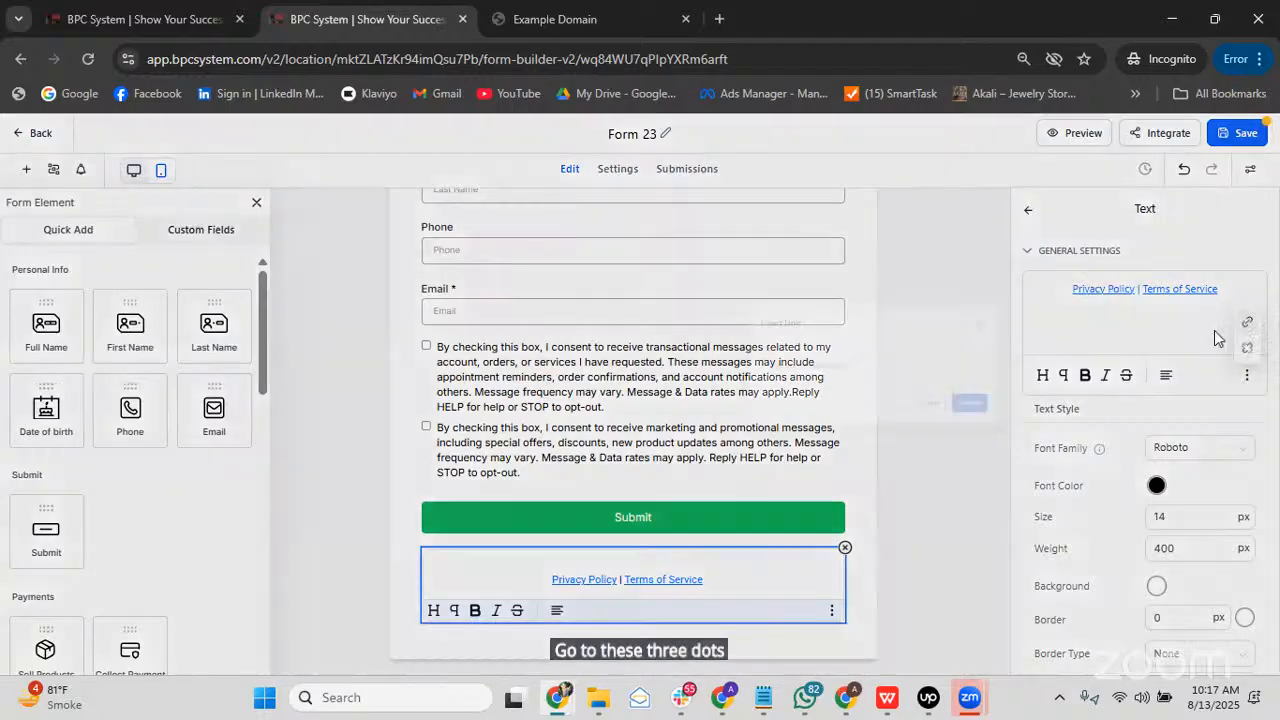
drag(683, 403, 466, 405)
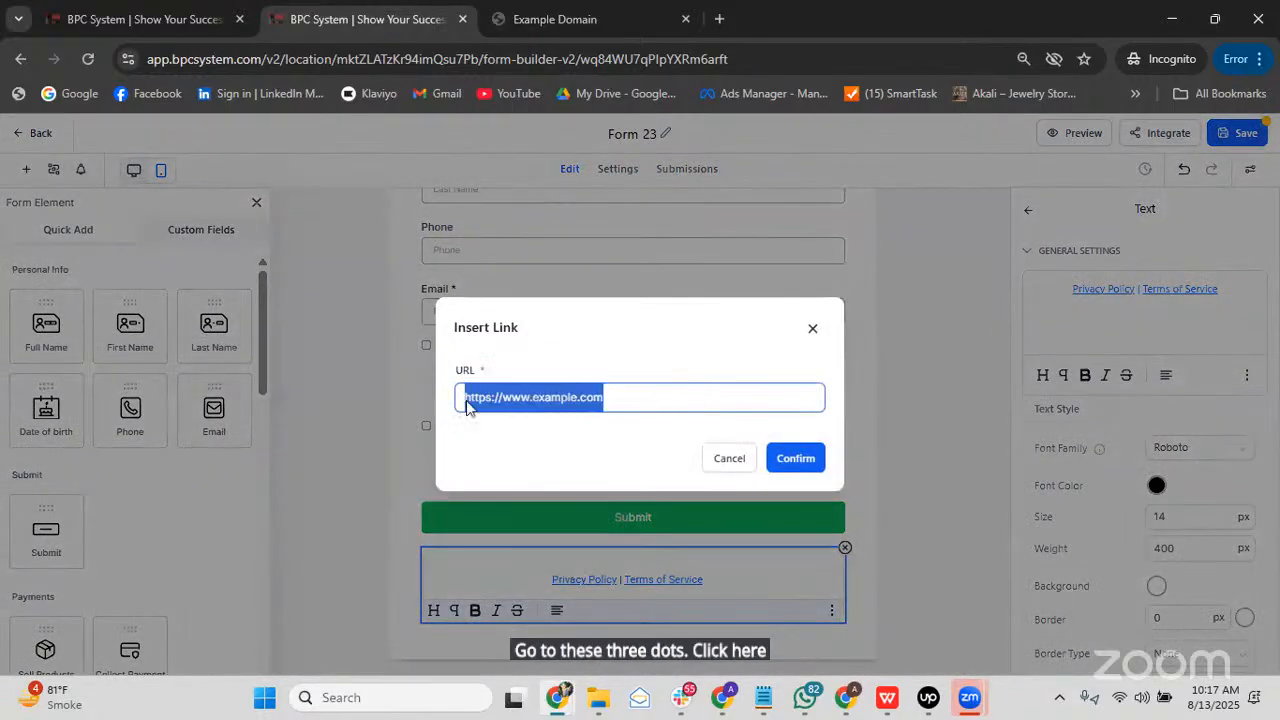
click(810, 336)
click(810, 337)
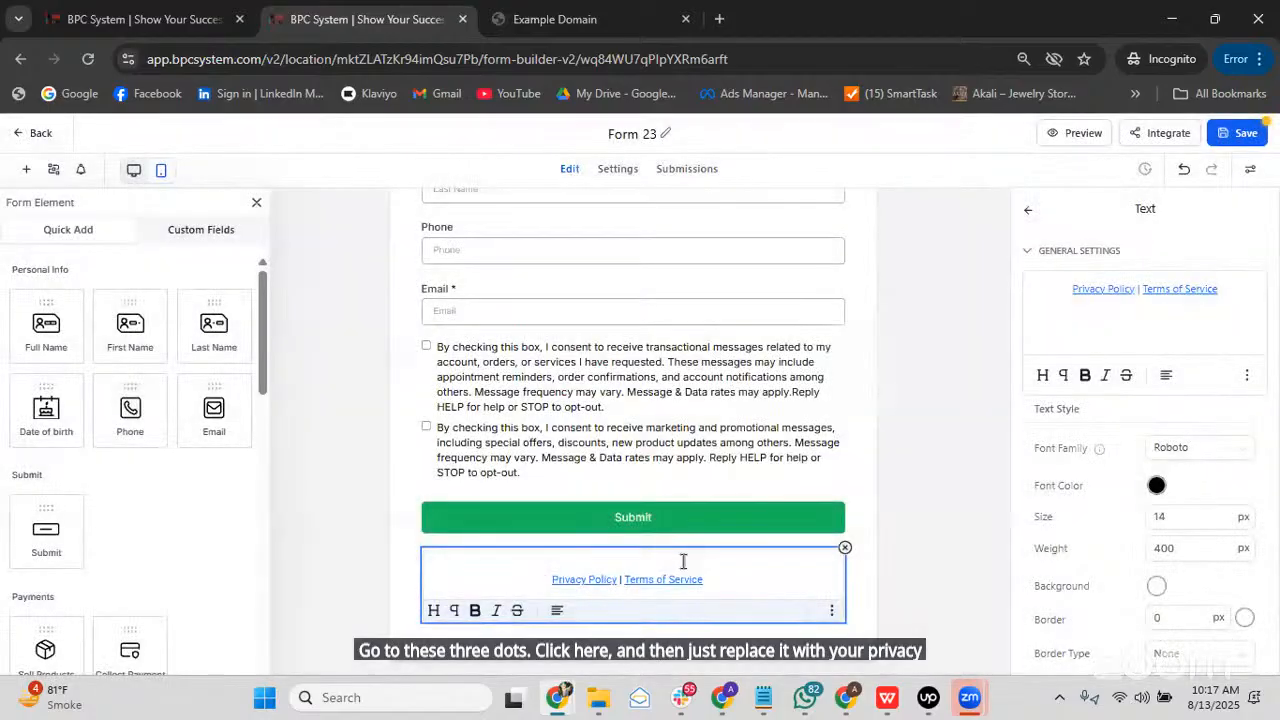
Step: Save the consent form and return to the forms overview
click(926, 449)
scroll(703, 444, up, 2)
scroll(703, 444, up, 1)
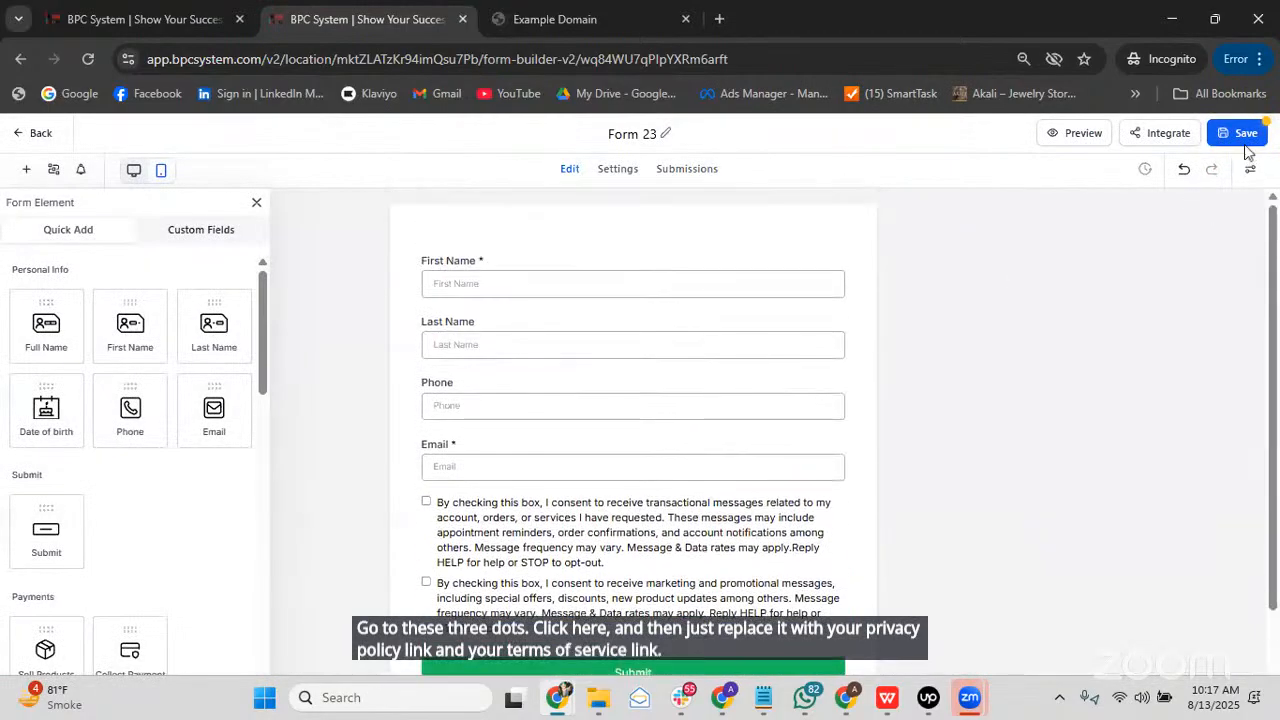
click(1246, 141)
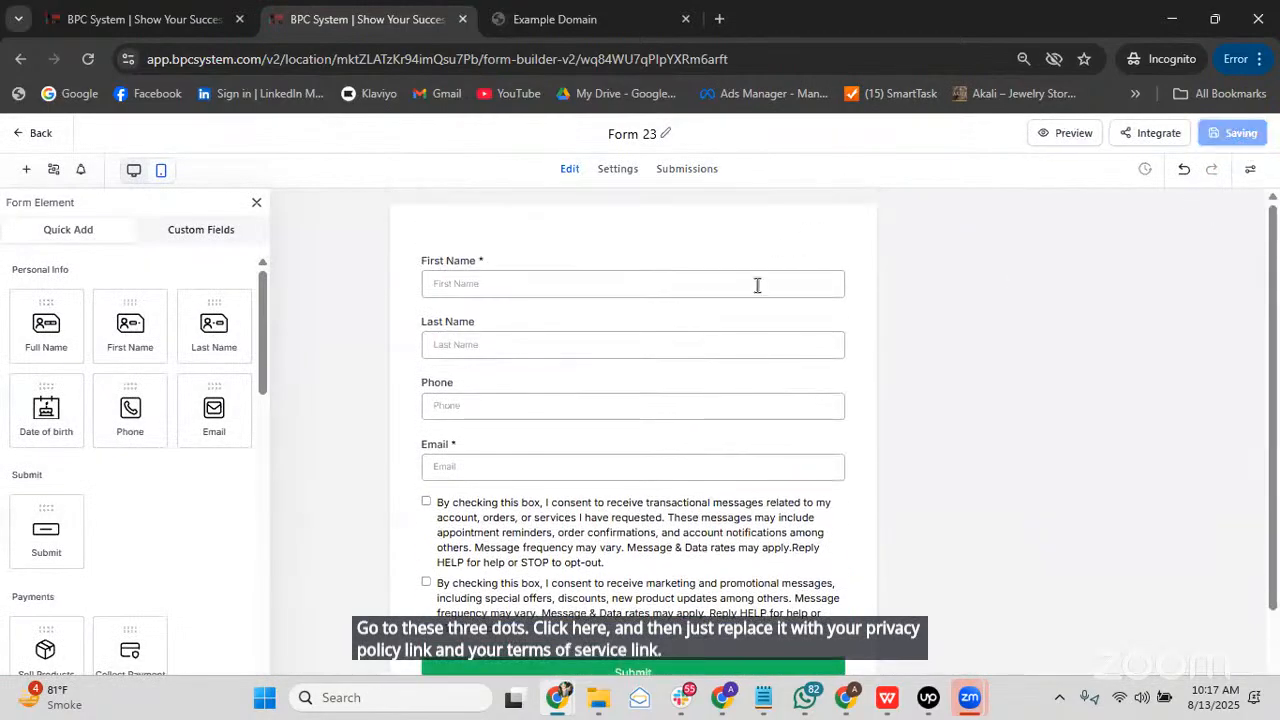
click(30, 140)
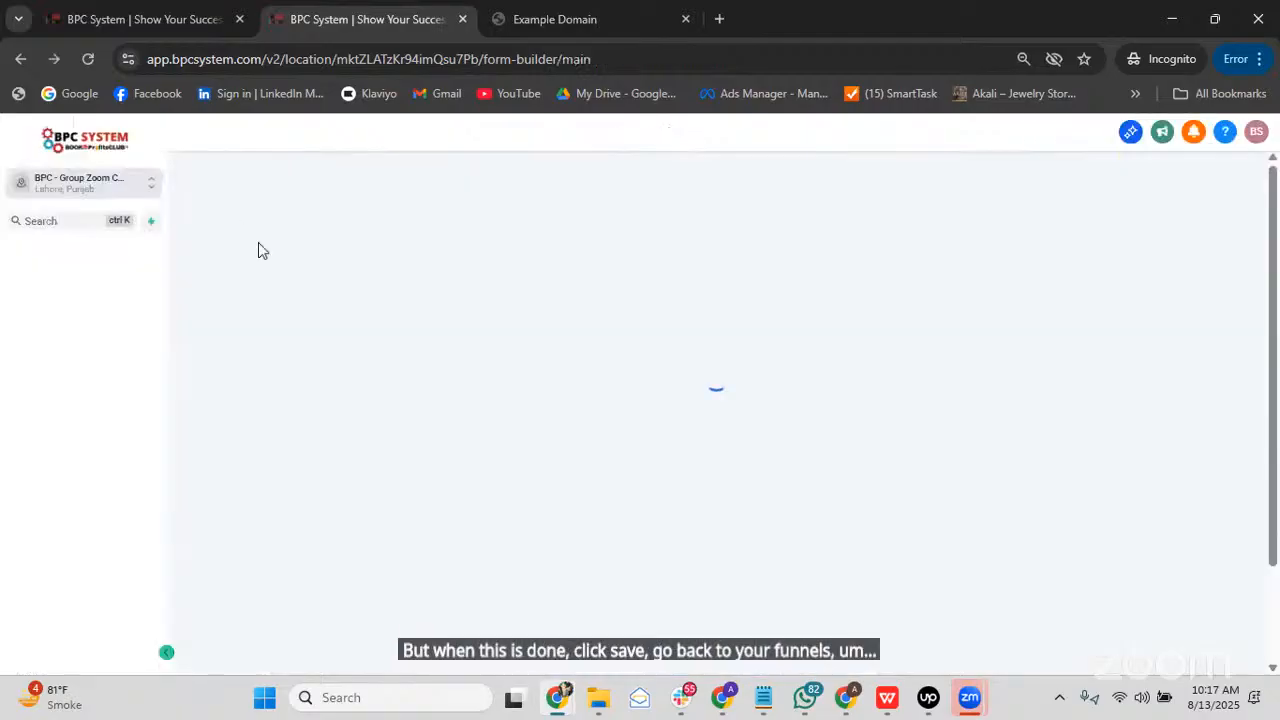
Step: Open the interiors funnel from the recent funnels and select its "for a2p" step
click(251, 163)
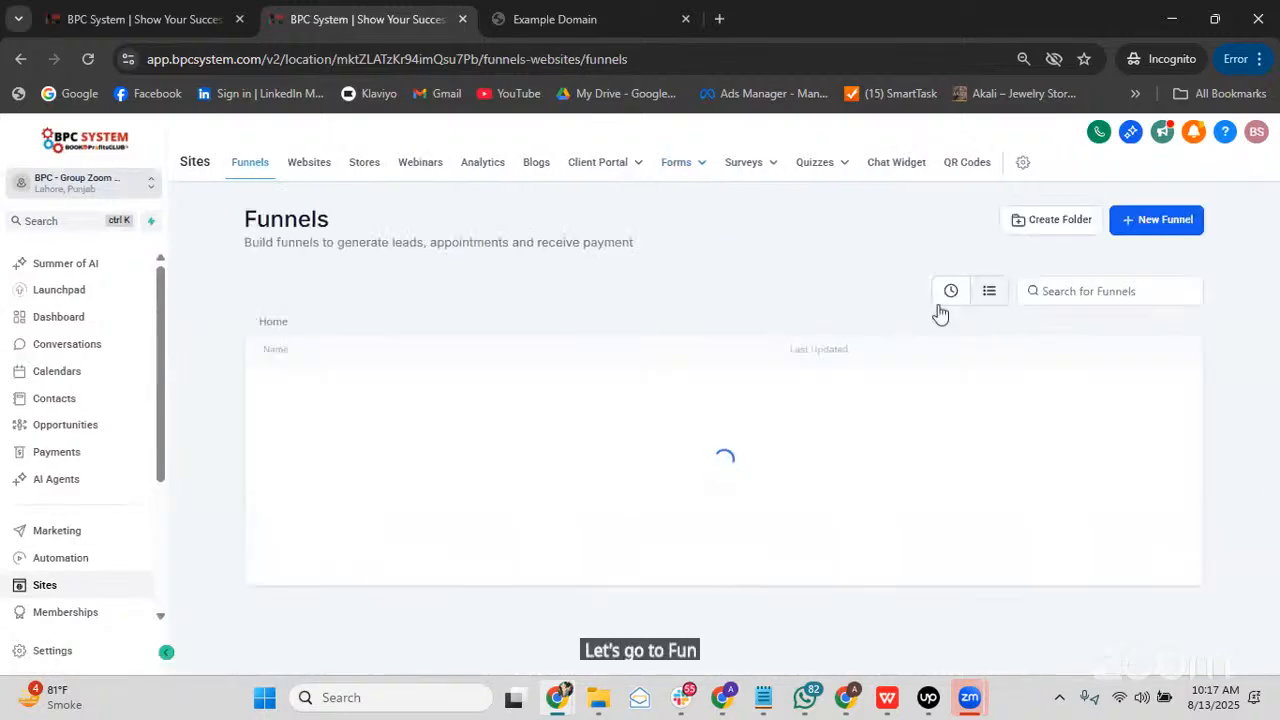
click(945, 296)
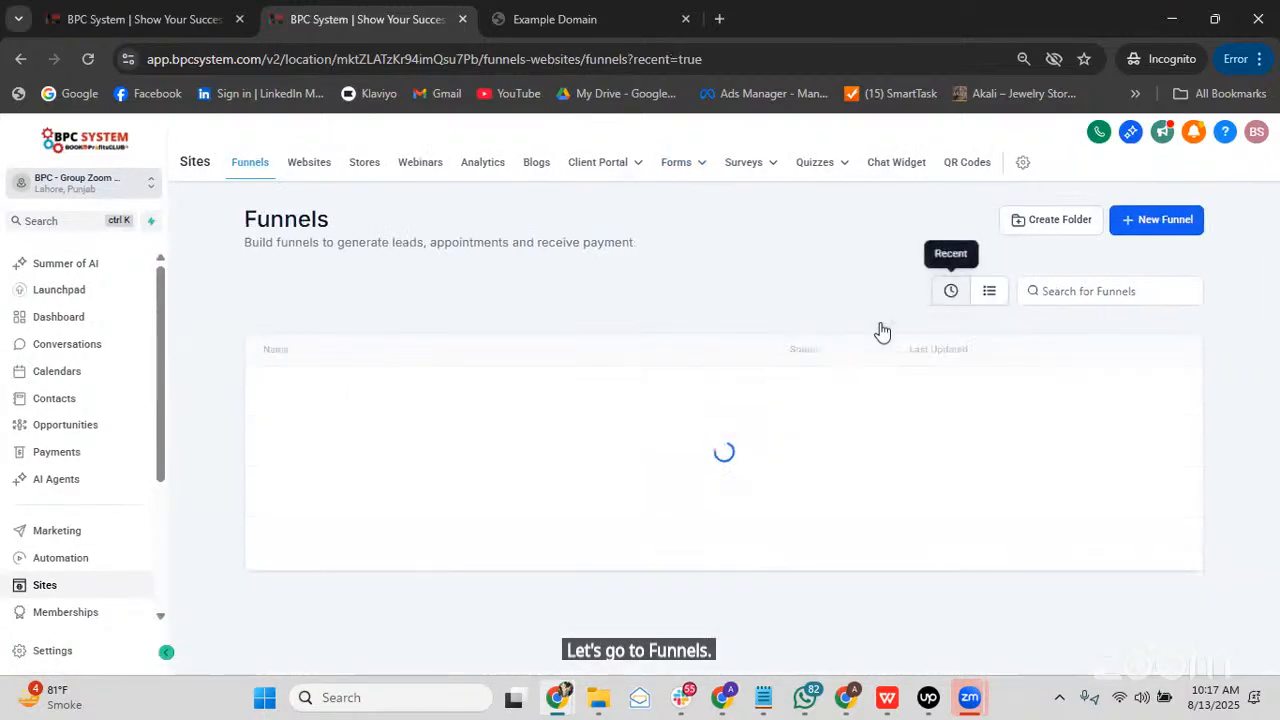
click(337, 398)
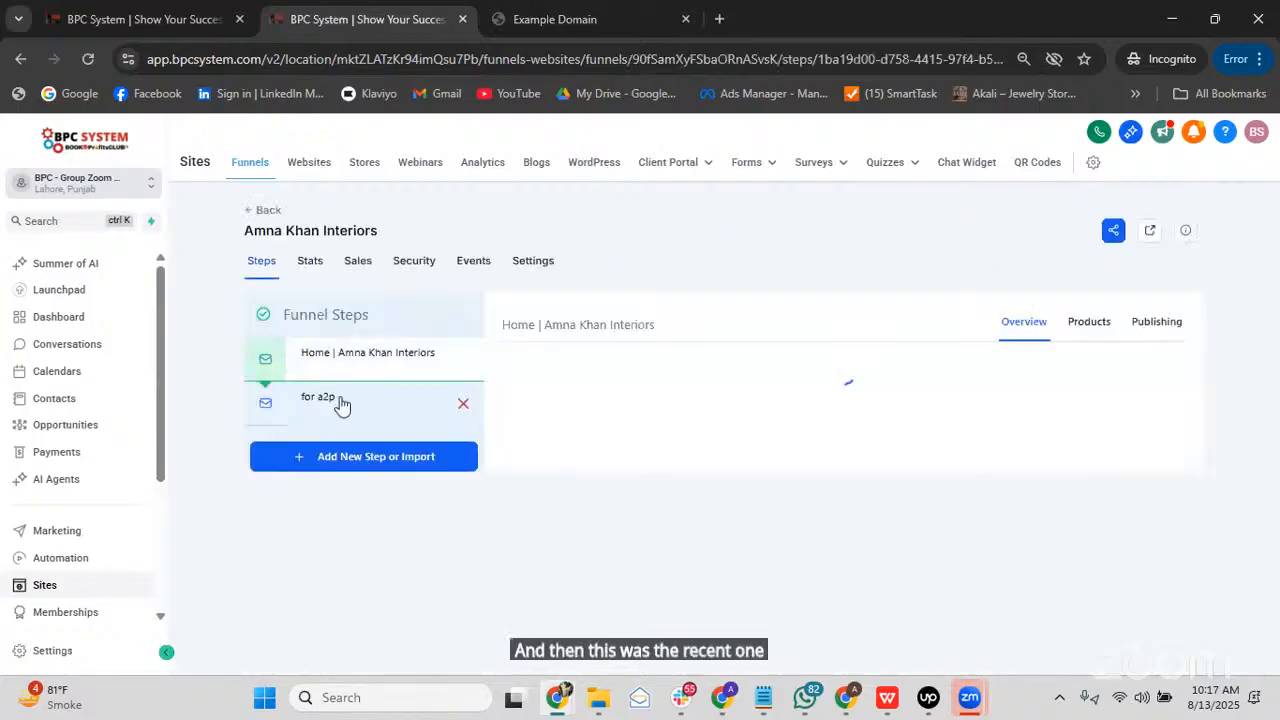
click(346, 400)
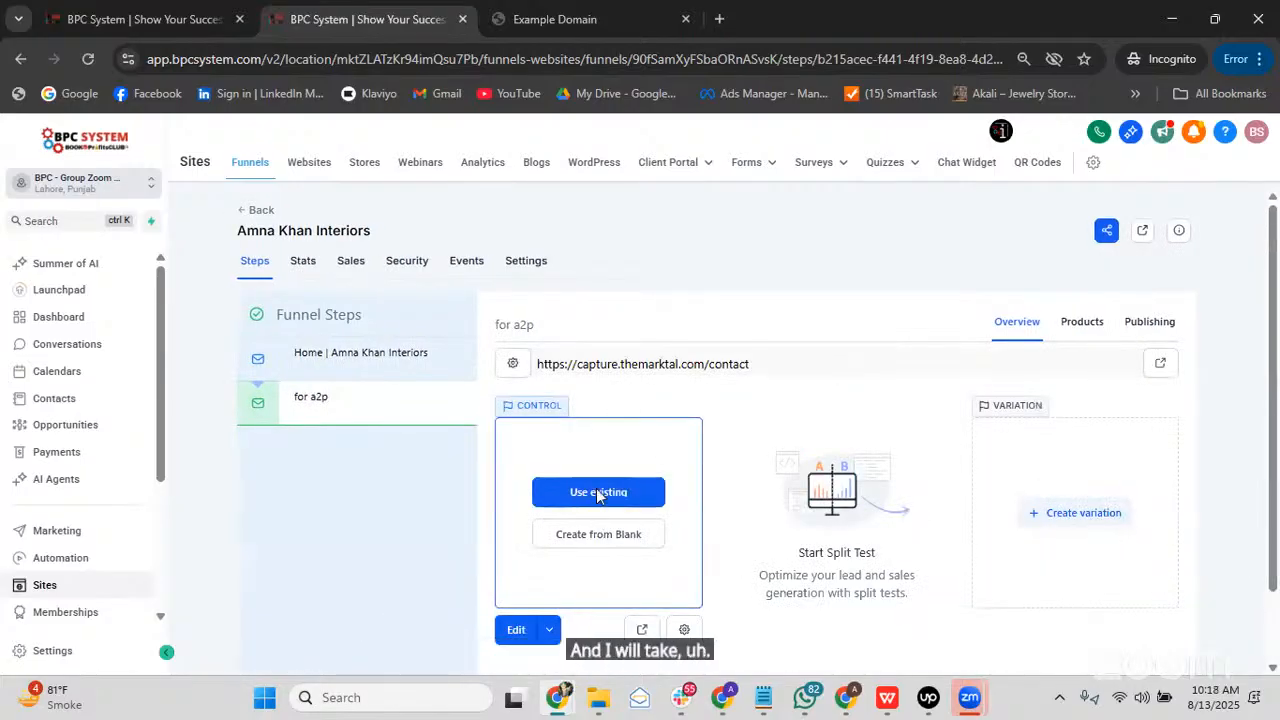
Step: Import the interiors funnel's existing Home page as the control page of the "for a2p" step
click(597, 492)
click(570, 400)
click(551, 432)
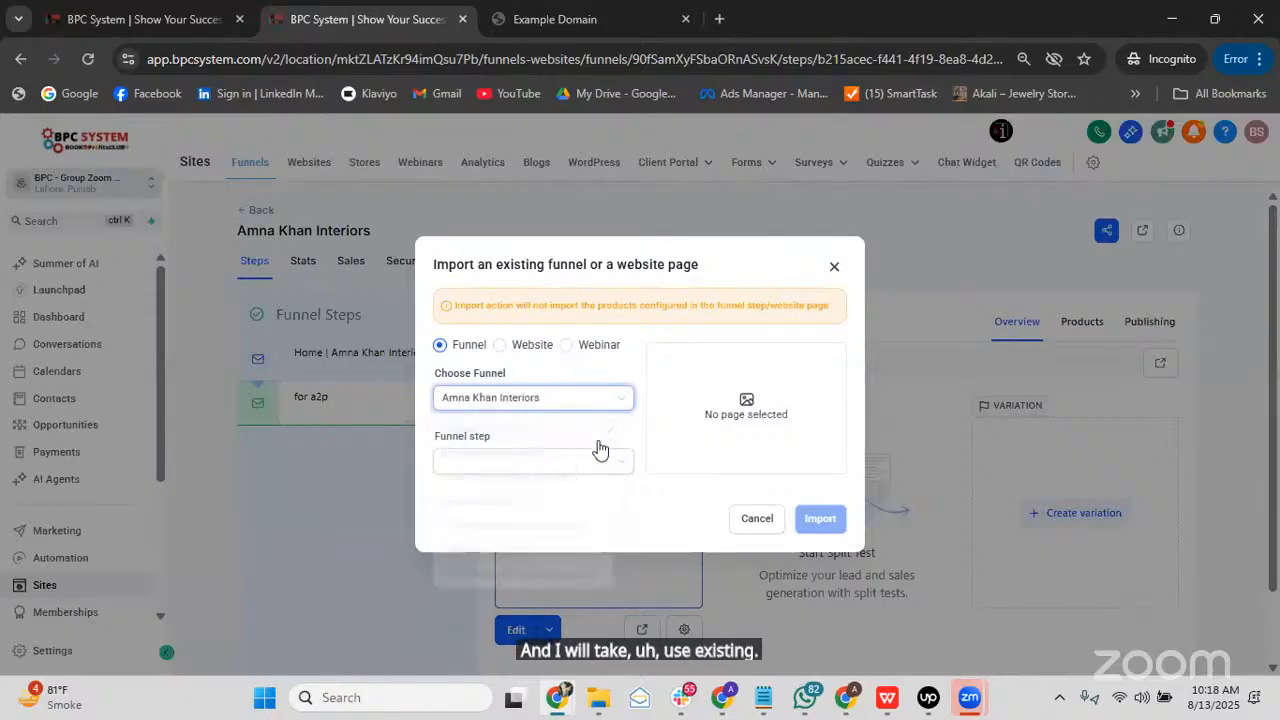
click(550, 466)
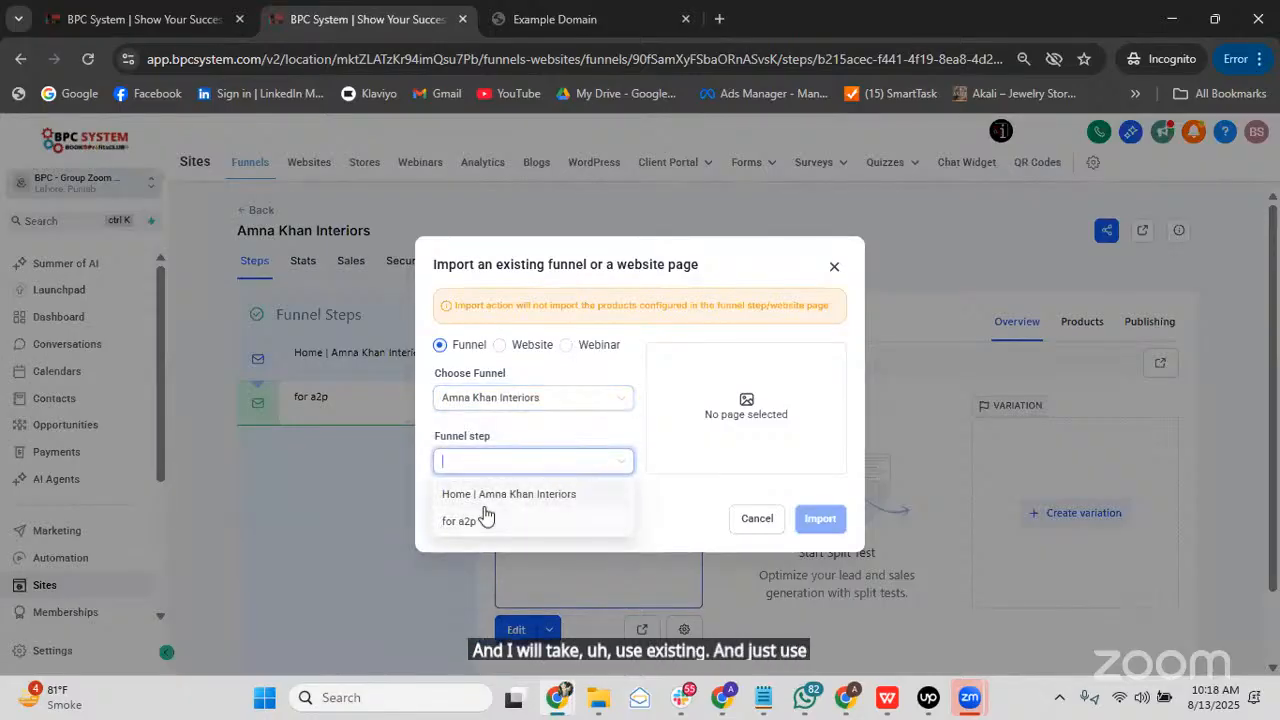
click(487, 496)
click(810, 528)
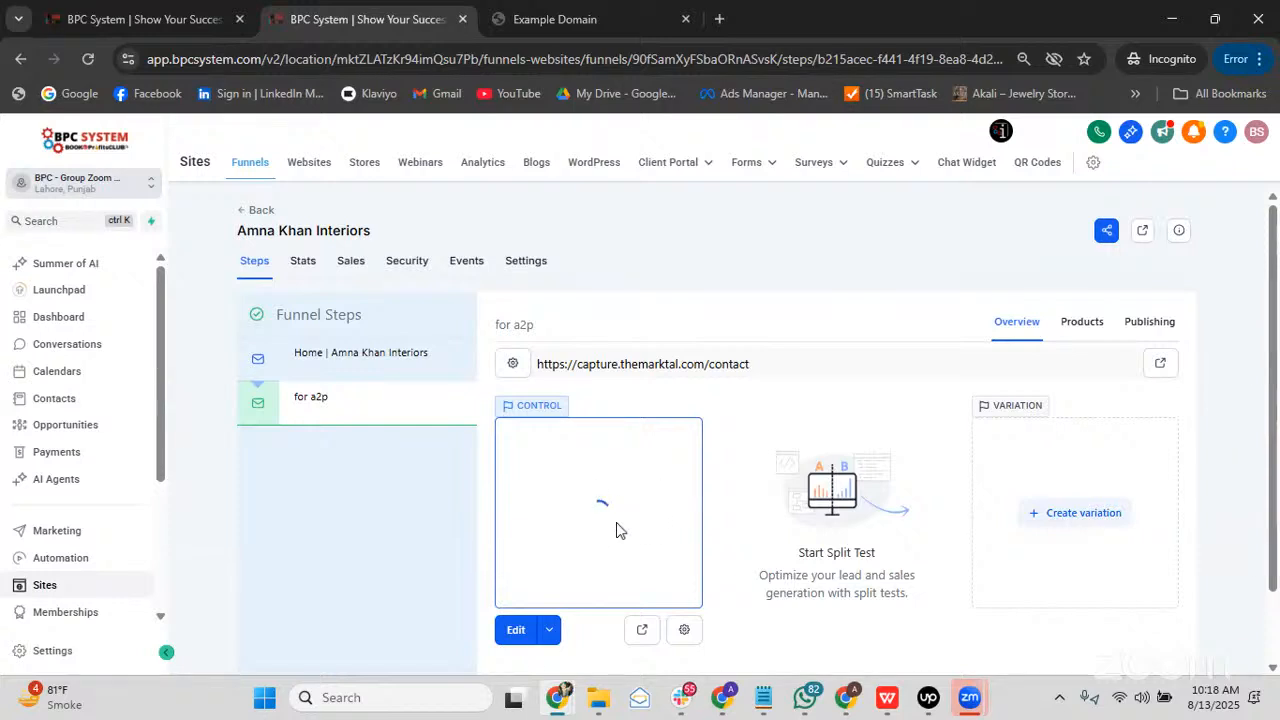
Step: Open the "for a2p" page for editing and select the existing form below the hero banner
click(518, 630)
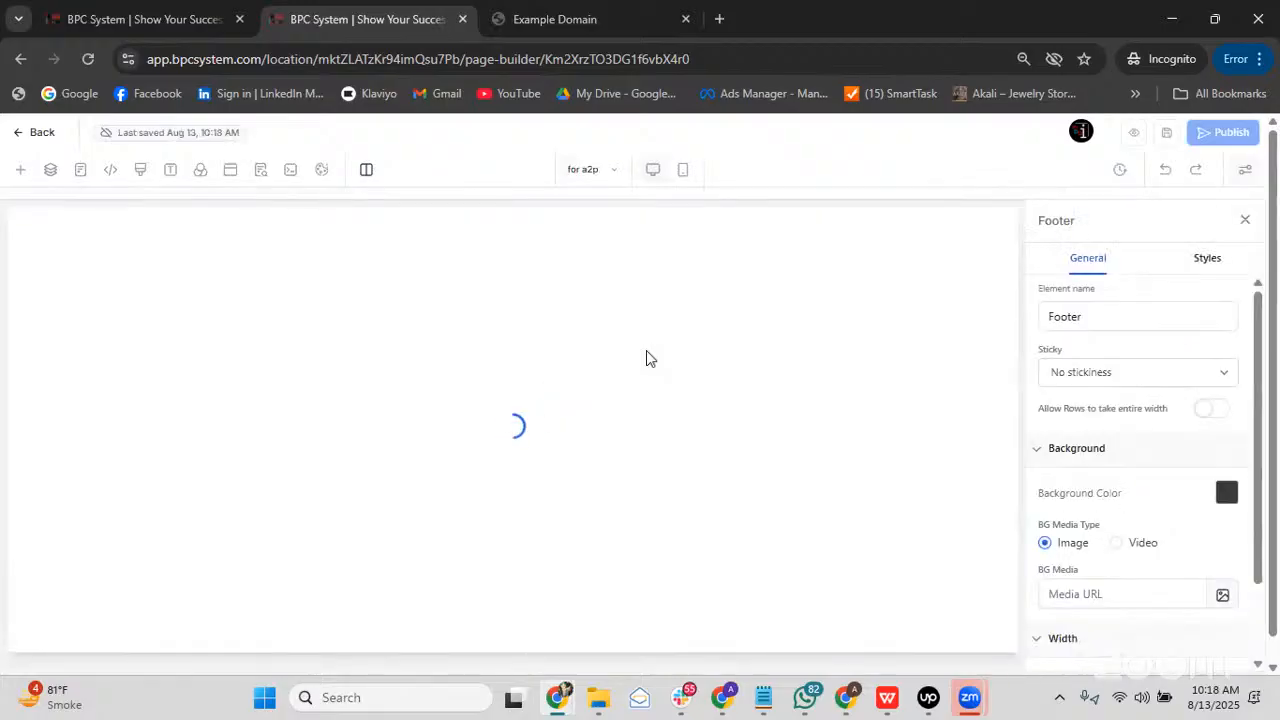
scroll(706, 360, down, 8)
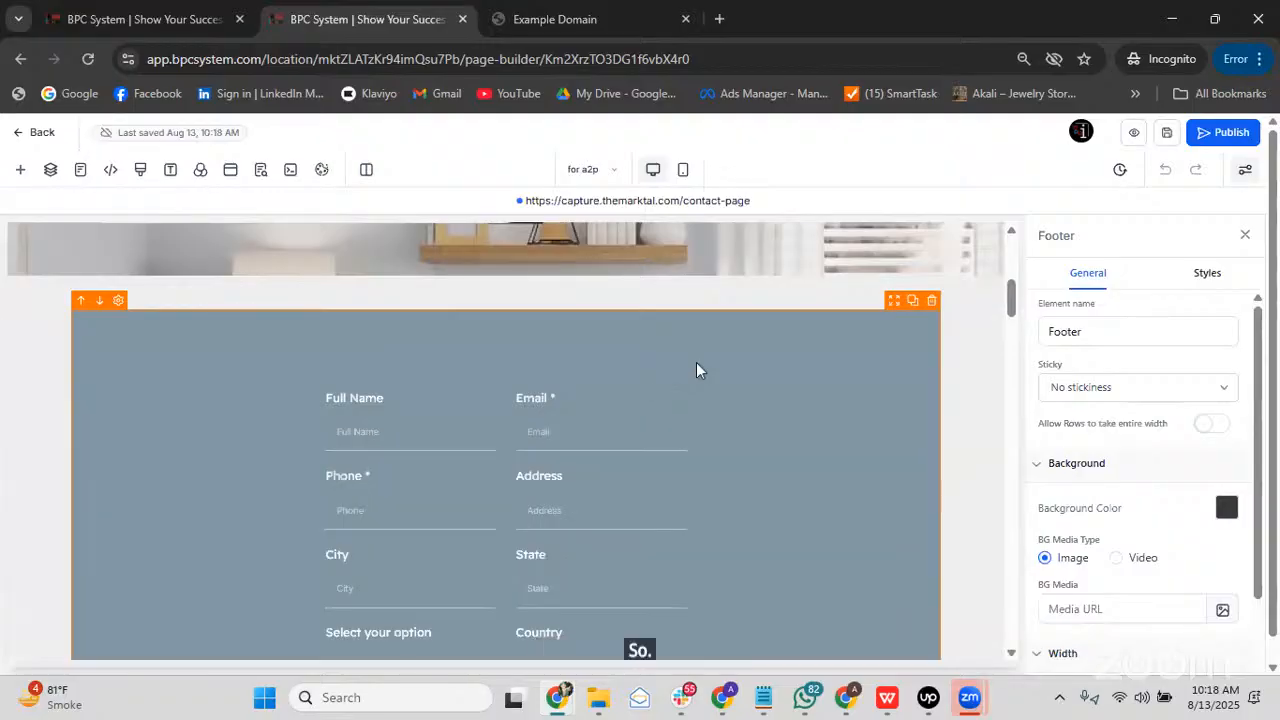
scroll(696, 363, down, 3)
scroll(748, 436, up, 5)
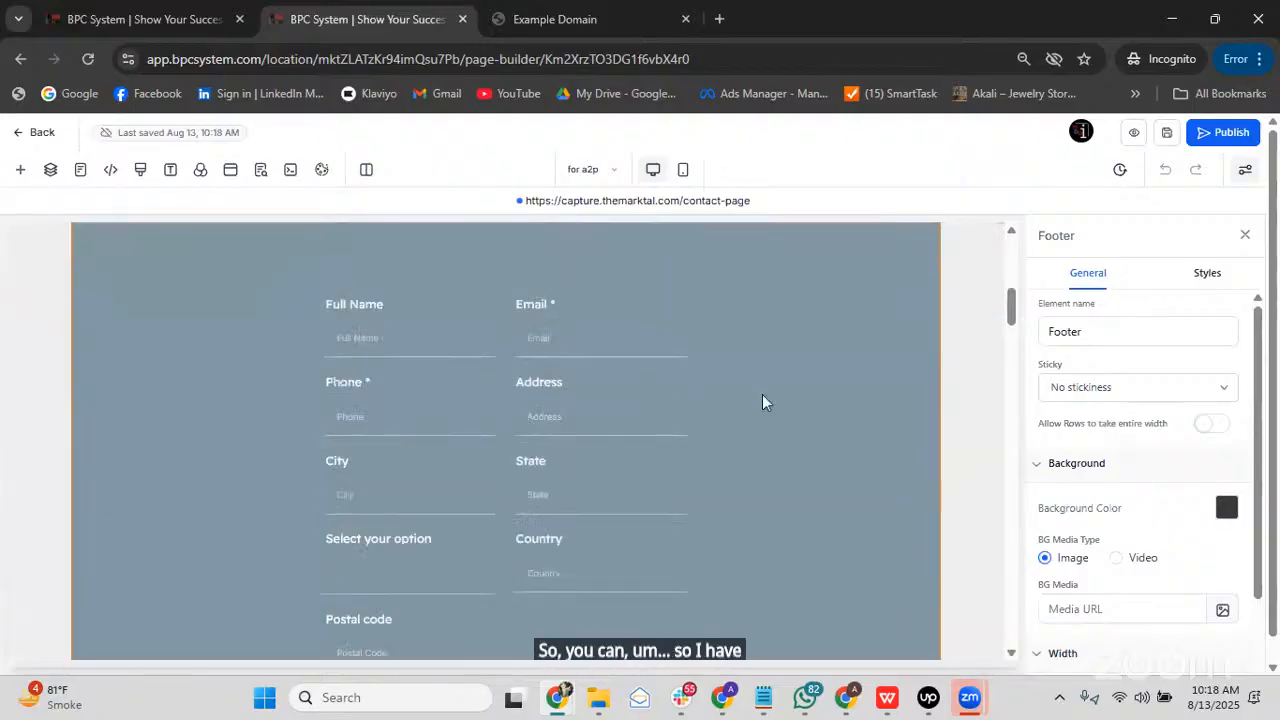
scroll(490, 440, down, 2)
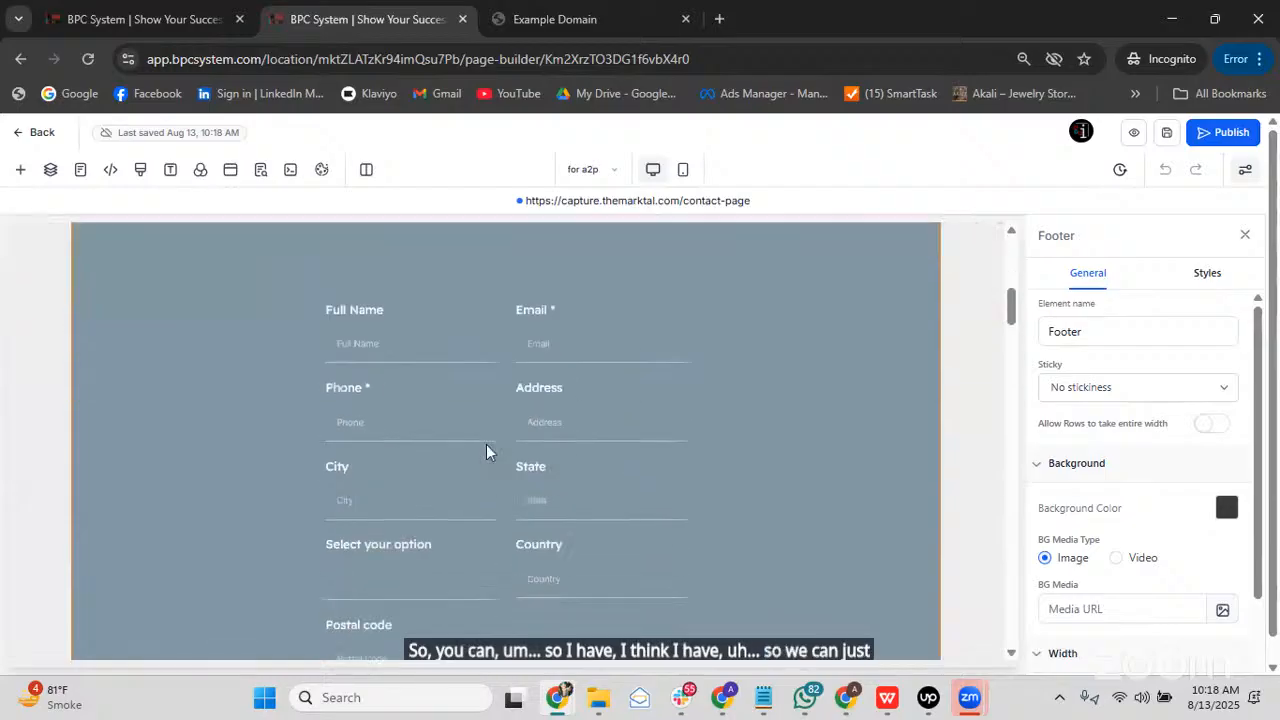
scroll(628, 398, up, 2)
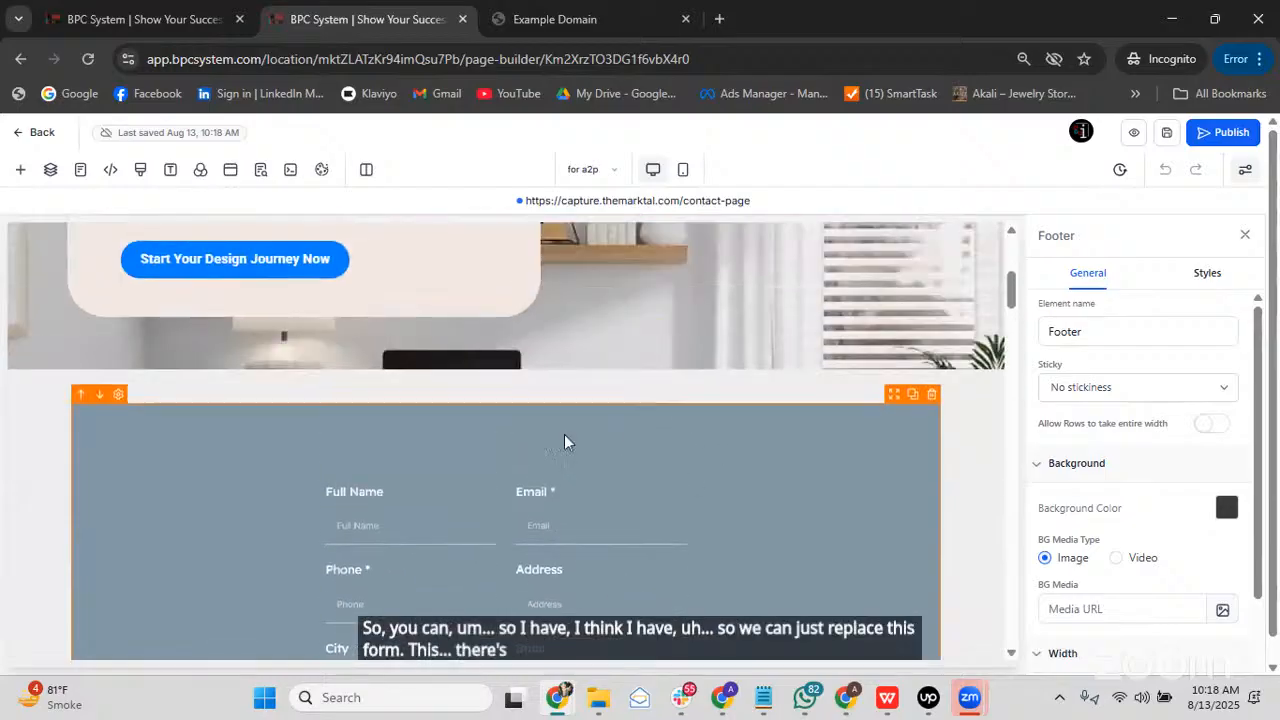
click(474, 485)
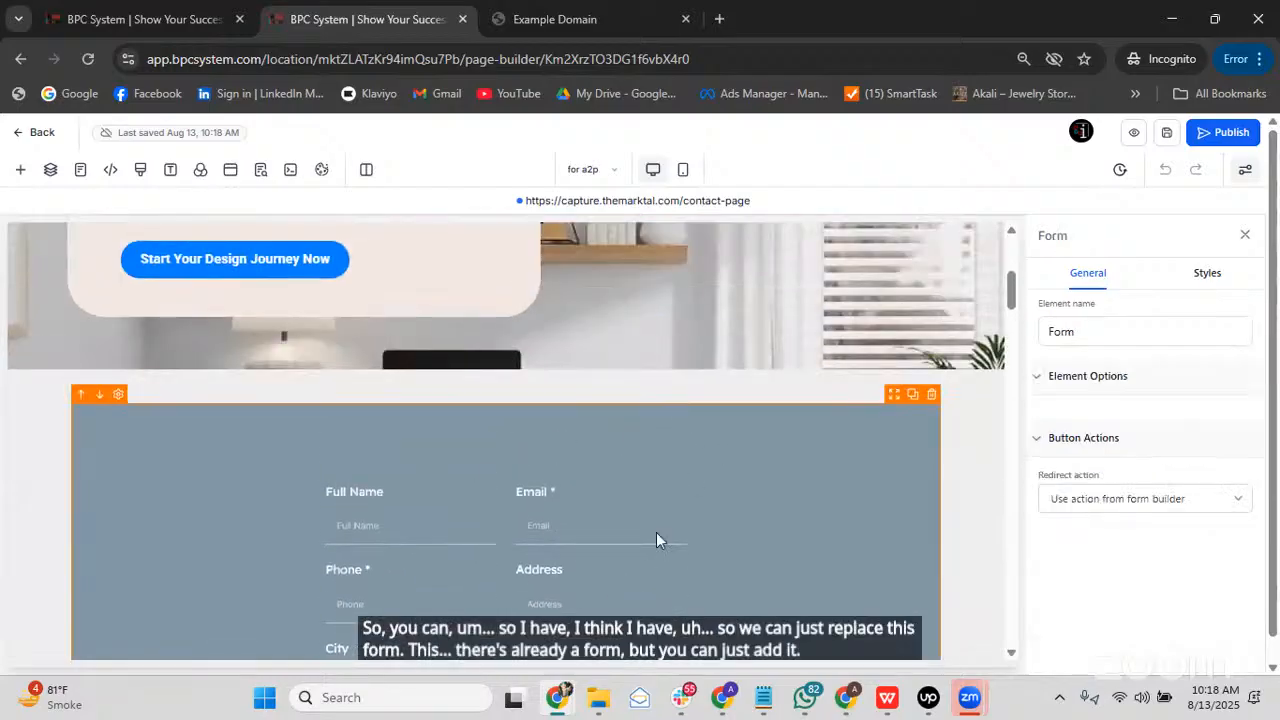
Step: Replace the form in the selected element with Form 22 and look through its fields
click(1175, 425)
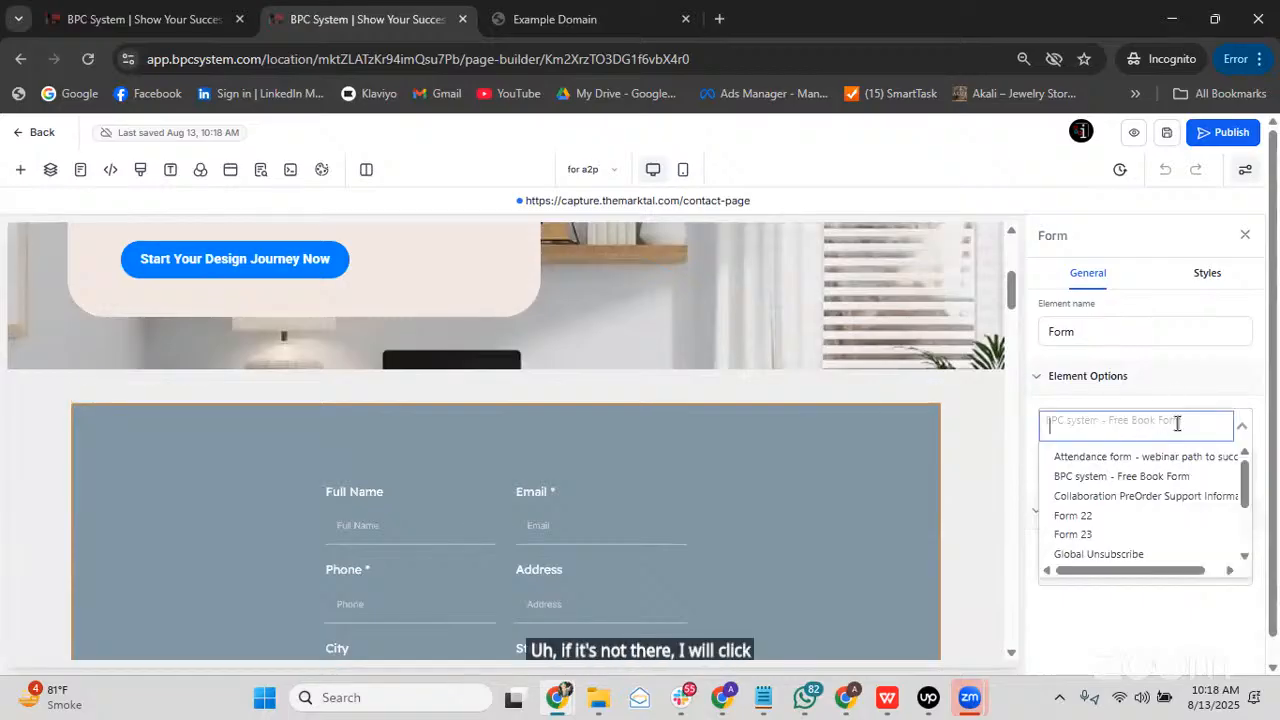
scroll(1147, 482, down, 2)
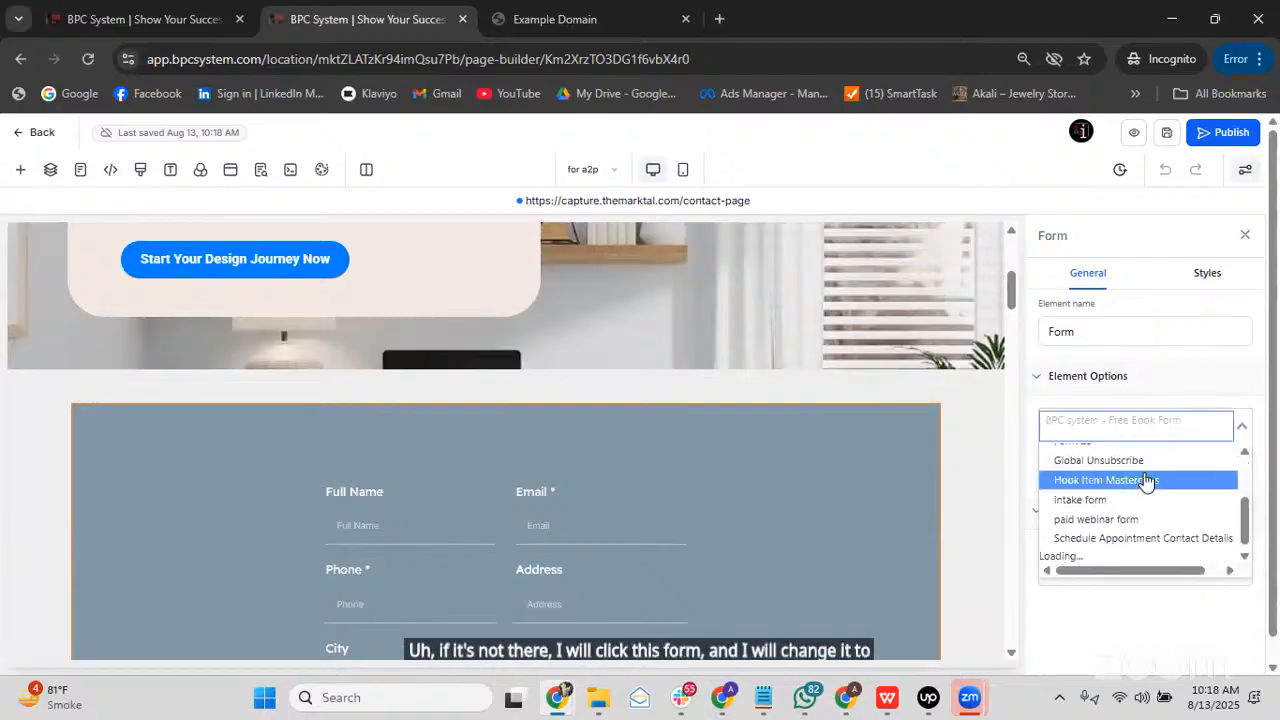
scroll(1150, 480, down, 5)
scroll(1160, 515, up, 8)
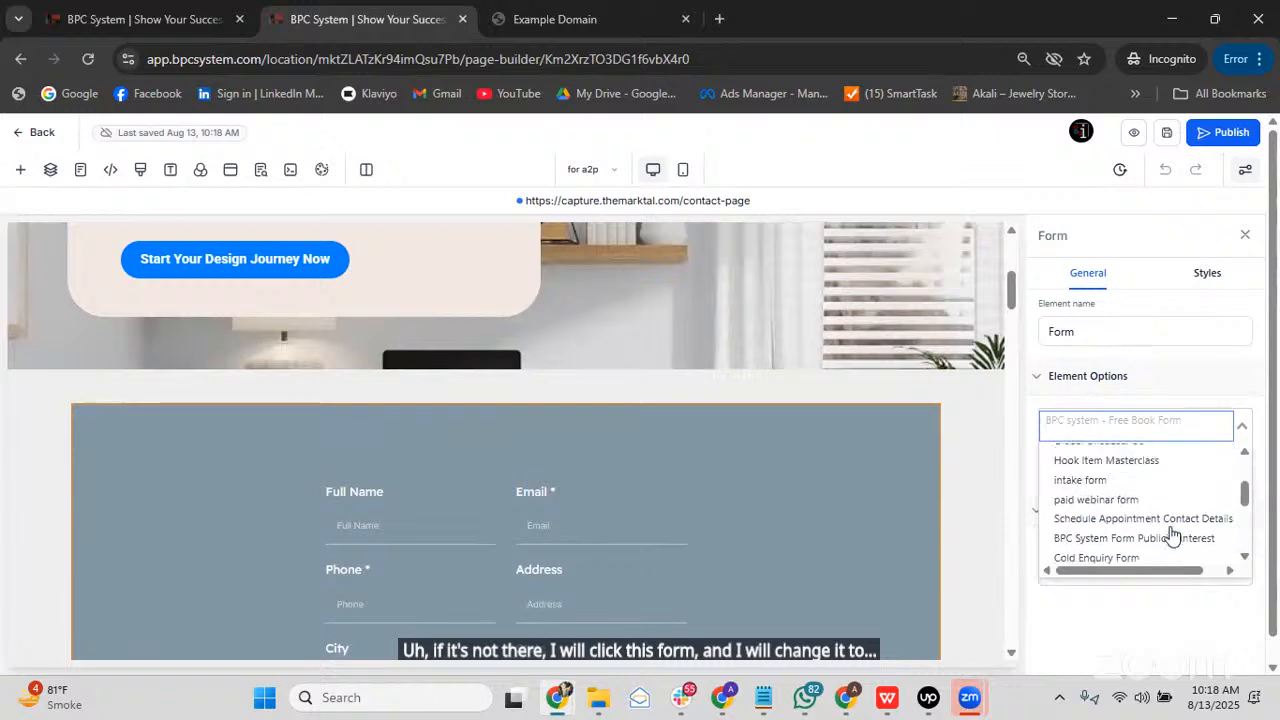
click(1137, 516)
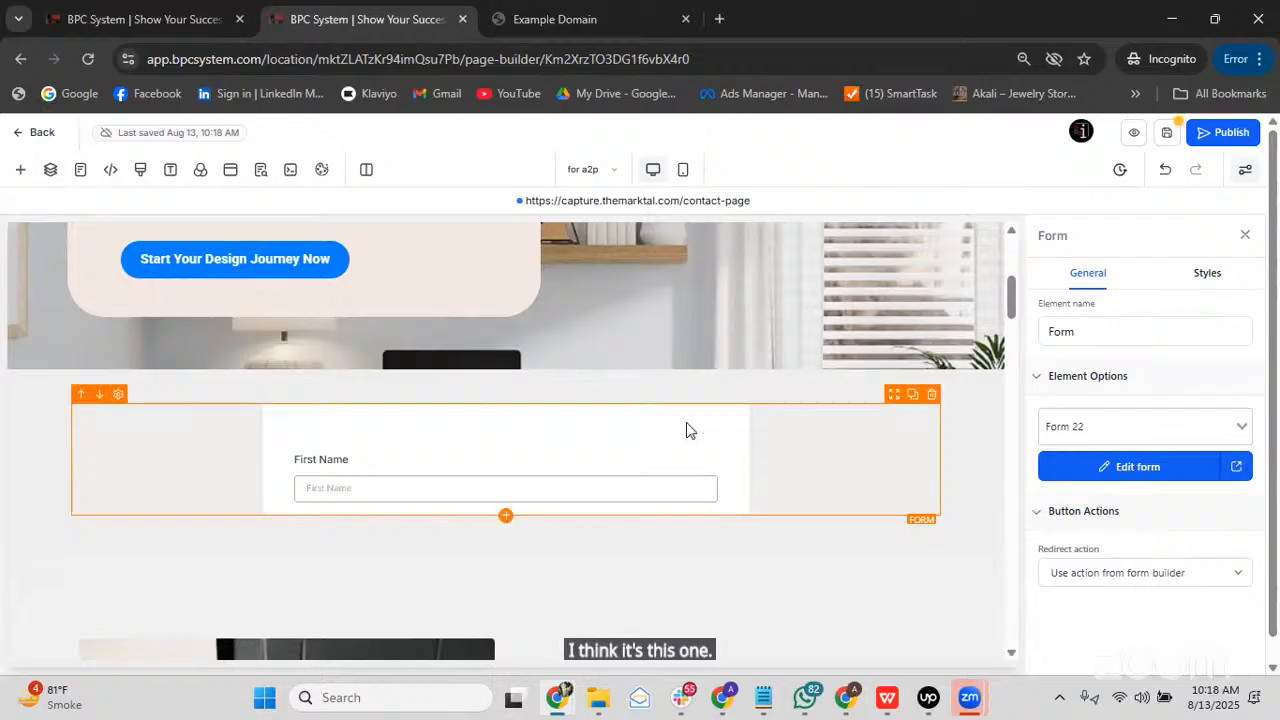
scroll(691, 443, down, 4)
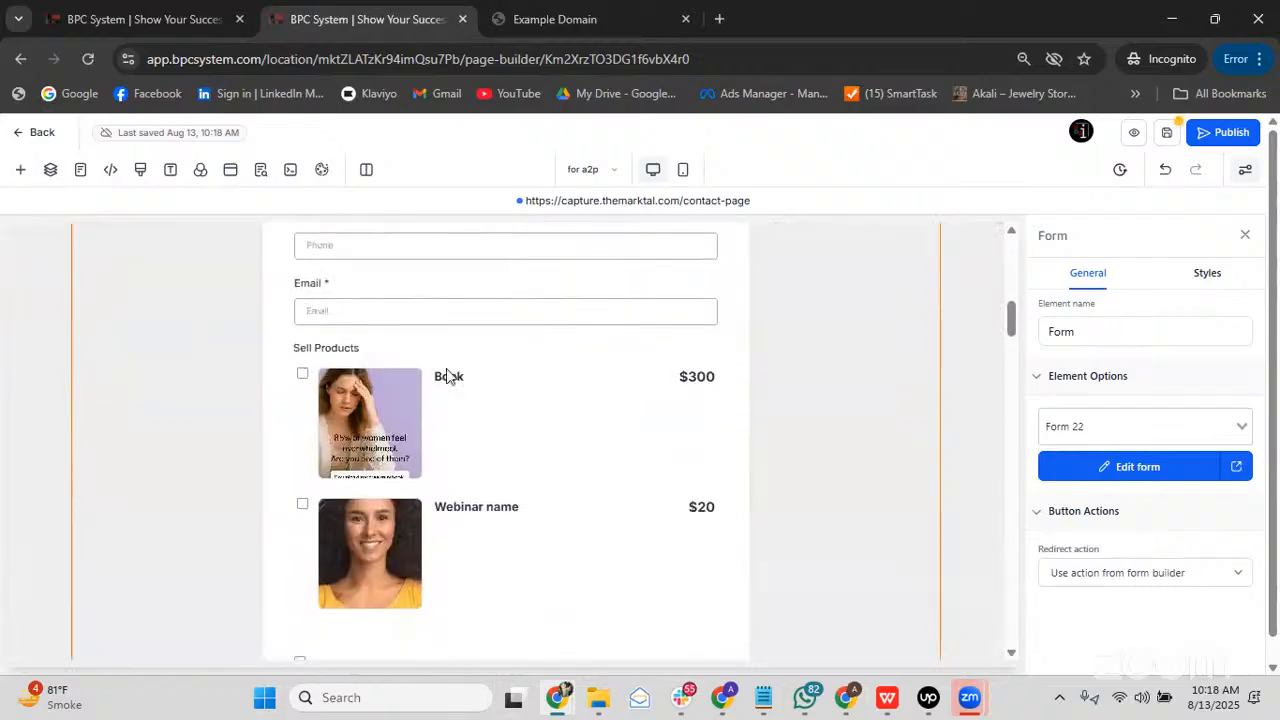
Step: Set the form element to Form 23 and check its consent checkboxes and policy links on the page
click(1115, 413)
click(1105, 532)
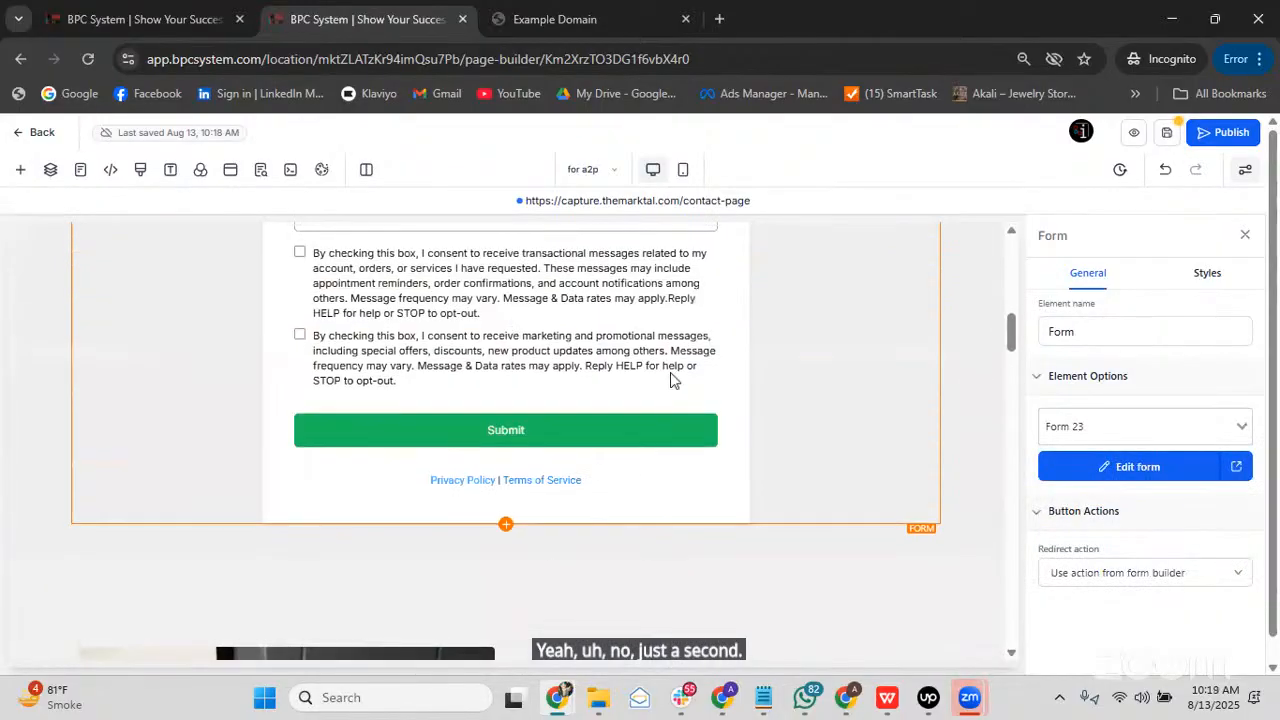
scroll(372, 372, down, 1)
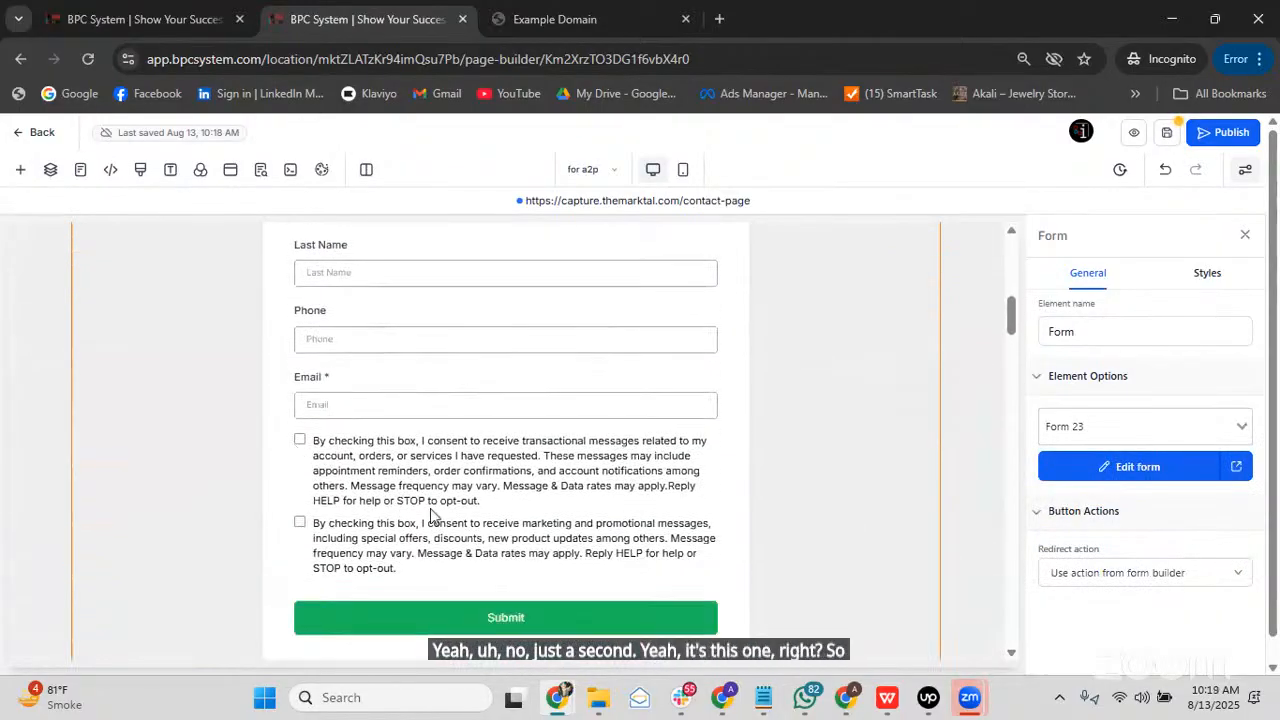
scroll(490, 500, down, 2)
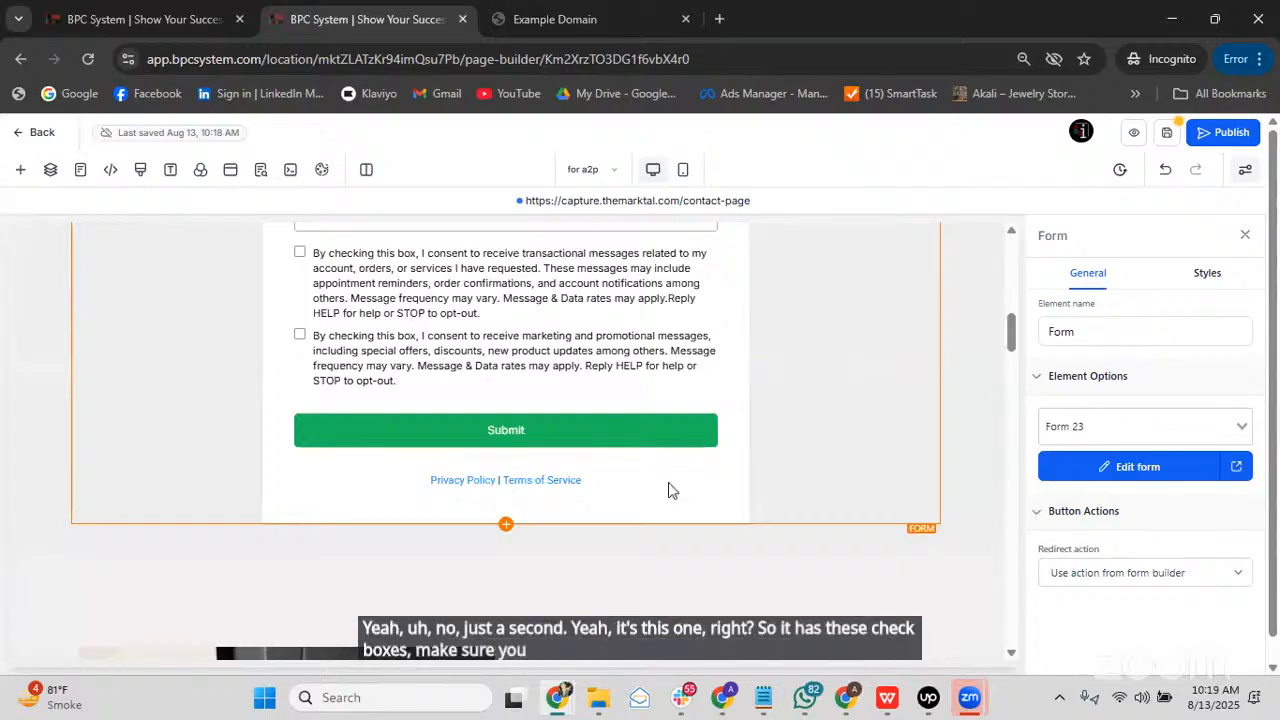
scroll(542, 482, up, 3)
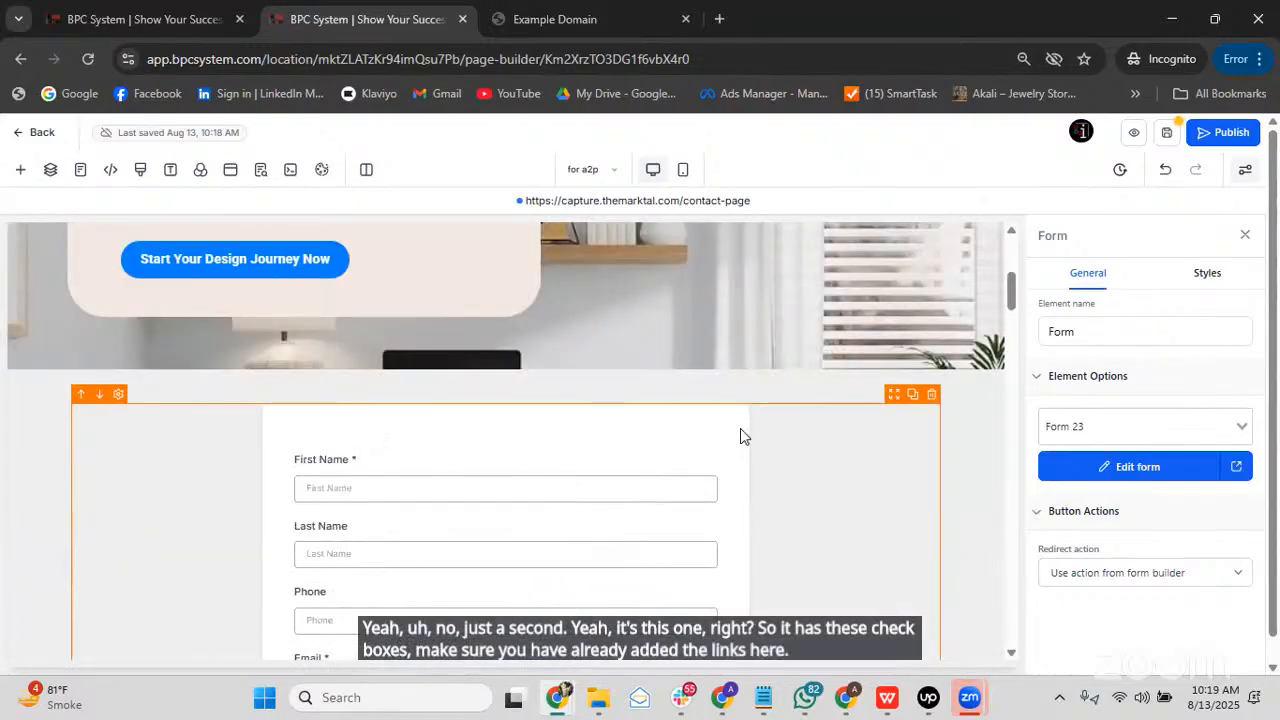
Step: Publish the page and take its contact-page URL to the User Consent section of the A2P registration
click(1208, 136)
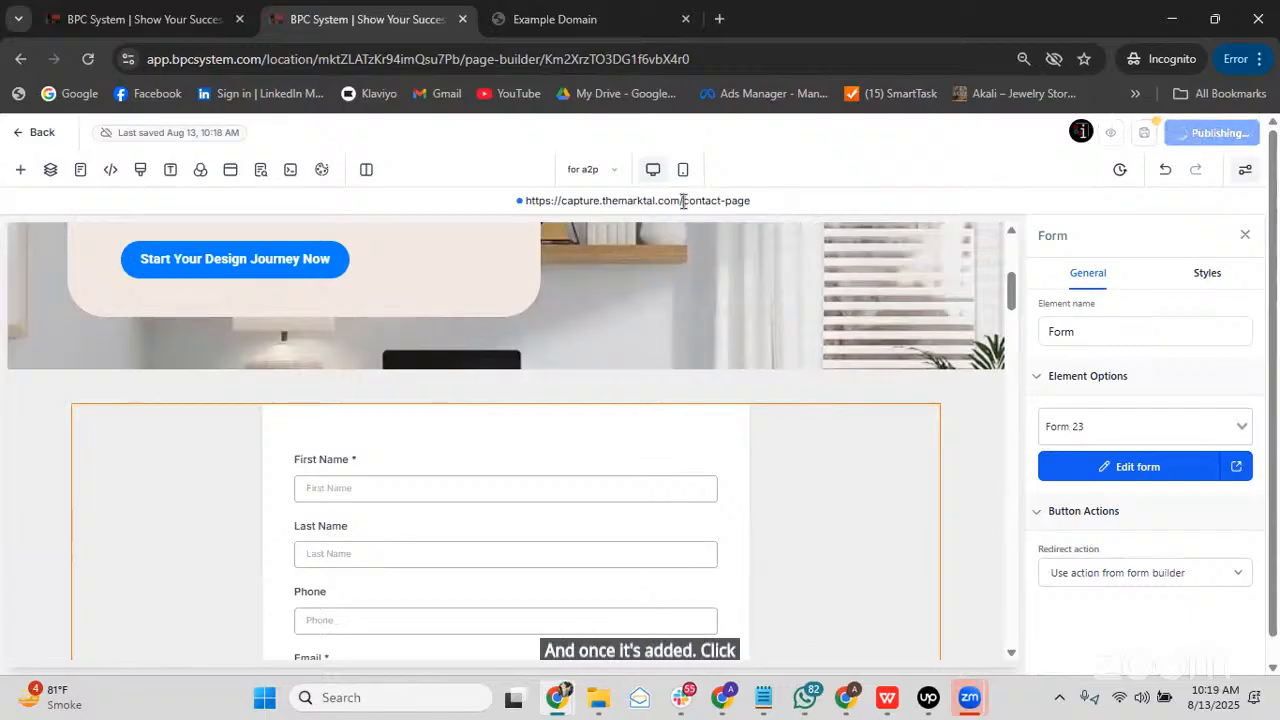
triple_click(770, 198)
key(ctrl+c)
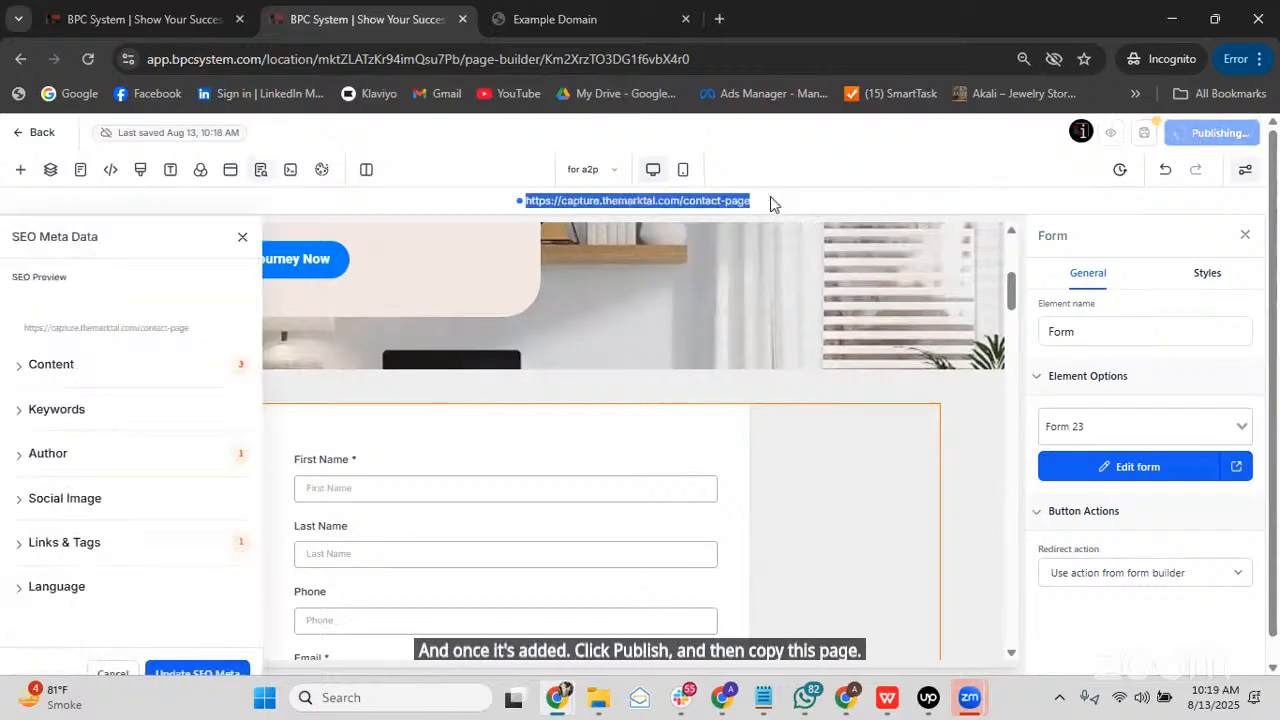
click(190, 20)
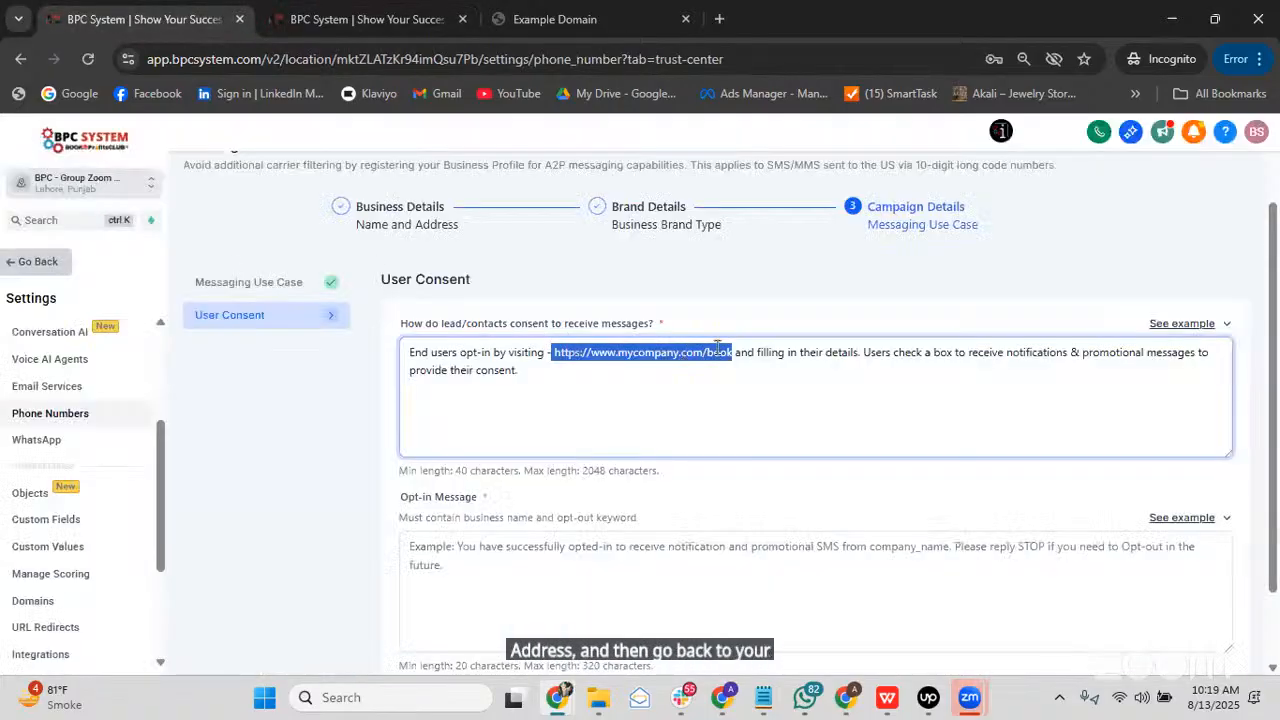
key(ctrl+v)
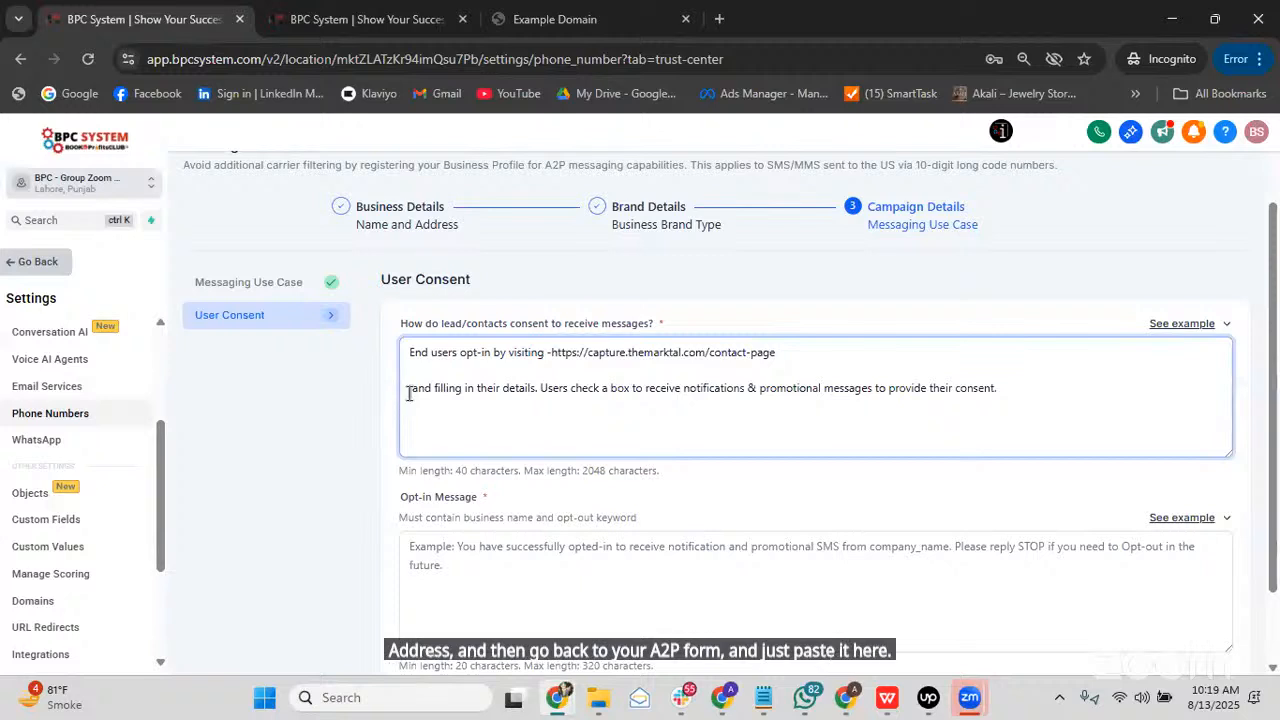
key(BackSpace)
key(BackSpace)
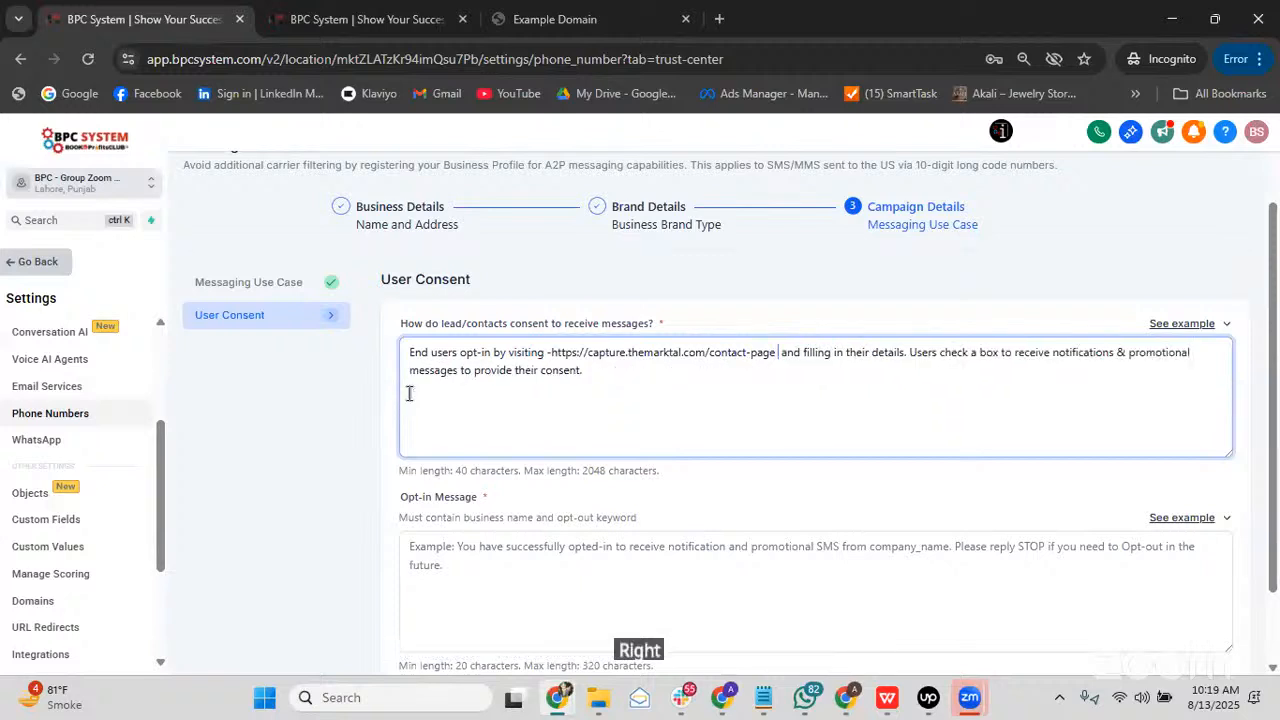
click(550, 352)
text(-)
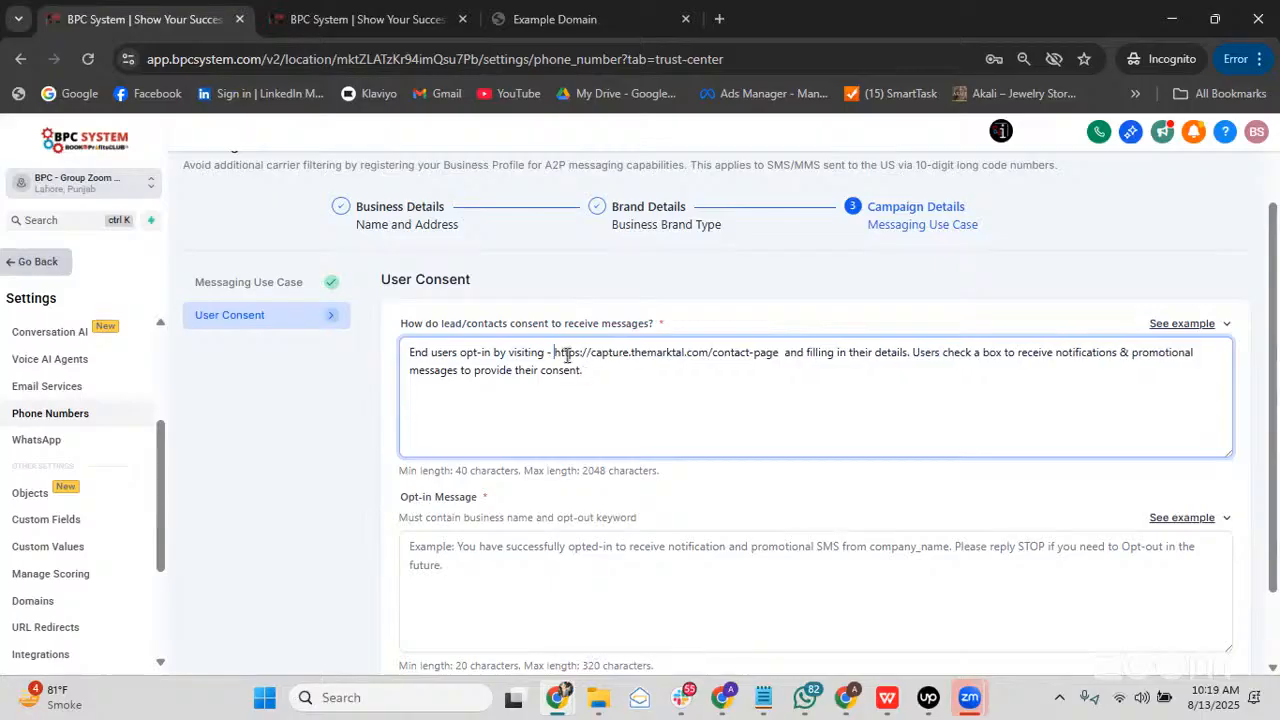
drag(555, 352, 778, 356)
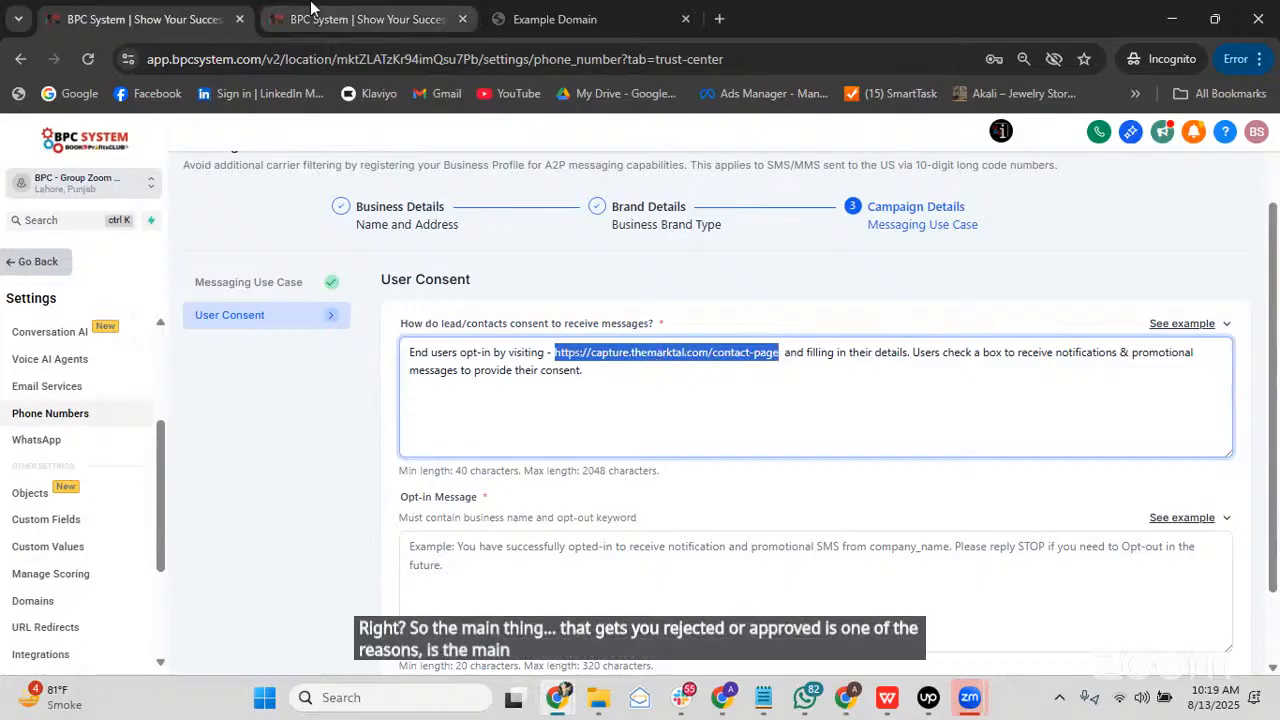
Step: Review the contact page's form in the page builder, including its name, phone and email fields and consent checkboxes
click(425, 20)
click(243, 237)
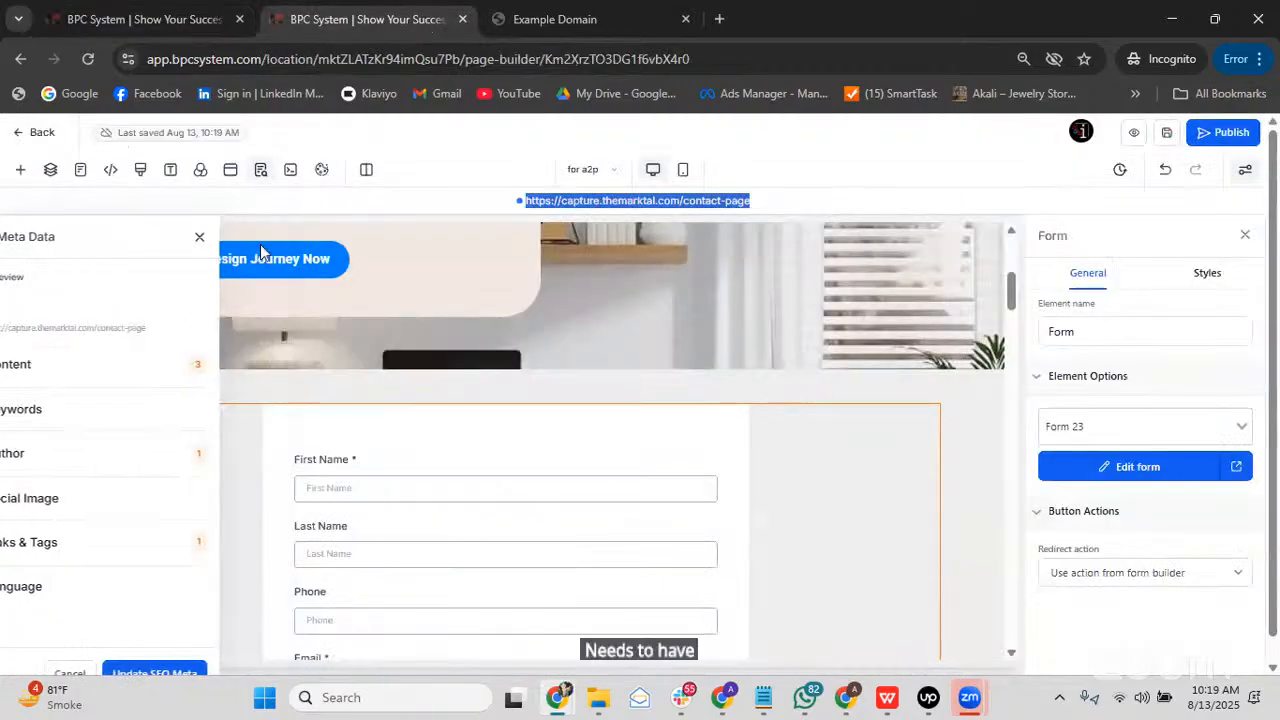
scroll(408, 338, down, 3)
scroll(408, 345, up, 1)
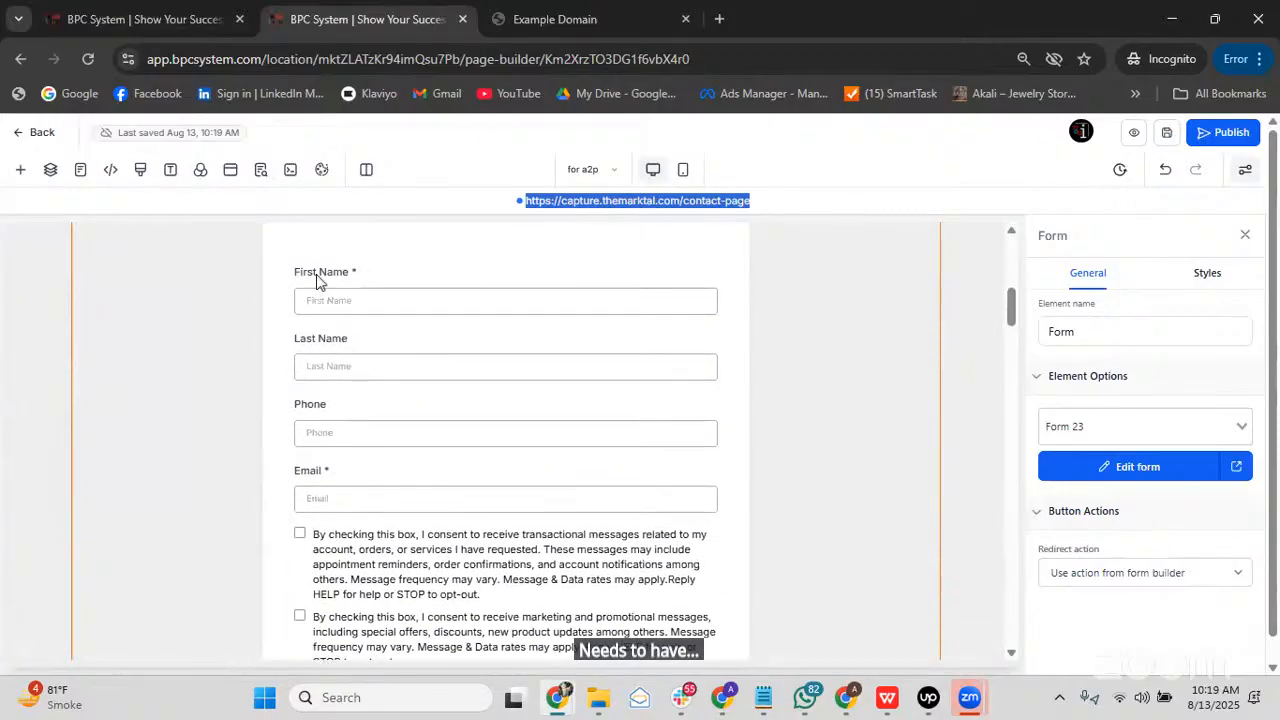
scroll(297, 499, down, 1)
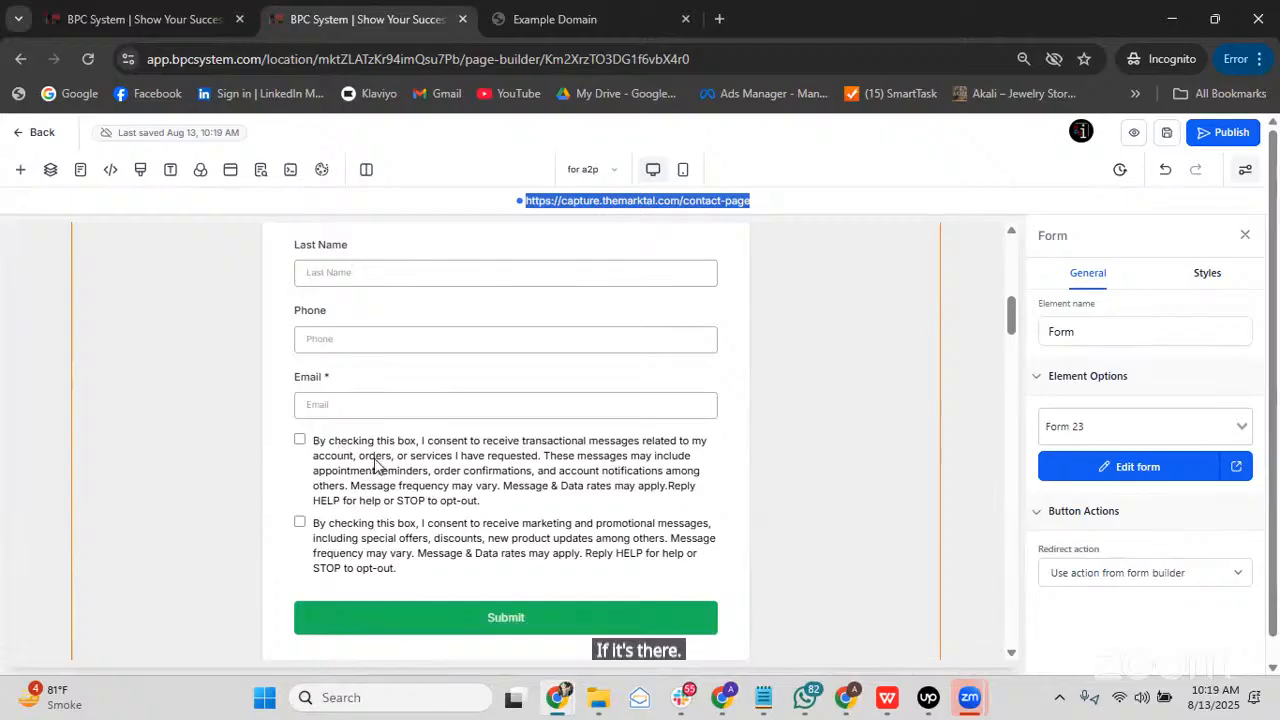
Step: Fill the registration's Opt-in Message with the provided example message text
click(130, 19)
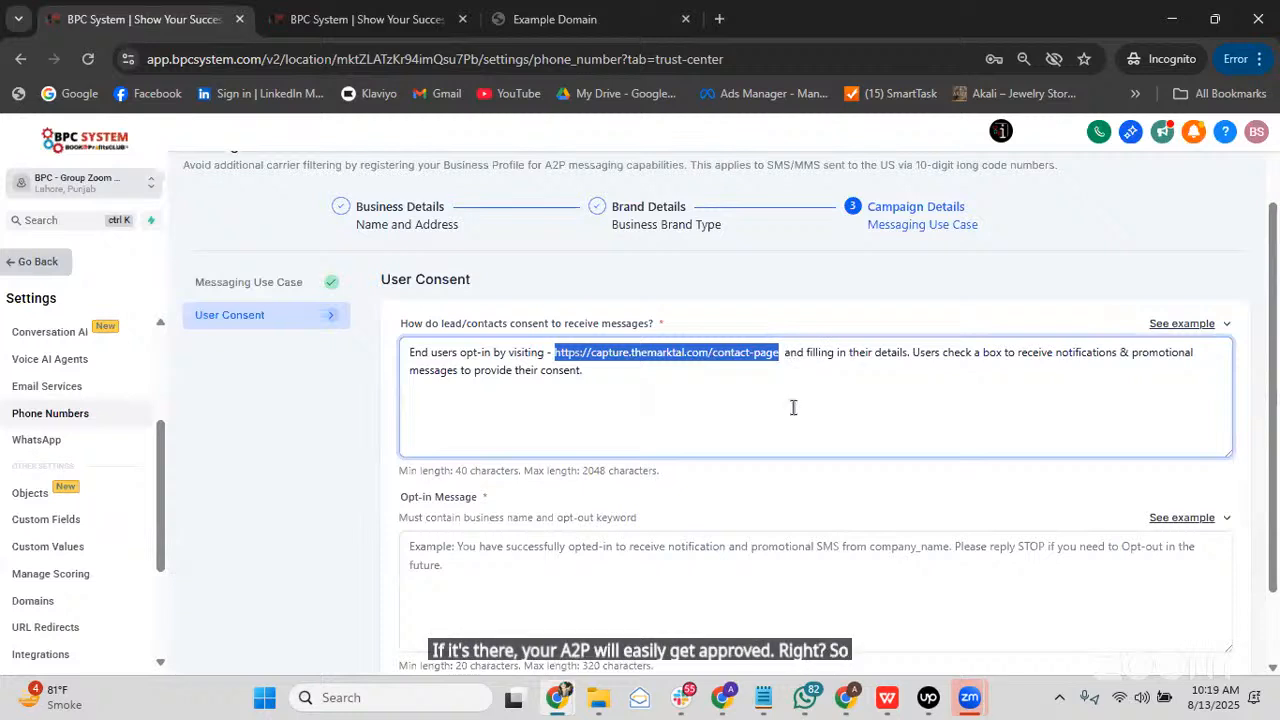
scroll(880, 440, down, 2)
click(1180, 424)
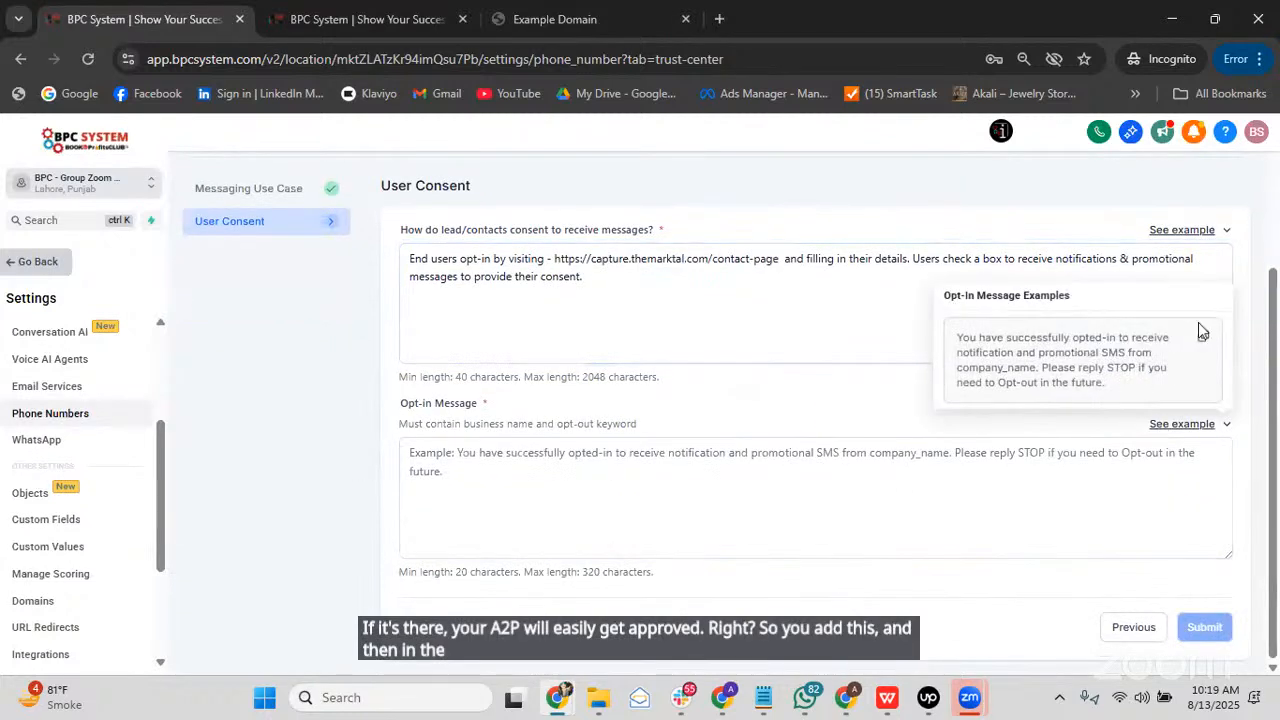
click(1206, 340)
click(835, 503)
key(ctrl+v)
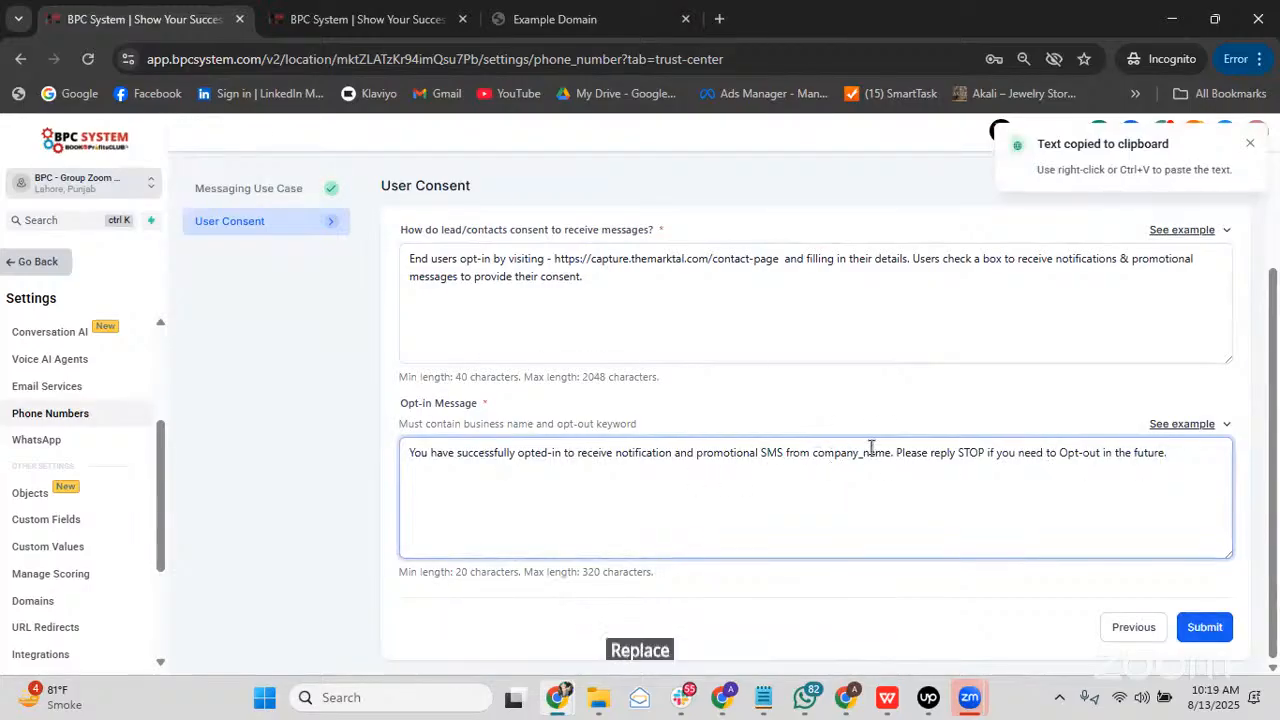
Step: Replace the company_name placeholder in the Opt-in Message with "BPC System"
drag(891, 452, 830, 455)
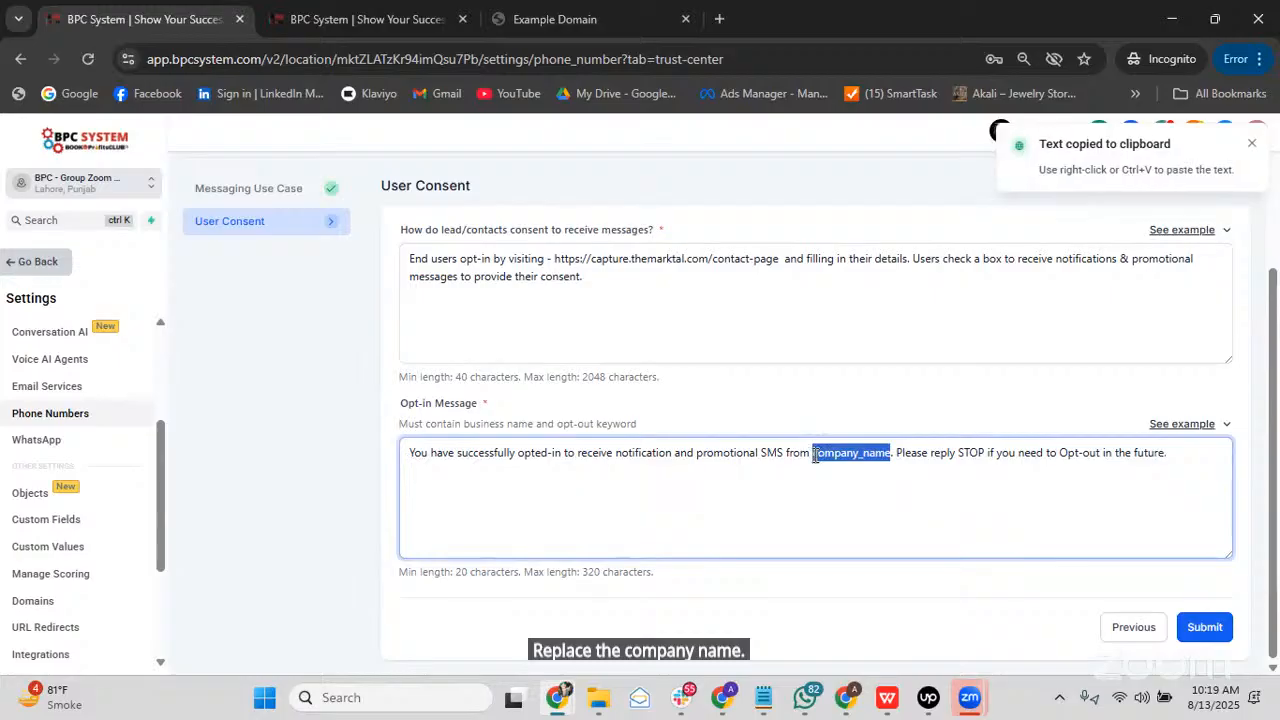
text(BPC S)
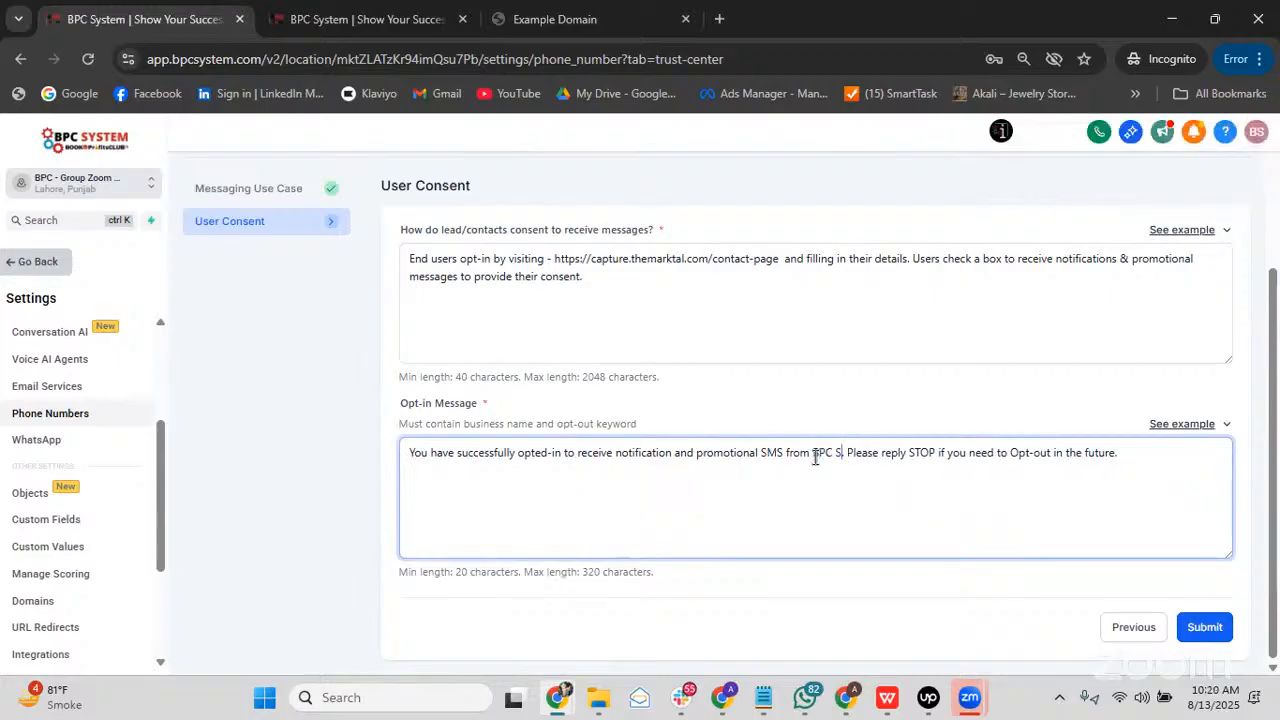
text(ystem)
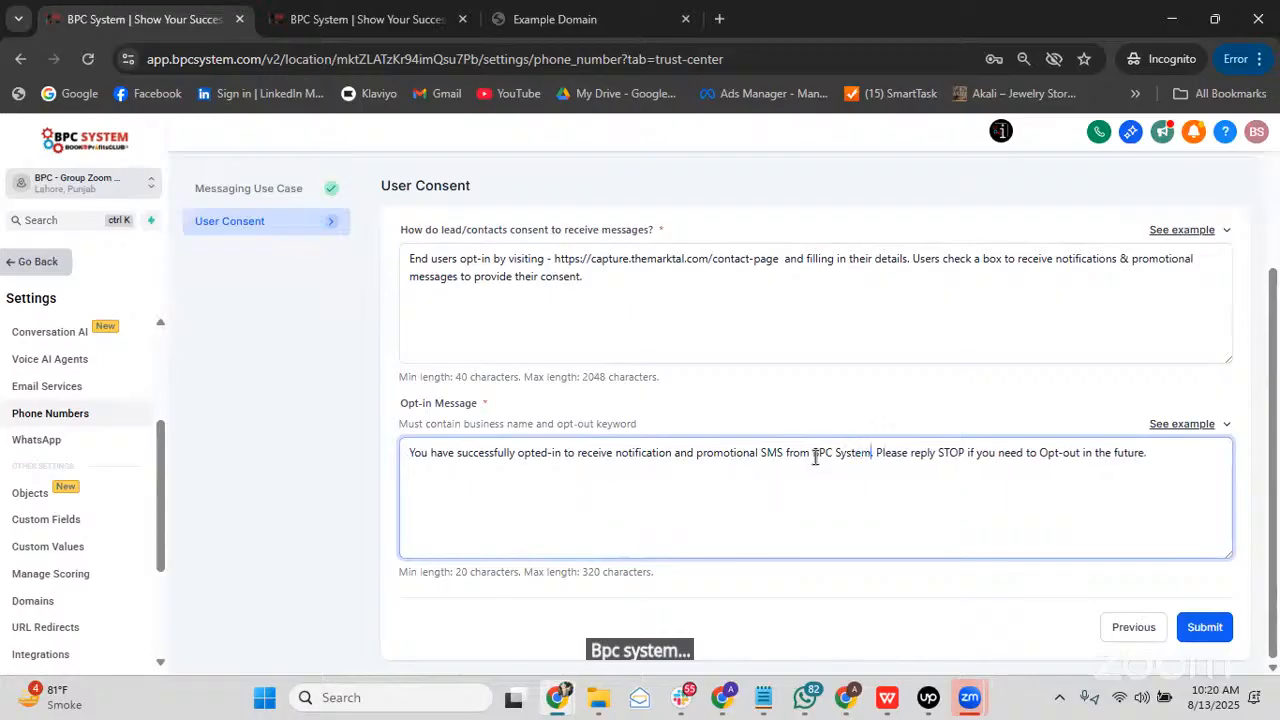
click(760, 398)
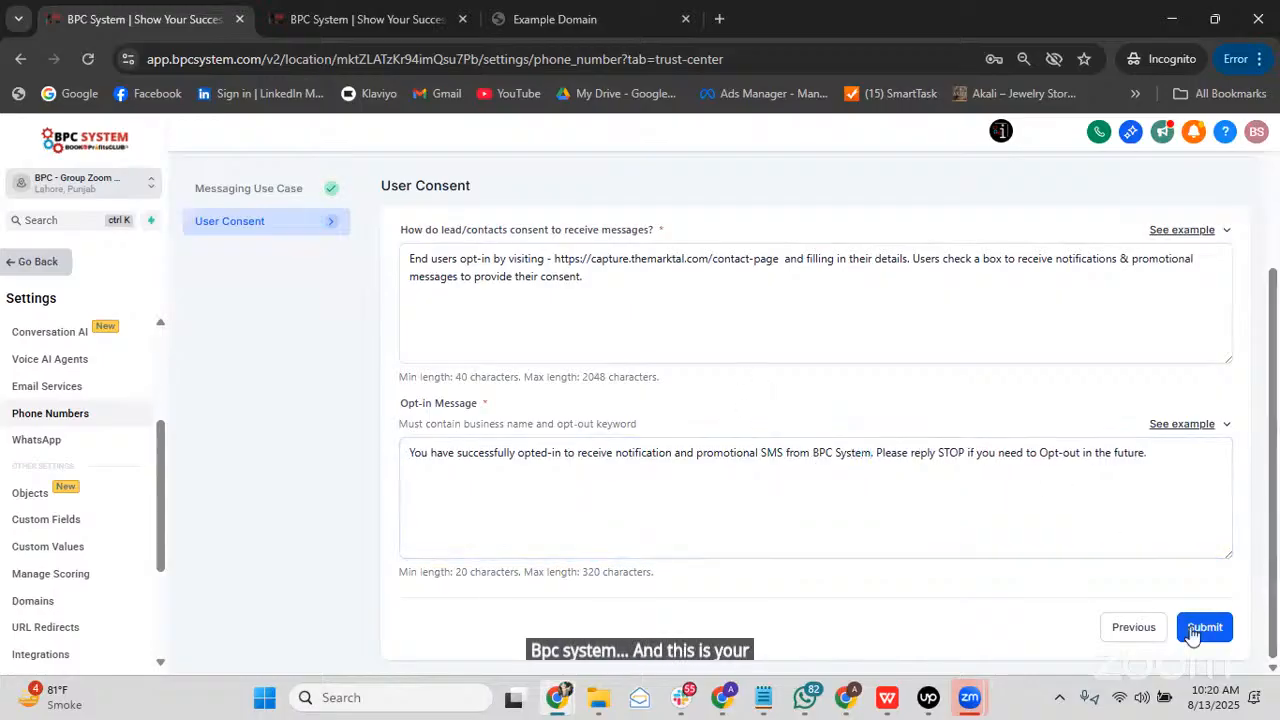
Step: Look over the completed User Consent section and go back to the Trust Center without submitting the registration
scroll(910, 370, up, 2)
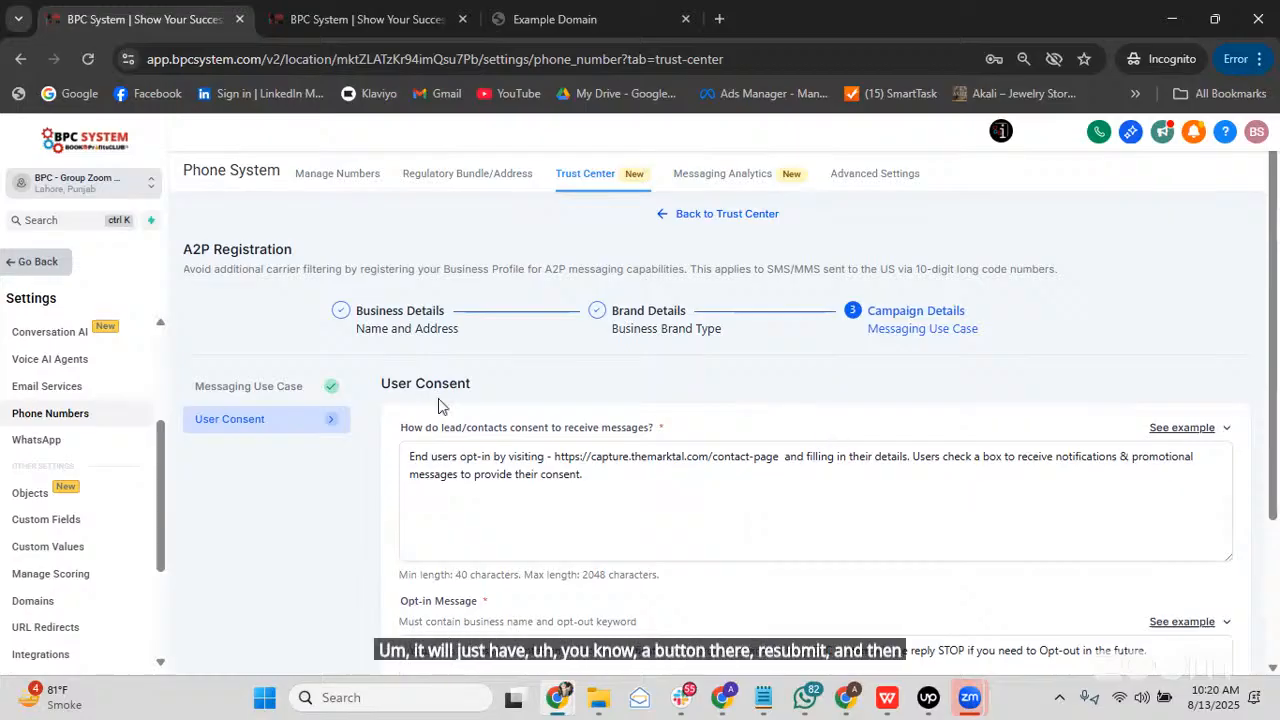
scroll(441, 402, down, 2)
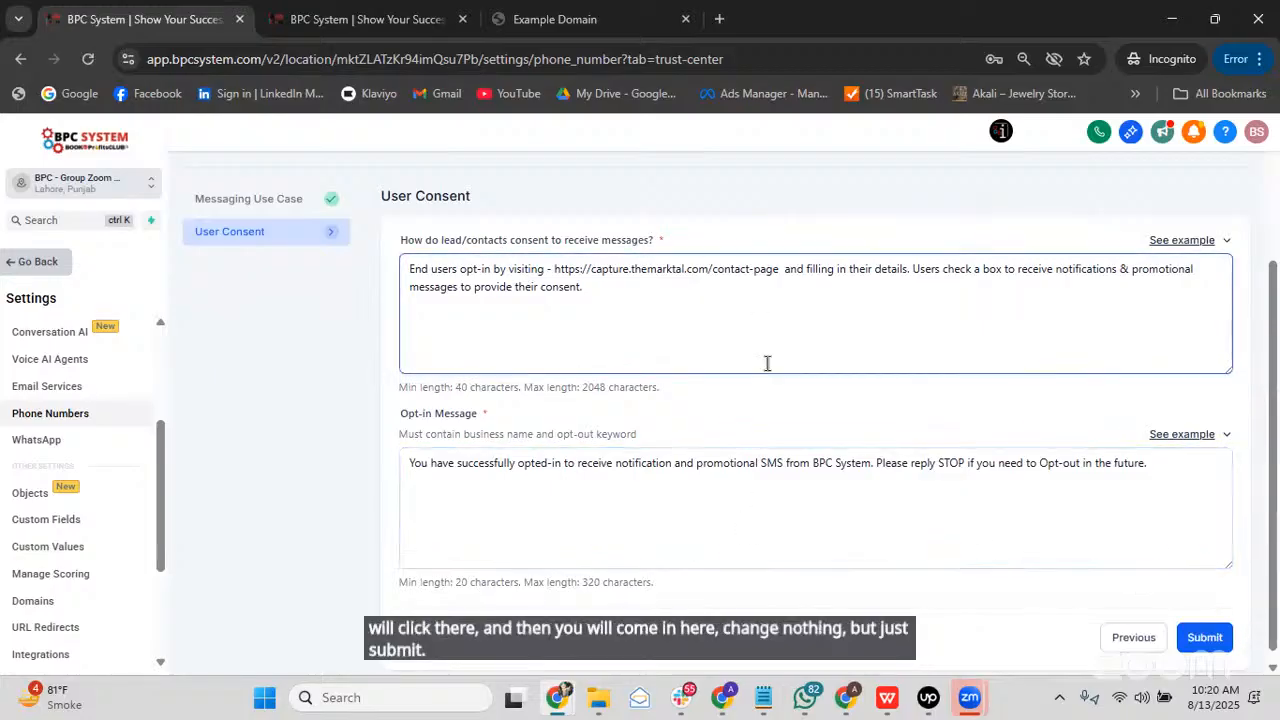
scroll(766, 363, up, 2)
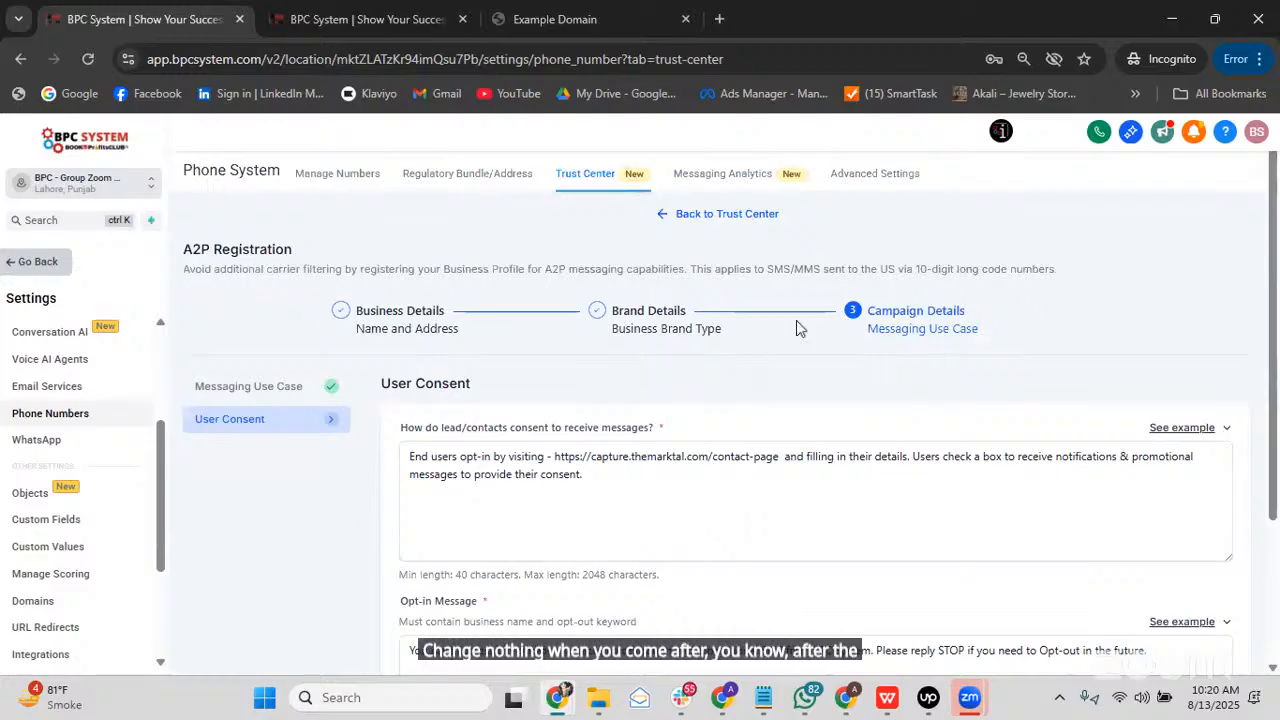
click(676, 218)
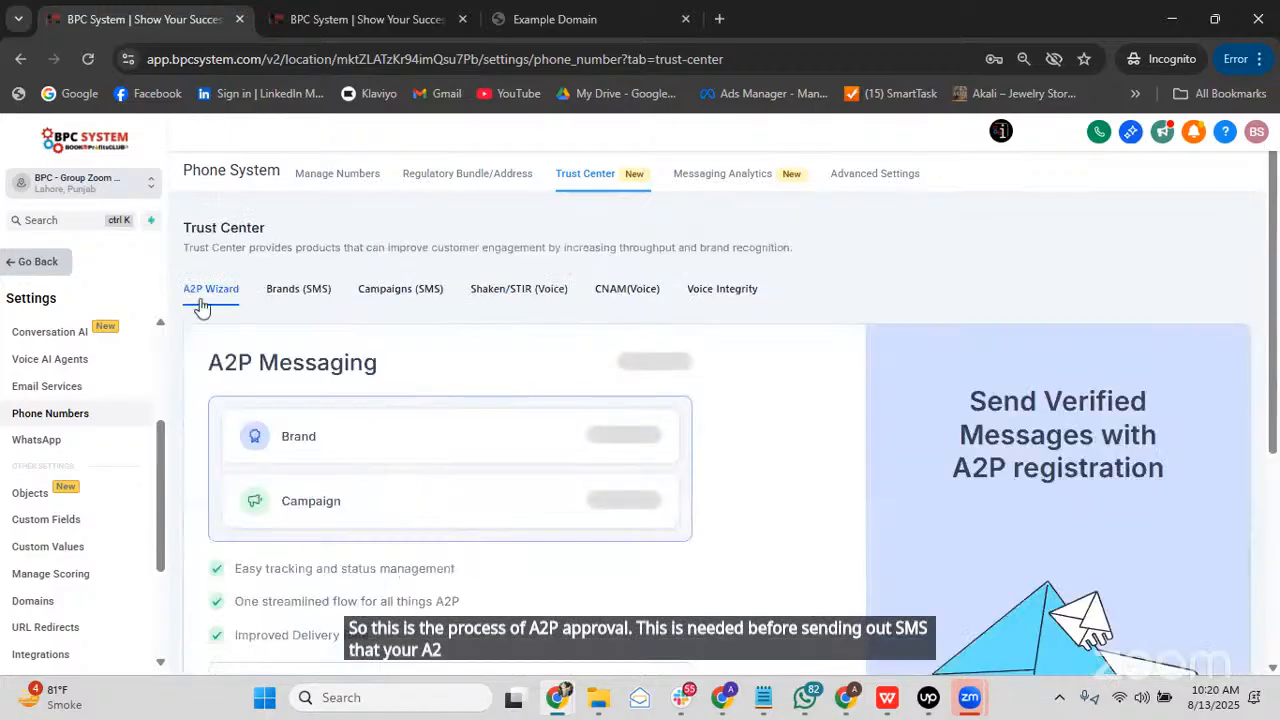
Step: Leave the settings and create a new automation workflow from scratch
click(40, 263)
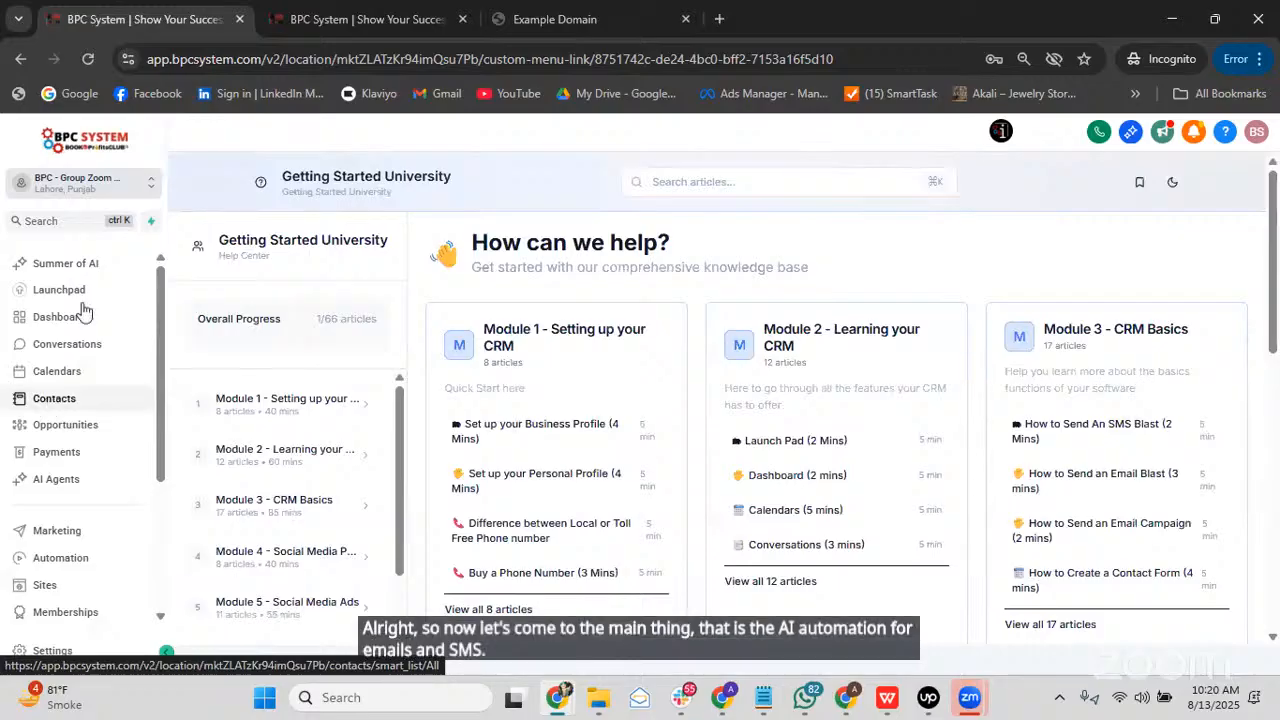
click(95, 320)
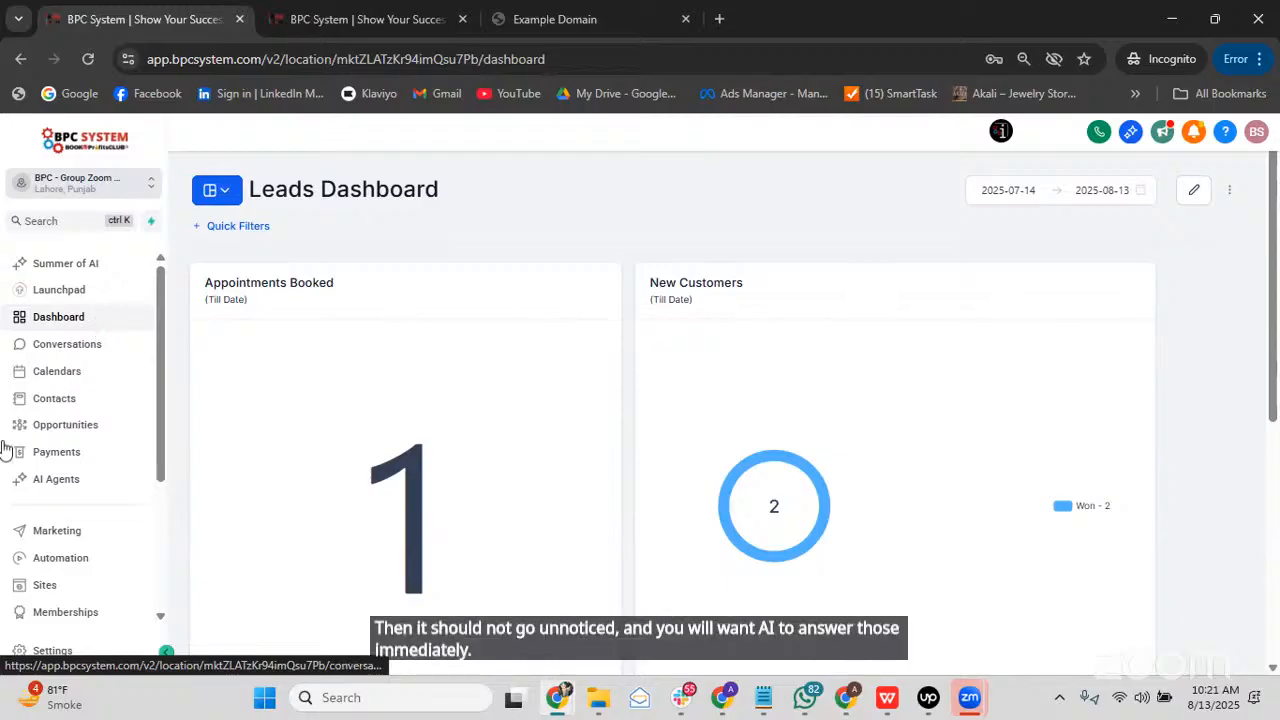
click(43, 566)
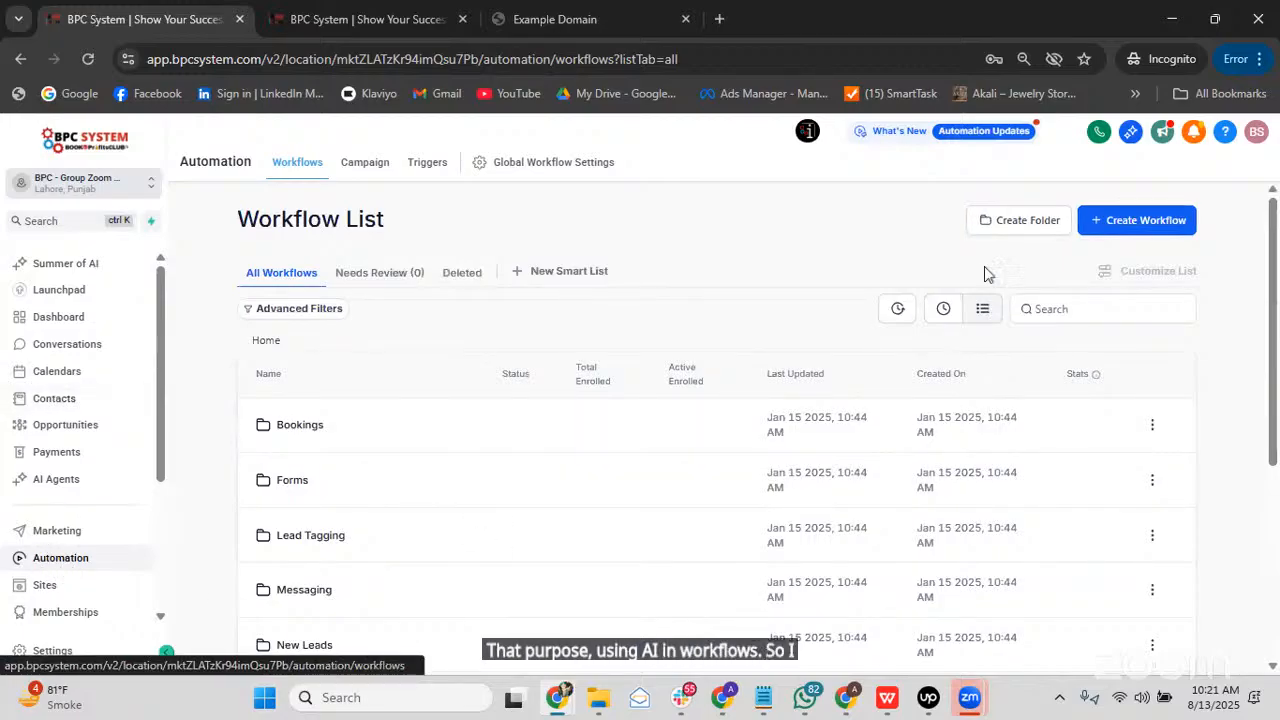
click(1130, 226)
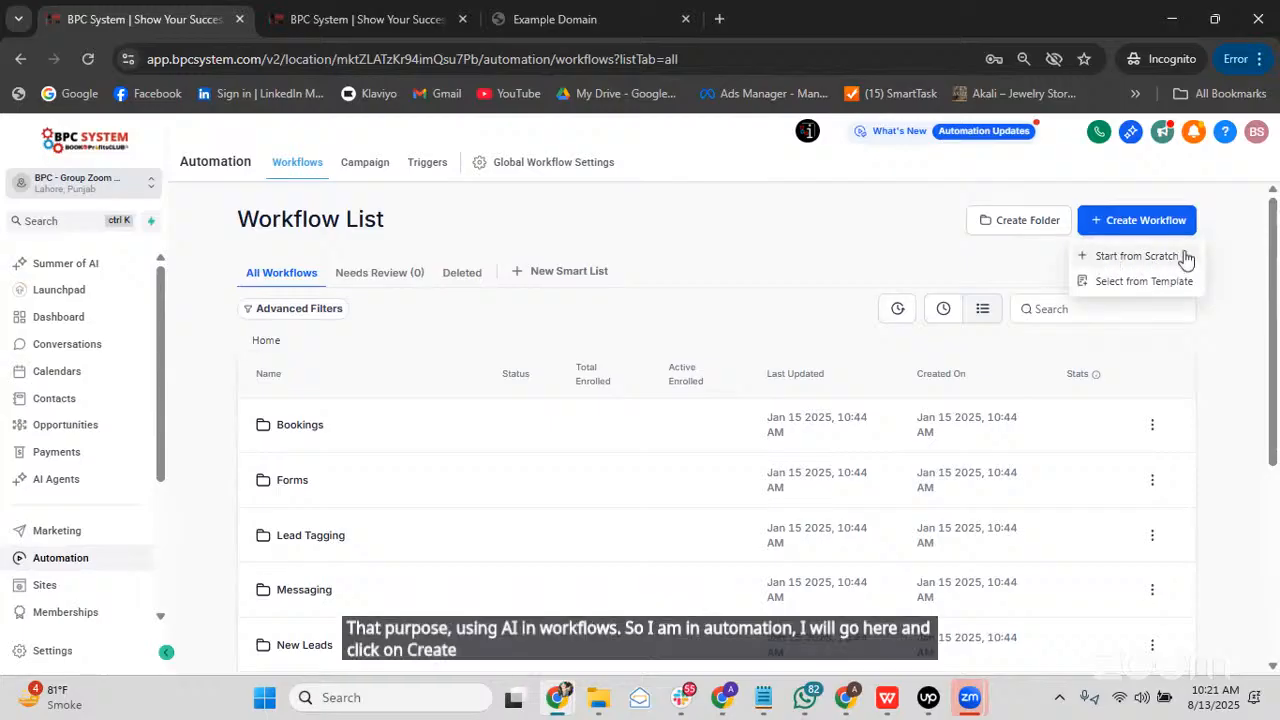
click(1150, 257)
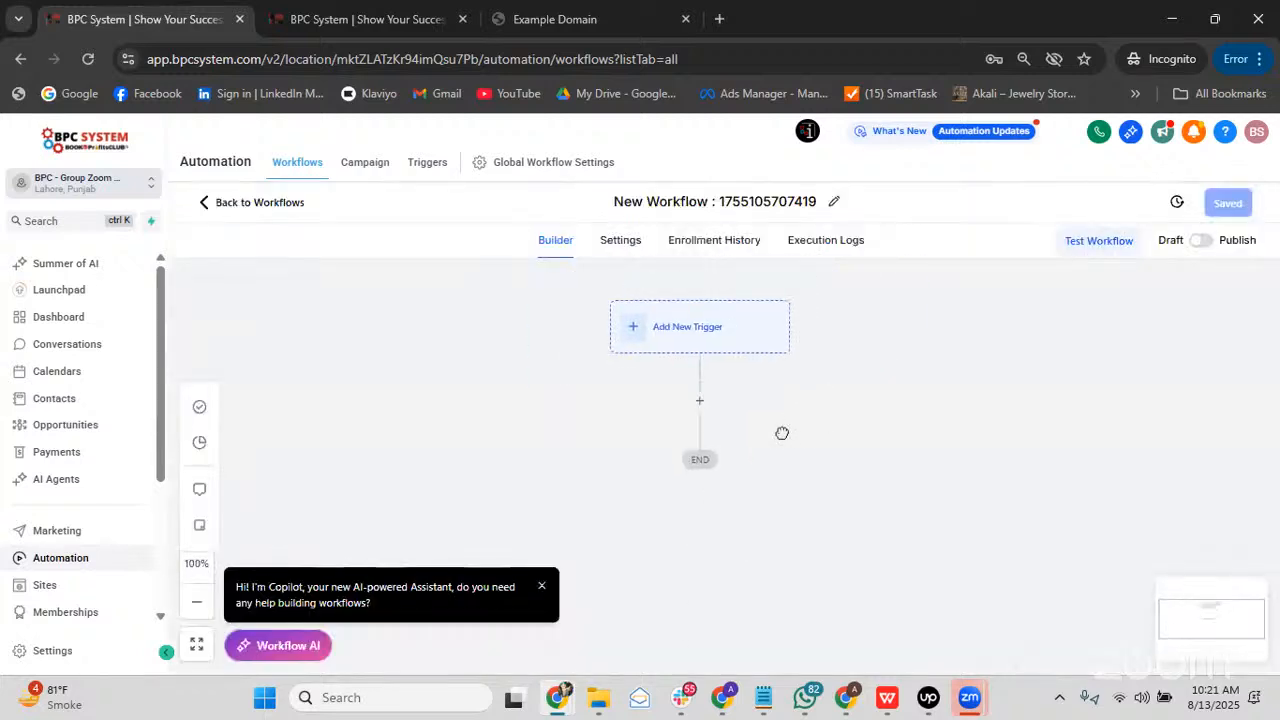
Step: Rename the new workflow as "AI Automated Replies"
click(752, 204)
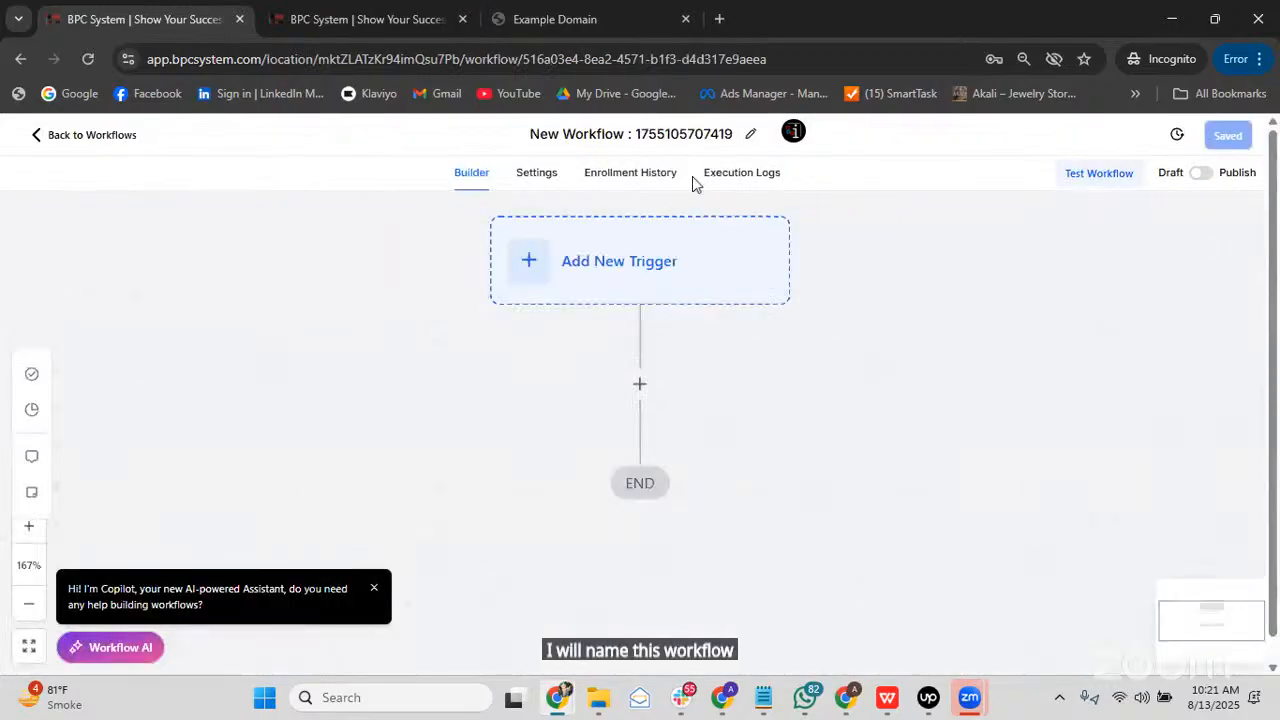
click(655, 134)
text(AI)
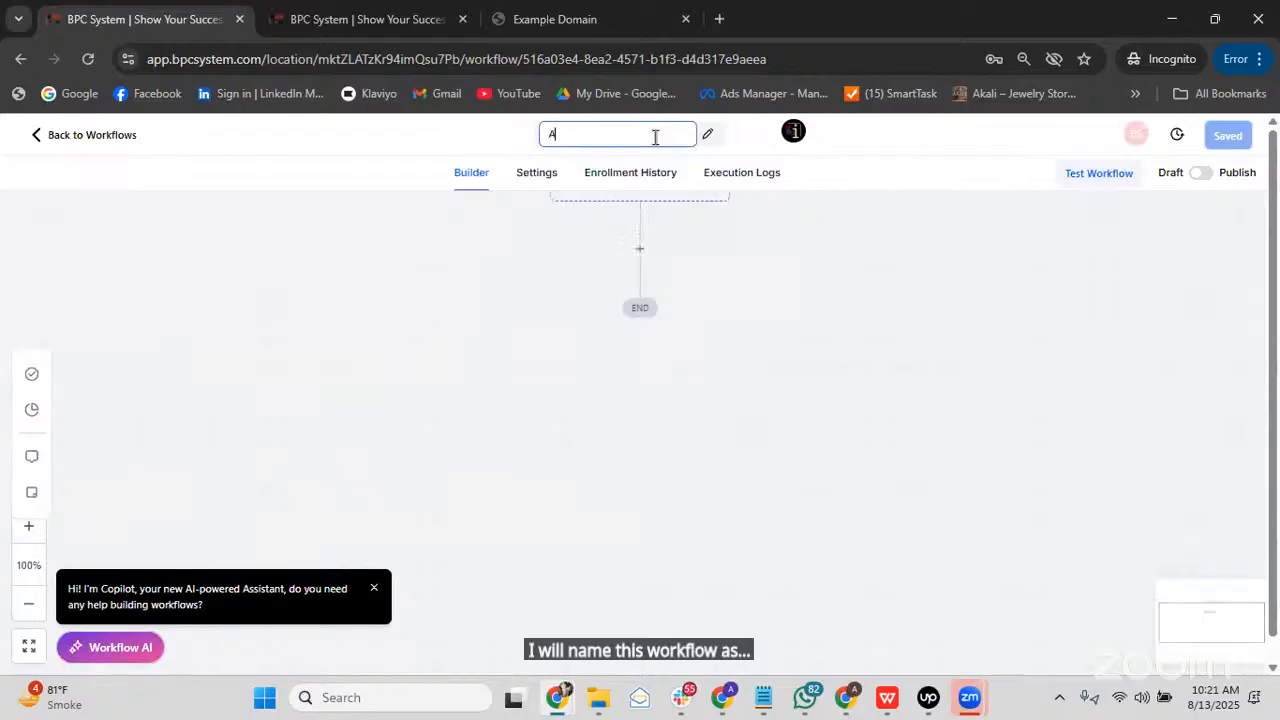
text( Automate)
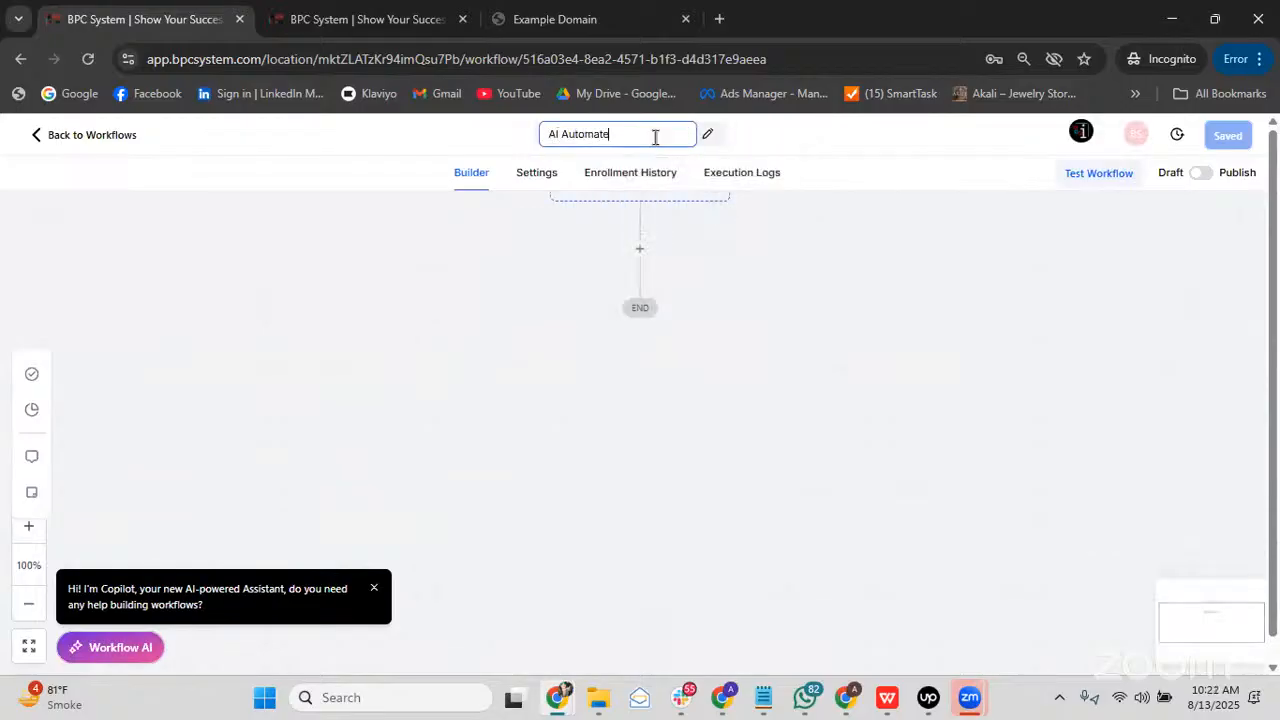
text(d Replie)
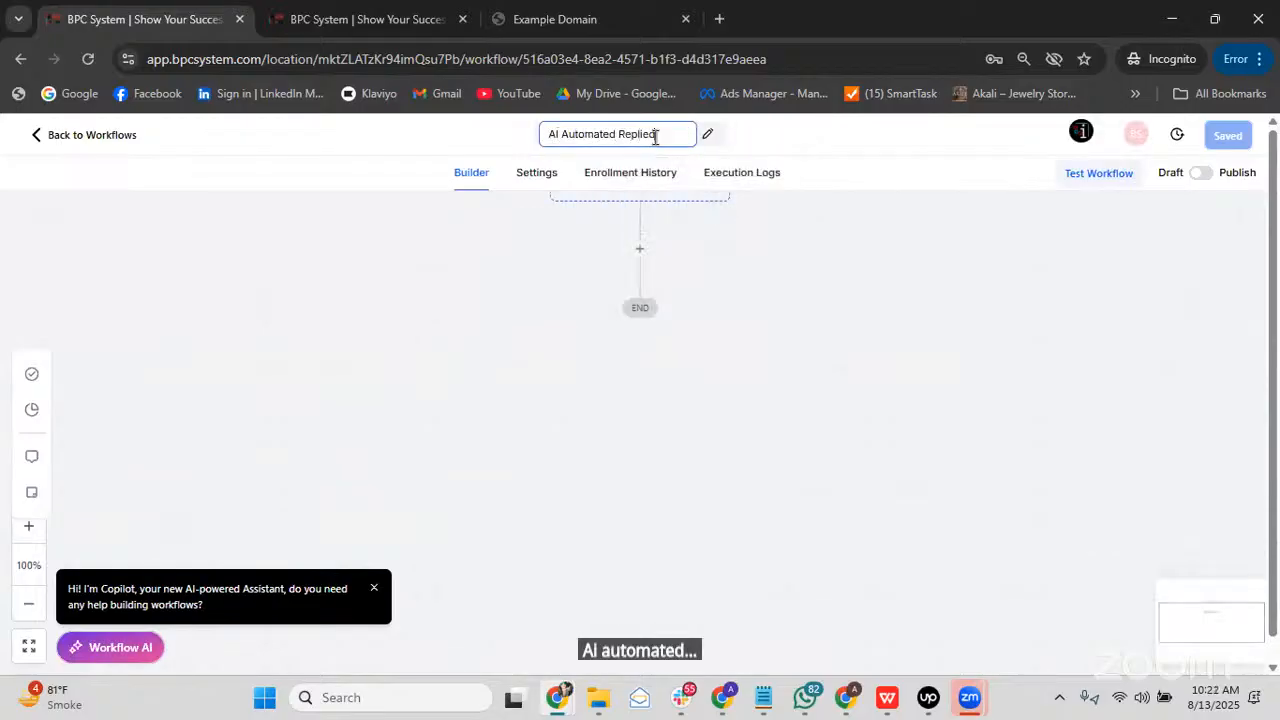
text(s)
click(763, 281)
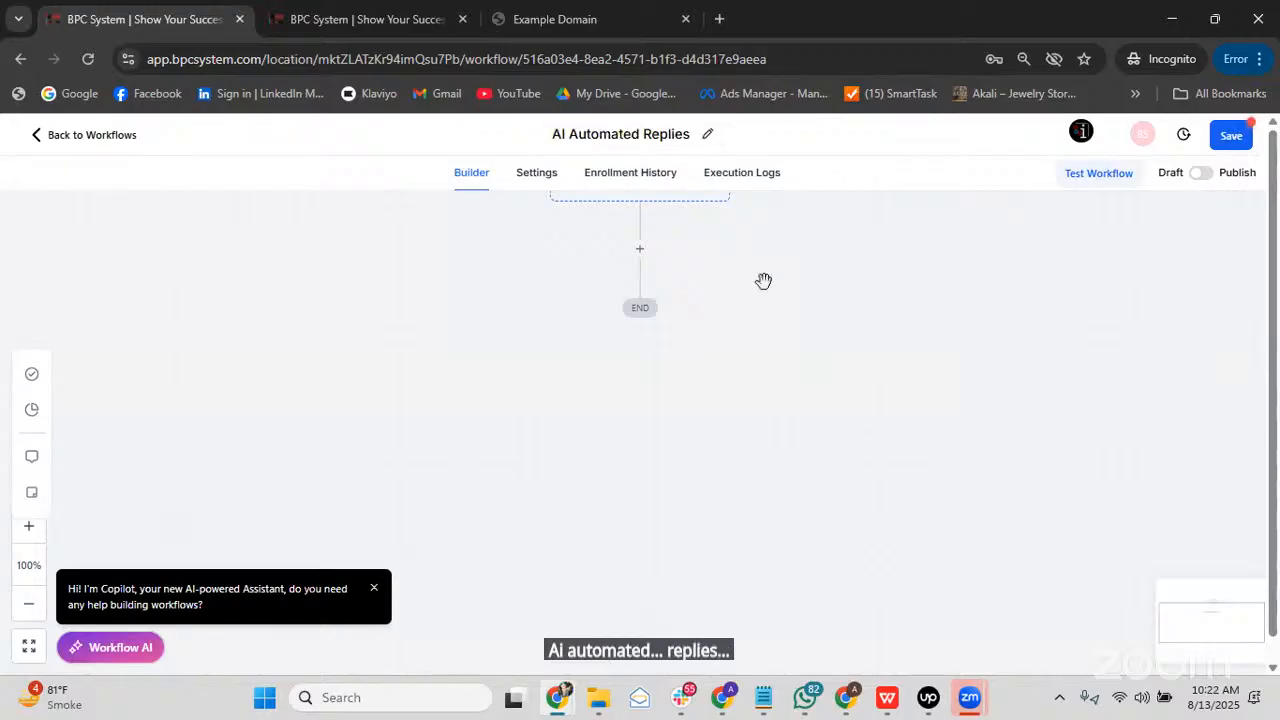
Step: Open the list of available triggers to add one to the AI Automated Replies workflow
drag(788, 275, 780, 335)
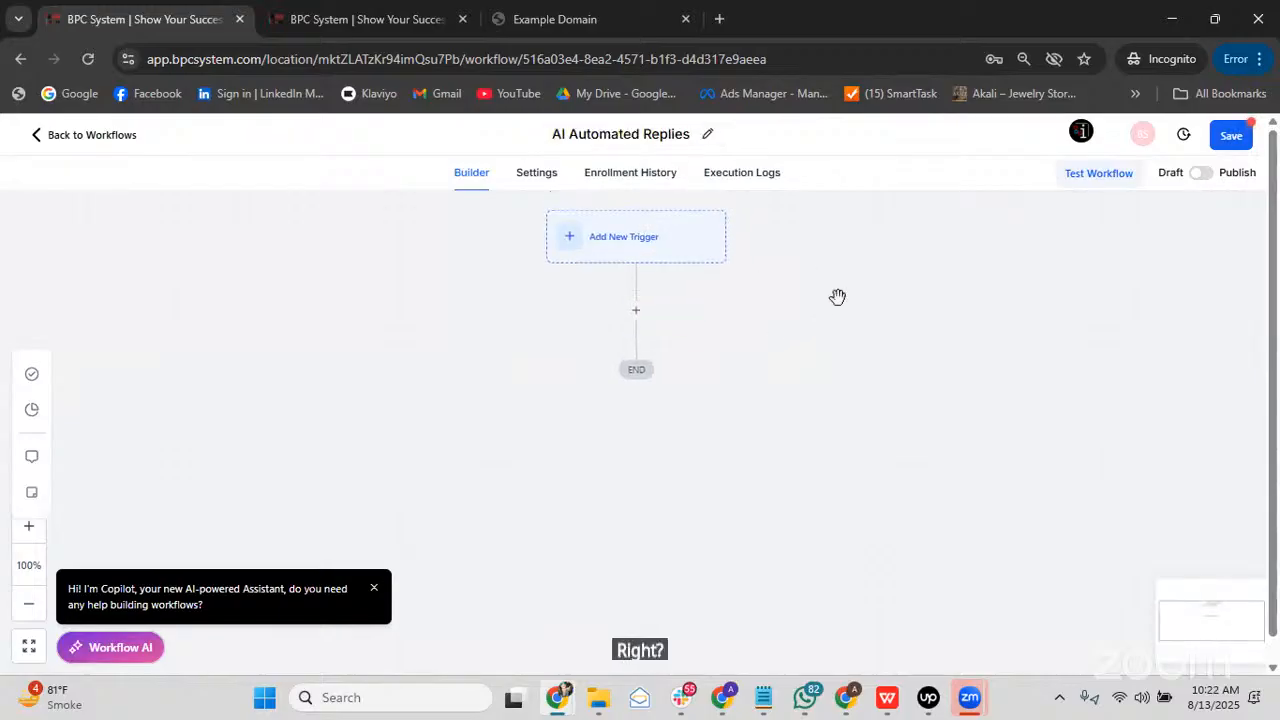
click(705, 237)
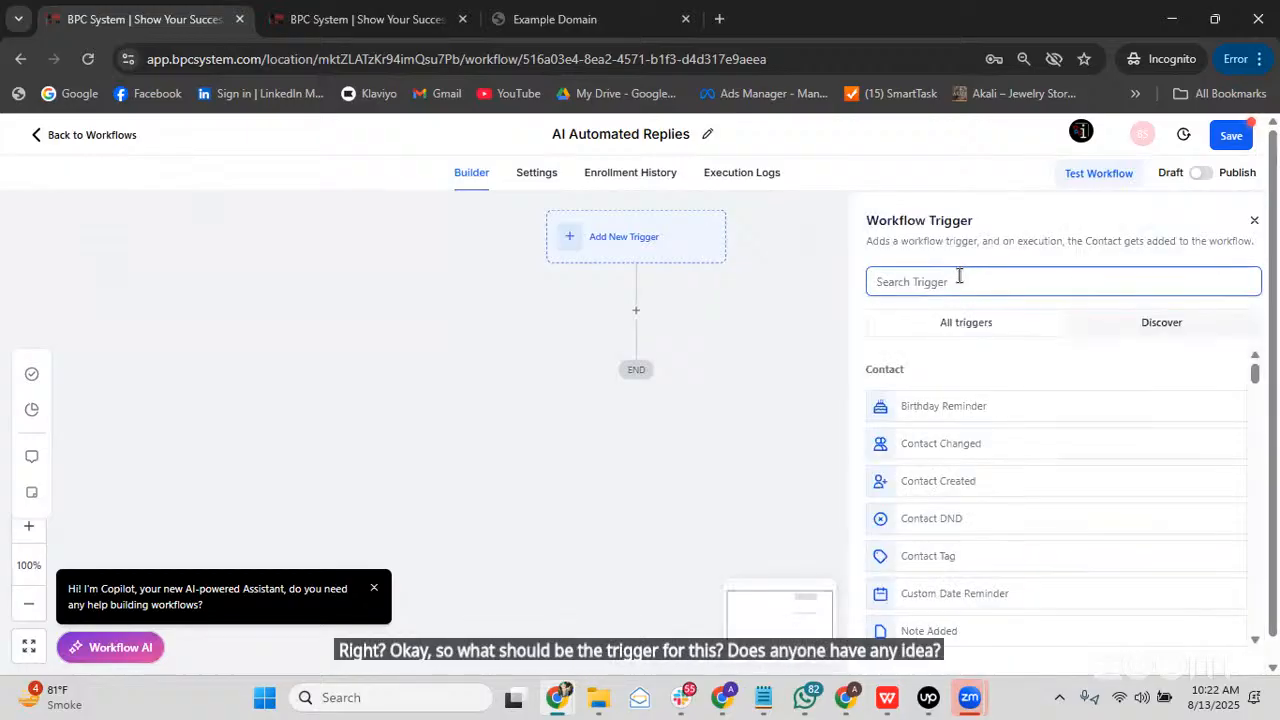
mouse_move(969, 700)
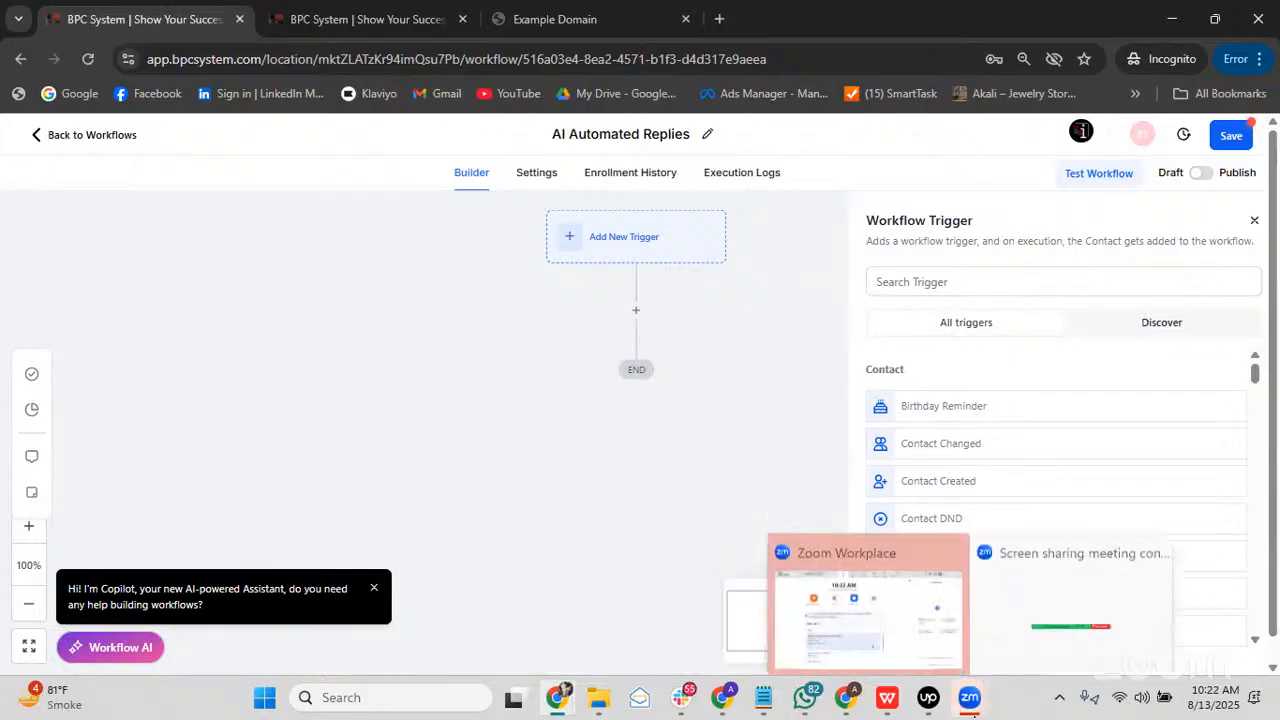
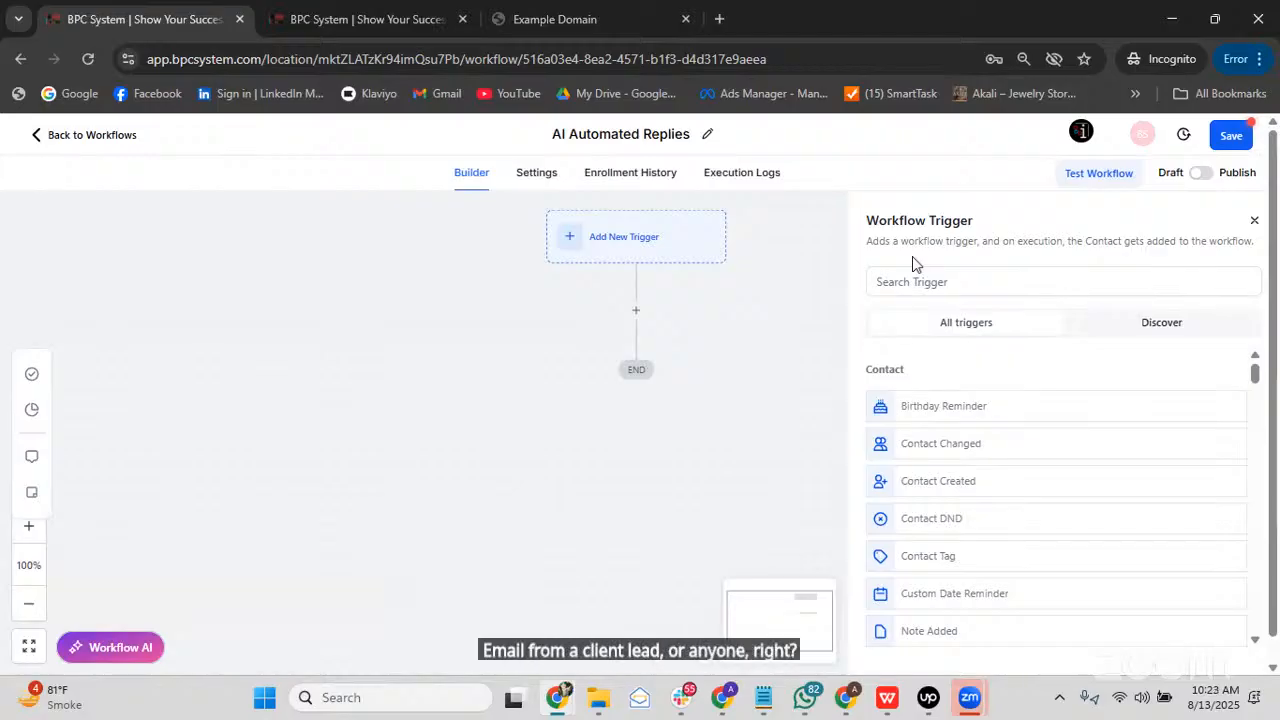
Step: Search the triggers for "custom" and choose Customer Replied, keeping its default trigger name
scroll(1023, 400, down, 2)
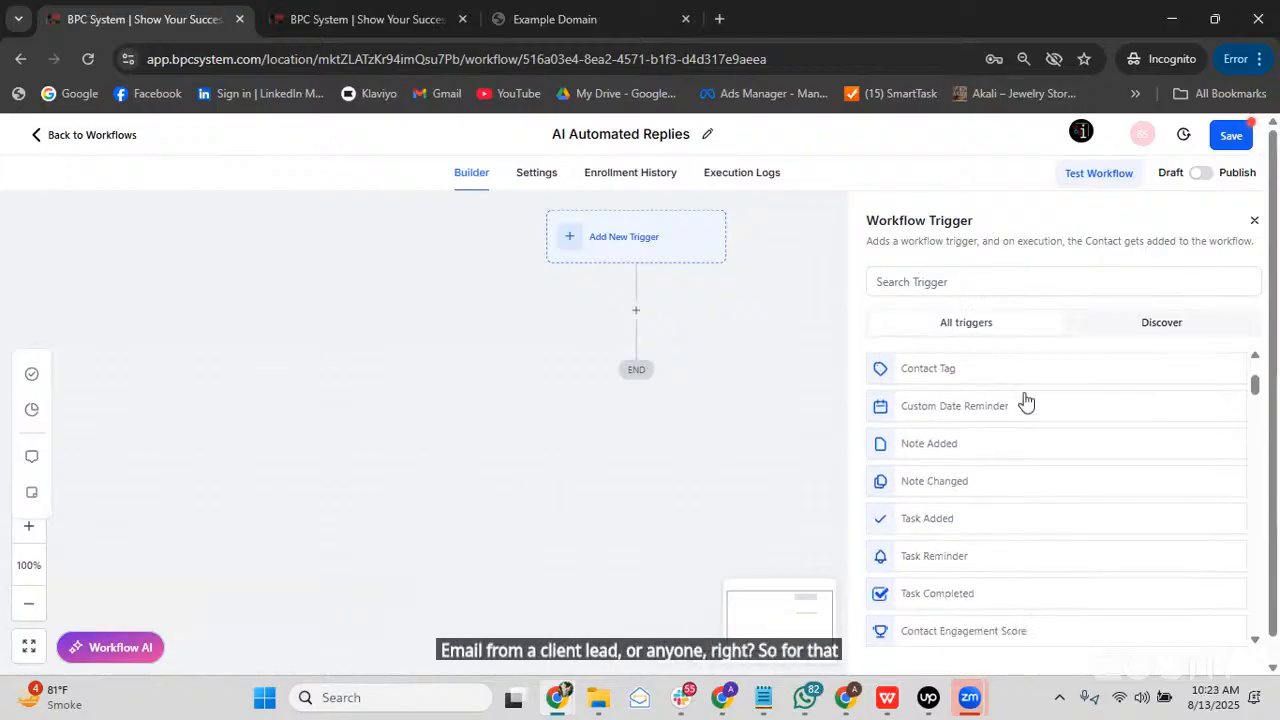
scroll(1071, 425, up, 2)
click(1010, 284)
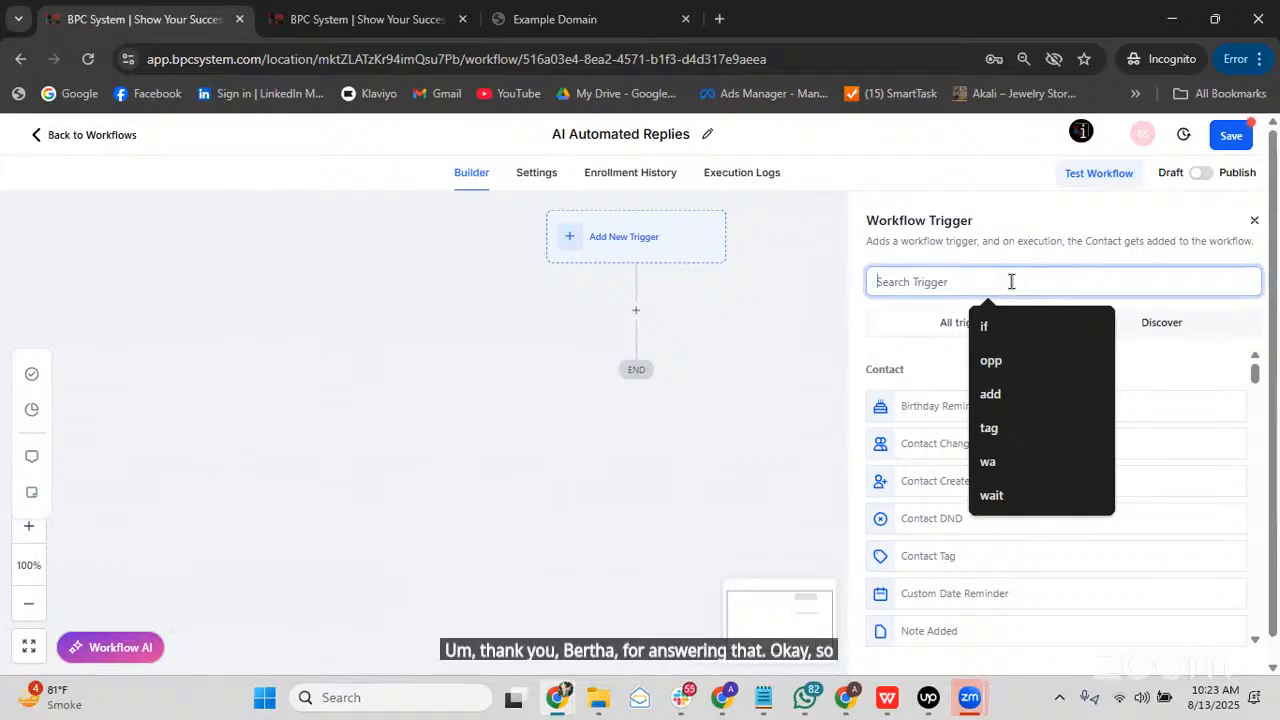
text(custom)
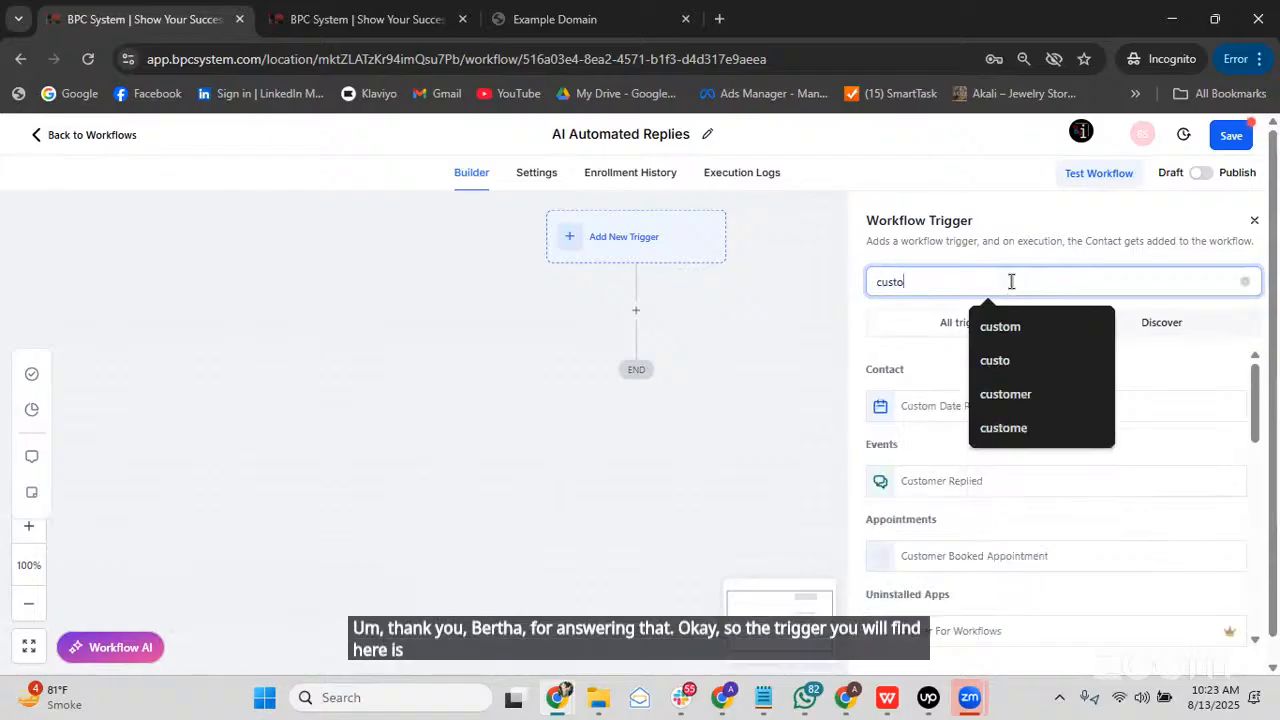
click(986, 481)
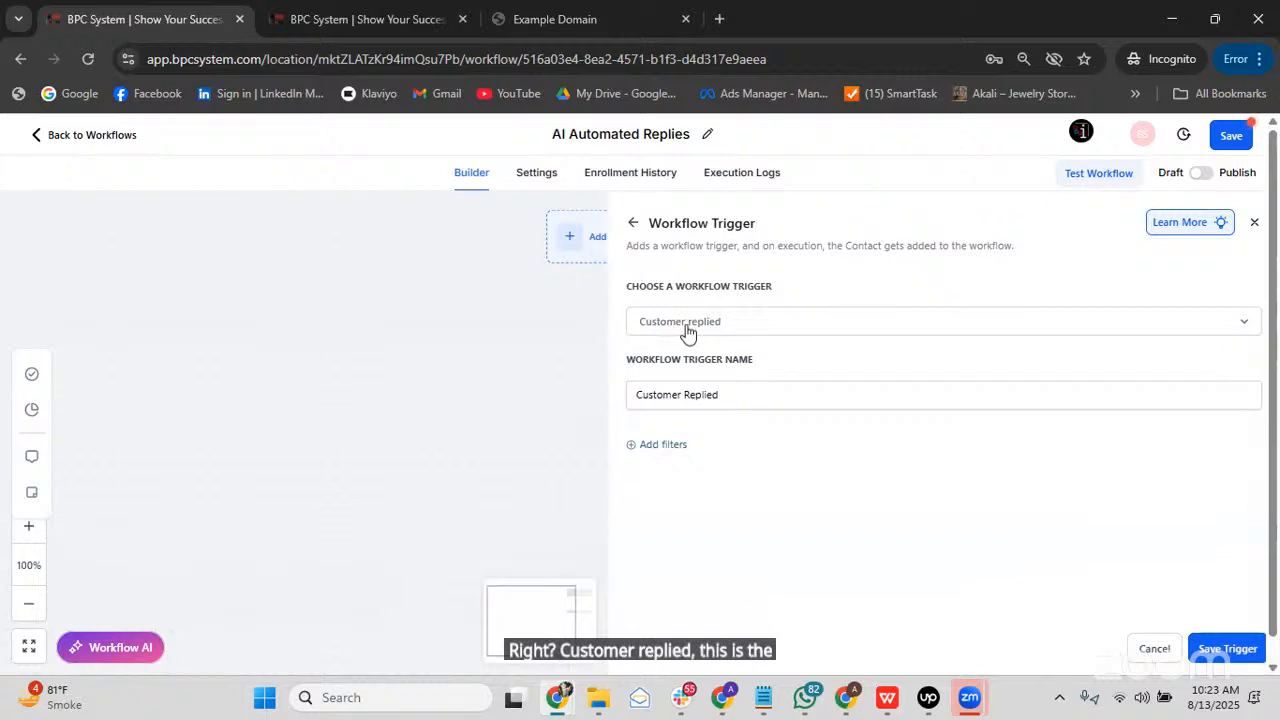
click(737, 395)
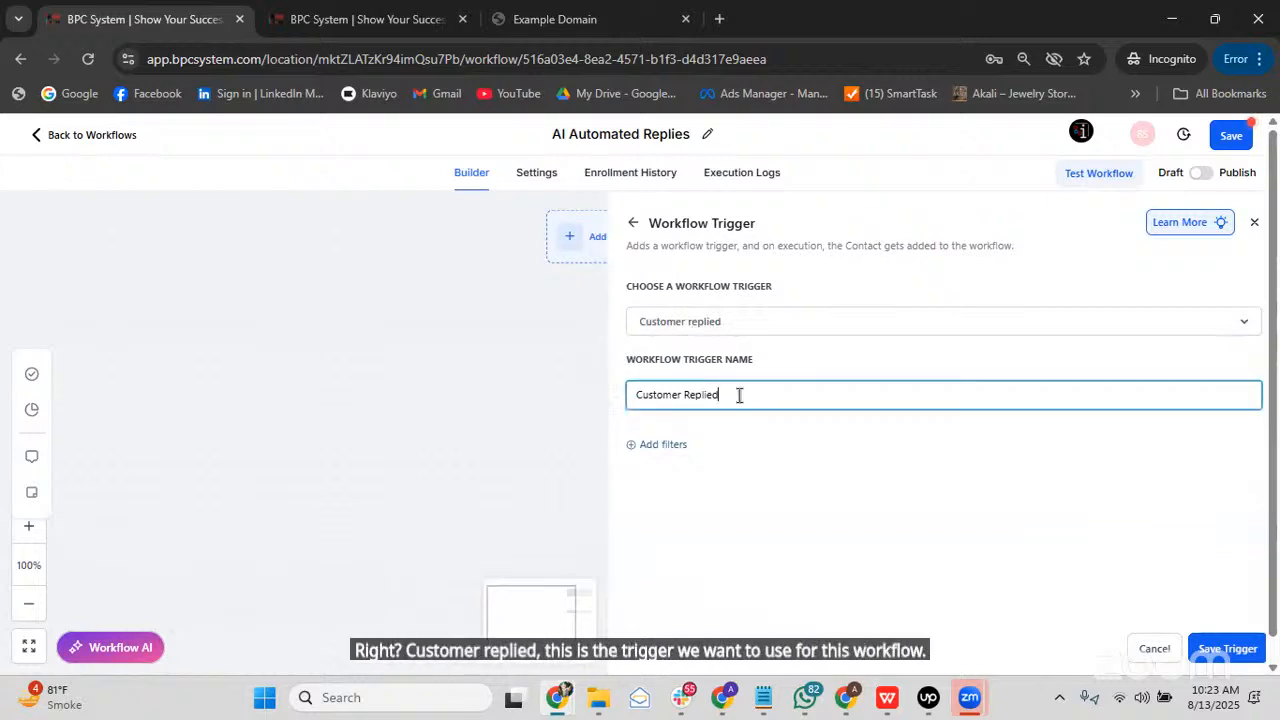
Step: Filter the Customer Replied trigger by Reply channel set to SMS and save the trigger
click(655, 447)
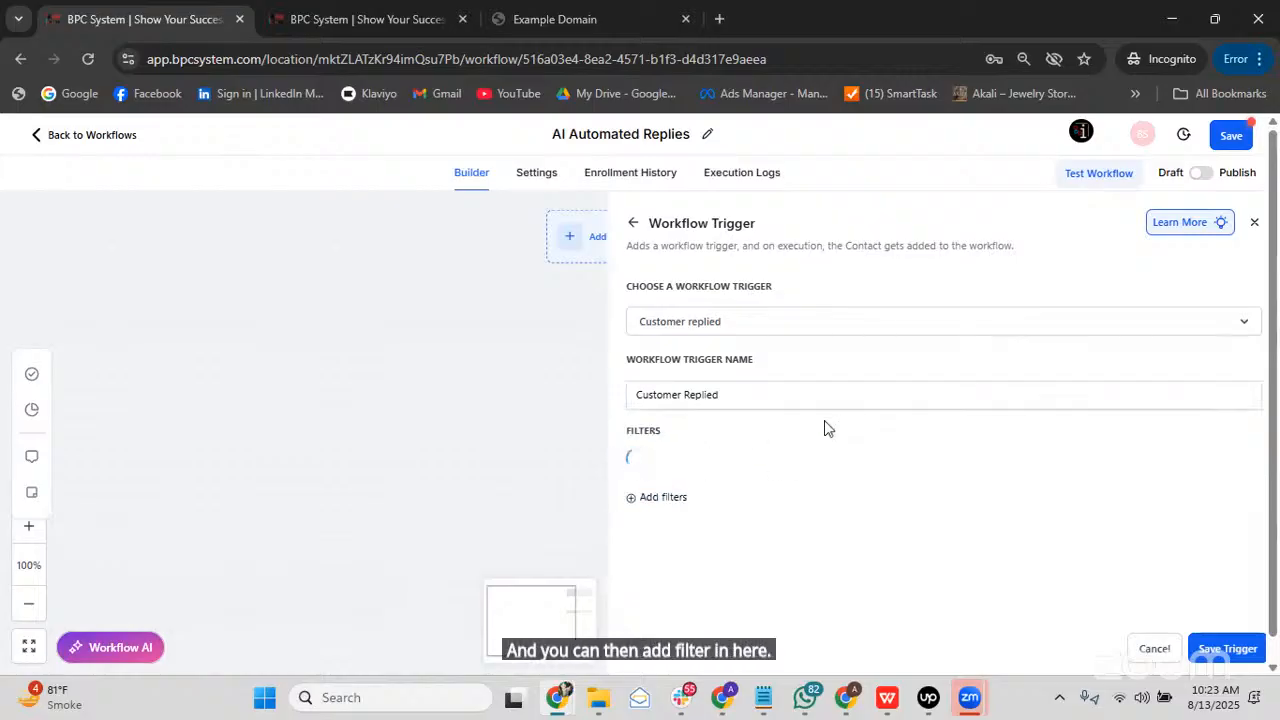
click(712, 470)
scroll(825, 465, down, 2)
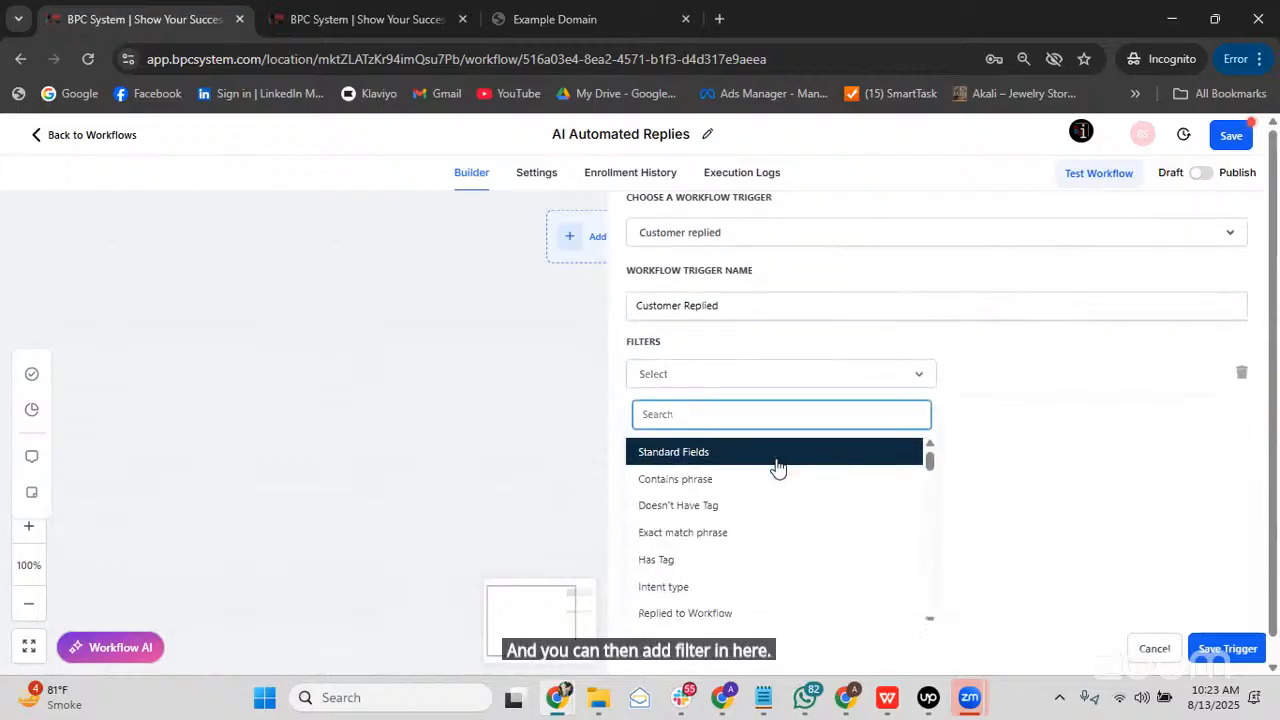
scroll(777, 466, down, 3)
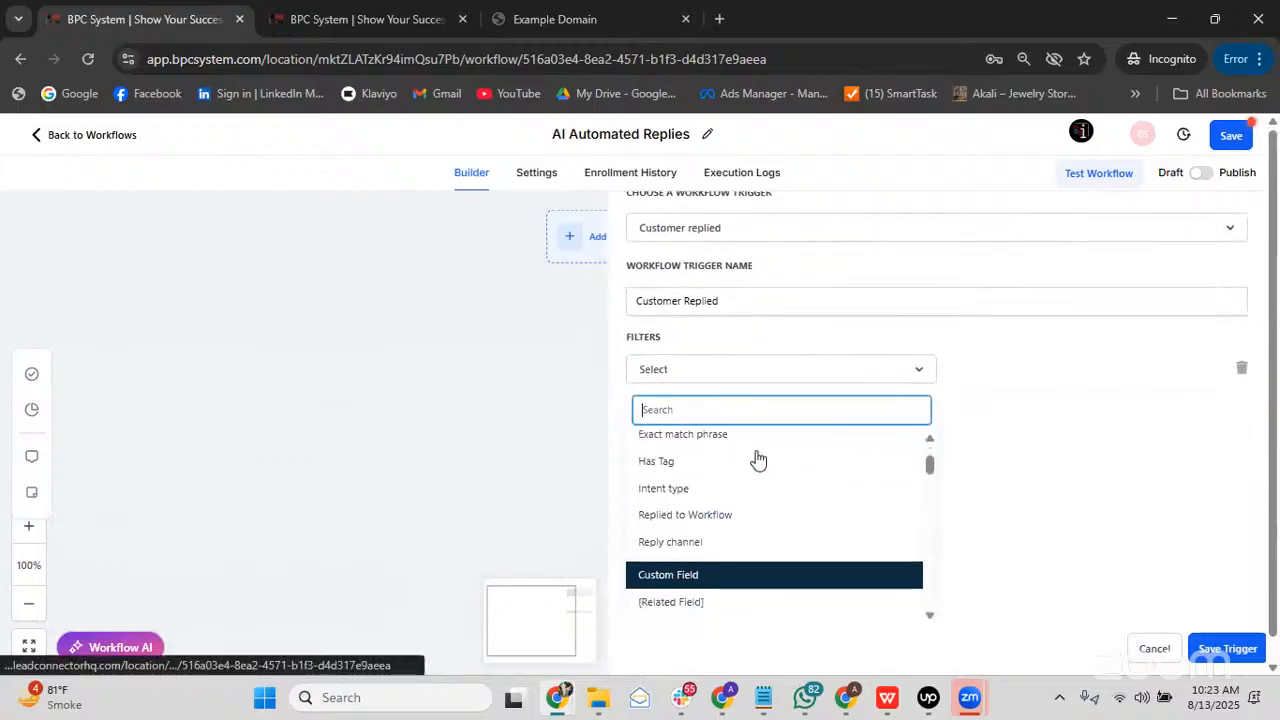
click(707, 545)
click(1046, 455)
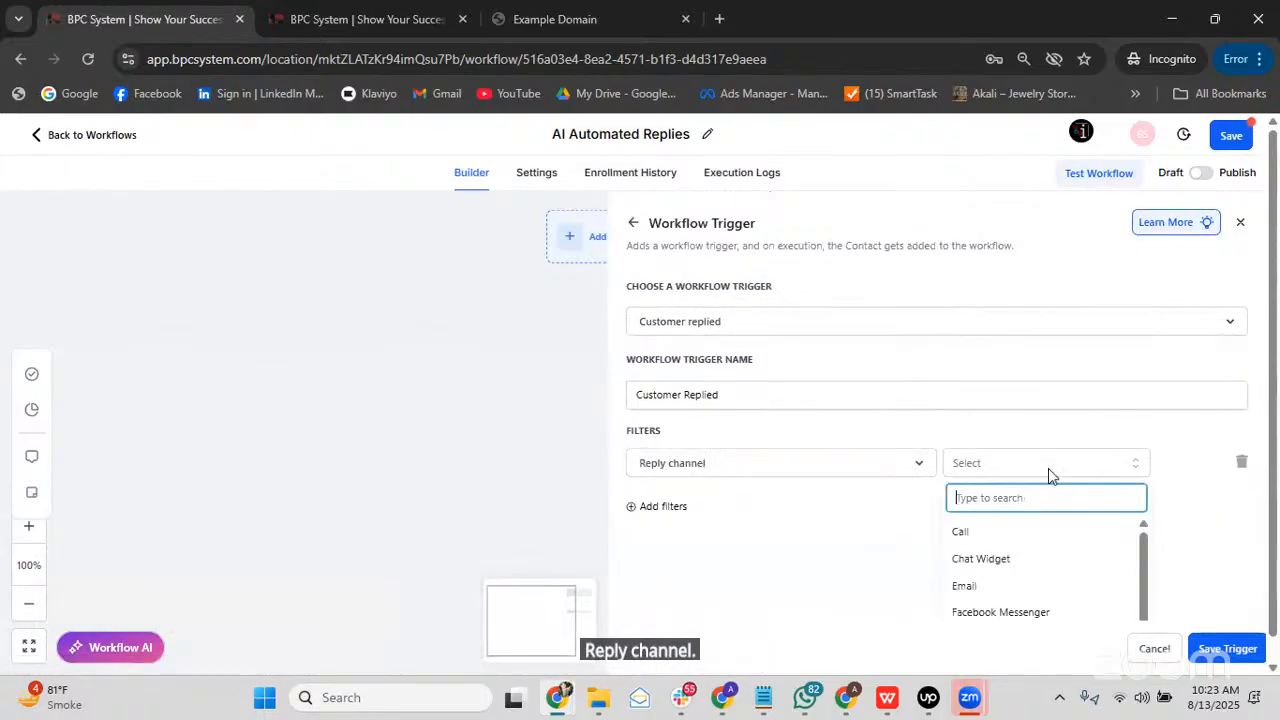
scroll(1045, 485, down, 2)
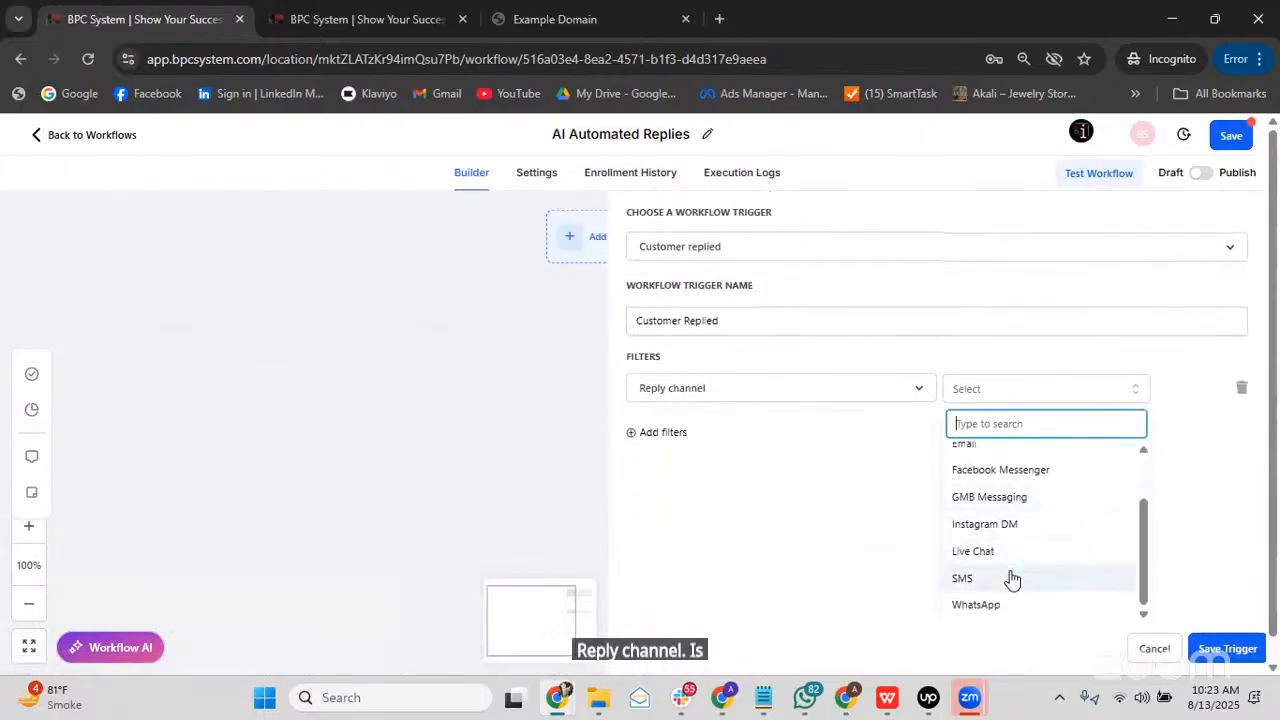
click(1011, 574)
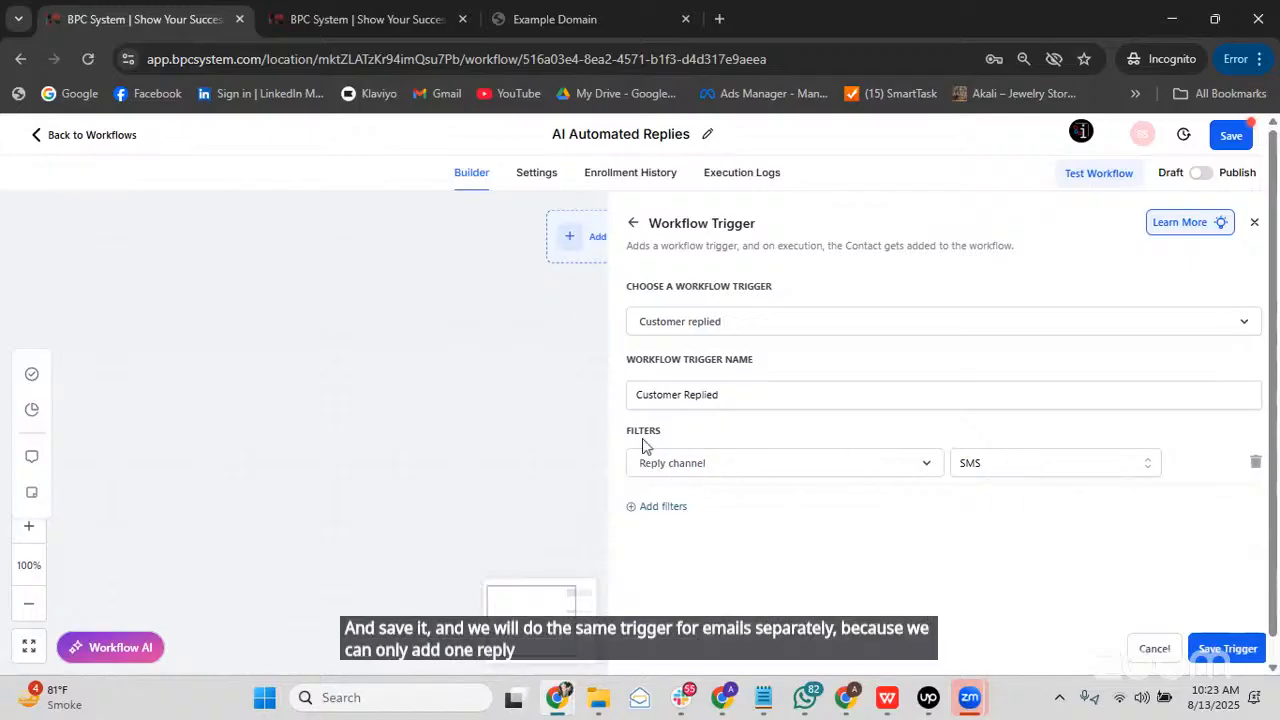
mouse_move(629, 401)
mouse_down()
mouse_move(764, 399)
mouse_move(614, 398)
mouse_up()
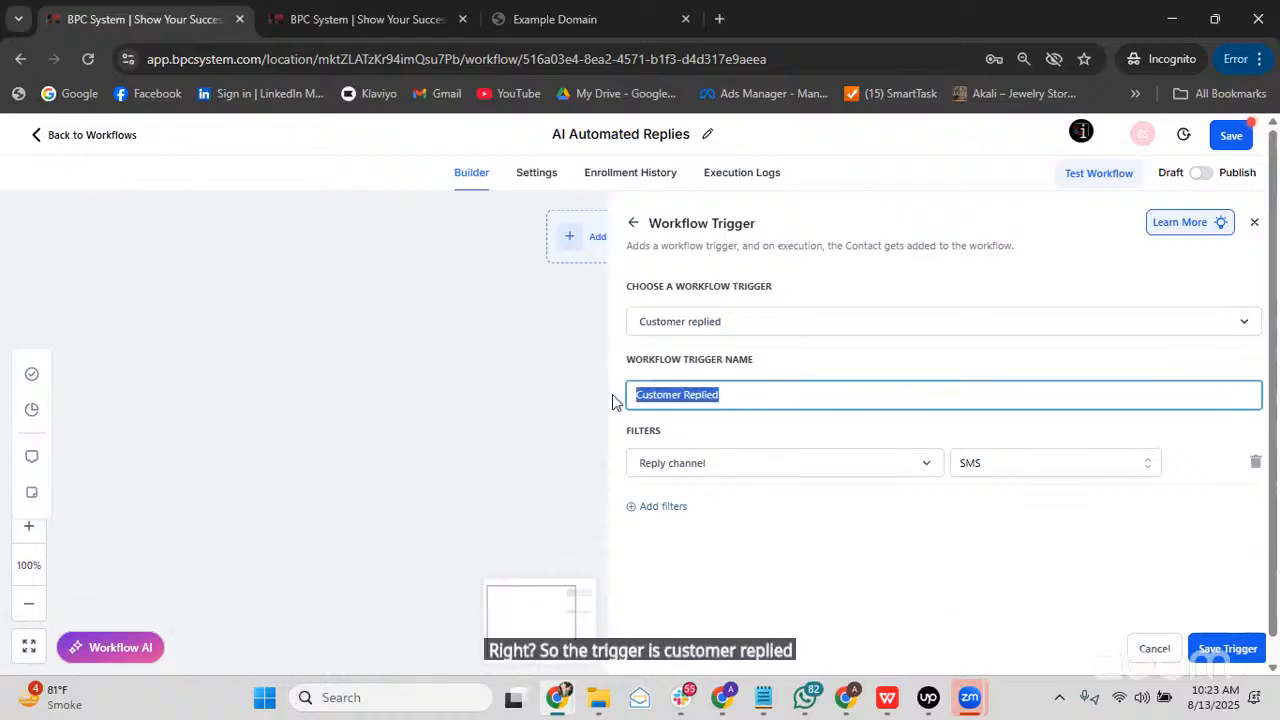
click(745, 395)
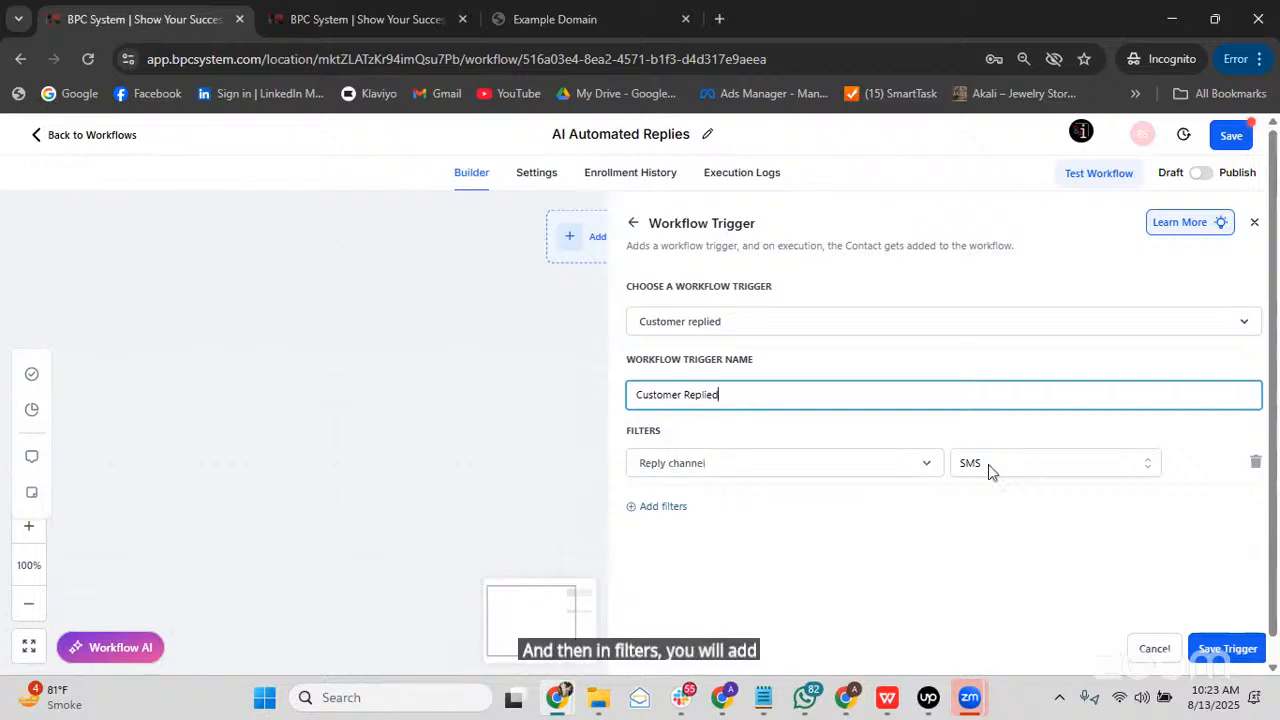
click(1226, 649)
Step: Start a second workflow trigger, search for "custom" and choose Customer Replied again
click(734, 259)
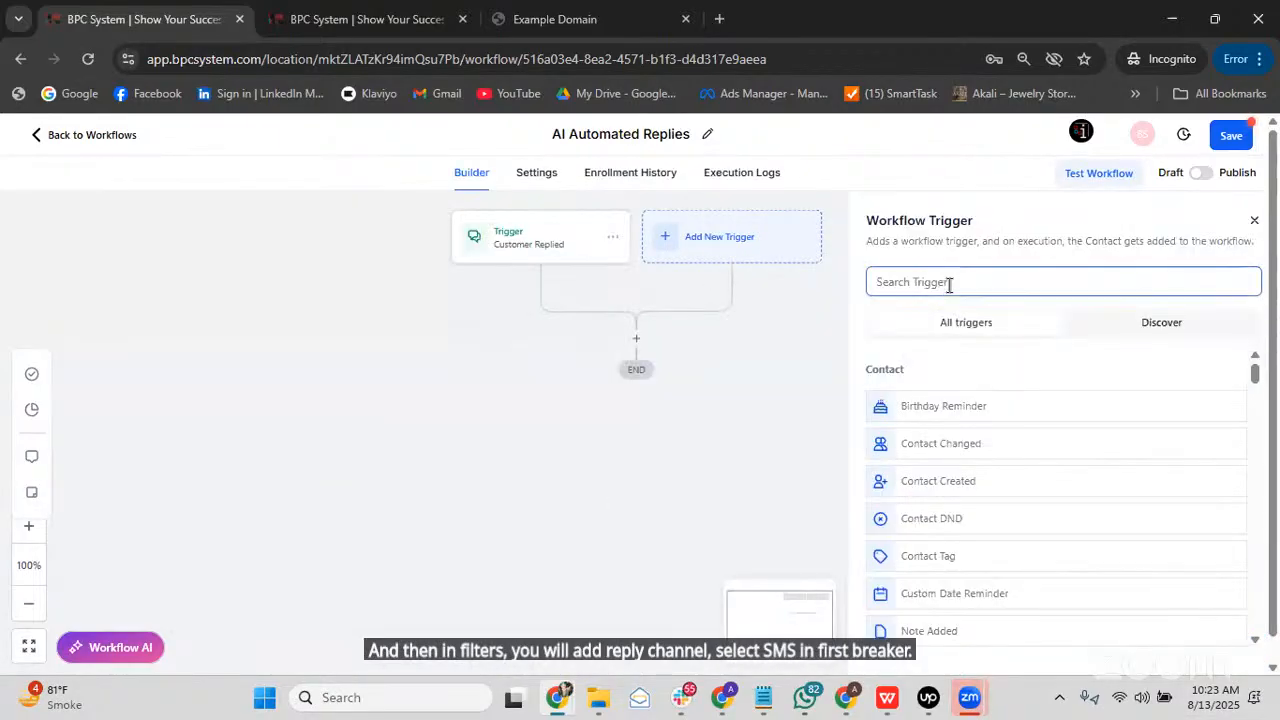
click(949, 284)
text(custom)
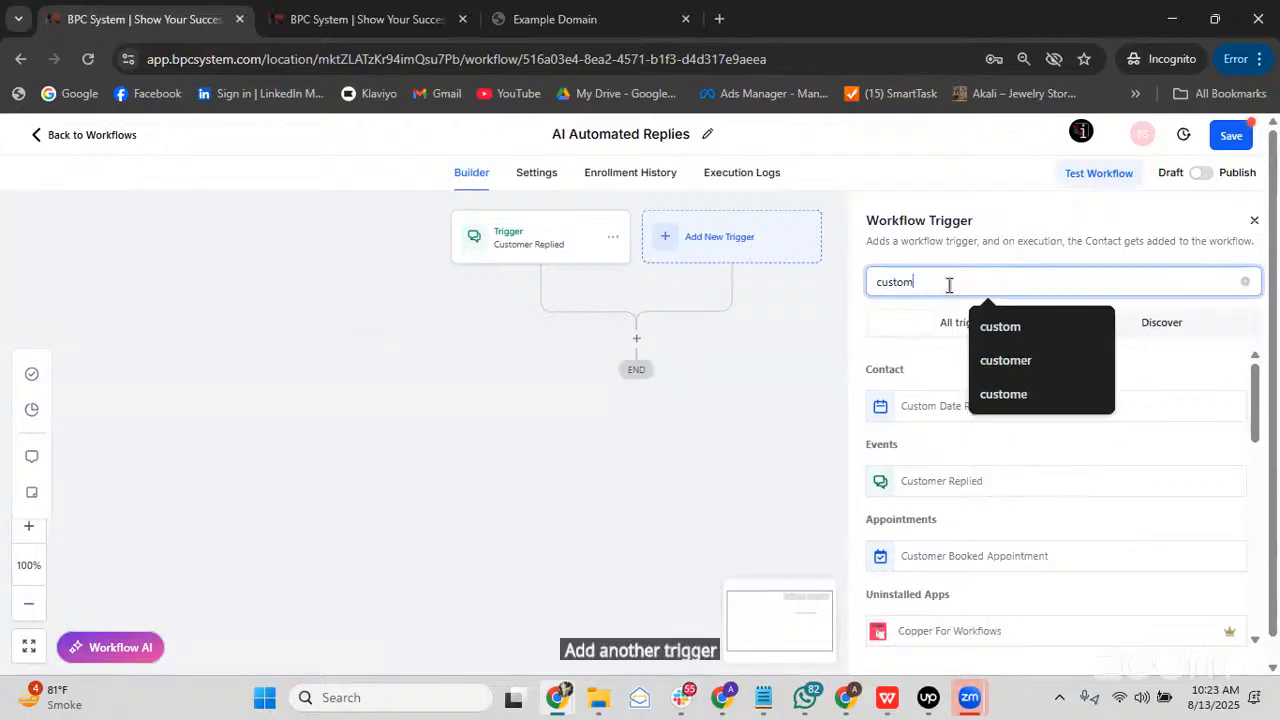
click(954, 485)
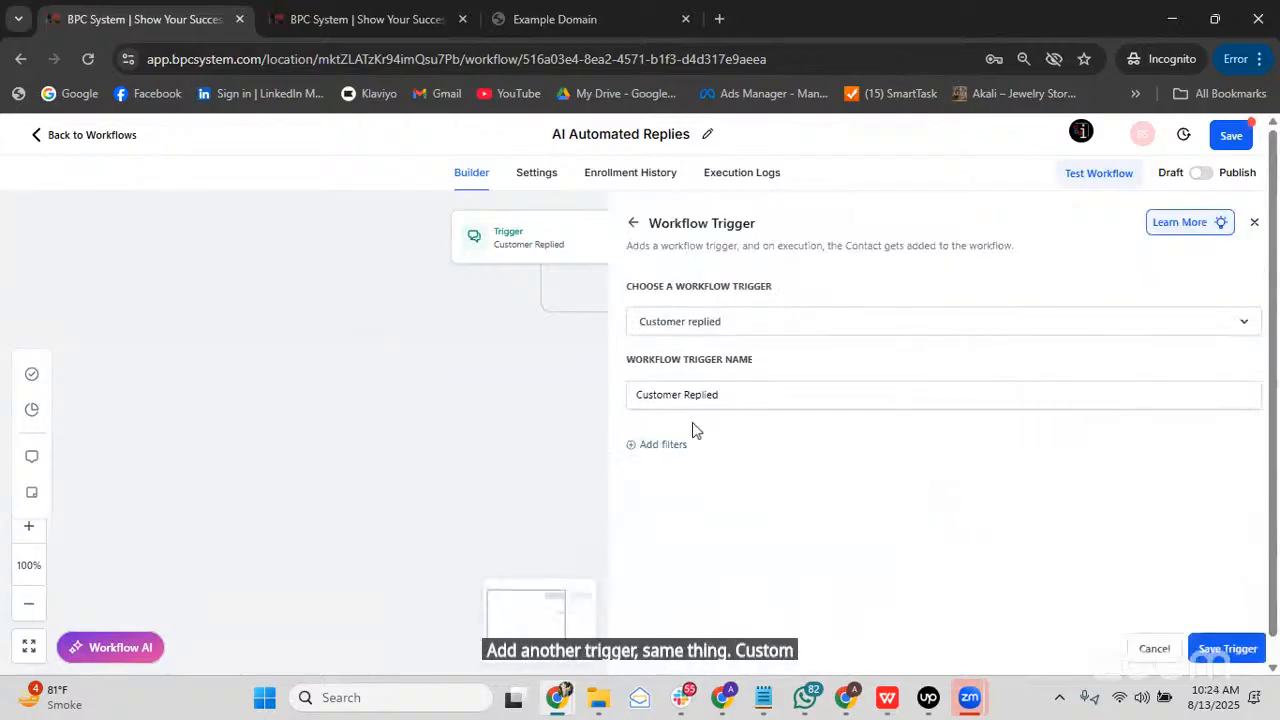
Step: Filter the second Customer Replied trigger by Reply channel set to Email and save it
click(671, 451)
click(846, 472)
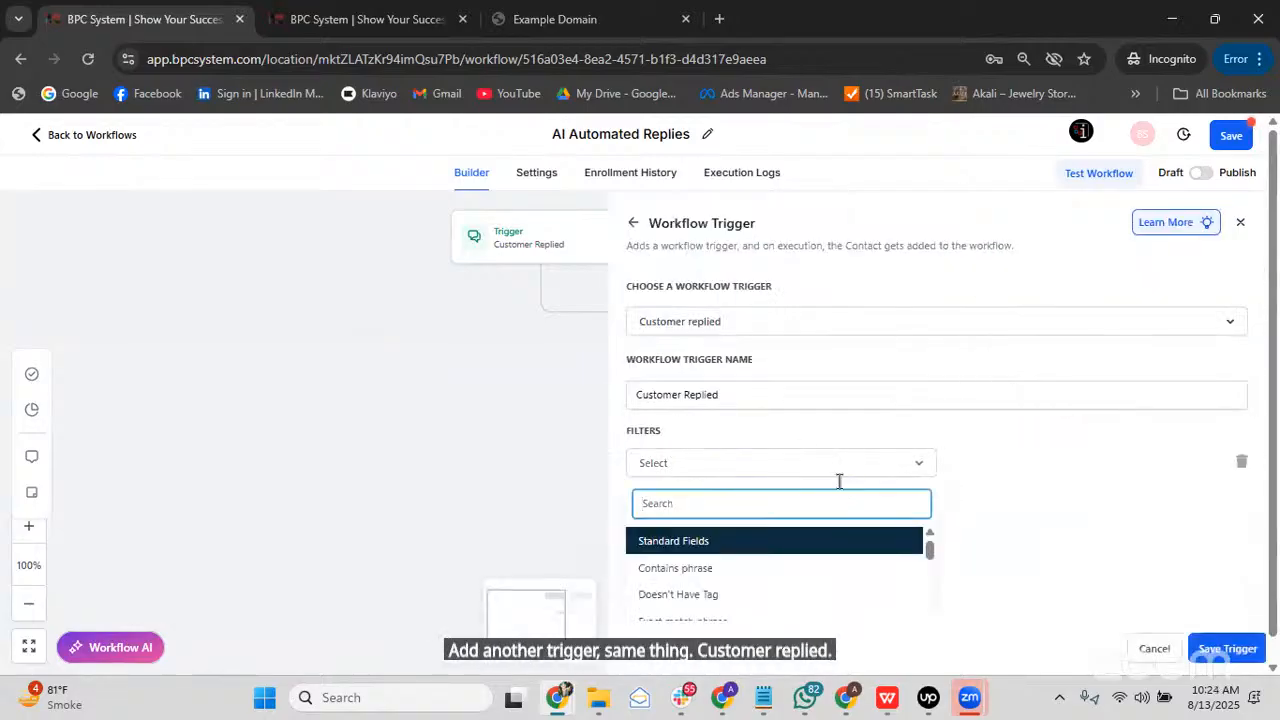
scroll(726, 542, down, 1)
scroll(735, 546, down, 1)
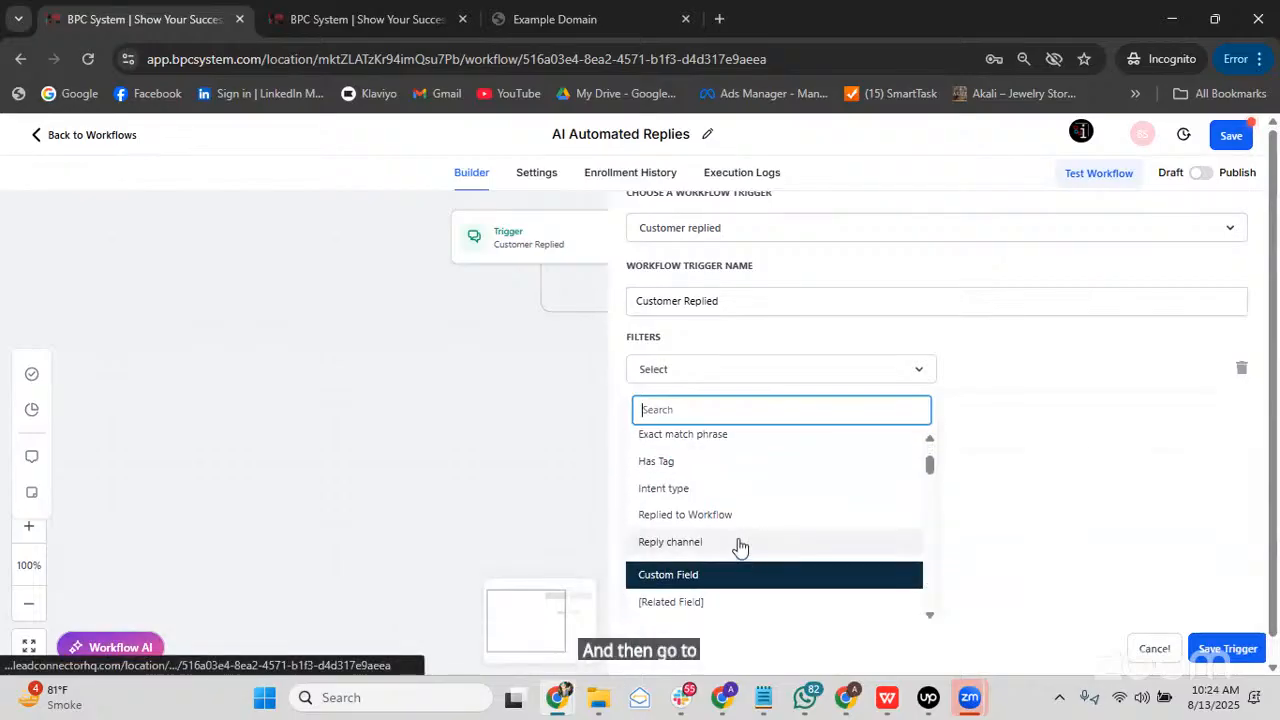
click(738, 546)
click(1041, 466)
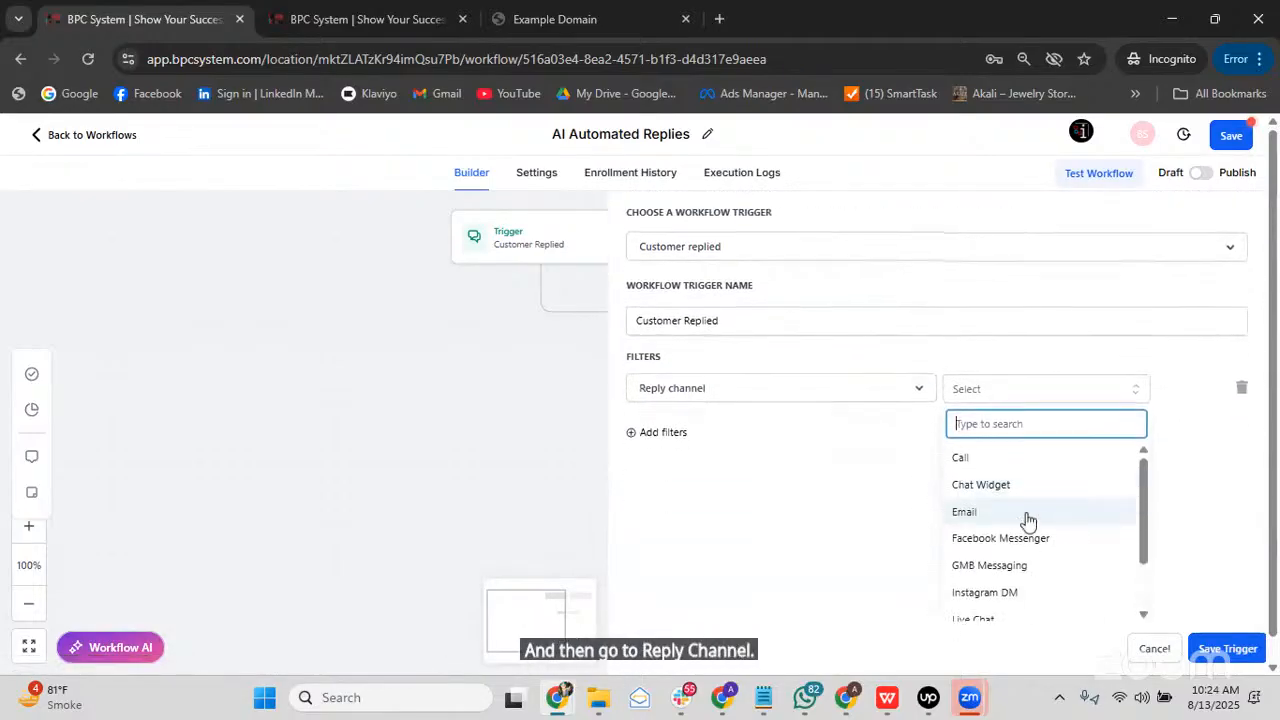
click(1026, 512)
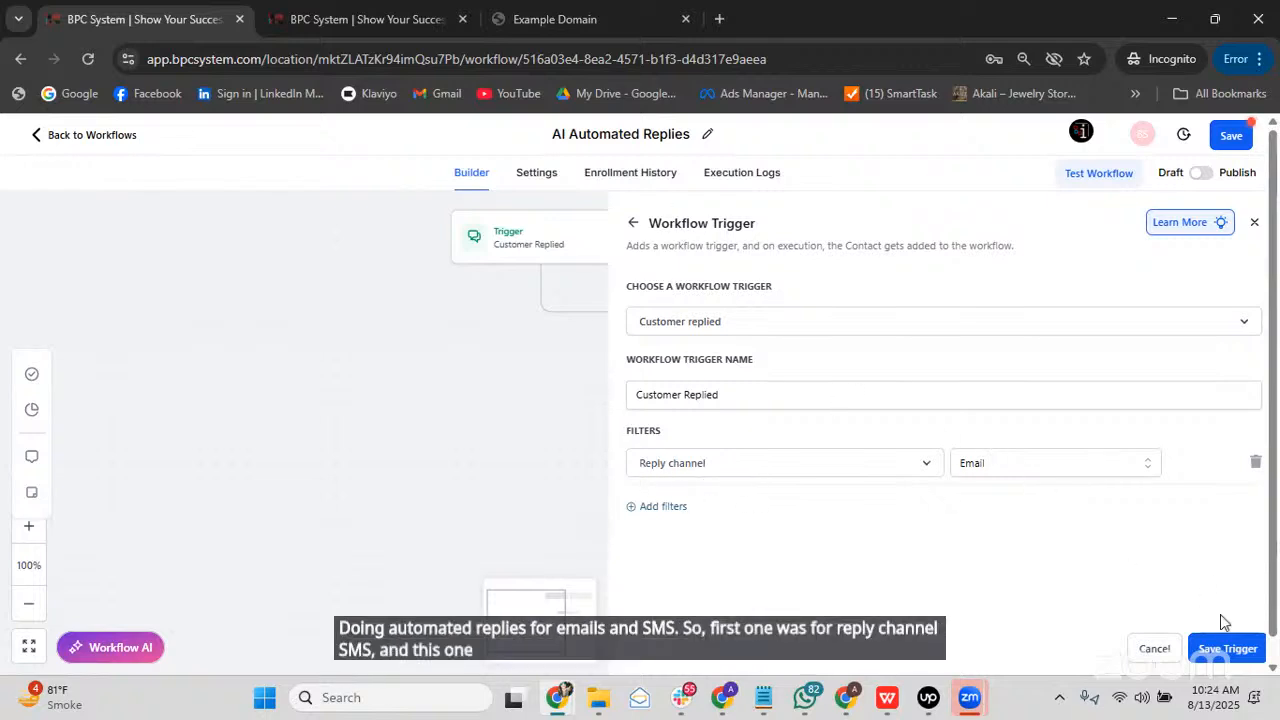
click(1225, 655)
Step: Insert an action below the two triggers, searching for "gpt" and choosing GPT Powered By OpenAI
scroll(790, 355, down, 1)
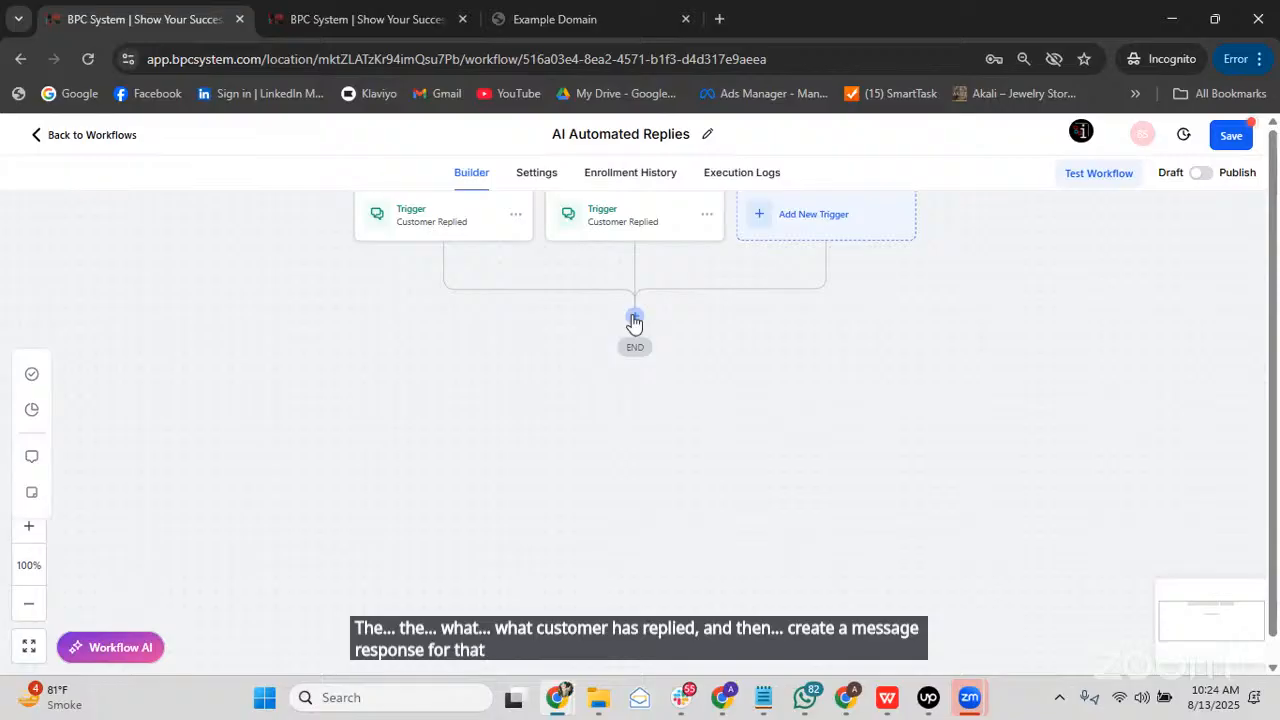
click(637, 318)
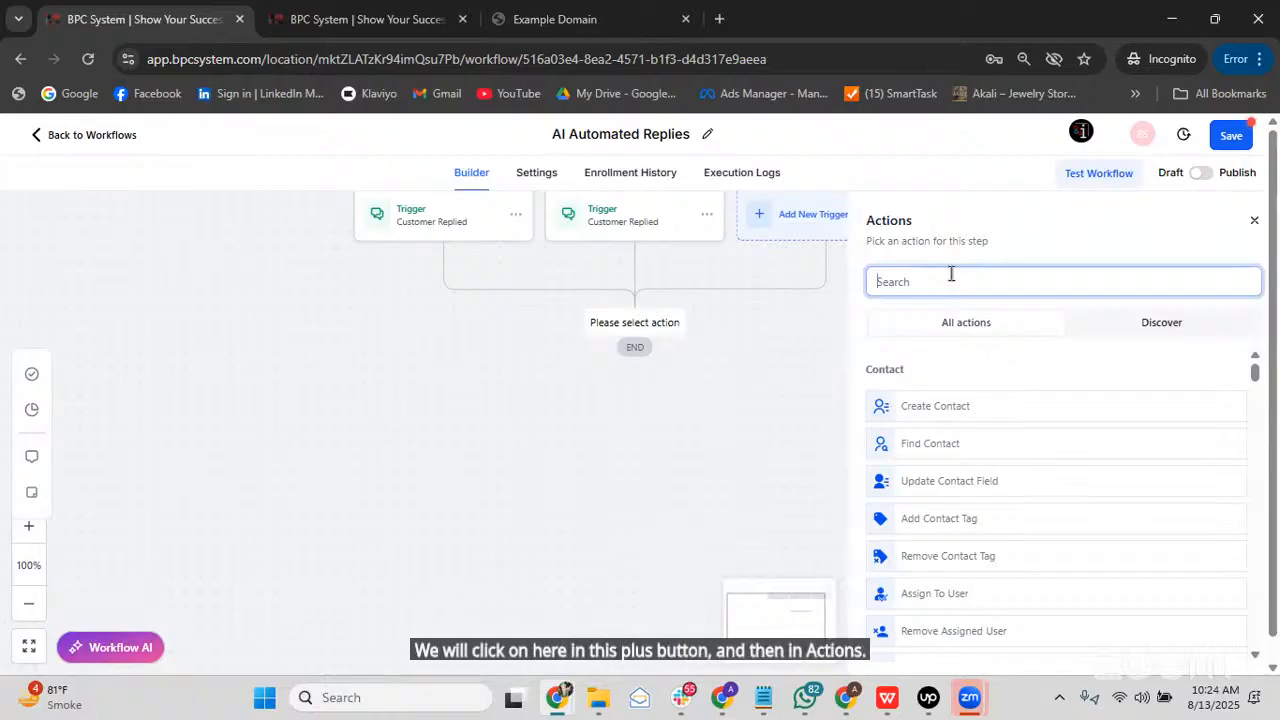
text(gpt)
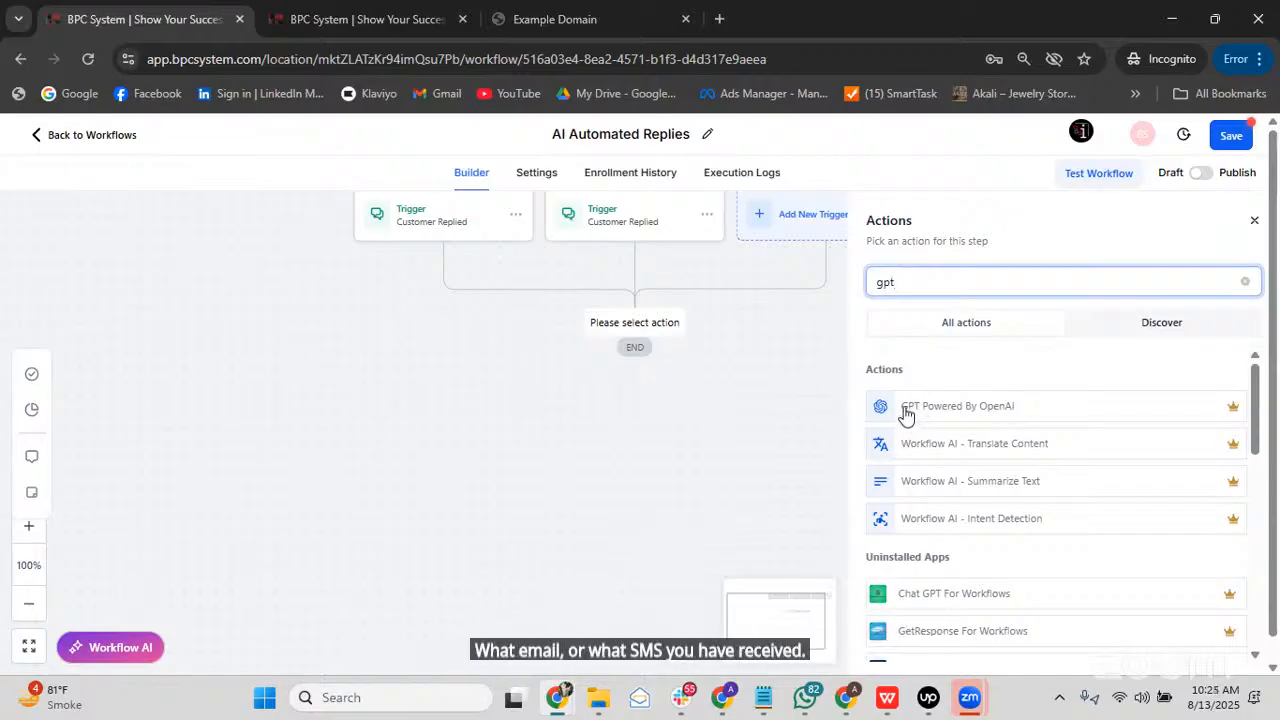
click(968, 414)
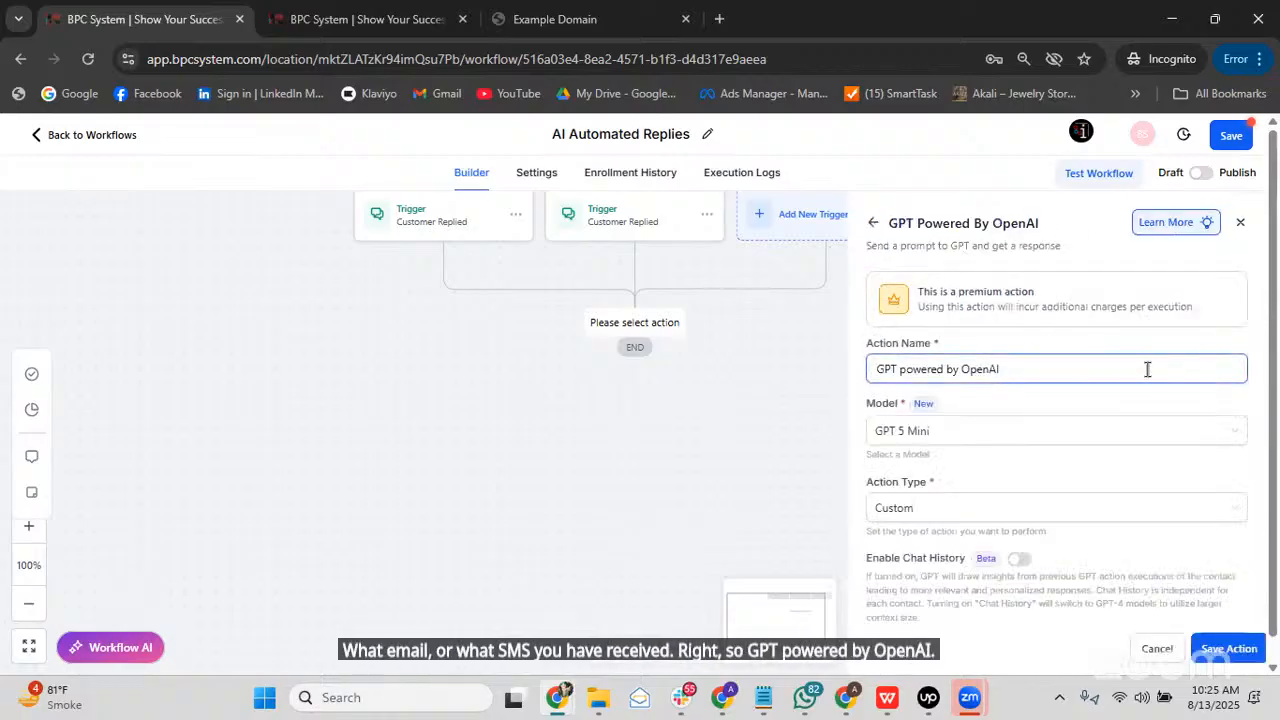
Step: Set the GPT action's model to GPT 5, read the chat history option's description and place the cursor in the prompt
click(897, 432)
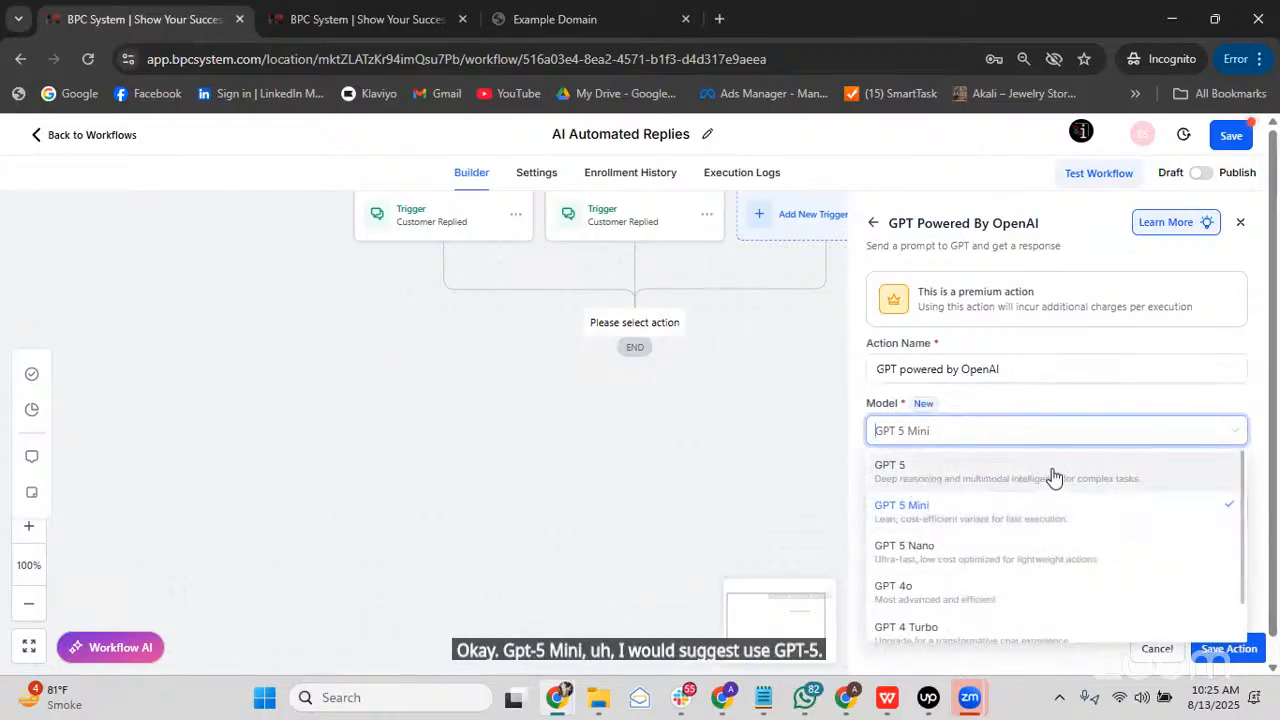
click(1052, 476)
scroll(1112, 405, down, 1)
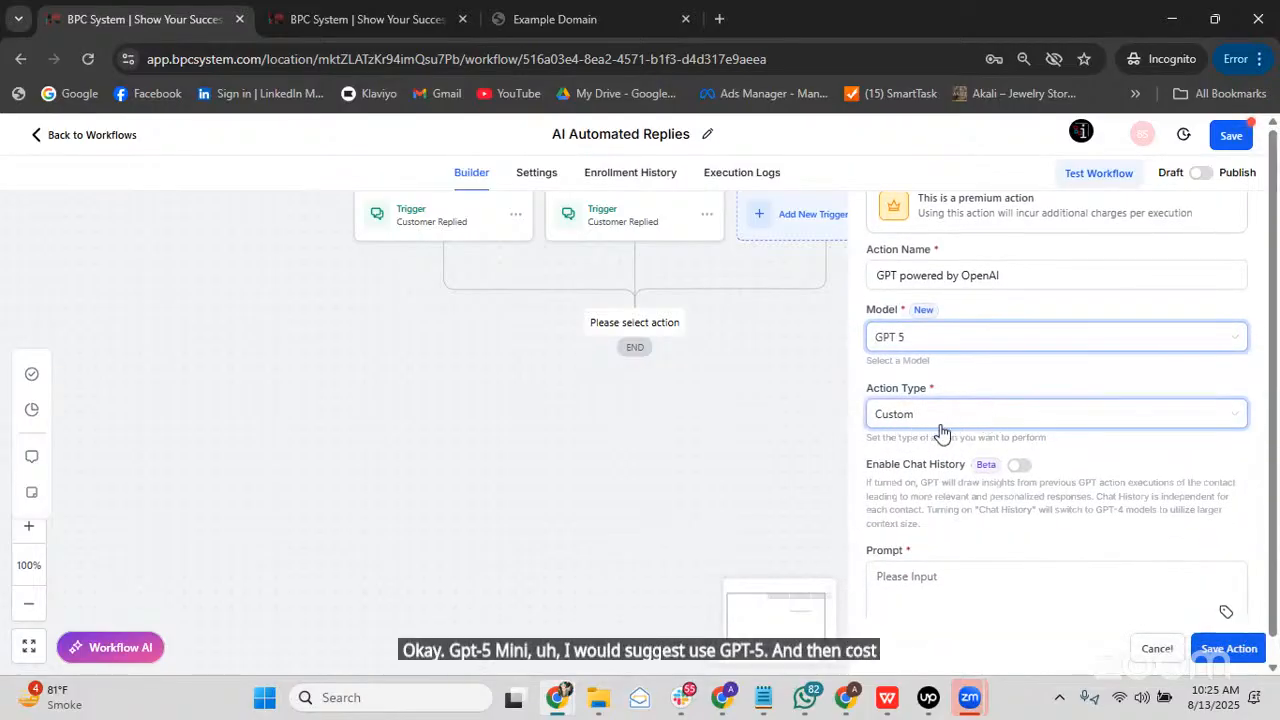
scroll(940, 432, down, 1)
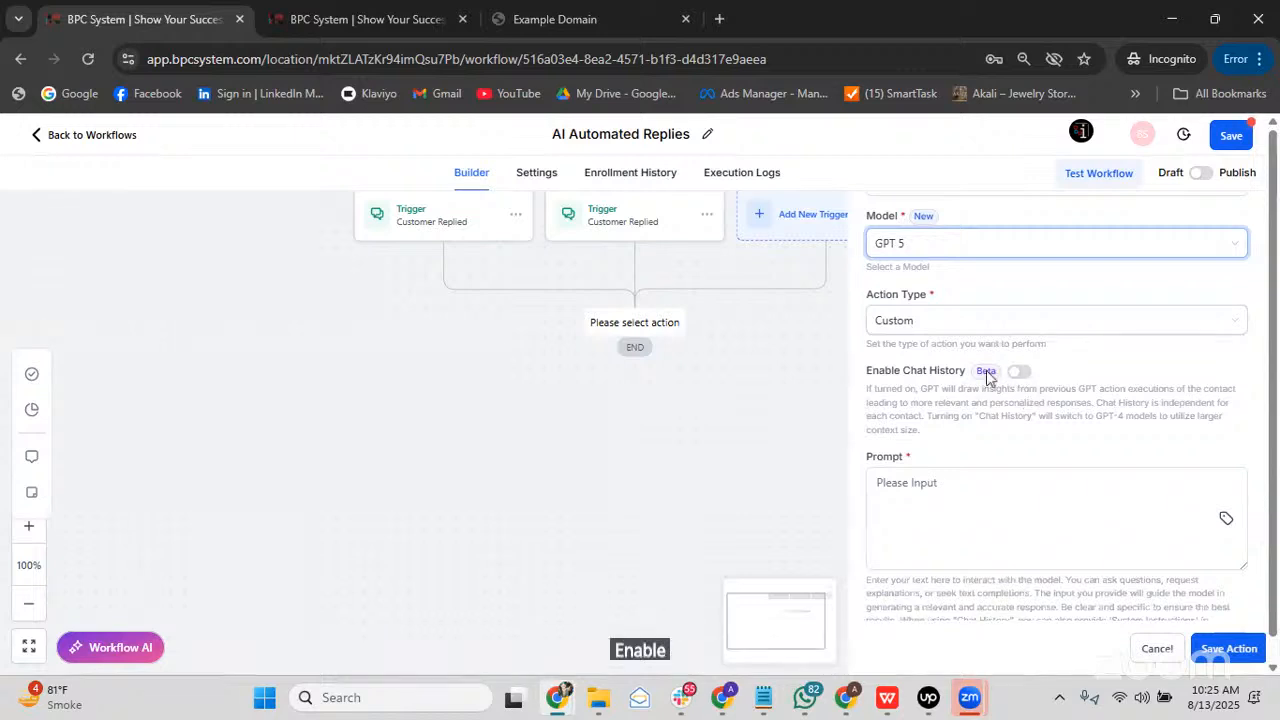
drag(866, 397, 1003, 402)
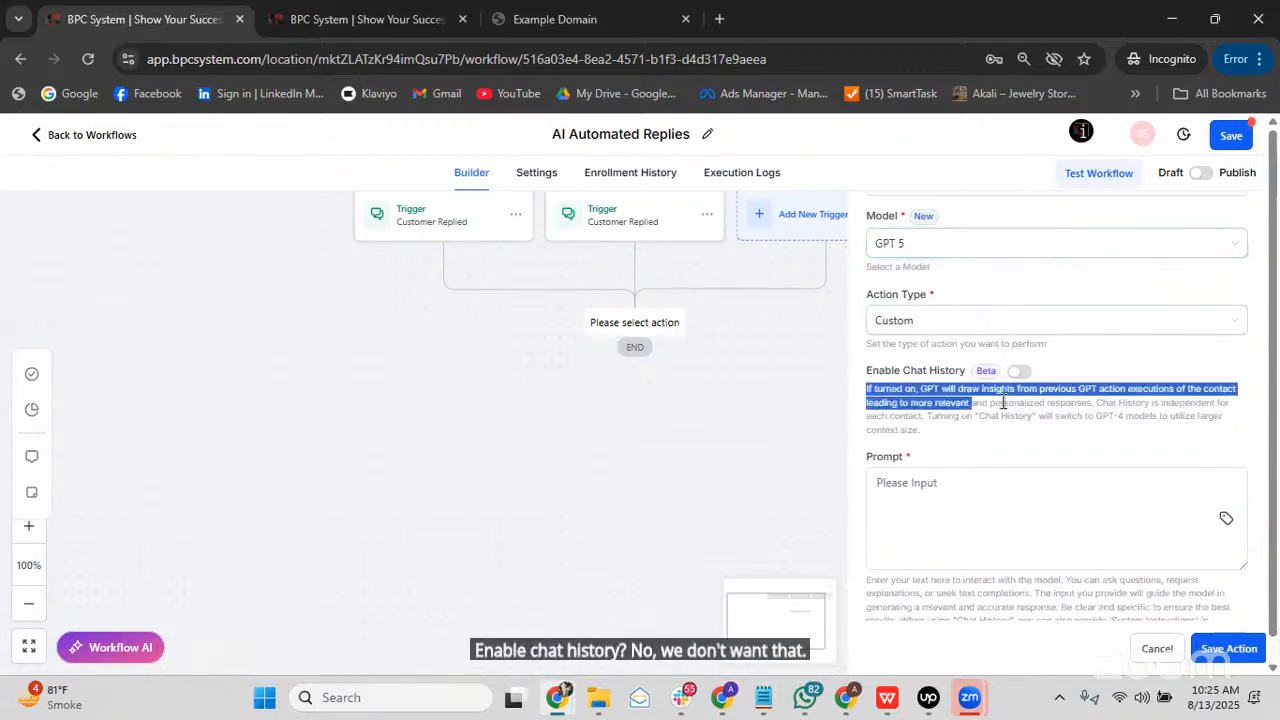
click(882, 418)
click(910, 490)
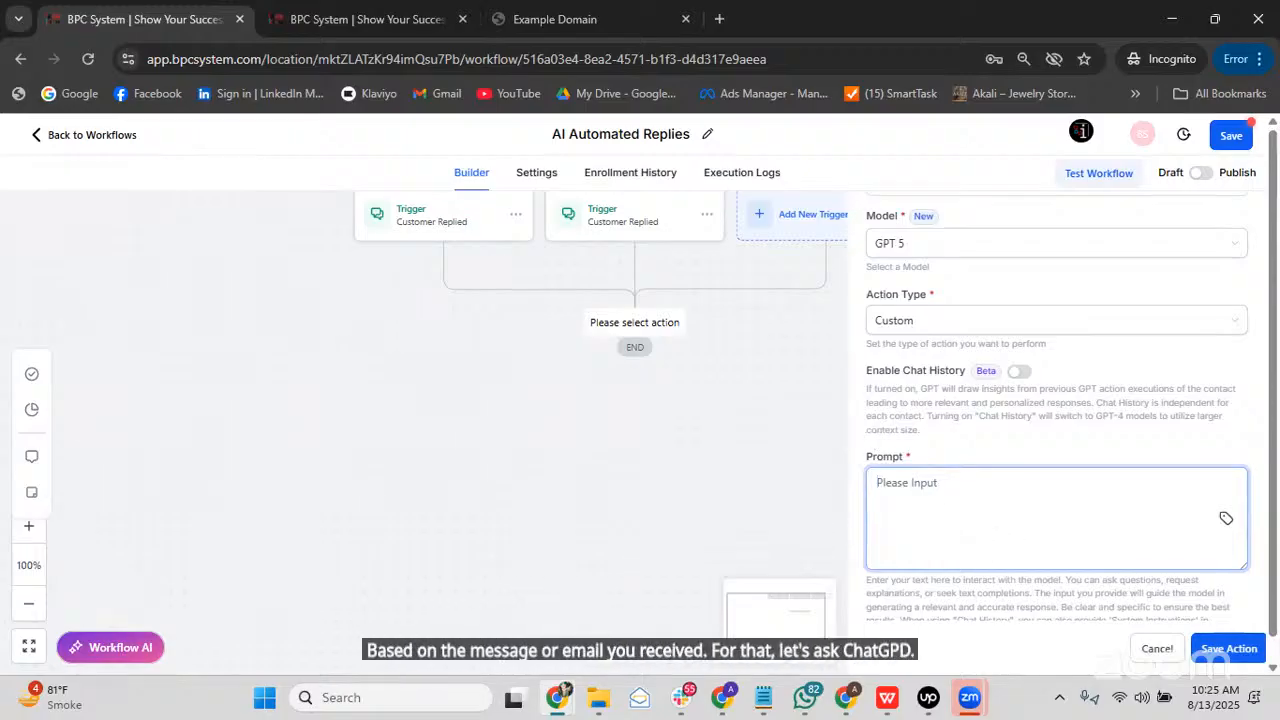
Step: Switch to the other Chrome window with the YouTube channel and open ChatGPT in a new tab
click(557, 697)
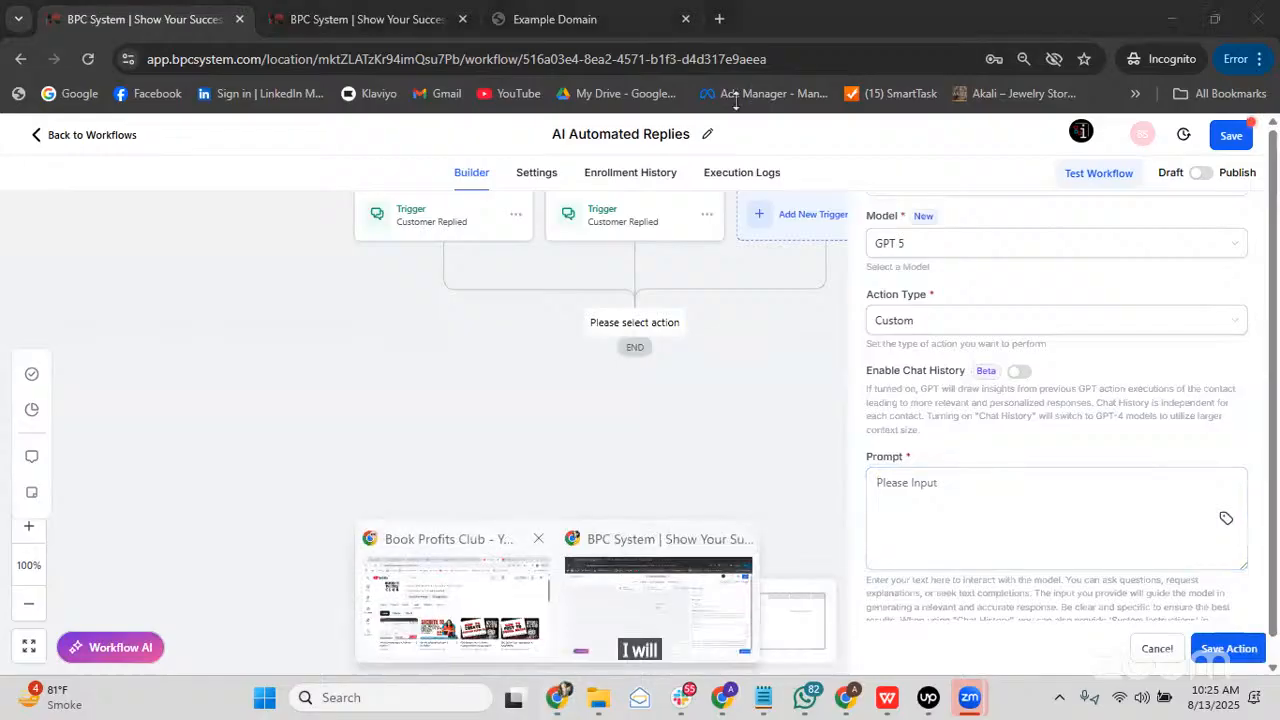
click(457, 604)
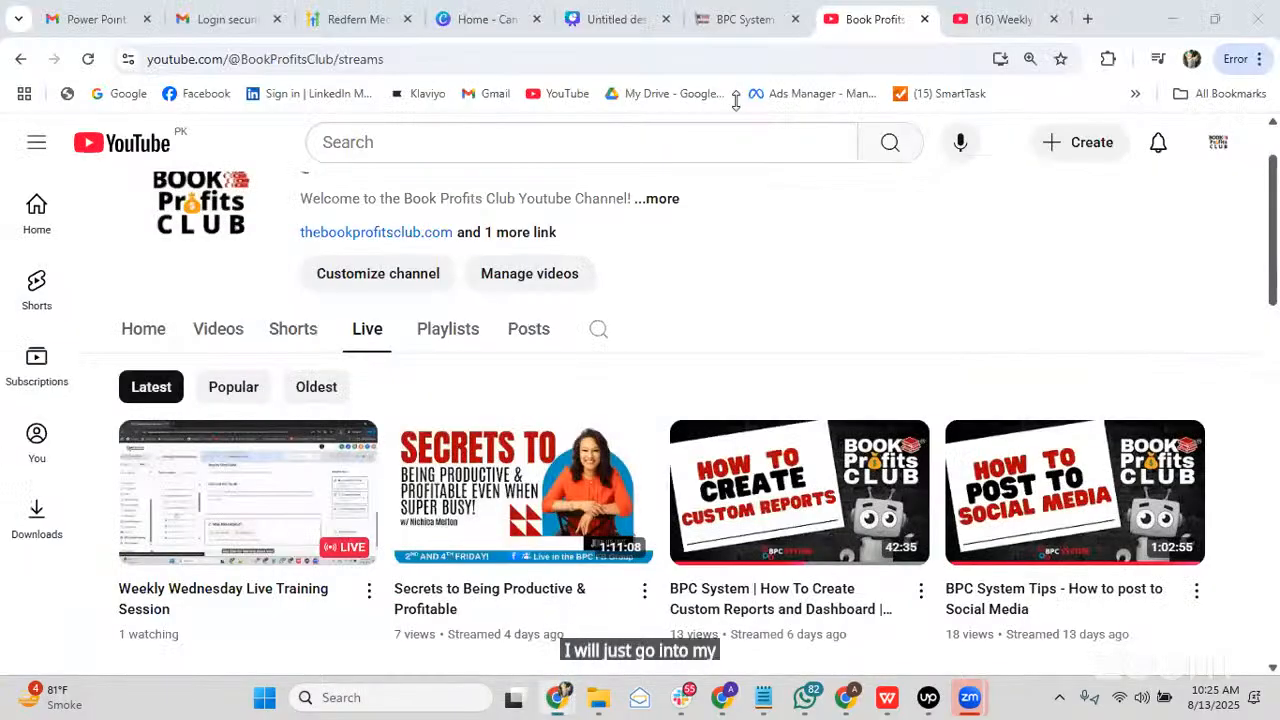
click(1088, 19)
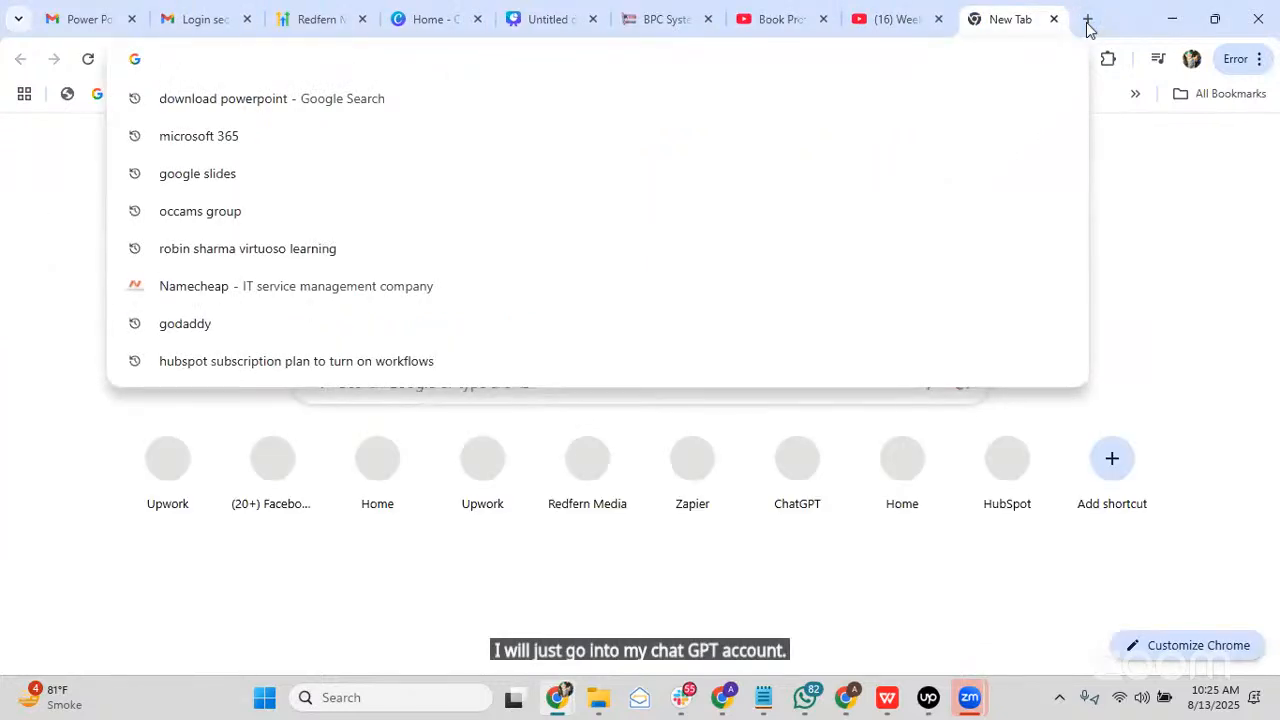
text(cha)
key(Return)
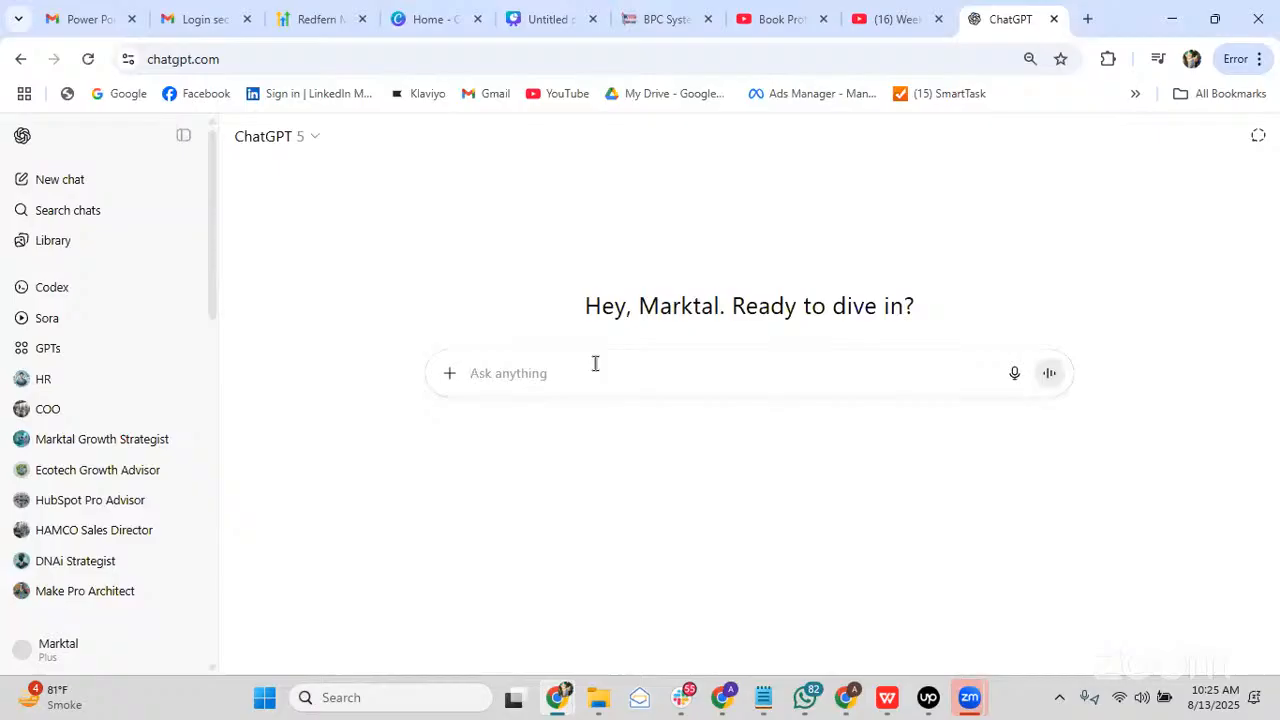
Step: Begin the ChatGPT message with "create a prompt for open ai to analyze the message received"
text(create a )
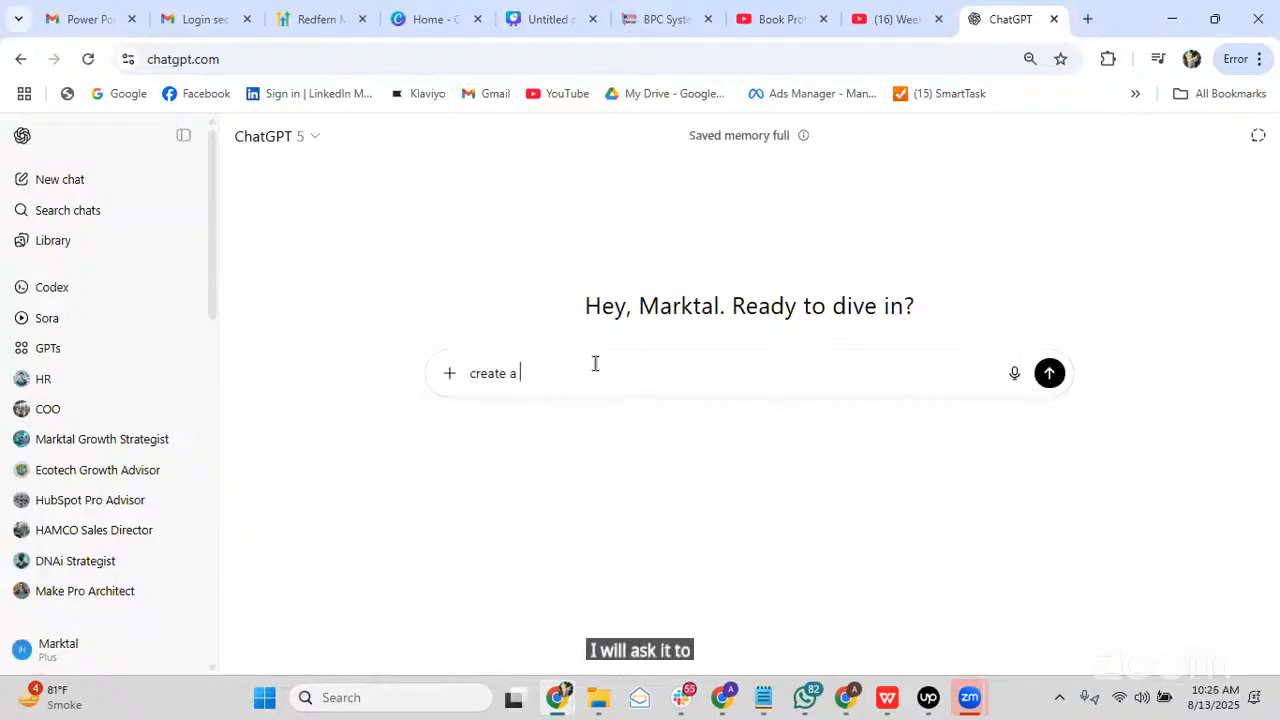
text(prompt for open ai)
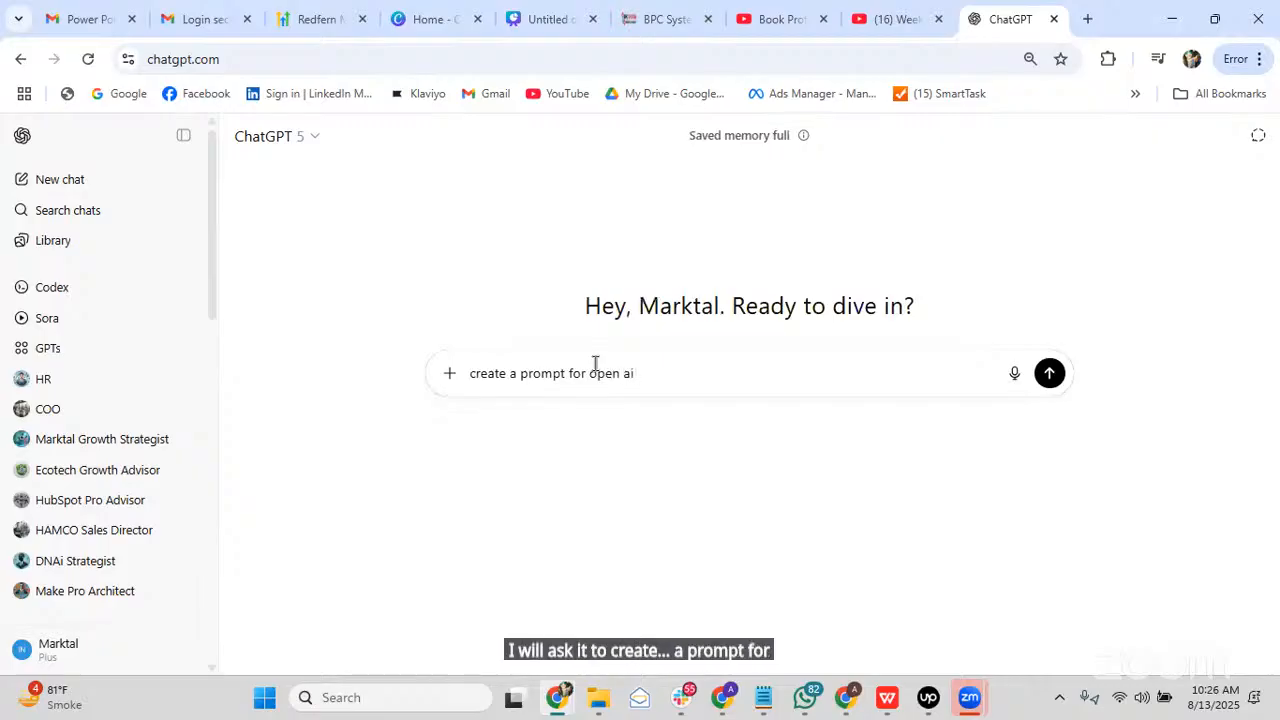
text( (in)
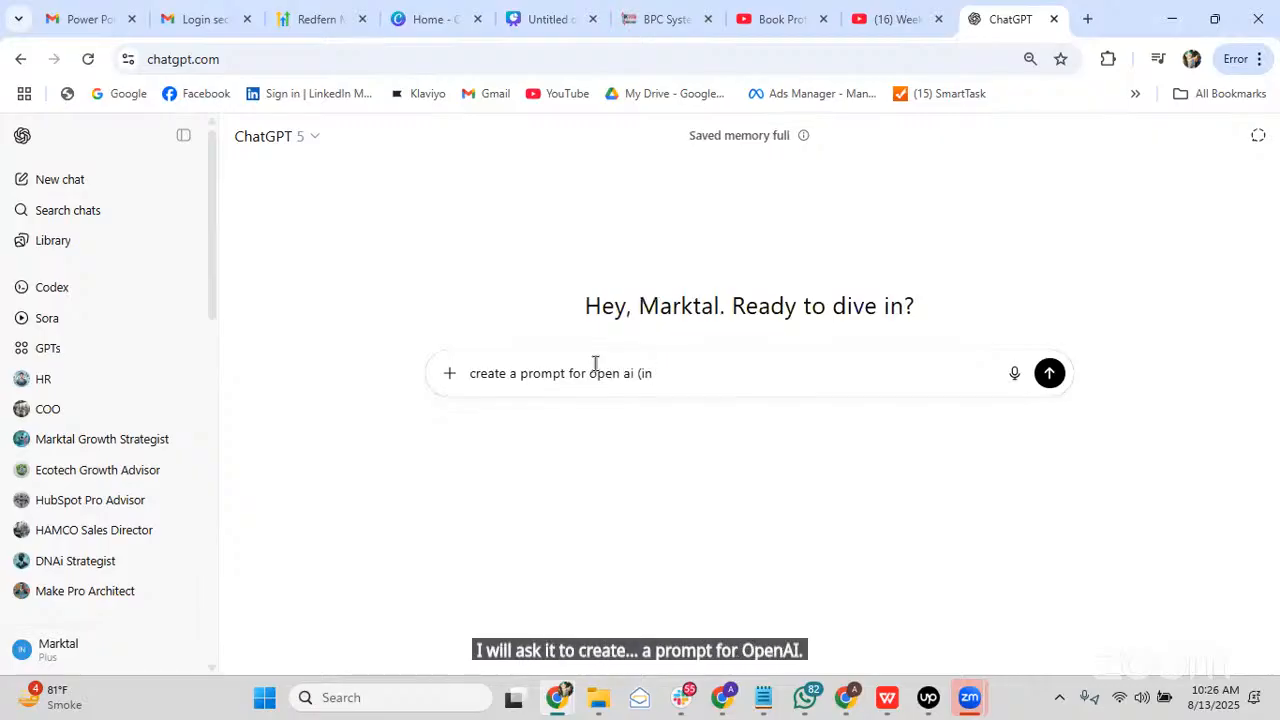
key(BackSpace)
key(BackSpace)
key(BackSpace)
key(BackSpace)
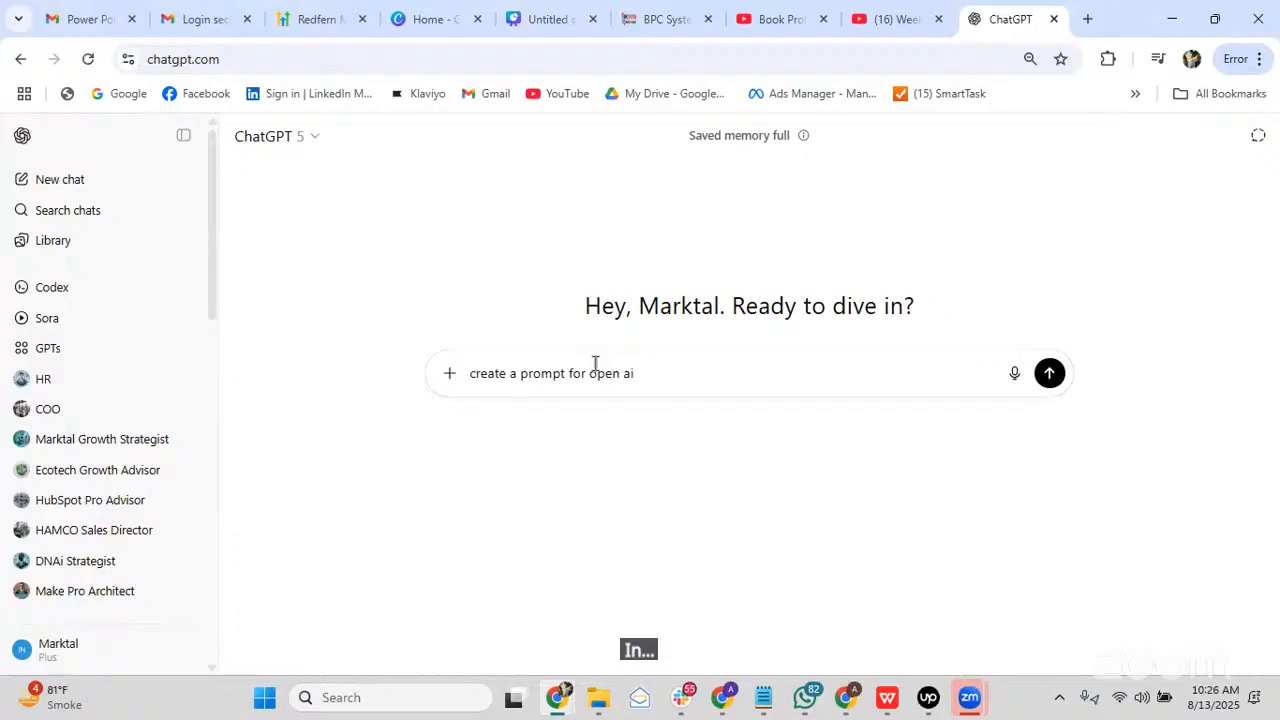
text(to )
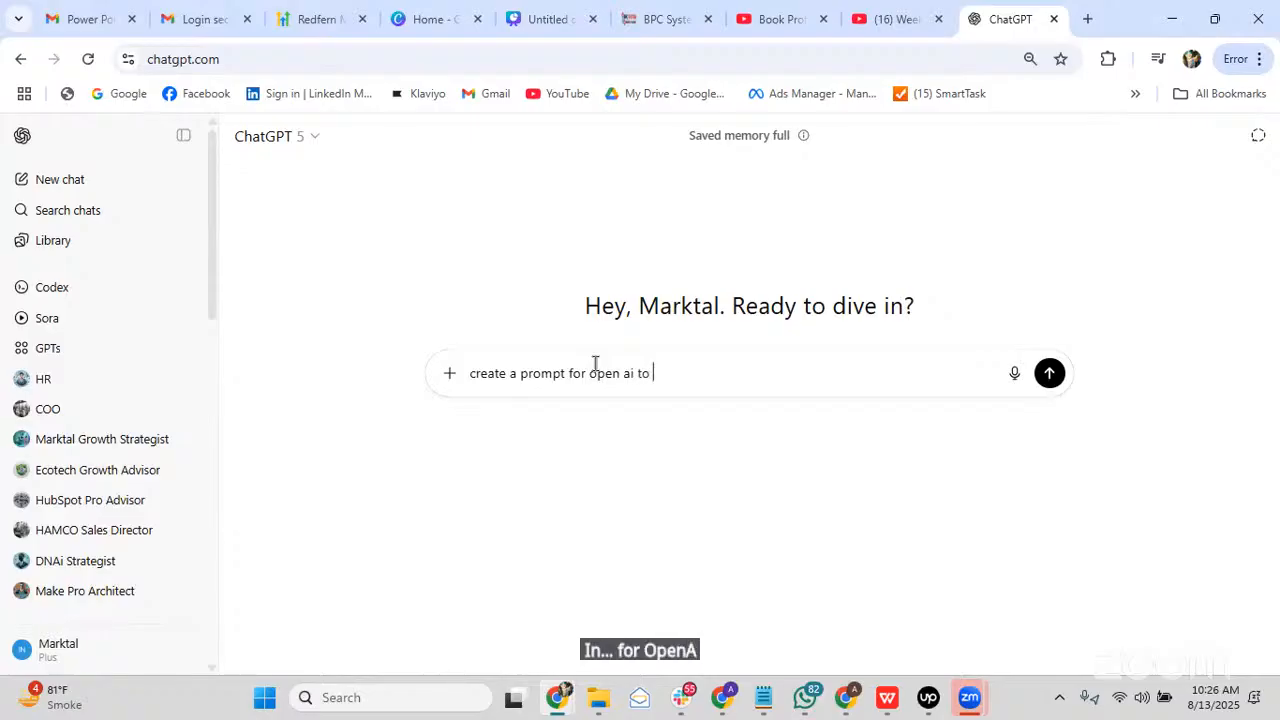
text(analy)
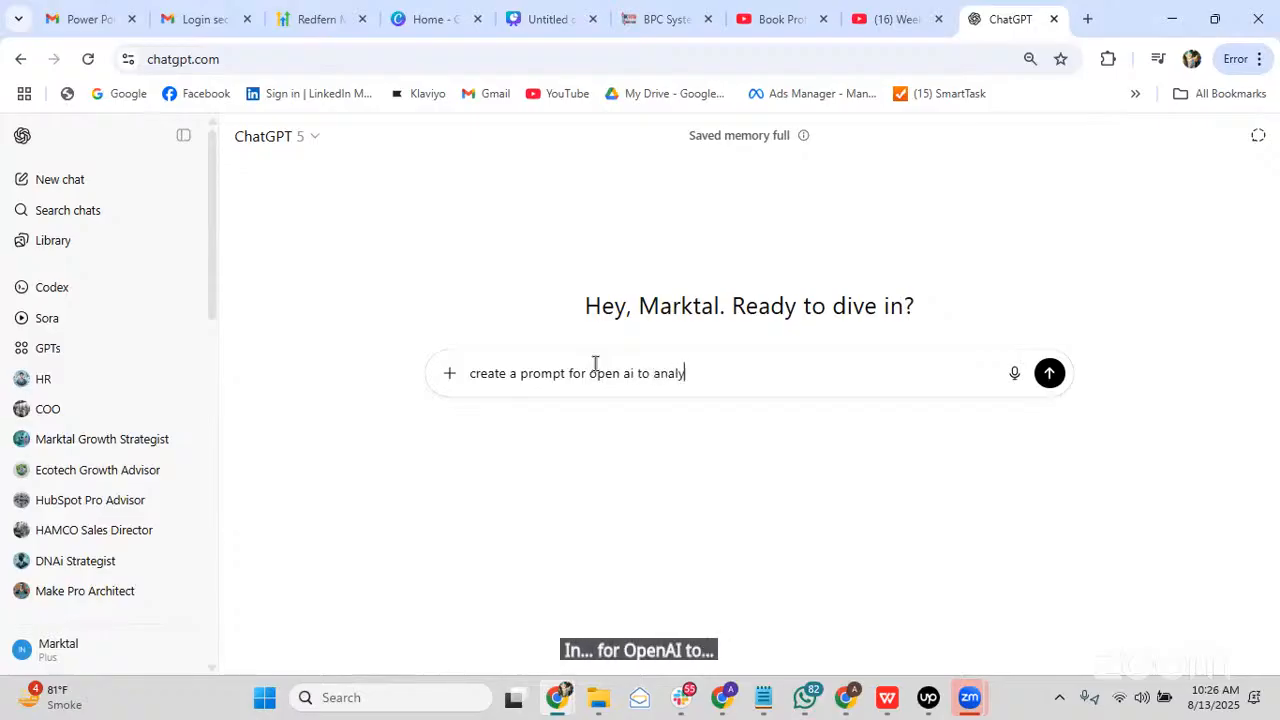
text(ze the mess)
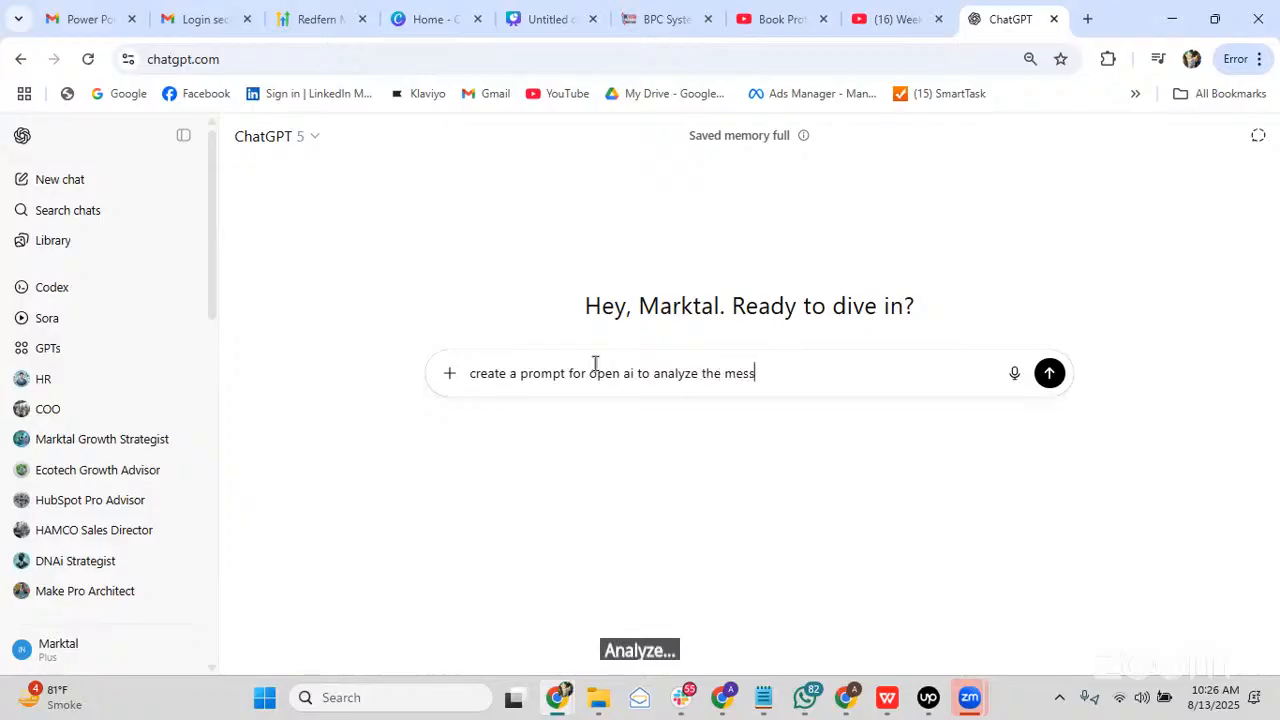
text(age receiv)
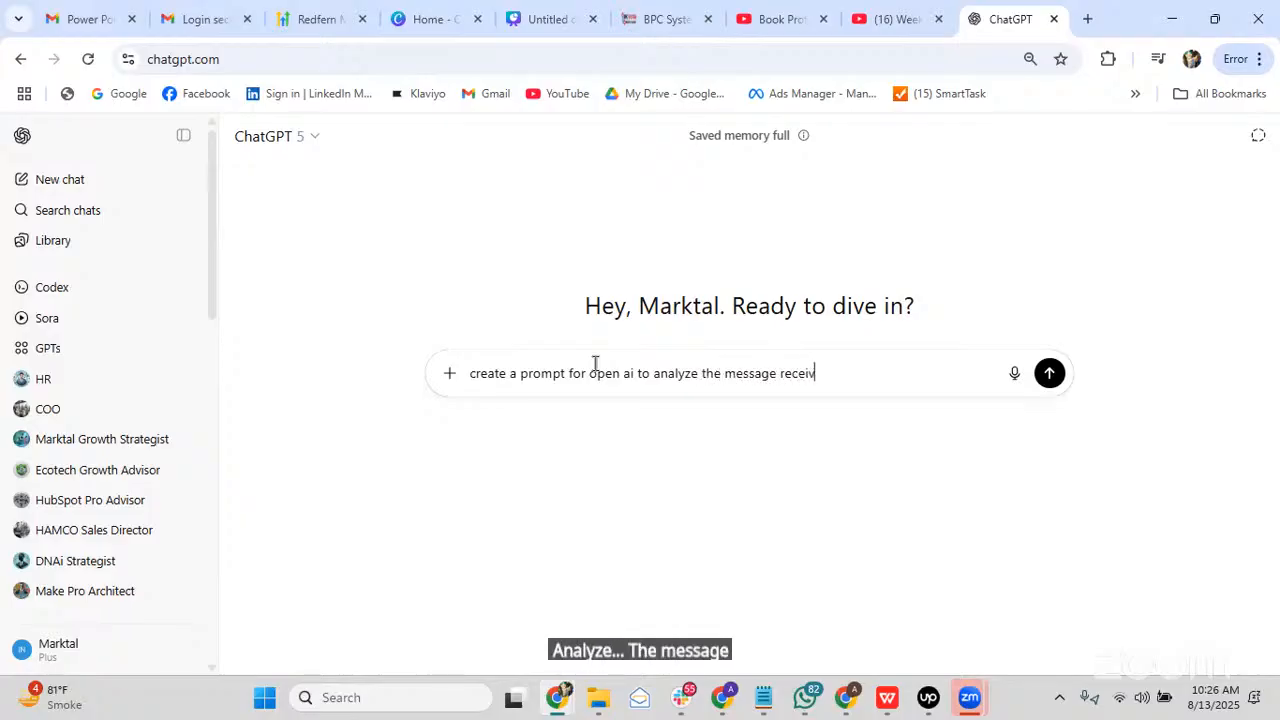
text(ed )
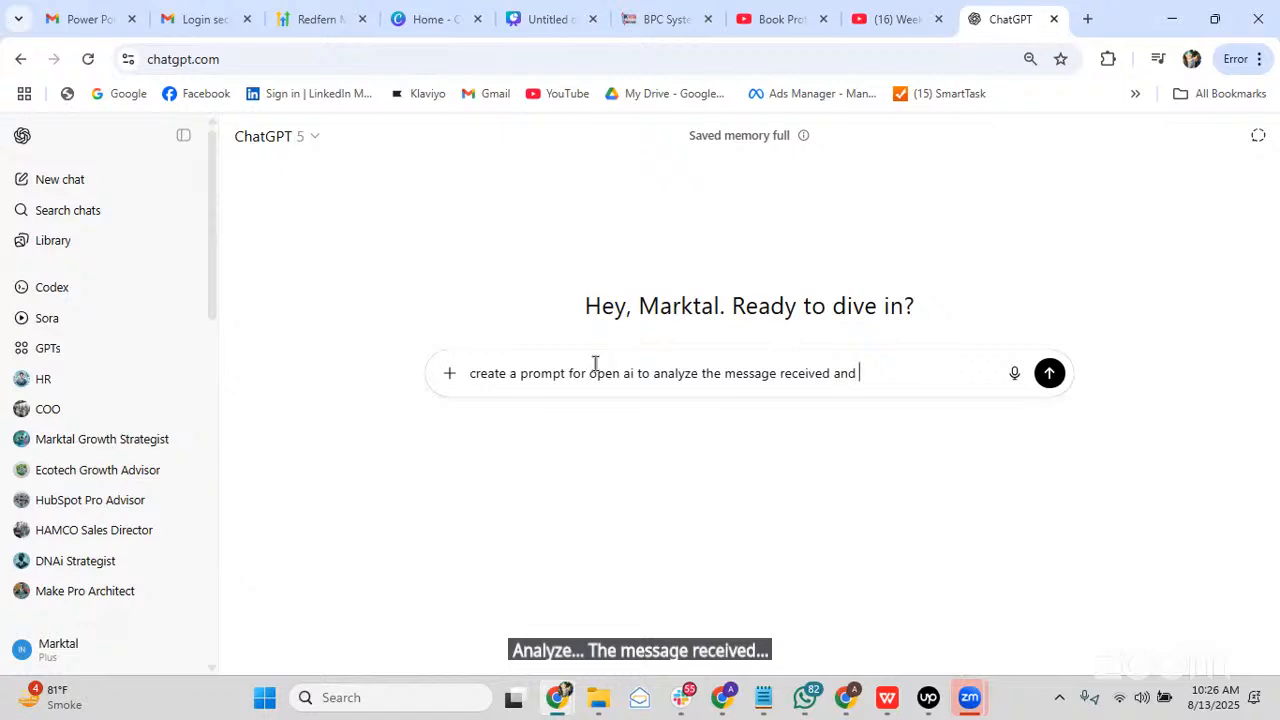
text(and create r)
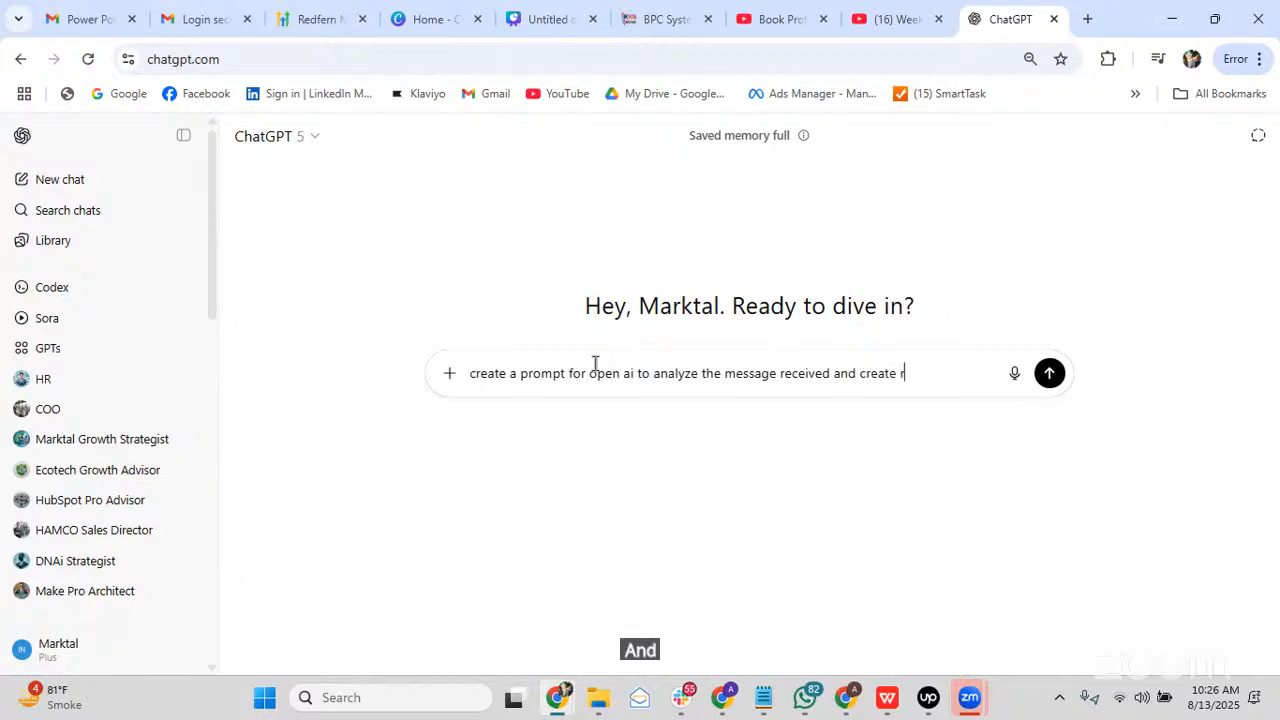
text(esponse b)
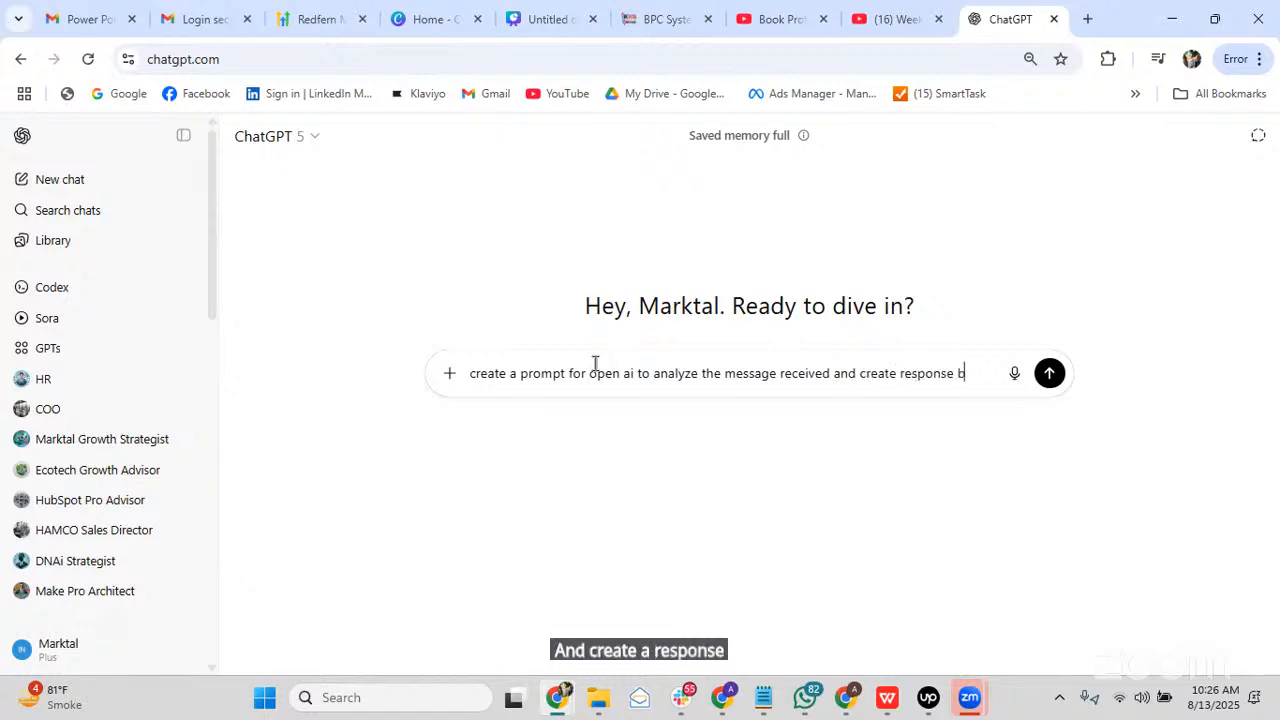
text(ase)
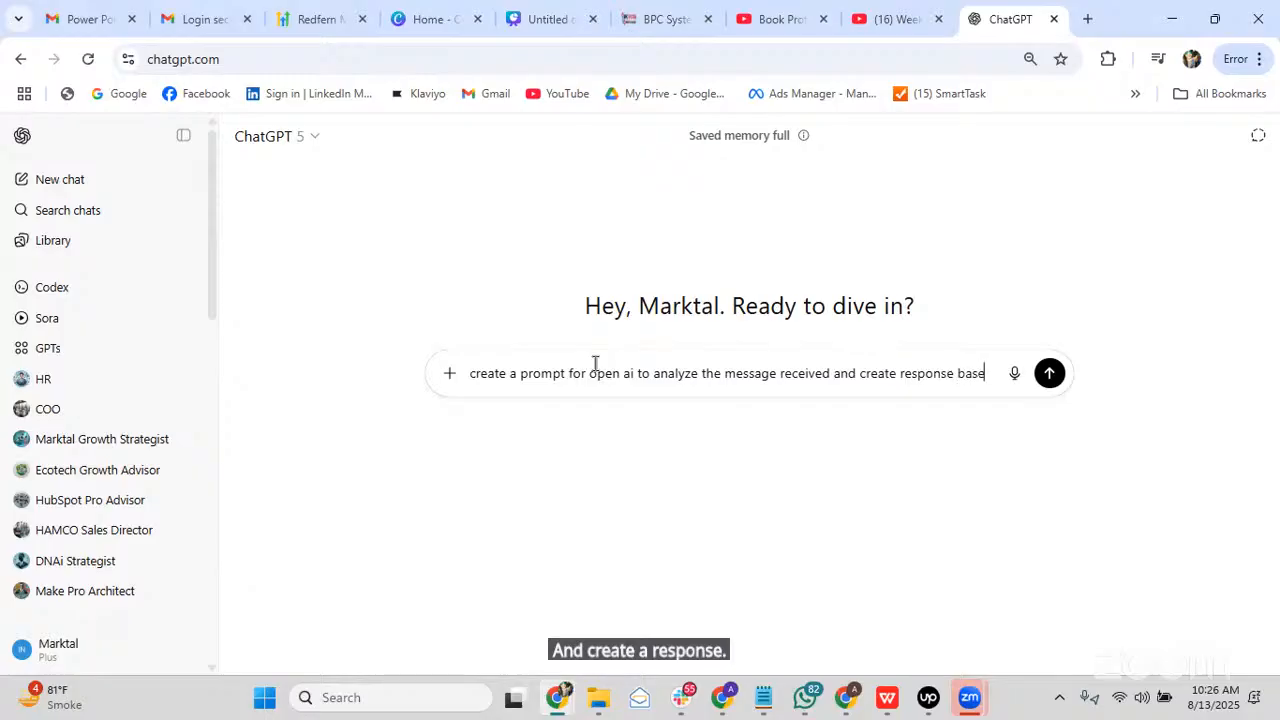
text(d)
Step: Continue the message with "and create message response based on the received message."
click(874, 373)
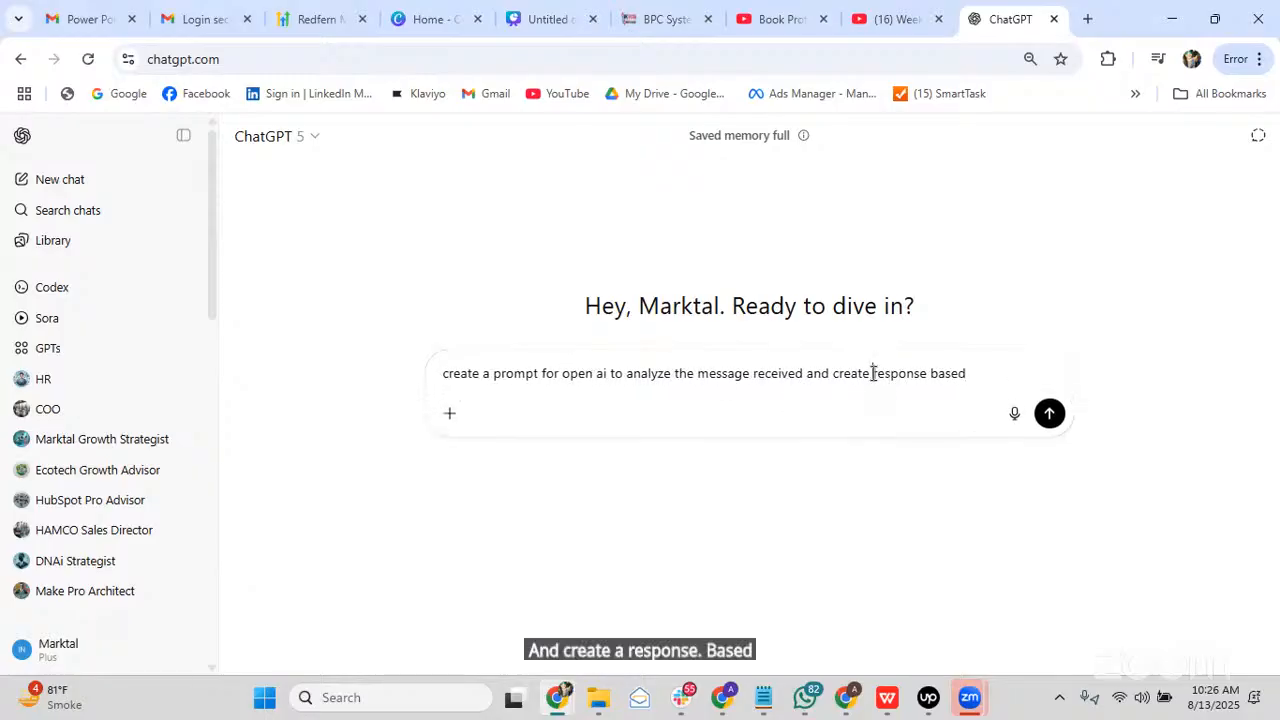
text(message response)
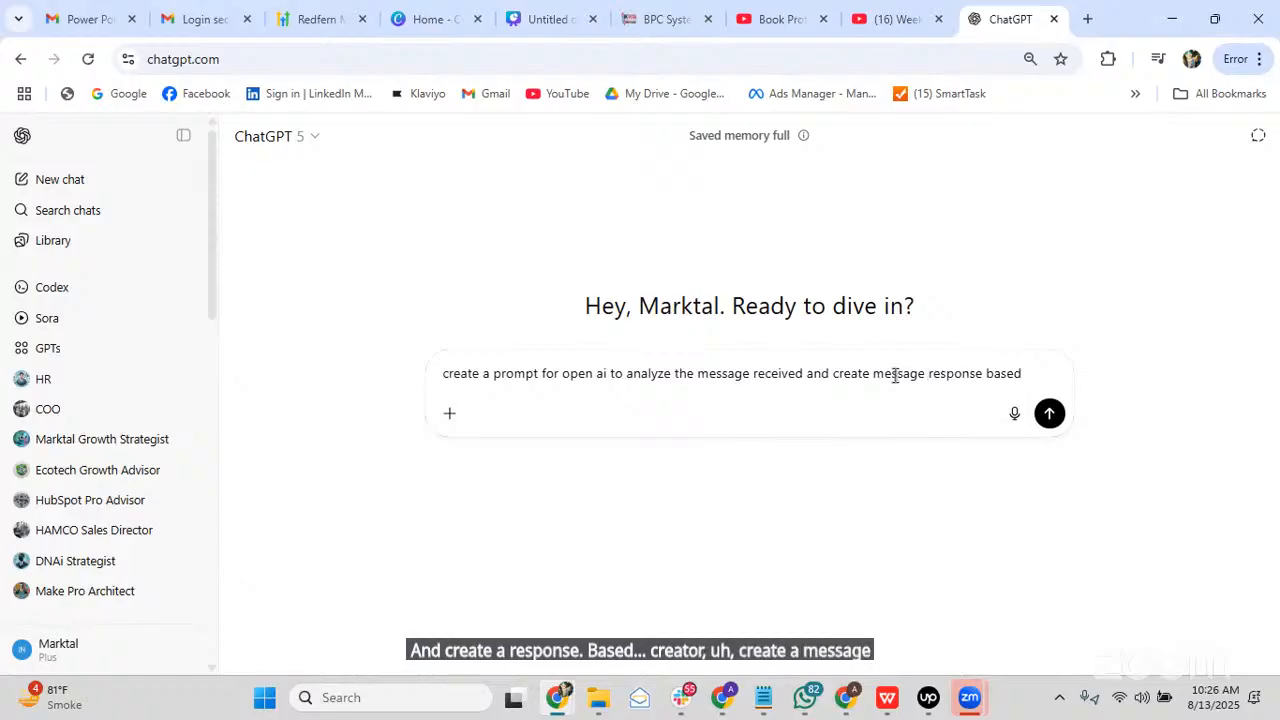
text( based on t)
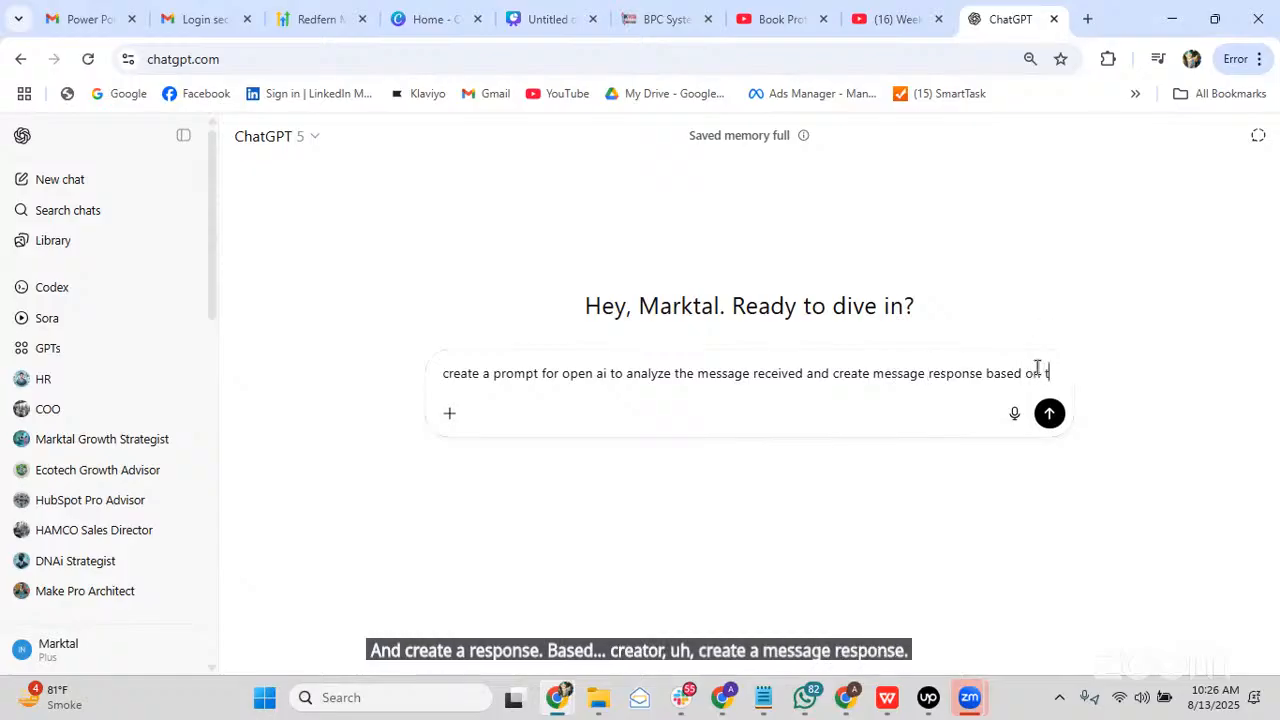
text(he received me)
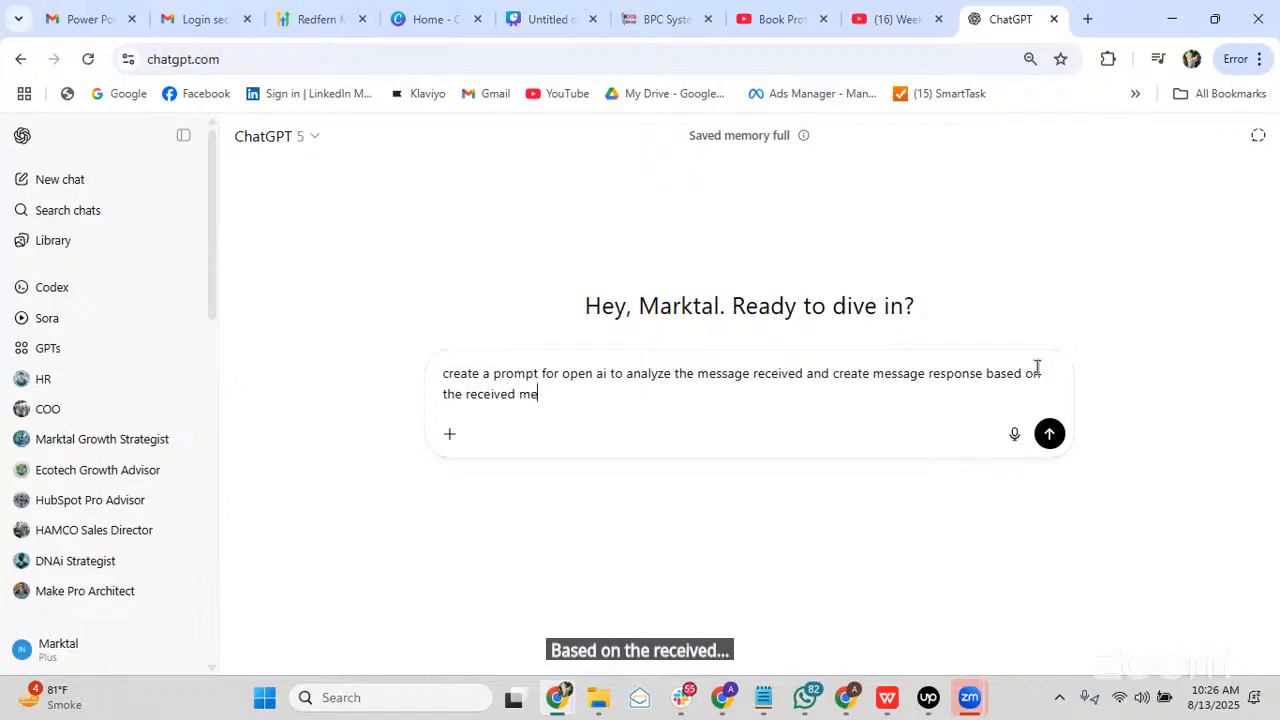
text(ssage. the )
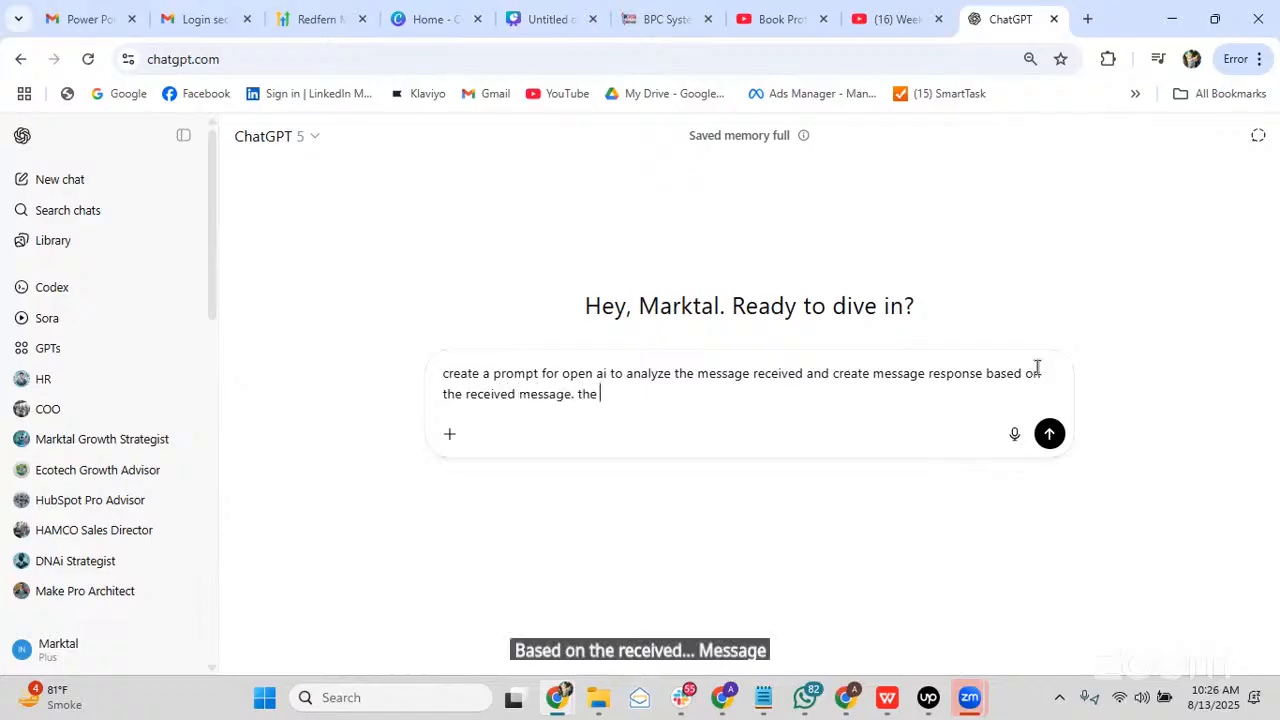
text(response shoul)
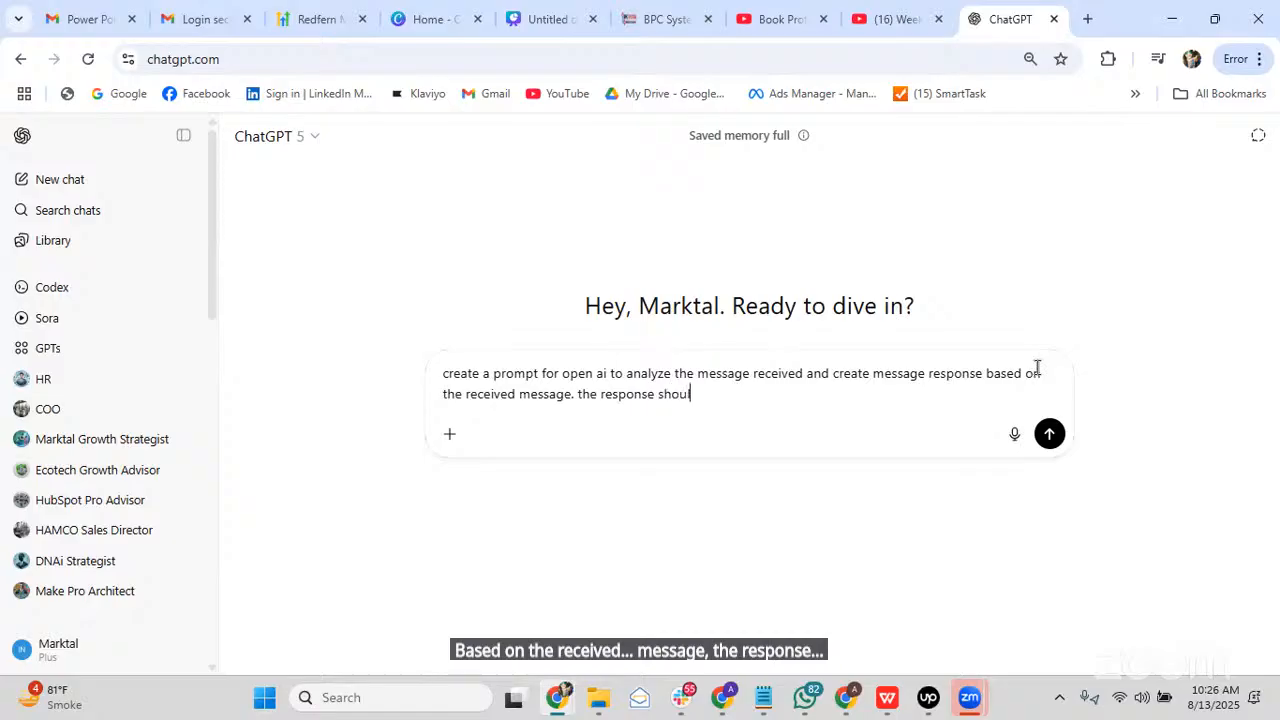
text(d be)
Step: Add the requirement "the response should be to the point." to the message
key(BackSpace)
text(be)
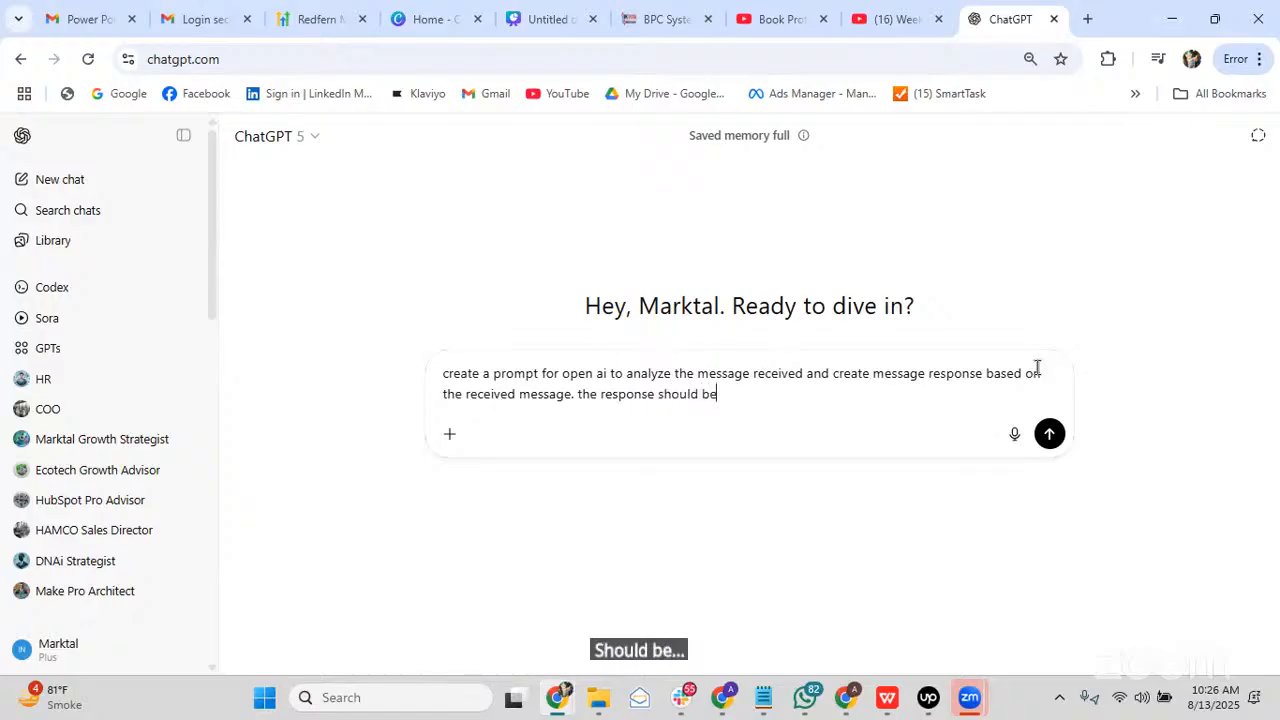
text( to the t)
key(BackSpace)
text(point)
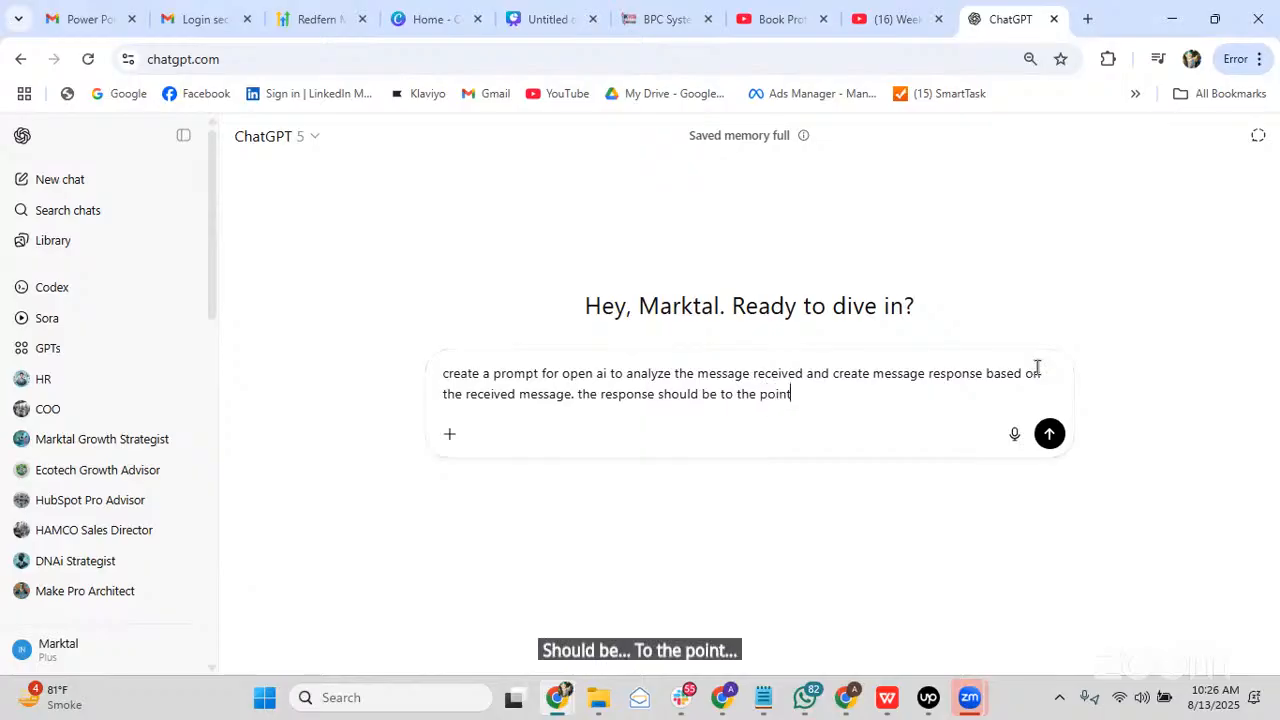
text(.)
Step: Finish the message with the tone requirement "and tone should be warm and professional."
text(tone )
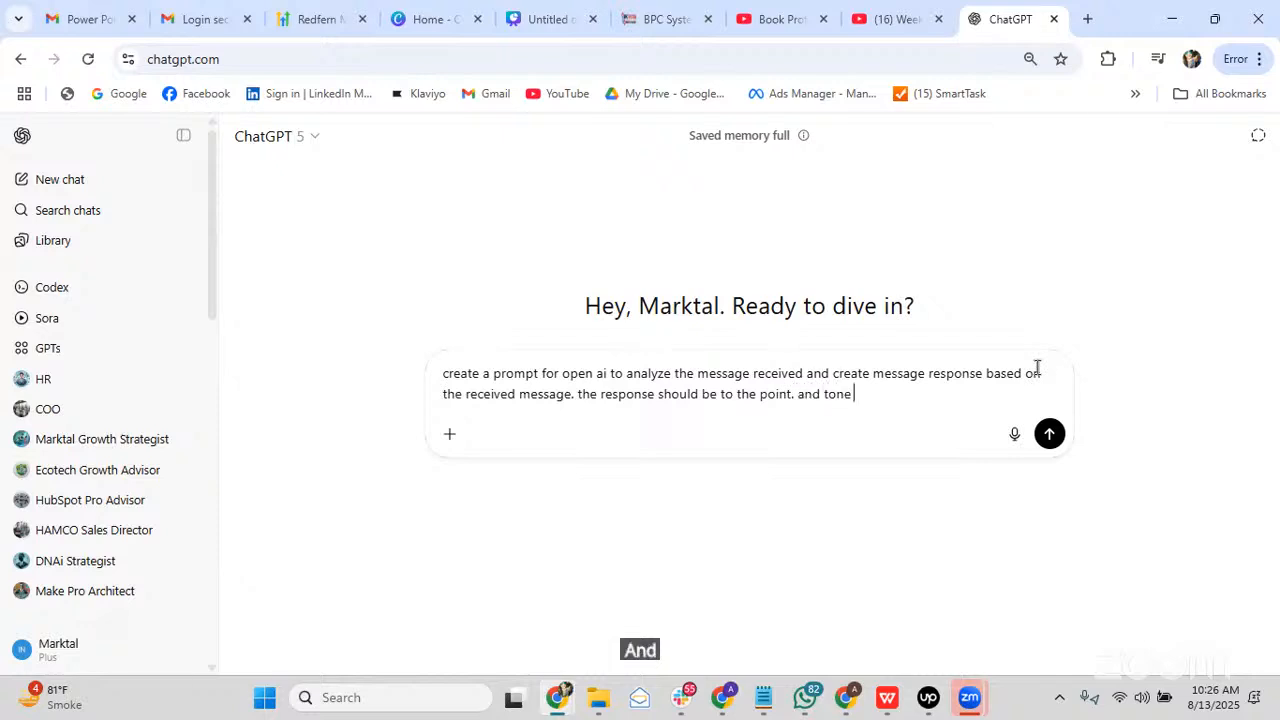
text(should be w)
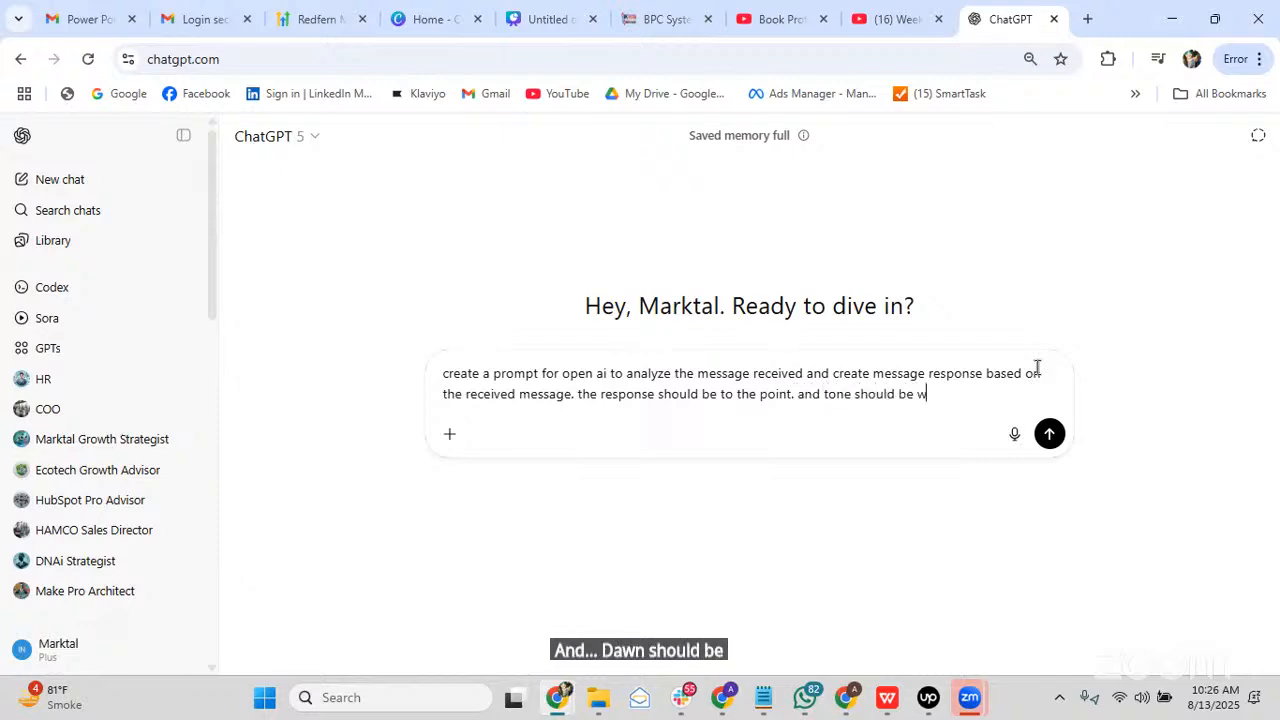
text(arm and p)
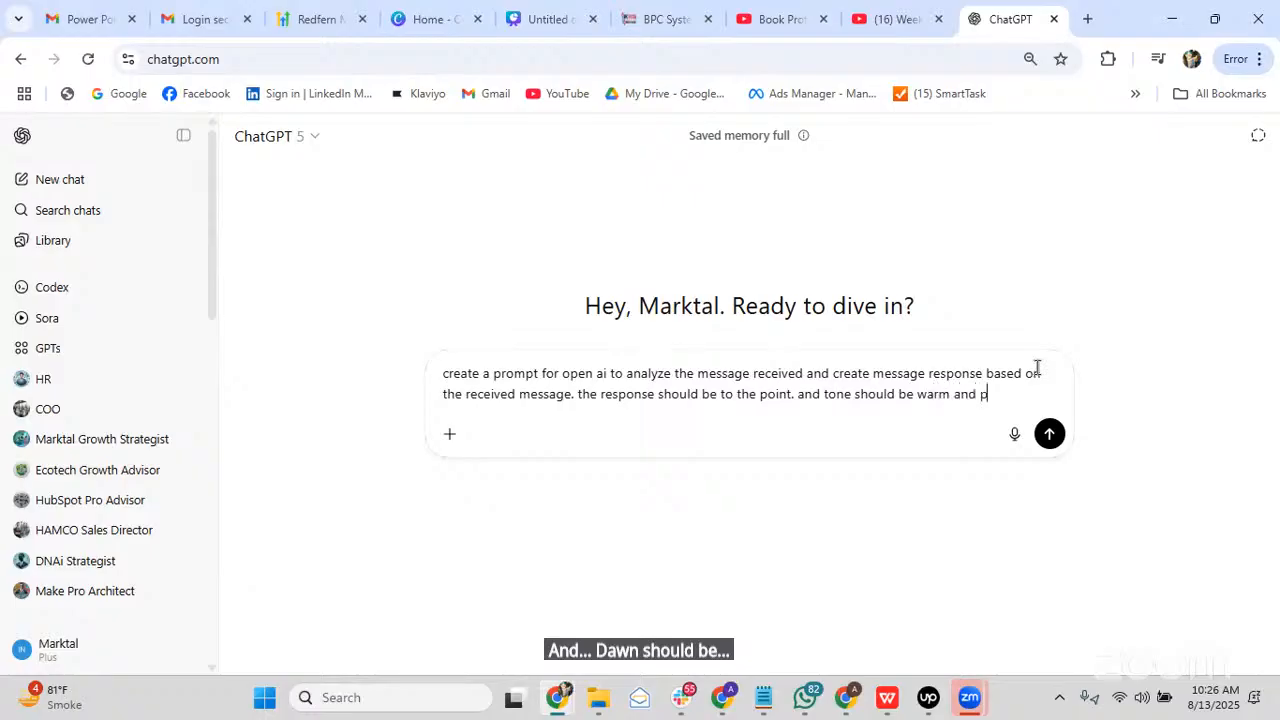
text(rodes)
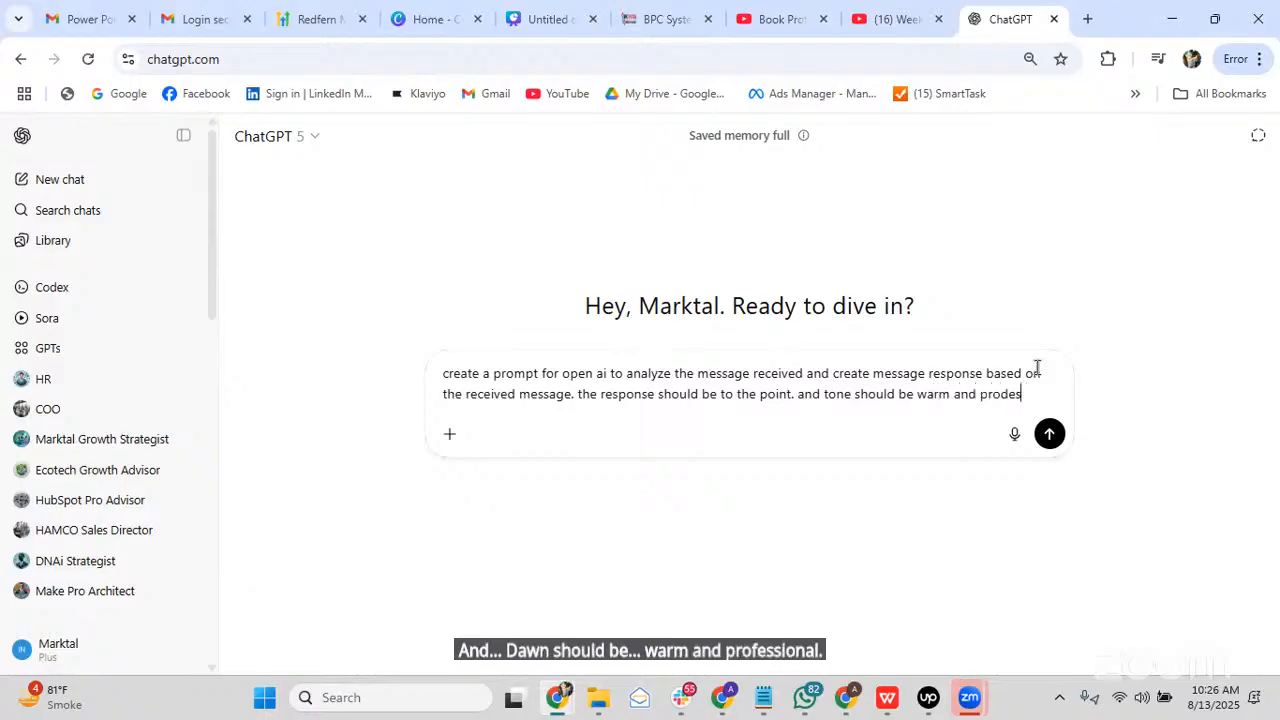
key(BackSpace)
key(BackSpace)
key(BackSpace)
text(fessional.)
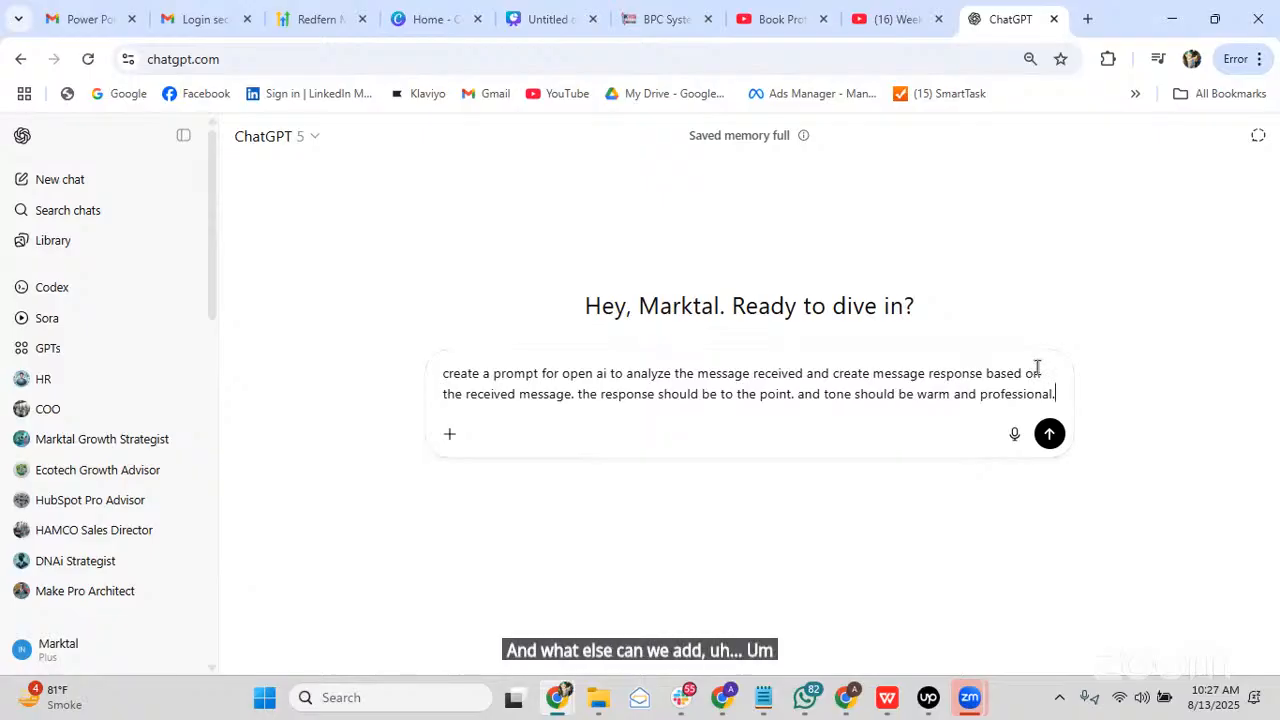
text(consider)
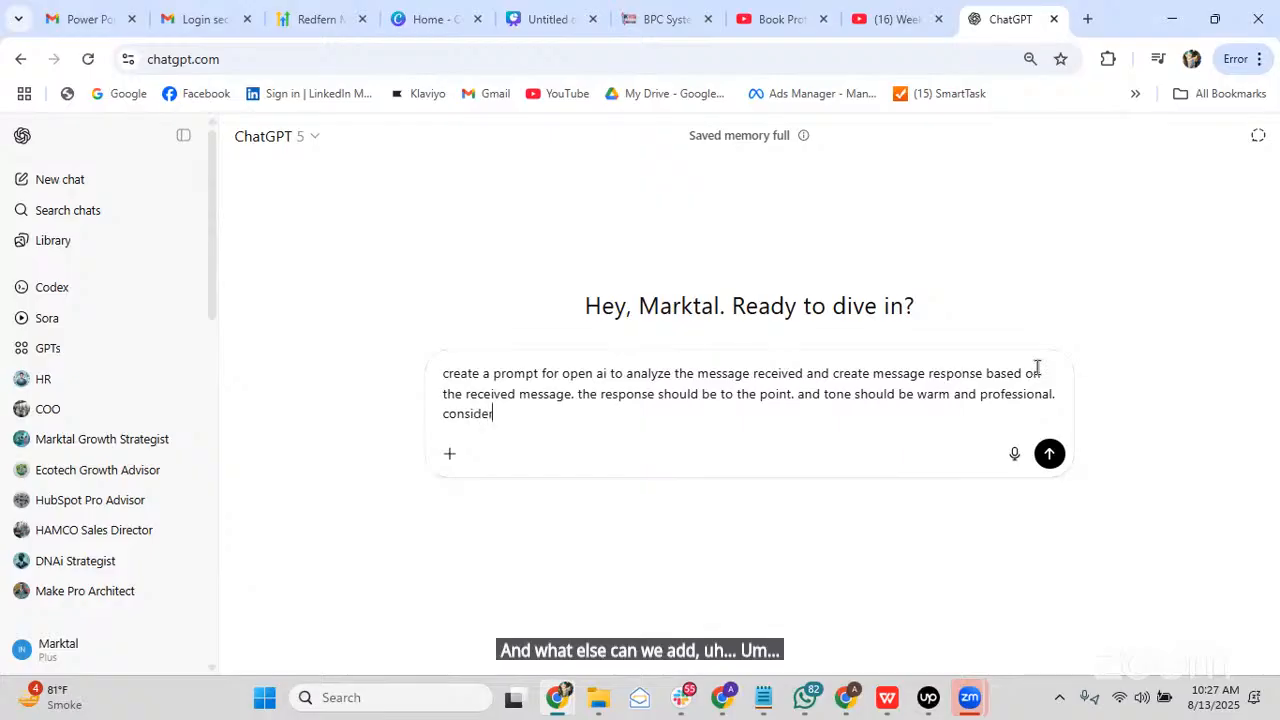
text( t)
text(o)
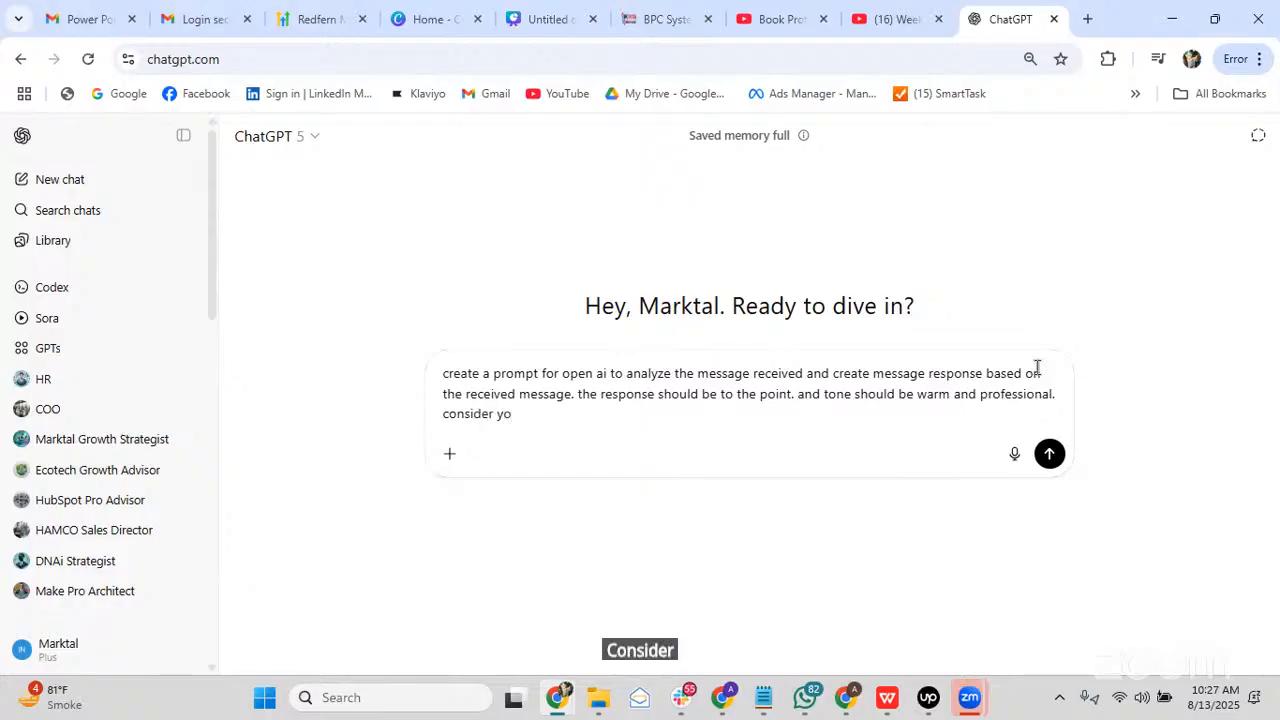
key(BackSpace)
key(BackSpace)
key(BackSpace)
key(BackSpace)
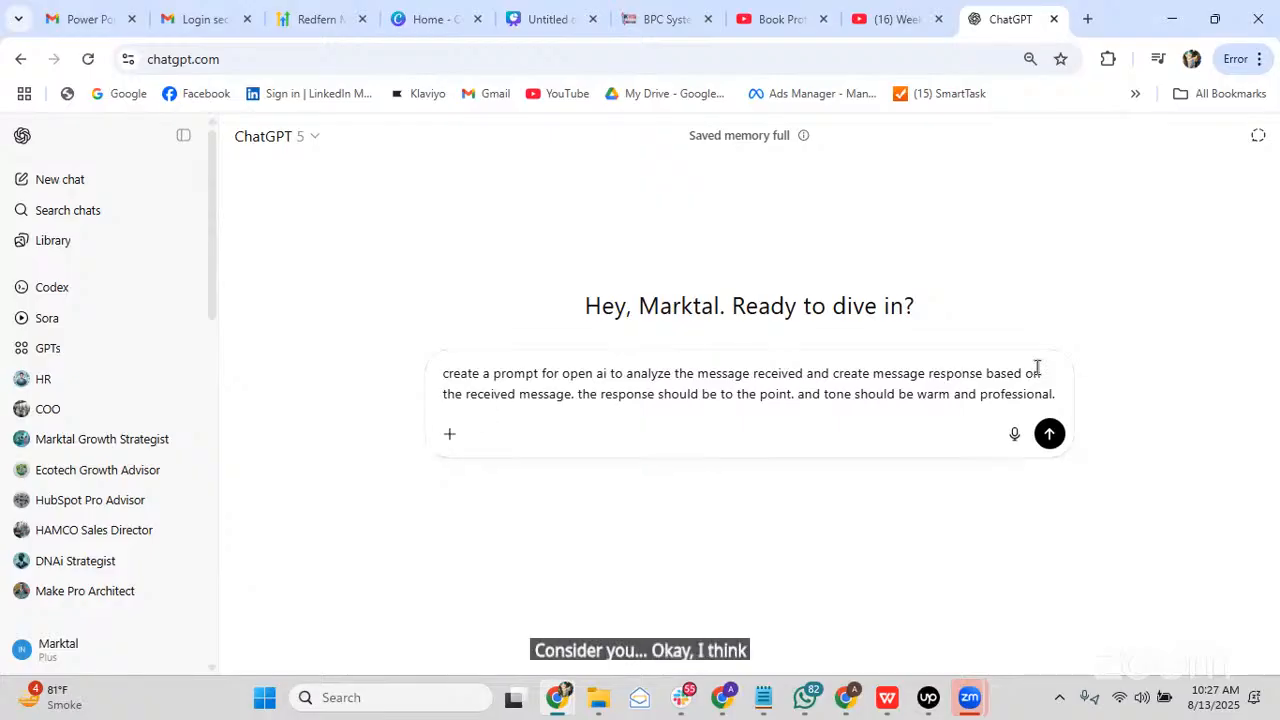
Step: Send the message to ChatGPT and review the prompt it generates
key(Return)
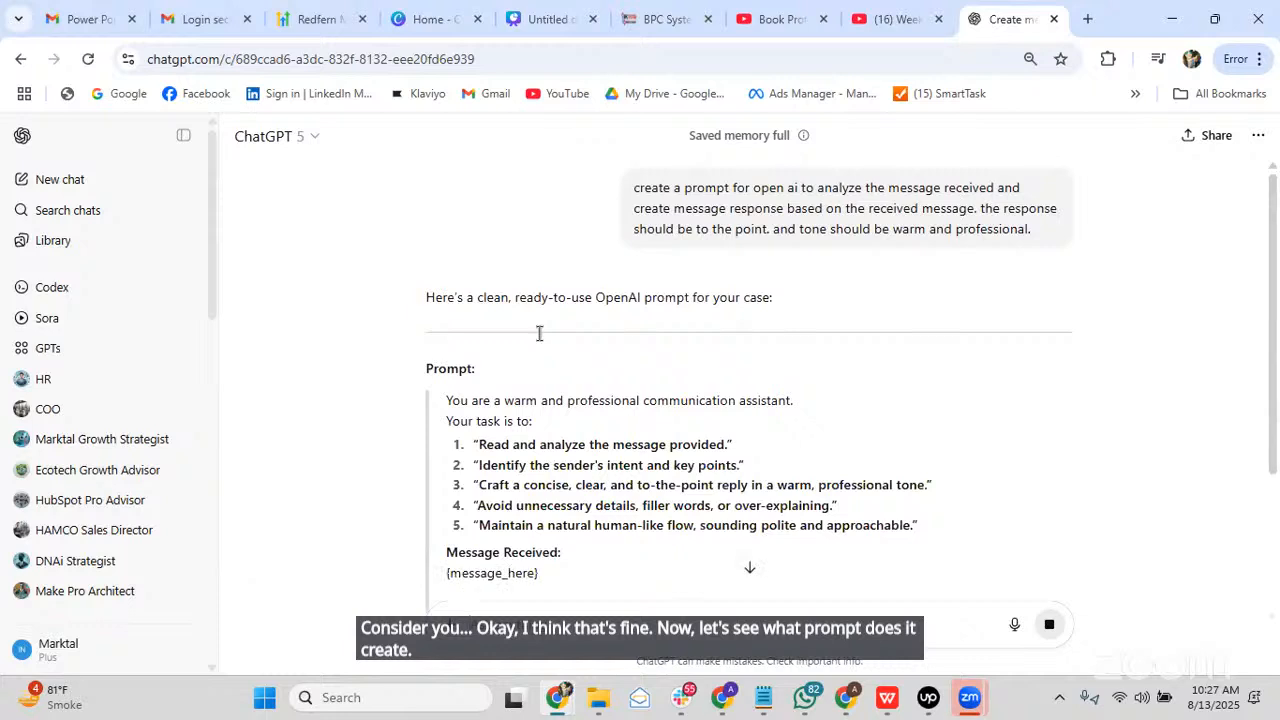
scroll(560, 328, down, 2)
scroll(606, 340, down, 1)
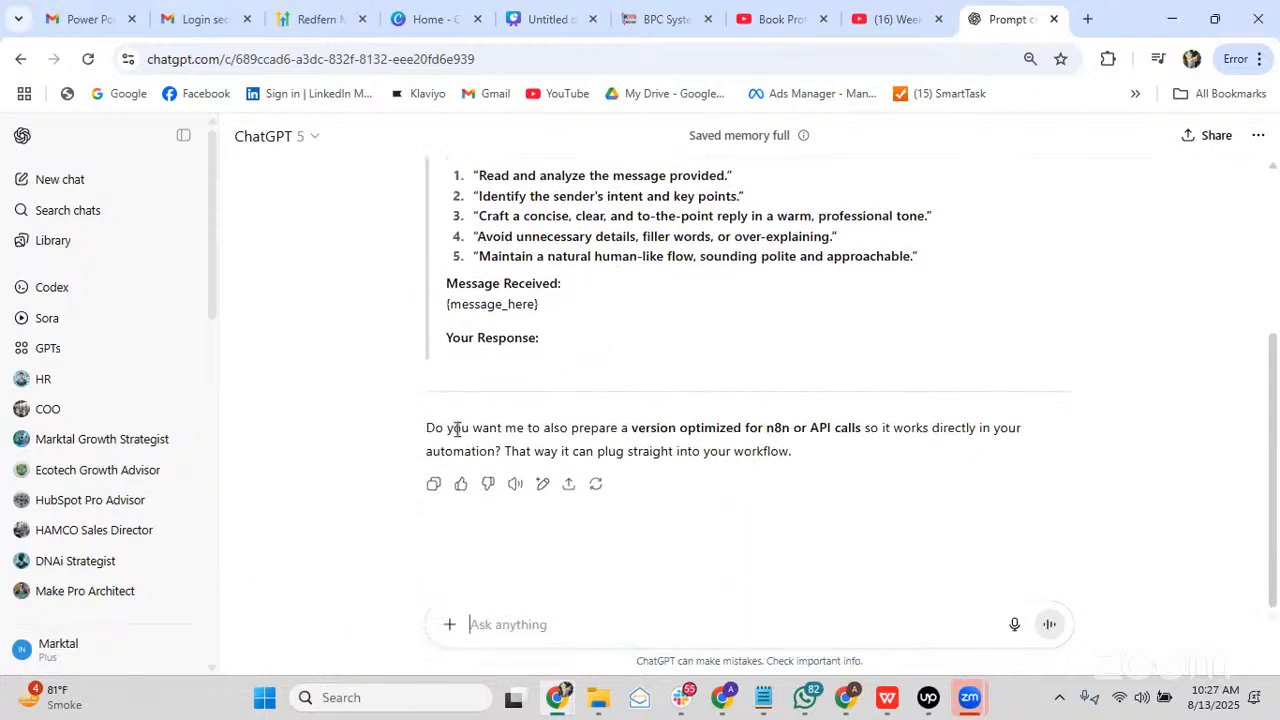
scroll(556, 393, up, 1)
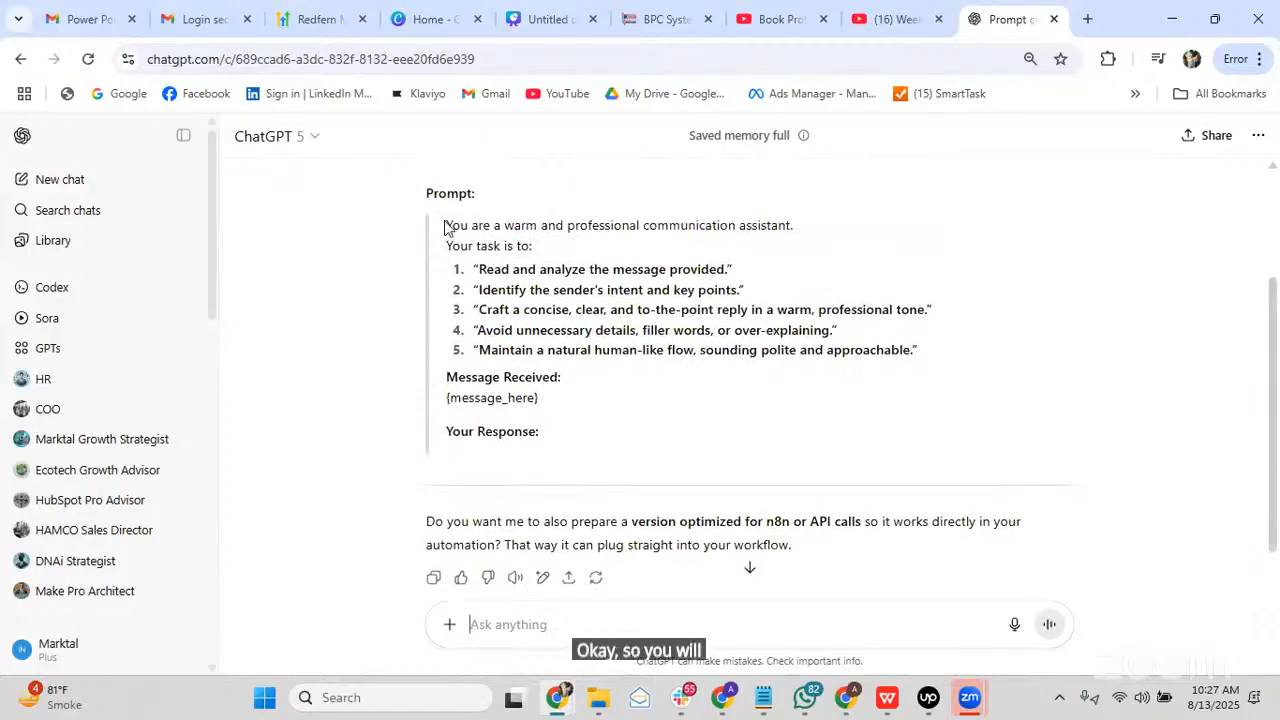
Step: Copy the generated prompt from "You are a warm" through "Your Response:" and paste it into the GPT action's prompt in the BPC System workflow
drag(468, 247, 552, 433)
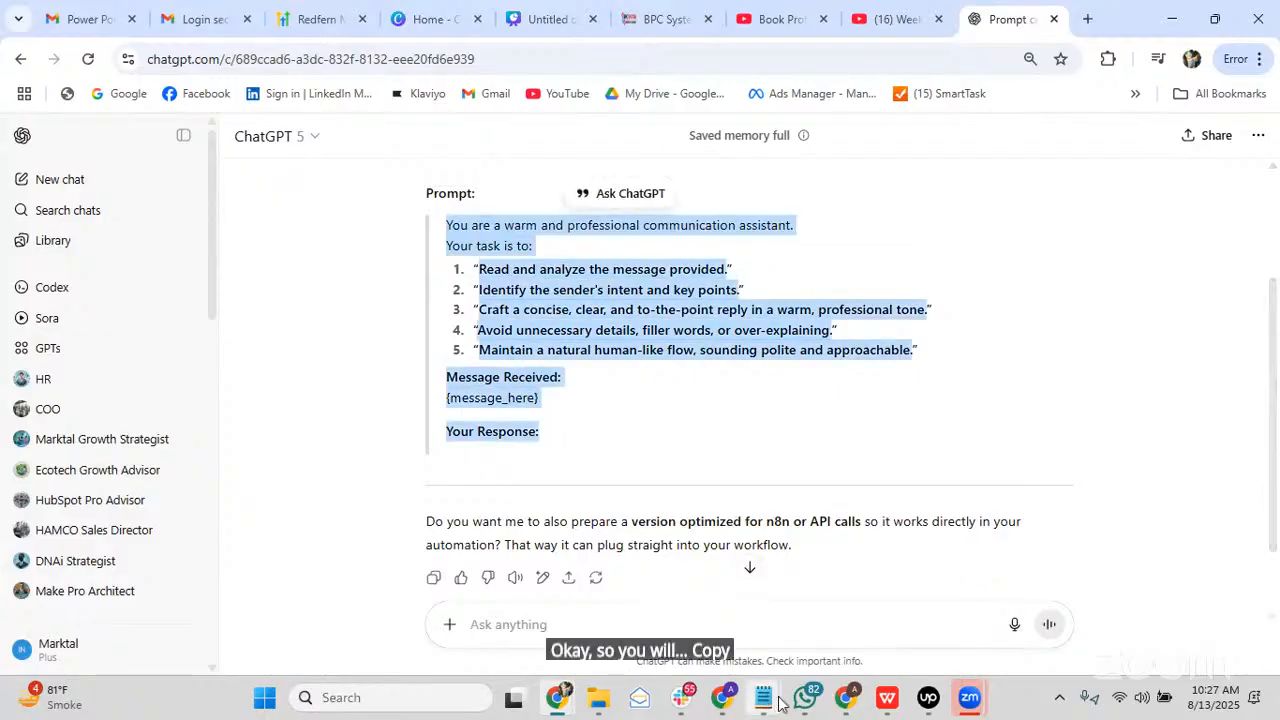
mouse_move(562, 695)
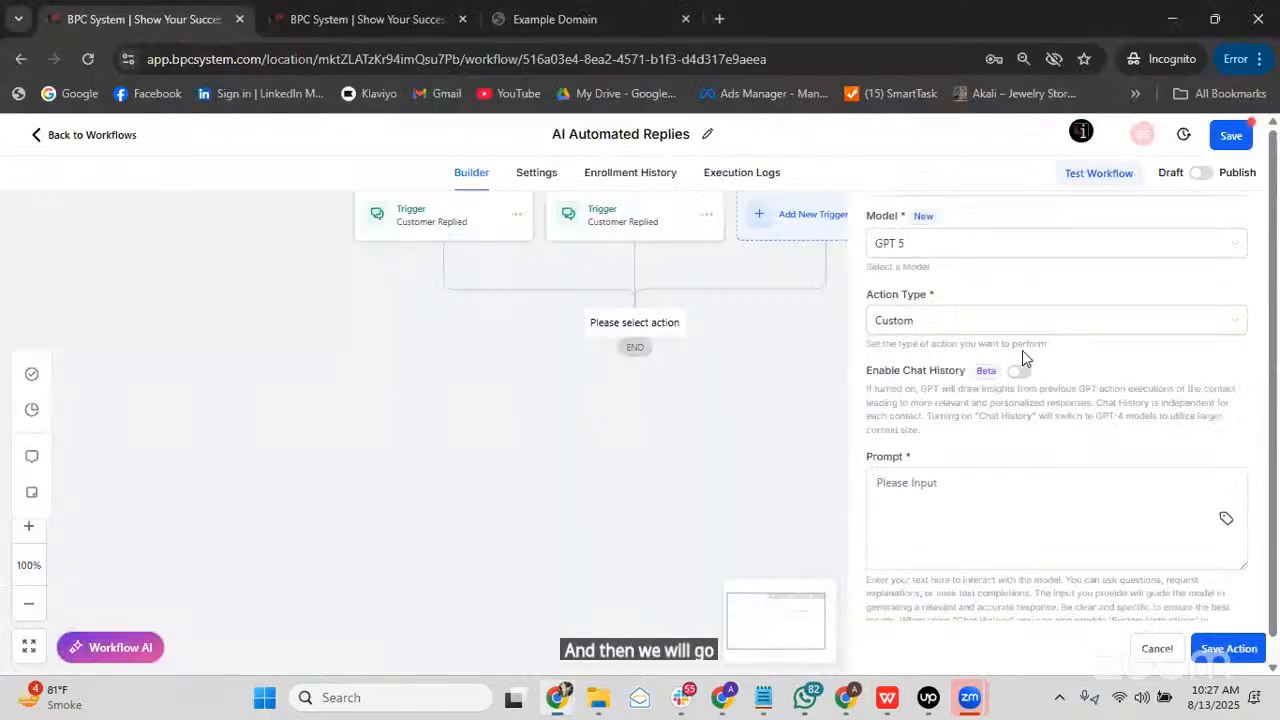
click(657, 612)
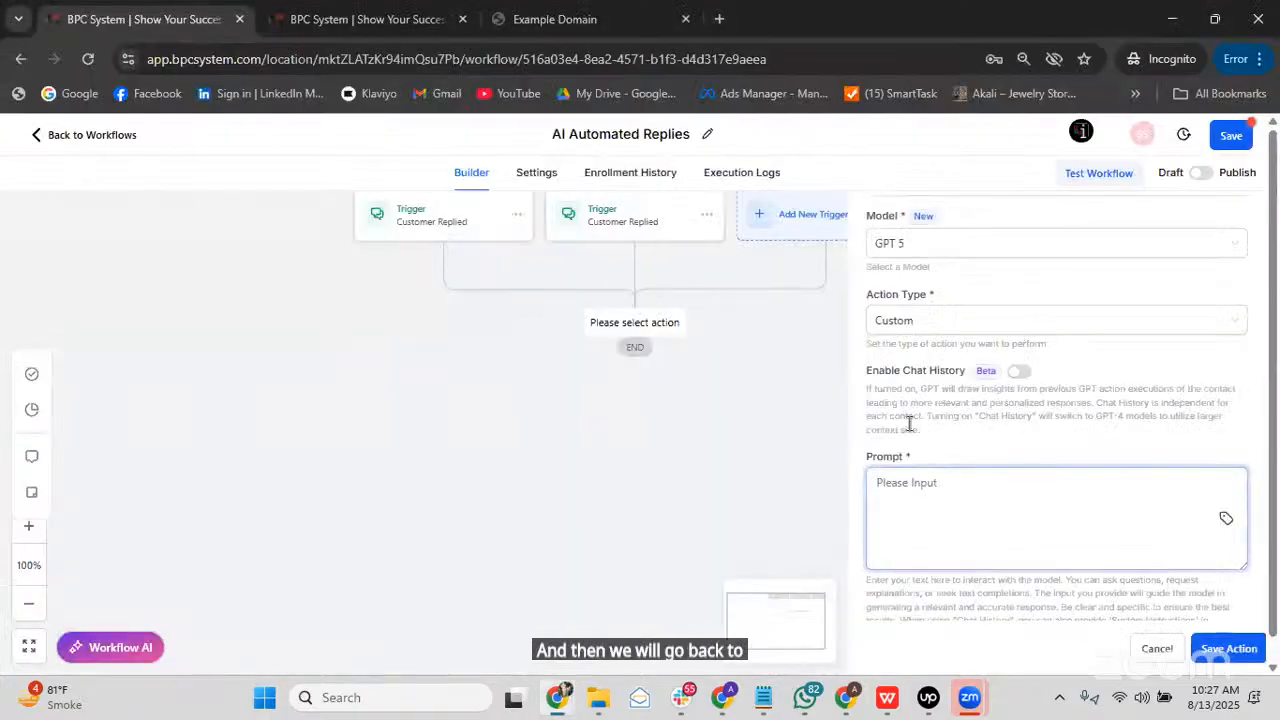
click(921, 493)
key(ctrl+v)
scroll(900, 508, up, 5)
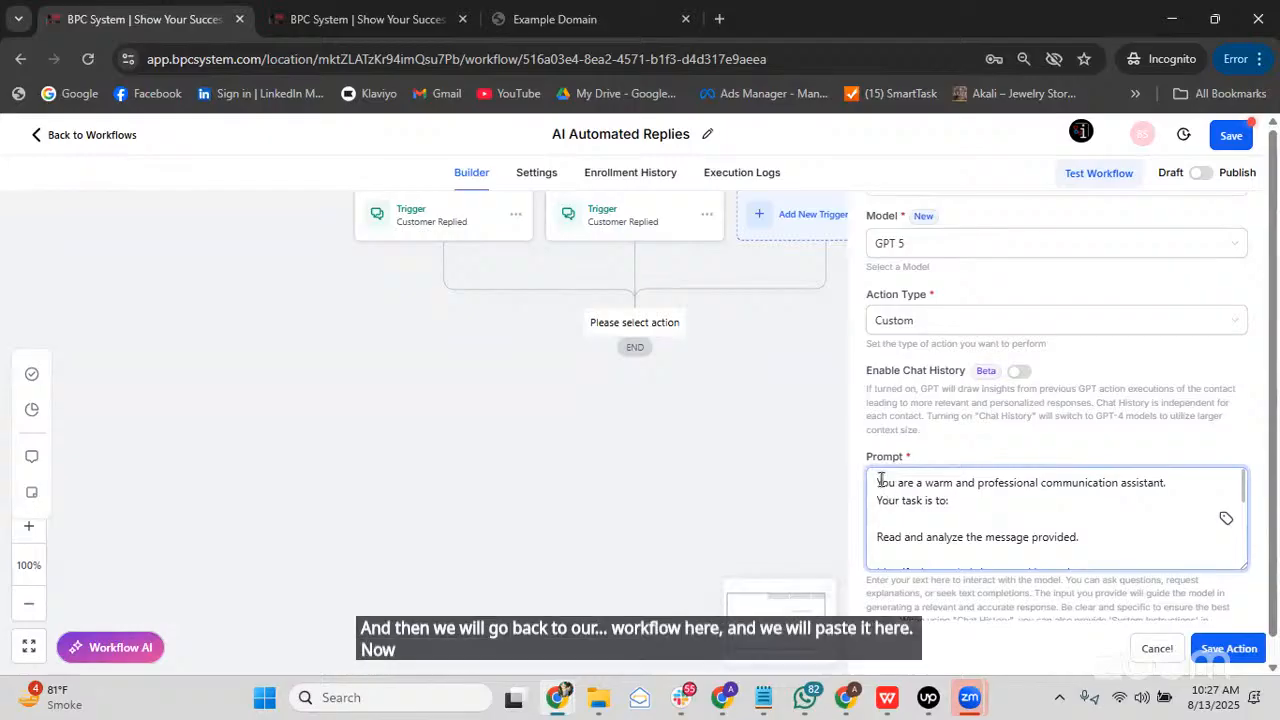
Step: Replace the period after "Read and analyze the message provided" in the prompt with a colon
drag(880, 480, 1170, 489)
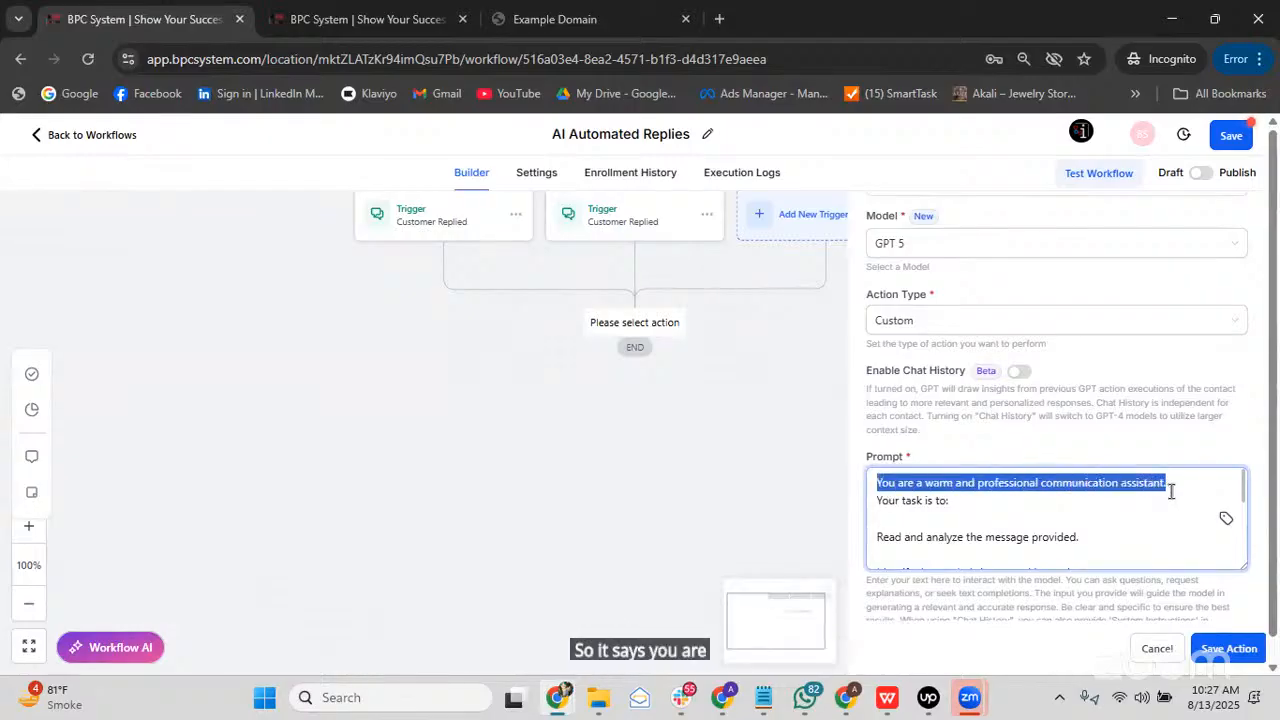
click(972, 506)
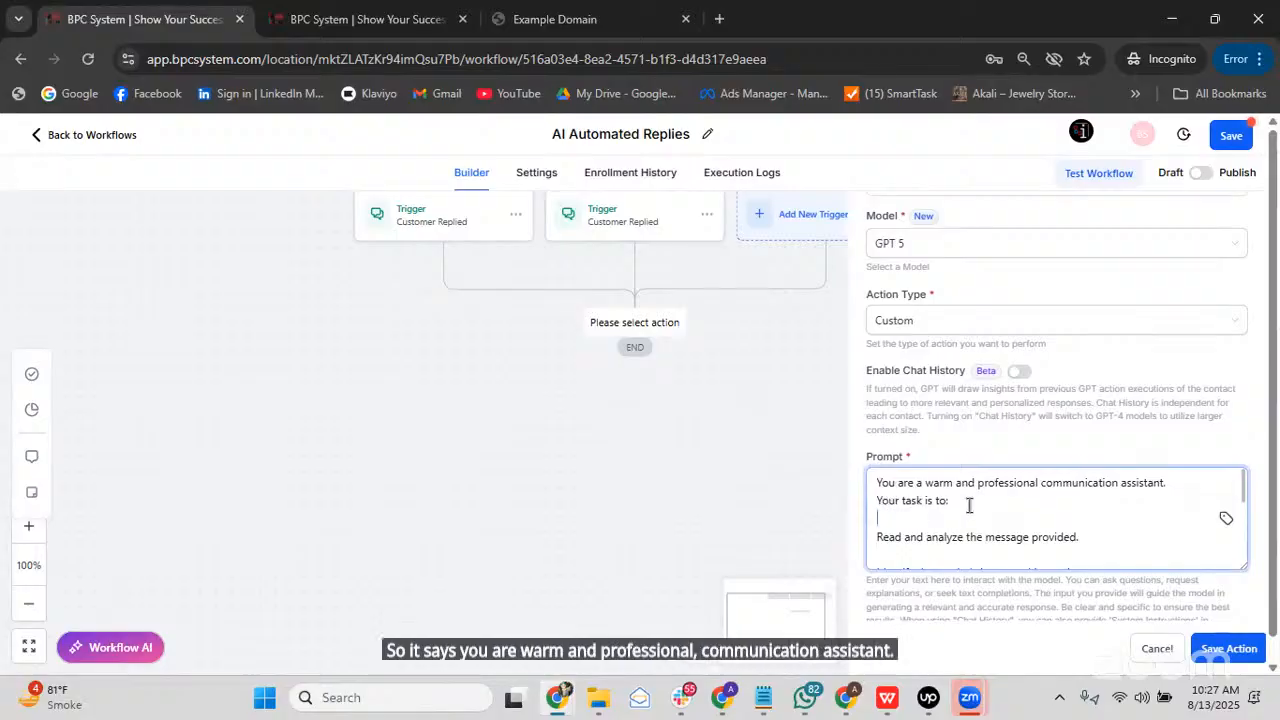
key(Down)
key(Down)
key(Down)
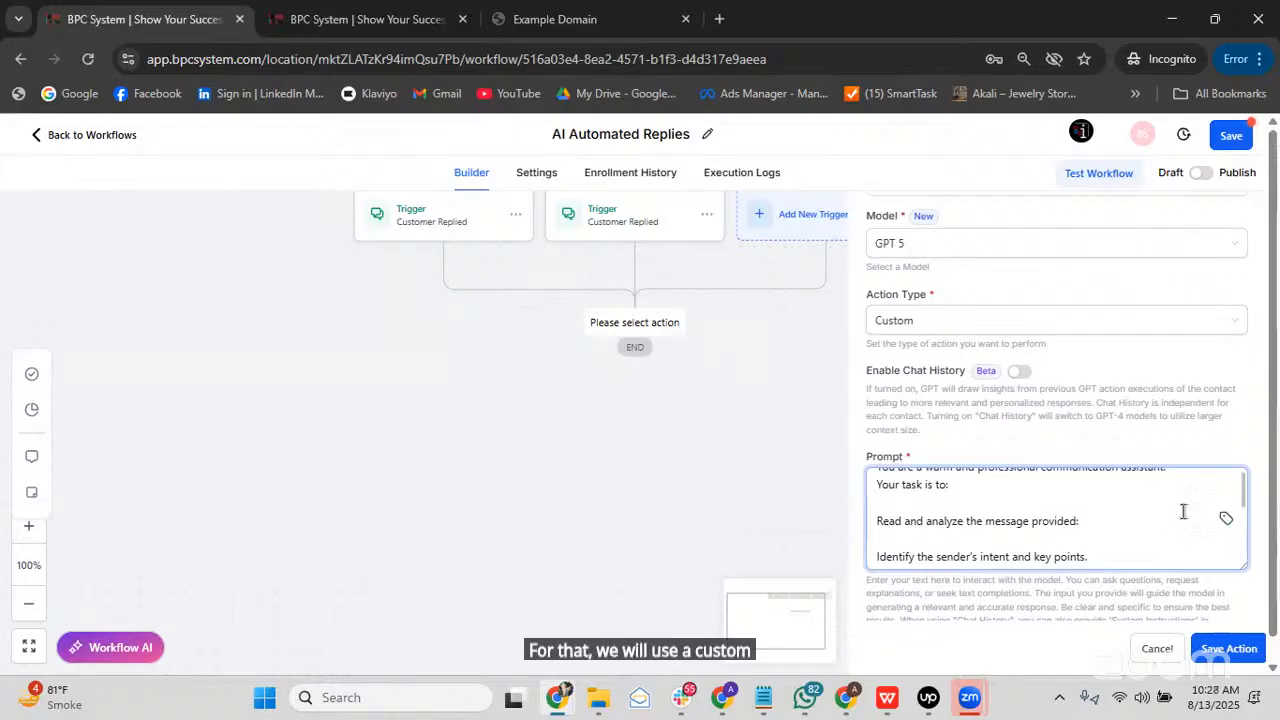
Step: Insert the Message Body custom value from the Message category into the GPT prompt
click(1226, 519)
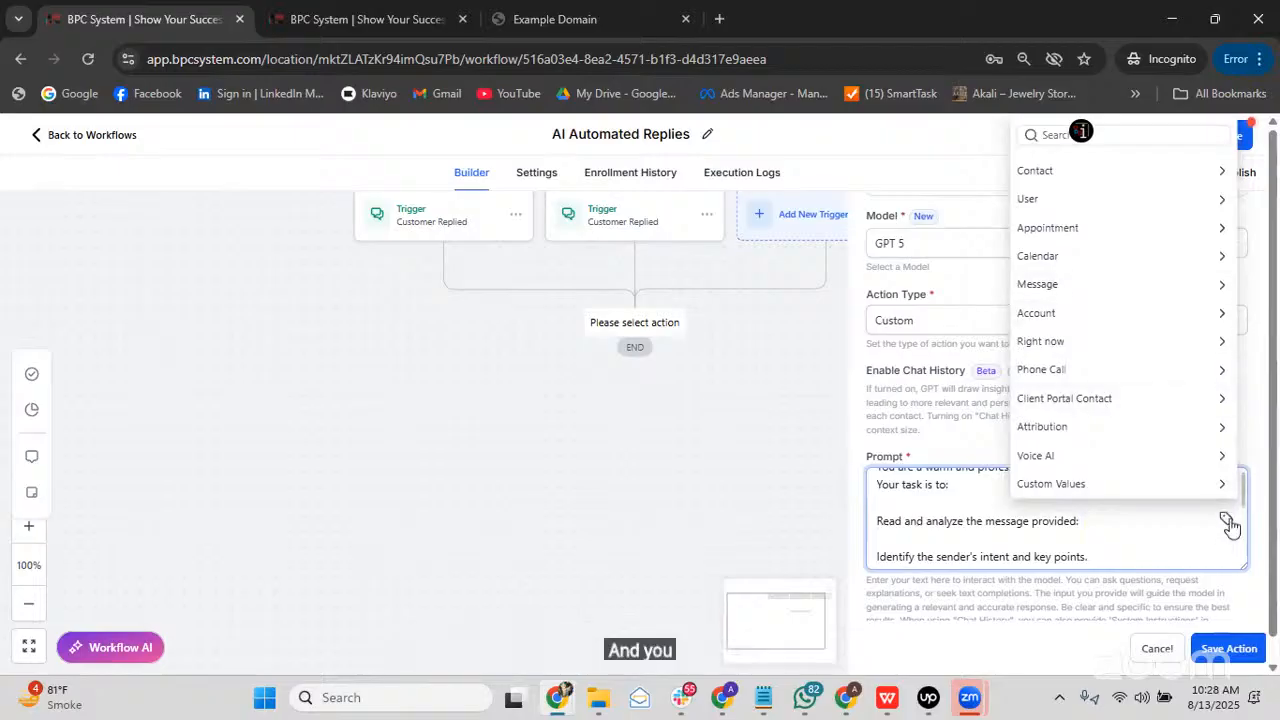
click(1226, 519)
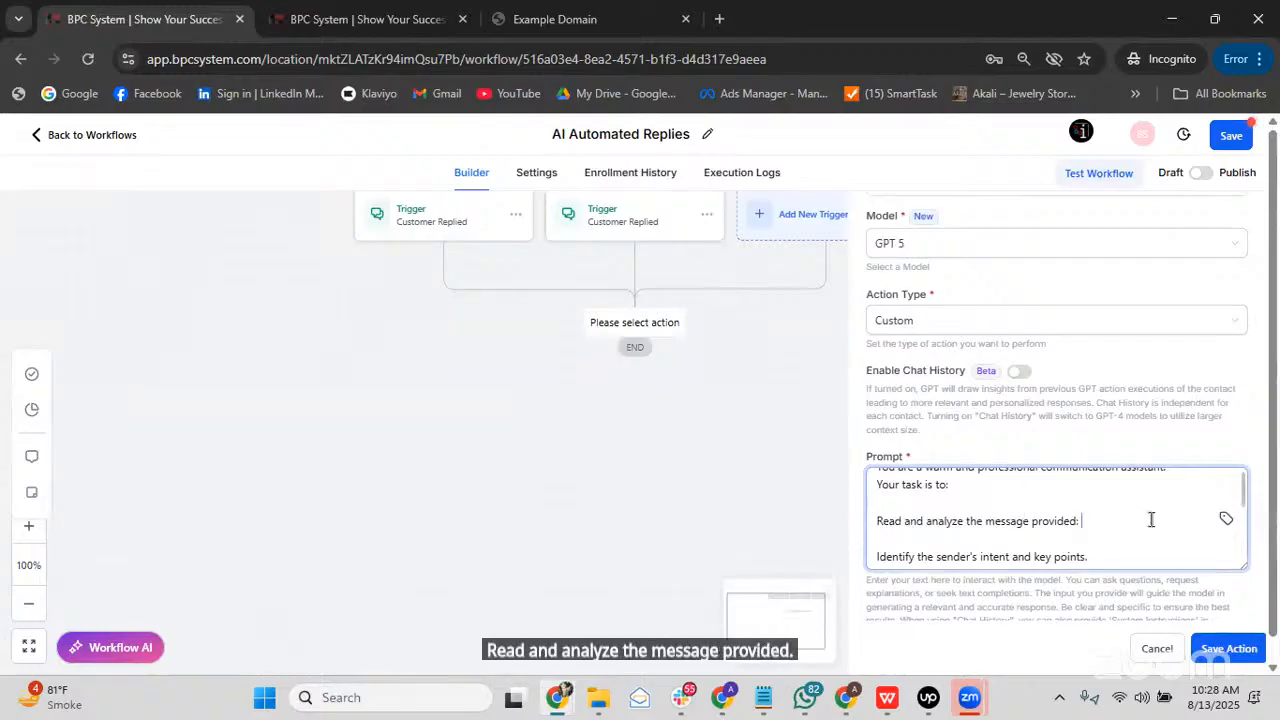
click(1085, 524)
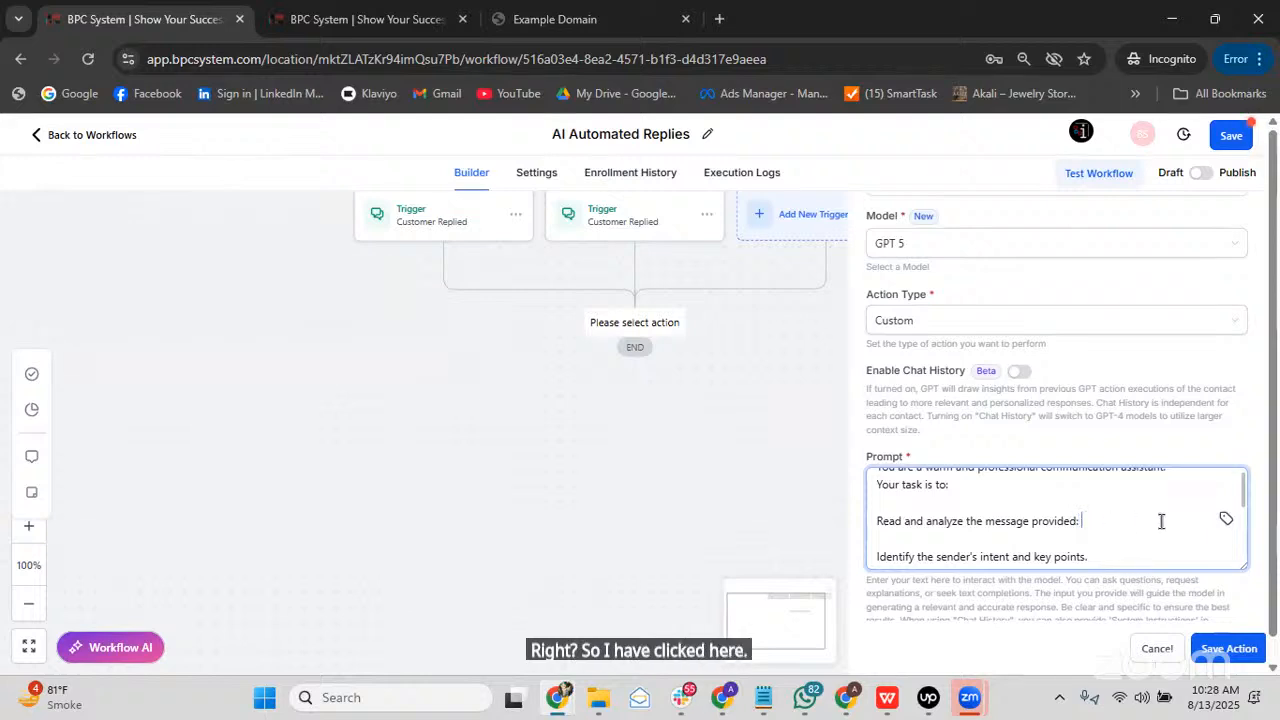
click(1226, 519)
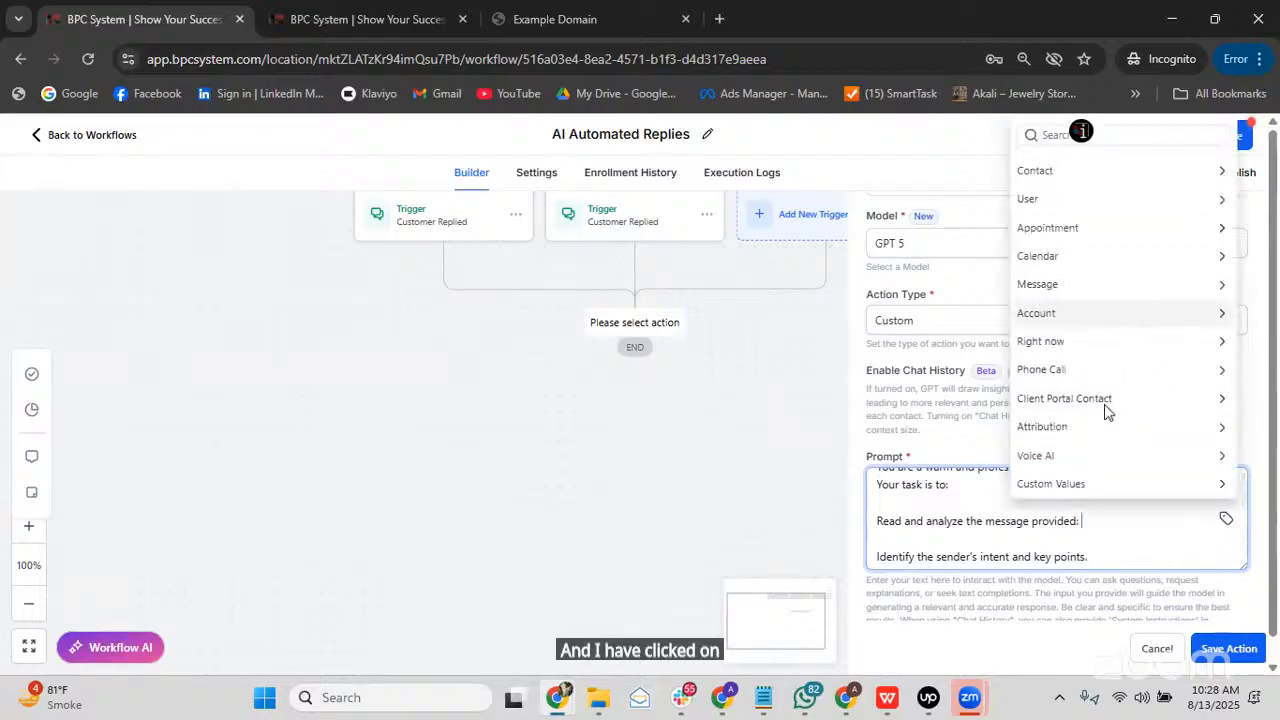
click(1050, 285)
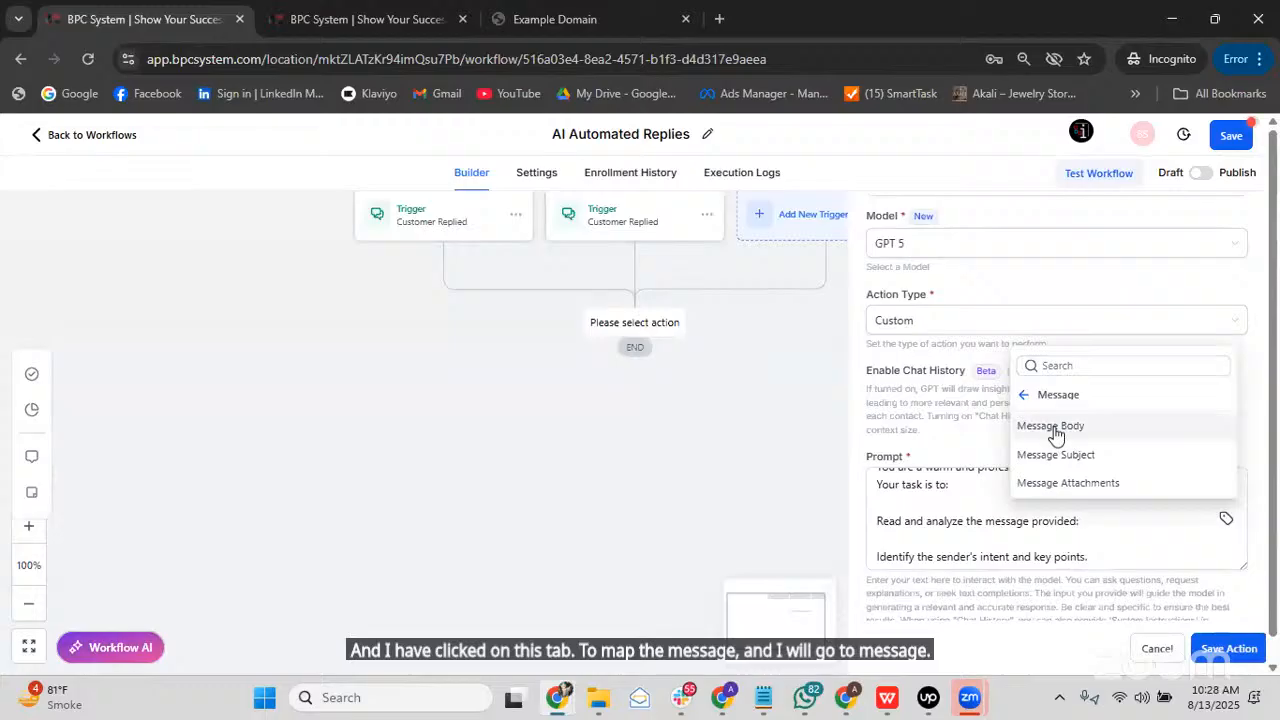
click(1050, 426)
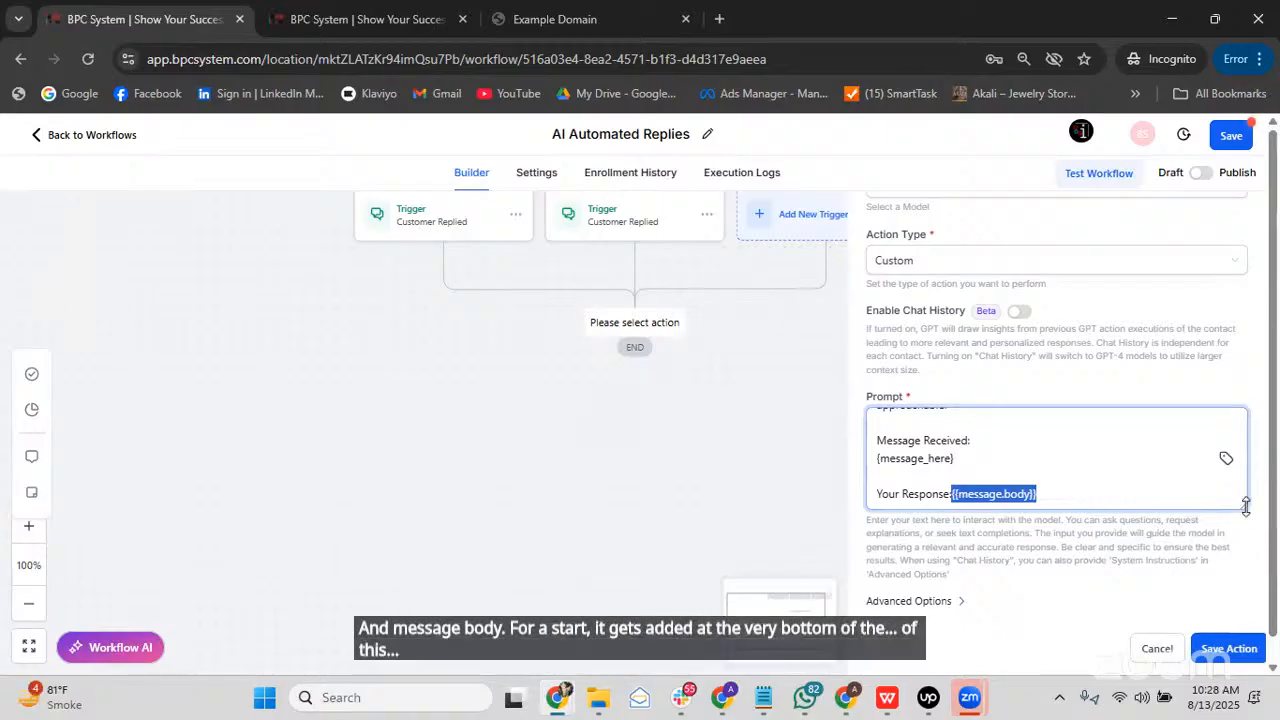
Step: Enlarge the prompt box and move {{message.body}} from the end of the prompt to just after "Read and analyze the message provided:"
drag(1245, 508, 1245, 617)
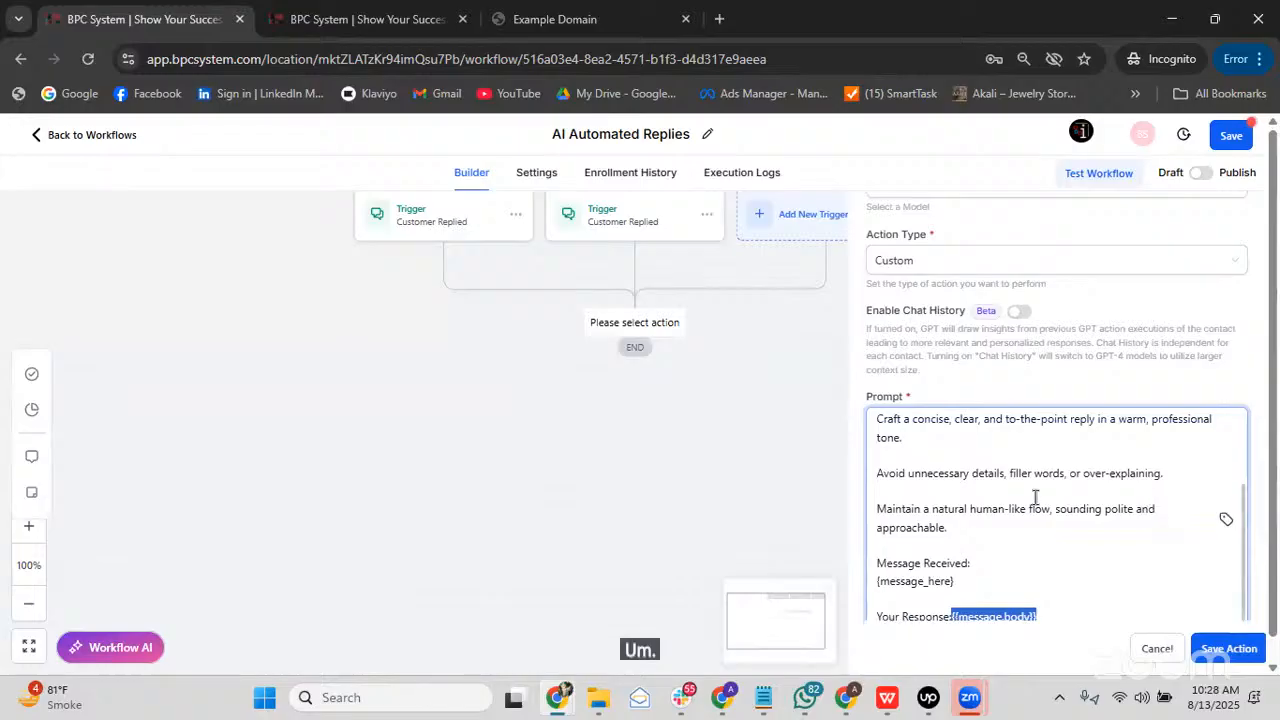
scroll(1030, 497, down, 1)
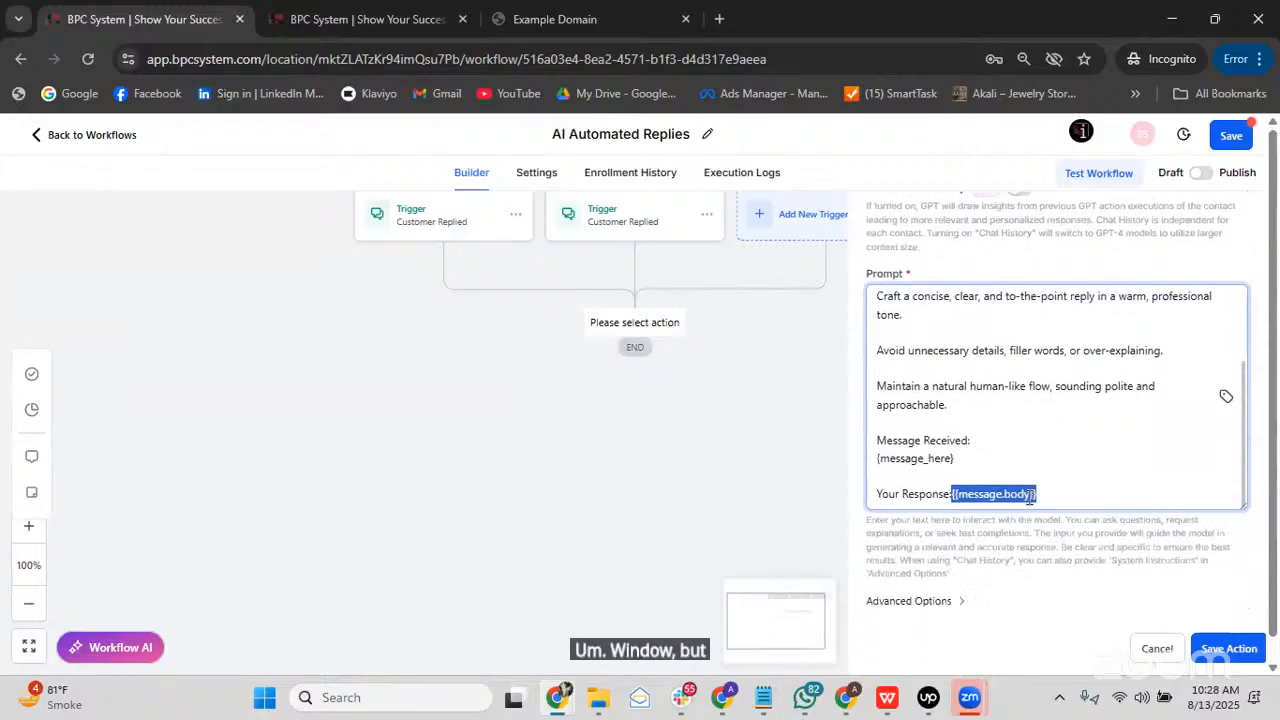
key(BackSpace)
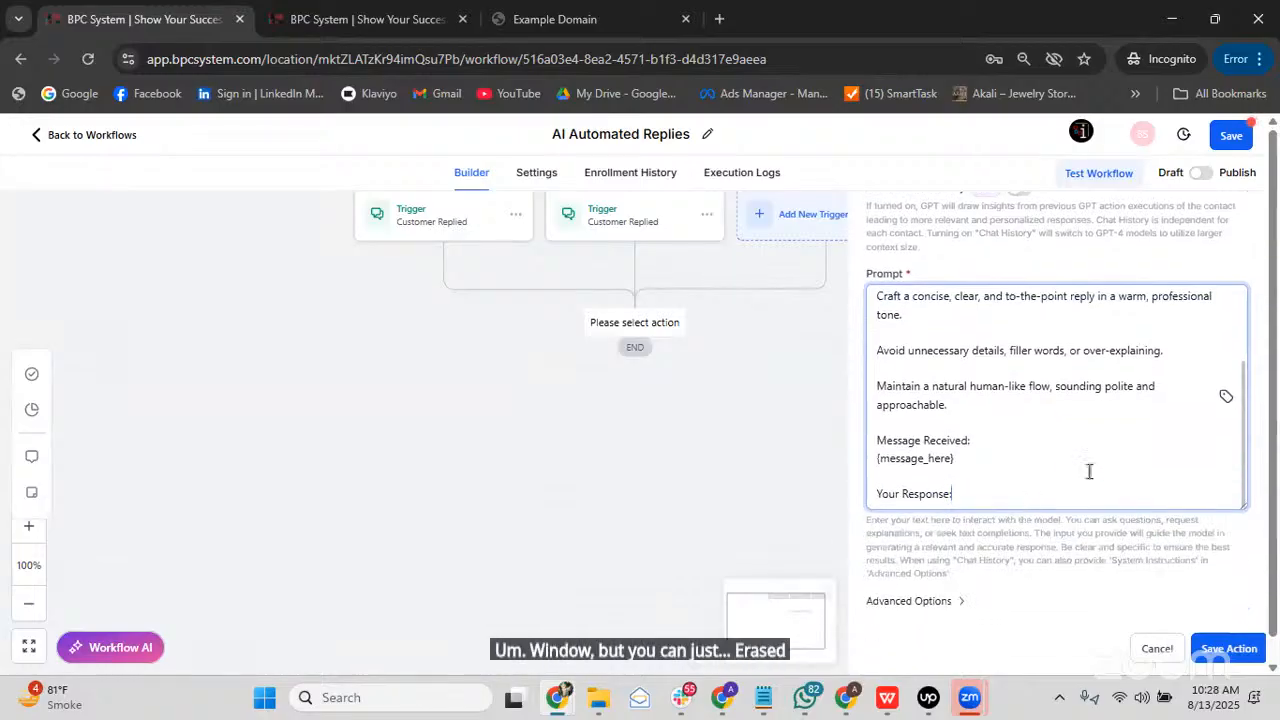
scroll(1075, 470, up, 1)
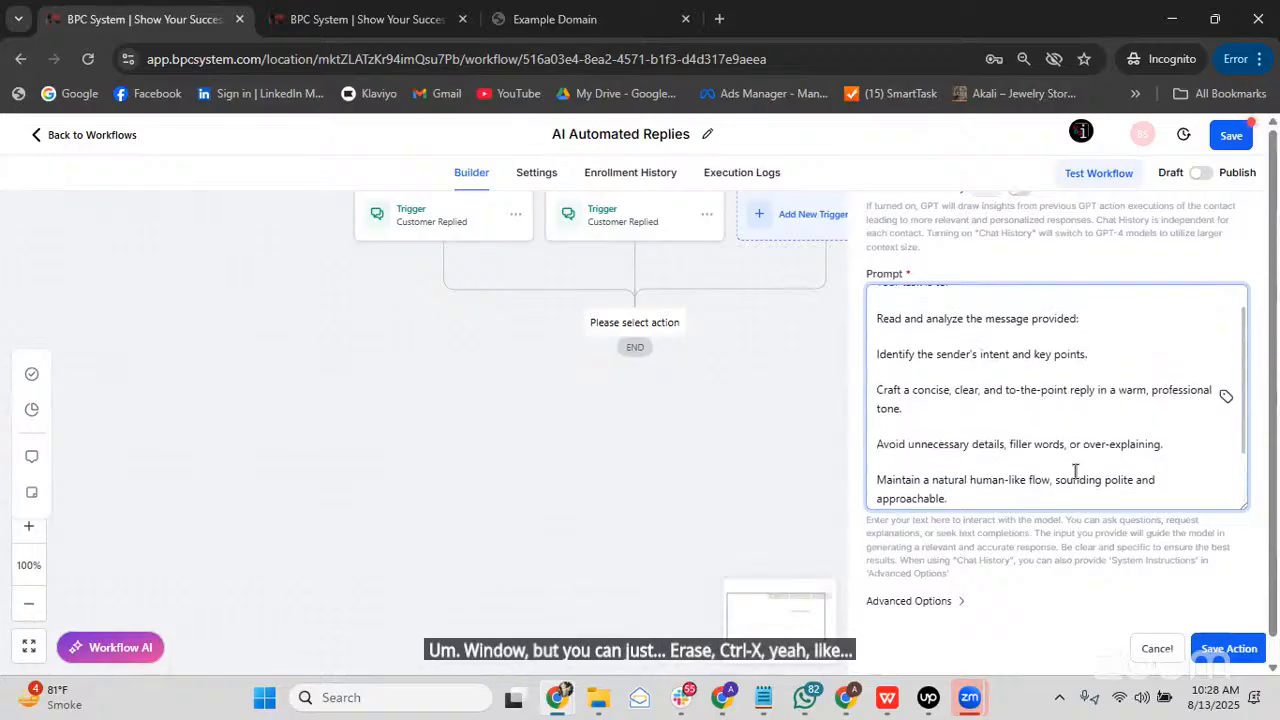
scroll(1075, 470, up, 1)
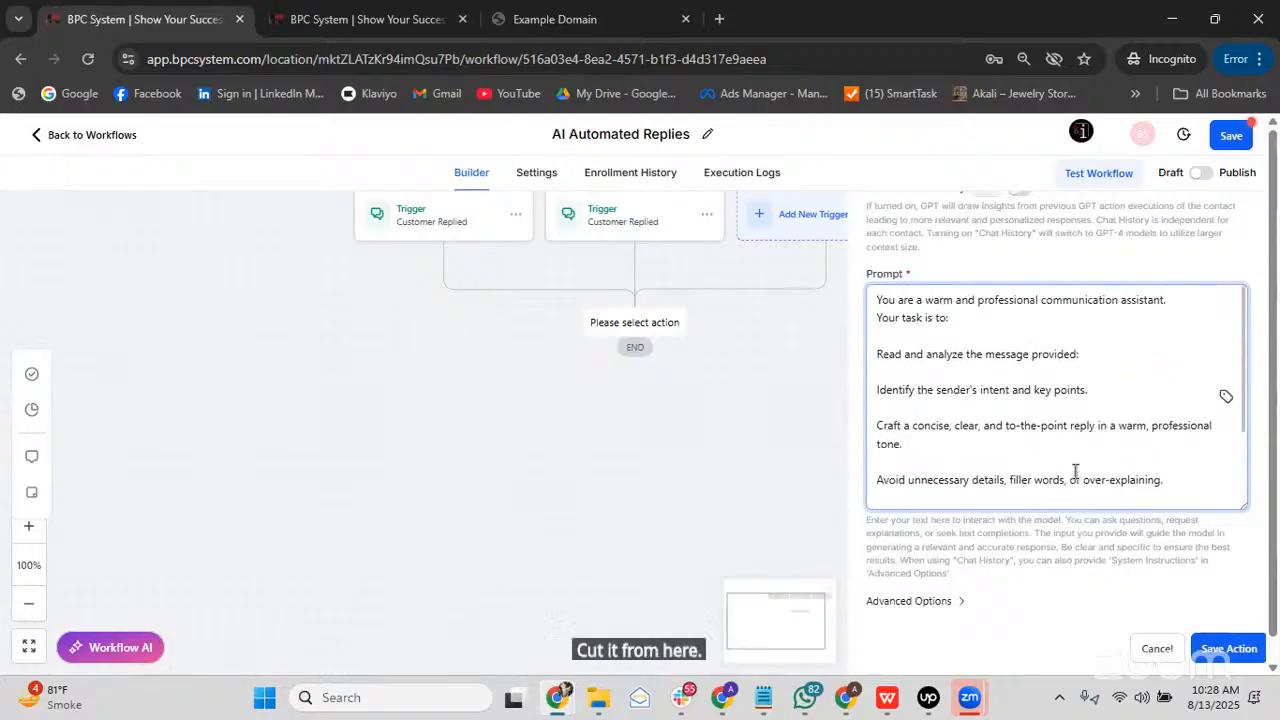
click(1081, 355)
text({{message.body}})
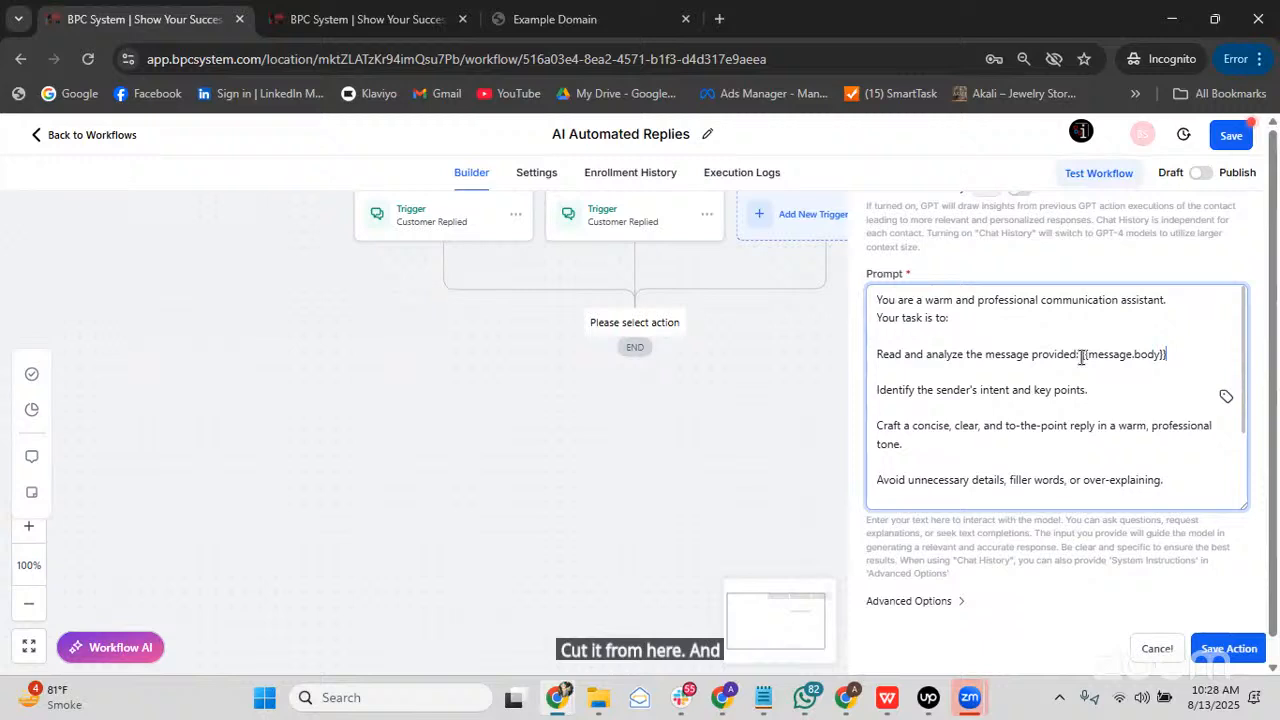
drag(1083, 356, 1190, 353)
click(1190, 353)
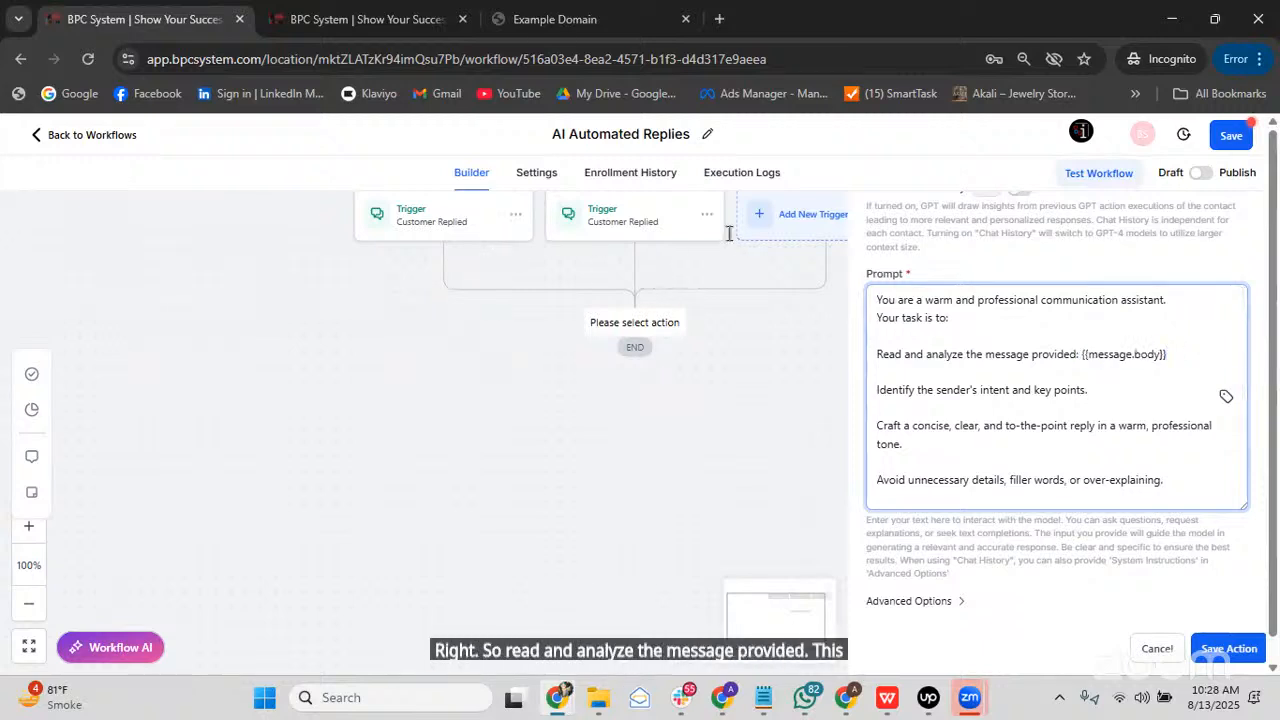
Step: Replace the {message_here} placeholder under "Message Received:" with a copy of {{message.body}}
click(1092, 391)
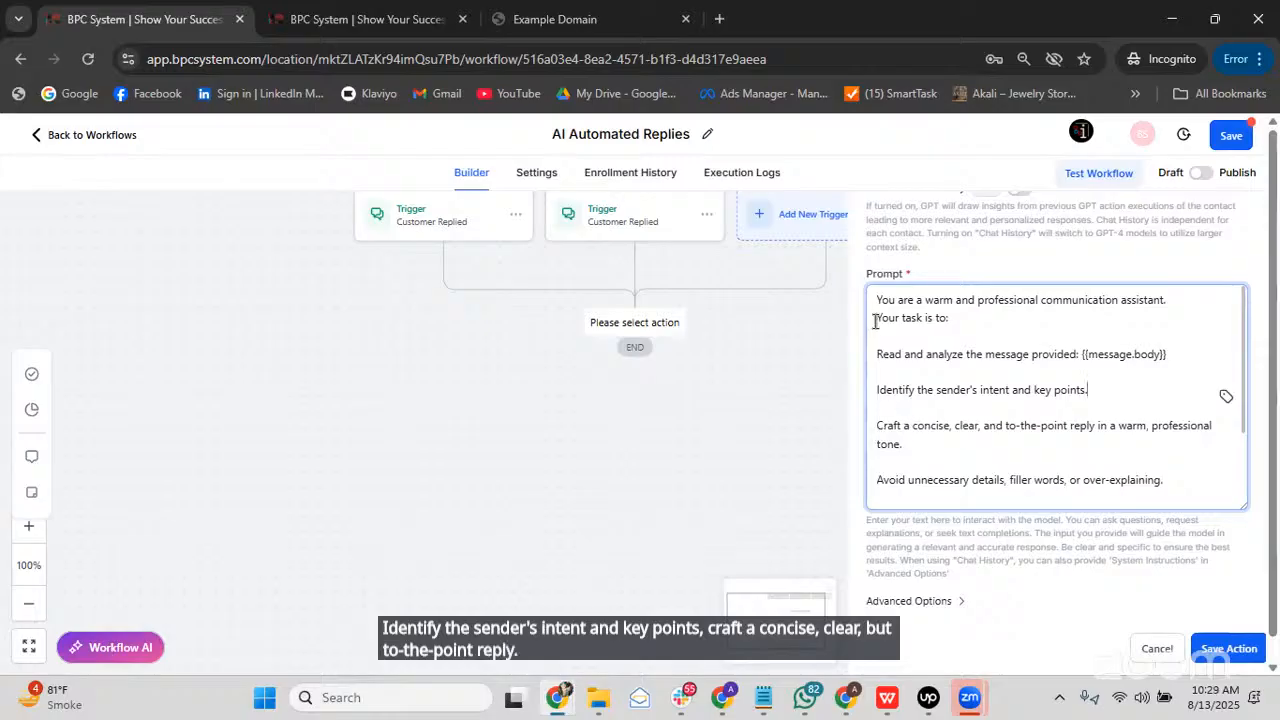
scroll(886, 380, down, 2)
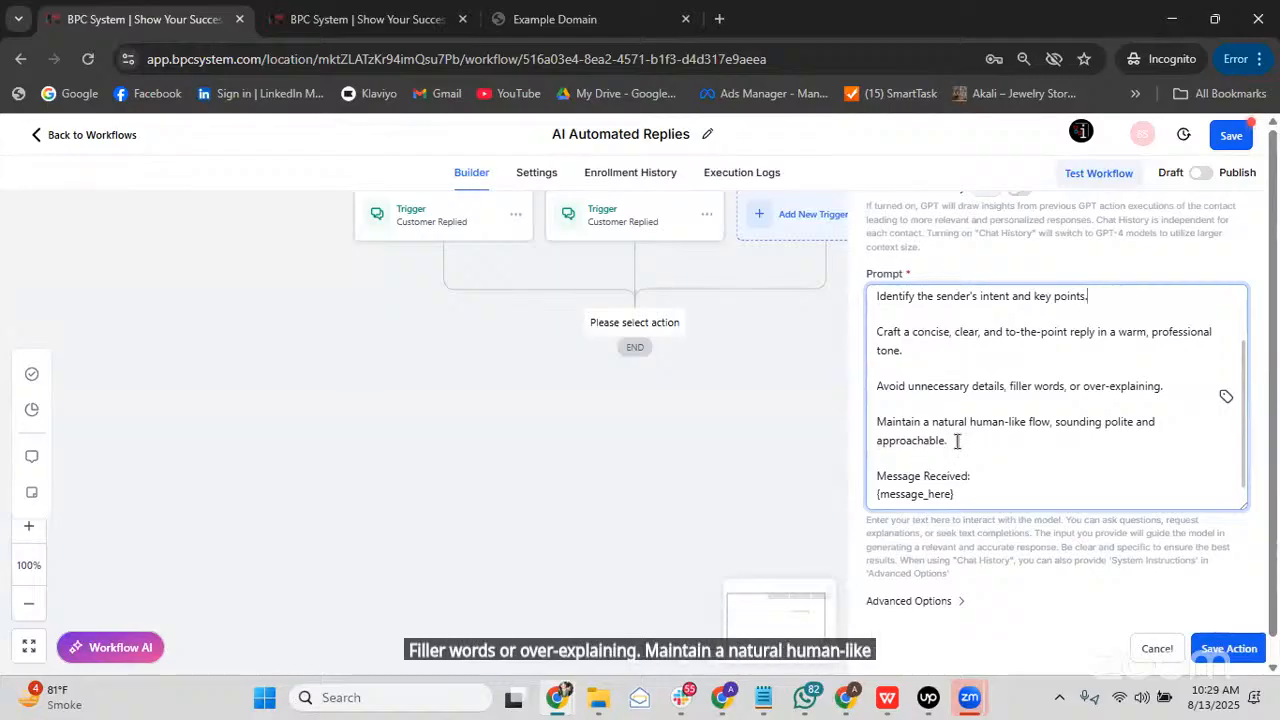
scroll(993, 453, down, 1)
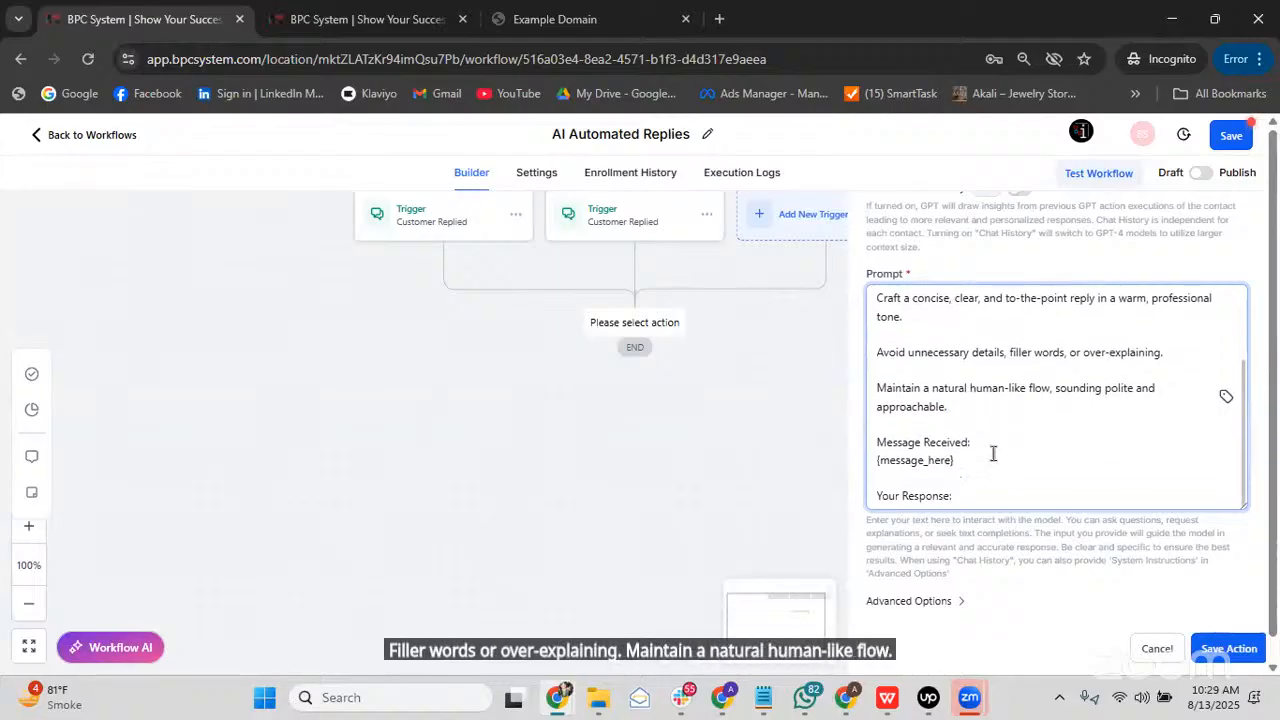
triple_click(941, 459)
key(BackSpace)
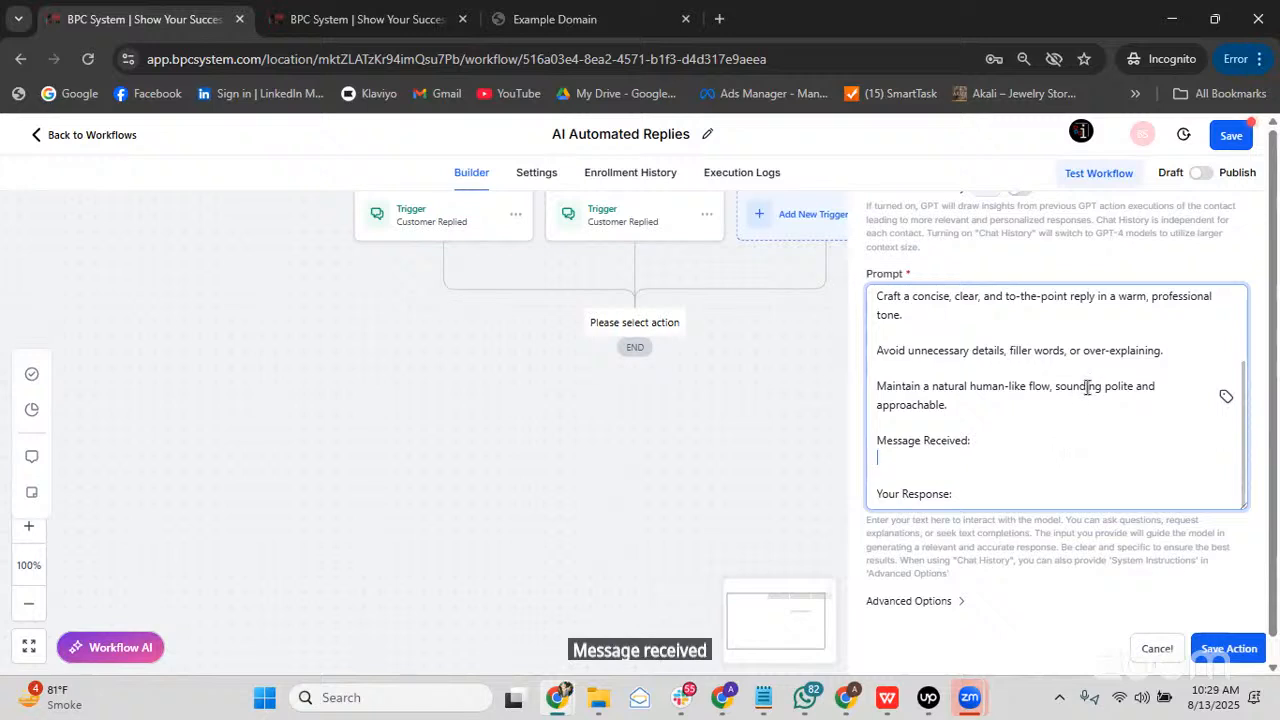
scroll(1090, 385, up, 3)
drag(1167, 318, 1081, 318)
key(ctrl+c)
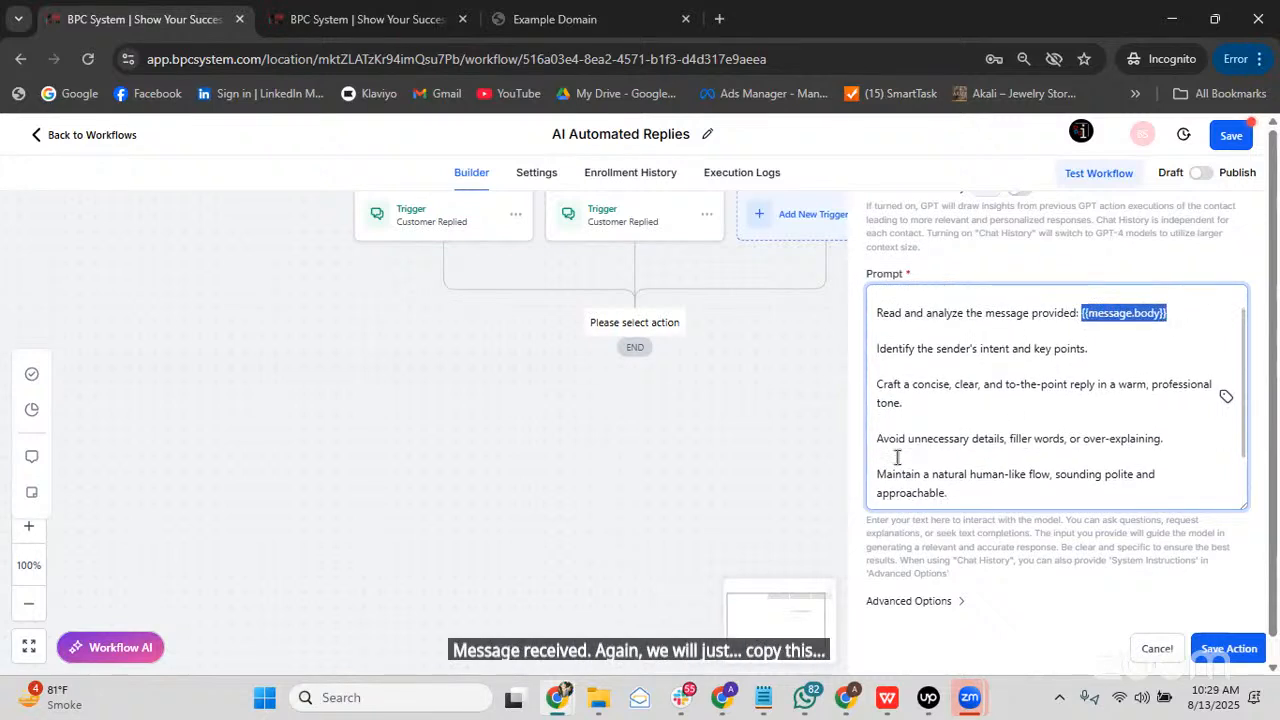
scroll(894, 455, down, 2)
click(993, 449)
key(ctrl+v)
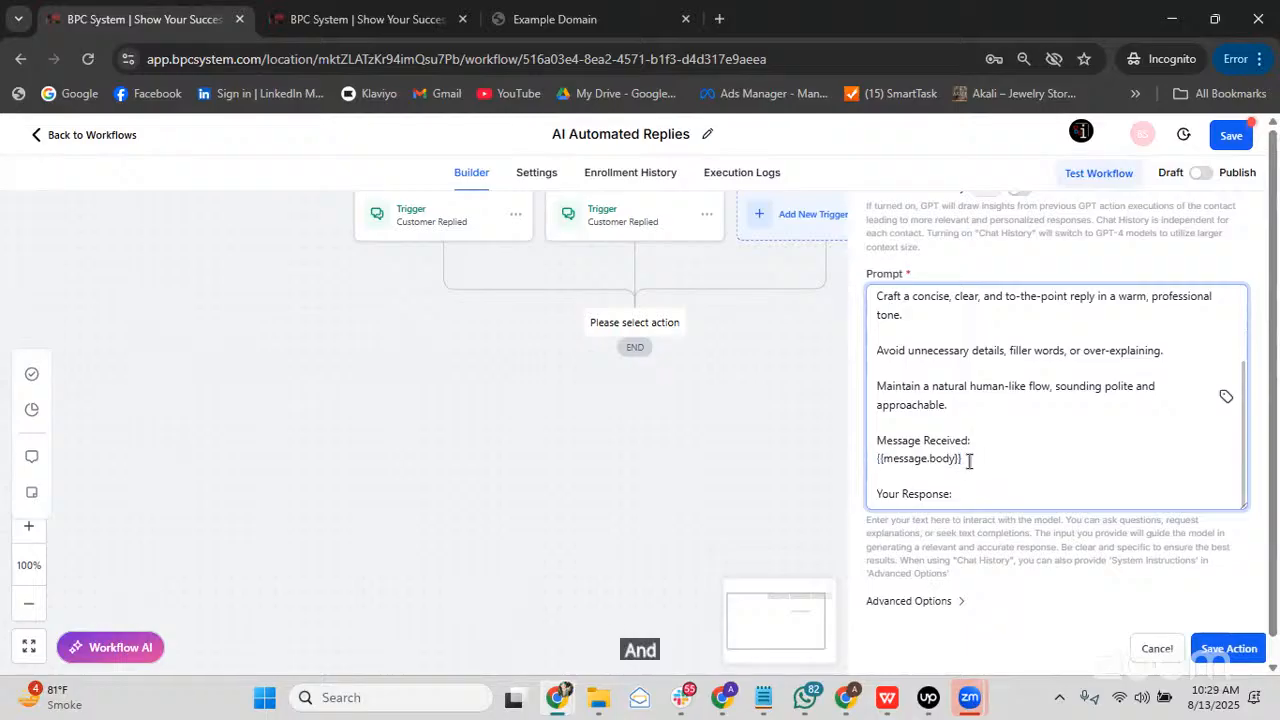
Step: Rewrite the prompt's "Your Response:" line as "Your Response should only contain the message not subject or footer information"
scroll(968, 461, down, 1)
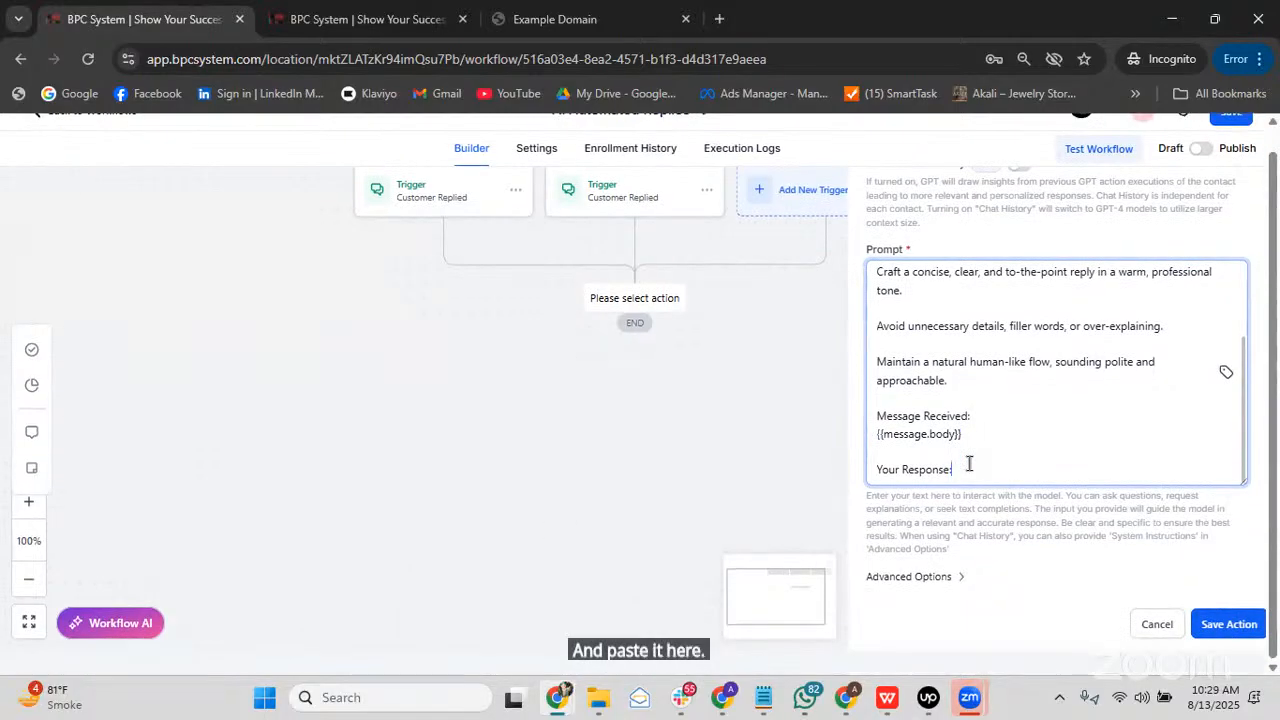
key(BackSpace)
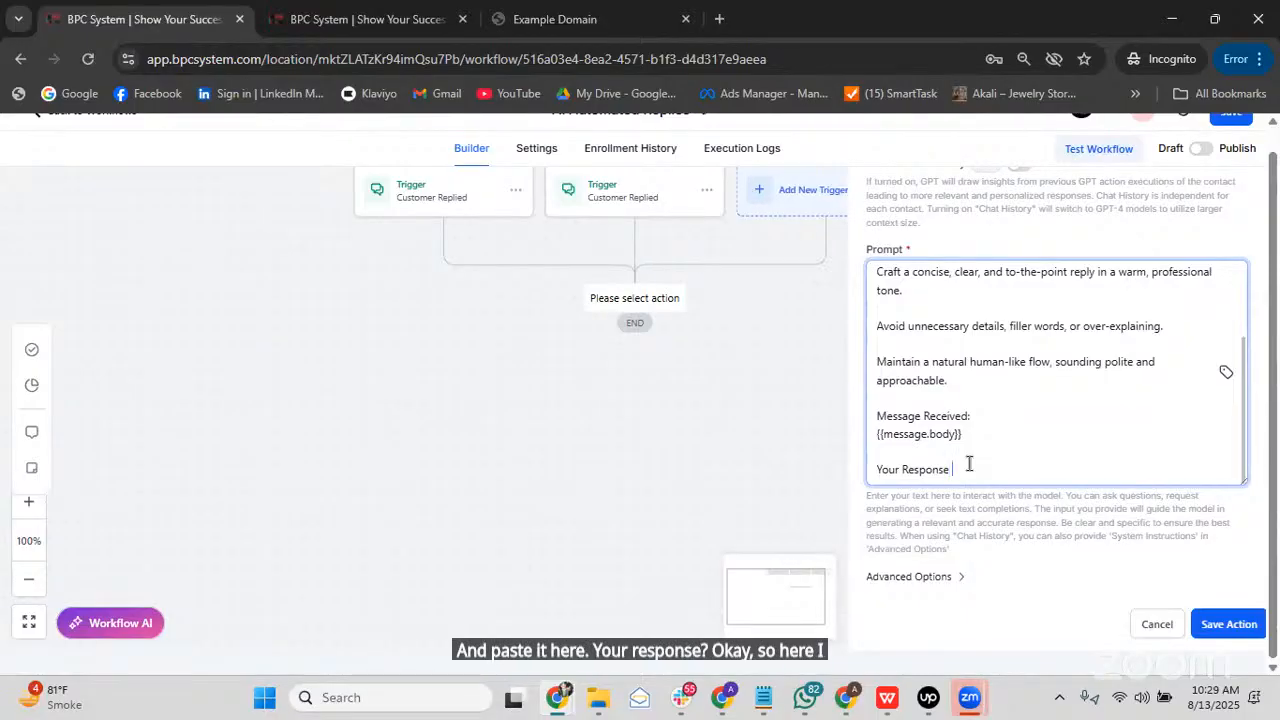
text(should onl)
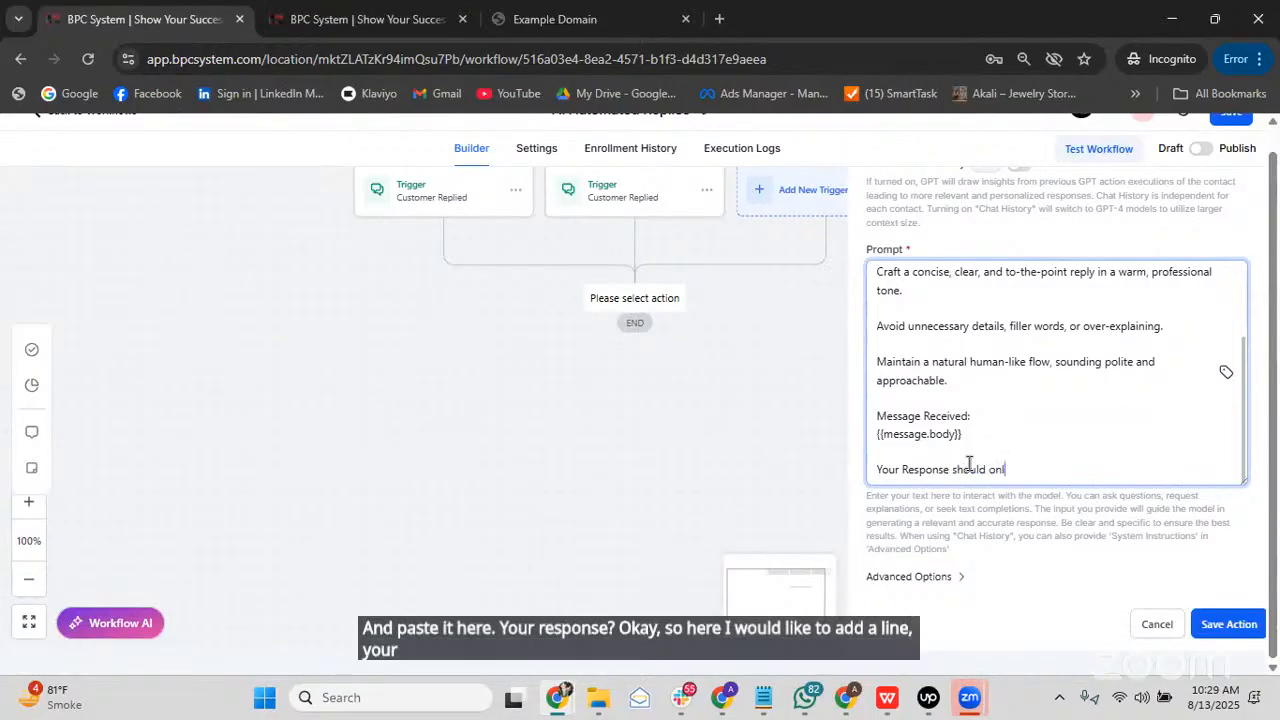
text(y cont)
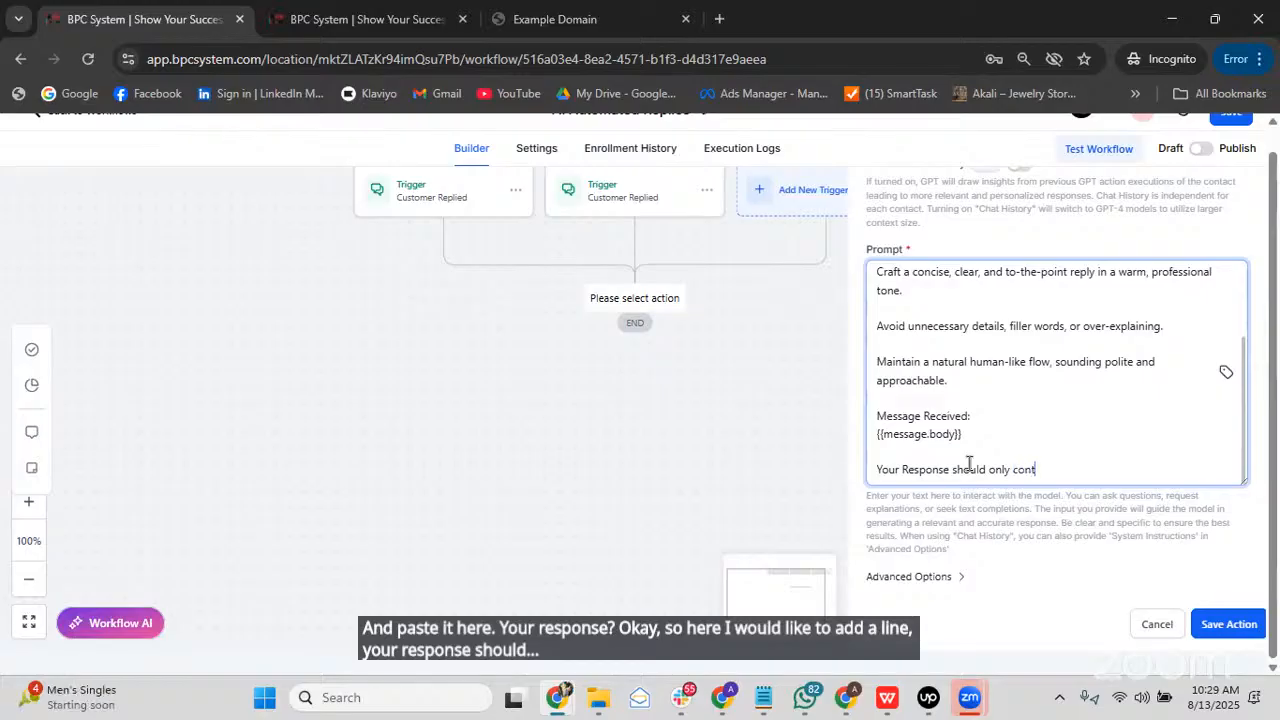
text(ain the)
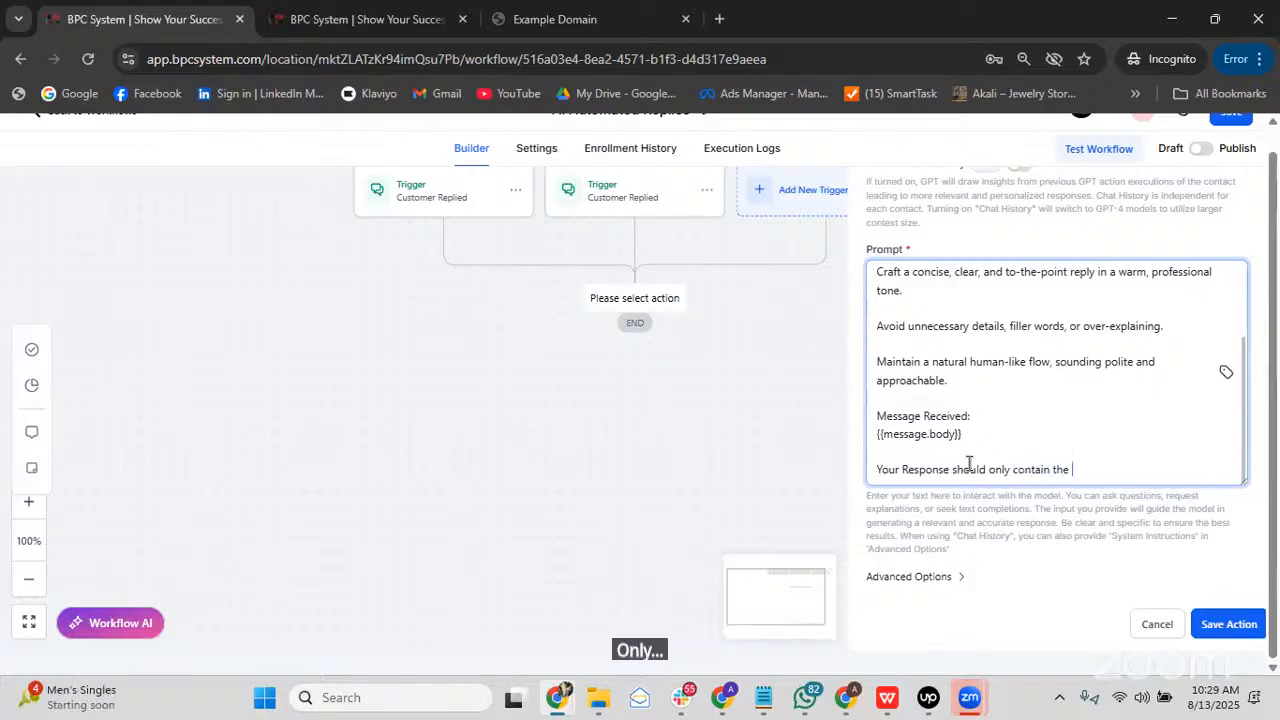
text( message n)
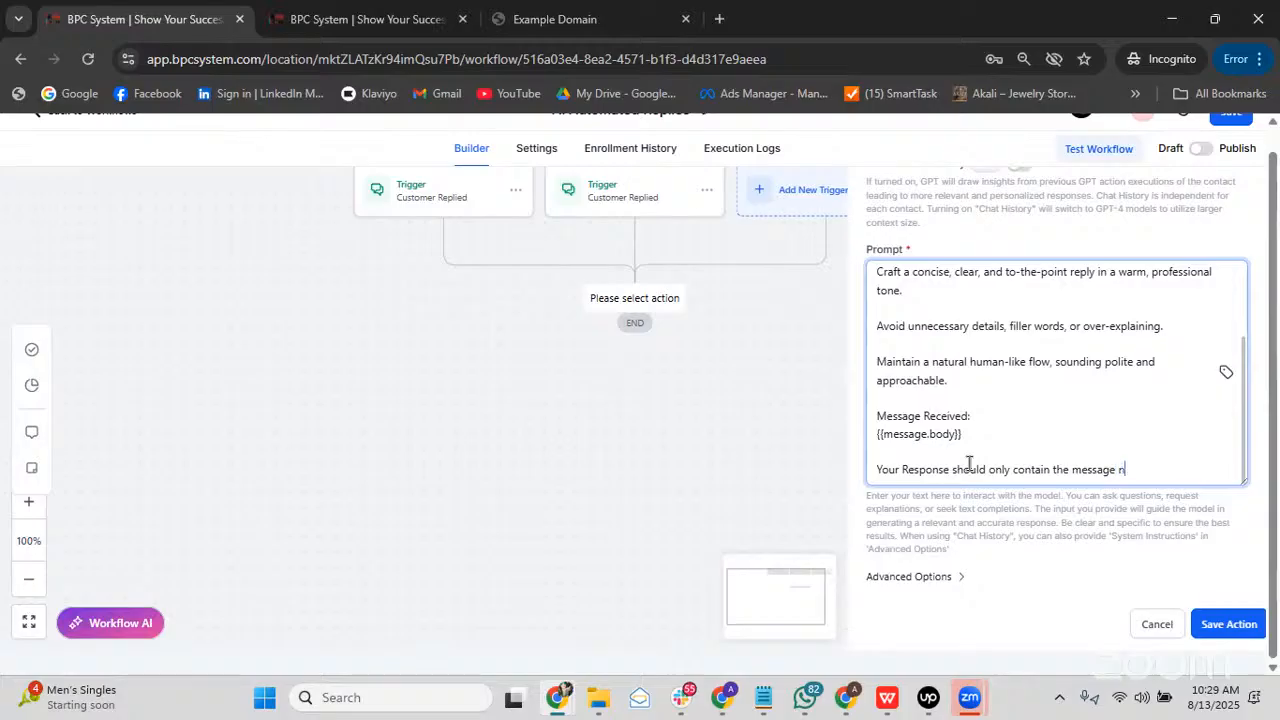
text(ot subject)
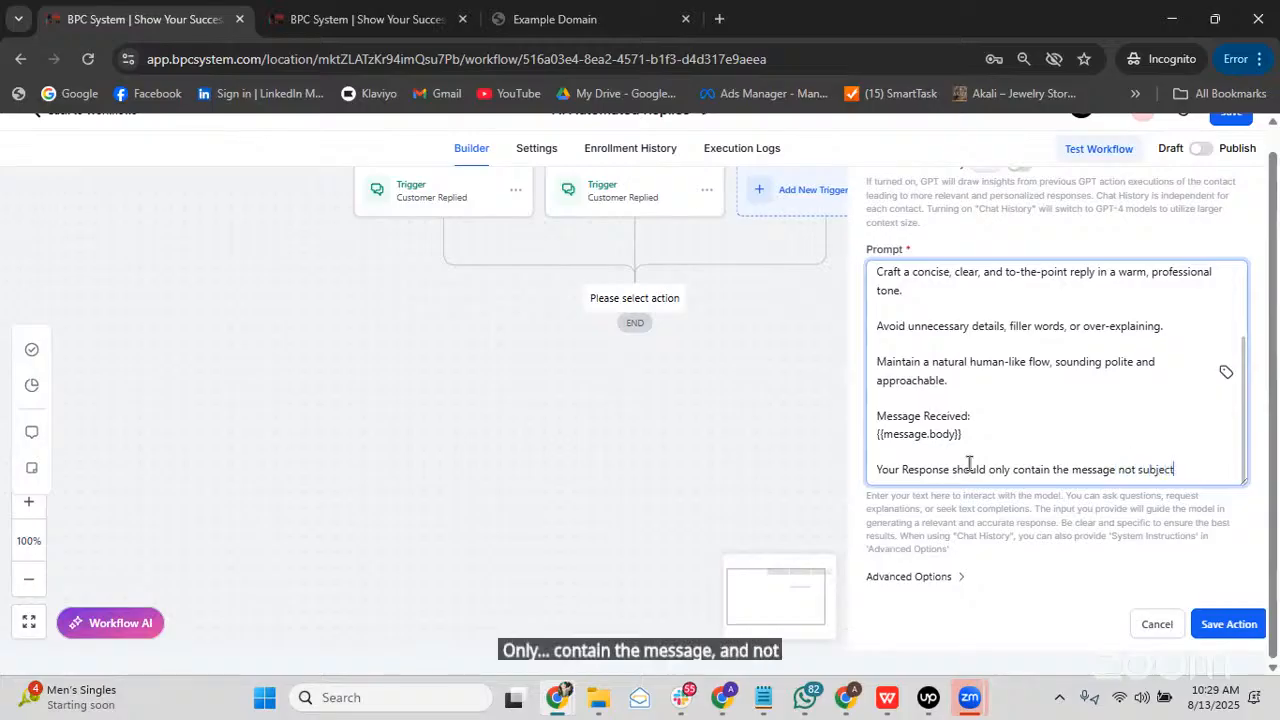
text( or foot)
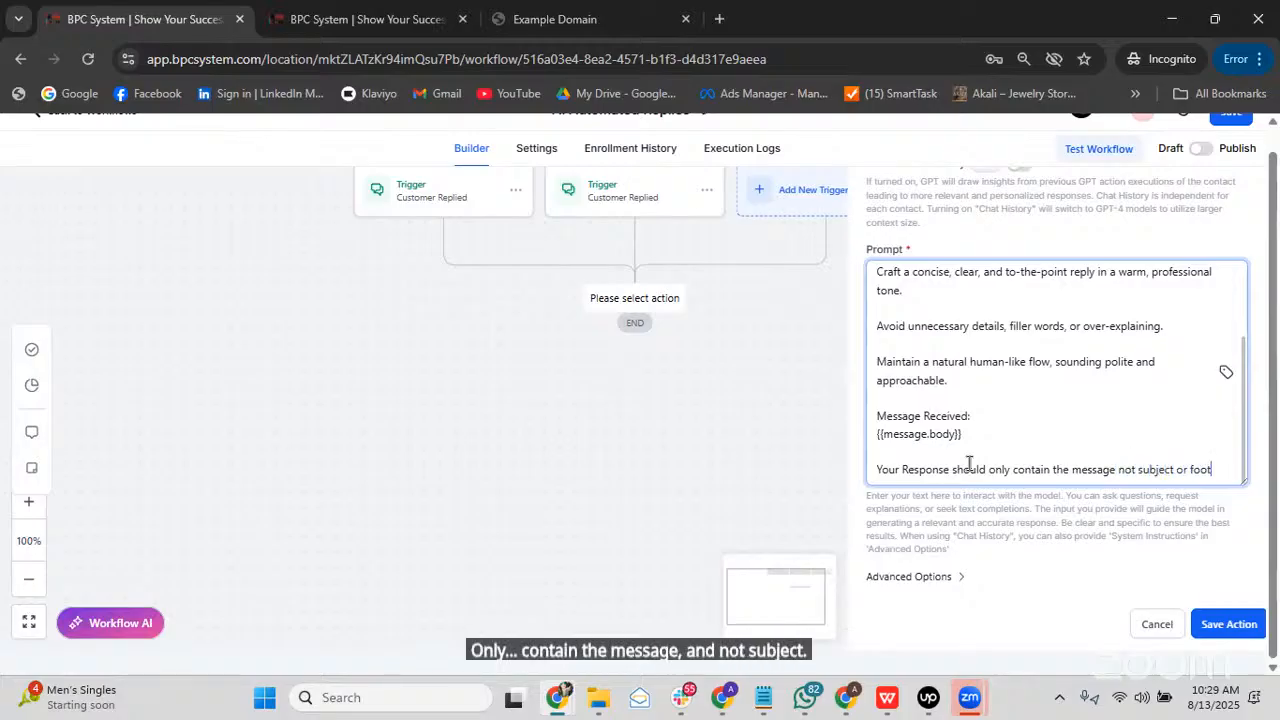
text(er informat)
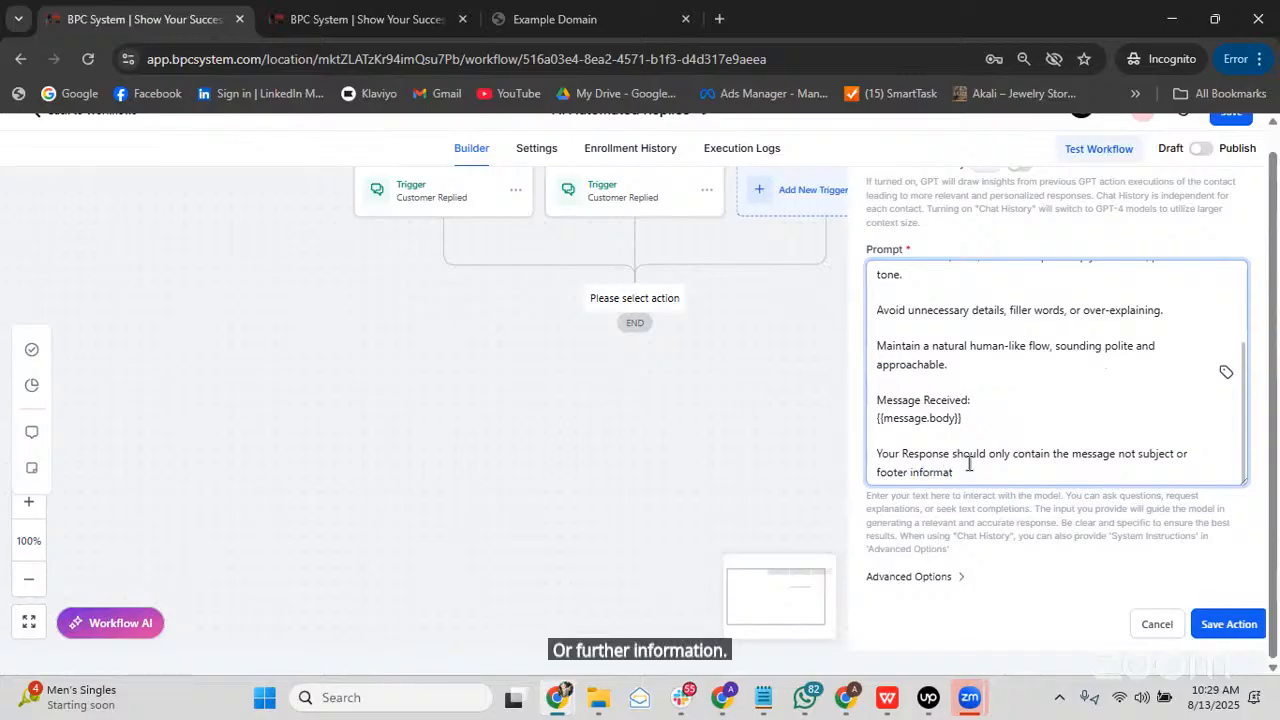
Step: Delete the footer wording so the prompt's last line ends with "not subject"
key(BackSpace)
key(BackSpace)
key(BackSpace)
key(BackSpace)
key(BackSpace)
key(BackSpace)
key(BackSpace)
key(BackSpace)
key(BackSpace)
key(BackSpace)
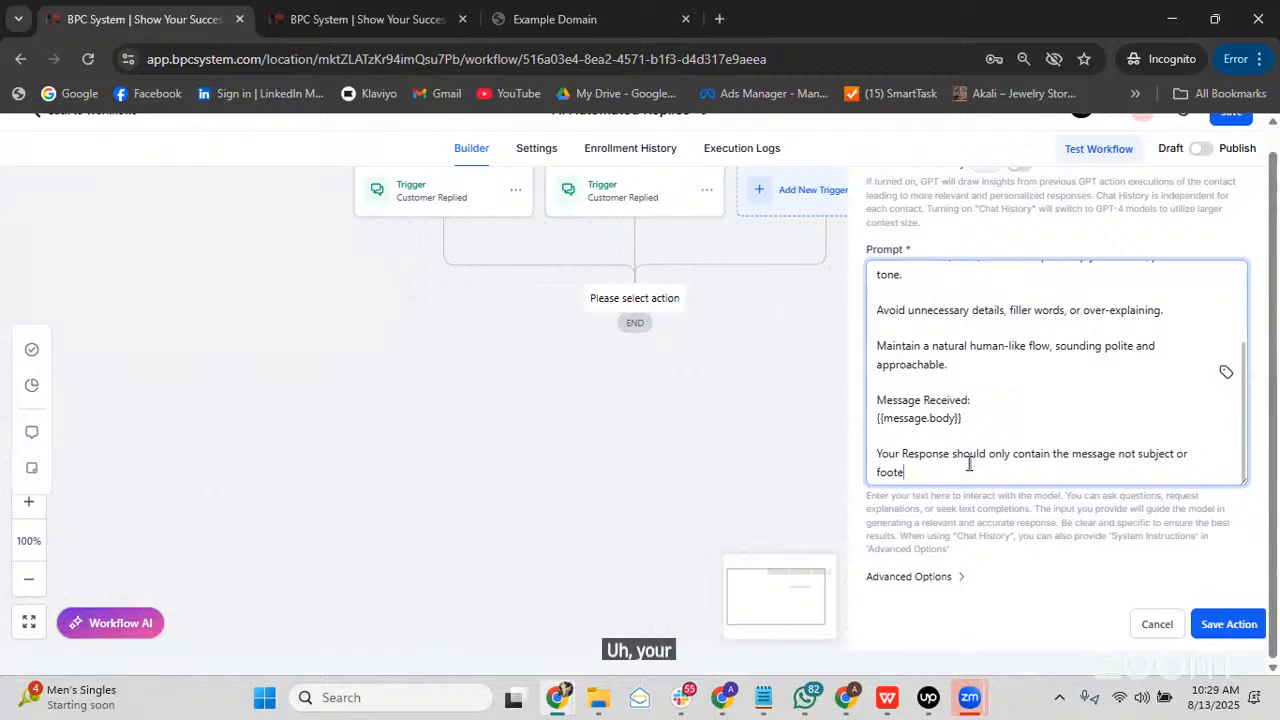
key(BackSpace)
key(BackSpace)
key(BackSpace)
key(BackSpace)
key(BackSpace)
key(BackSpace)
key(BackSpace)
key(BackSpace)
key(BackSpace)
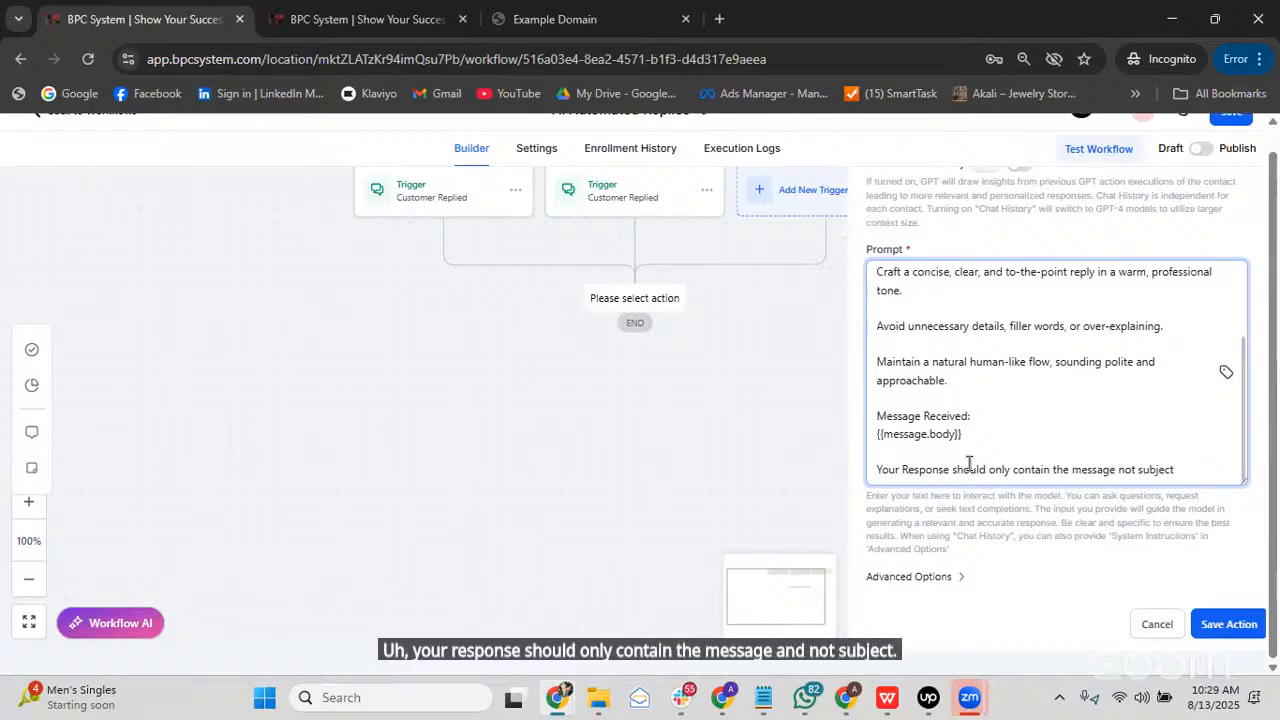
Step: Add a last line to the prompt, separated by a blank line, reading "Sender name:" followed by the sender's full name
key(Return)
key(Return)
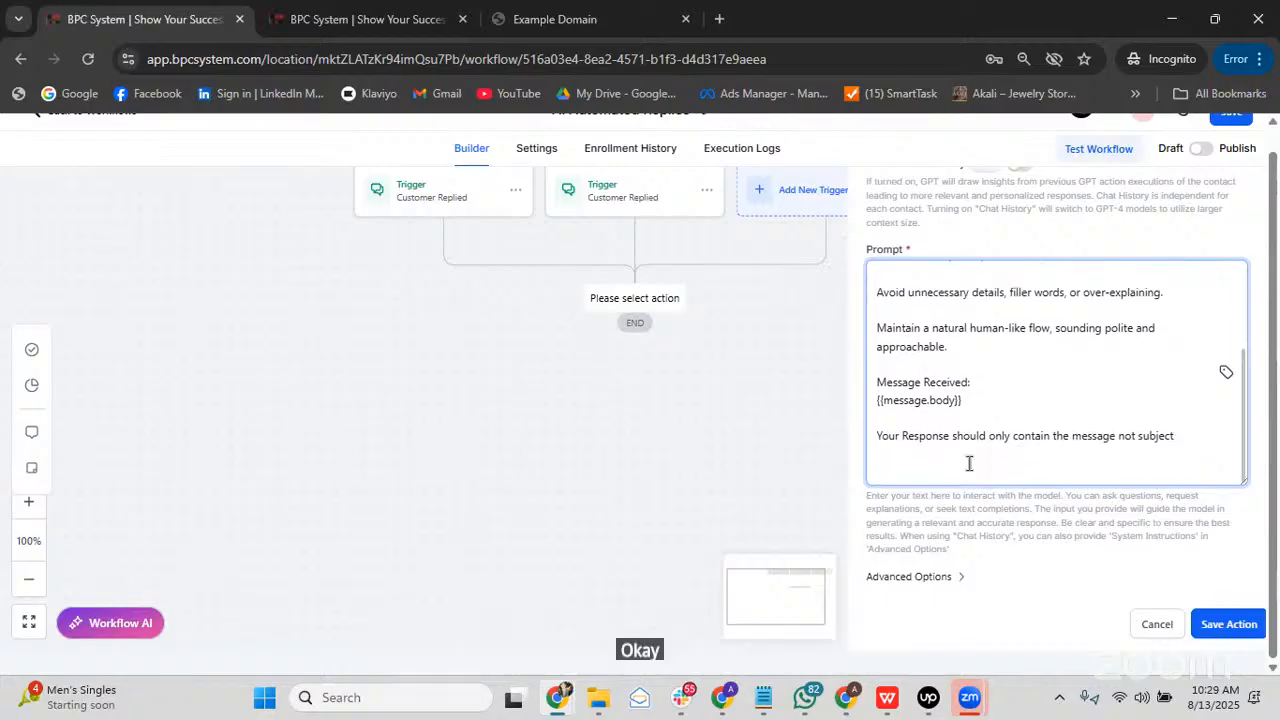
text(Se)
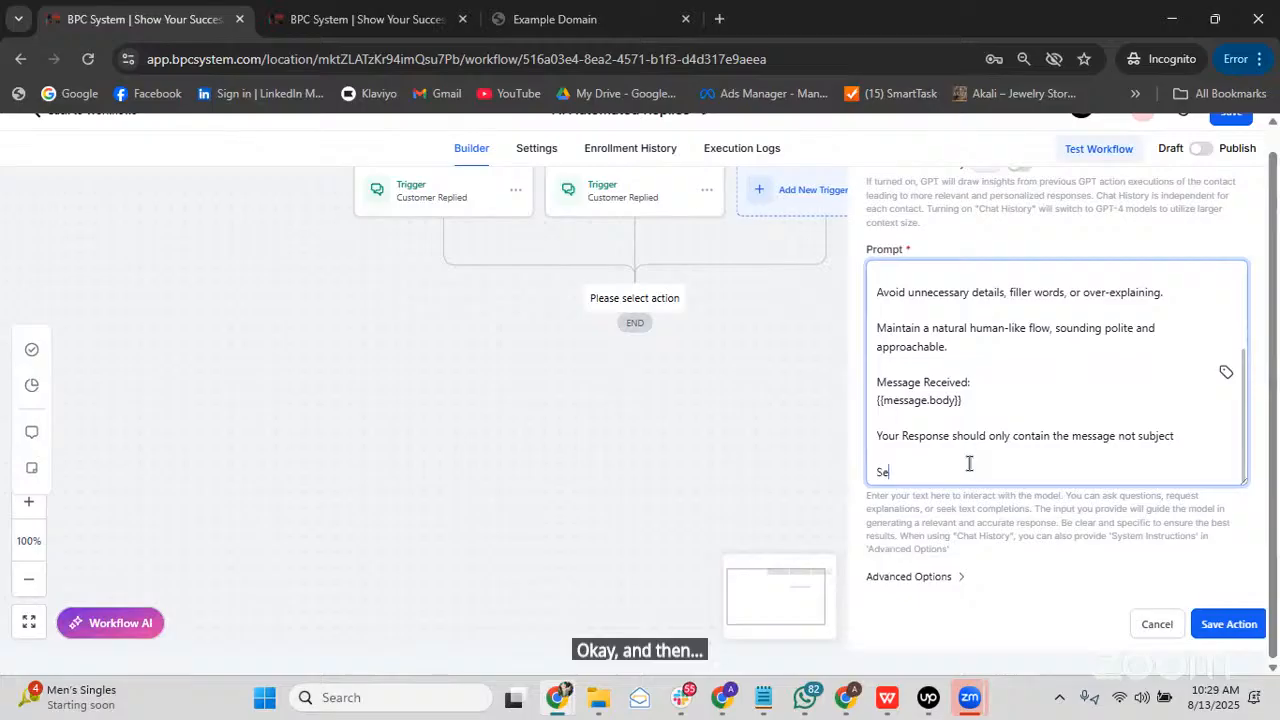
text(nder)
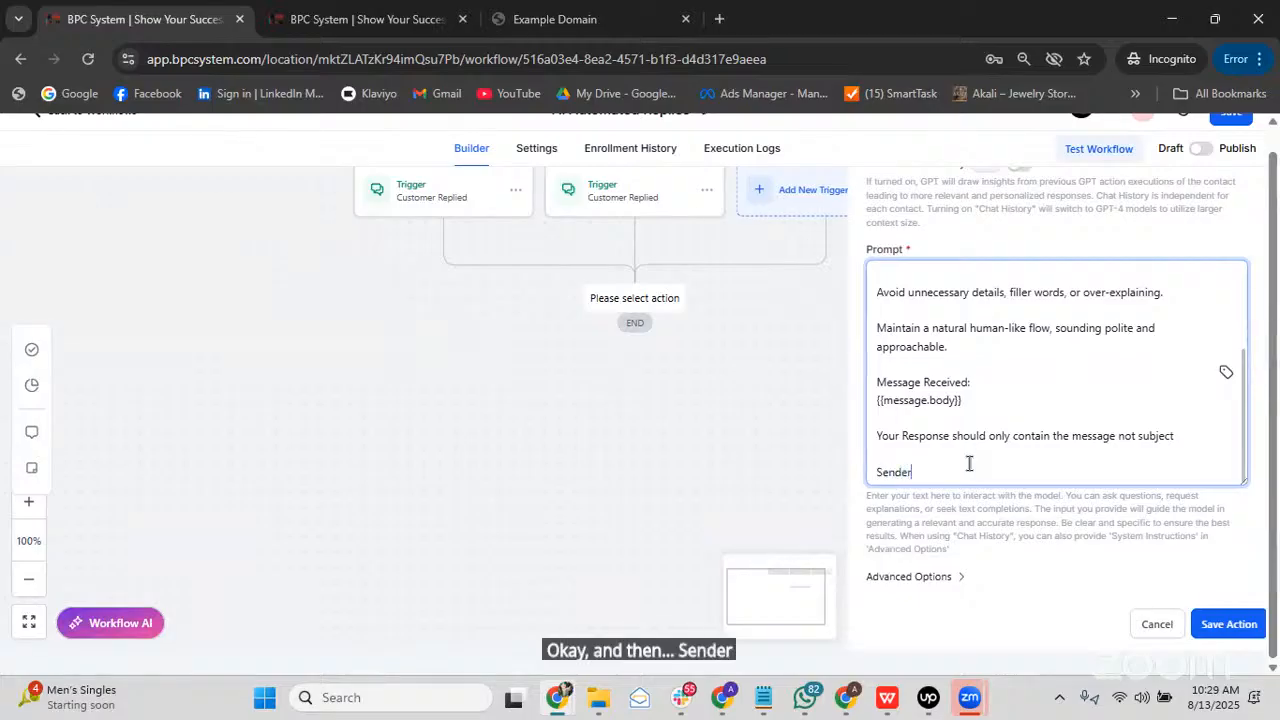
text( name)
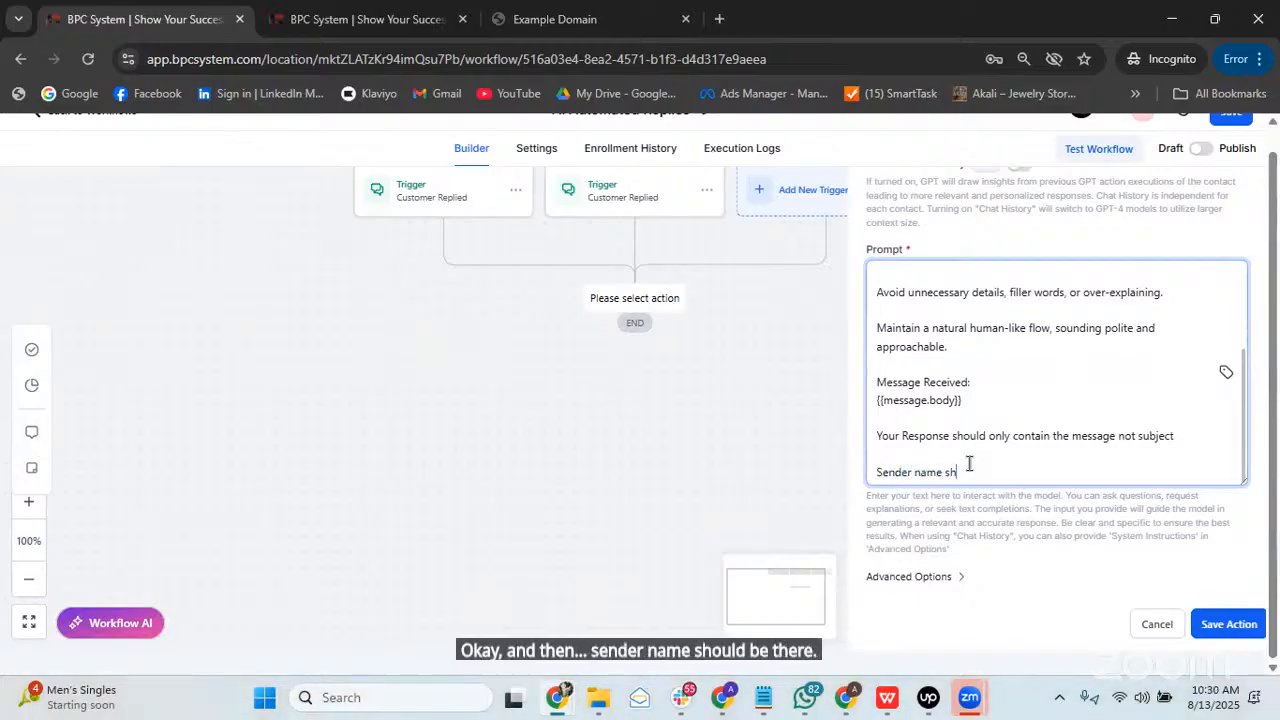
text(: )
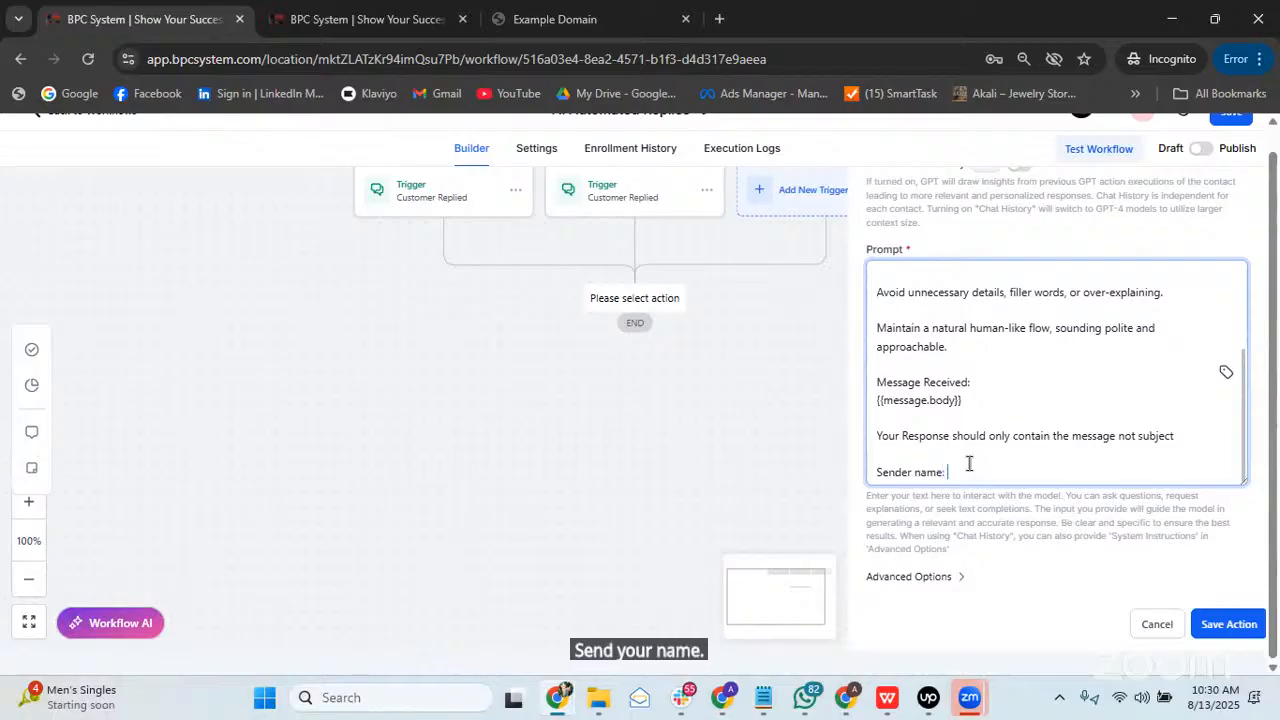
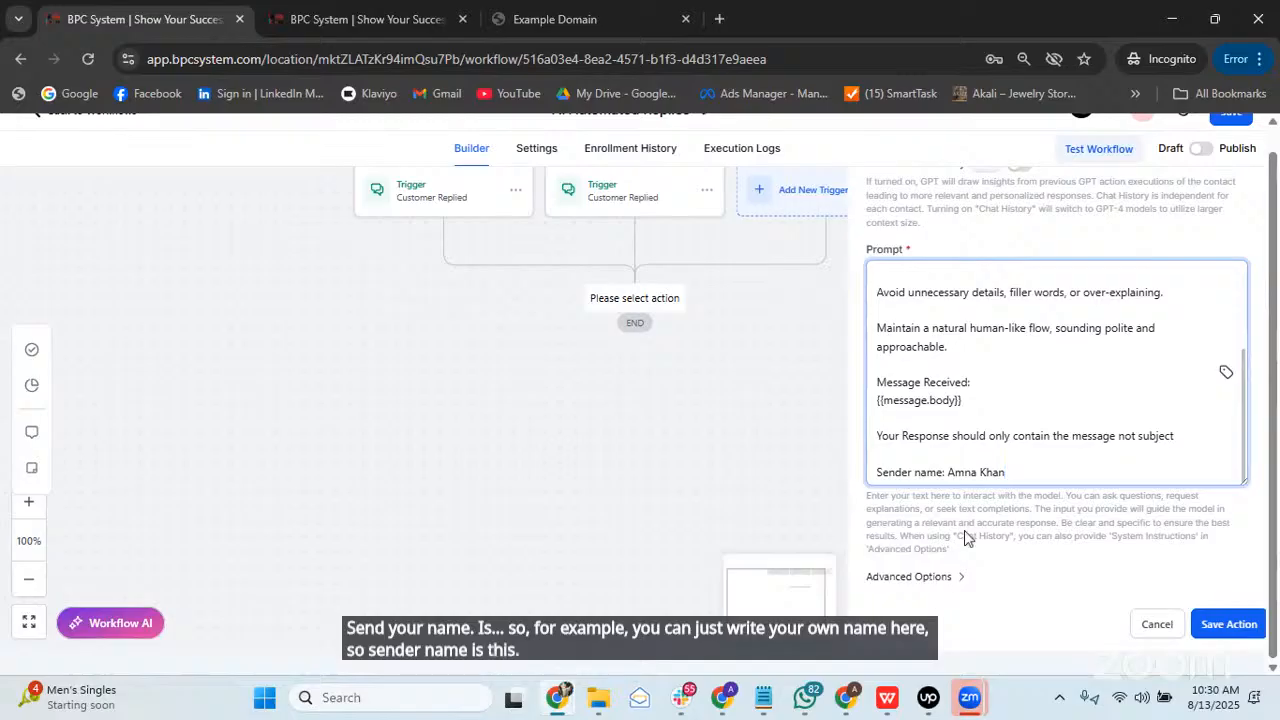
Step: Examine the GPT action's advanced options, reading the temperature value and its explanation, and check the action's other settings
click(870, 540)
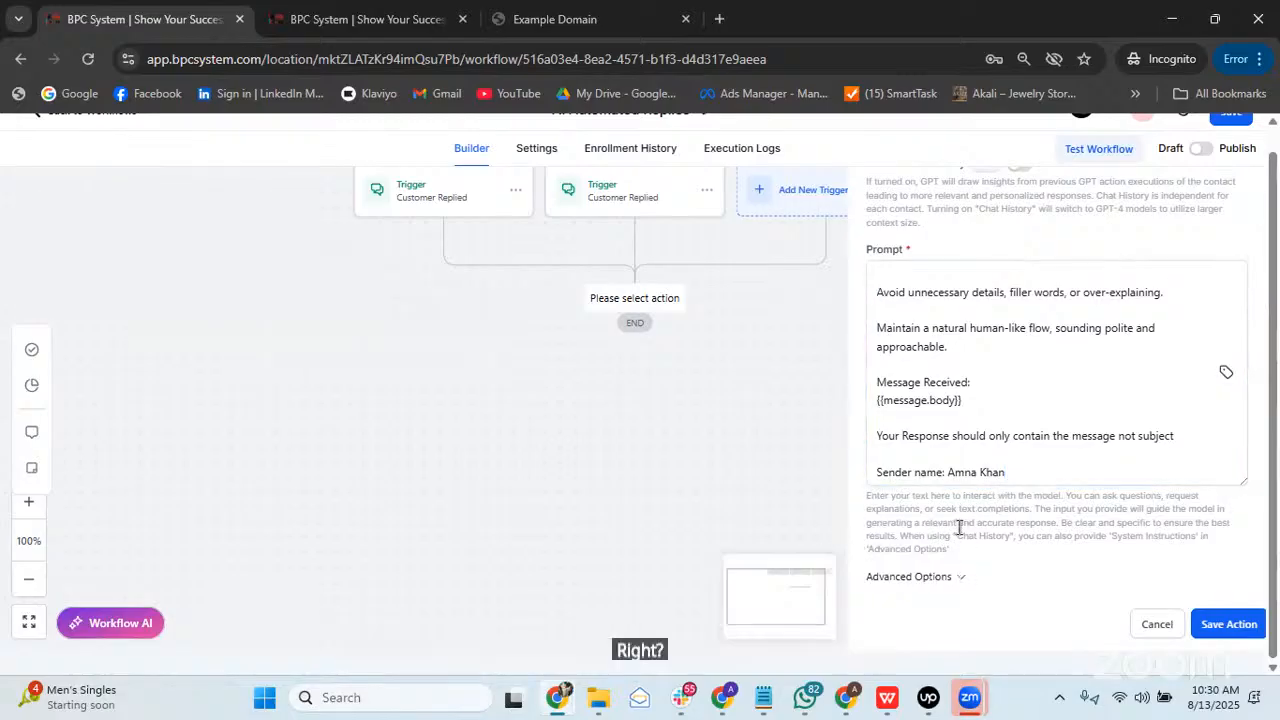
scroll(958, 527, down, 1)
click(918, 540)
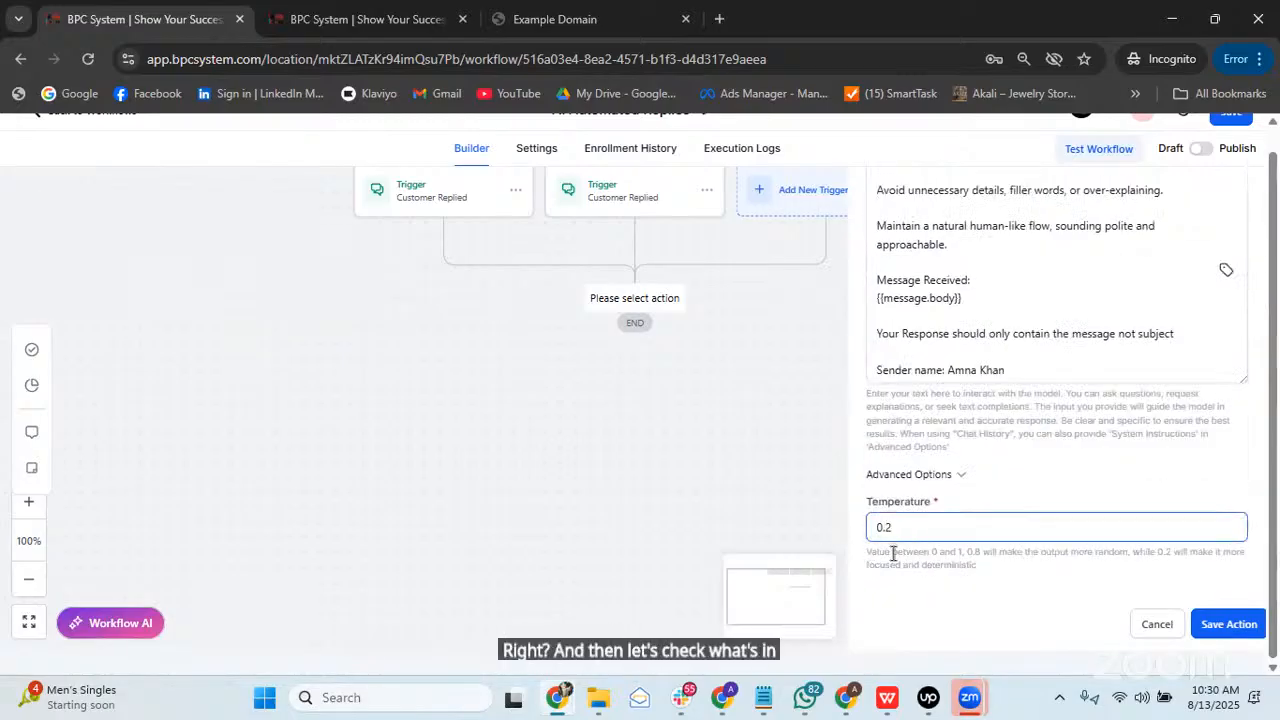
click(984, 554)
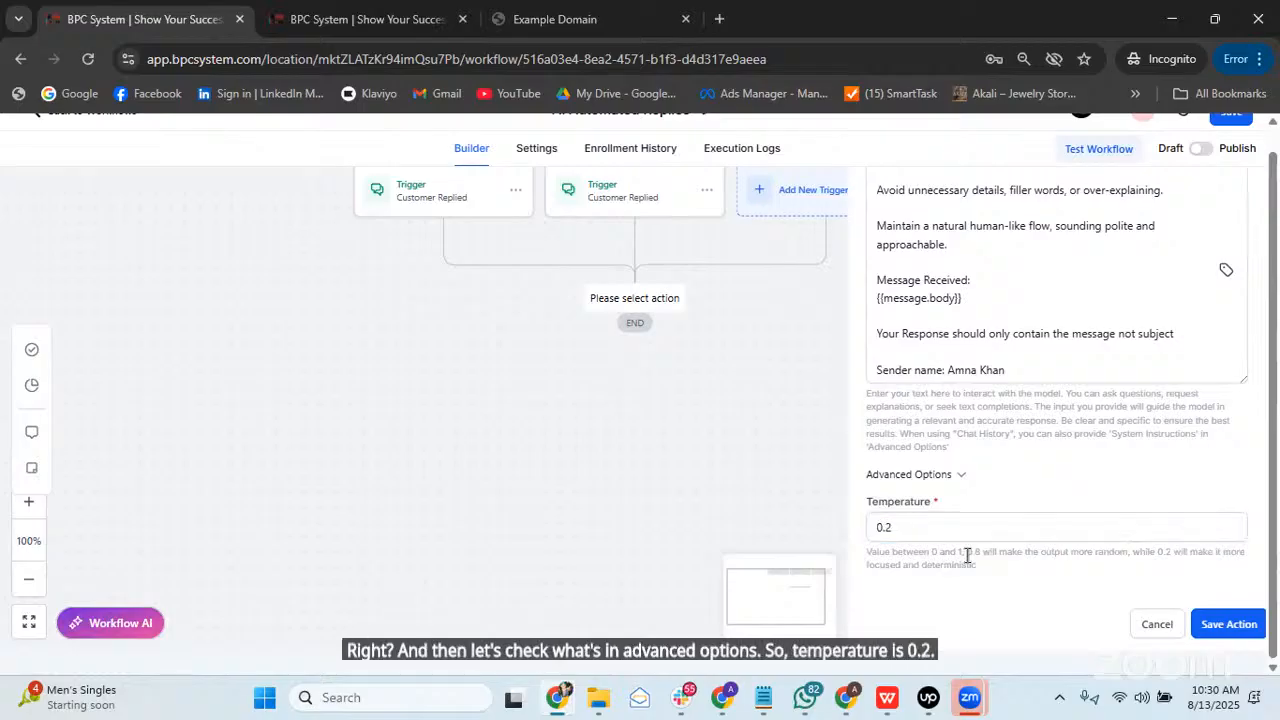
drag(983, 554, 872, 554)
click(1133, 553)
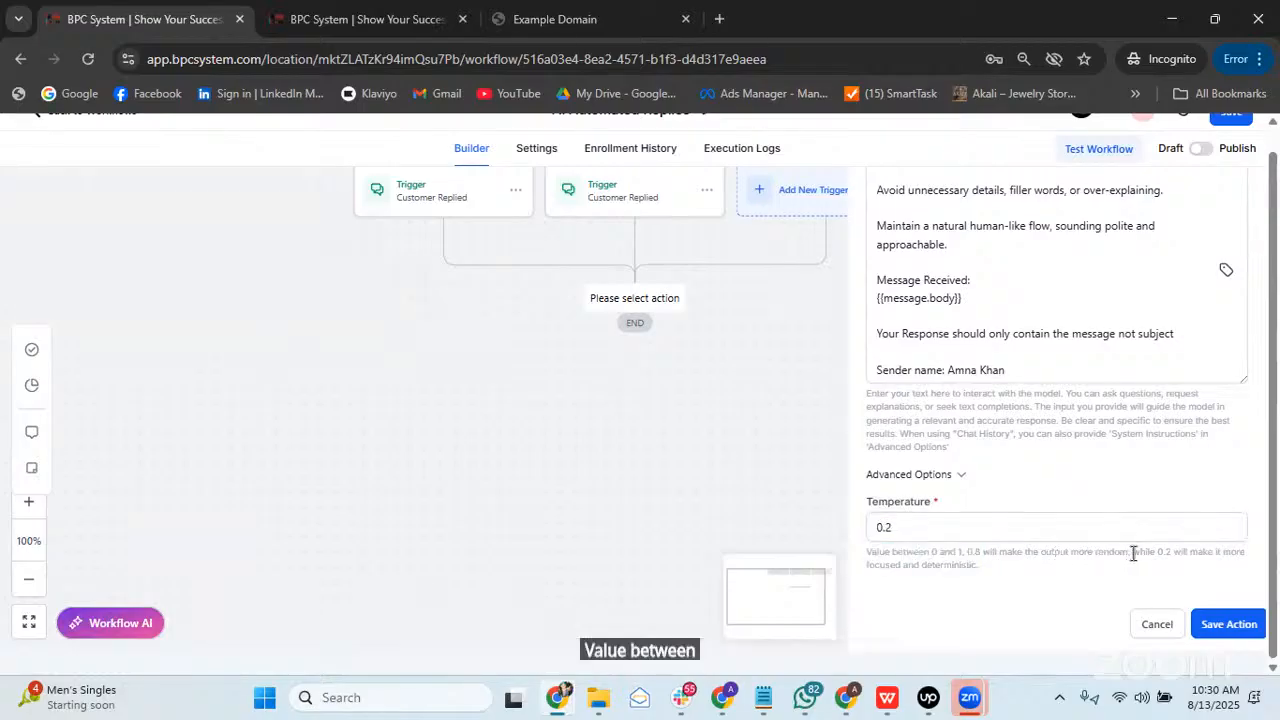
drag(1134, 553, 966, 553)
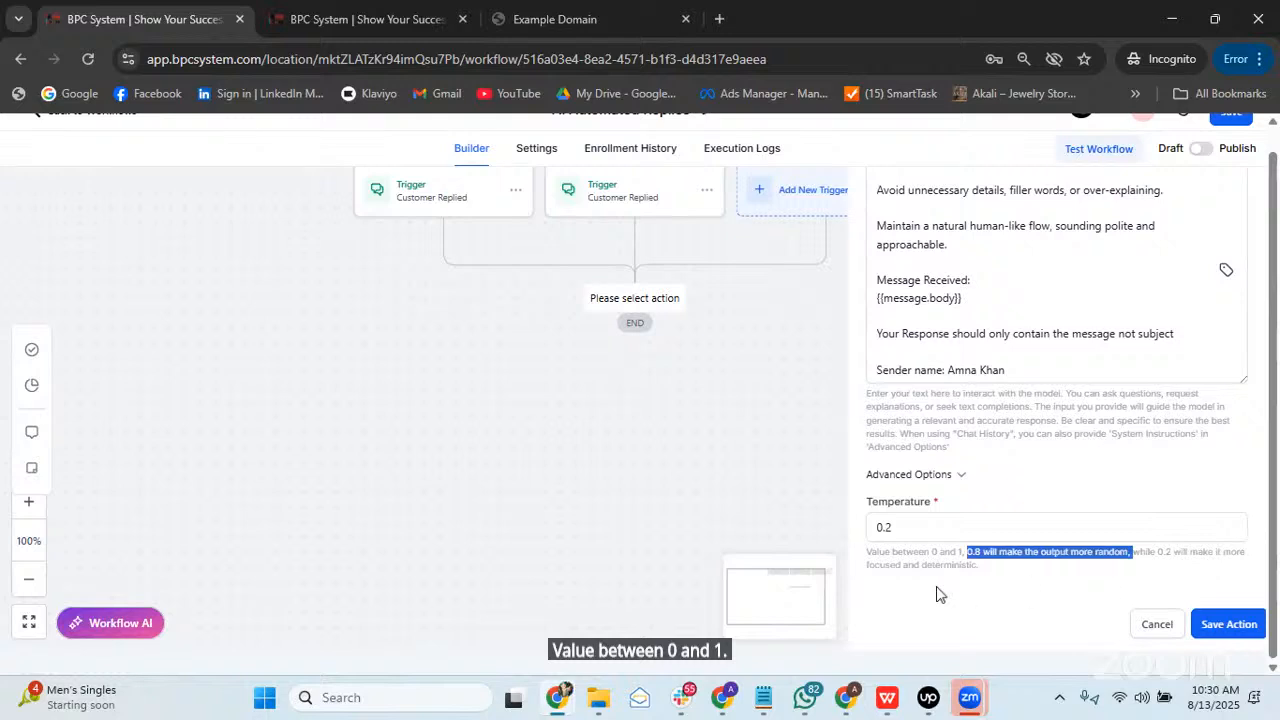
drag(938, 594, 1006, 576)
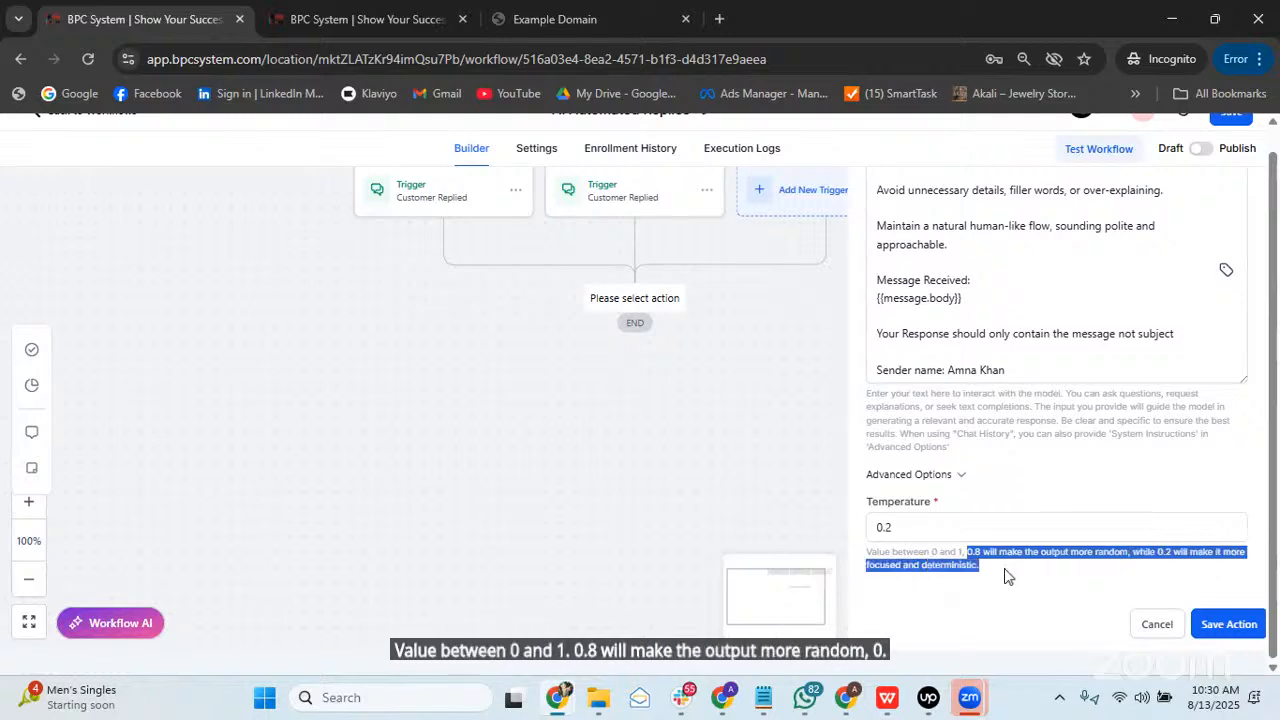
click(879, 527)
scroll(1070, 420, up, 5)
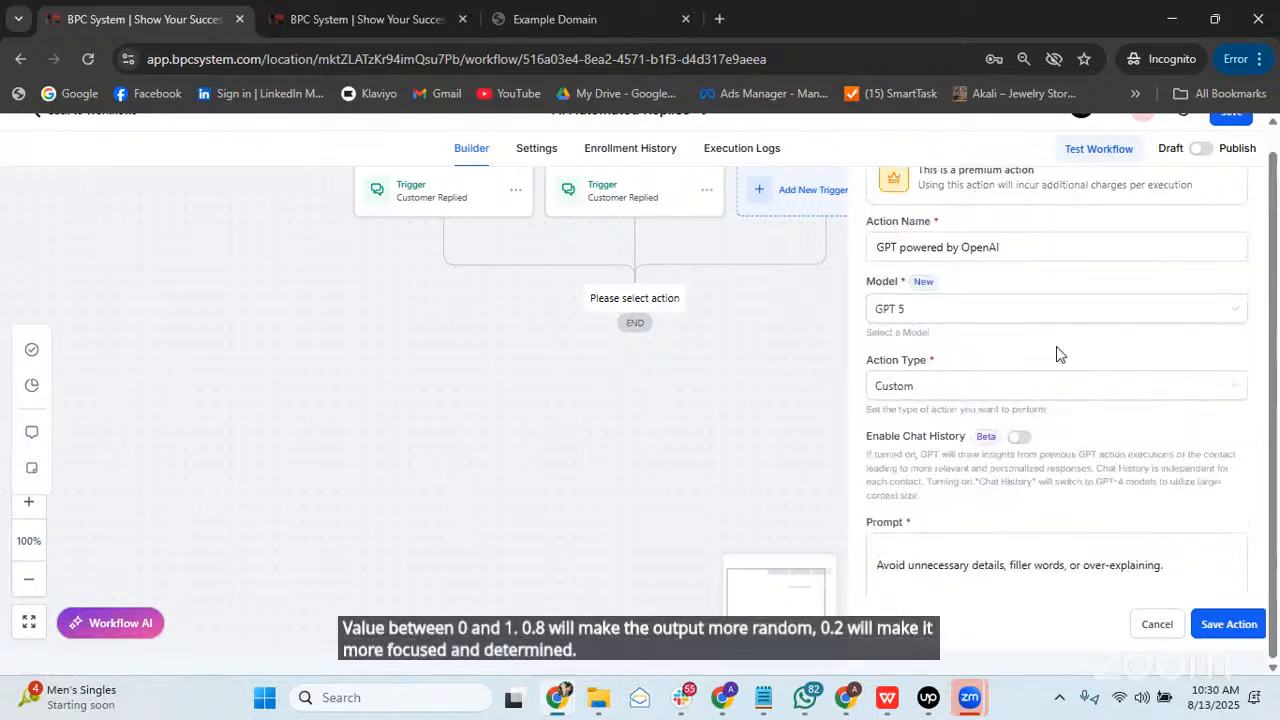
scroll(1060, 400, down, 5)
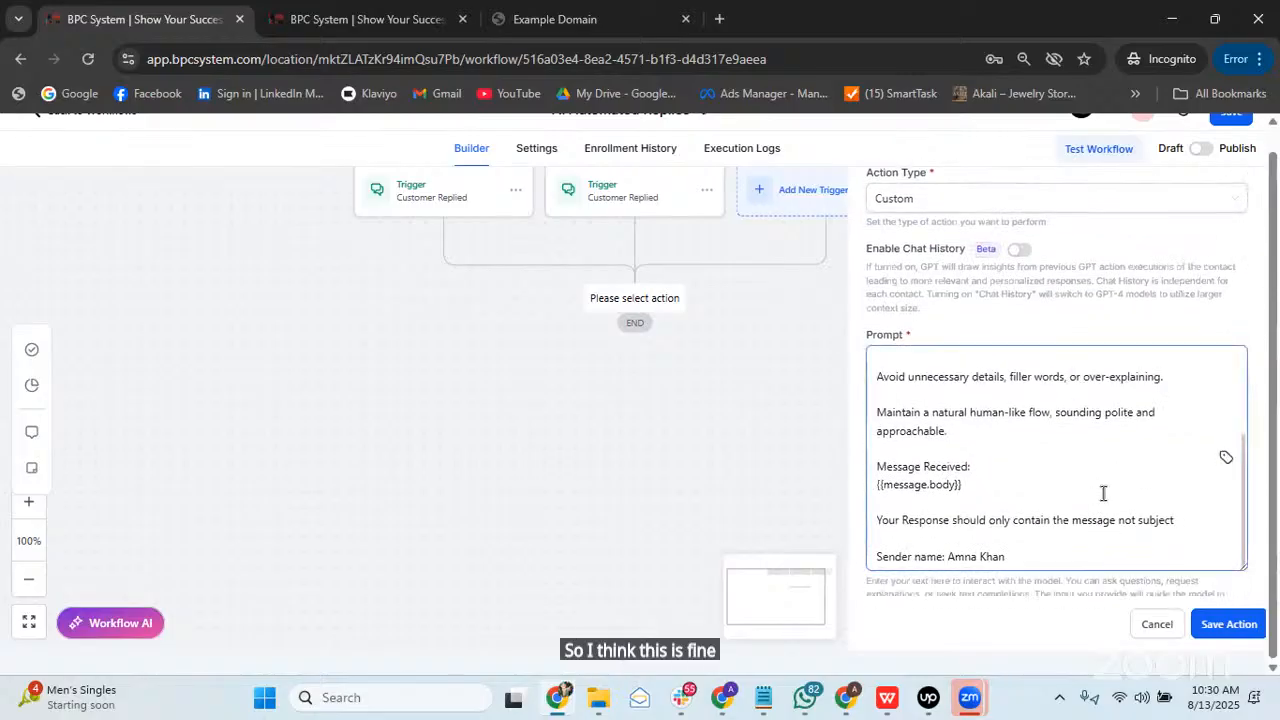
Step: Save the GPT action and then save the workflow
click(1228, 625)
drag(974, 391, 974, 455)
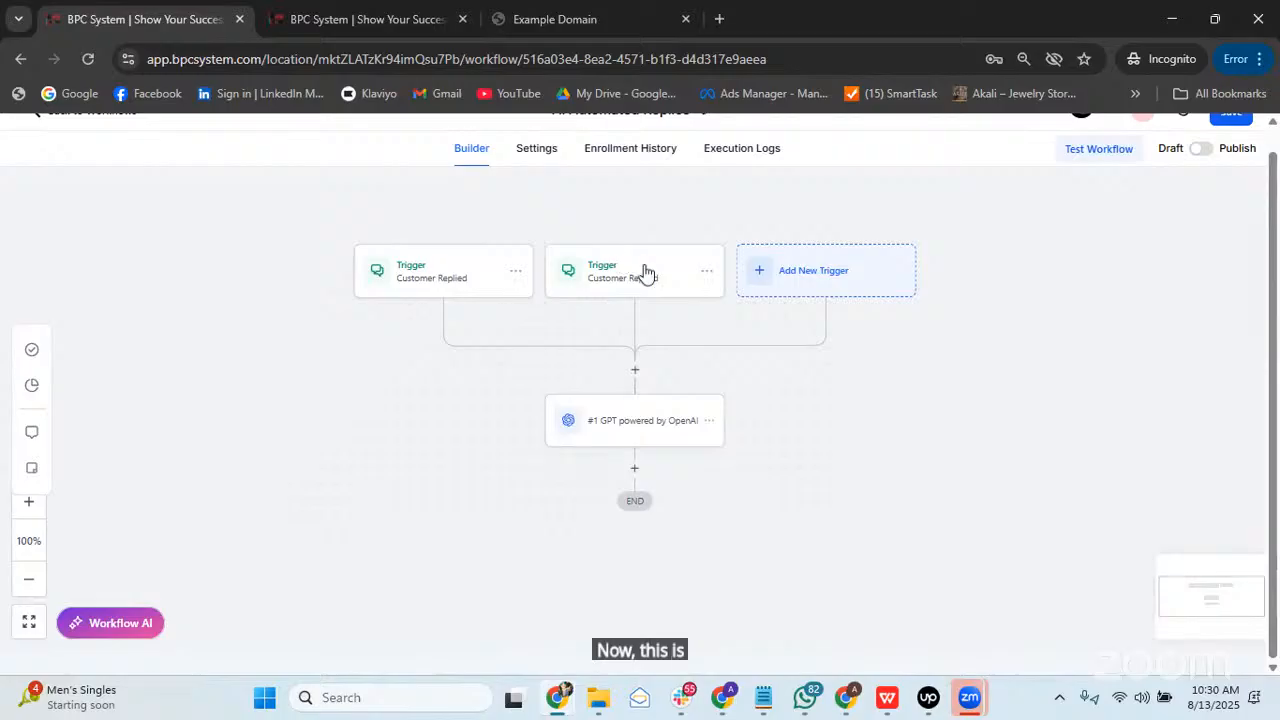
click(1221, 100)
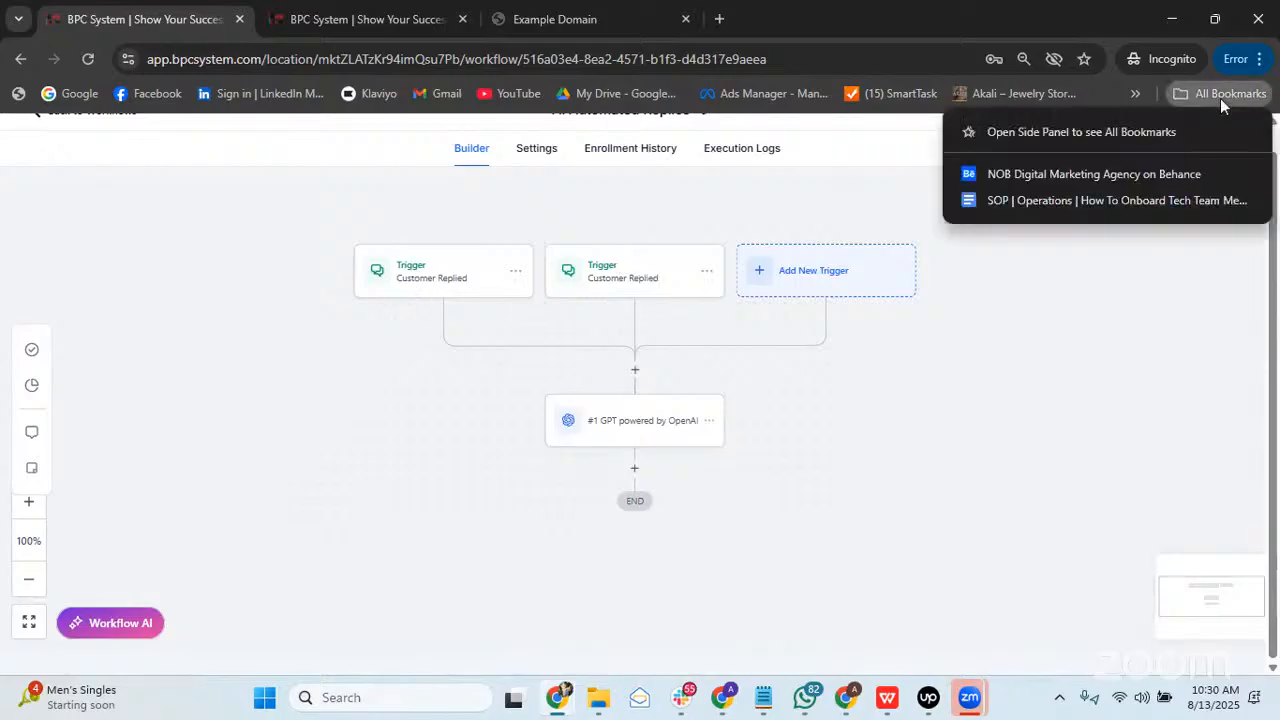
click(1237, 104)
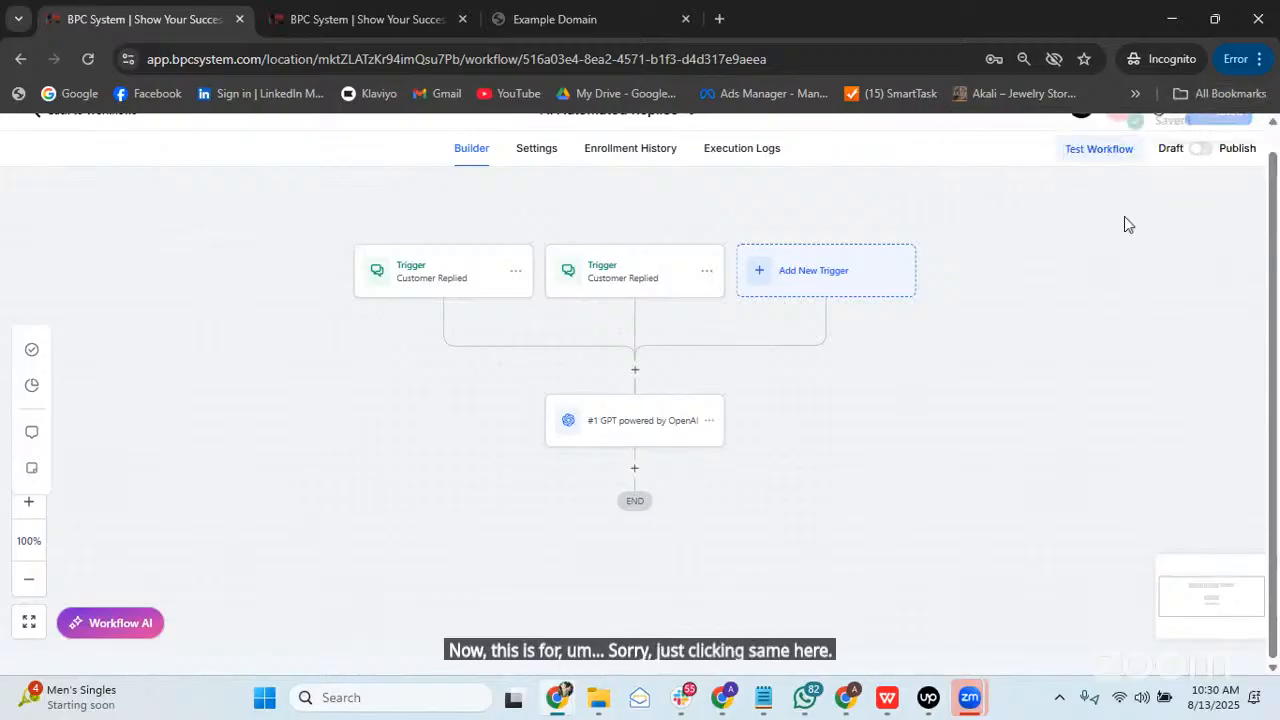
Step: Reopen the GPT powered by OpenAI action, review its prompt through to the sender name line, and close it without changes
click(654, 429)
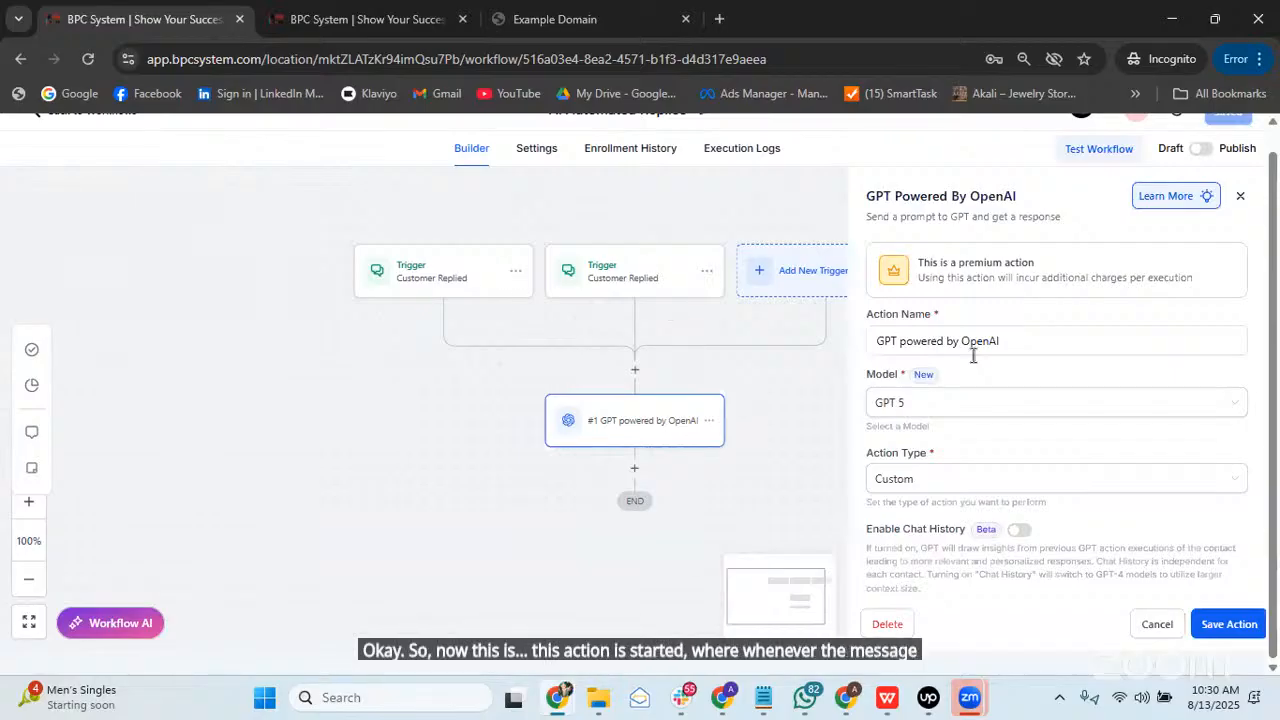
scroll(972, 355, down, 2)
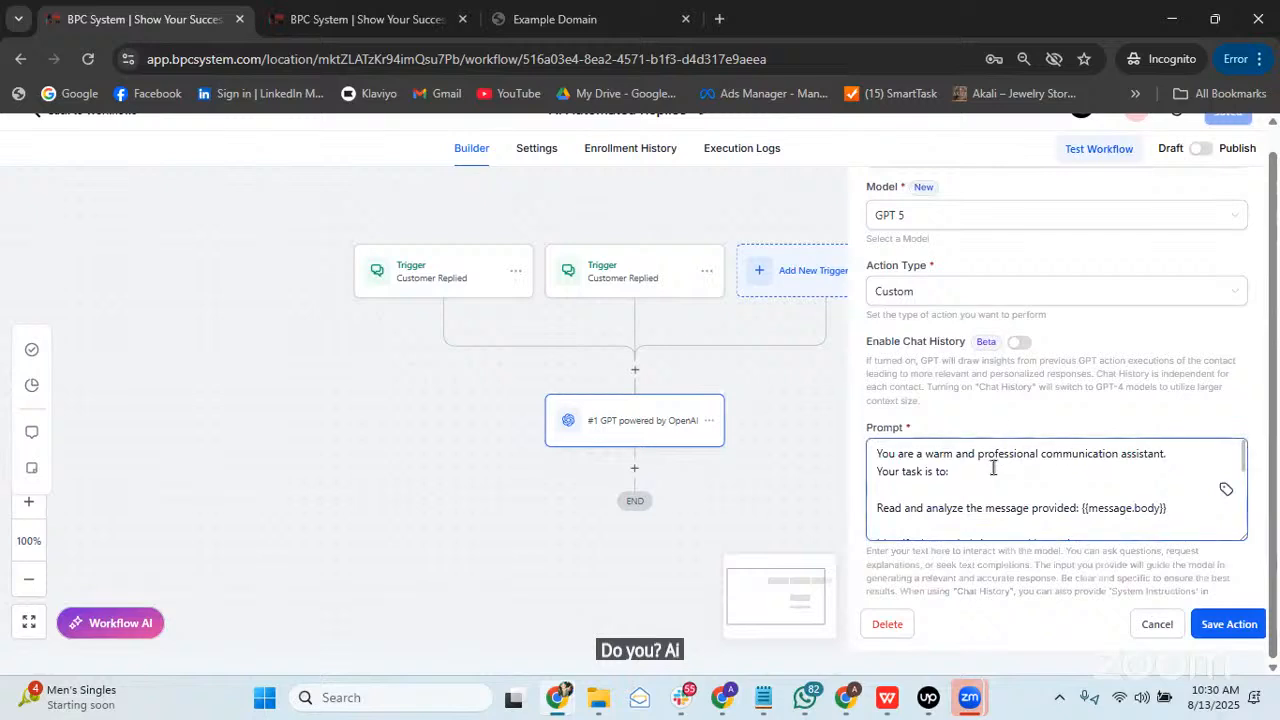
scroll(988, 460, down, 3)
scroll(1000, 460, down, 2)
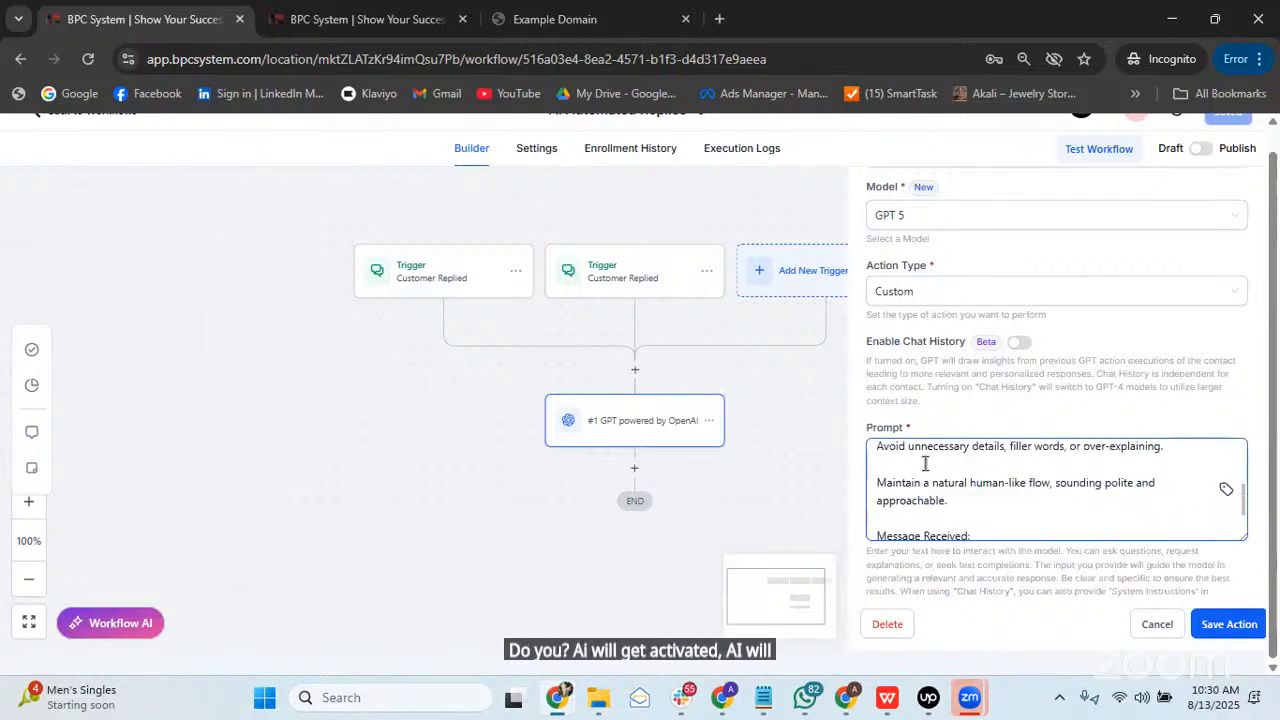
scroll(912, 465, down, 2)
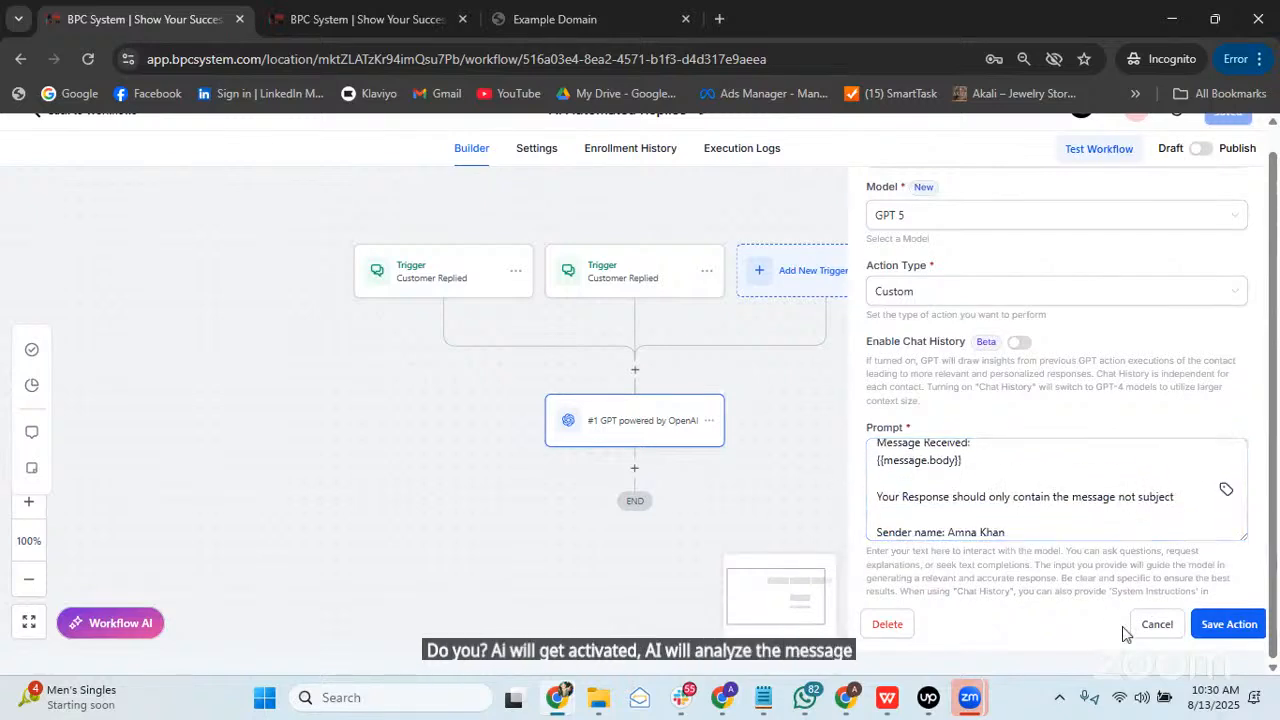
click(1155, 624)
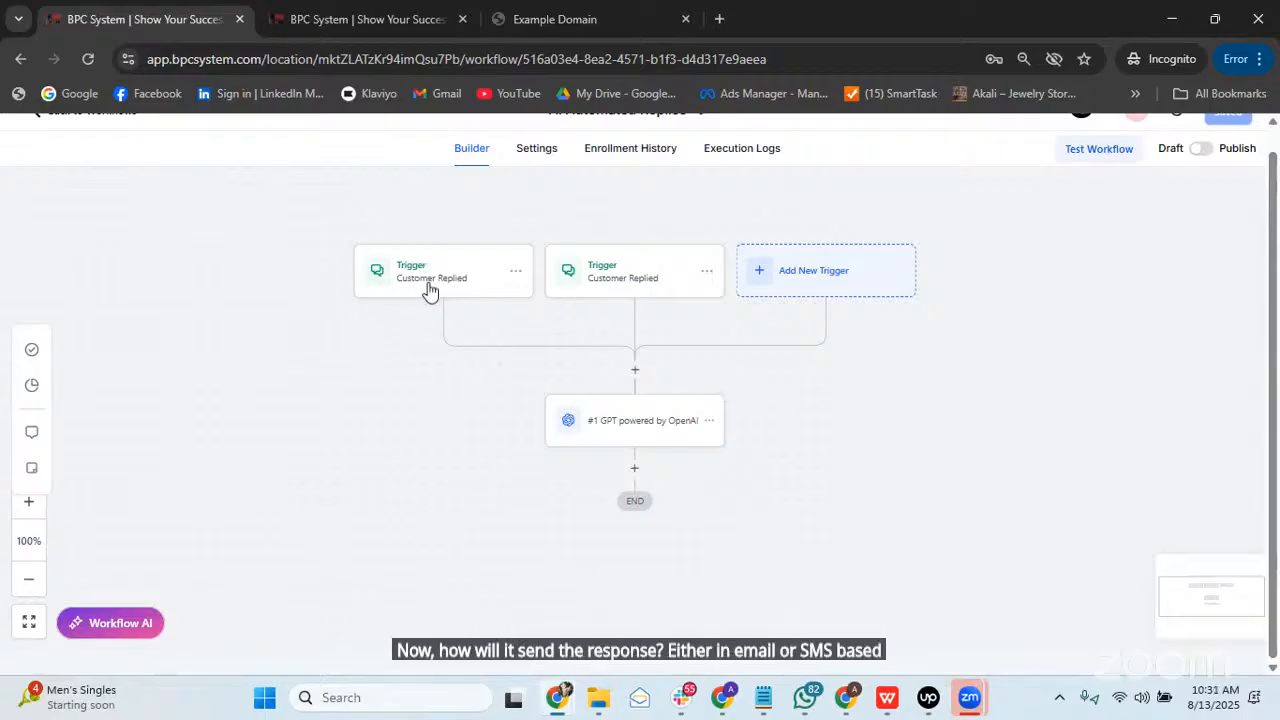
click(634, 470)
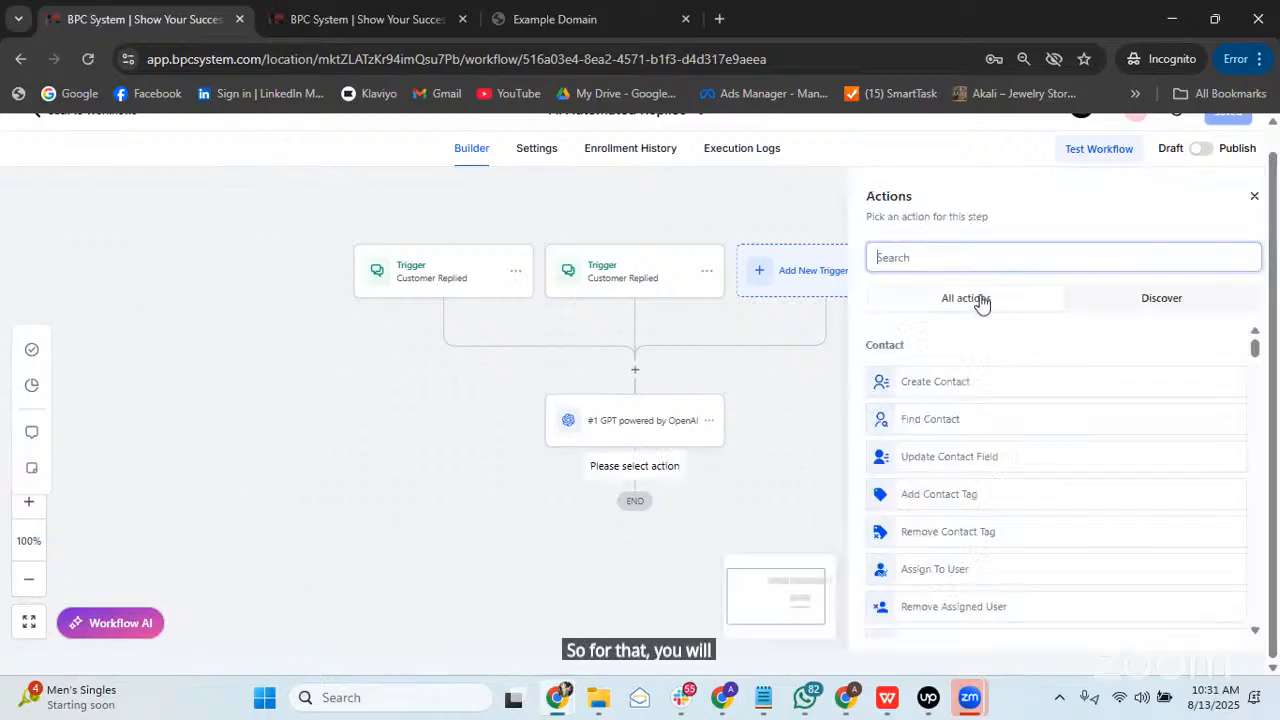
text(if)
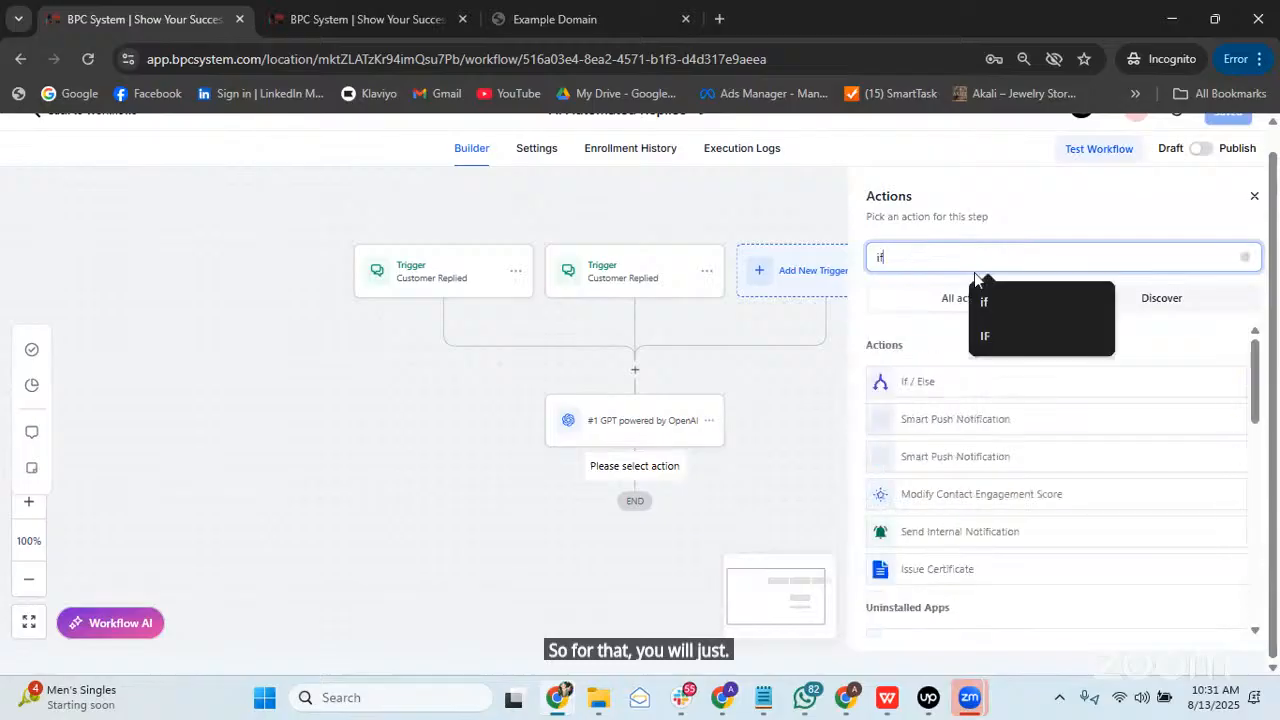
click(936, 384)
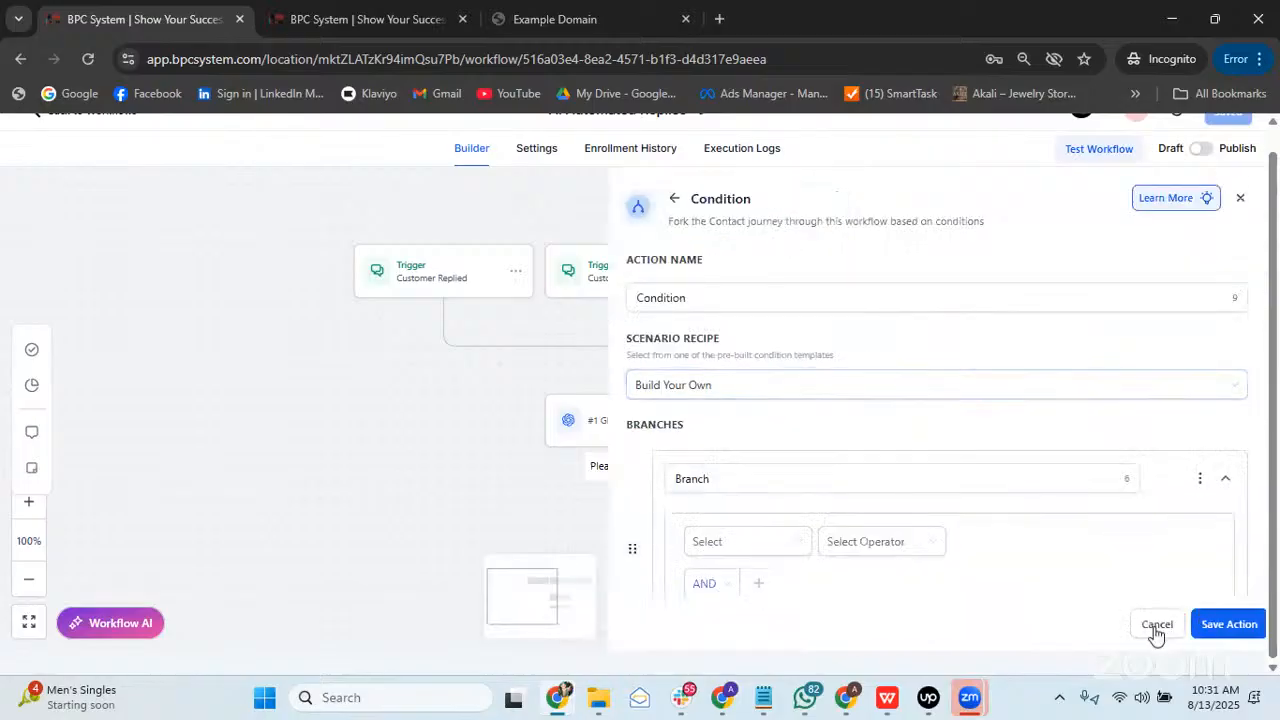
click(1155, 627)
drag(744, 383, 746, 397)
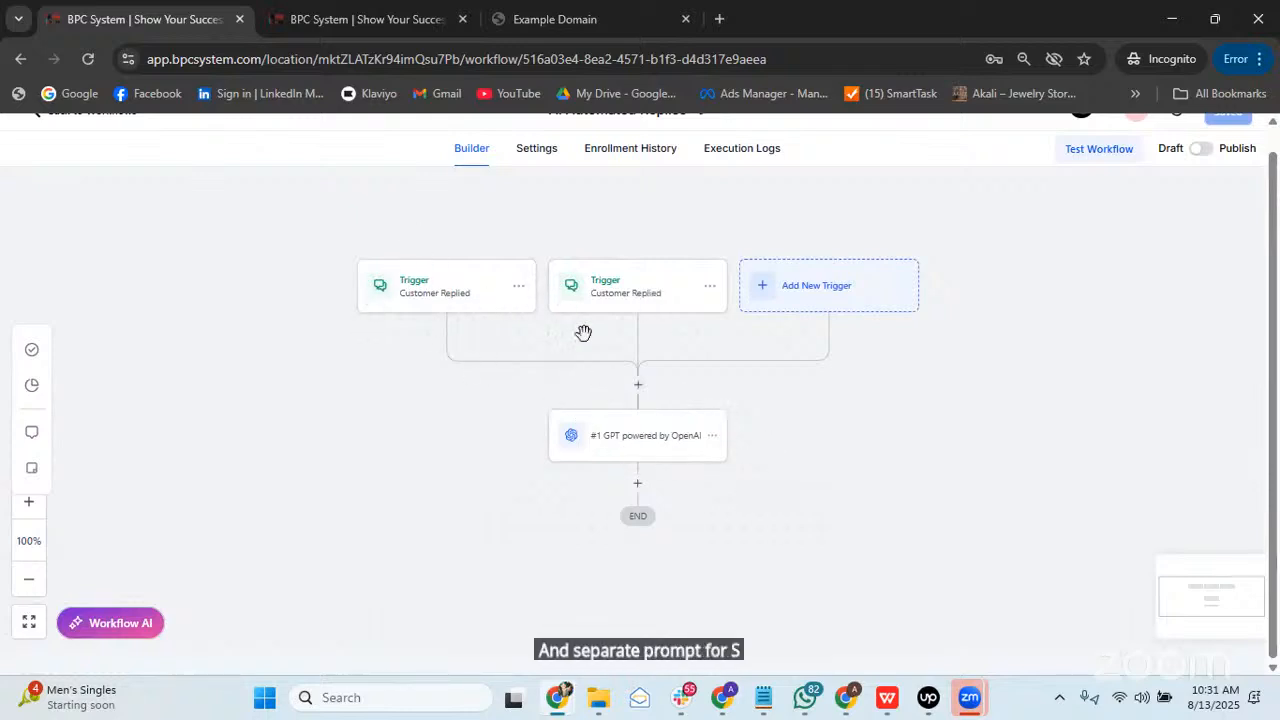
click(639, 387)
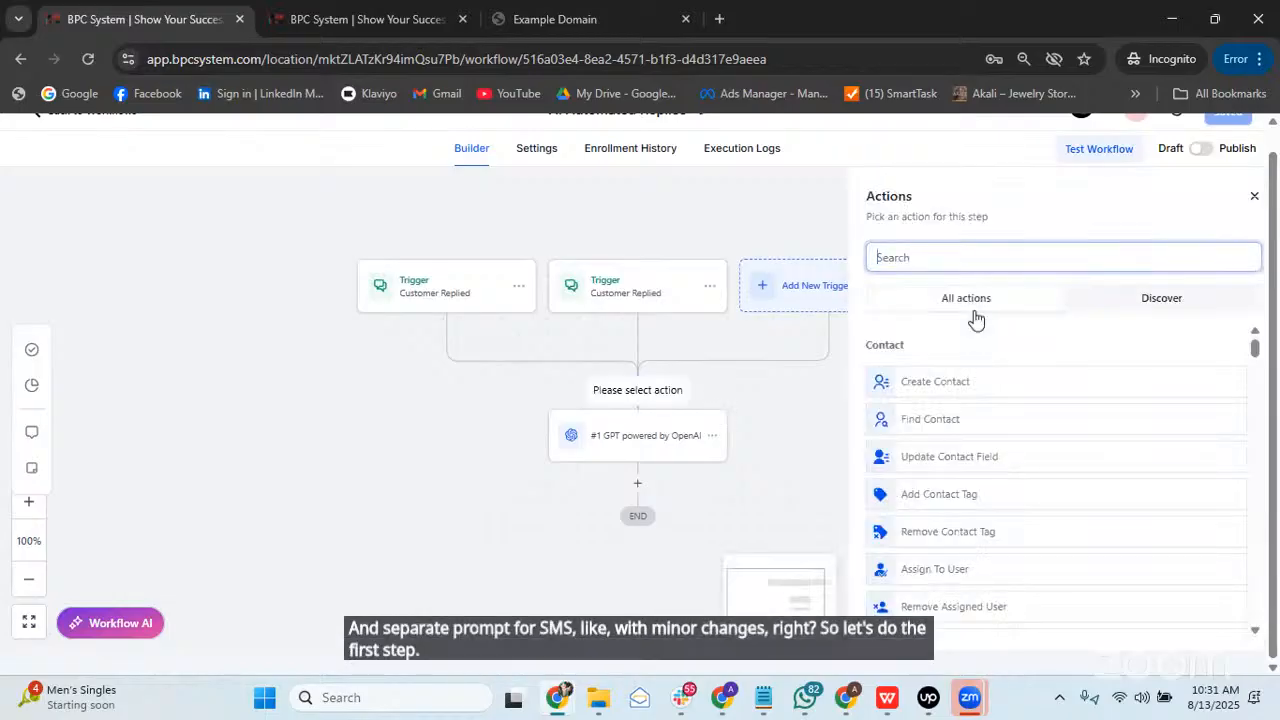
text(if)
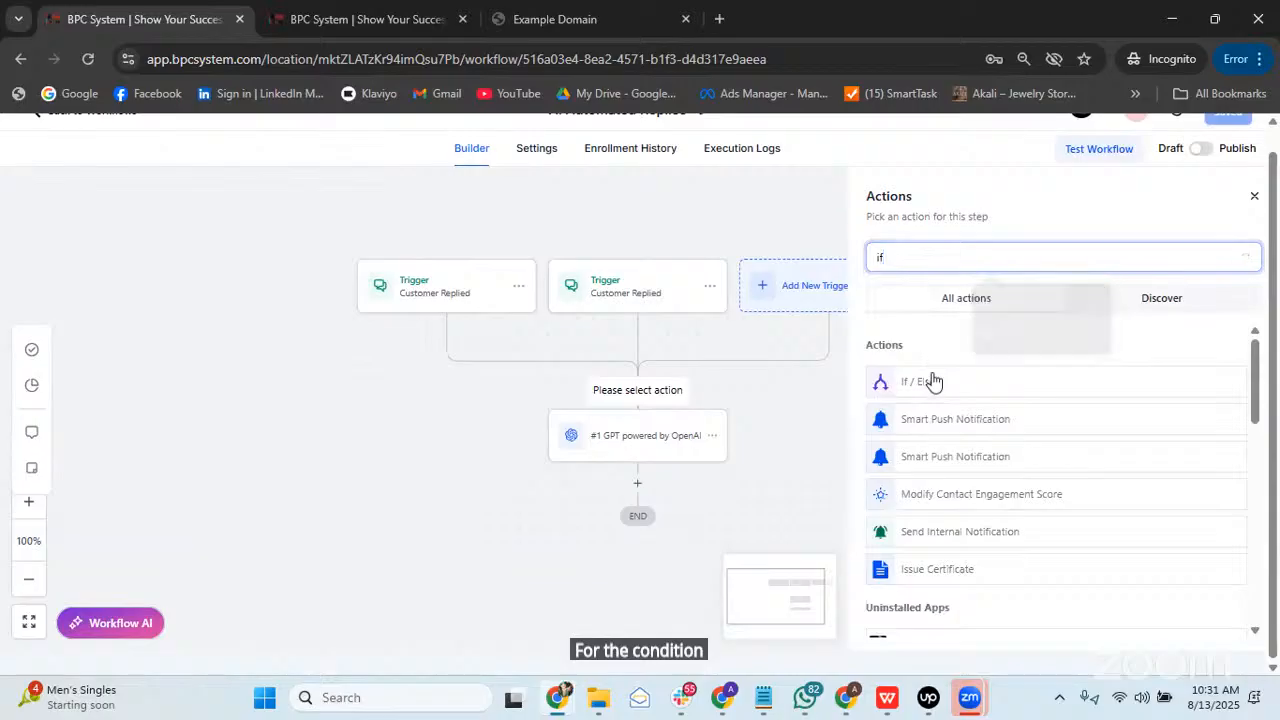
click(932, 380)
scroll(835, 479, down, 1)
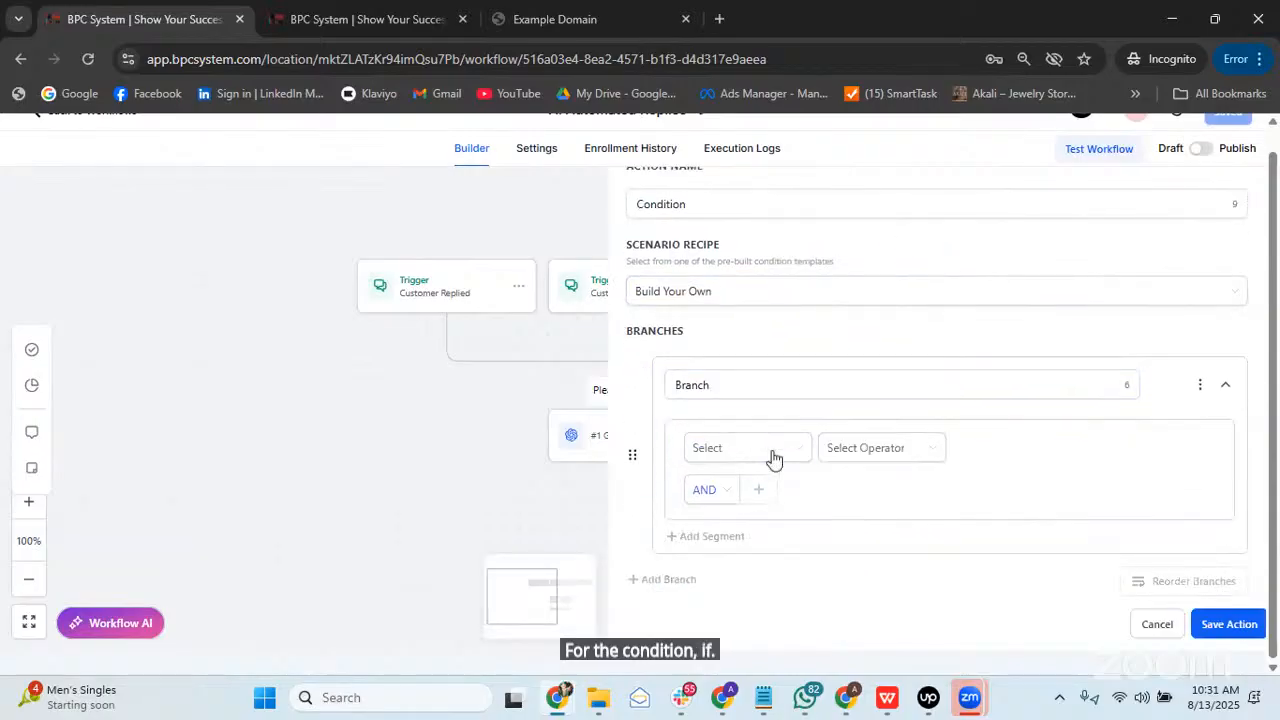
click(776, 449)
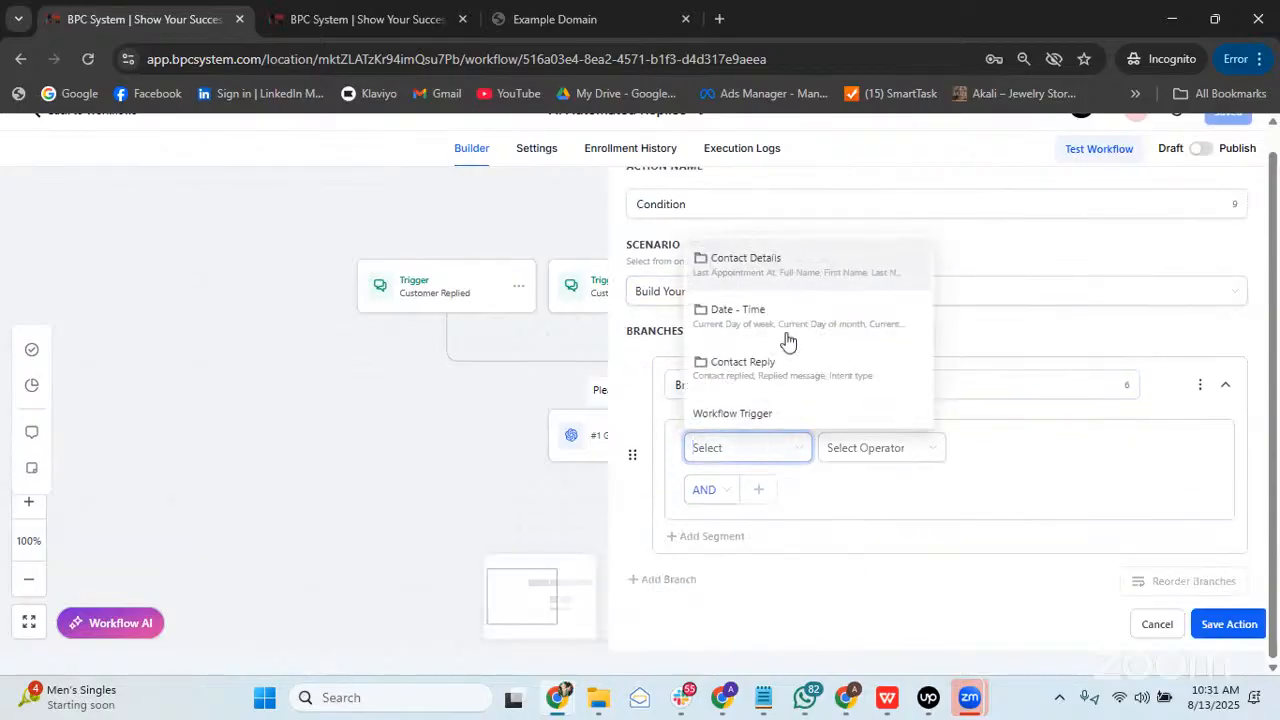
scroll(800, 330, down, 1)
click(750, 335)
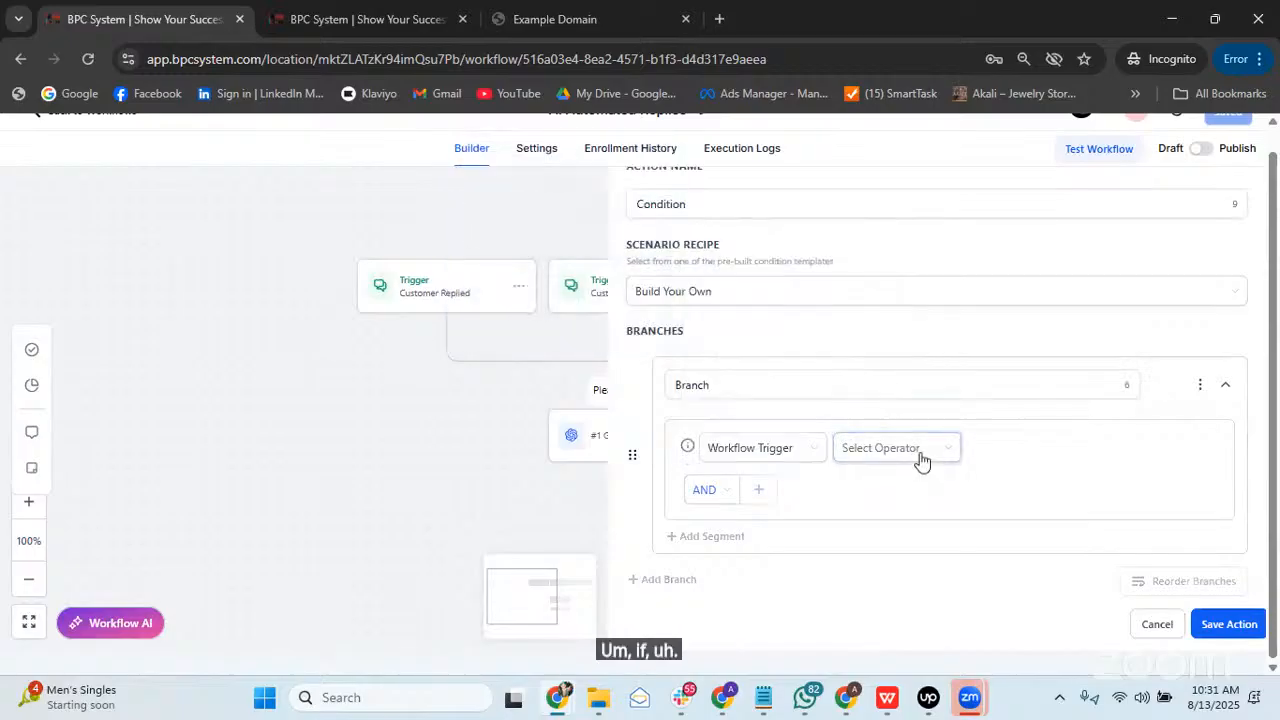
click(921, 459)
click(888, 480)
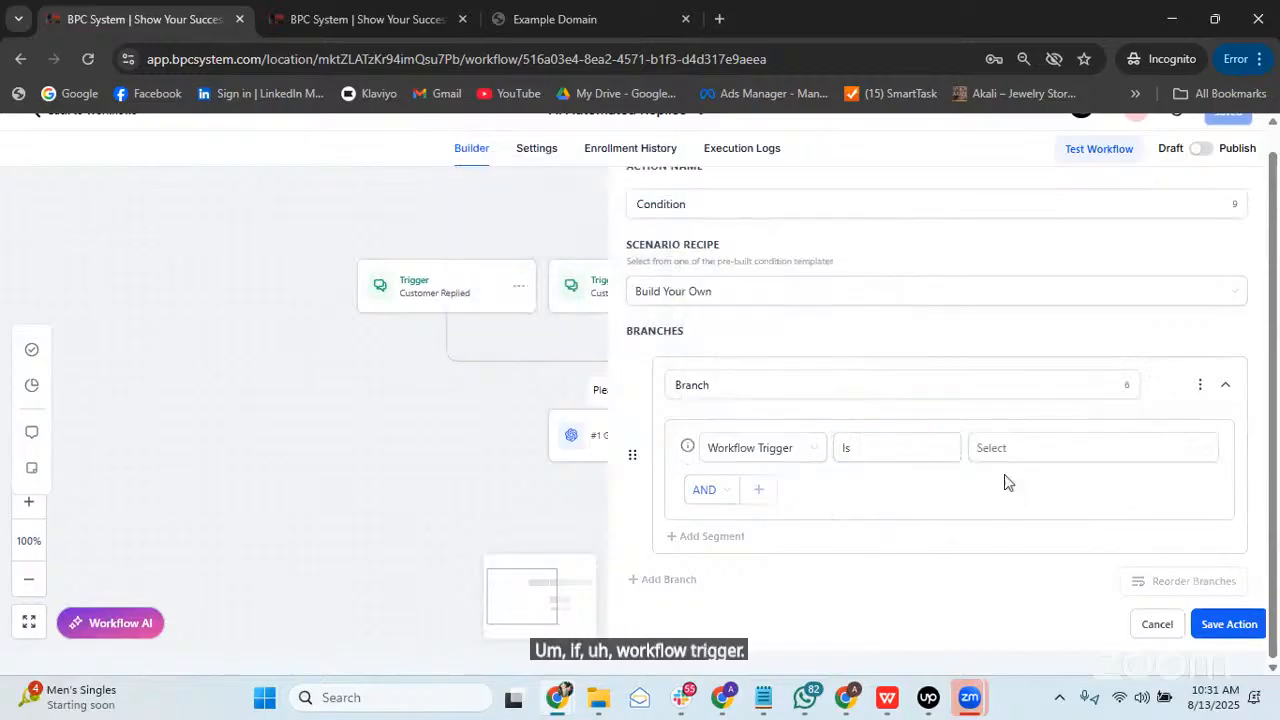
click(1029, 458)
click(1150, 626)
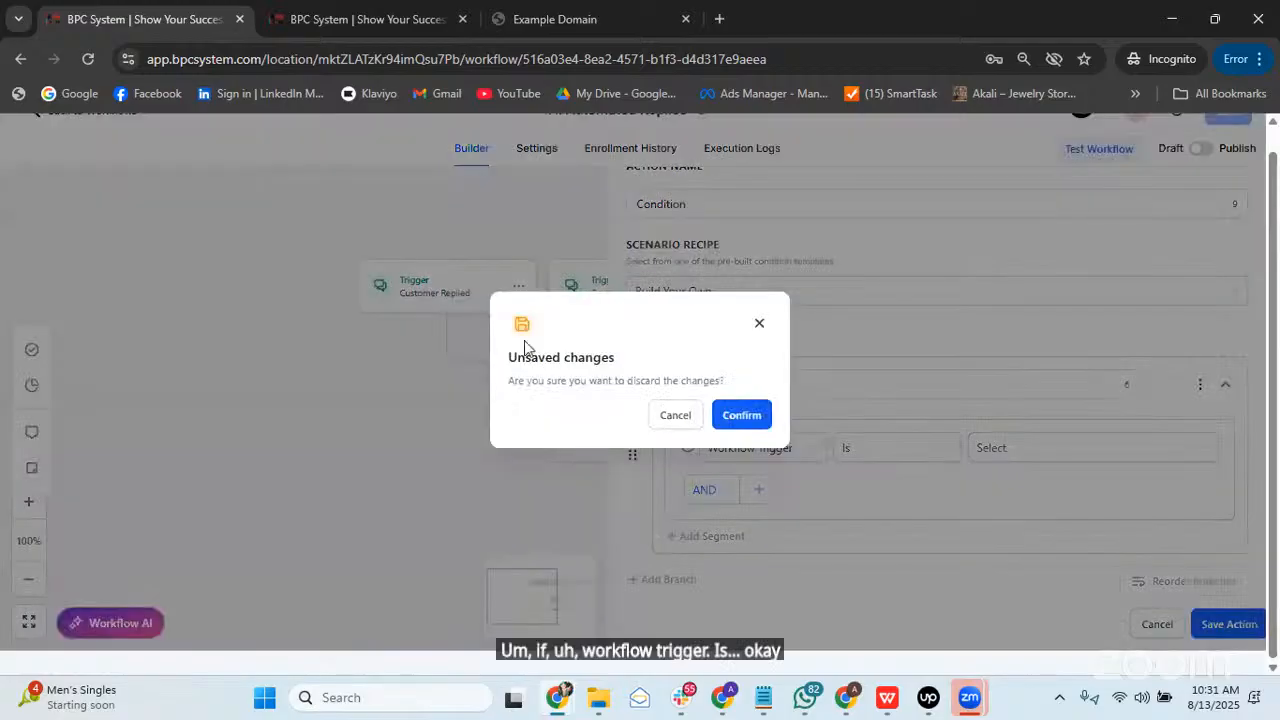
click(745, 416)
Step: Rename the first reply trigger, filtered to the SMS channel, as "Customer Replied - SMS" and save it
click(518, 287)
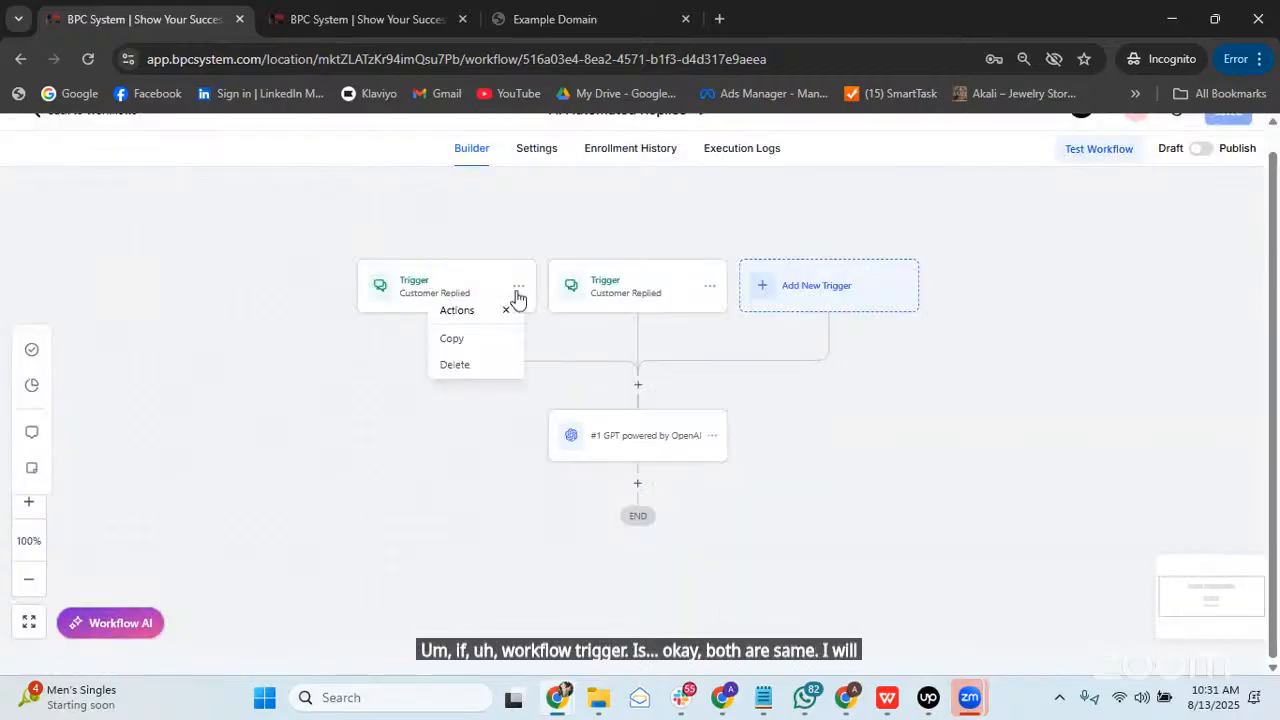
click(440, 284)
click(793, 366)
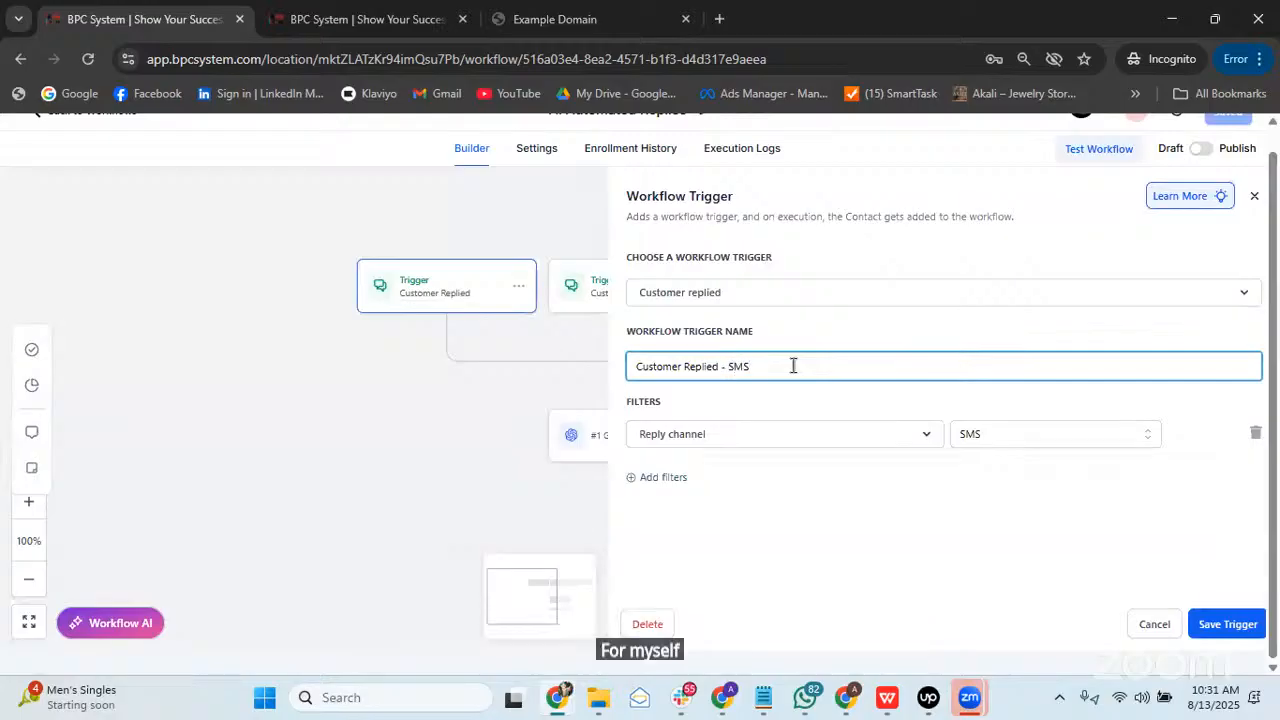
click(1243, 626)
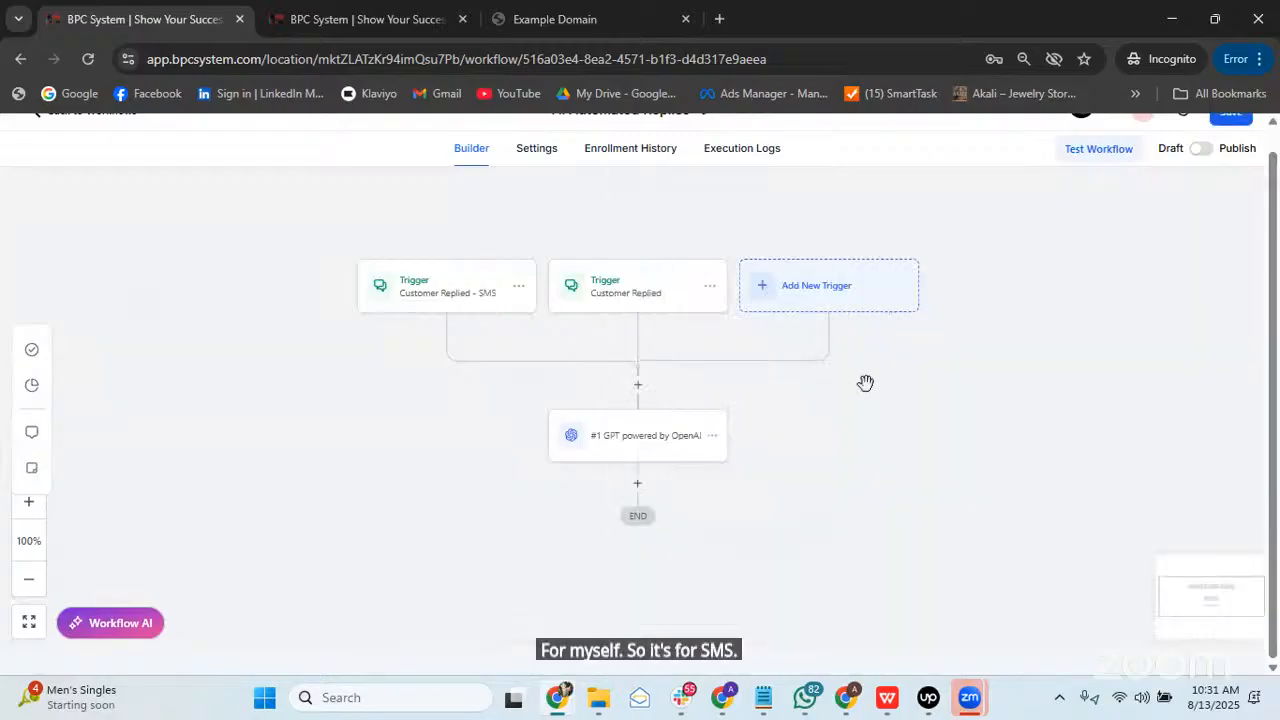
Step: Rename the email-filtered reply trigger as "Customer Replied - EMAIL", save the trigger and save the workflow
click(680, 294)
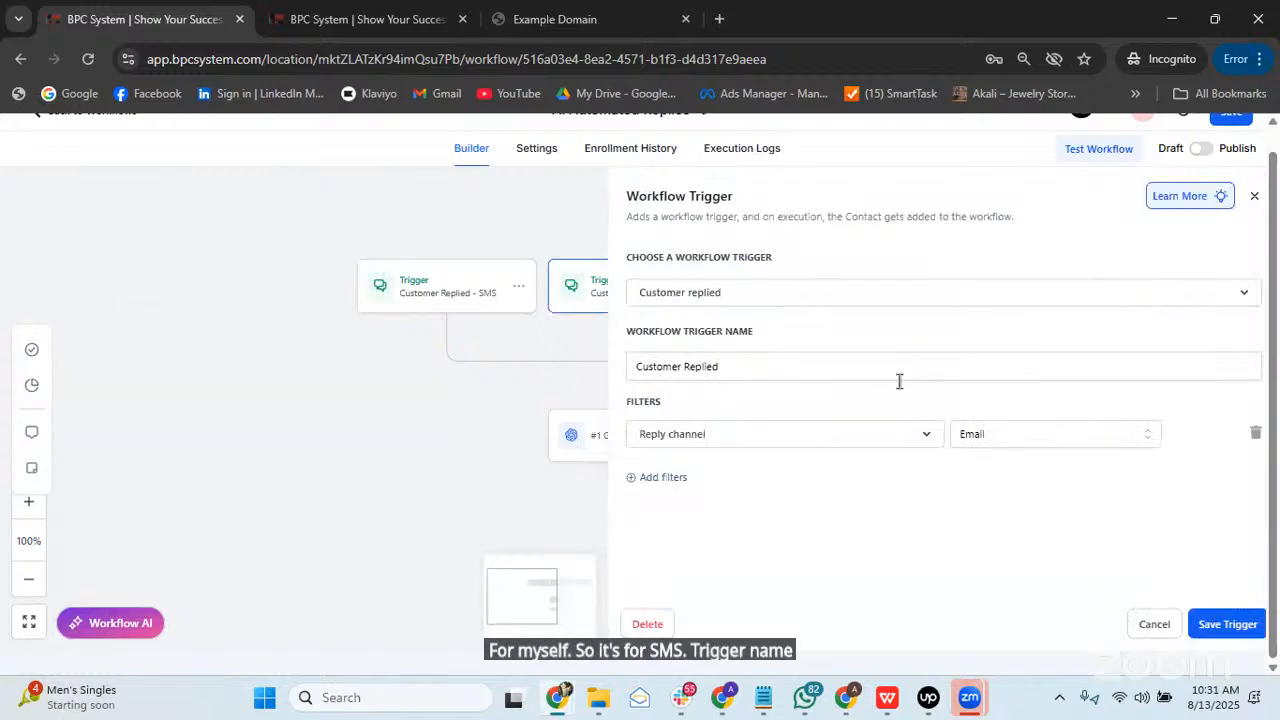
click(893, 368)
text(- EMAIL)
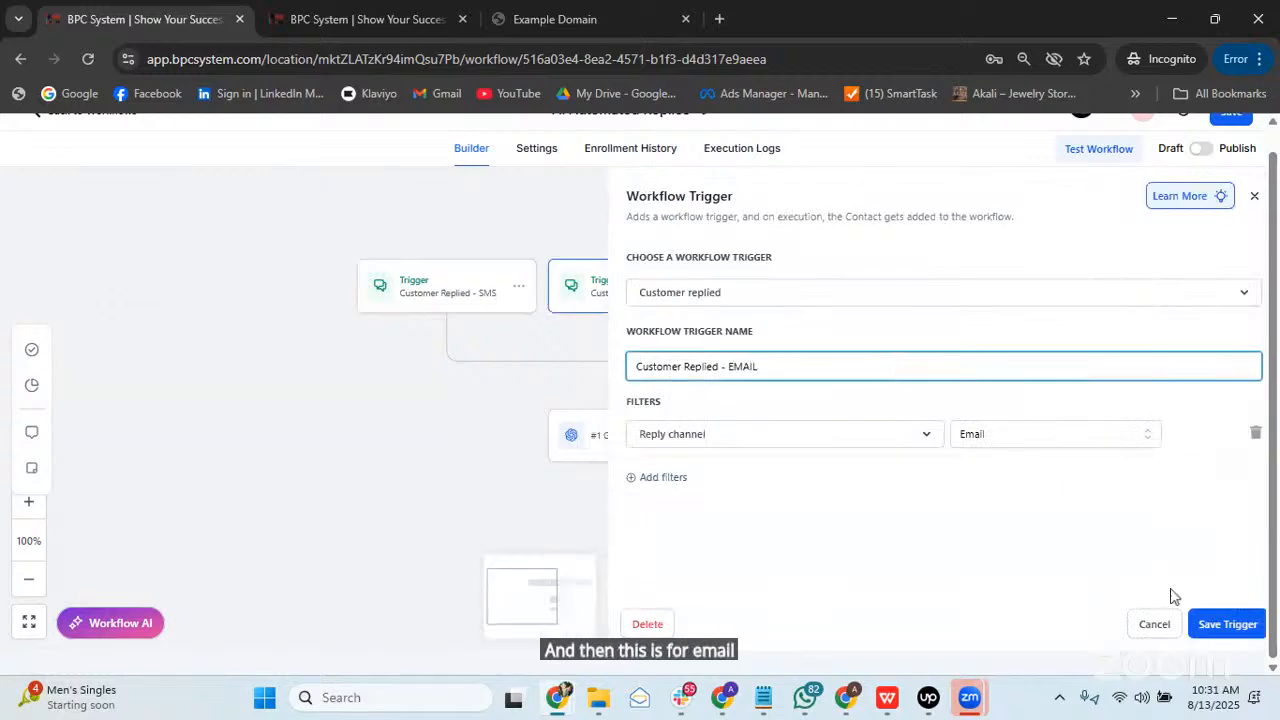
click(1228, 624)
click(1240, 121)
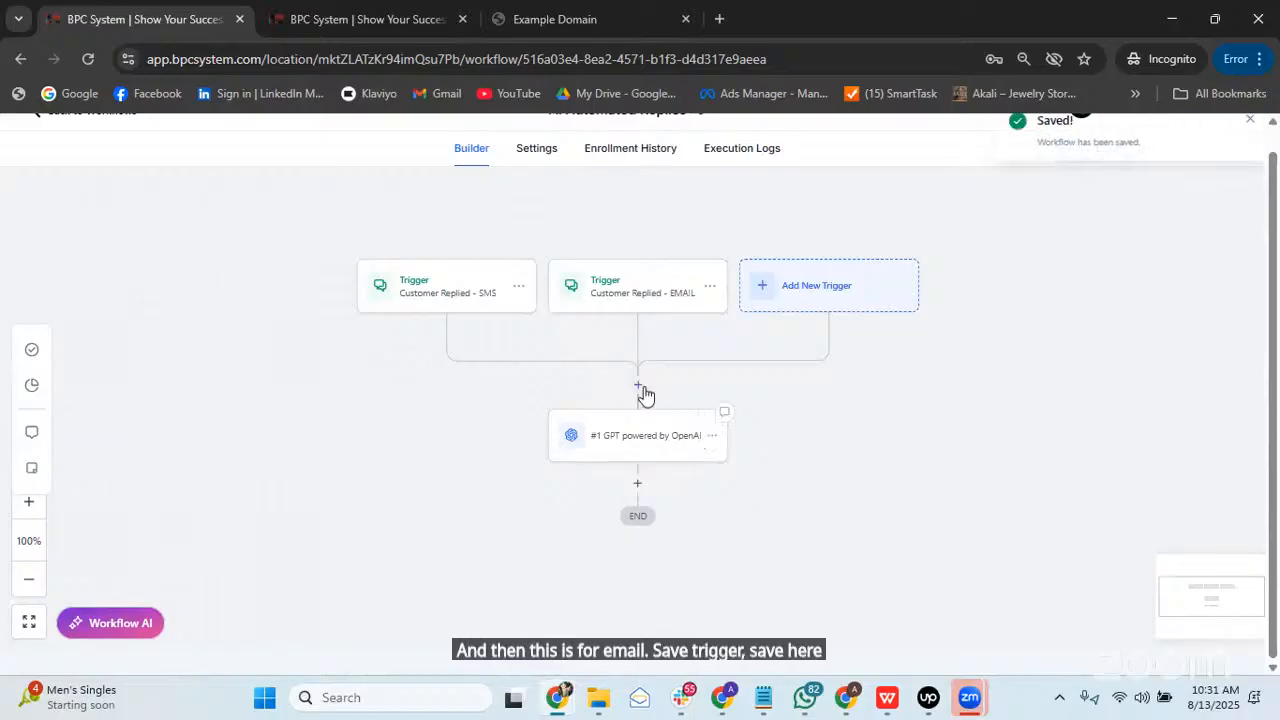
Step: Insert an if-type Condition action between the triggers and the GPT action
click(638, 385)
text(if)
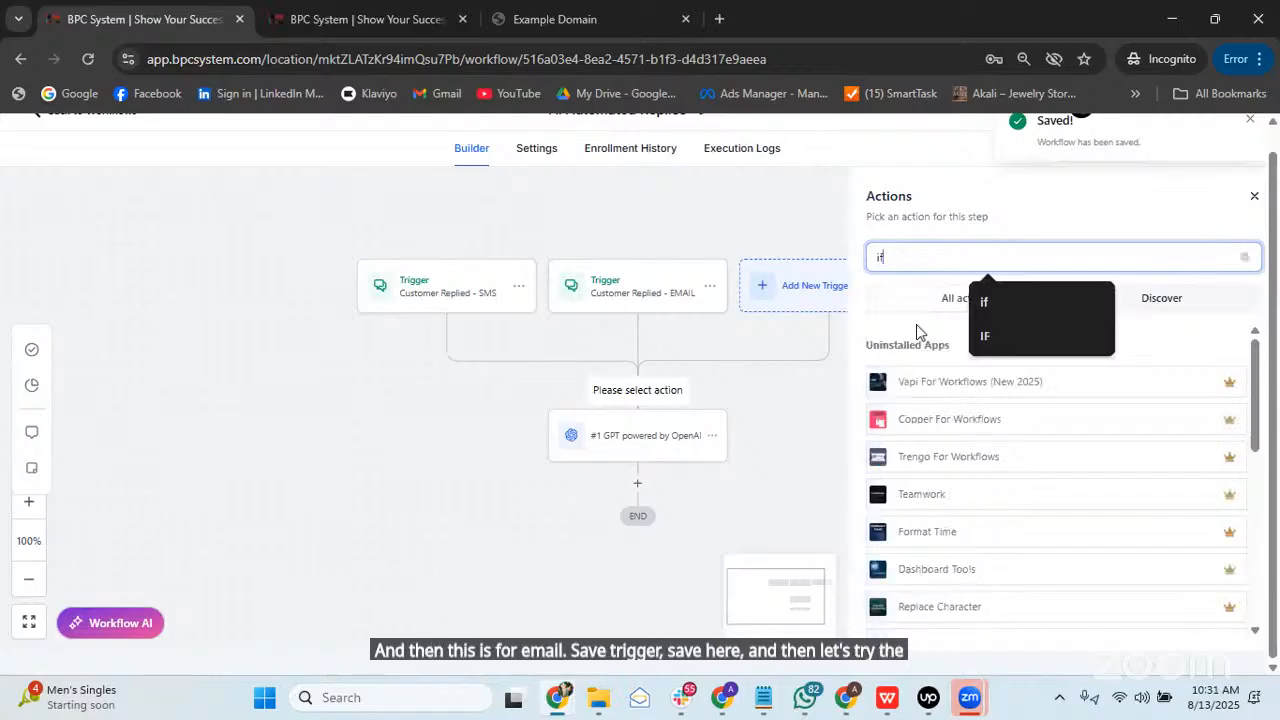
click(942, 383)
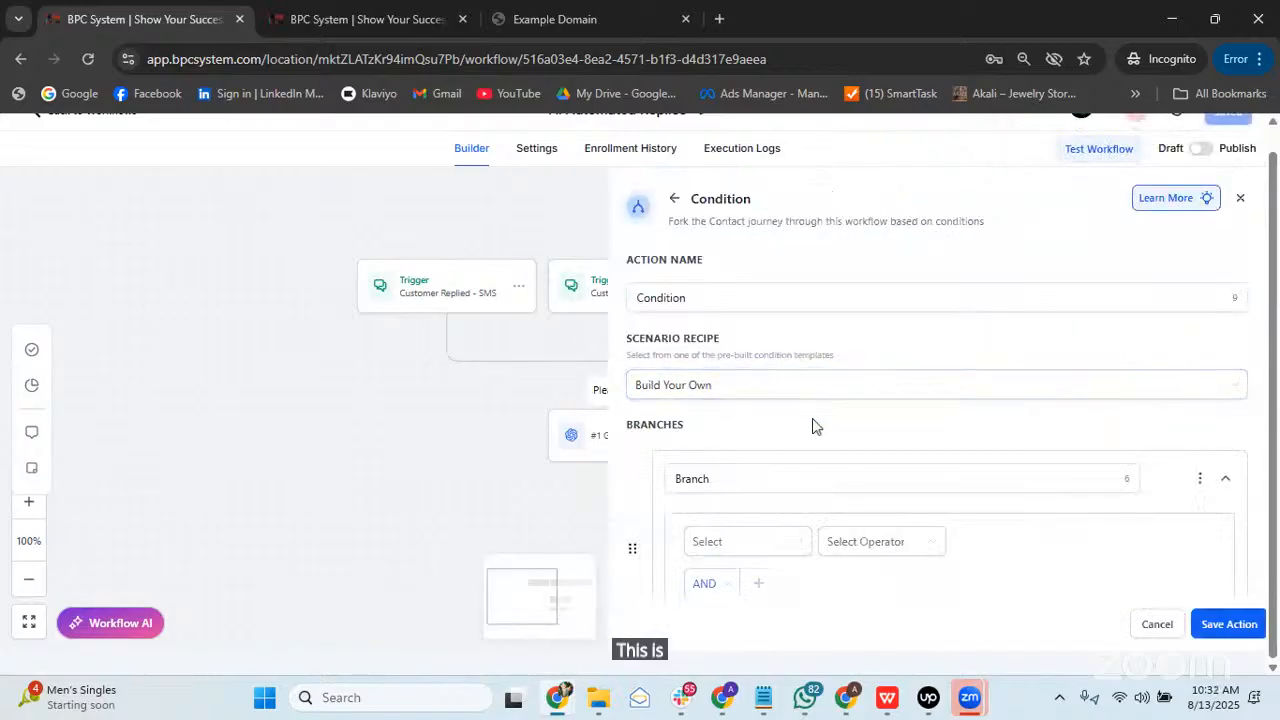
scroll(811, 426, down, 1)
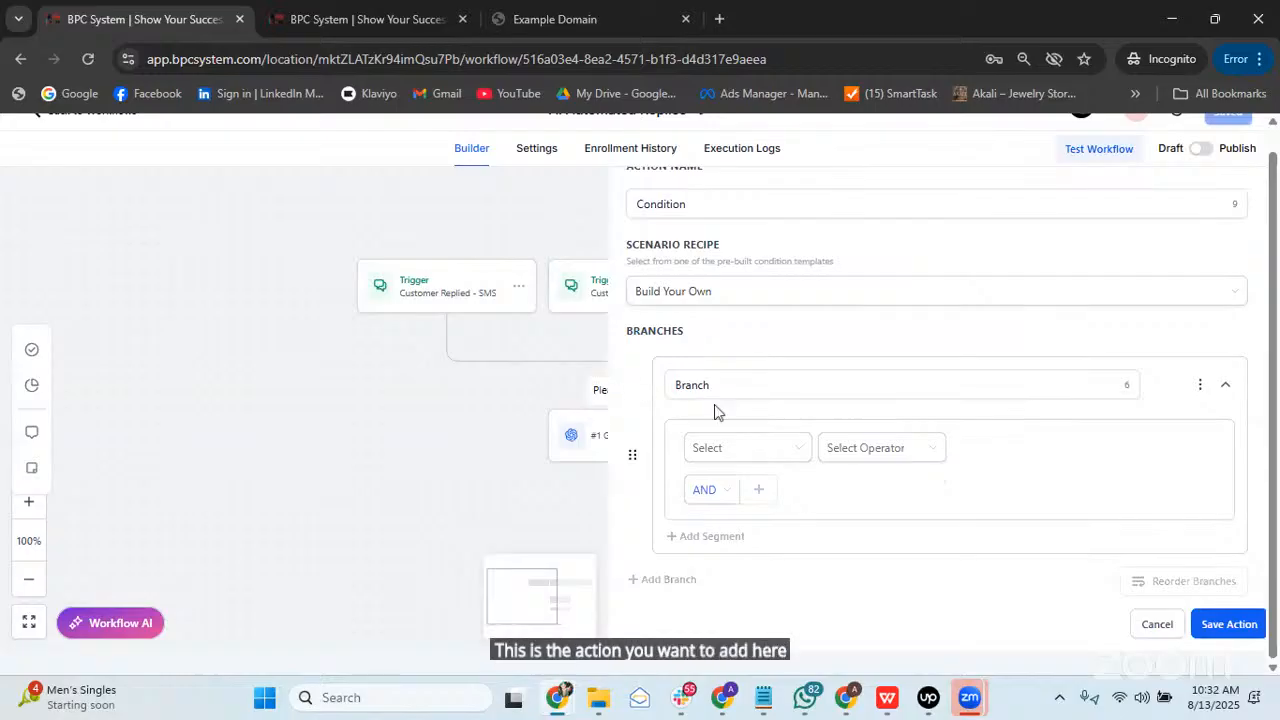
Step: Set the first branch's condition to Workflow Trigger Is "Customer Replied - SMS"
click(766, 446)
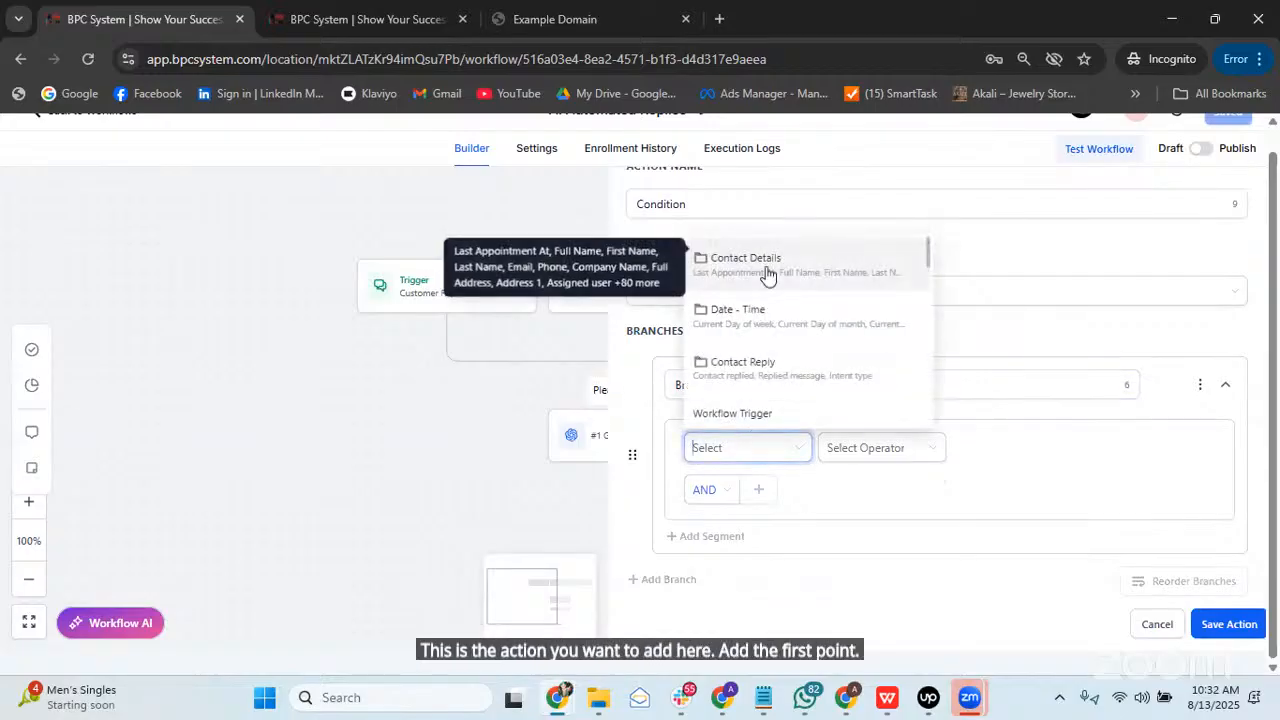
scroll(800, 325, down, 2)
click(780, 329)
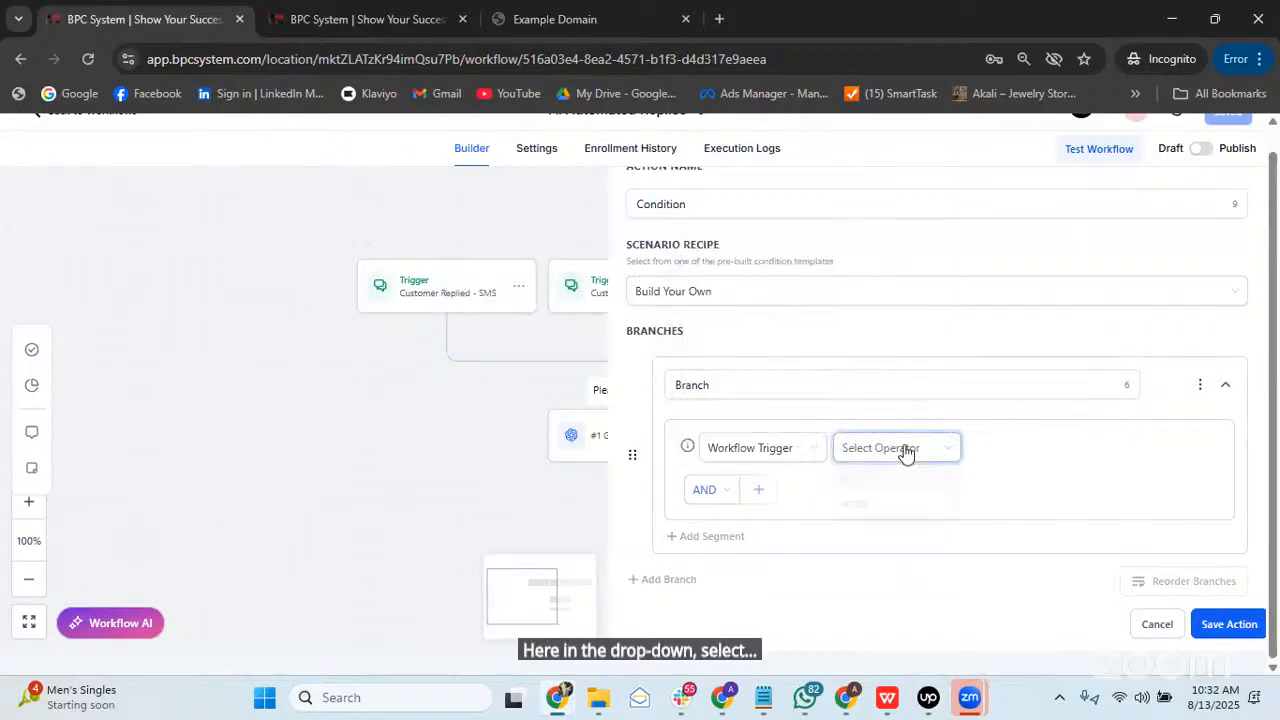
click(889, 477)
click(1035, 452)
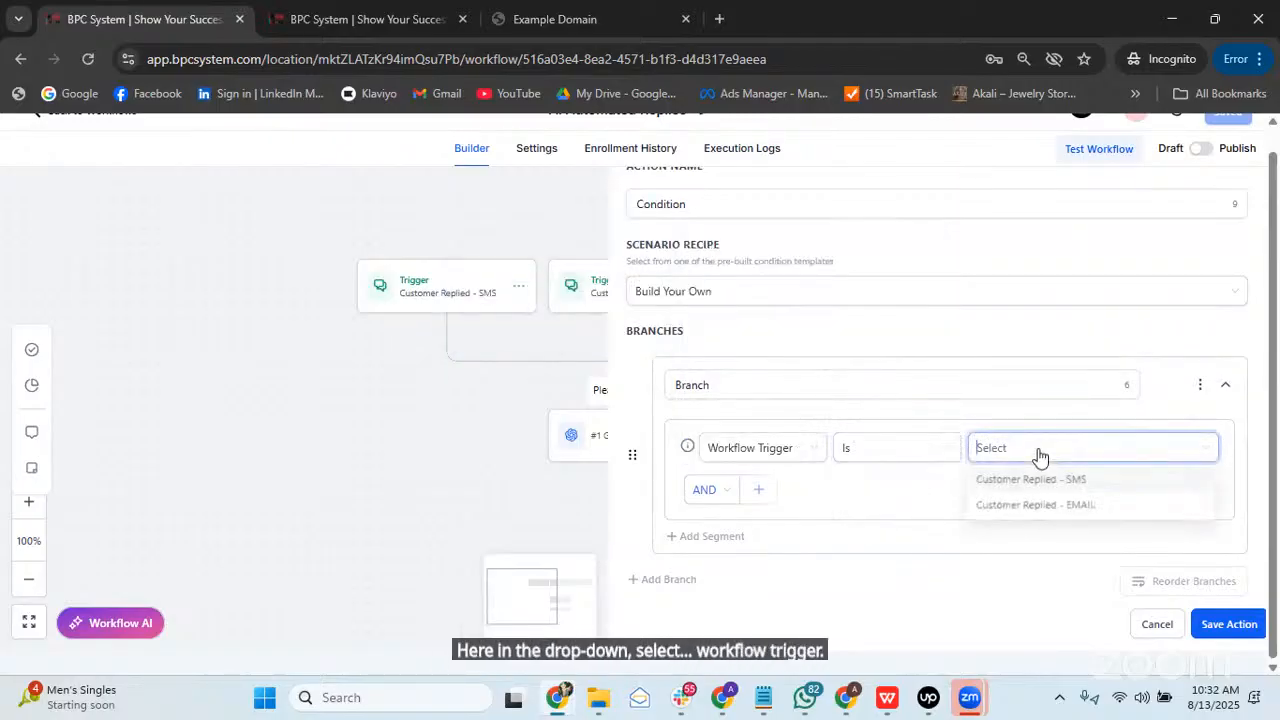
click(1000, 482)
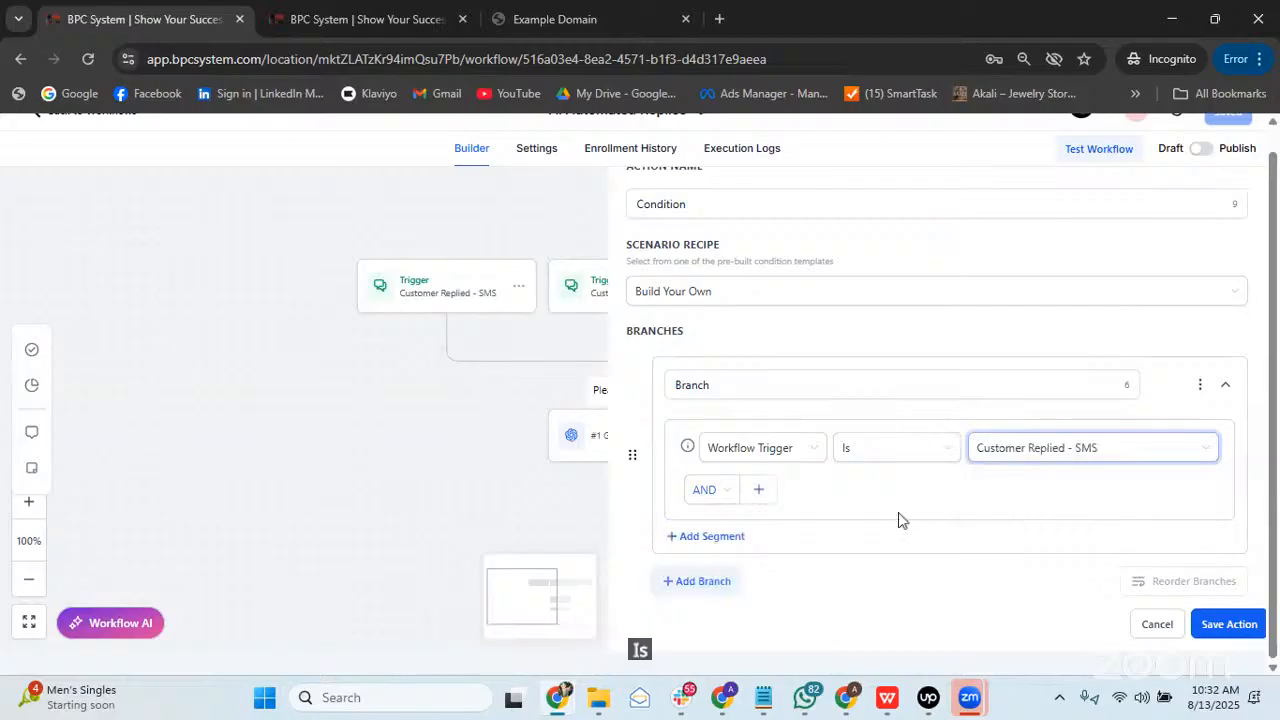
Step: Add a second branch with the condition Workflow Trigger Is "Customer Replied - EMAIL" and save the Condition action
click(700, 581)
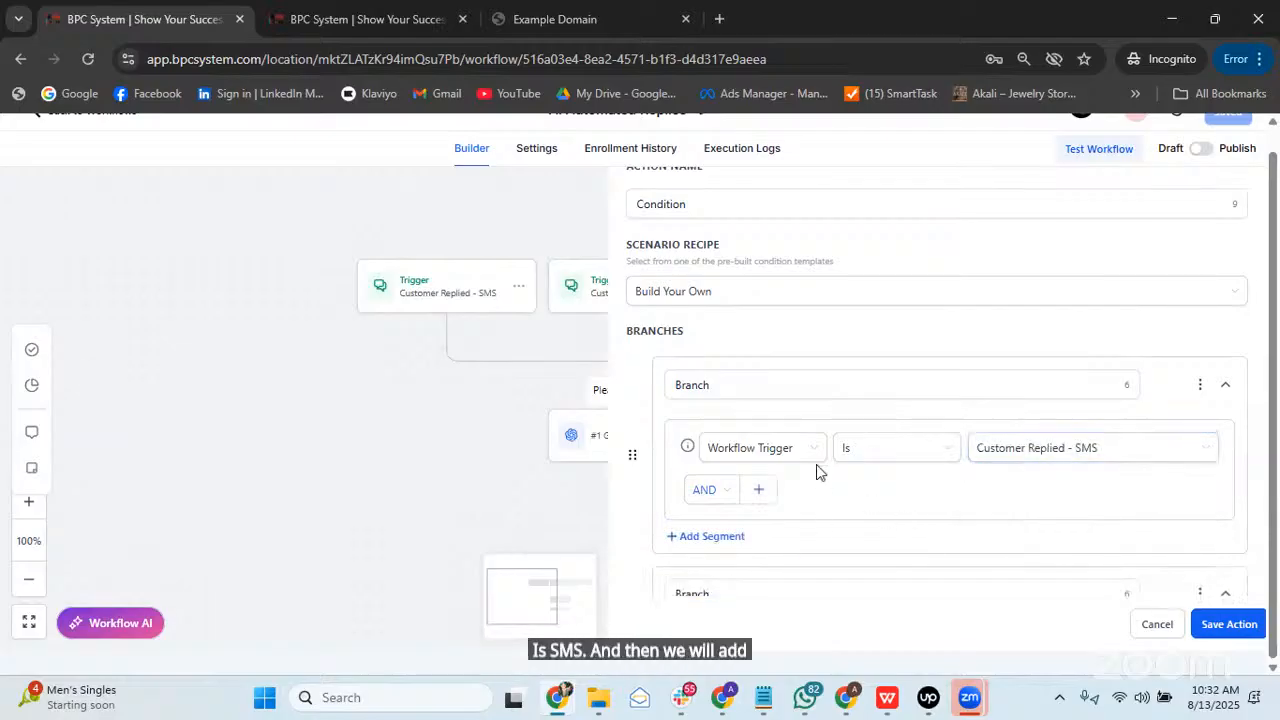
scroll(814, 468, down, 2)
click(760, 467)
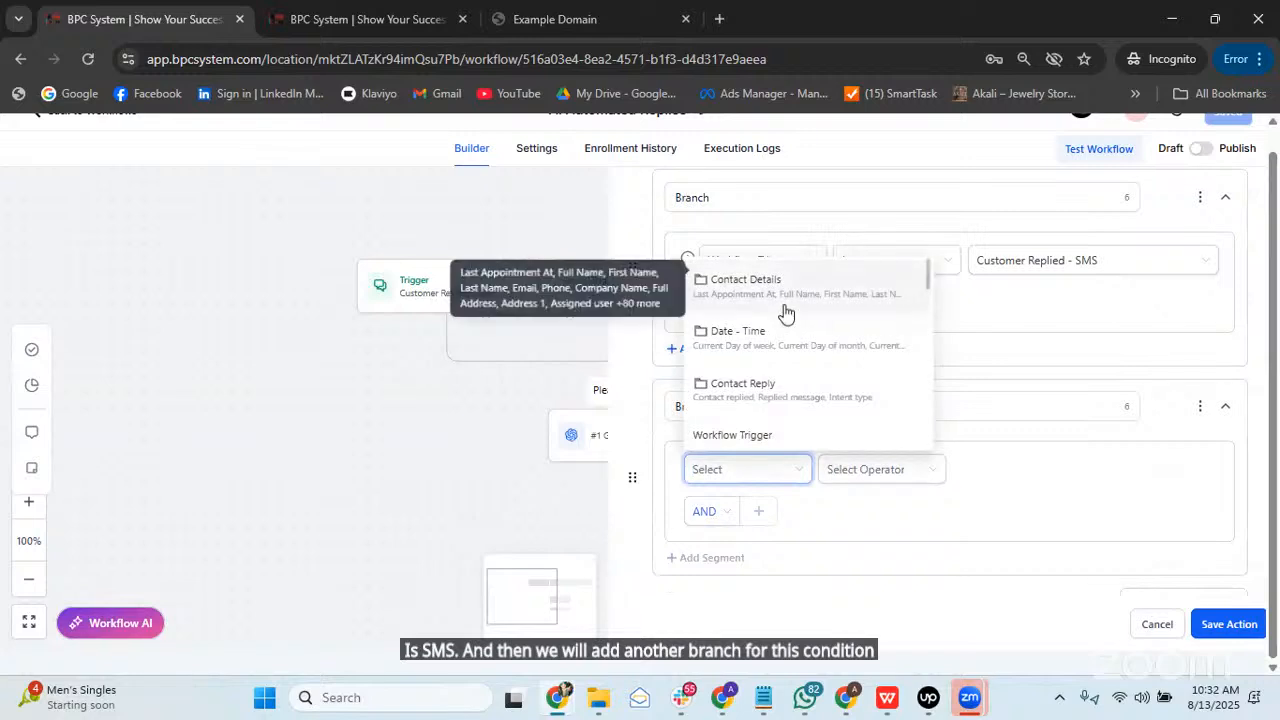
scroll(786, 330, down, 2)
click(786, 346)
click(874, 470)
click(870, 501)
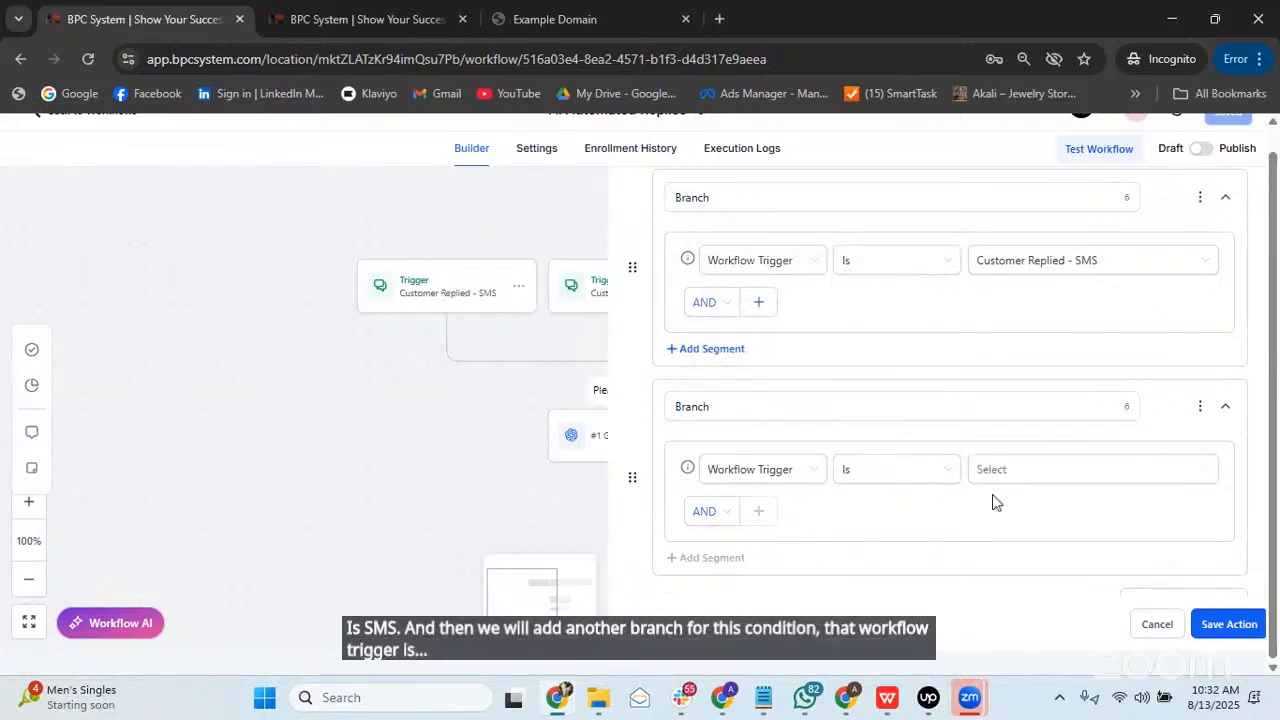
click(1040, 469)
click(1040, 529)
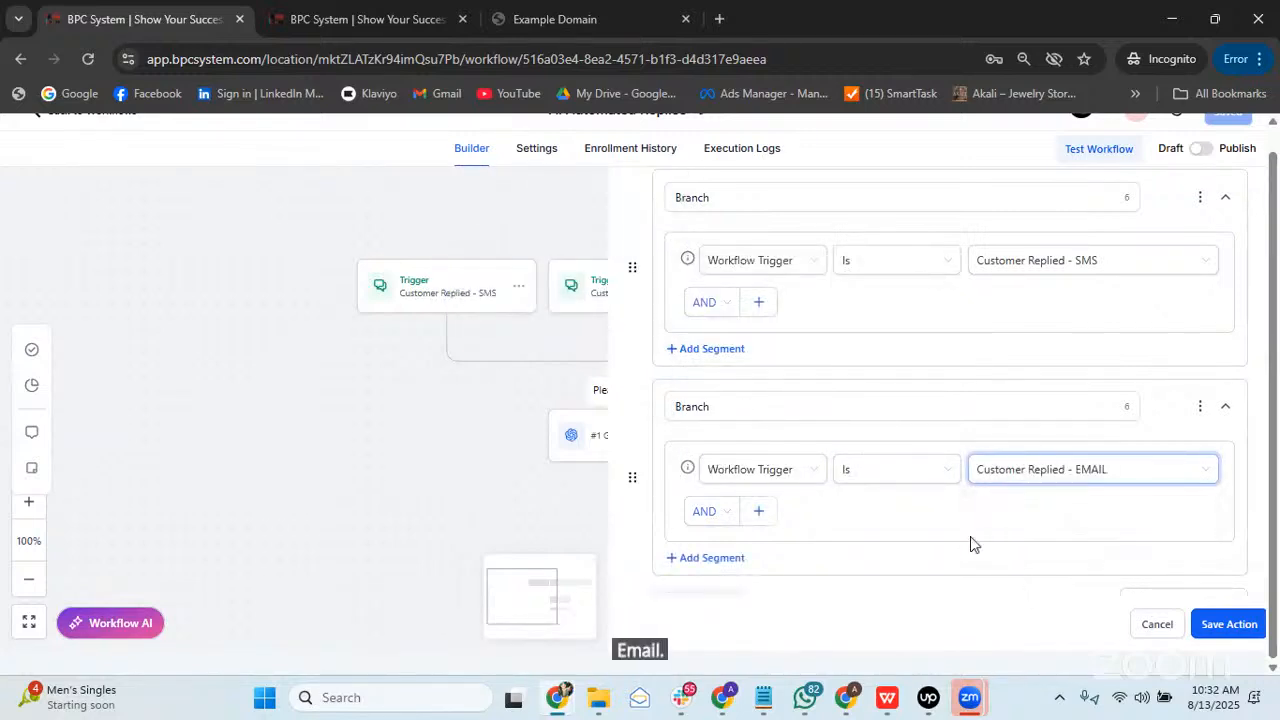
click(1218, 626)
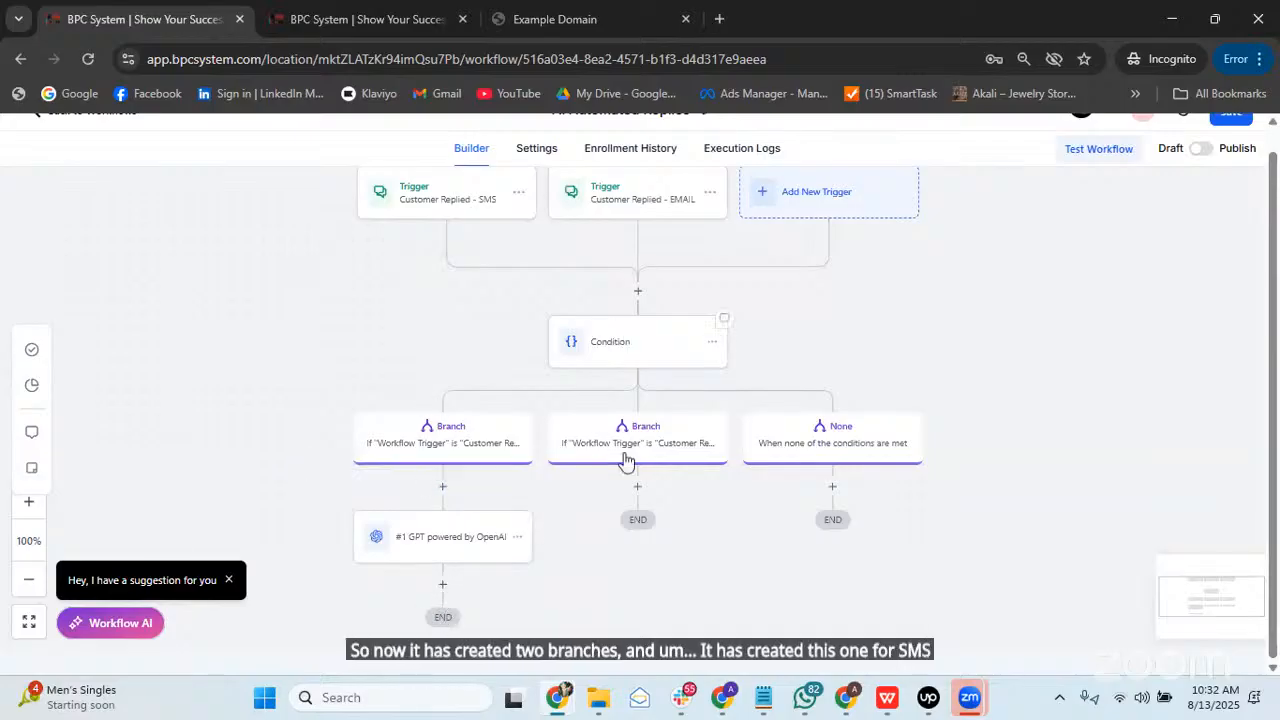
Step: In the first branch's GPT prompt, insert "SMS" before "message not subject" and after "to-the-point reply", and save the action
click(408, 542)
scroll(1095, 425, down, 3)
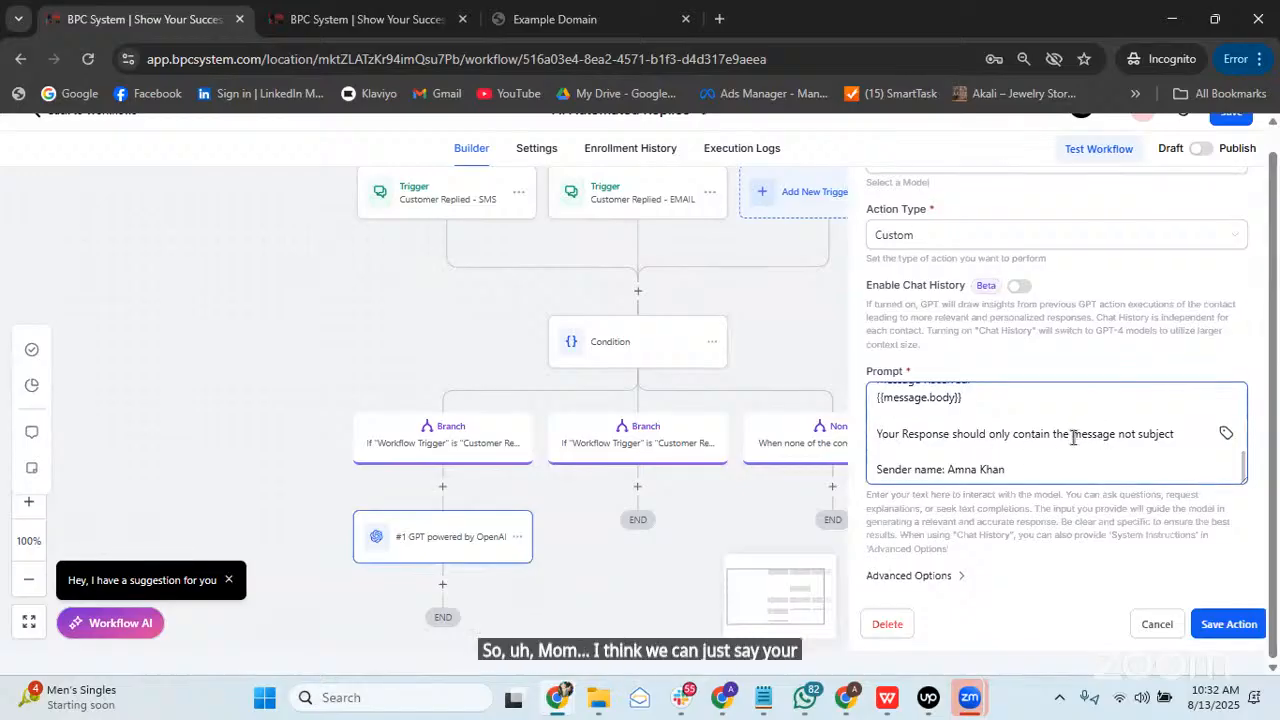
click(1072, 435)
text(SMS)
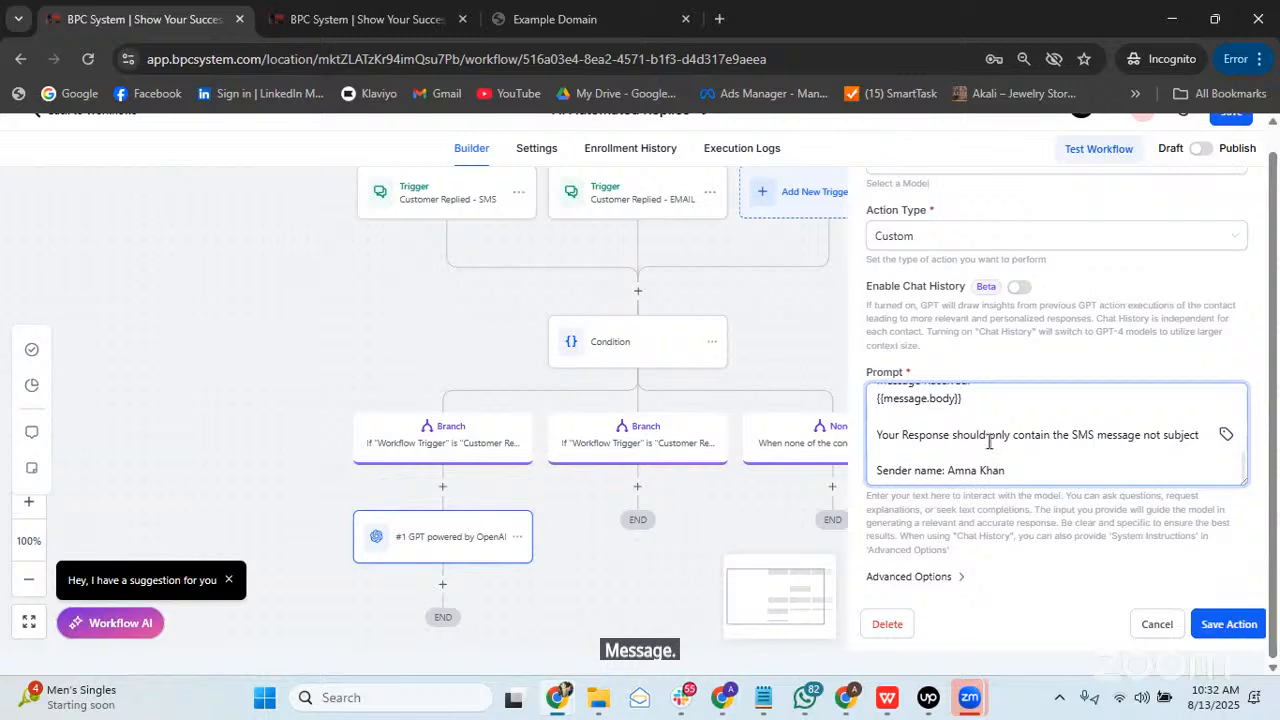
scroll(988, 441, up, 5)
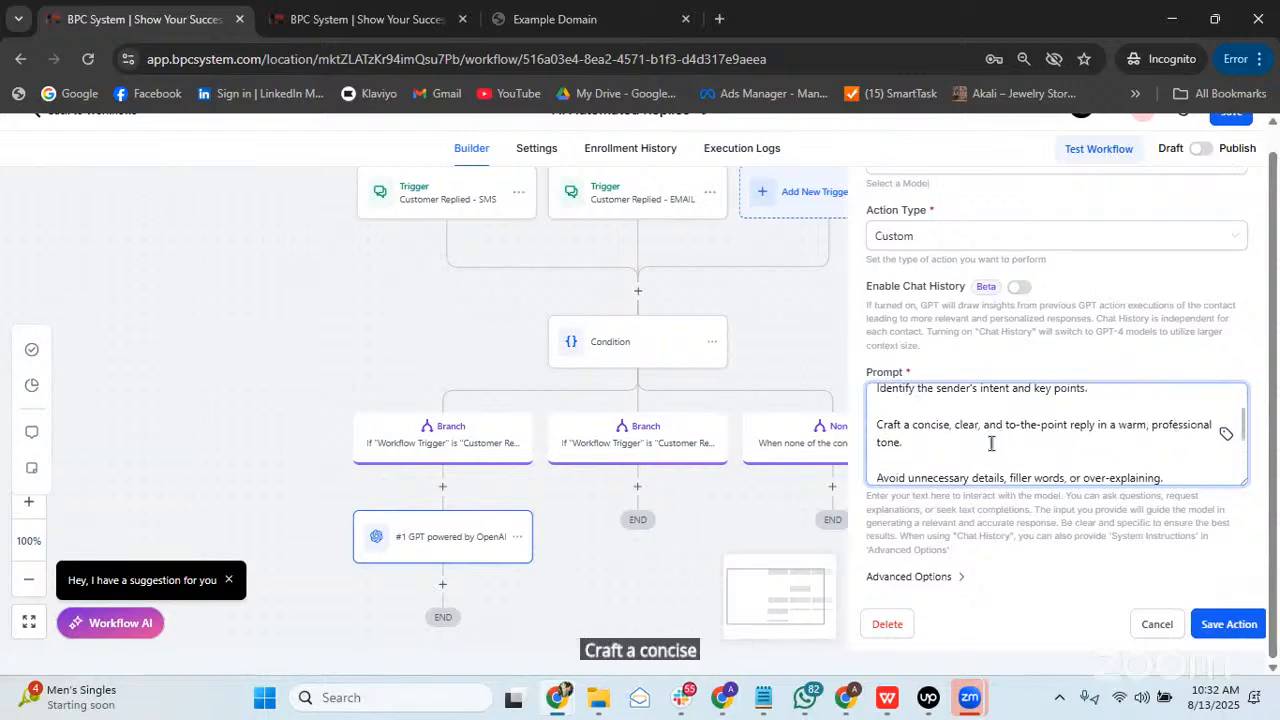
click(1097, 424)
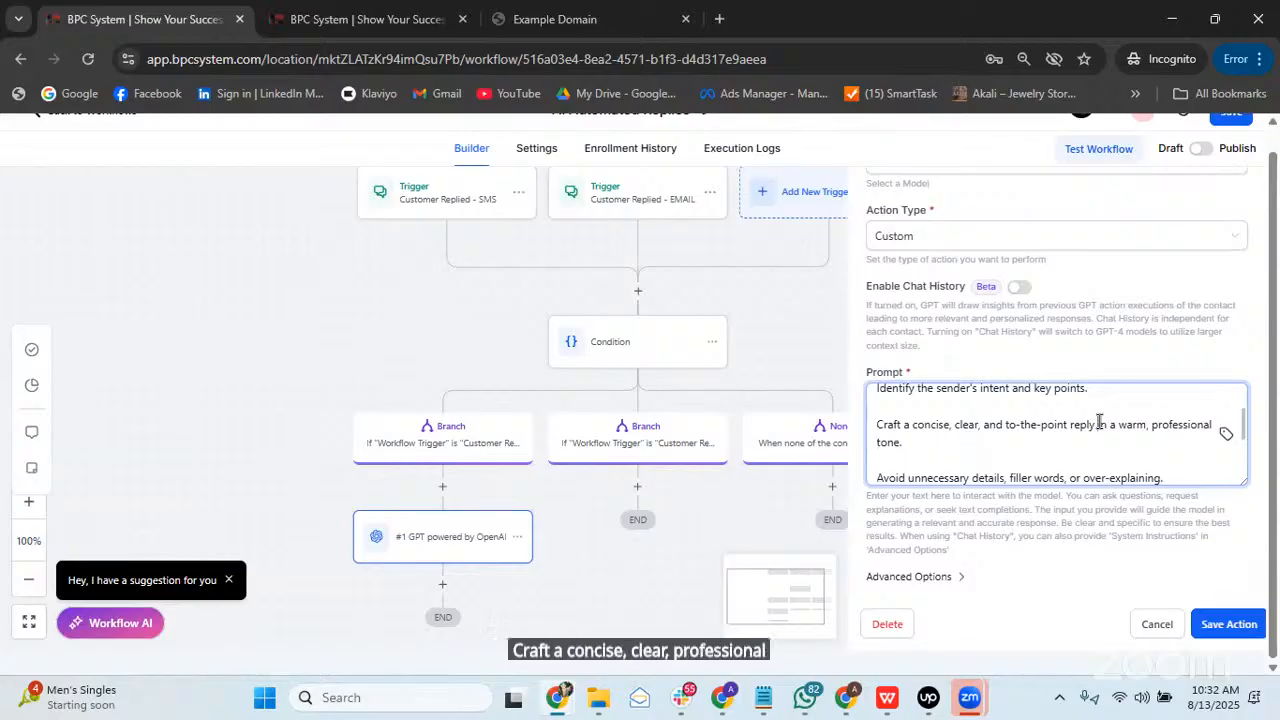
text(SMS)
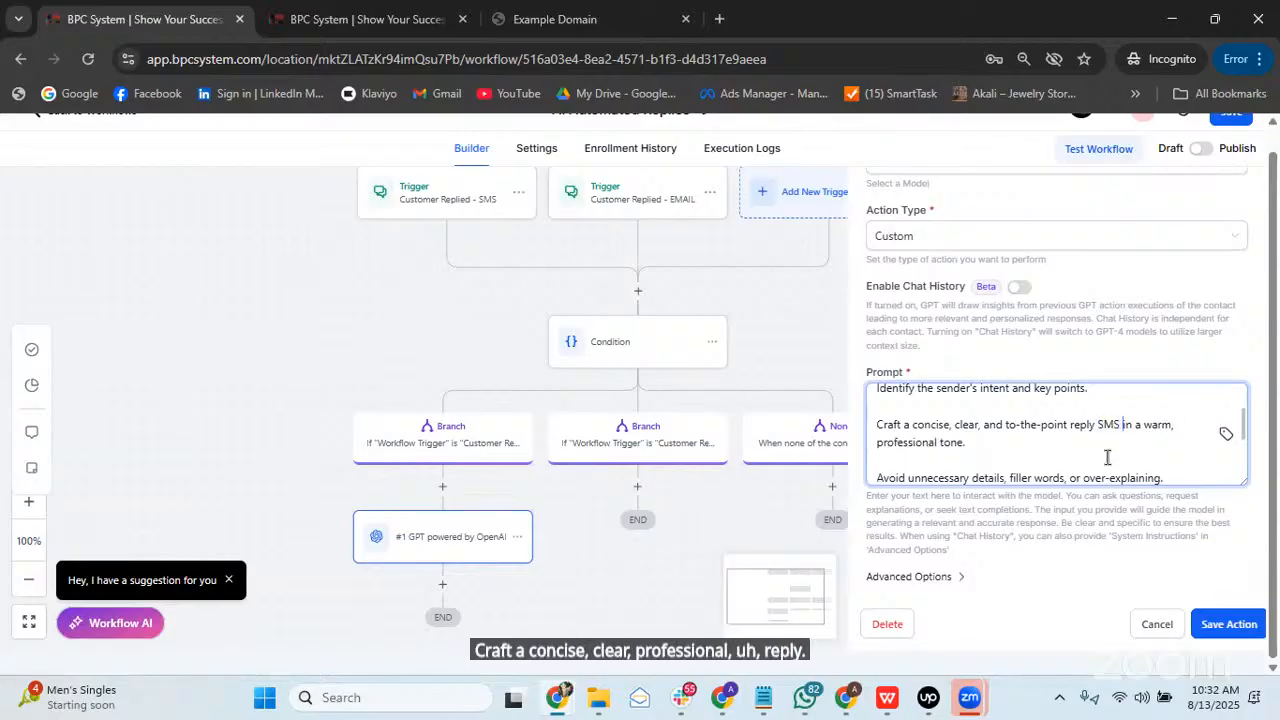
click(1206, 620)
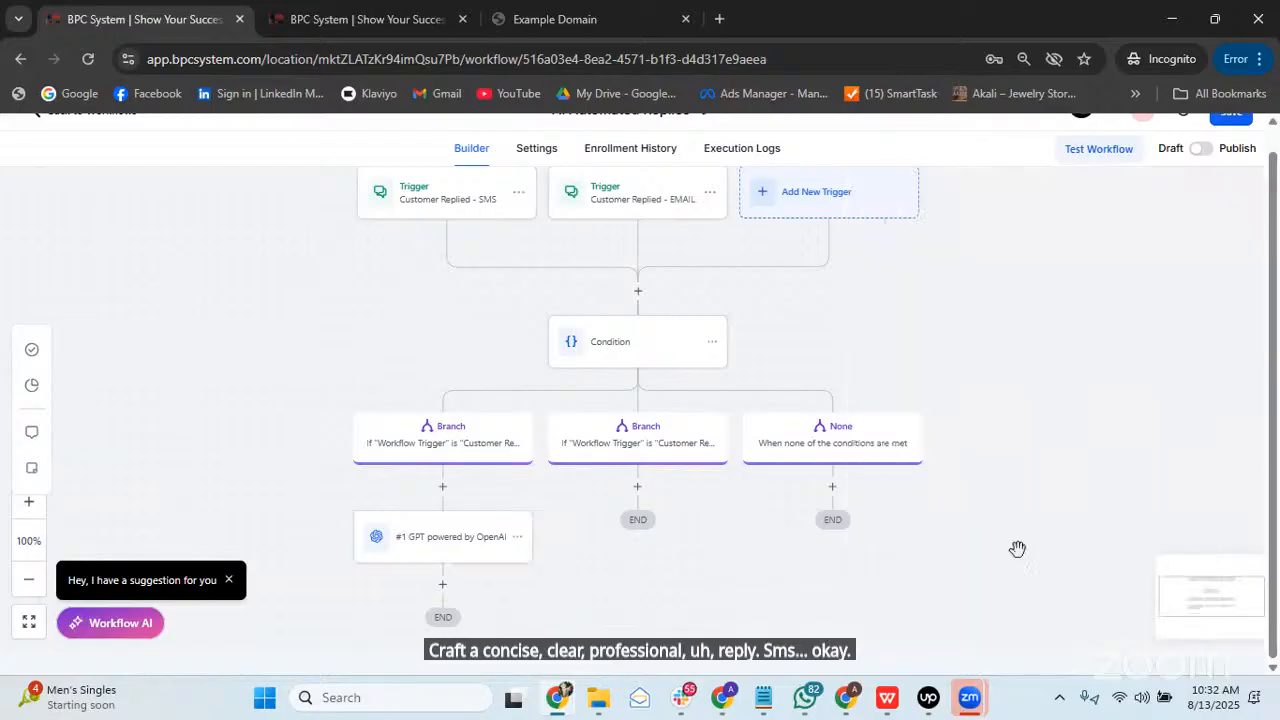
Step: Copy the first branch's GPT action and paste it below the second branch
click(516, 538)
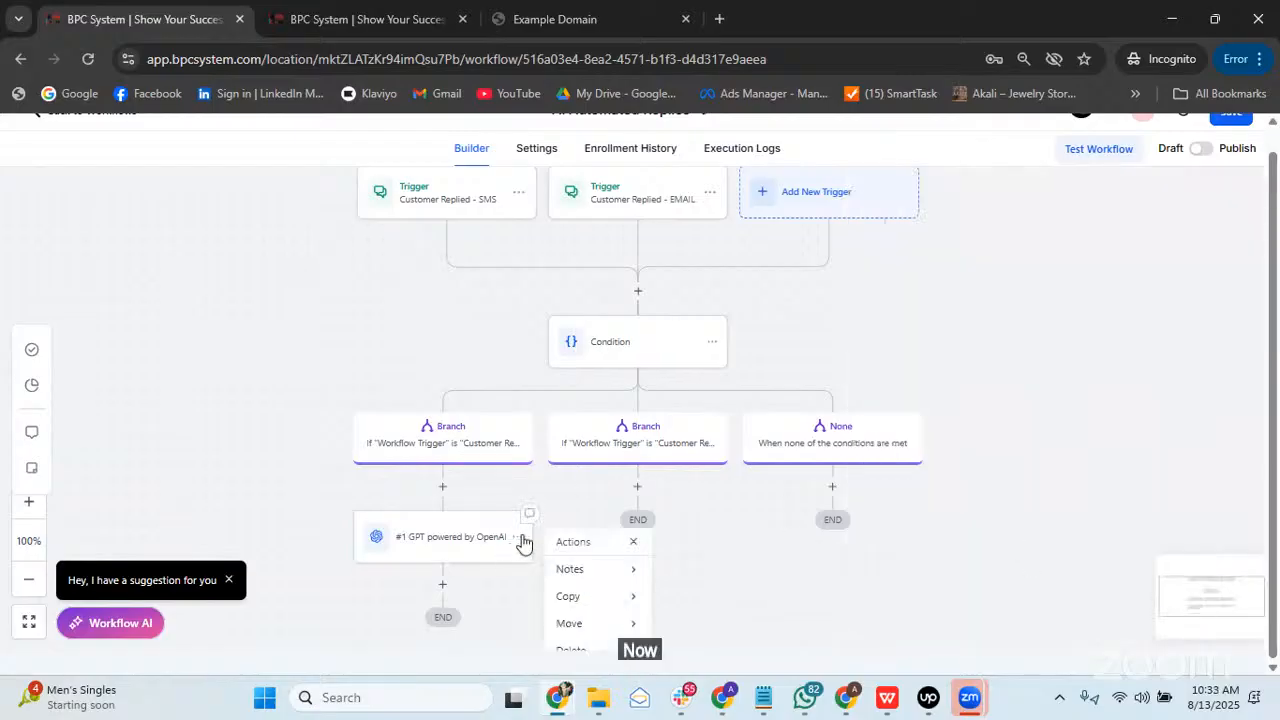
mouse_move(588, 596)
click(690, 569)
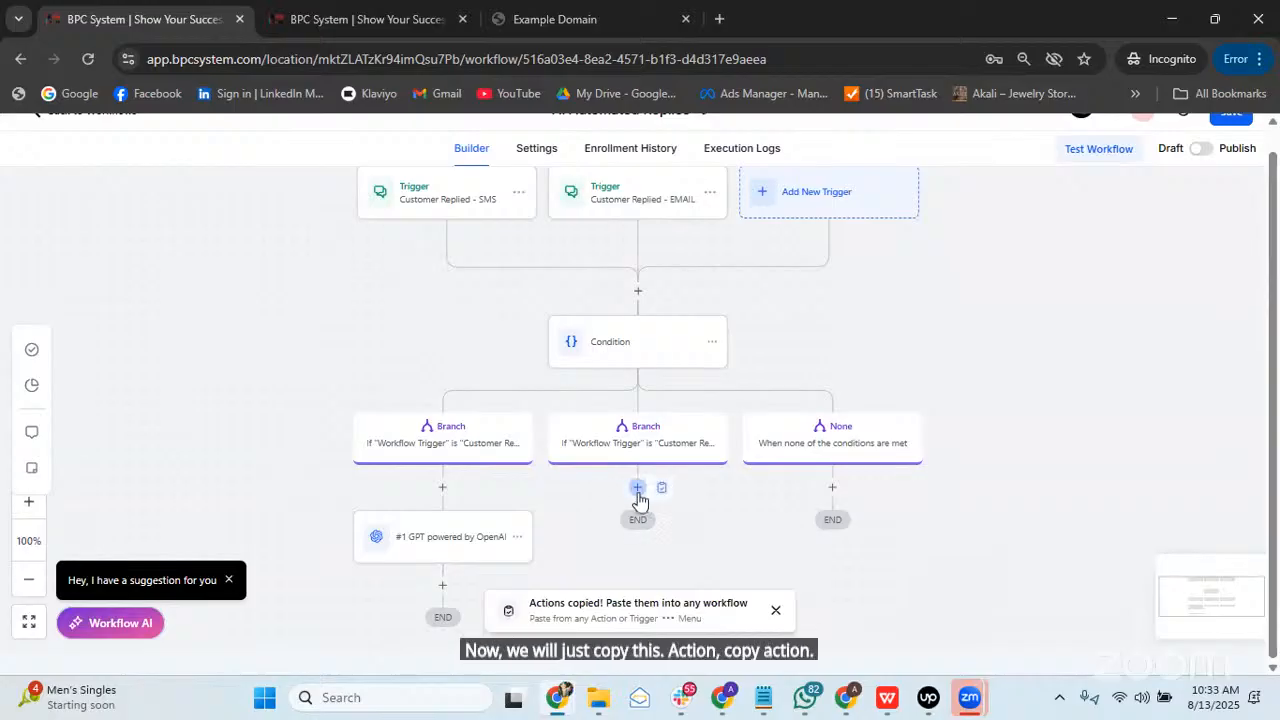
click(637, 490)
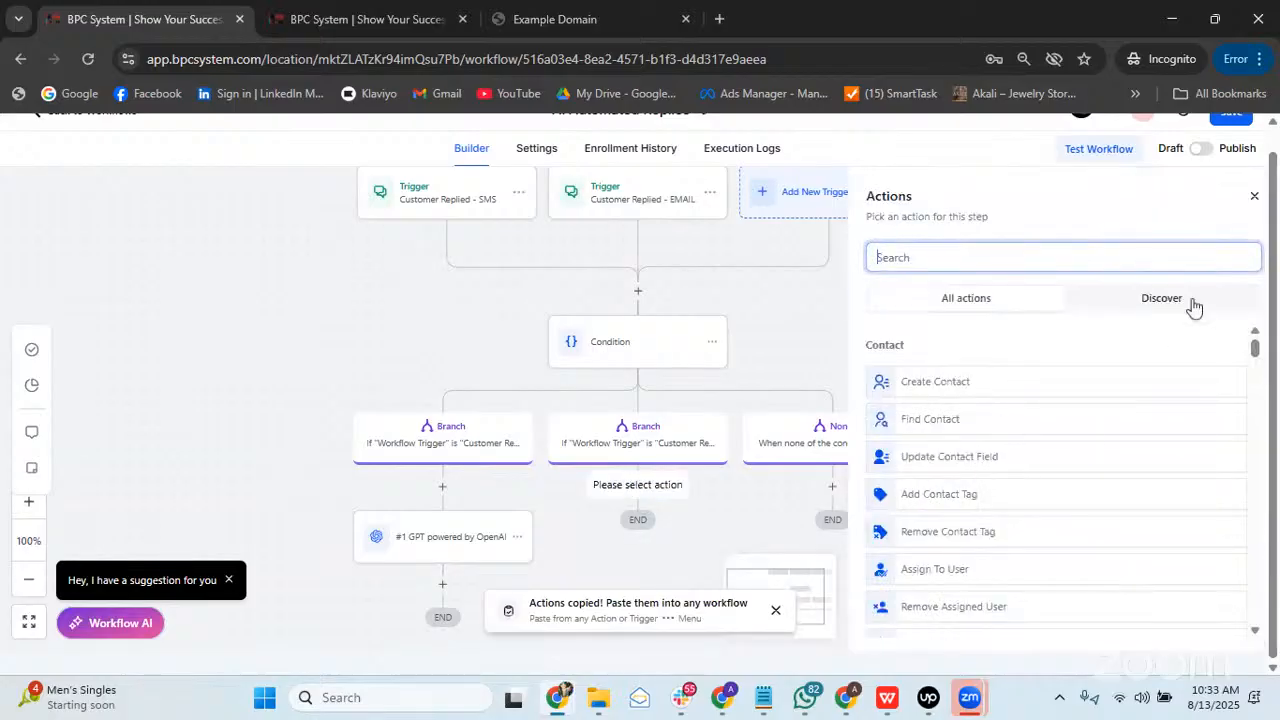
click(1258, 195)
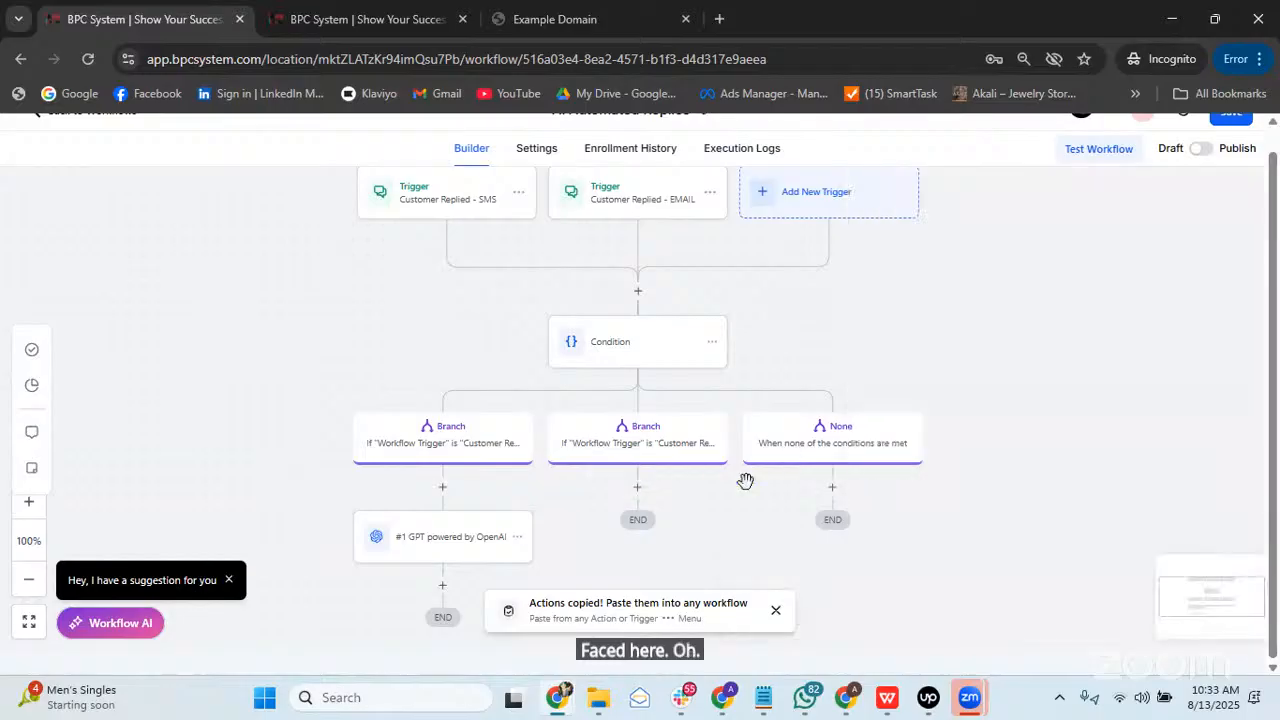
scroll(659, 549, down, 1)
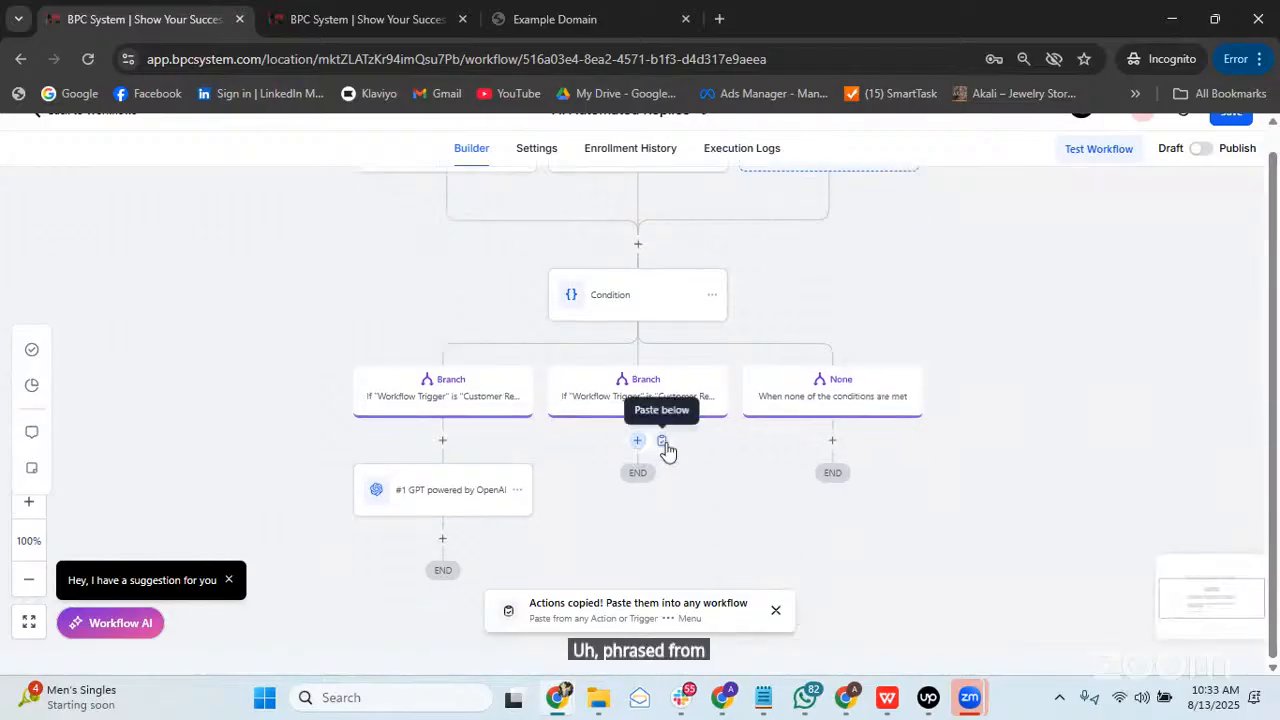
click(662, 442)
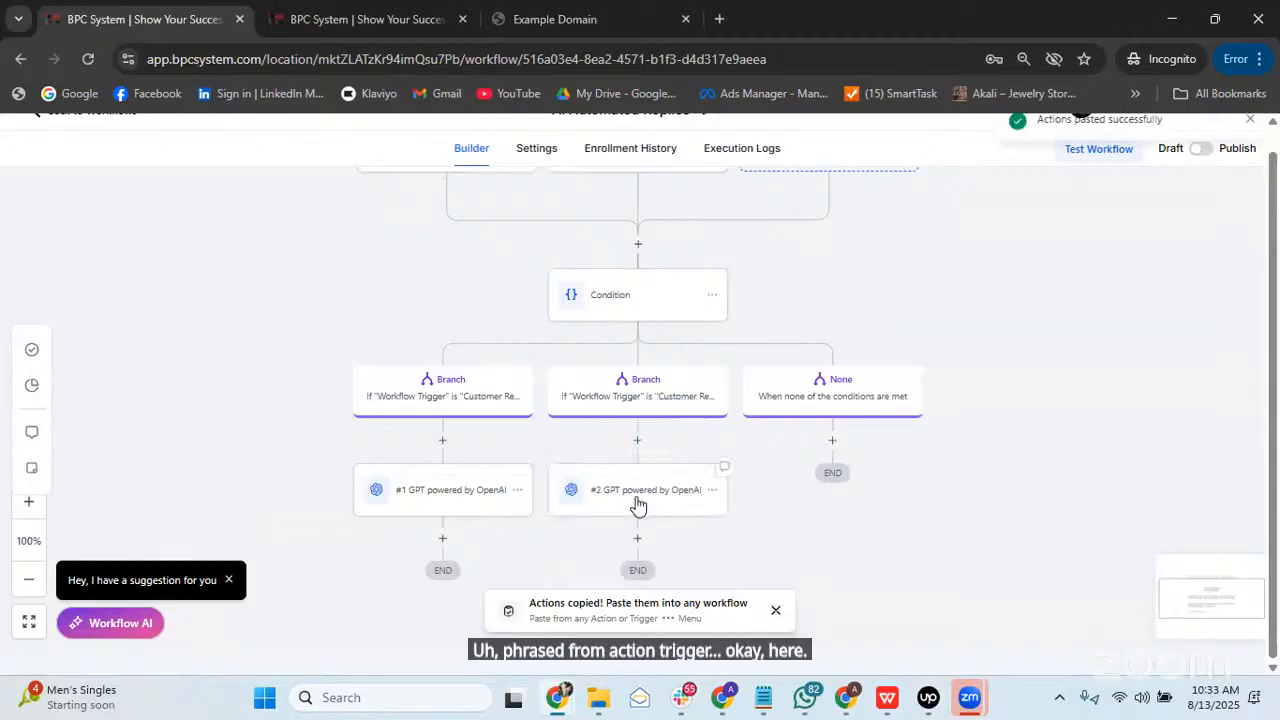
Step: In the second branch's GPT prompt, replace "SMS" with "email" after "to-the-point reply" and before "message not subject", and save the action
scroll(963, 412, down, 3)
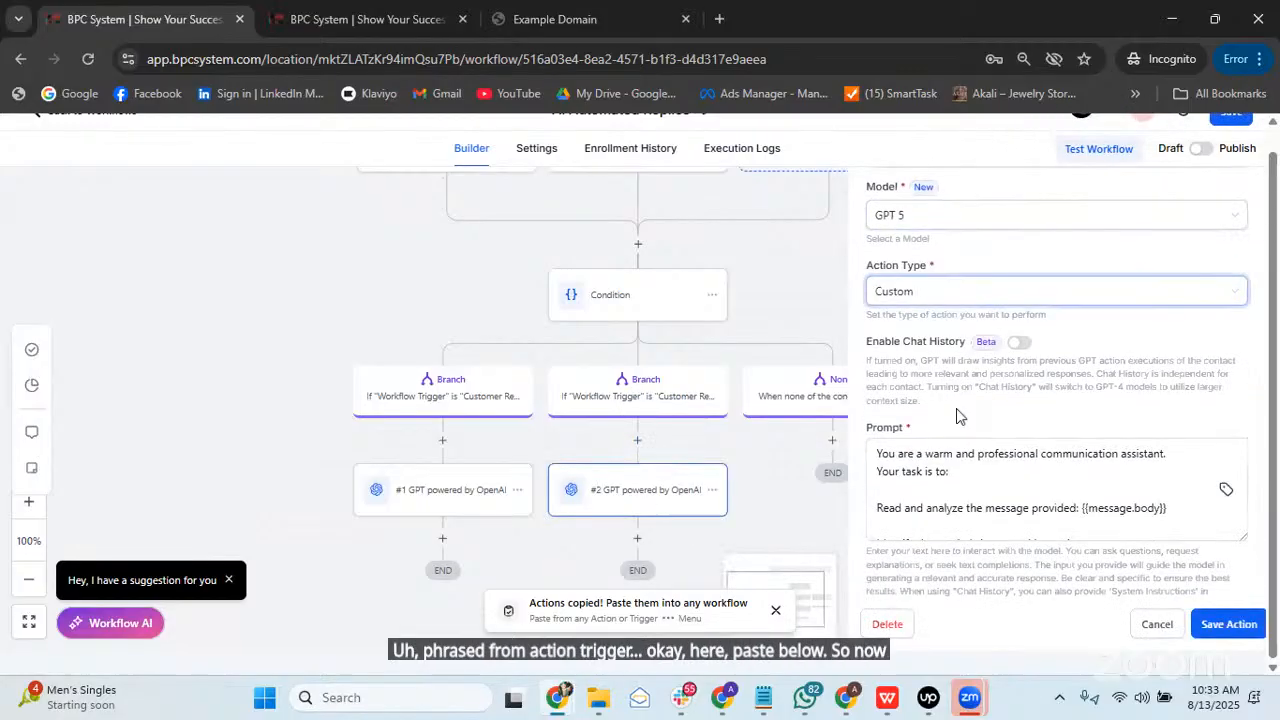
scroll(1048, 432, down, 2)
scroll(1048, 432, up, 2)
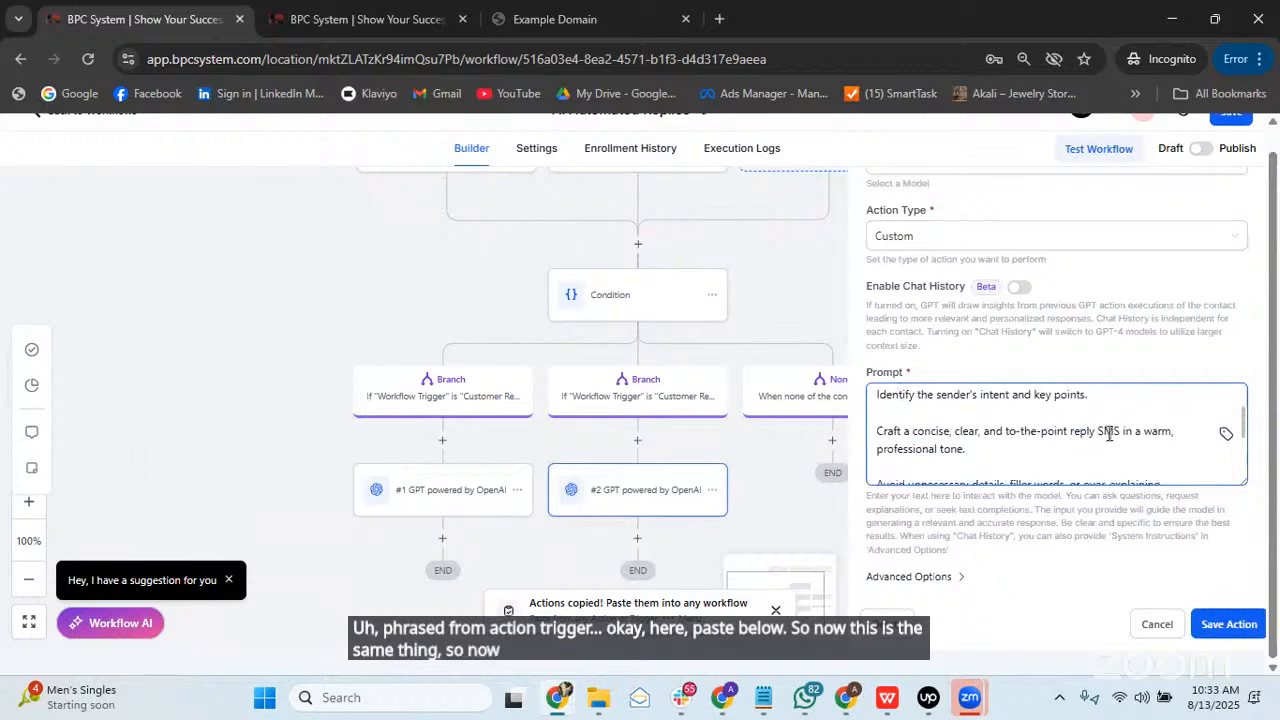
double_click(1107, 432)
drag(1106, 432, 1099, 432)
text(email)
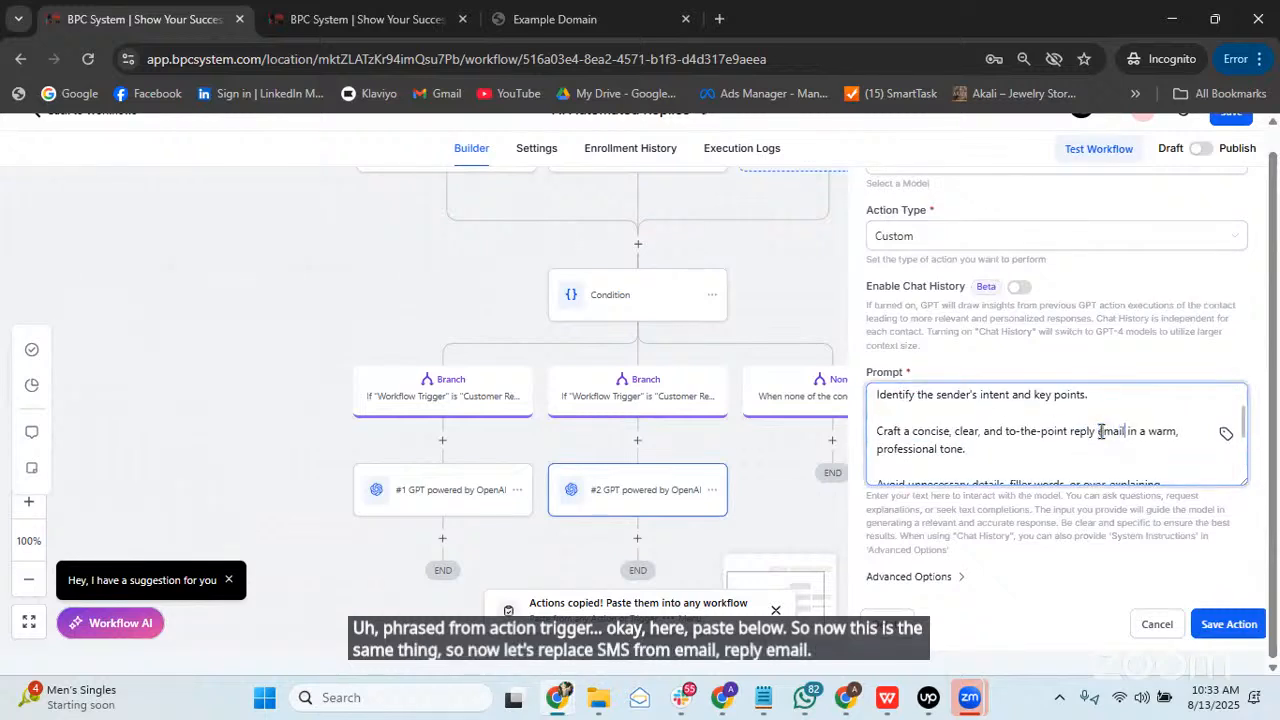
scroll(1040, 422, down, 2)
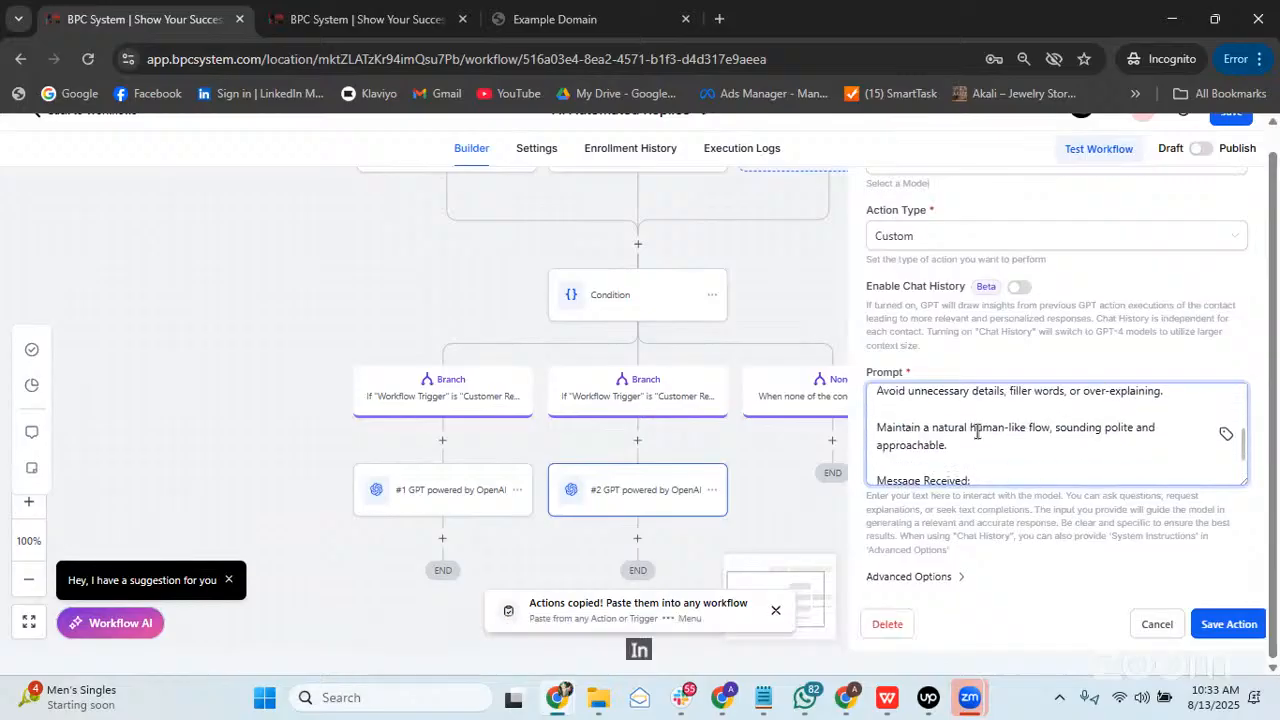
scroll(893, 427, down, 2)
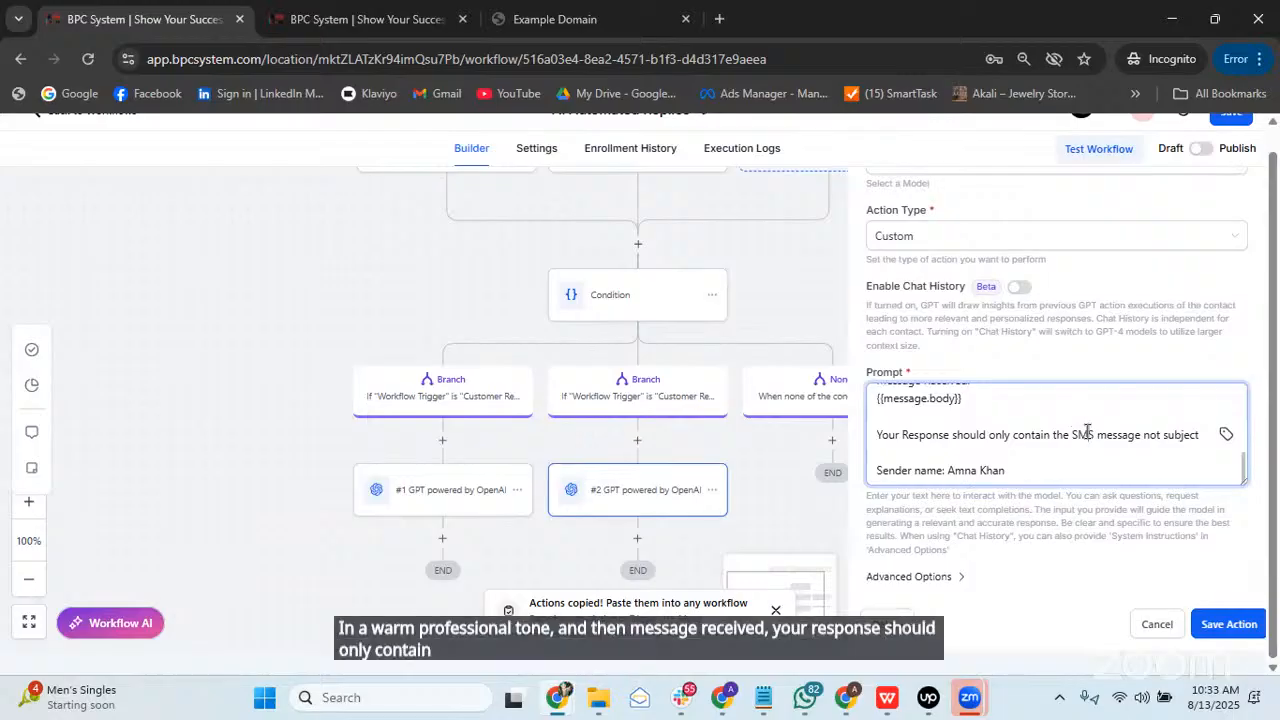
text(email)
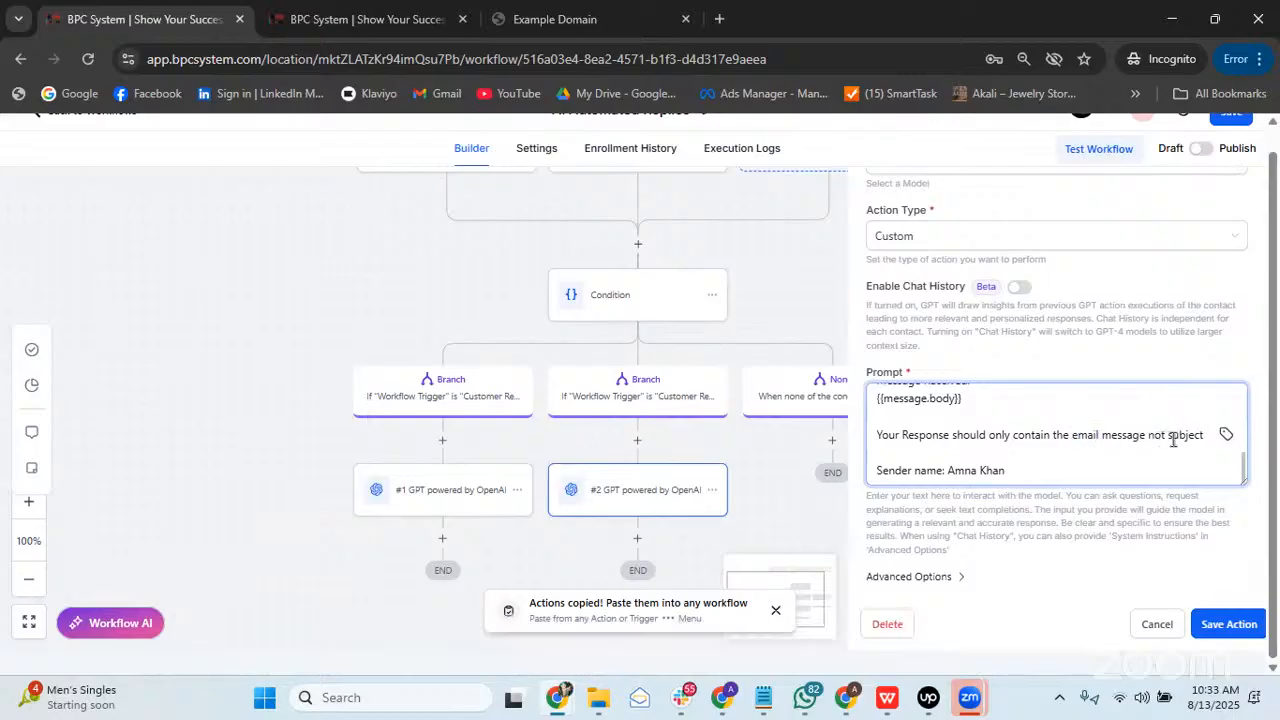
click(1214, 624)
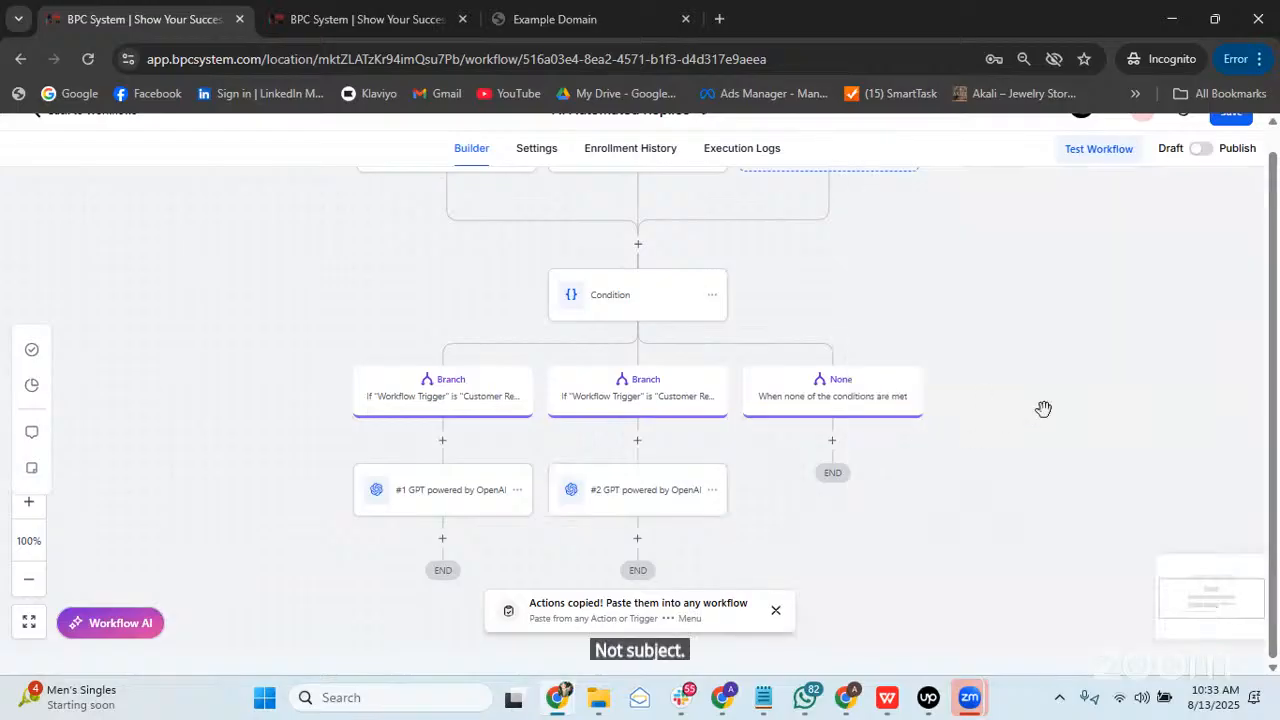
Step: Dismiss the copied-actions notice and save the workflow
click(775, 610)
drag(778, 555, 788, 611)
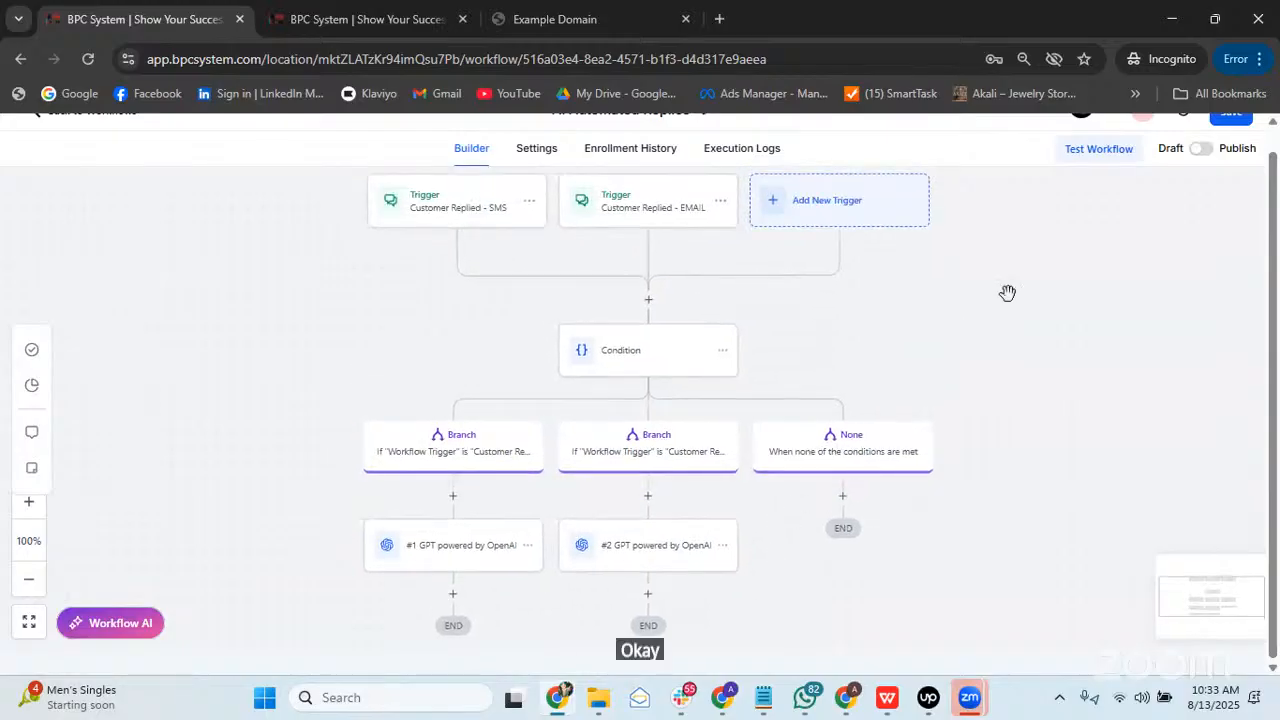
scroll(568, 415, down, 1)
scroll(1046, 326, up, 1)
click(1228, 121)
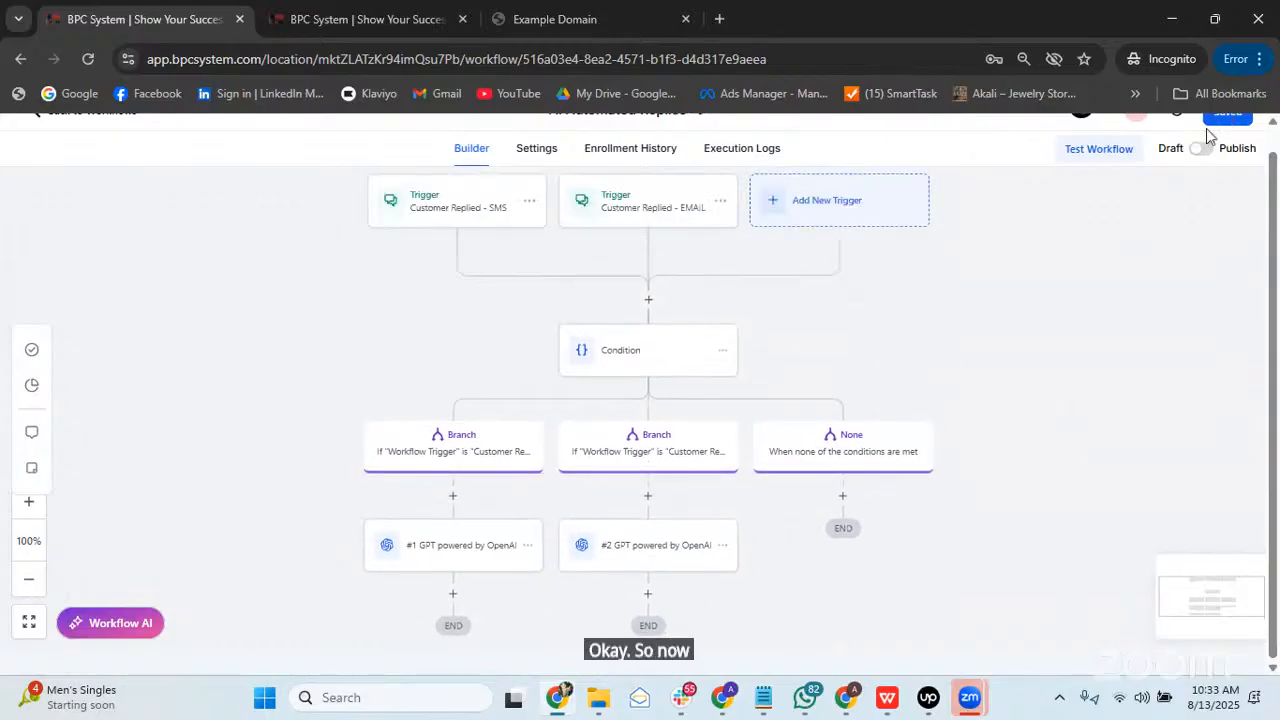
Step: Add a Send SMS action below the first branch's GPT action
scroll(651, 520, down, 1)
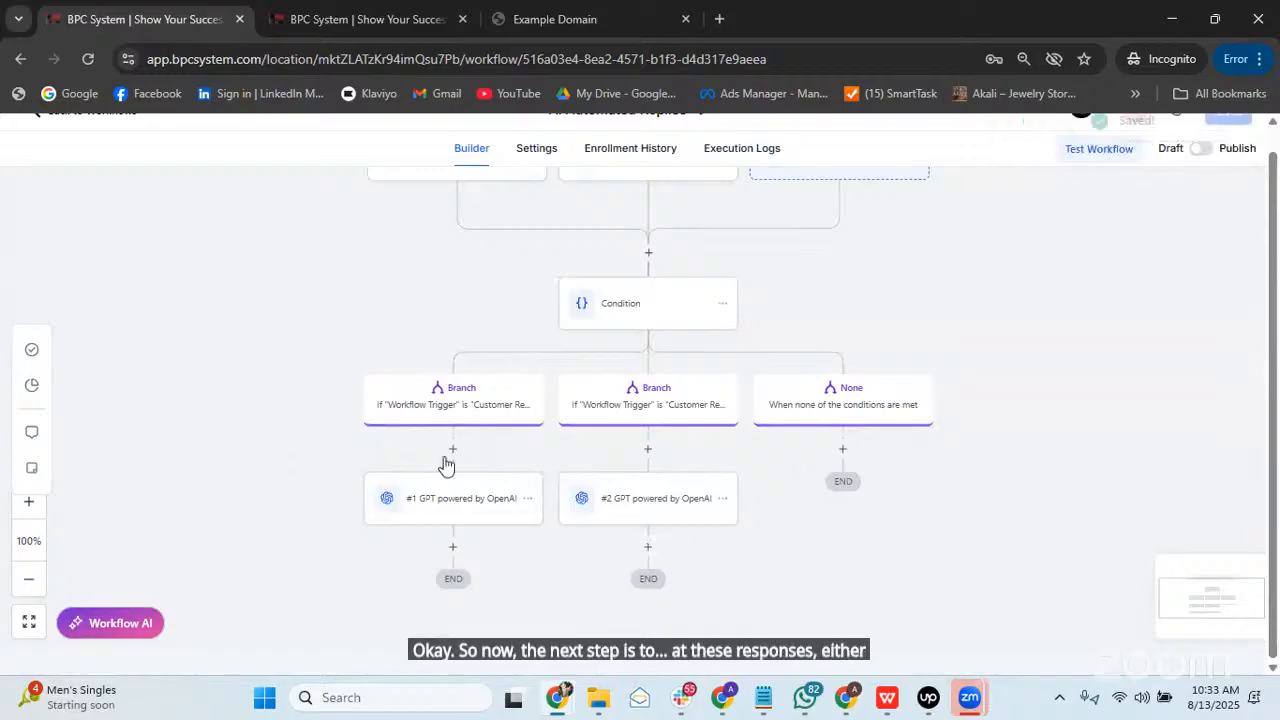
scroll(506, 340, down, 2)
mouse_move(458, 455)
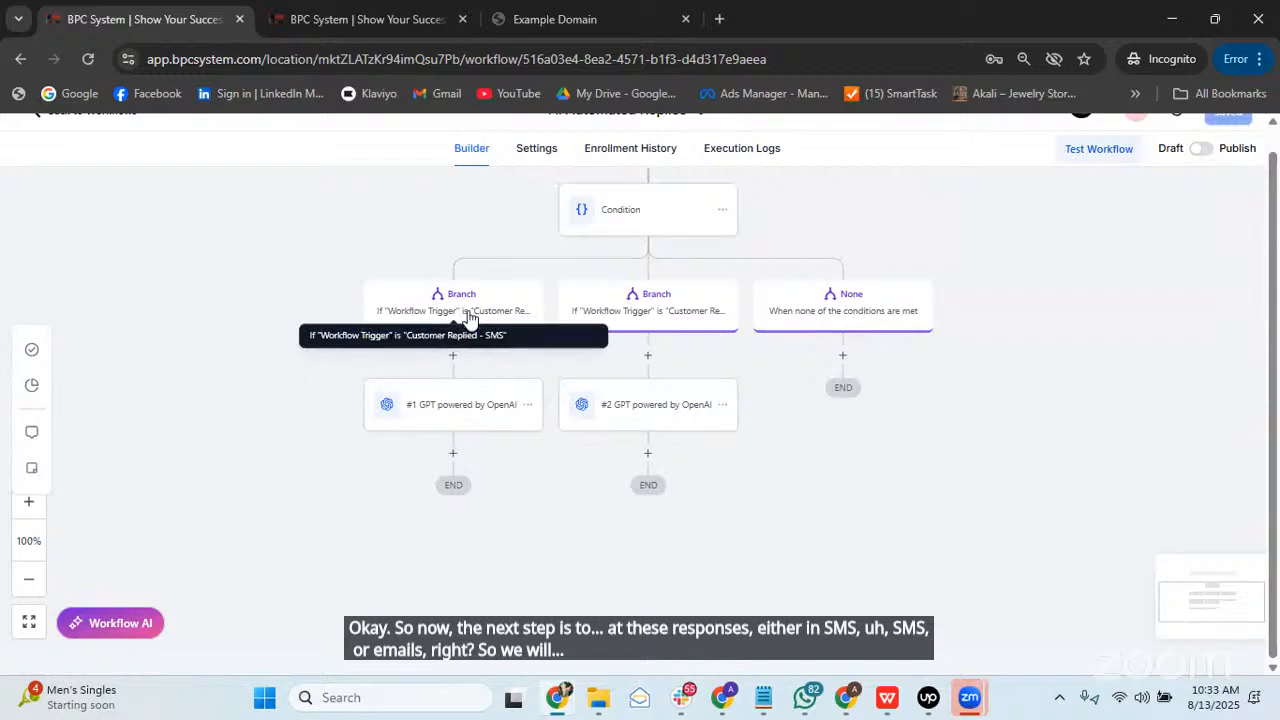
click(453, 453)
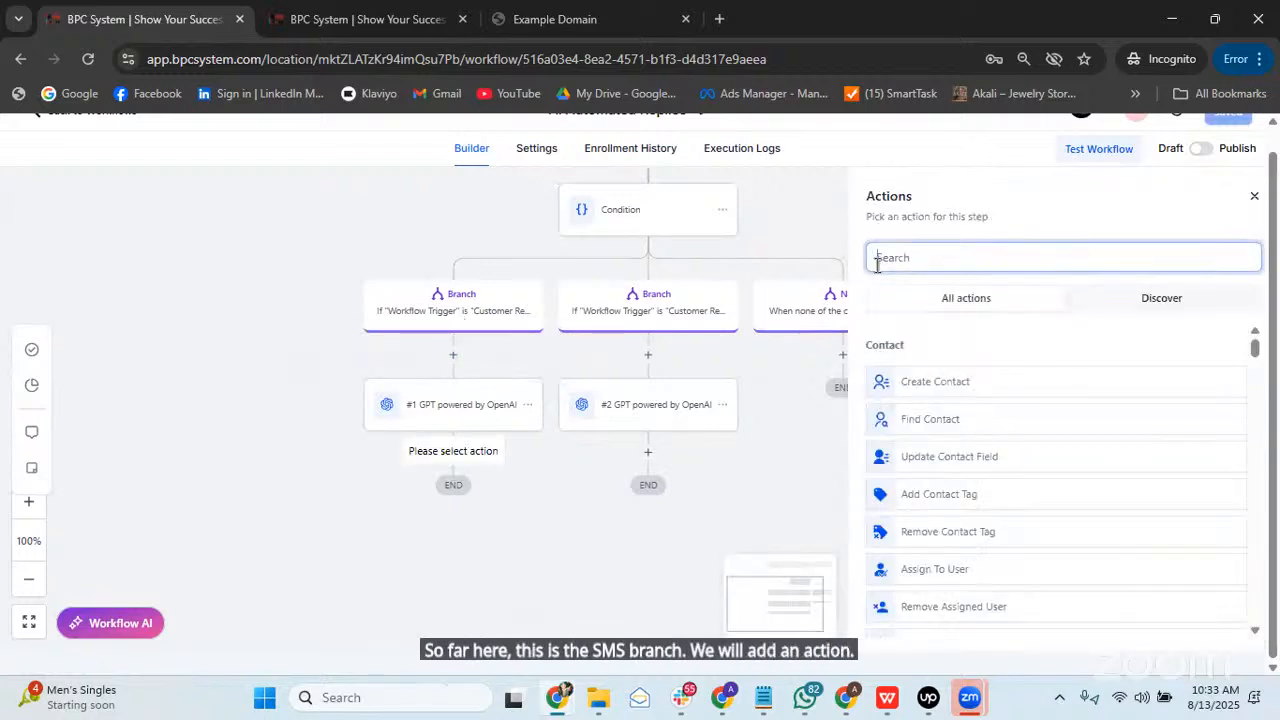
text(sen)
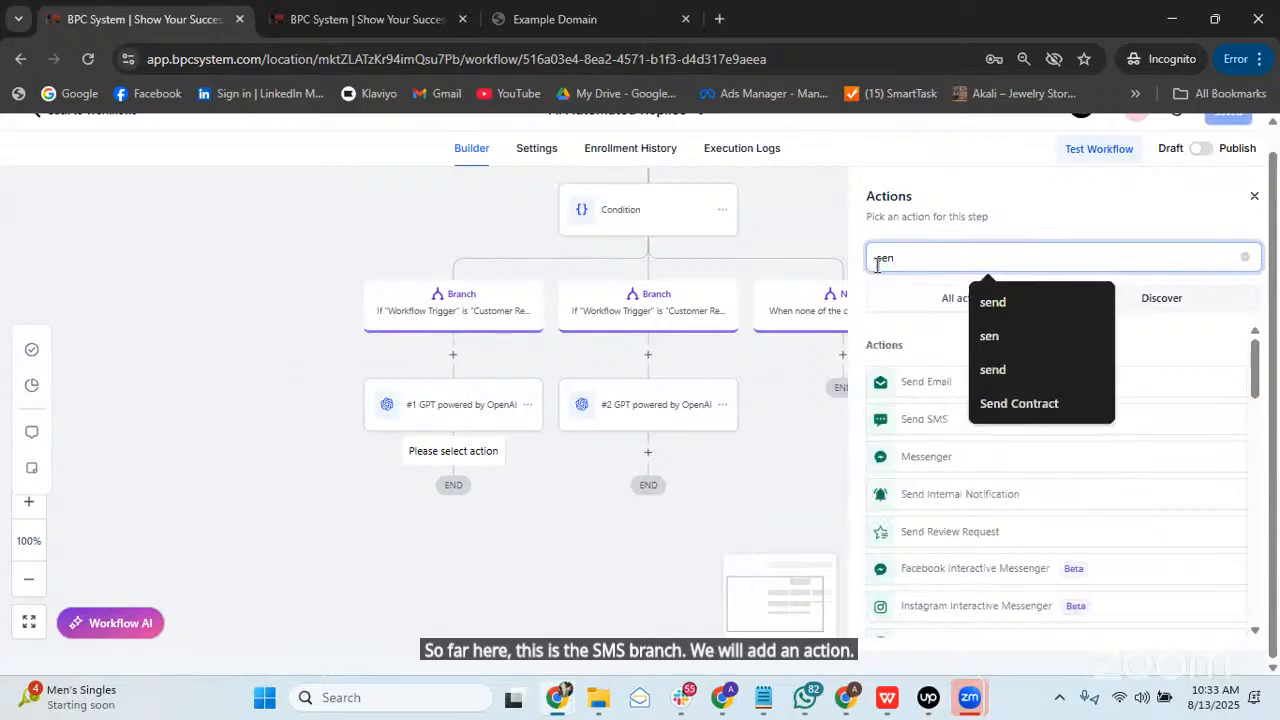
click(925, 424)
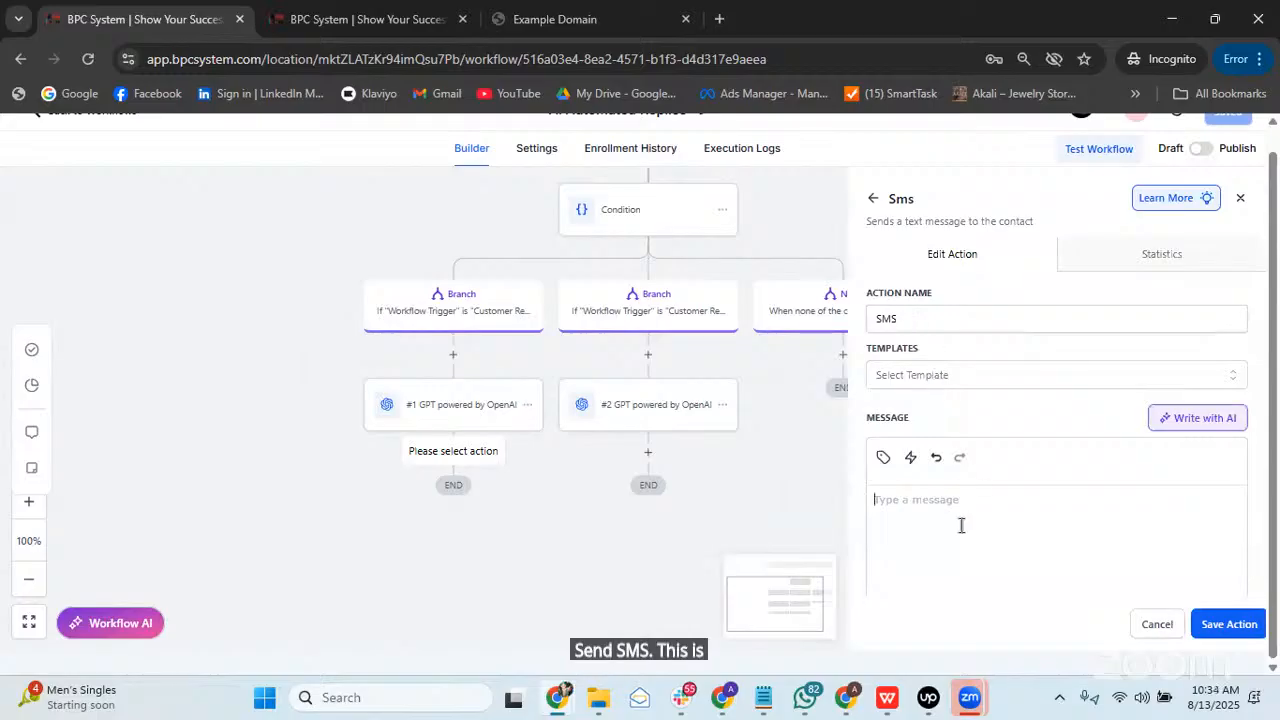
Step: Insert the #1 GPT powered by OpenAI Response custom value as the SMS message and save the action
scroll(930, 500, down, 1)
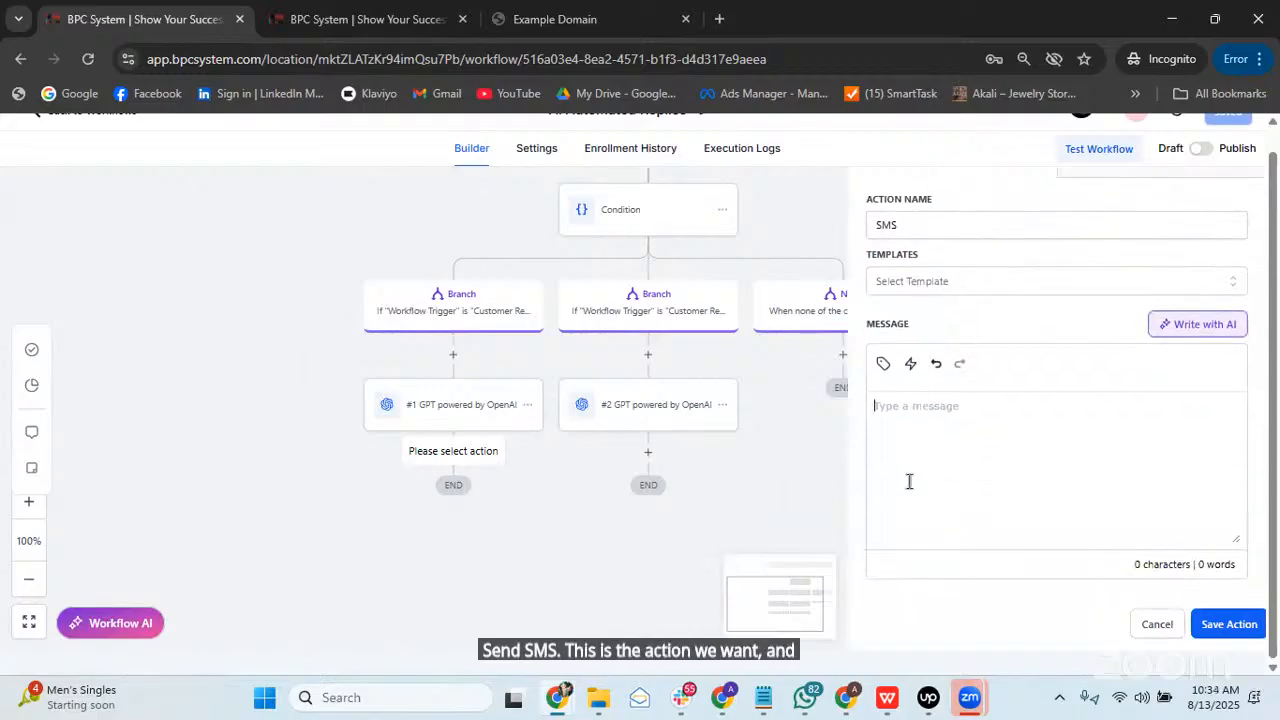
click(884, 364)
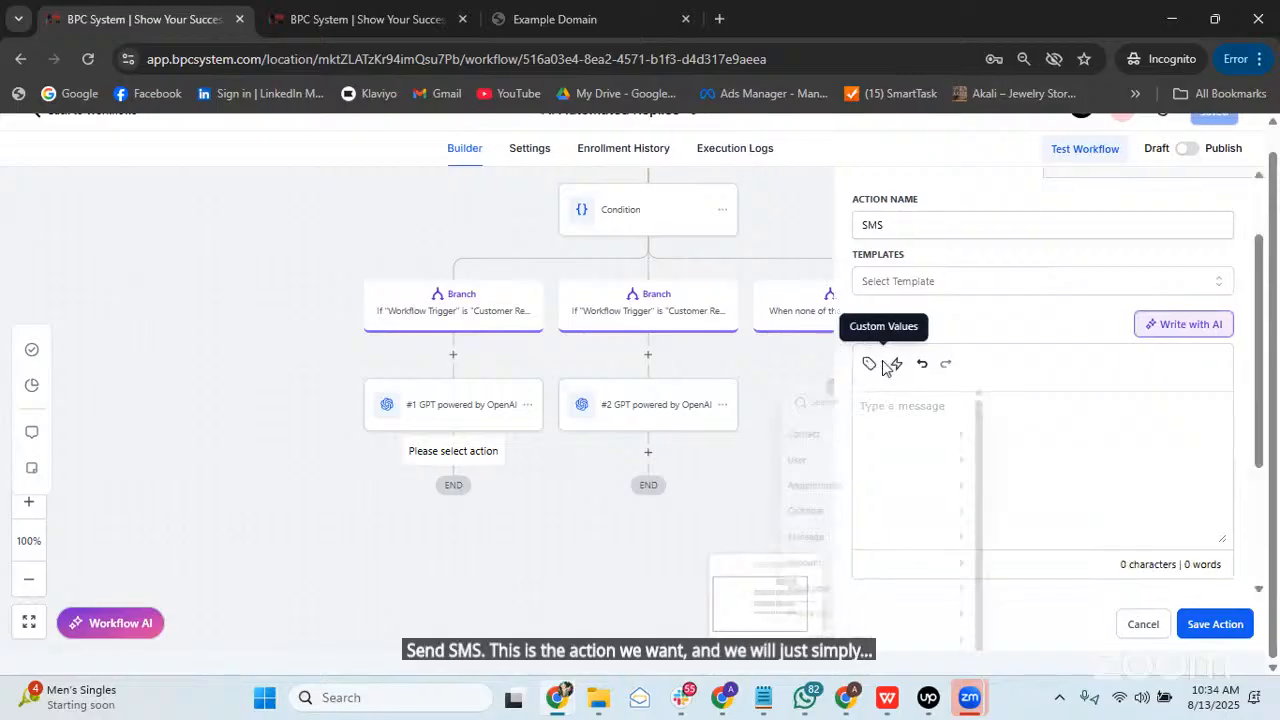
scroll(922, 444, down, 2)
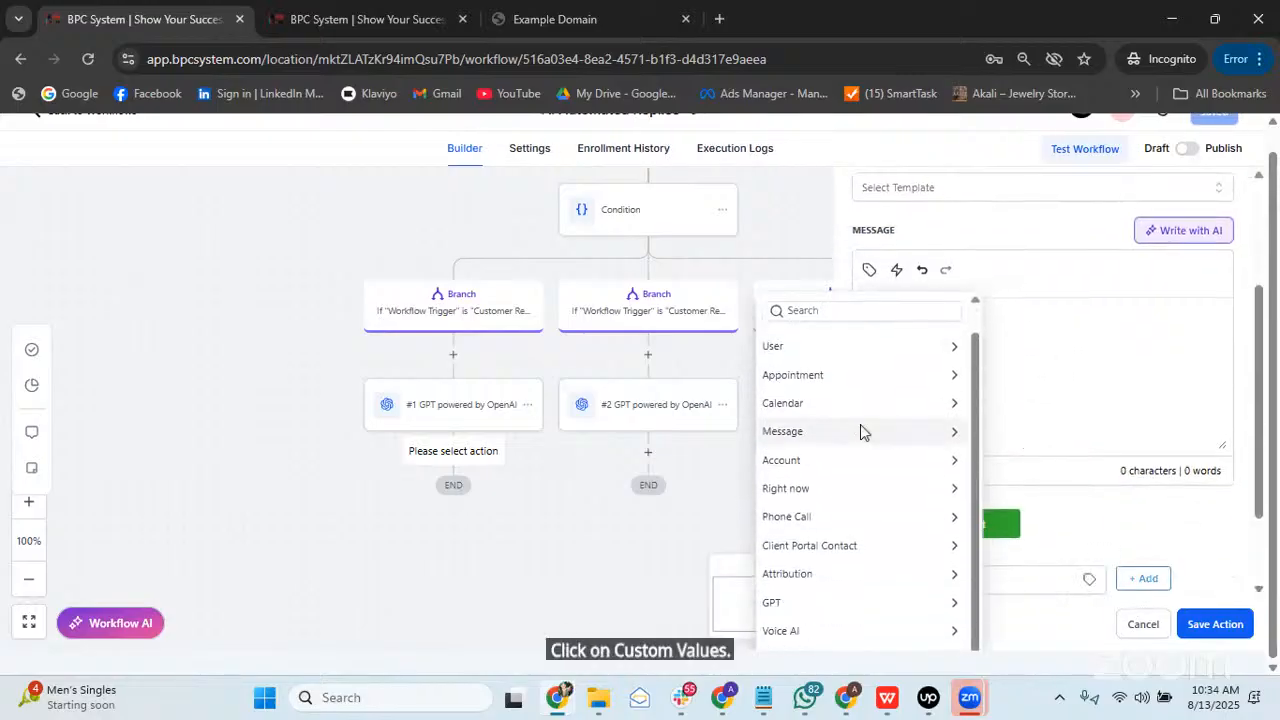
click(954, 604)
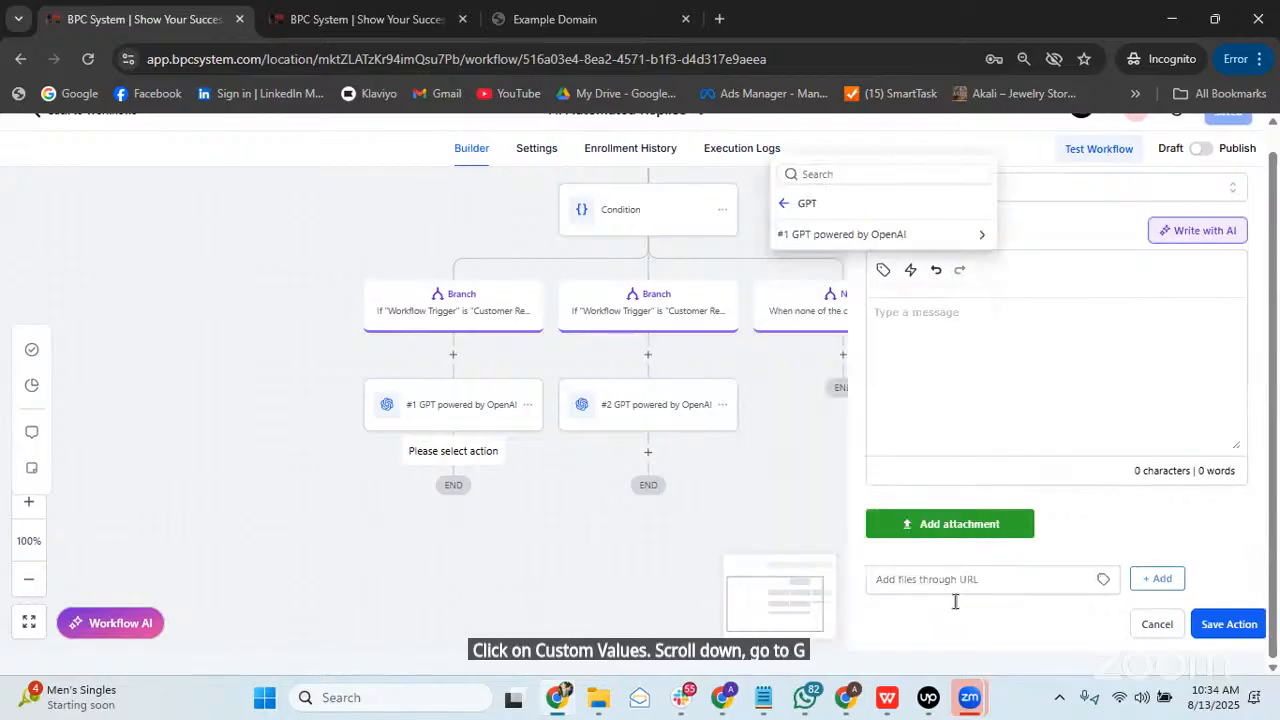
click(980, 240)
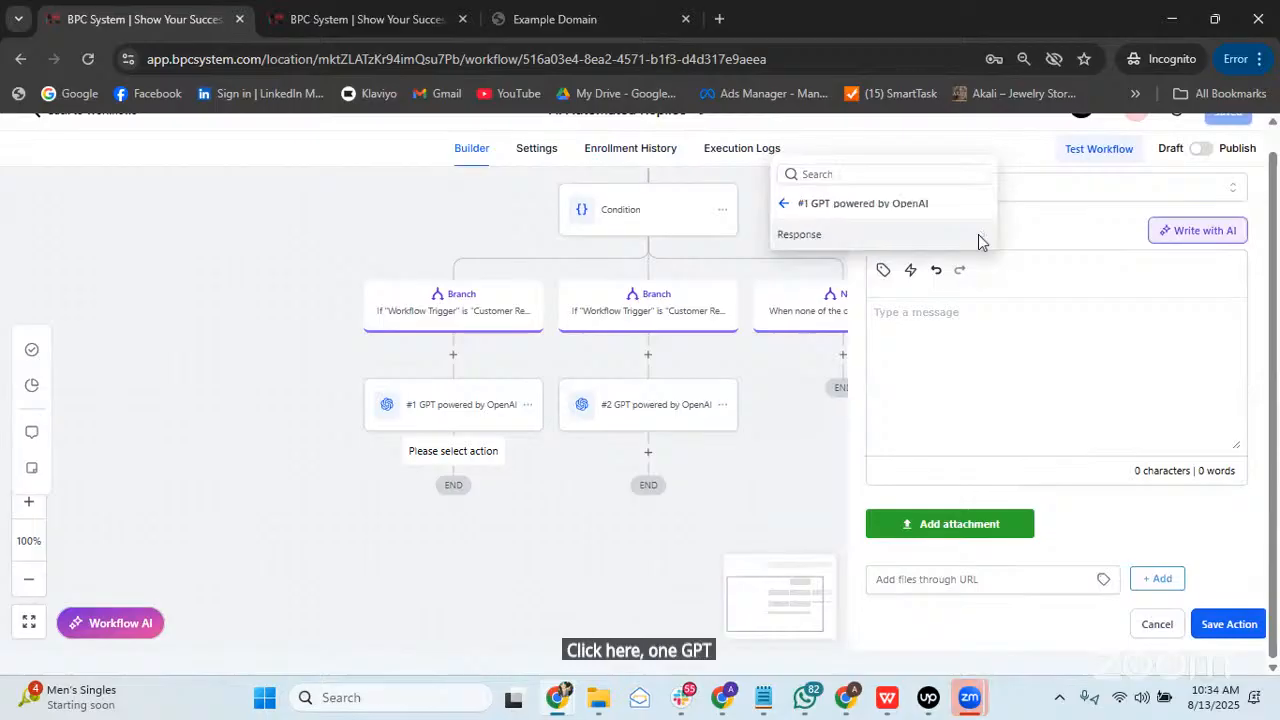
click(815, 238)
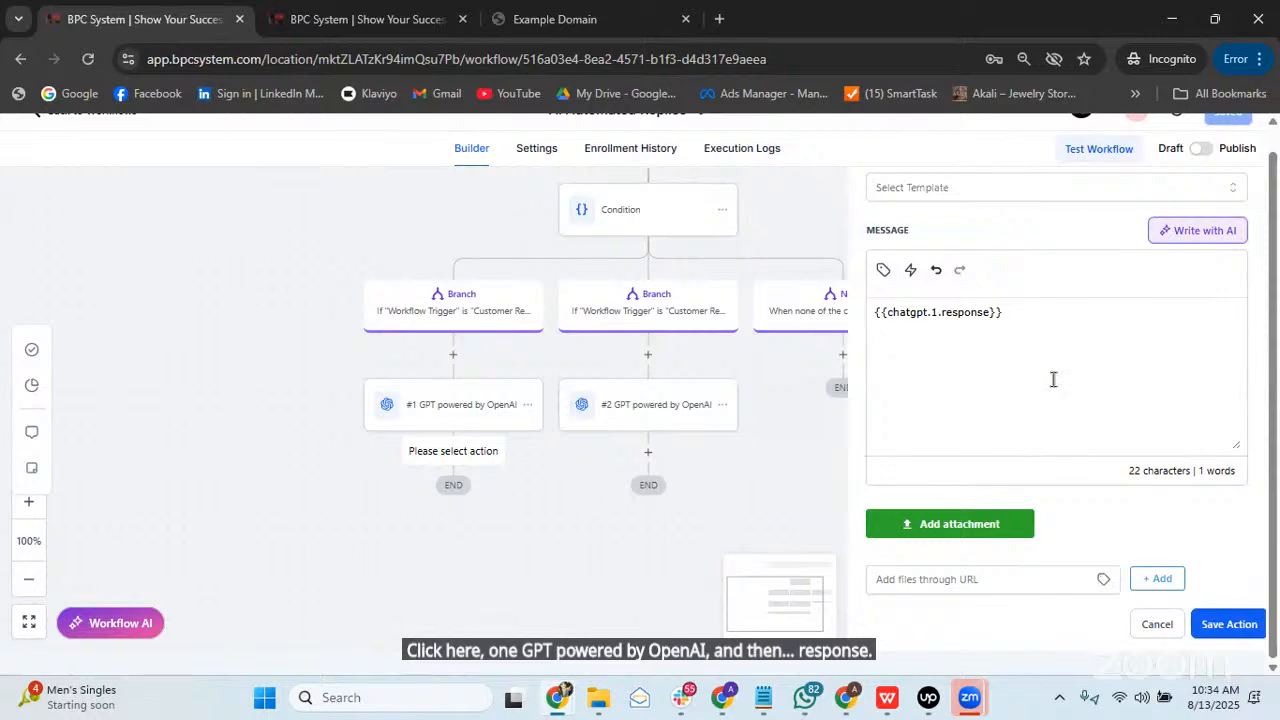
click(1247, 638)
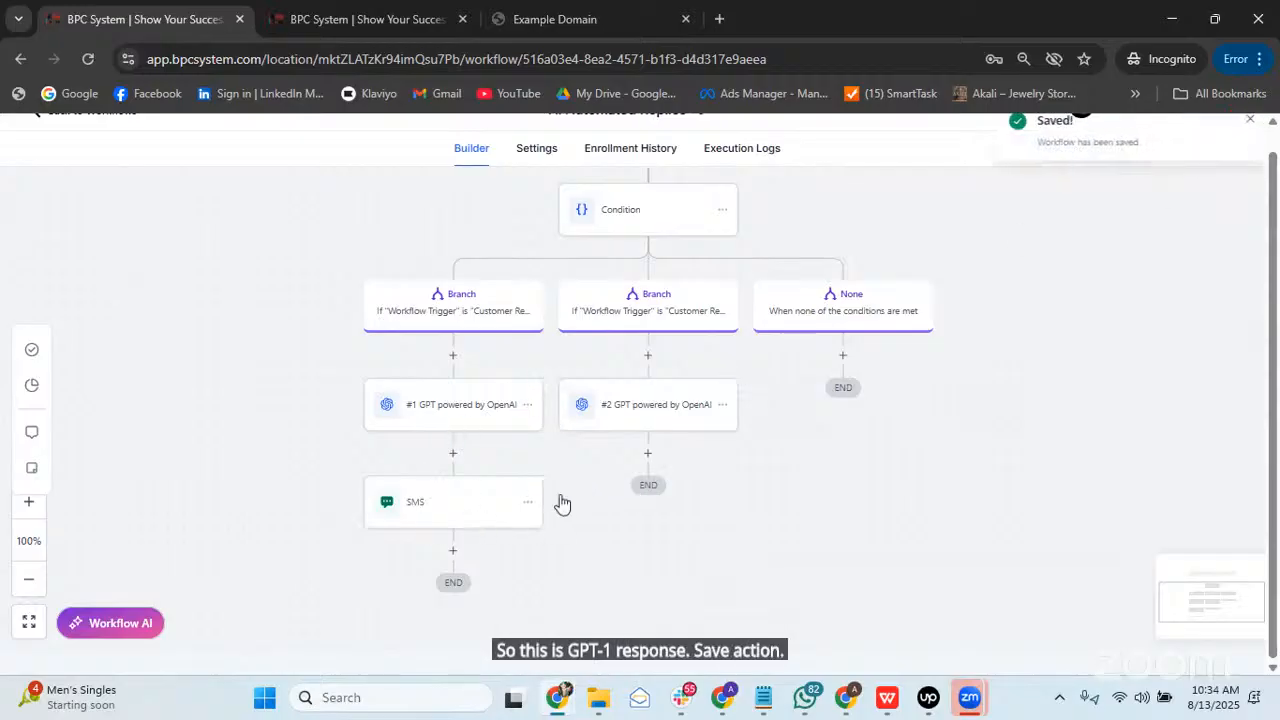
Step: Add a Send Email action below the second branch's GPT action
click(646, 455)
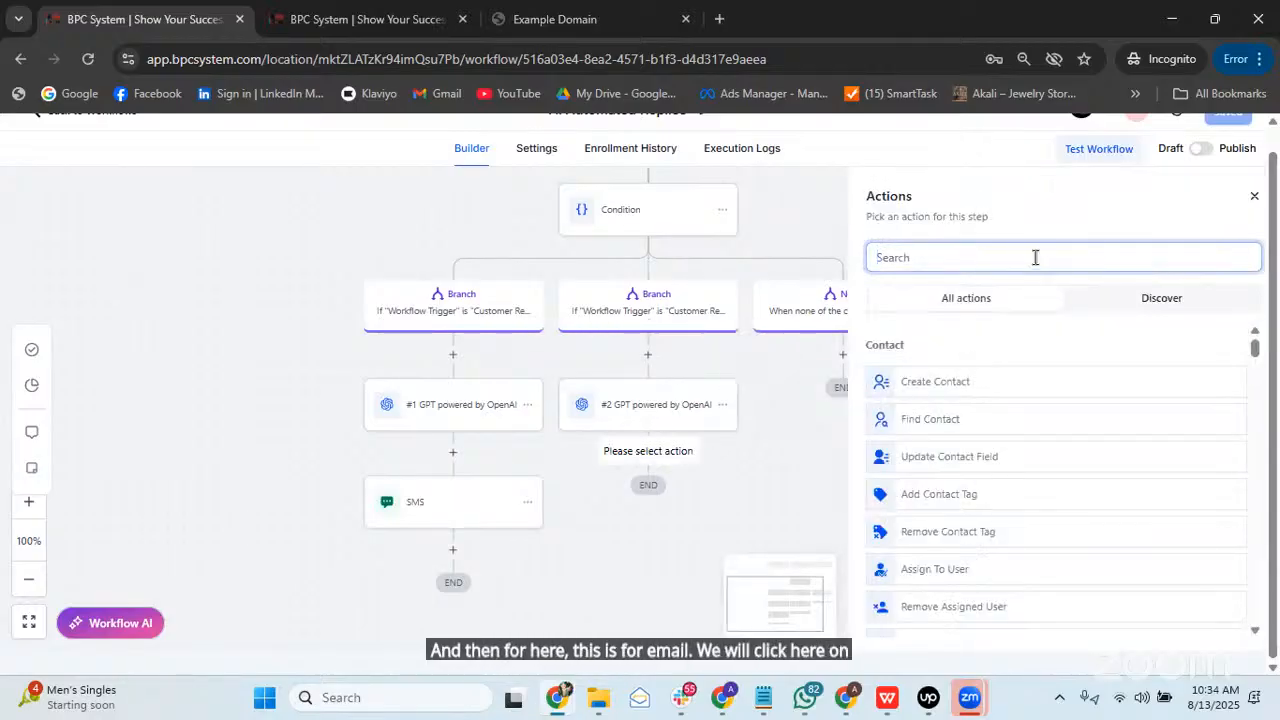
text(send)
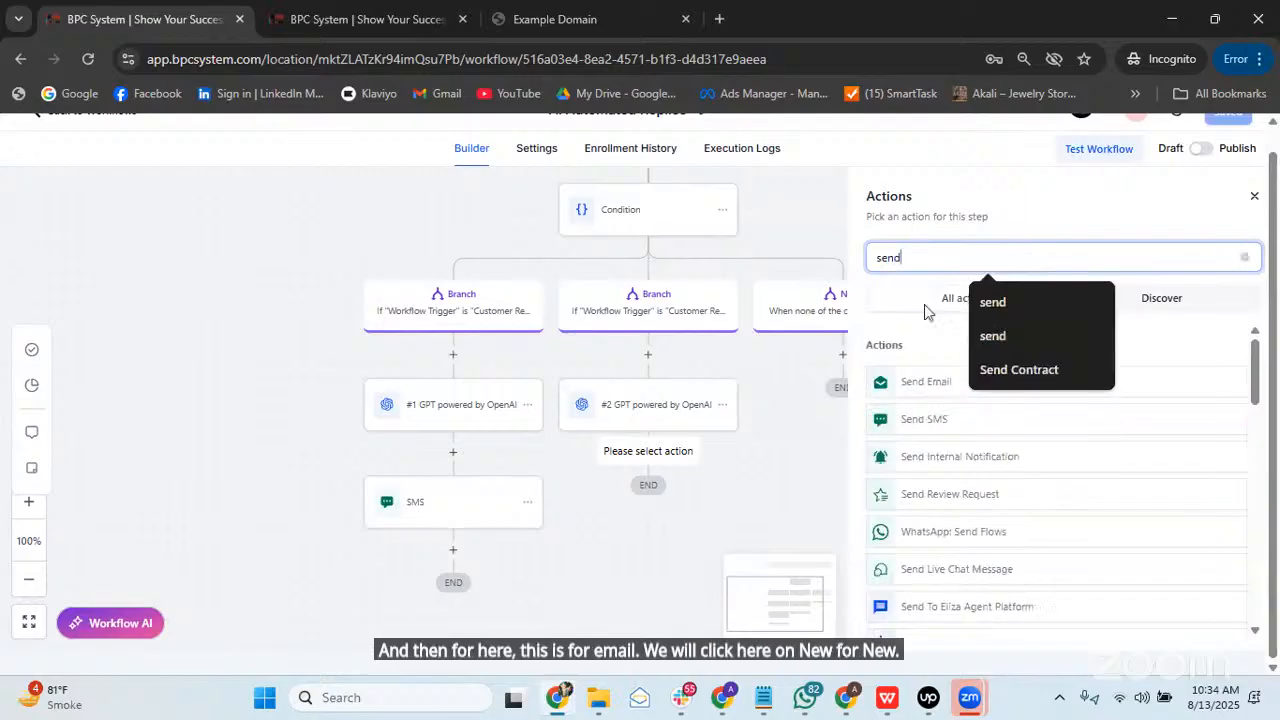
click(900, 390)
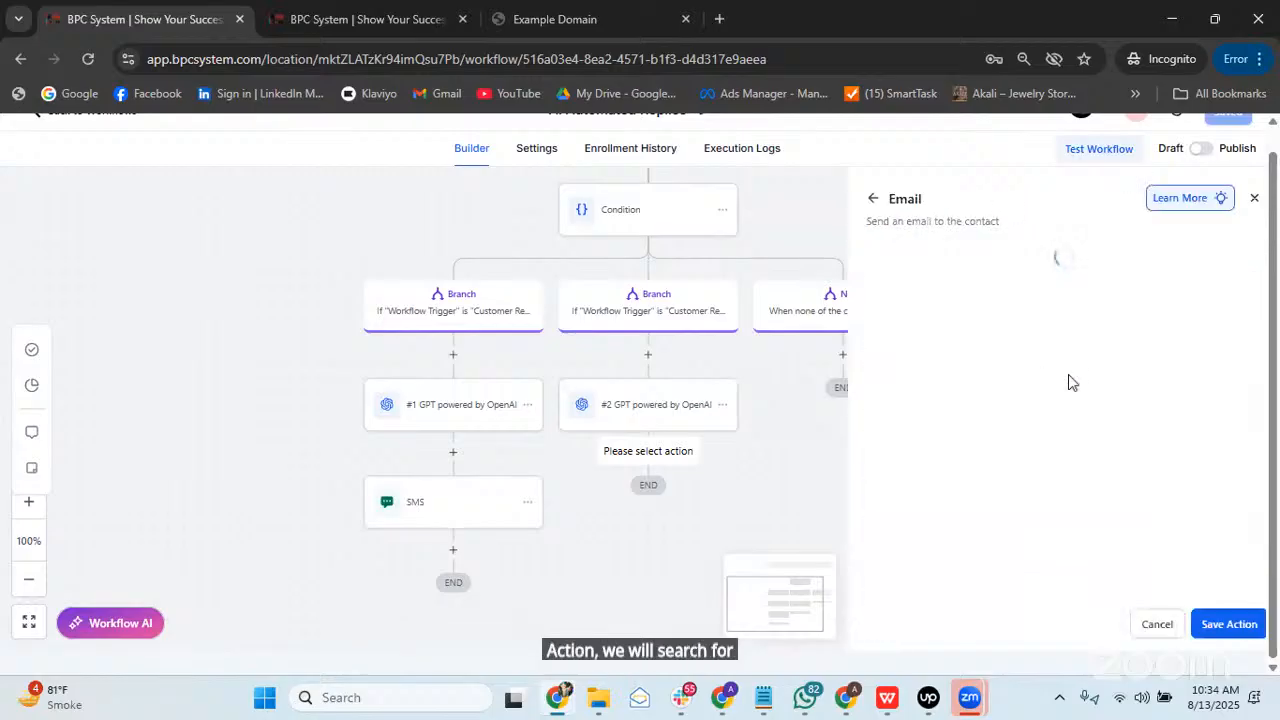
Step: Set the email action's subject to "Thank you for your email!"
scroll(977, 357, down, 2)
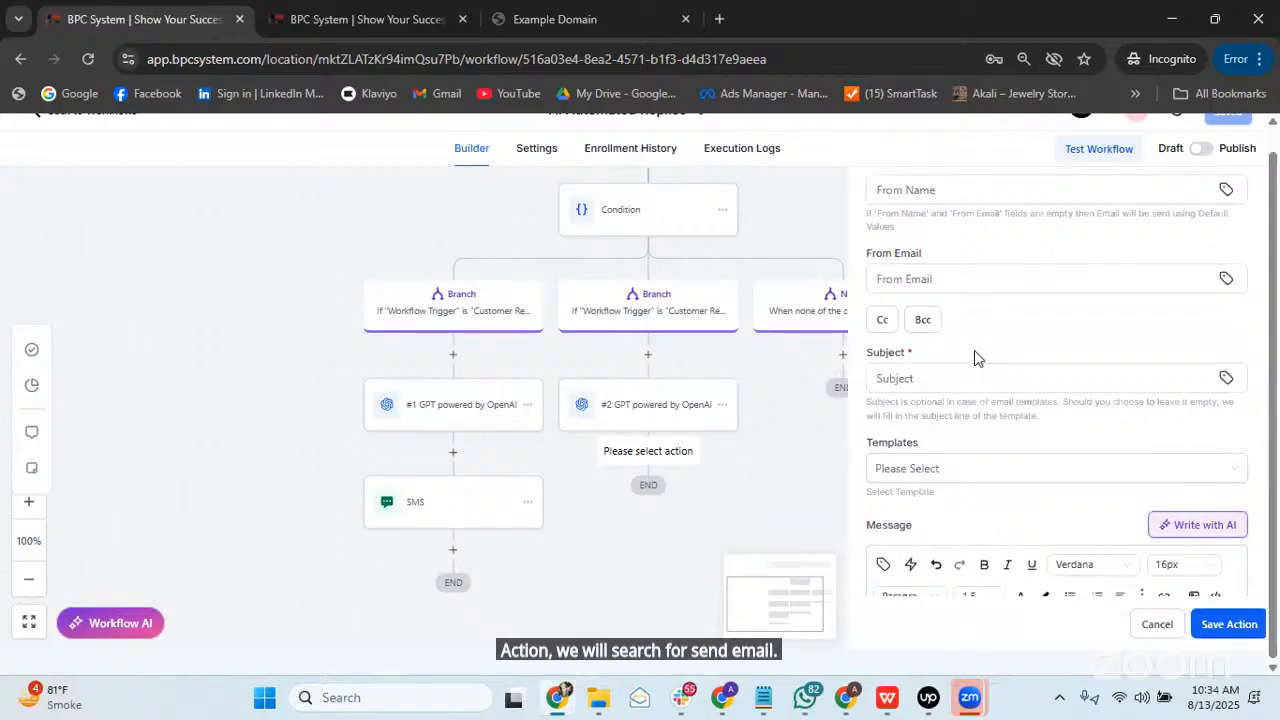
click(985, 375)
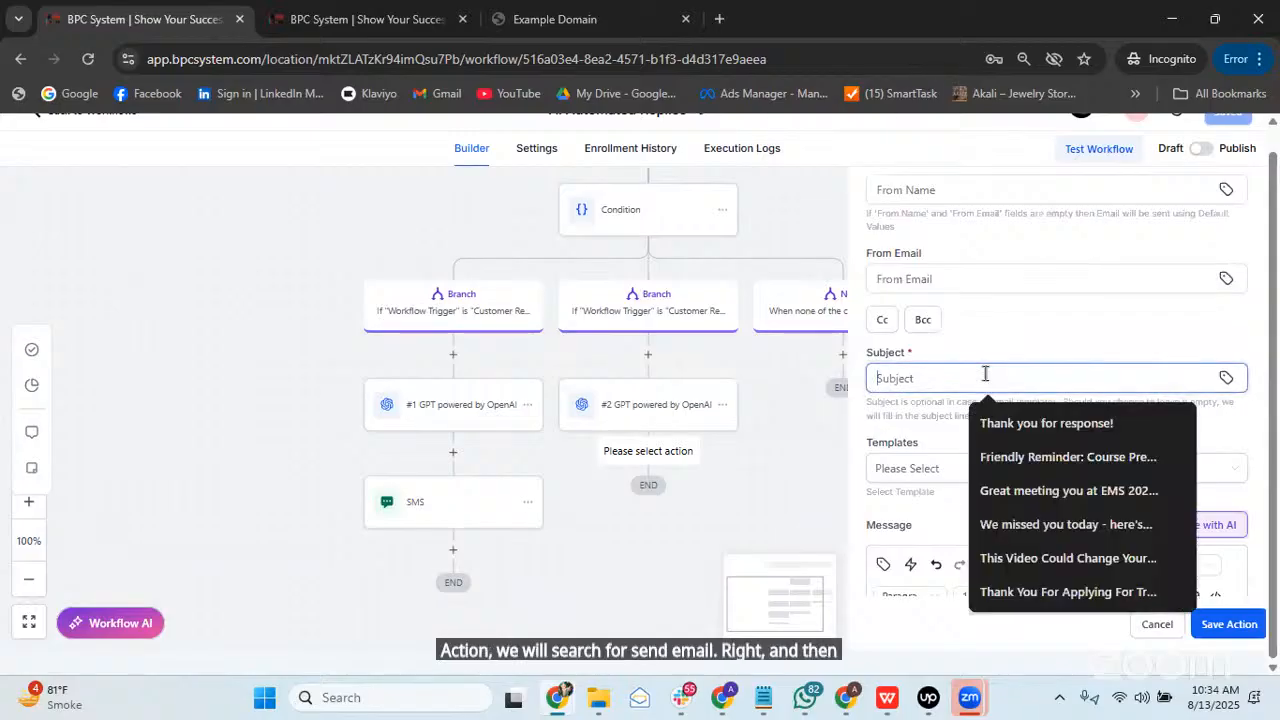
click(1040, 424)
click(1040, 424)
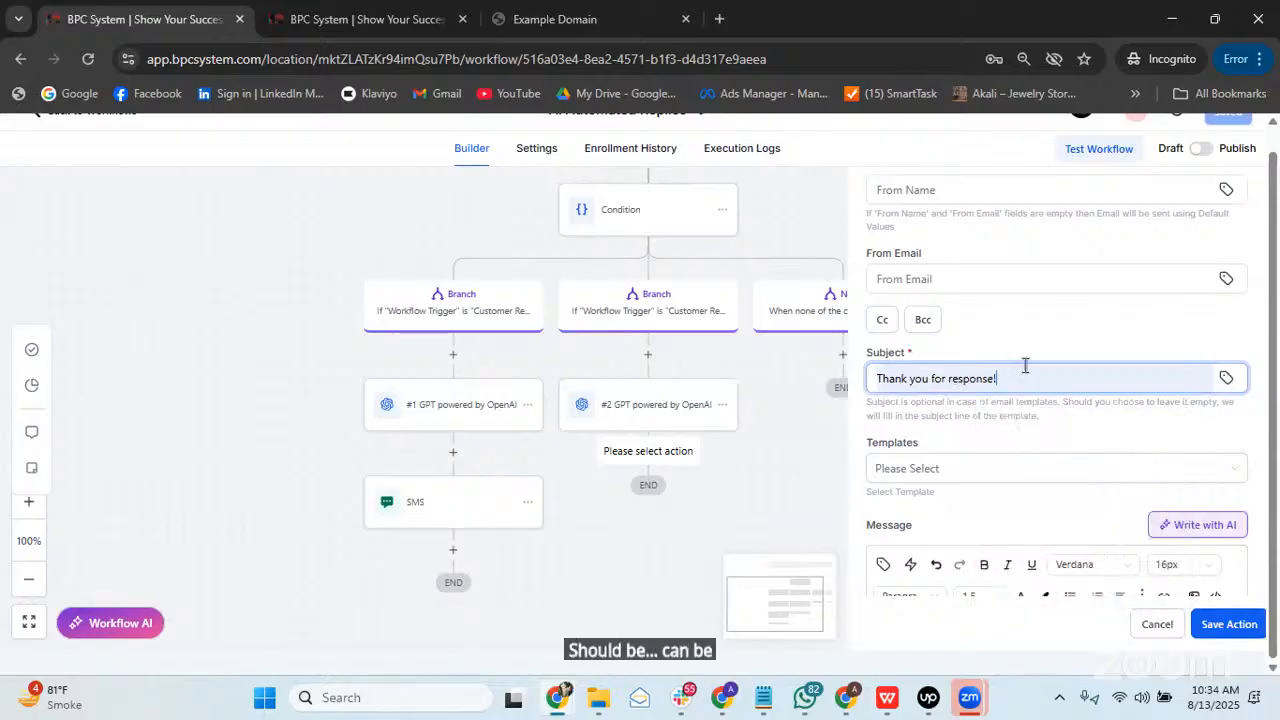
drag(1022, 379, 948, 378)
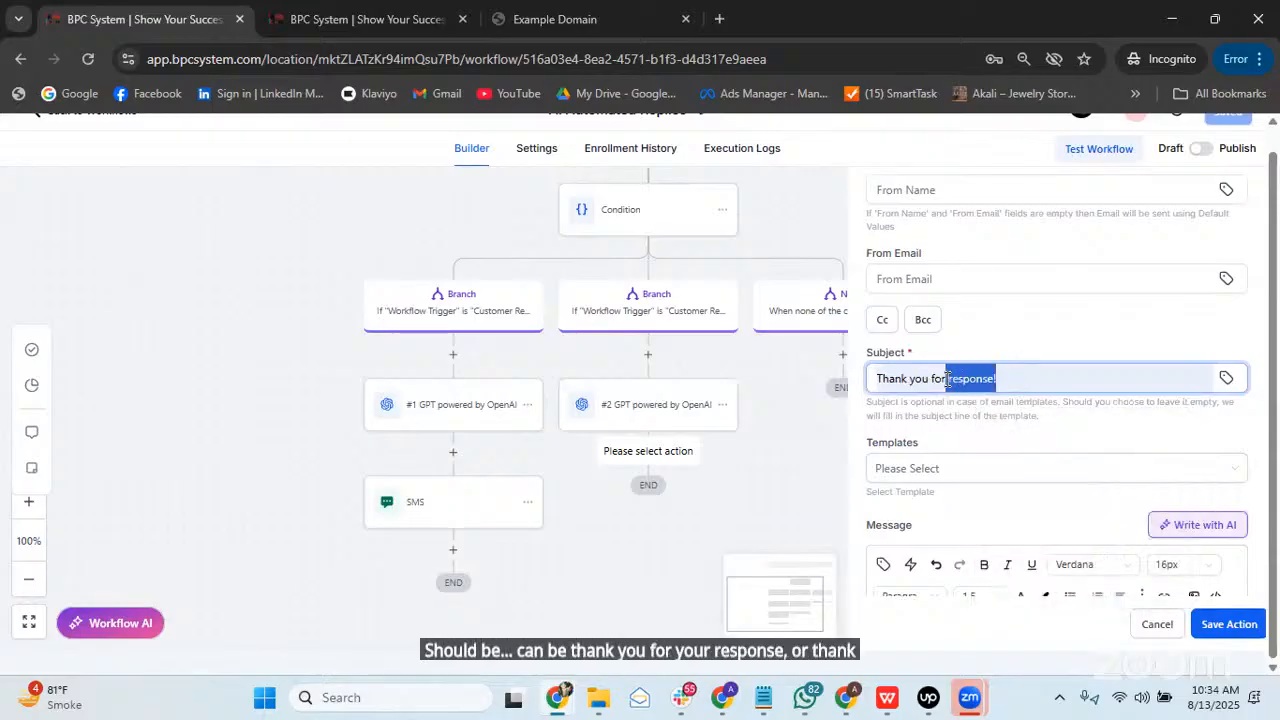
text(your)
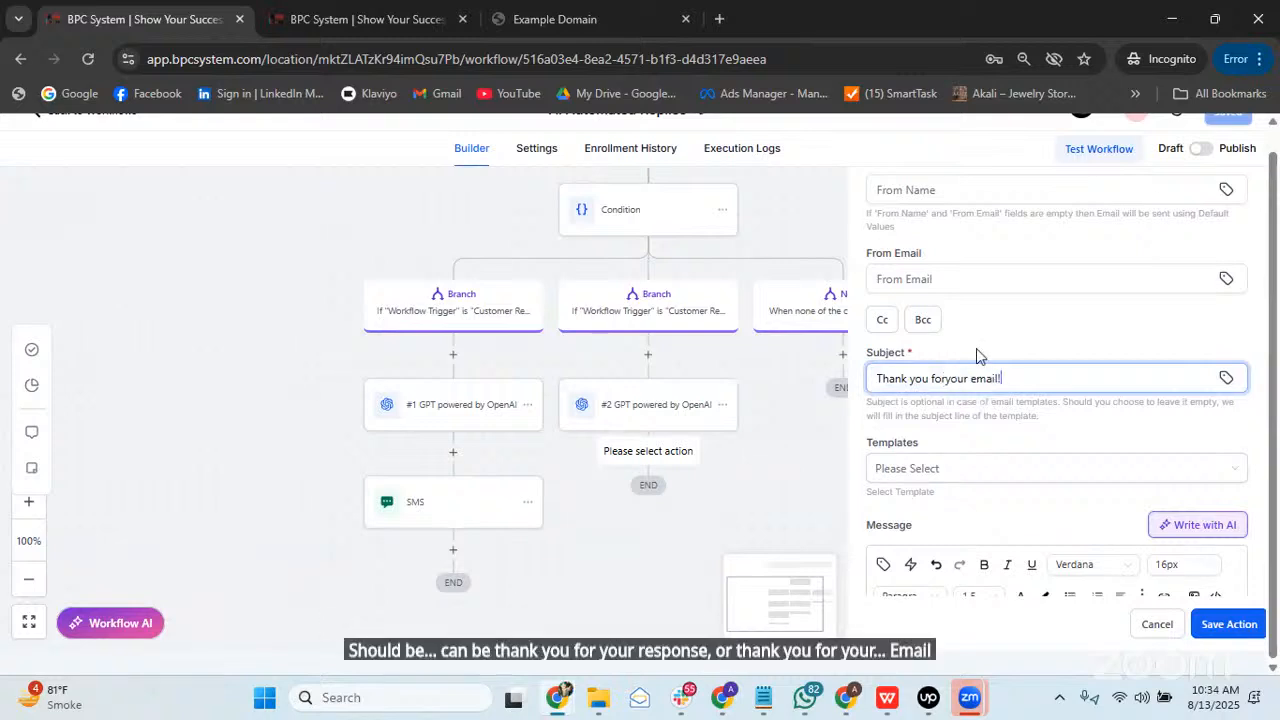
scroll(1002, 334, down, 1)
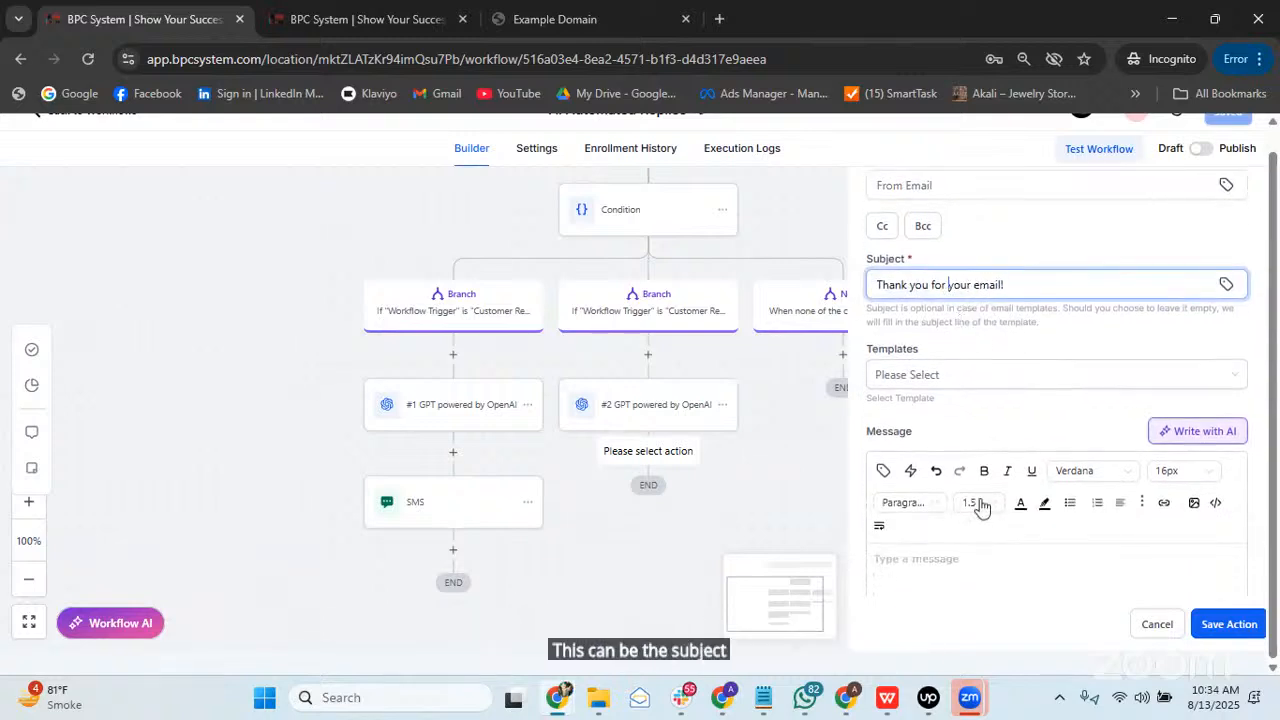
Step: Insert the #2 GPT powered by OpenAI Response custom value as the email's message
click(981, 562)
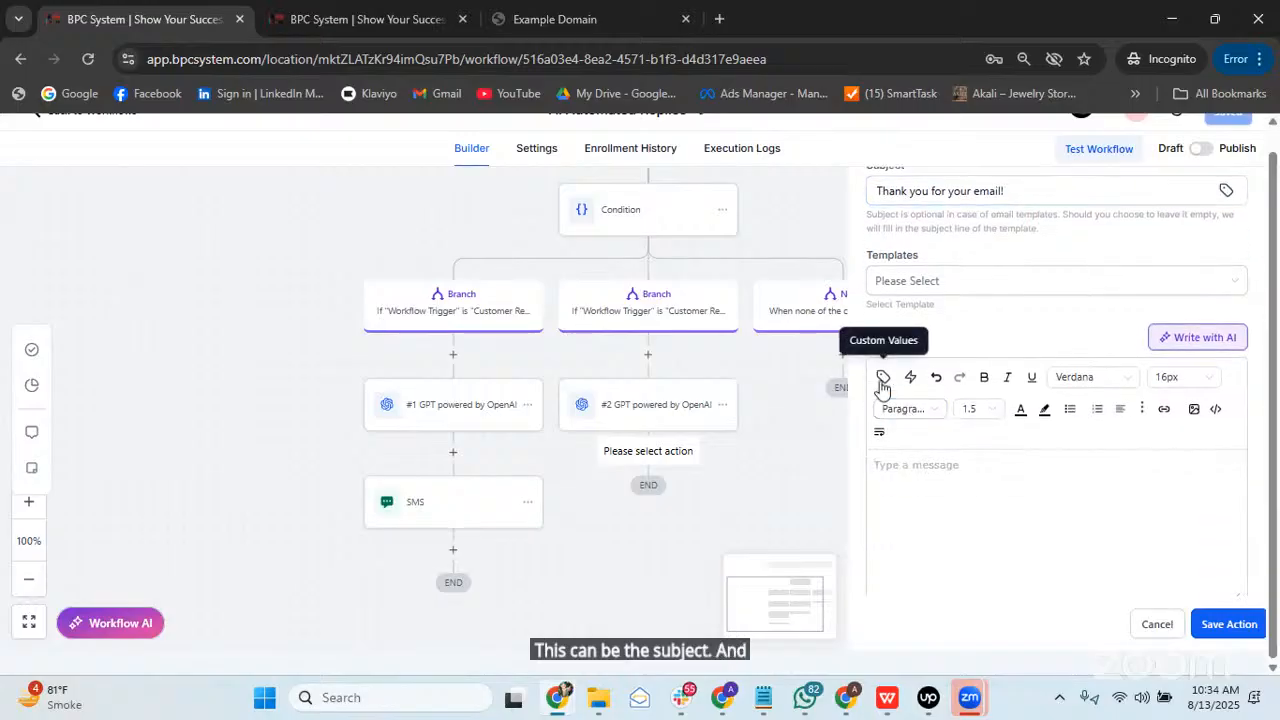
click(882, 378)
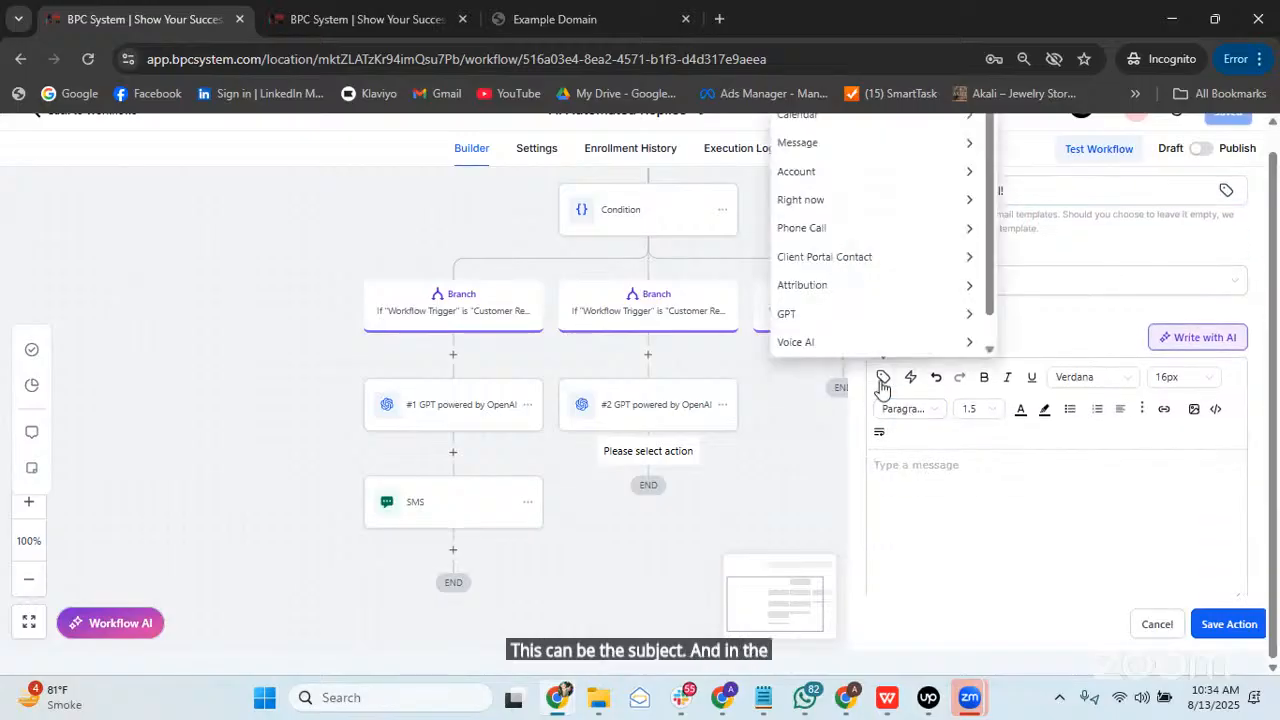
click(816, 316)
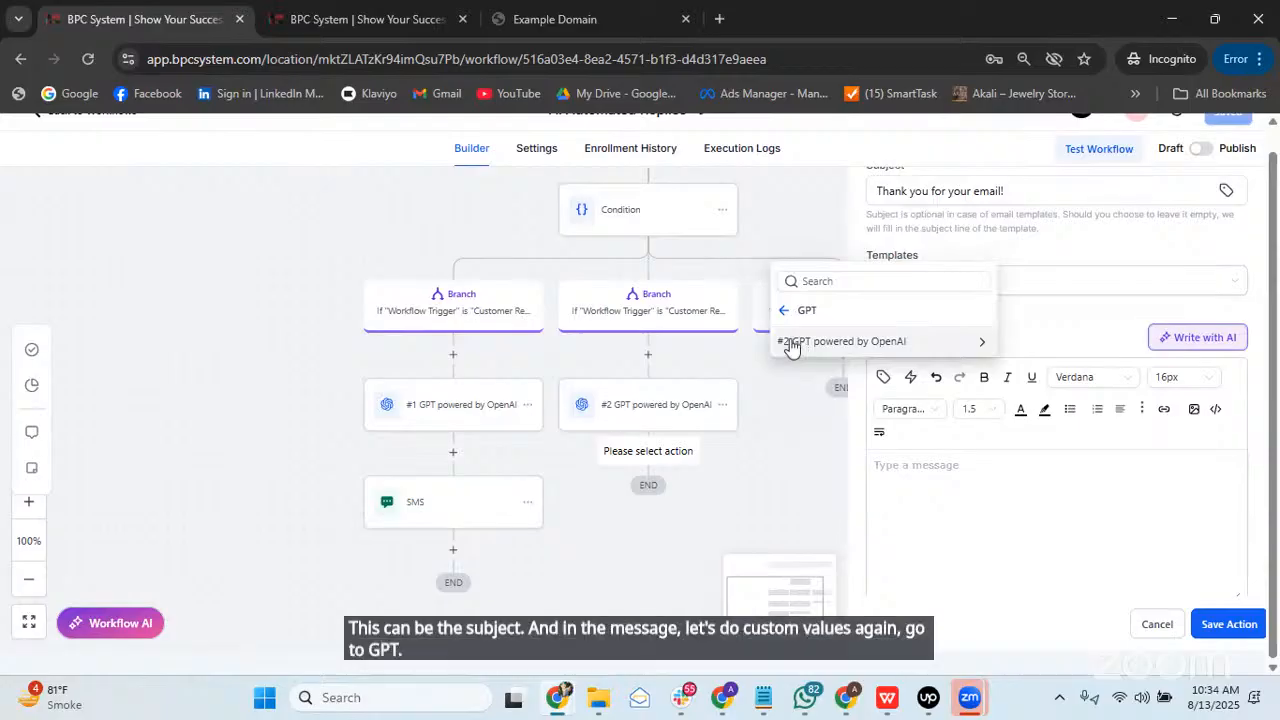
click(851, 343)
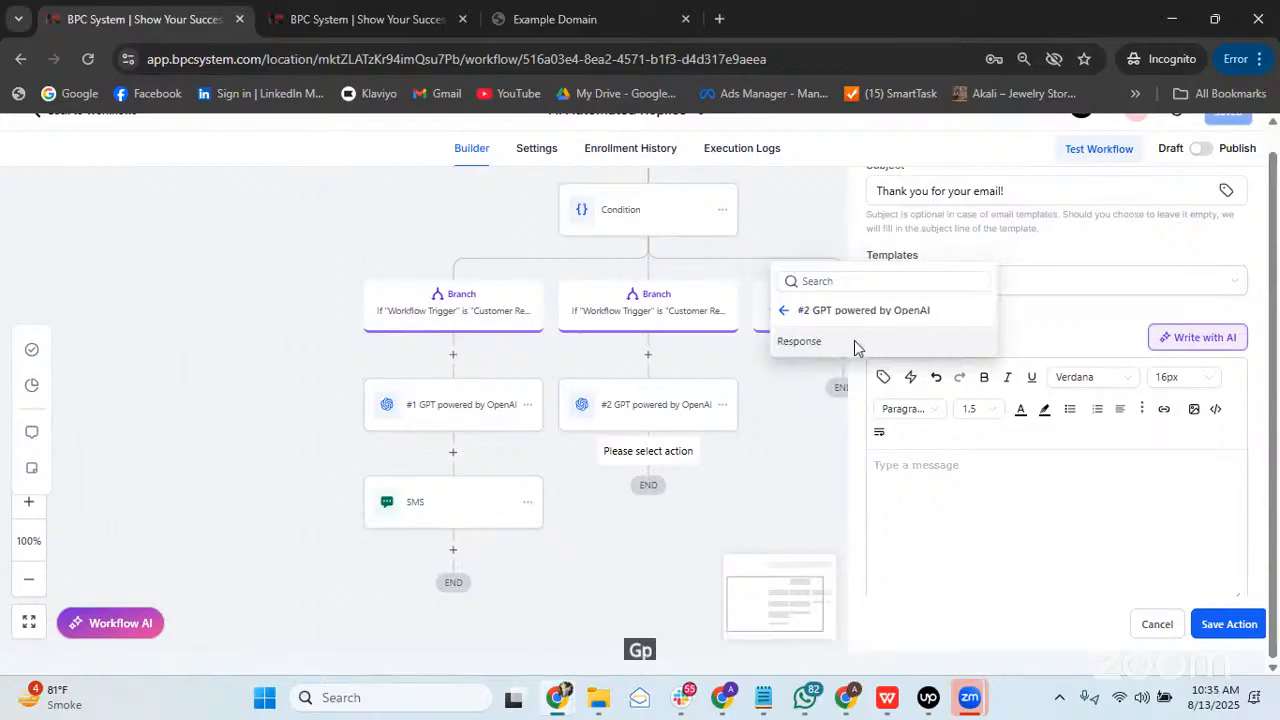
click(799, 341)
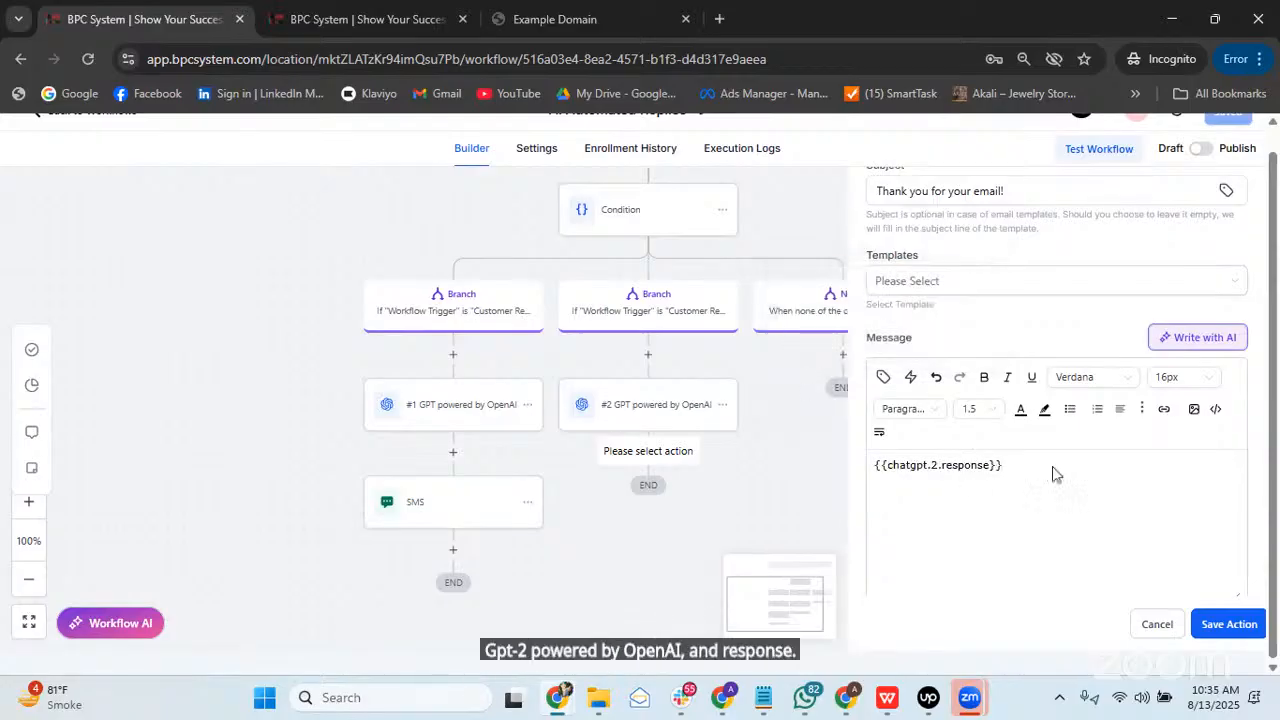
Step: Save the email action, switch the workflow from Draft to Publish and save the workflow
click(1230, 625)
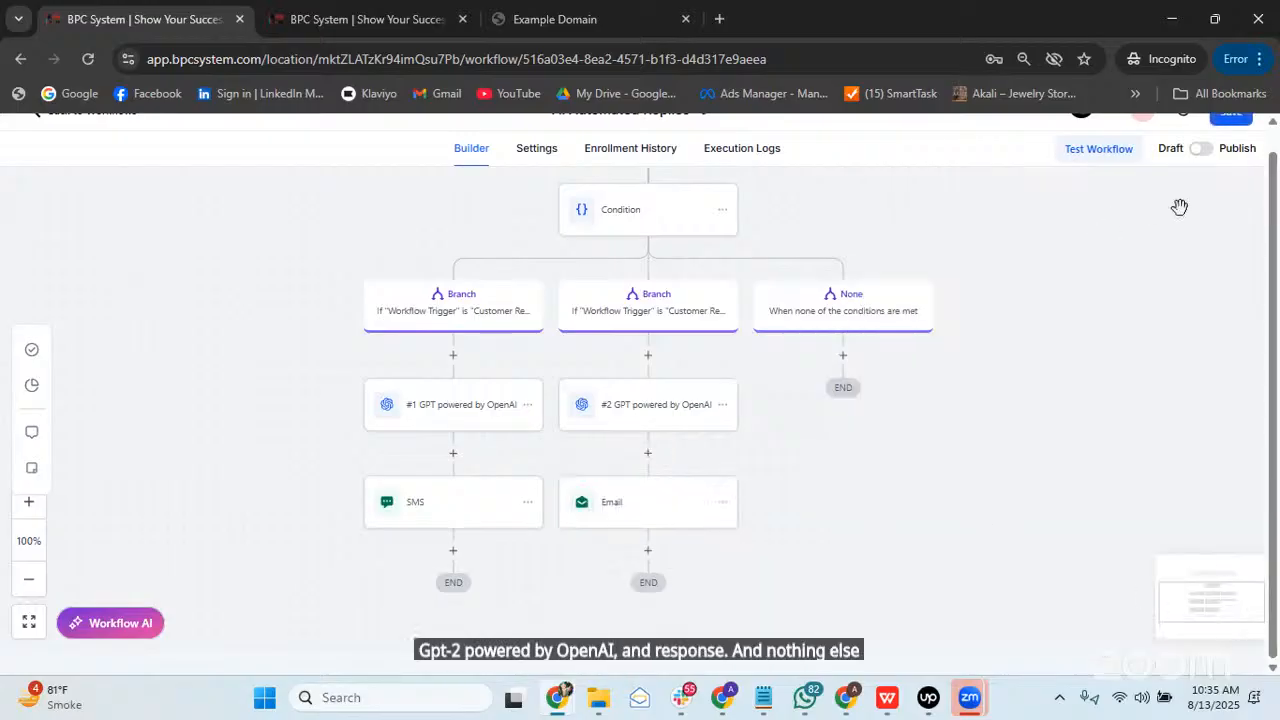
drag(1178, 208, 1178, 271)
click(1203, 149)
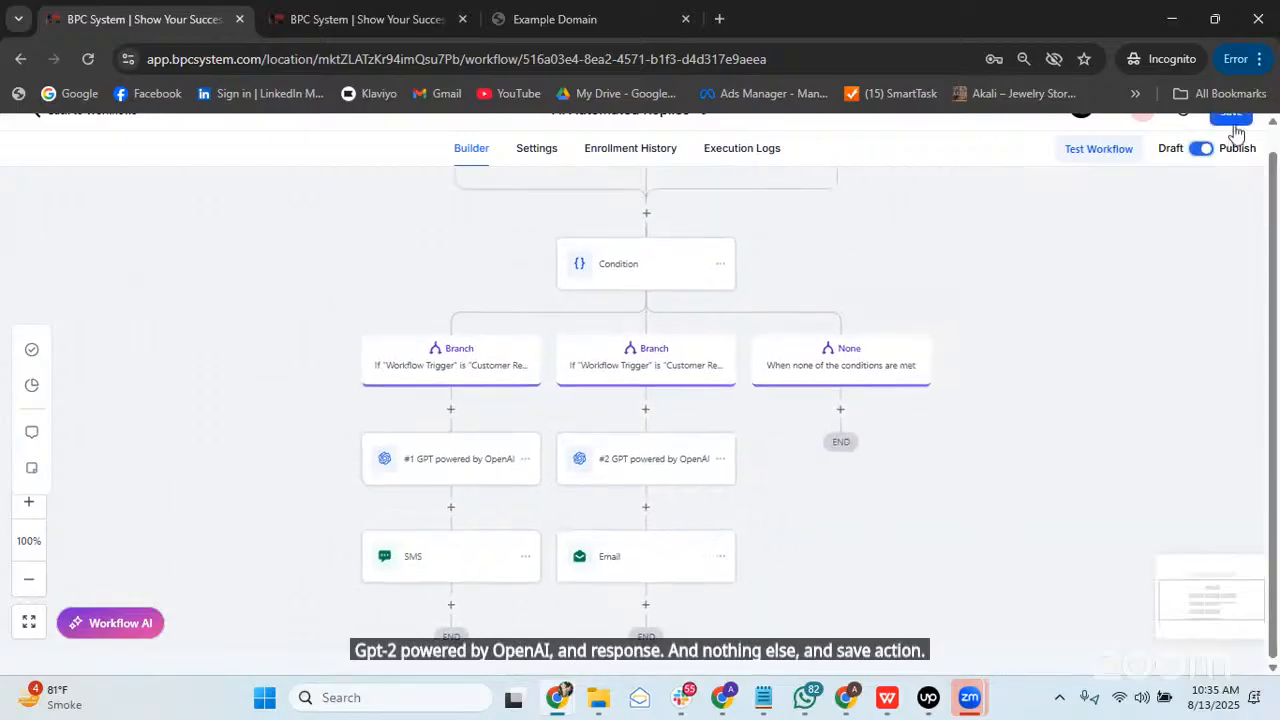
click(1232, 118)
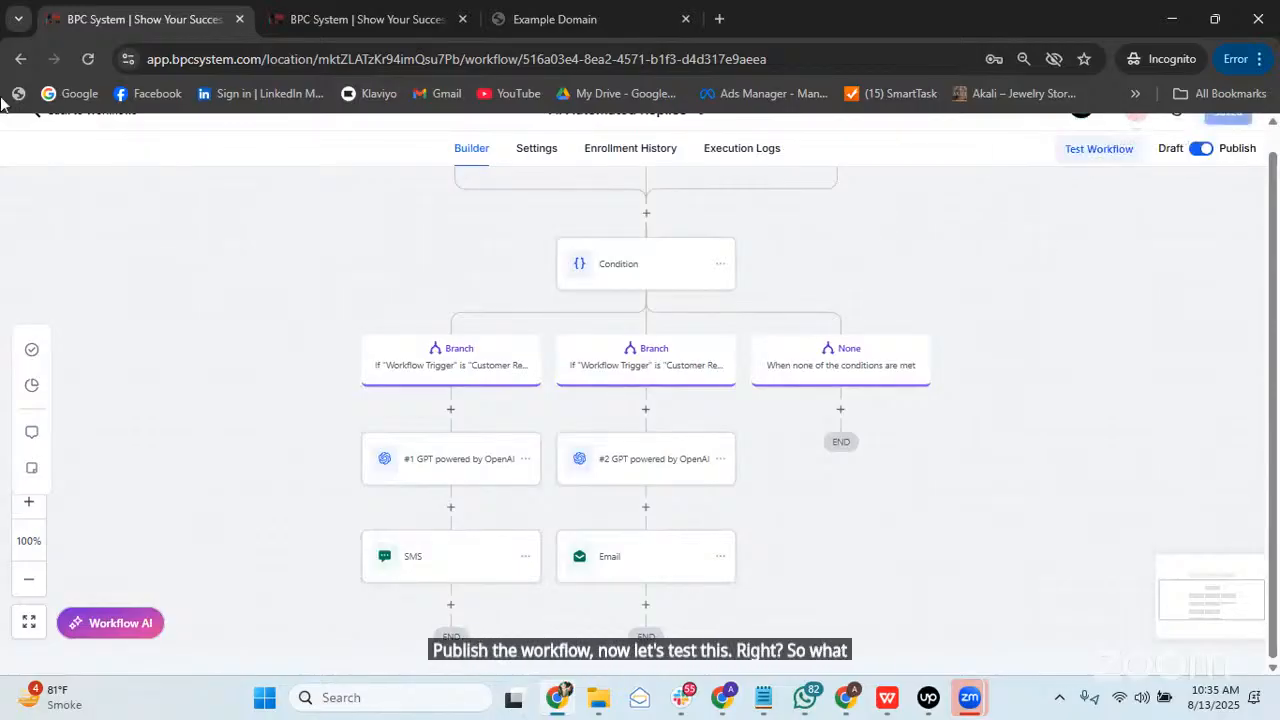
Step: Leave the workflow builder and open the Test 1 contact's record from the contacts list
scroll(680, 254, up, 5)
scroll(120, 146, up, 1)
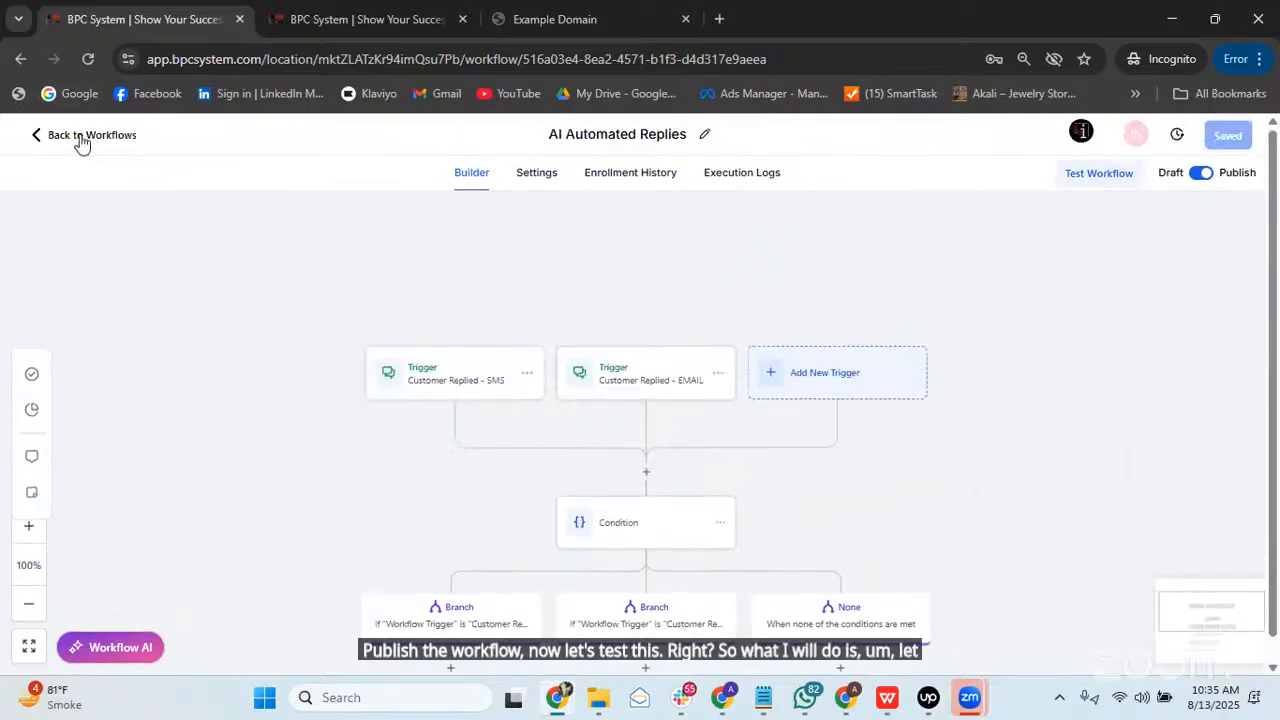
scroll(654, 290, down, 2)
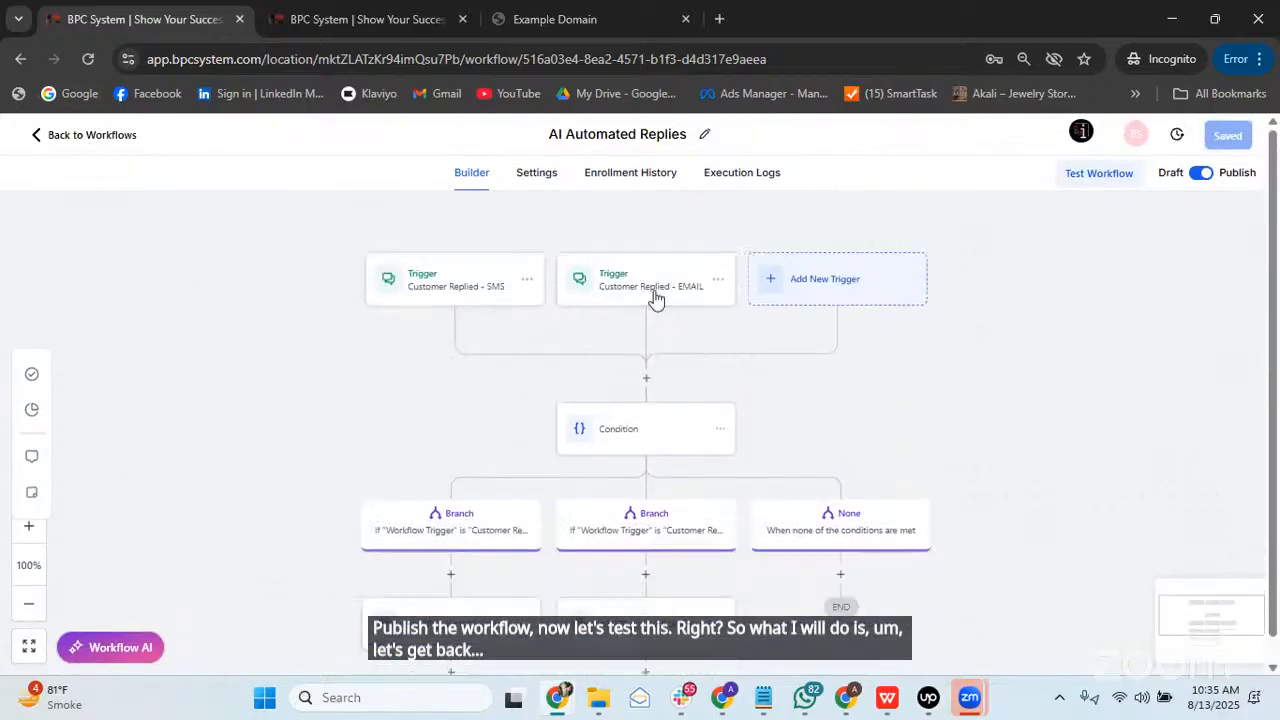
scroll(608, 337, down, 1)
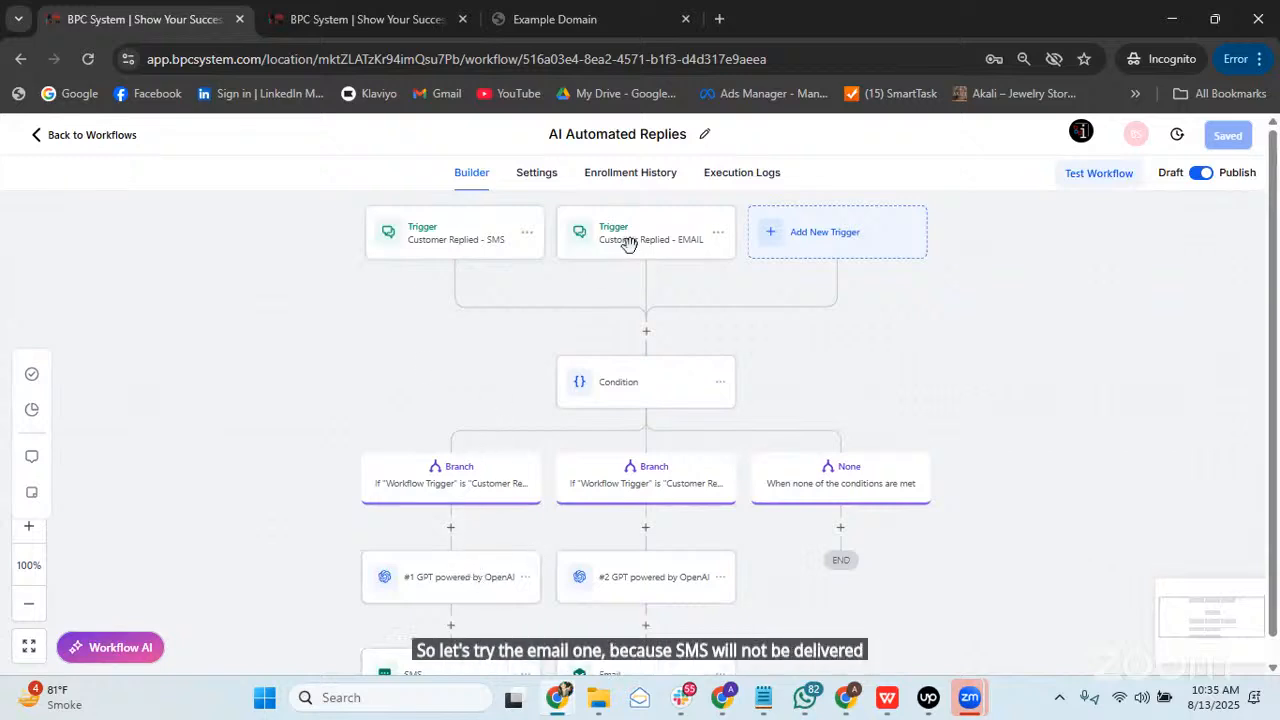
scroll(685, 290, down, 2)
scroll(671, 297, up, 4)
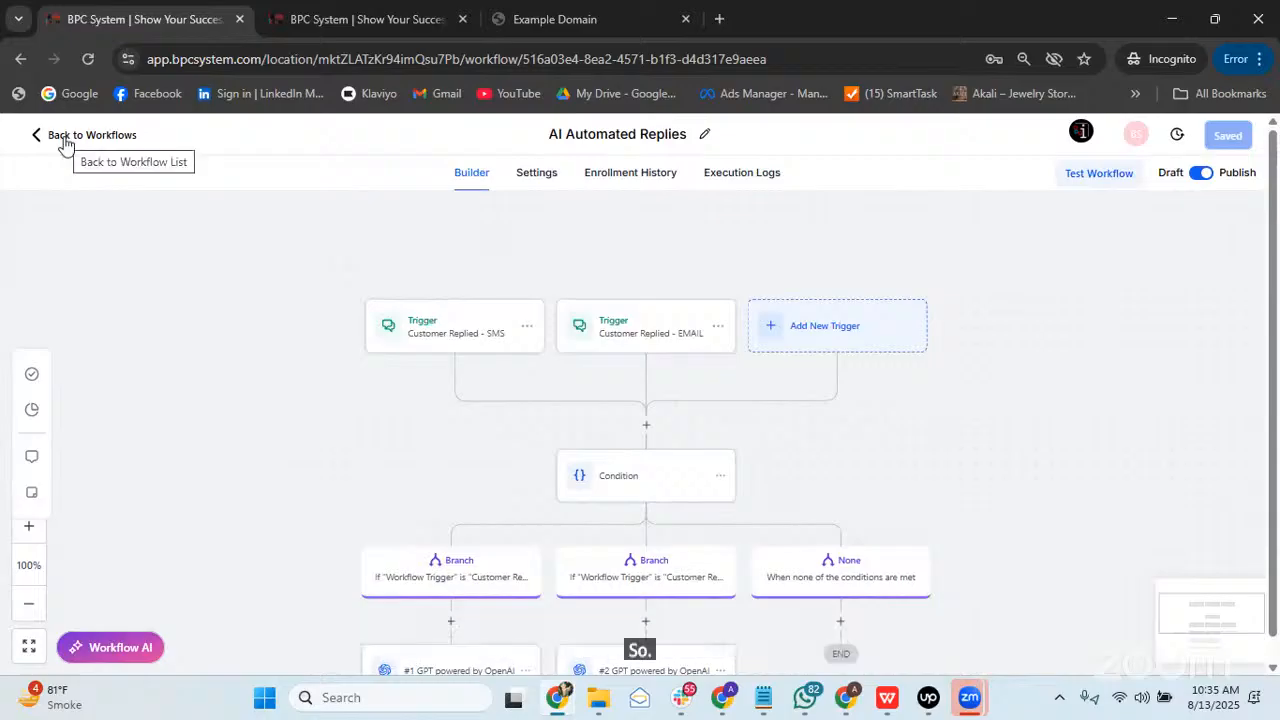
click(63, 140)
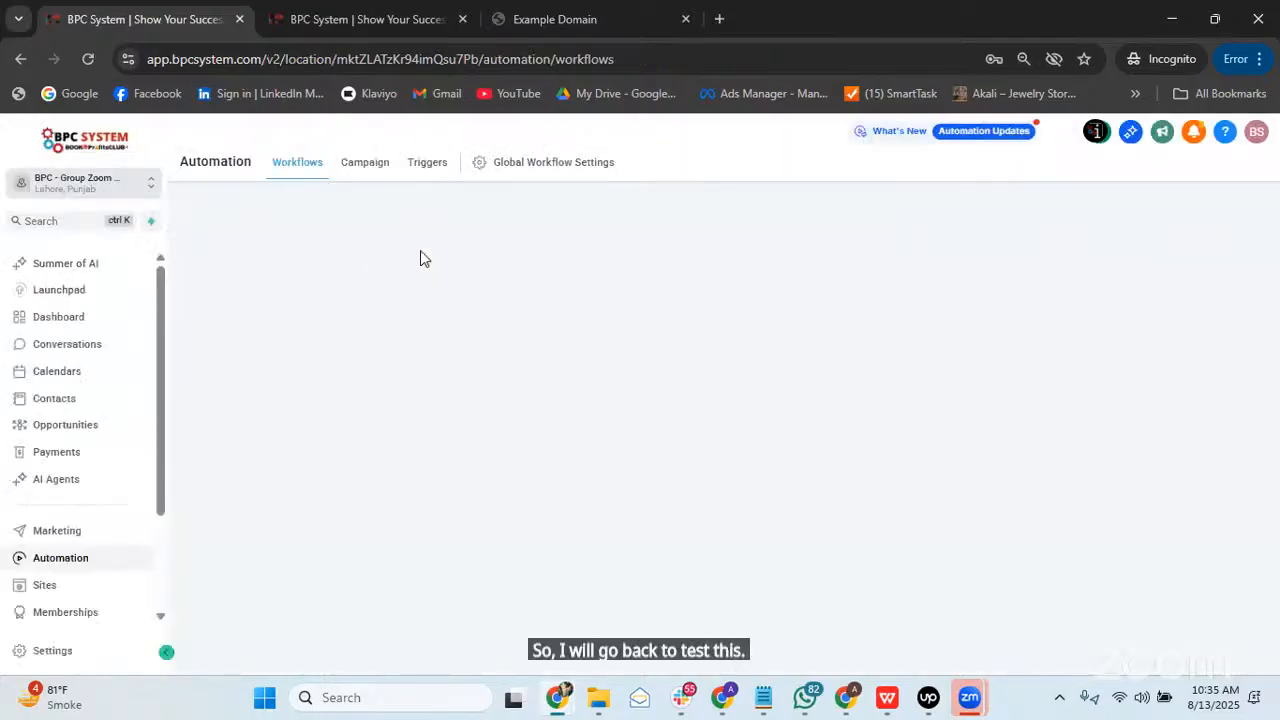
click(57, 400)
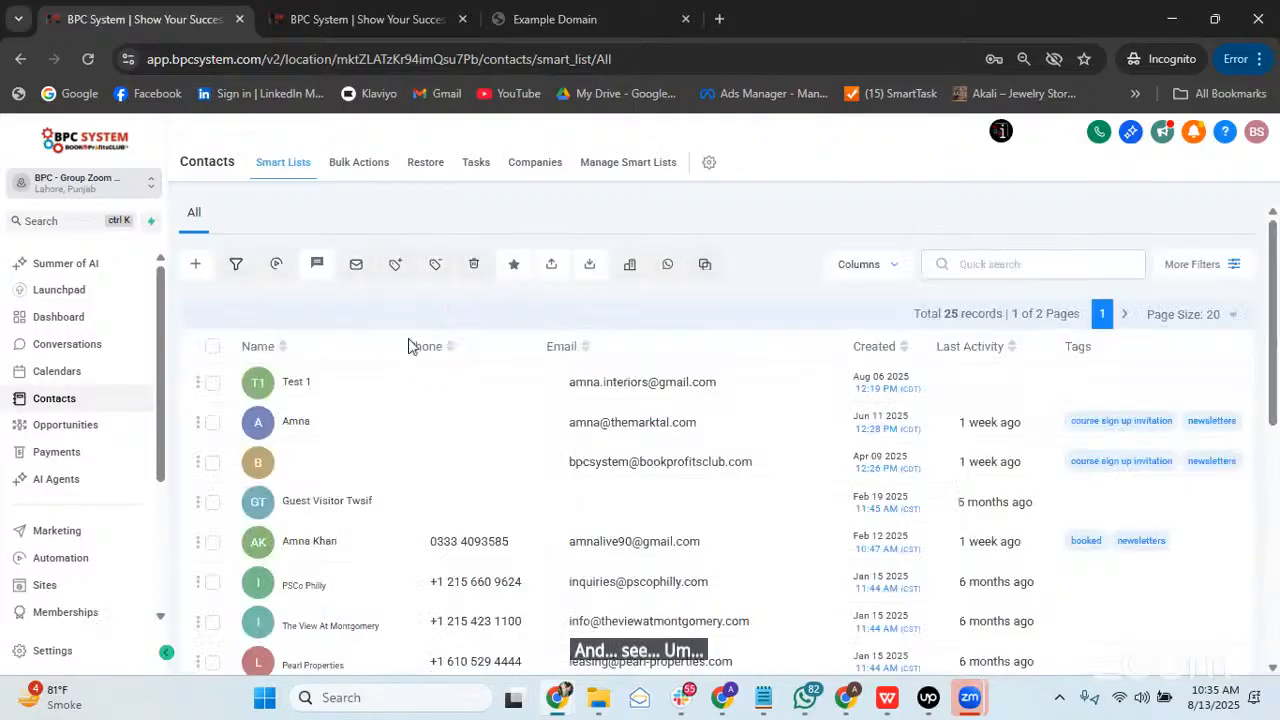
click(299, 384)
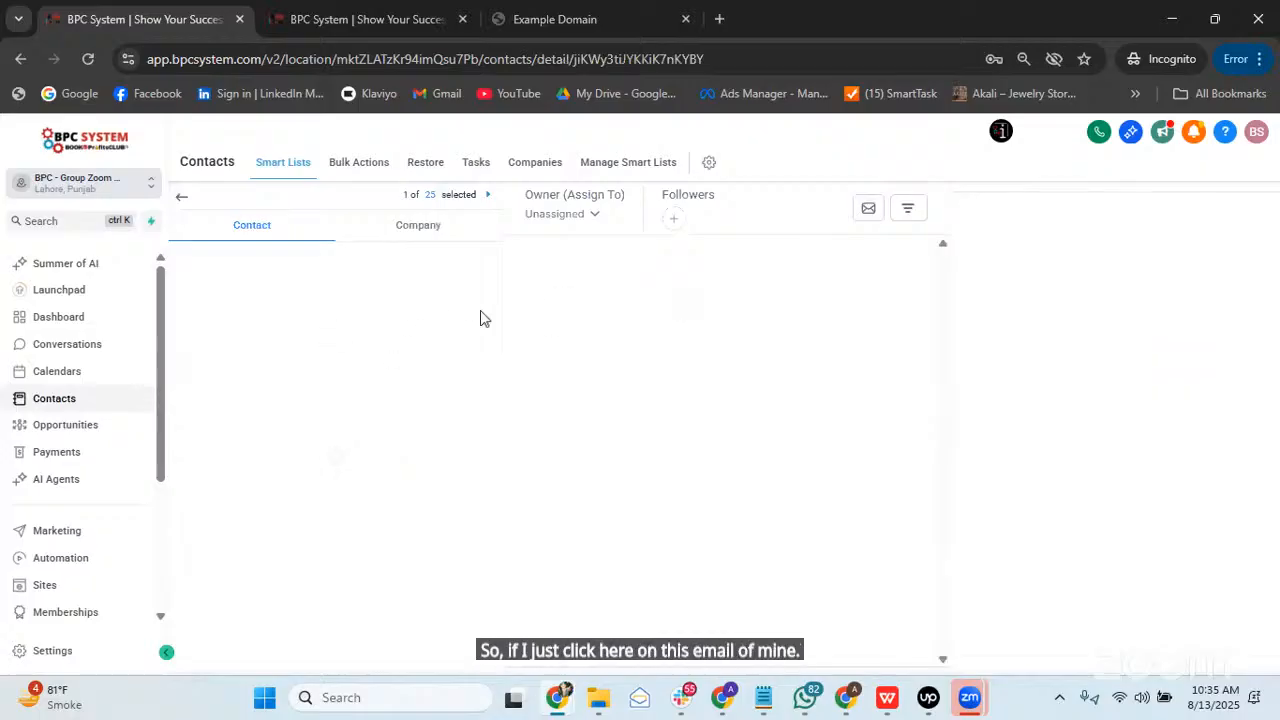
scroll(530, 464, down, 3)
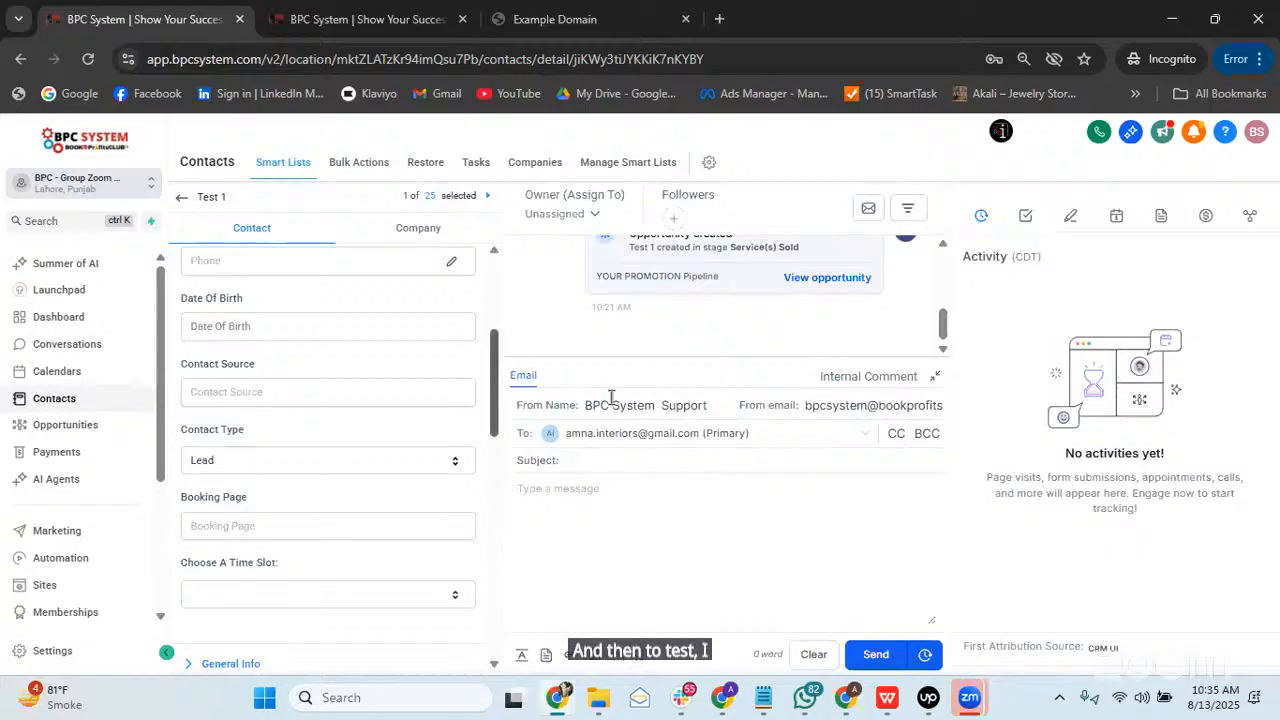
Step: Send the Test 1 contact an email with the subject "test" and the message "test"
triple_click(831, 407)
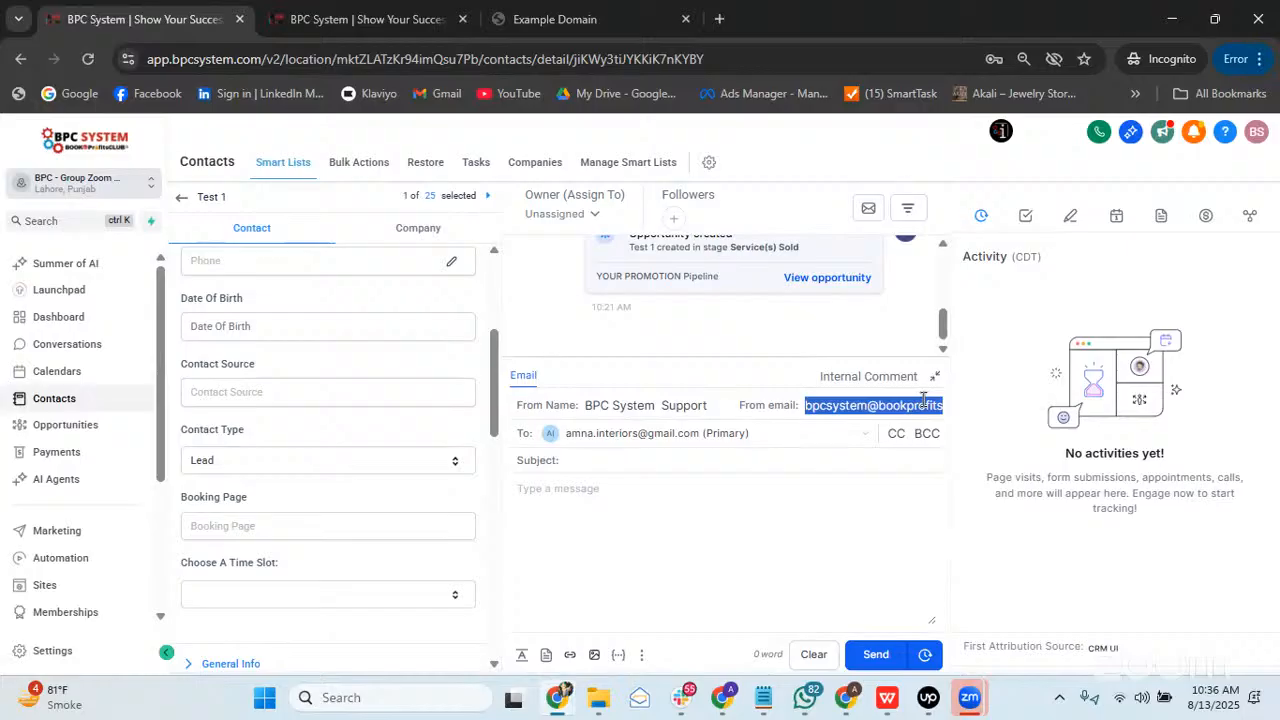
click(585, 460)
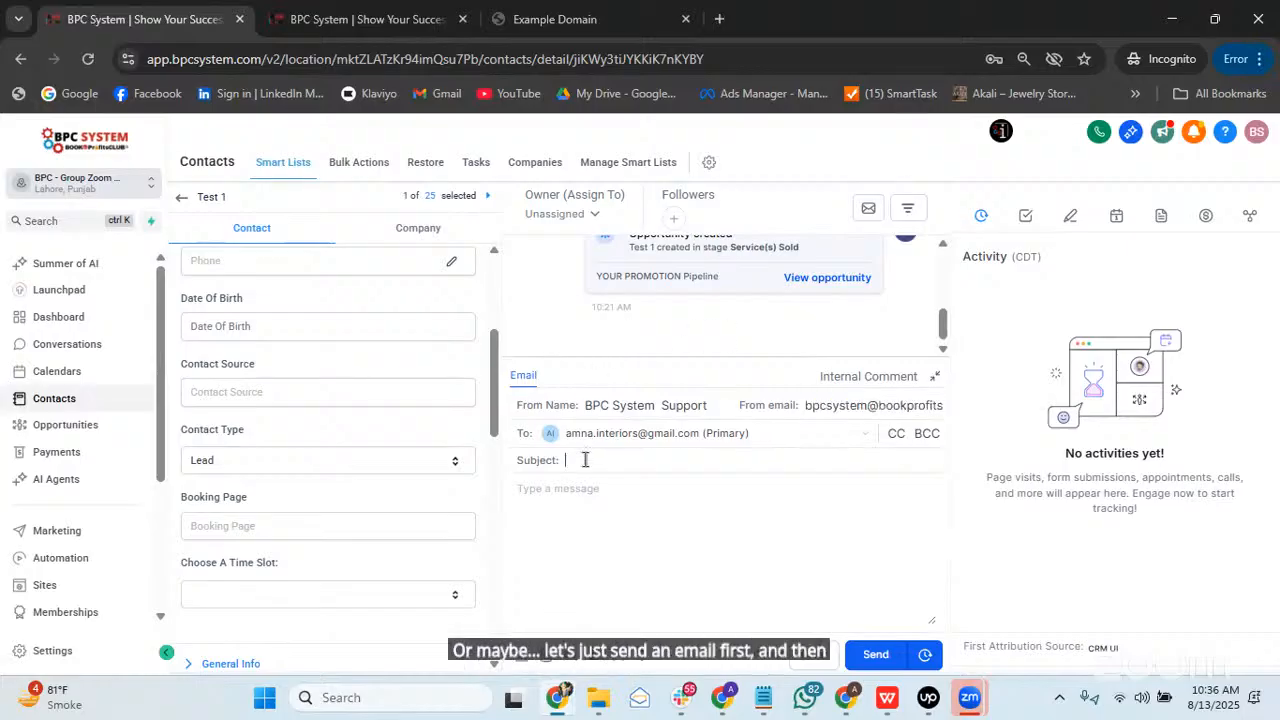
text(test)
click(575, 505)
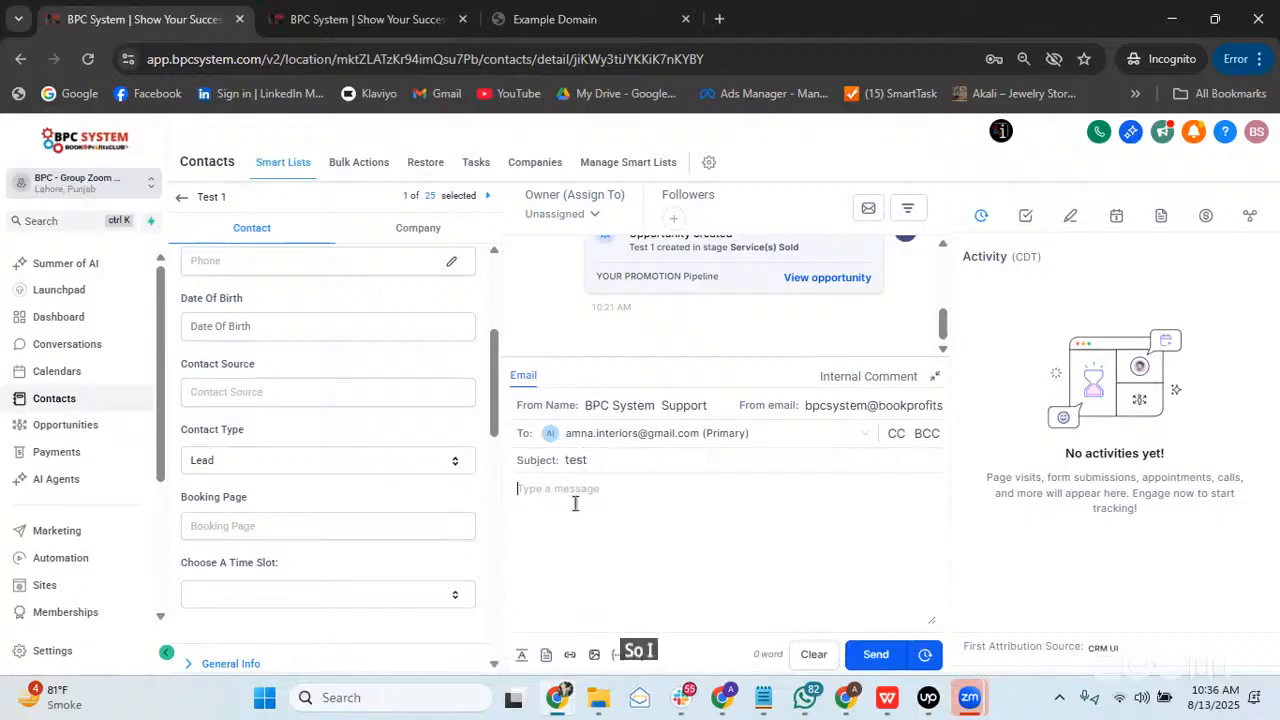
text(test)
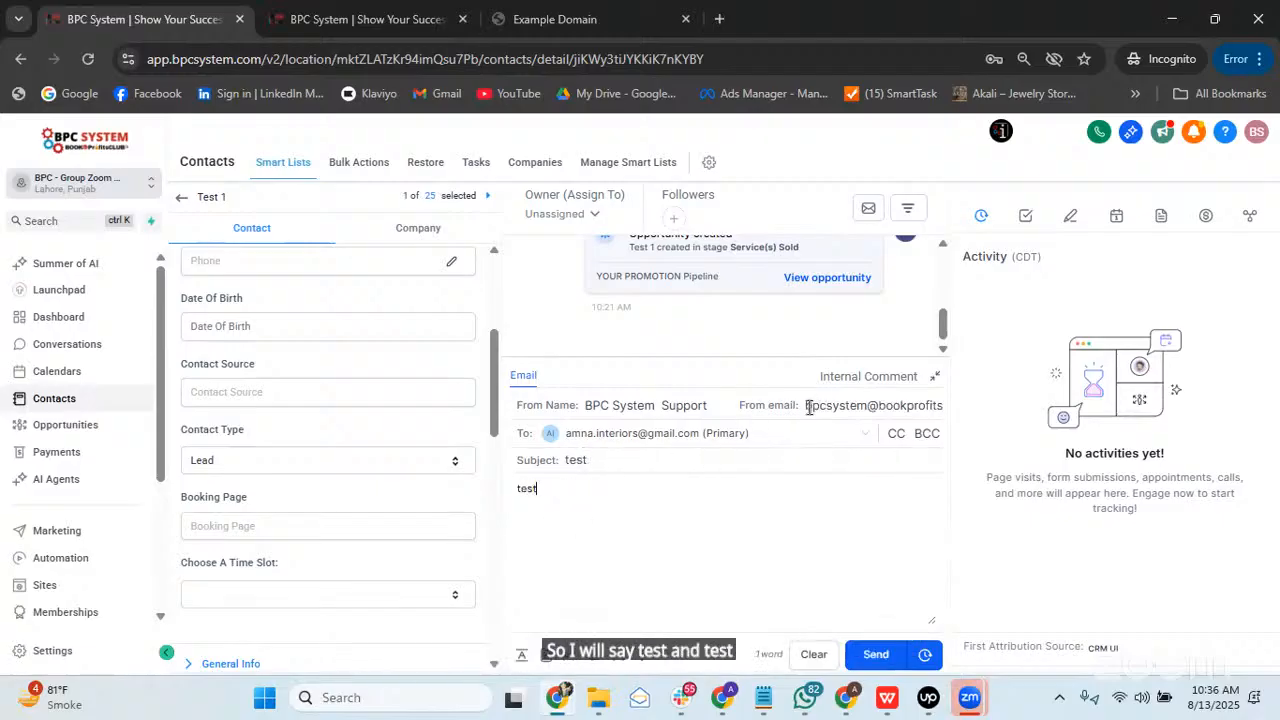
drag(808, 404, 940, 405)
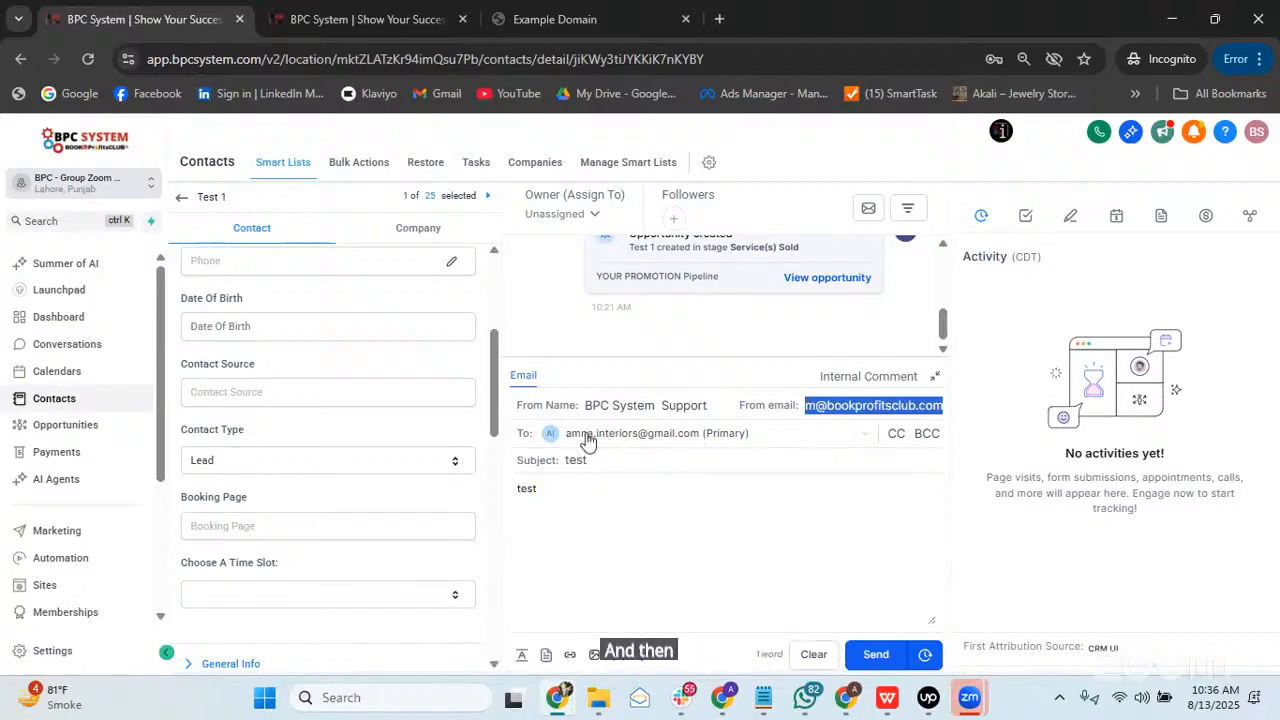
click(866, 657)
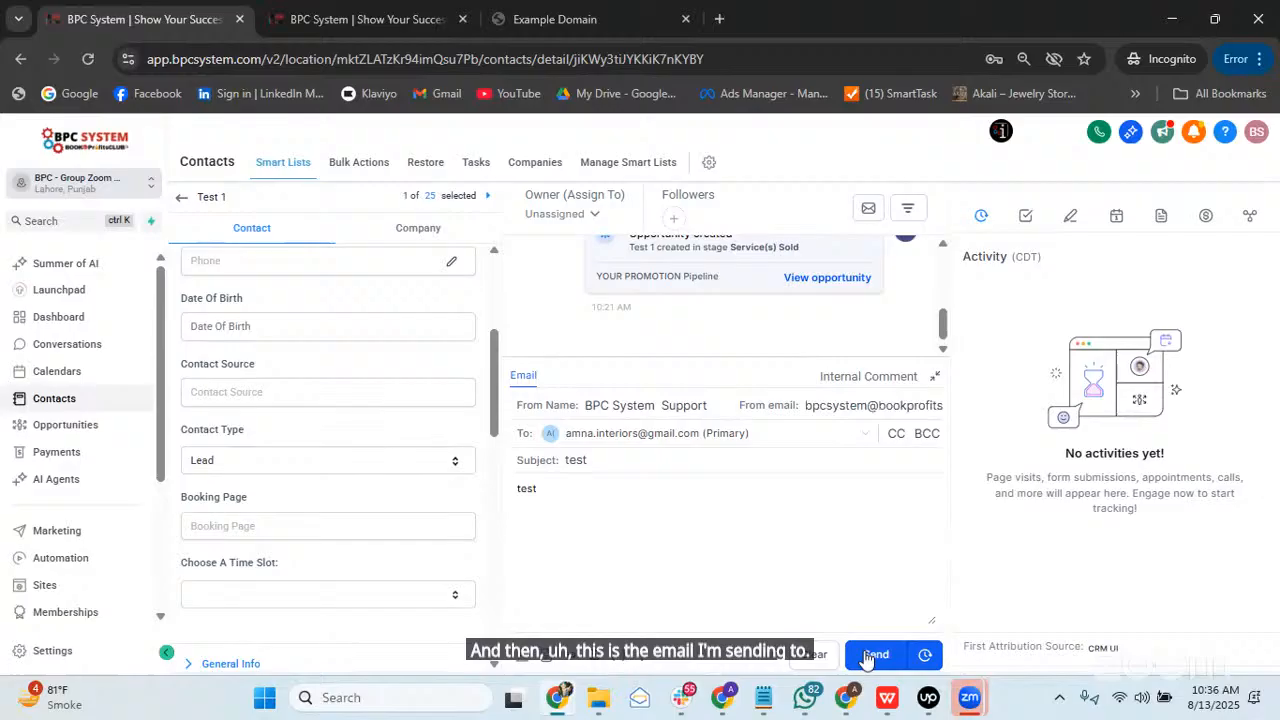
click(849, 517)
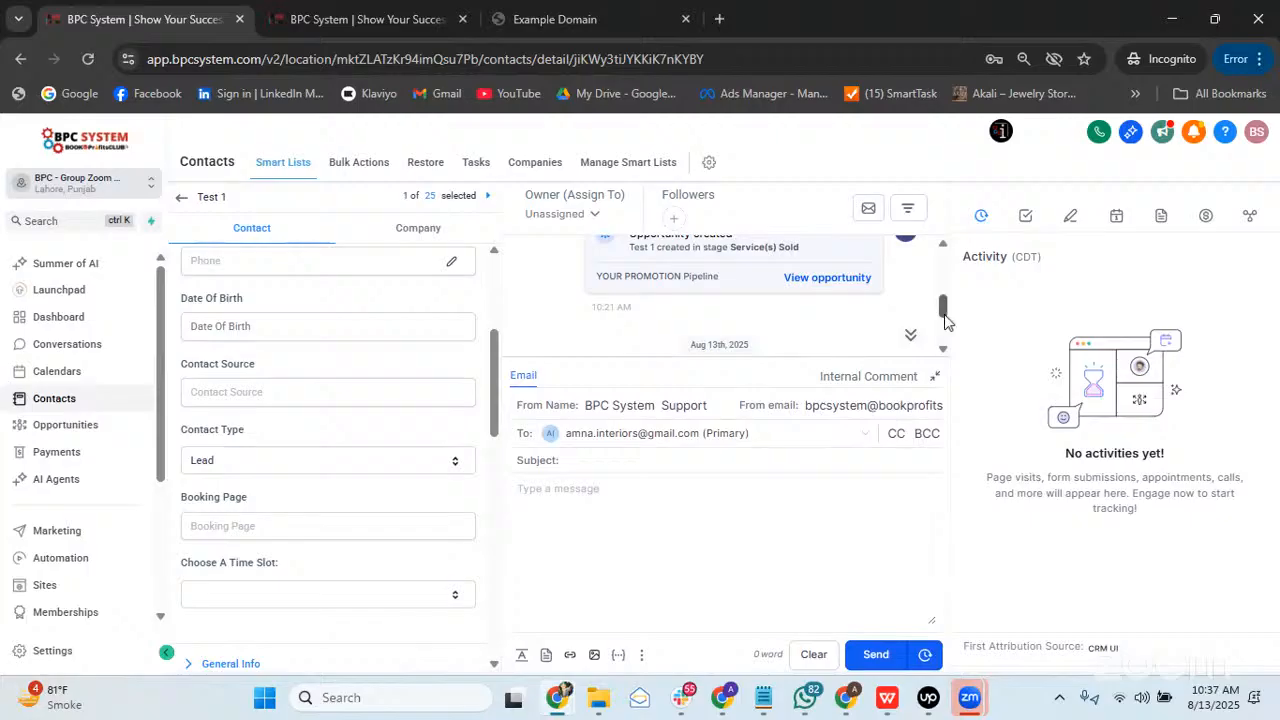
Step: Expand the sent test email in the contact's conversation and look for a reply
drag(943, 315, 940, 374)
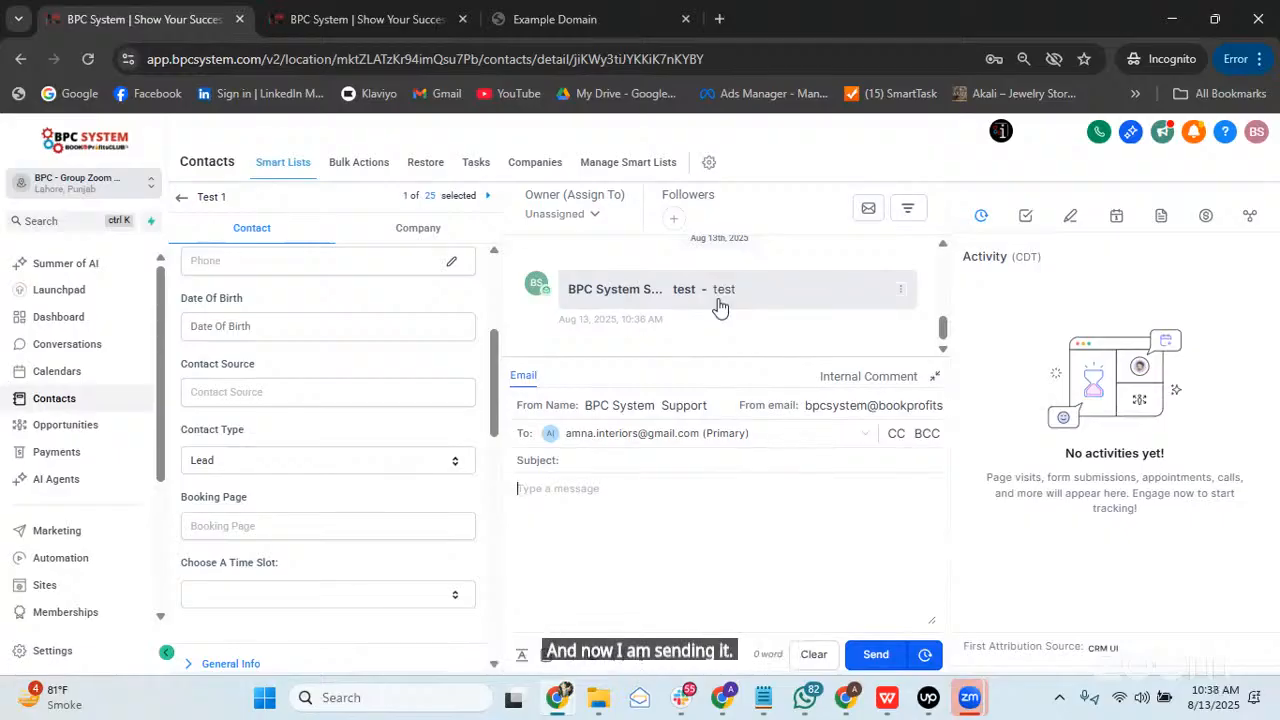
scroll(888, 343, up, 2)
scroll(894, 338, down, 2)
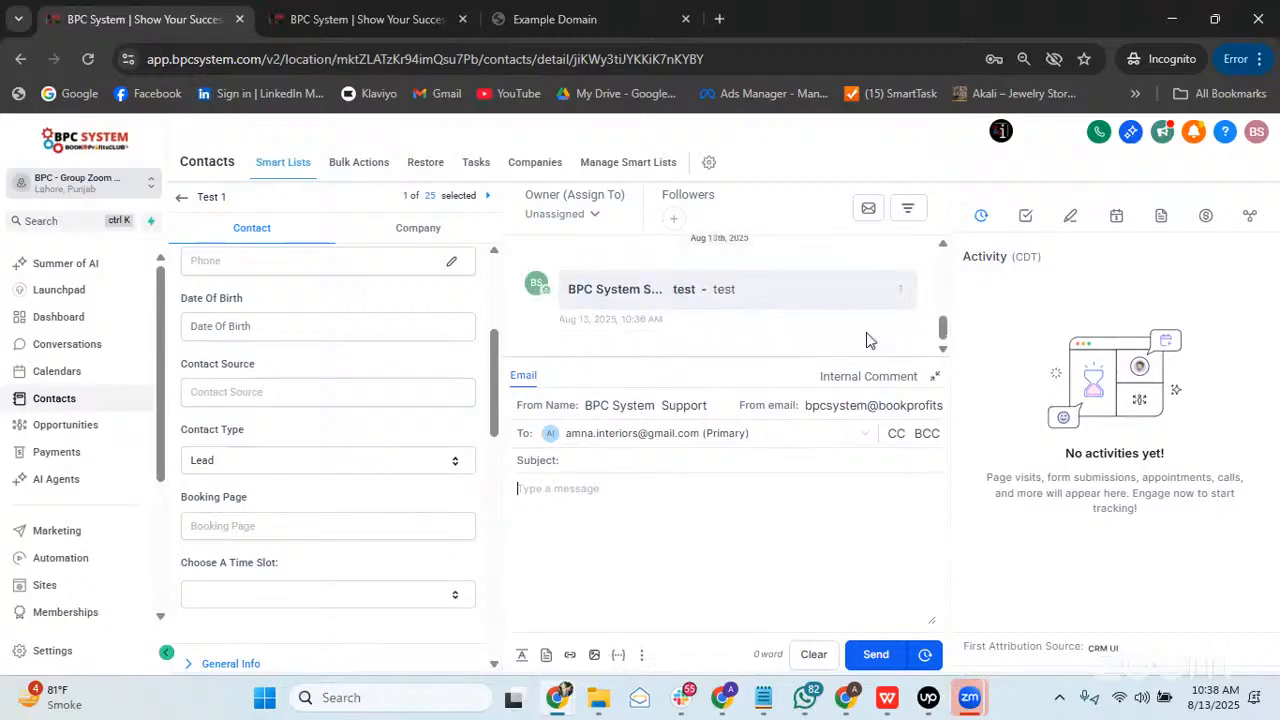
click(775, 298)
scroll(790, 300, down, 1)
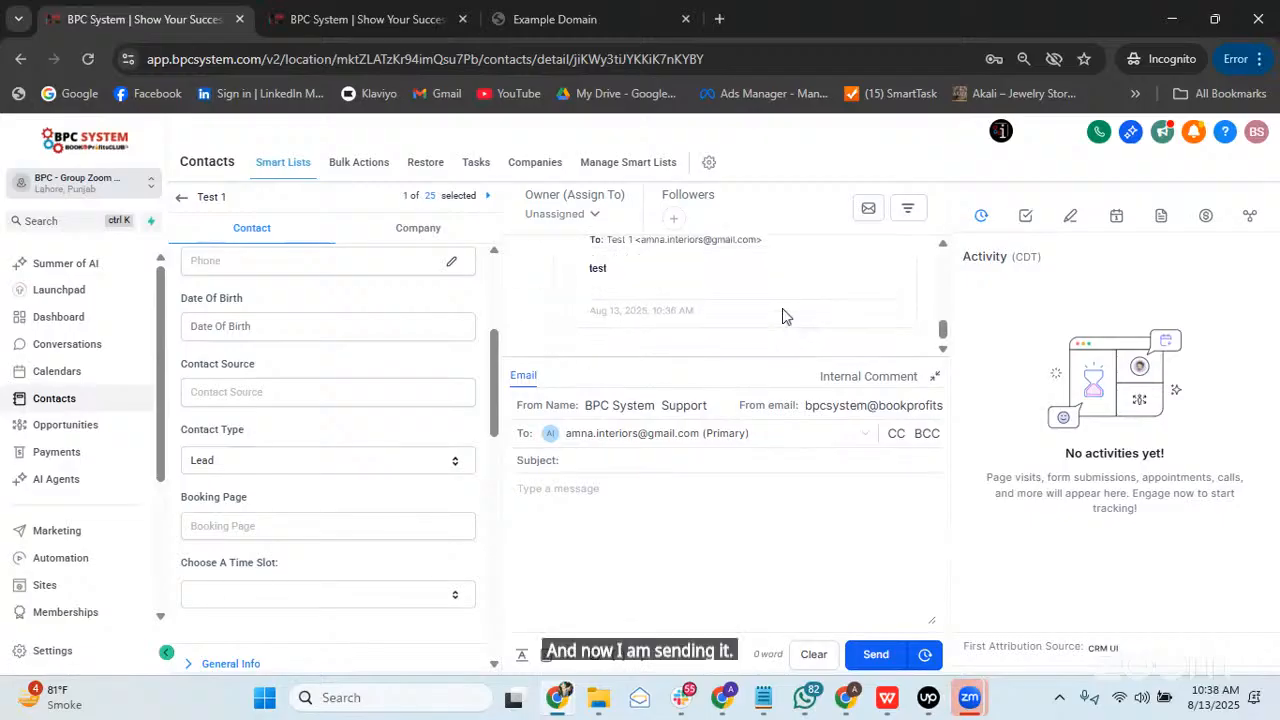
scroll(782, 268, down, 1)
scroll(802, 308, up, 2)
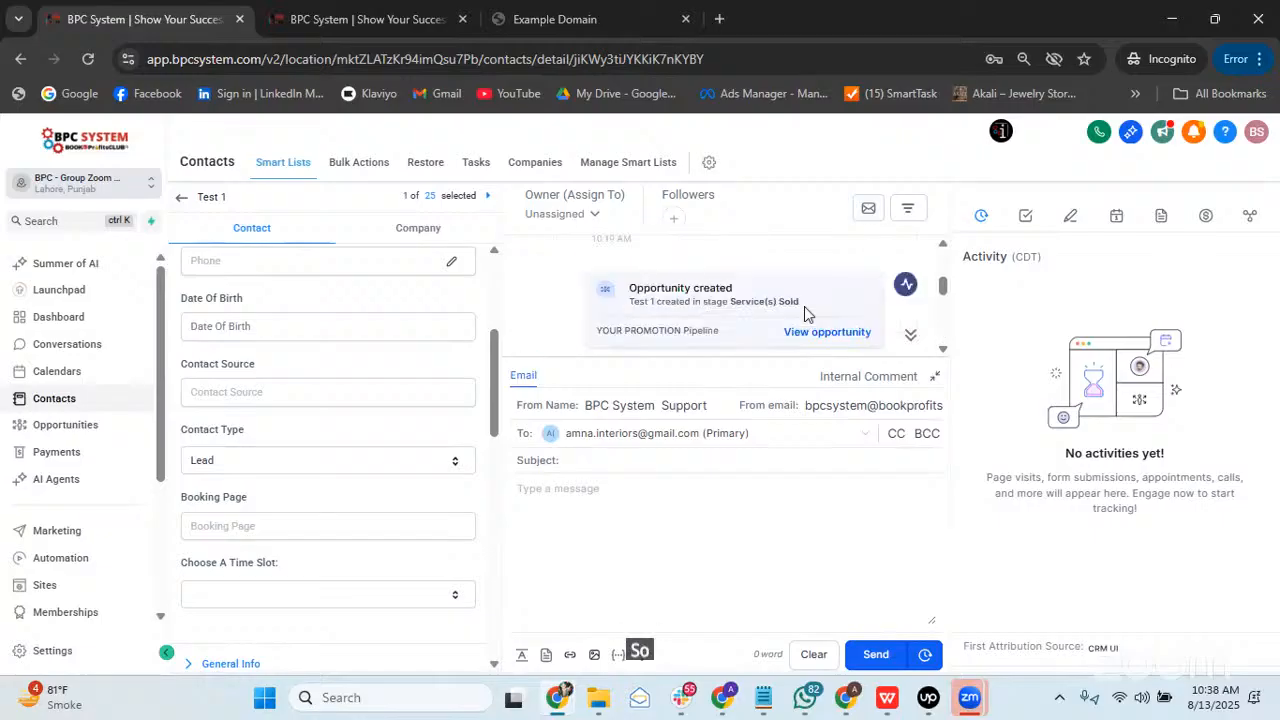
scroll(784, 304, down, 2)
scroll(782, 302, down, 1)
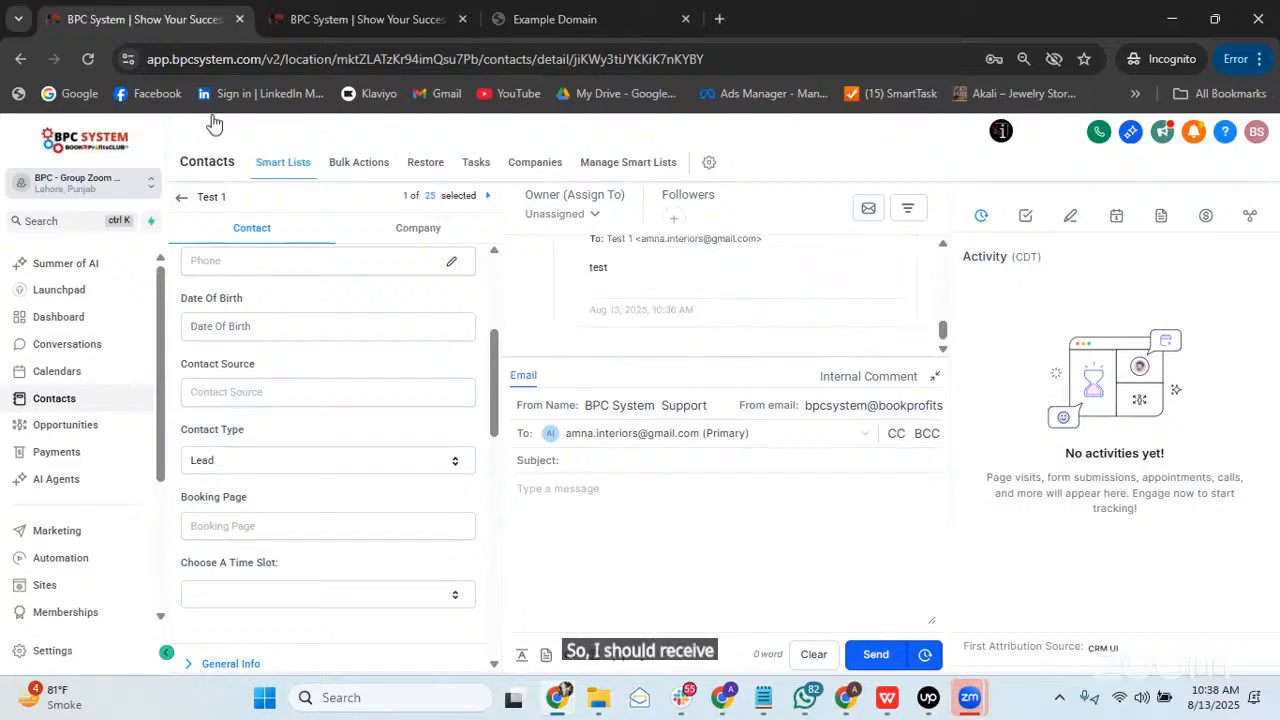
Step: Reload the contact record, expand the "test" email thread and collapse the email composer
click(85, 62)
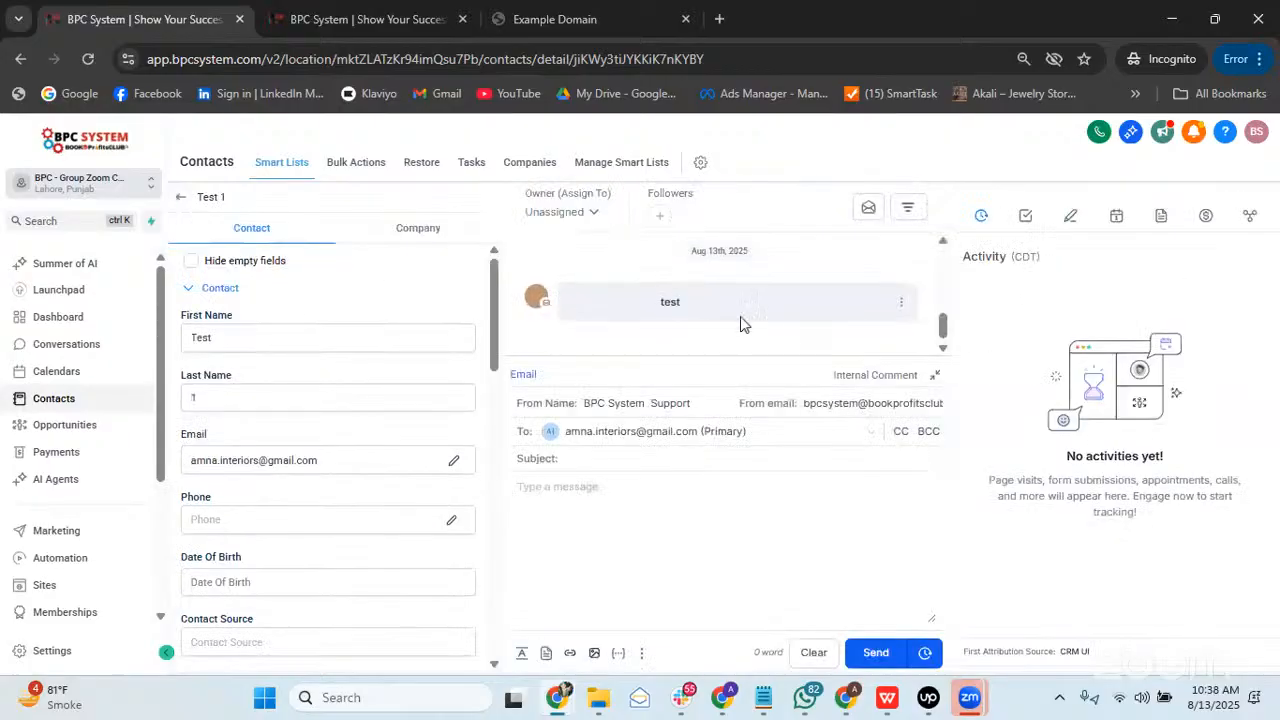
scroll(878, 314, up, 3)
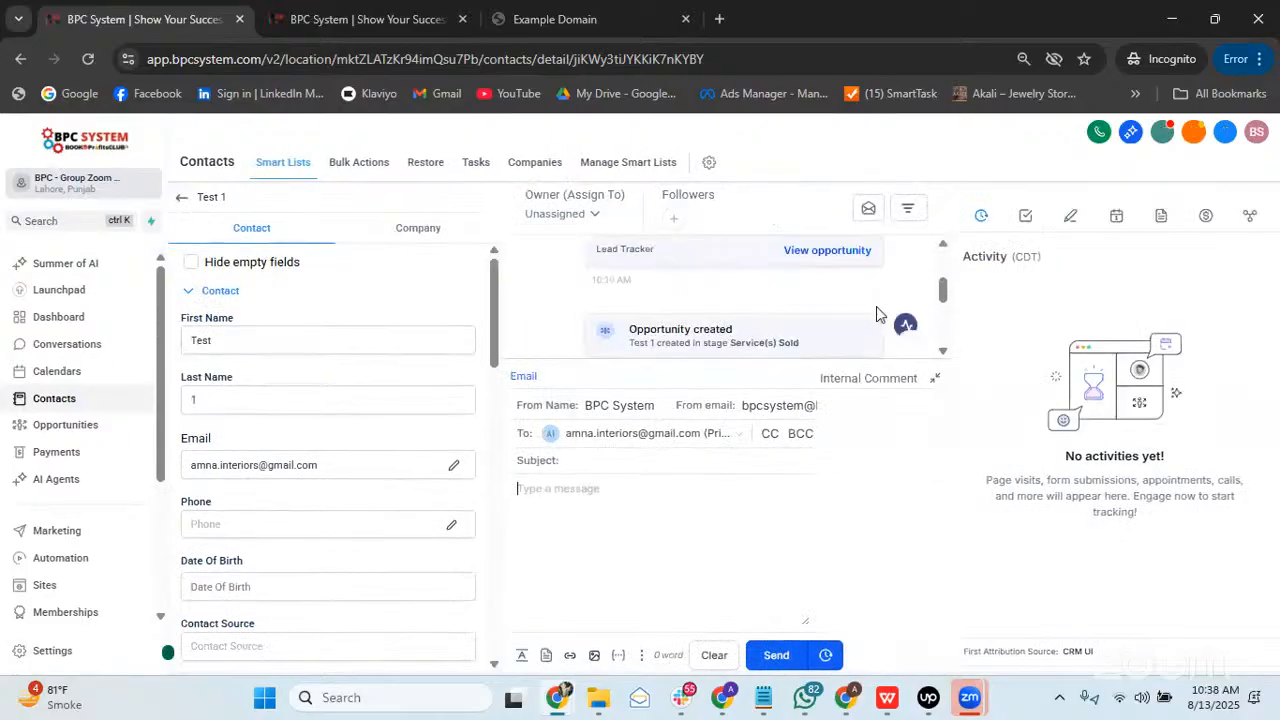
scroll(878, 314, down, 3)
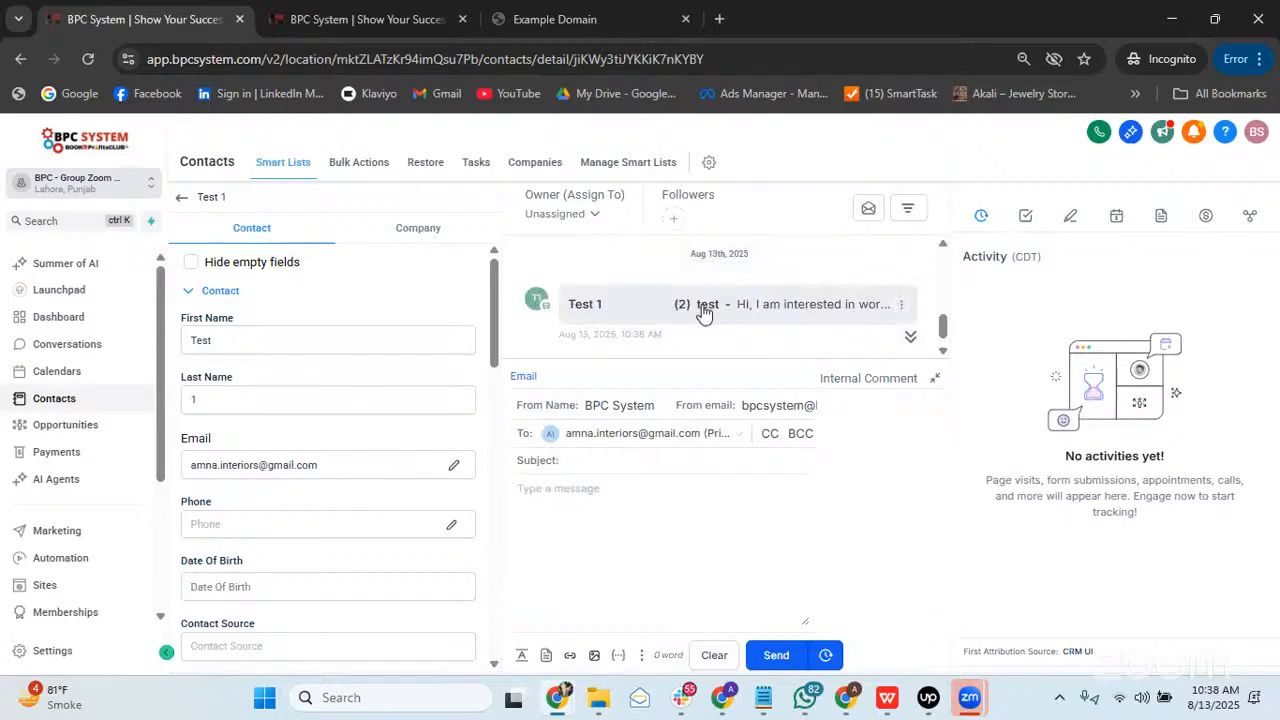
click(703, 313)
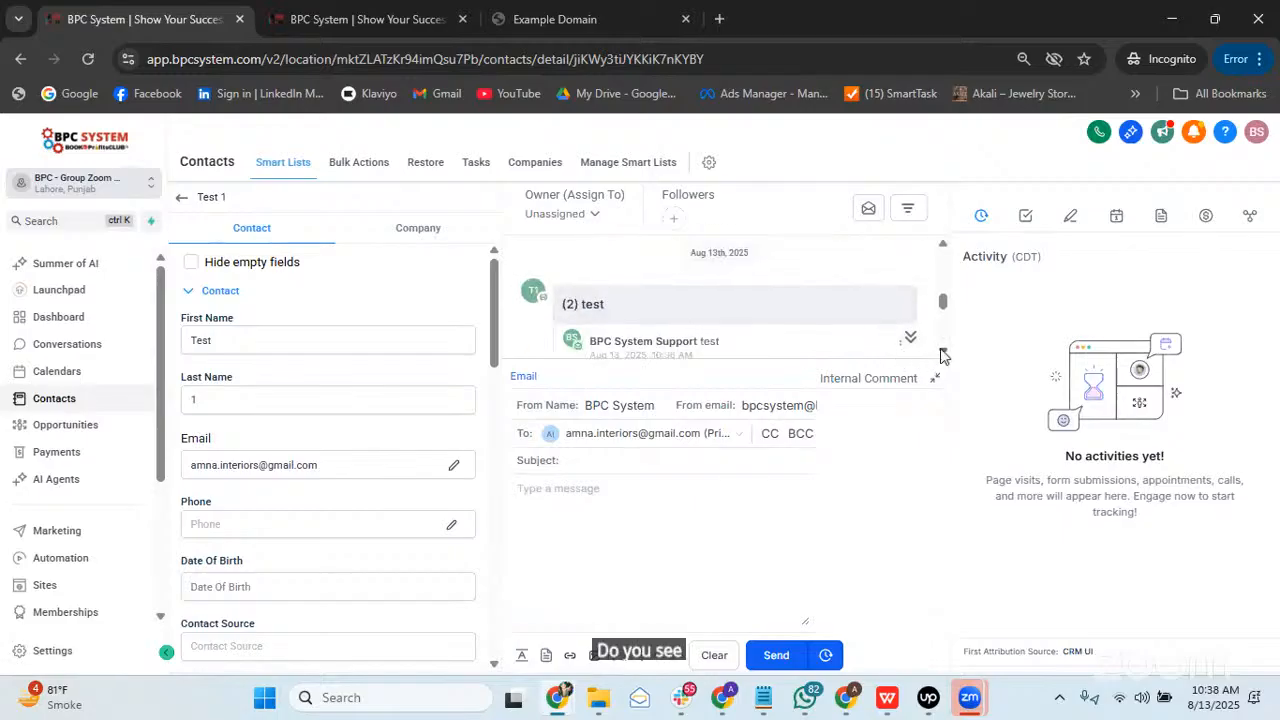
click(943, 354)
click(935, 379)
scroll(811, 484, down, 1)
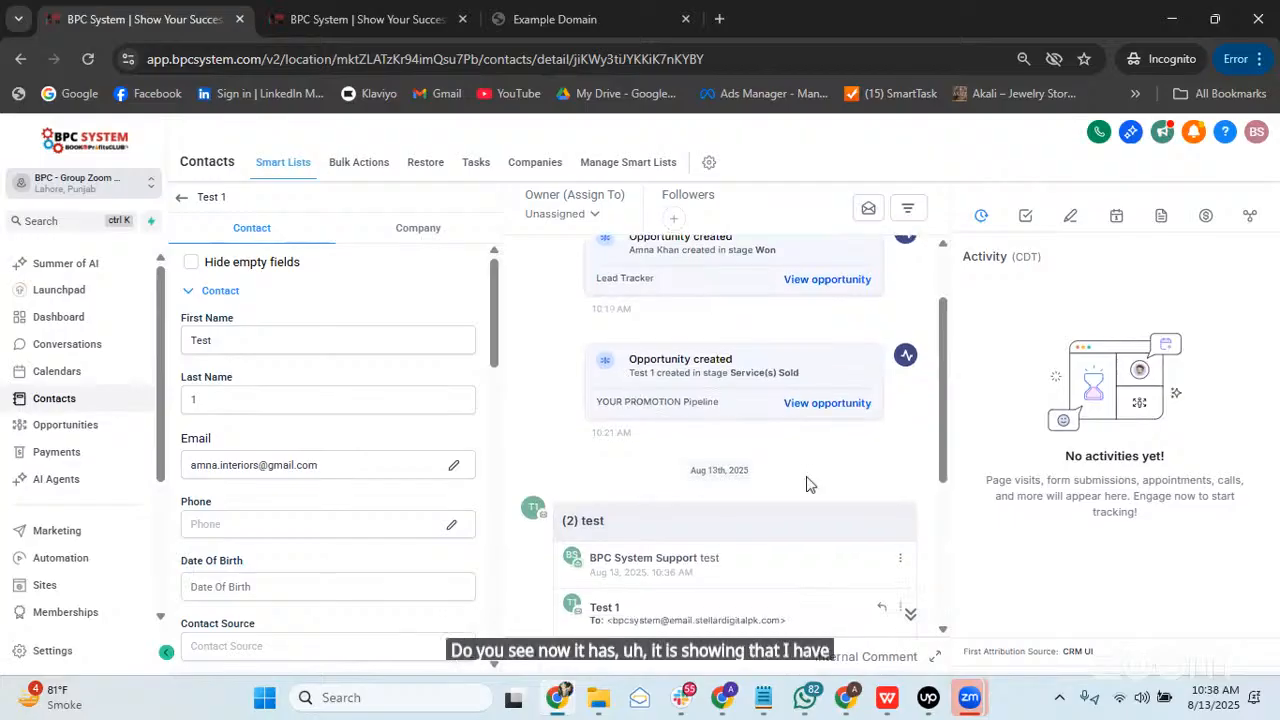
Step: Read the contact's reply in the "test" thread and check the conversation for an automated response
scroll(811, 484, down, 3)
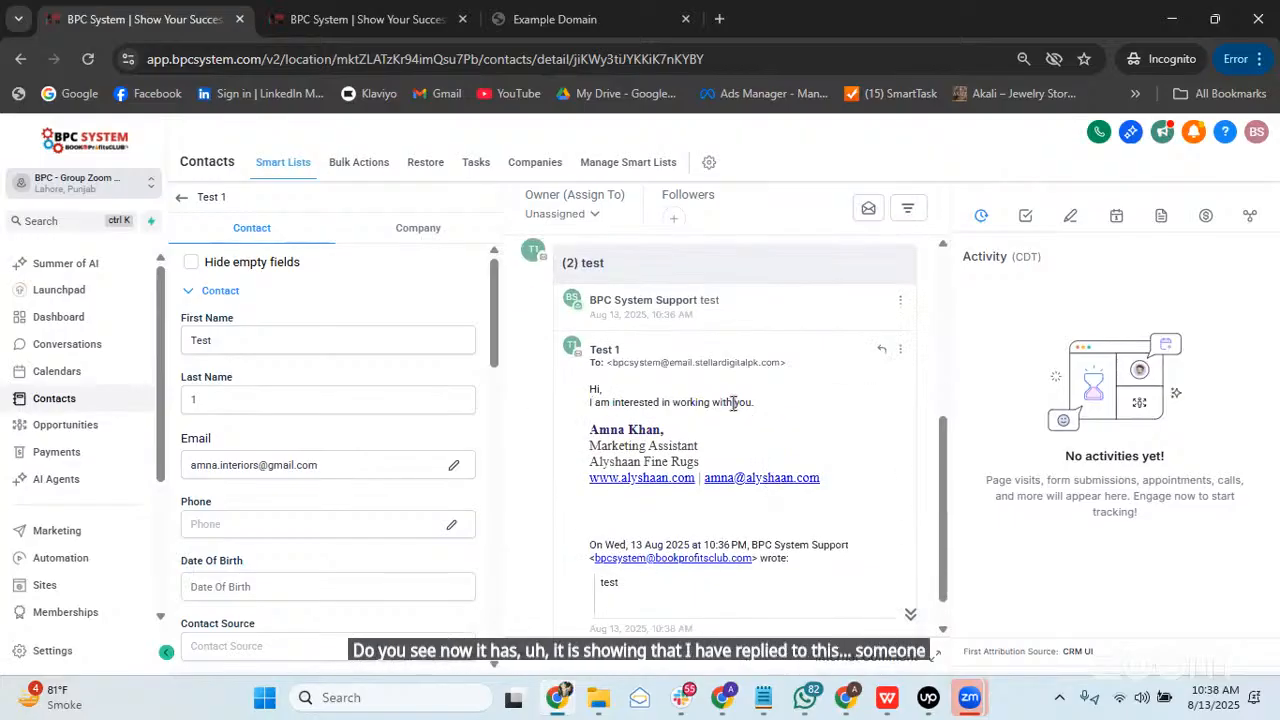
drag(757, 404, 590, 393)
click(661, 391)
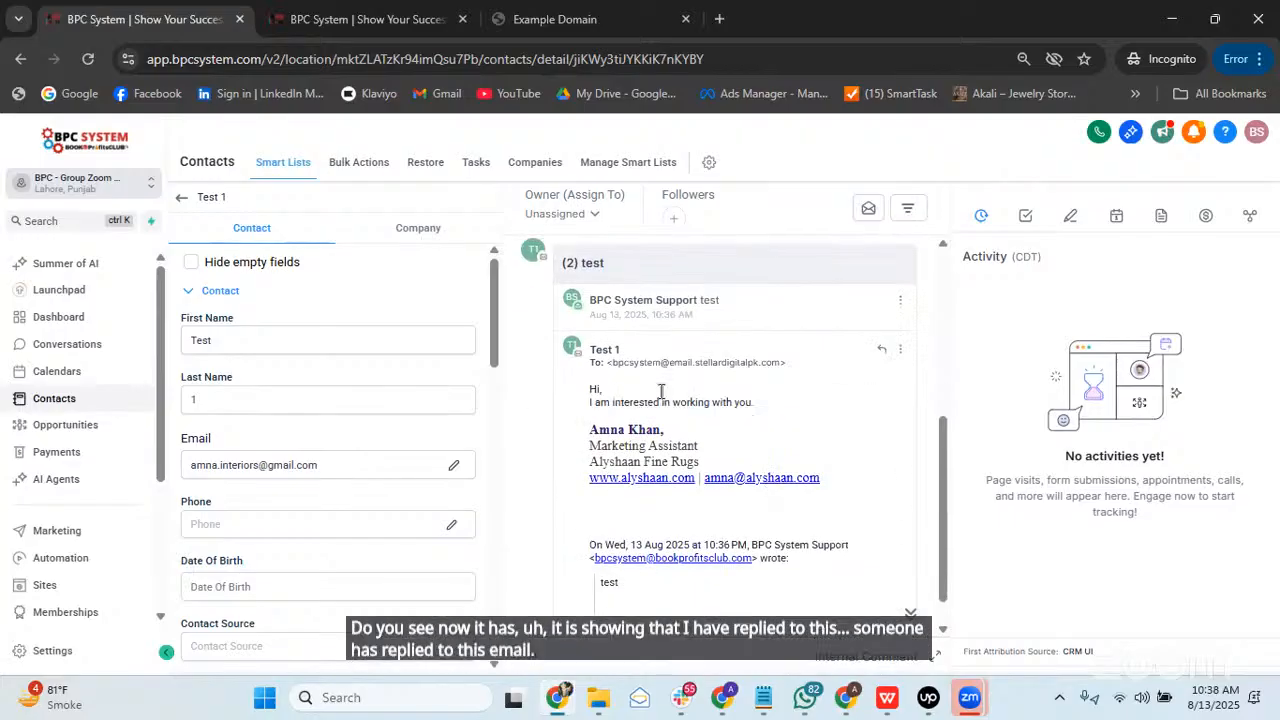
scroll(865, 500, up, 3)
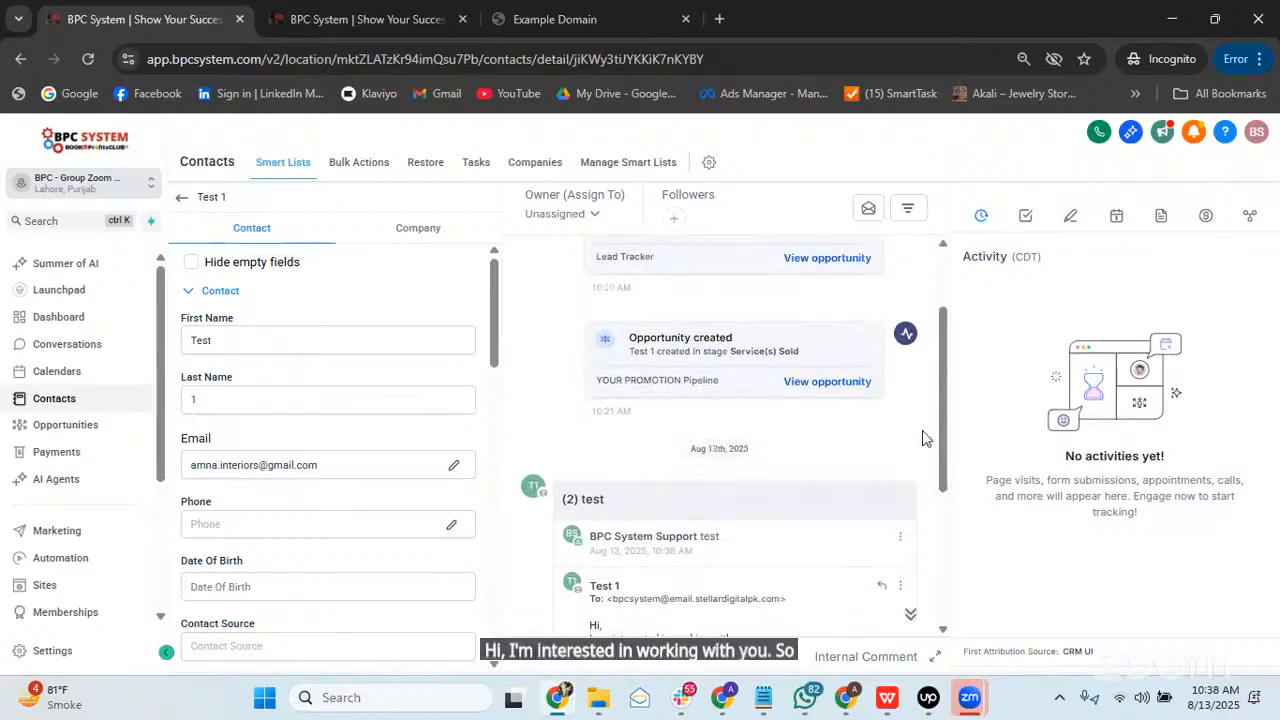
scroll(922, 437, down, 3)
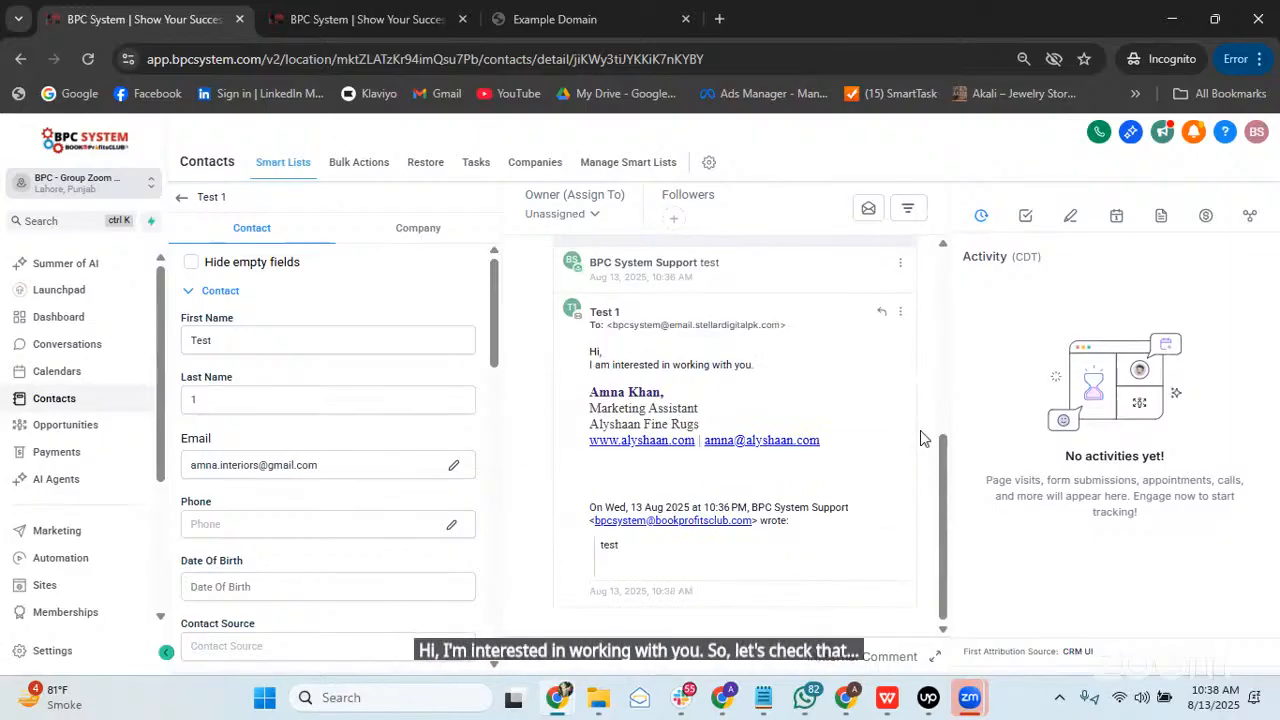
scroll(920, 430, up, 3)
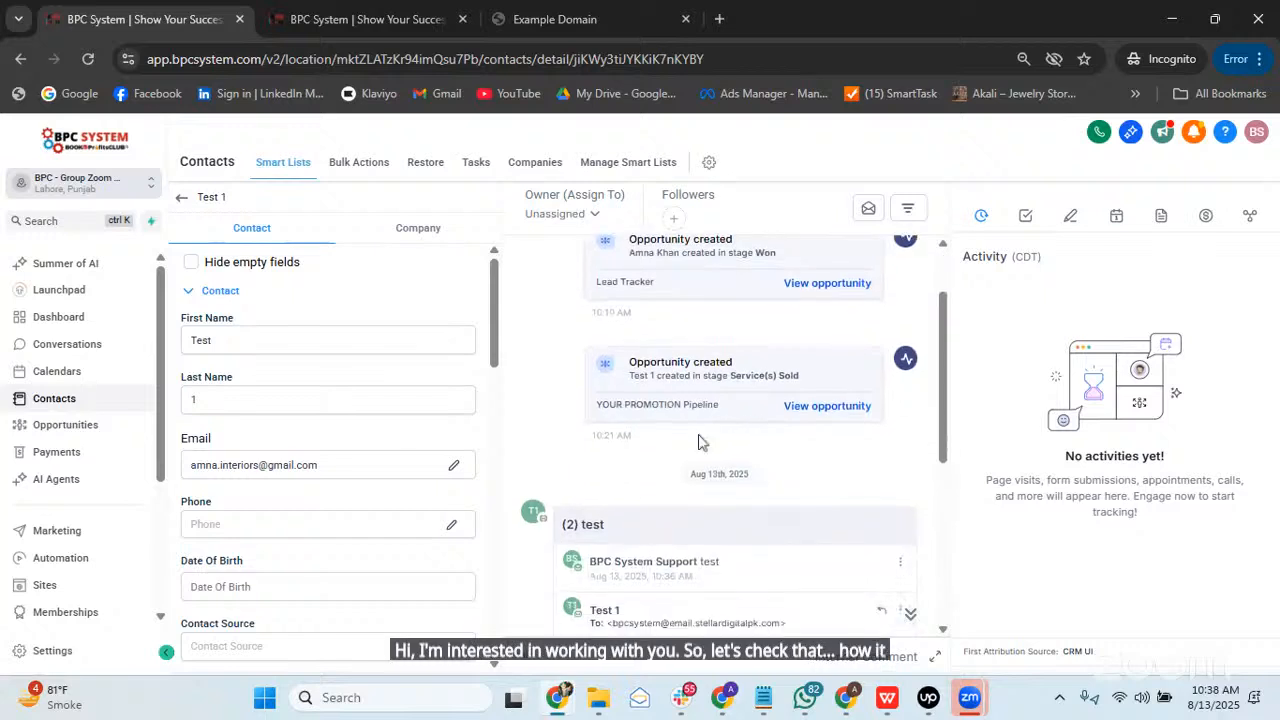
Step: Expand the Automation section under the contact's actions
scroll(323, 347, down, 10)
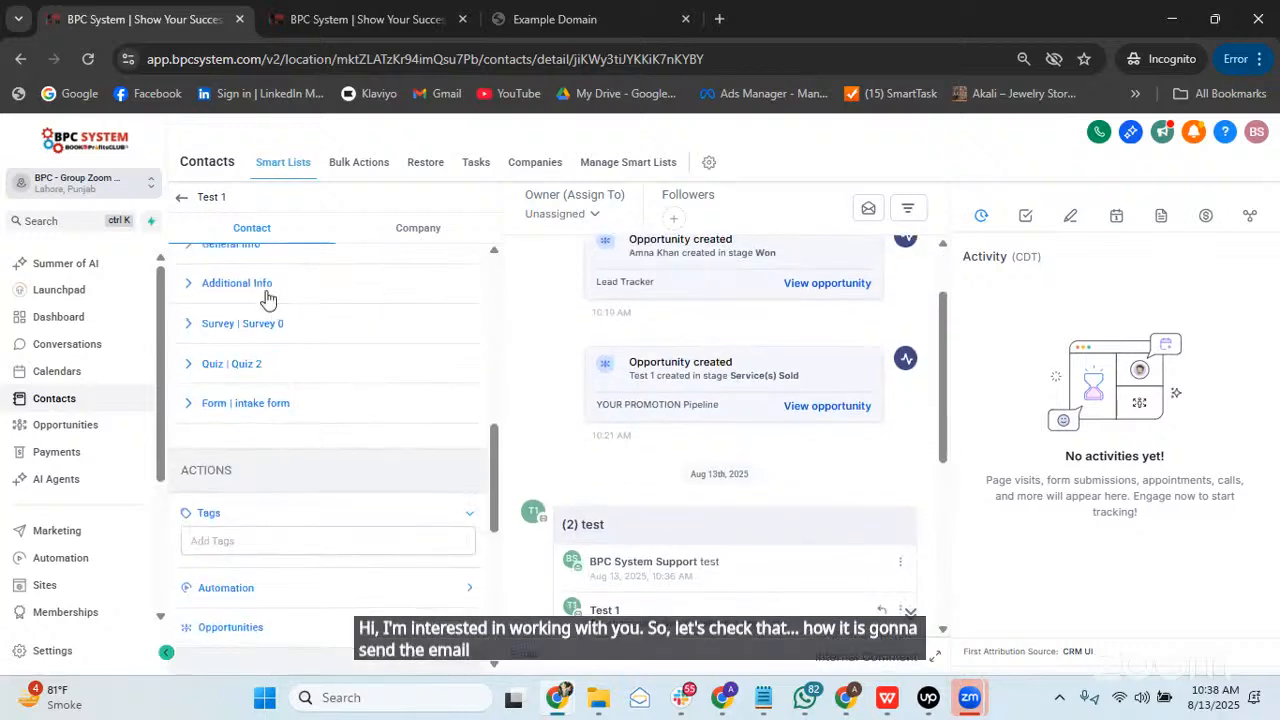
scroll(245, 460, down, 1)
click(312, 493)
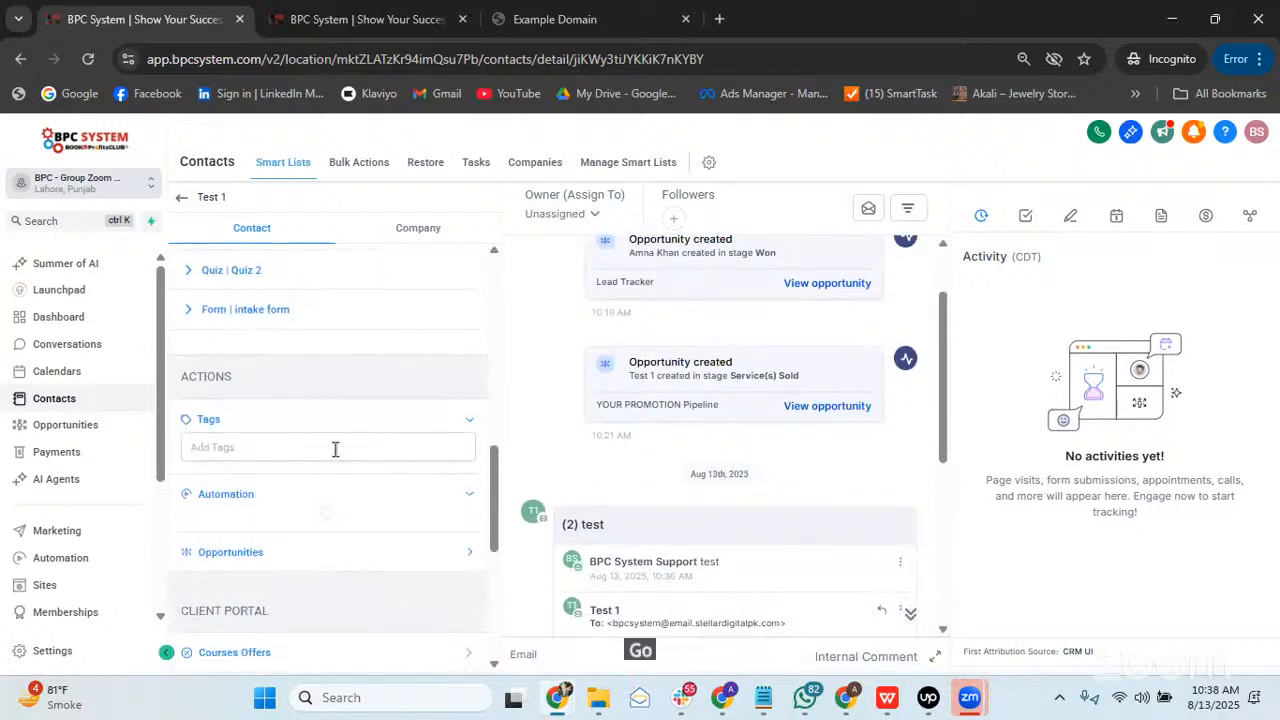
Step: Check the contact's automation history, and expand the "Thank you for your email!" message in the conversation
scroll(307, 451, down, 2)
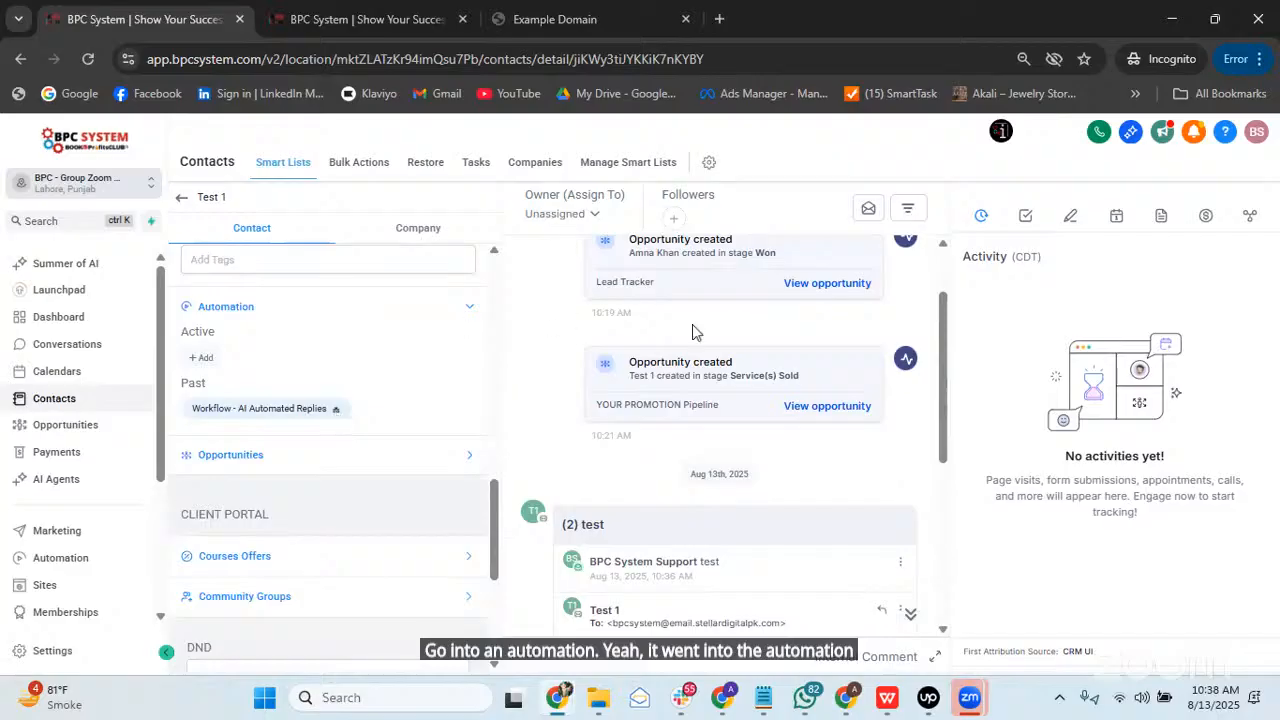
scroll(874, 437, down, 5)
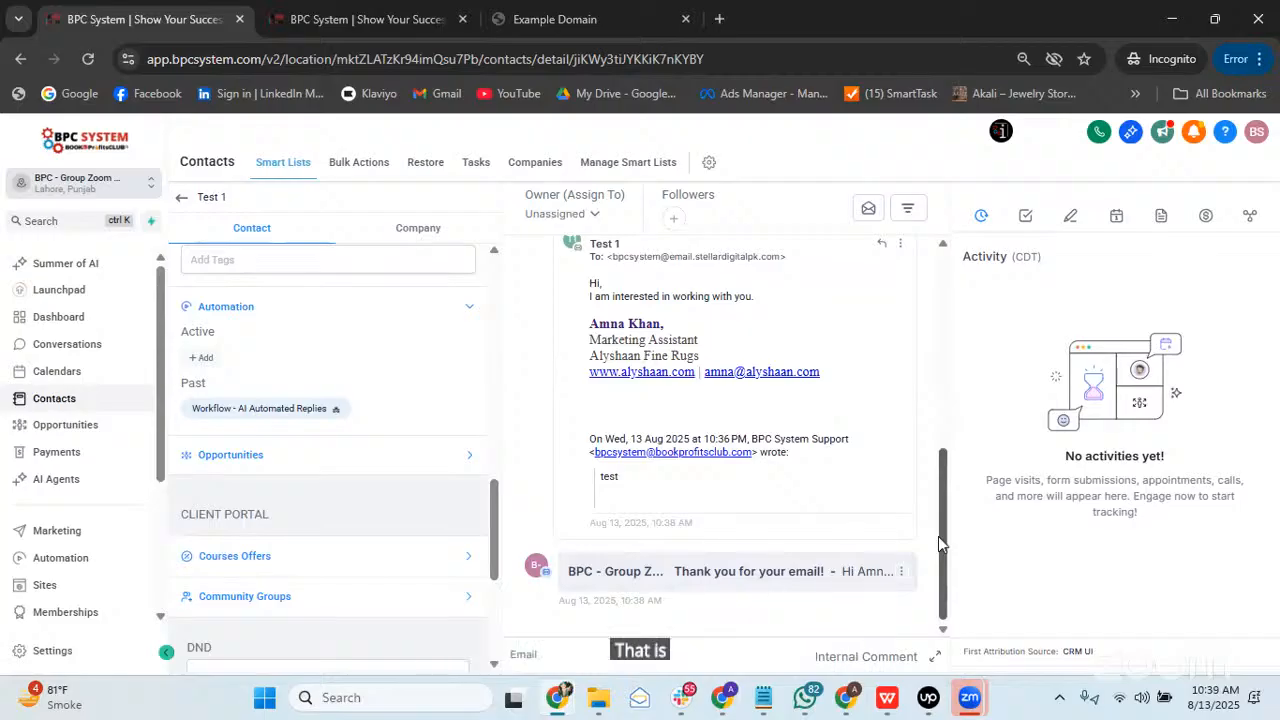
click(758, 585)
scroll(544, 350, down, 2)
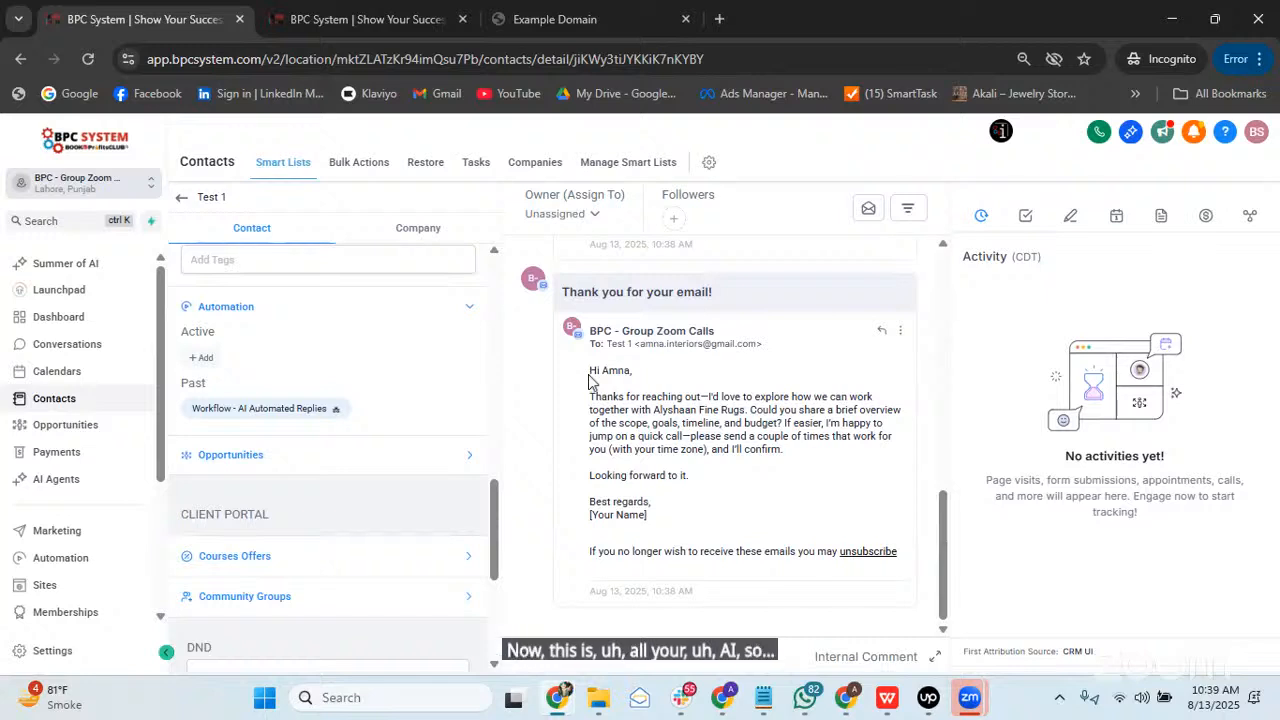
Step: Read the body of the automated "Thank you for your email!" reply and examine its signature
drag(712, 400, 657, 408)
click(700, 409)
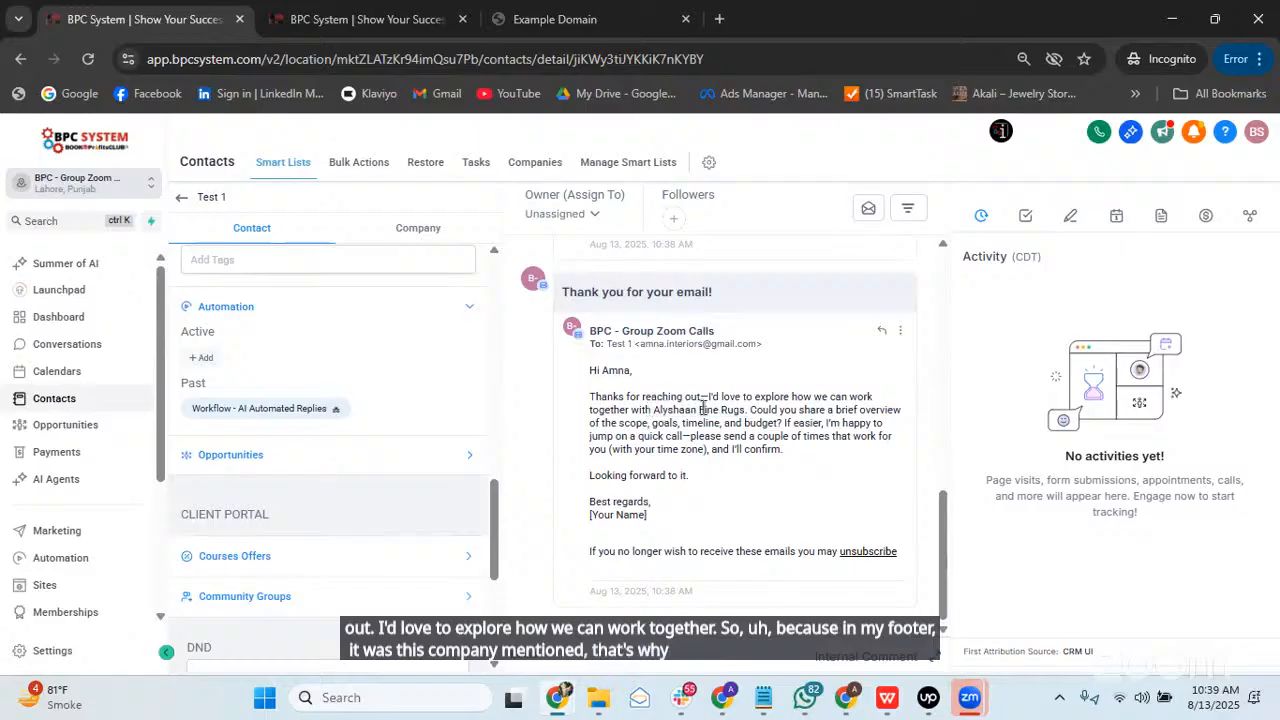
drag(751, 410, 797, 459)
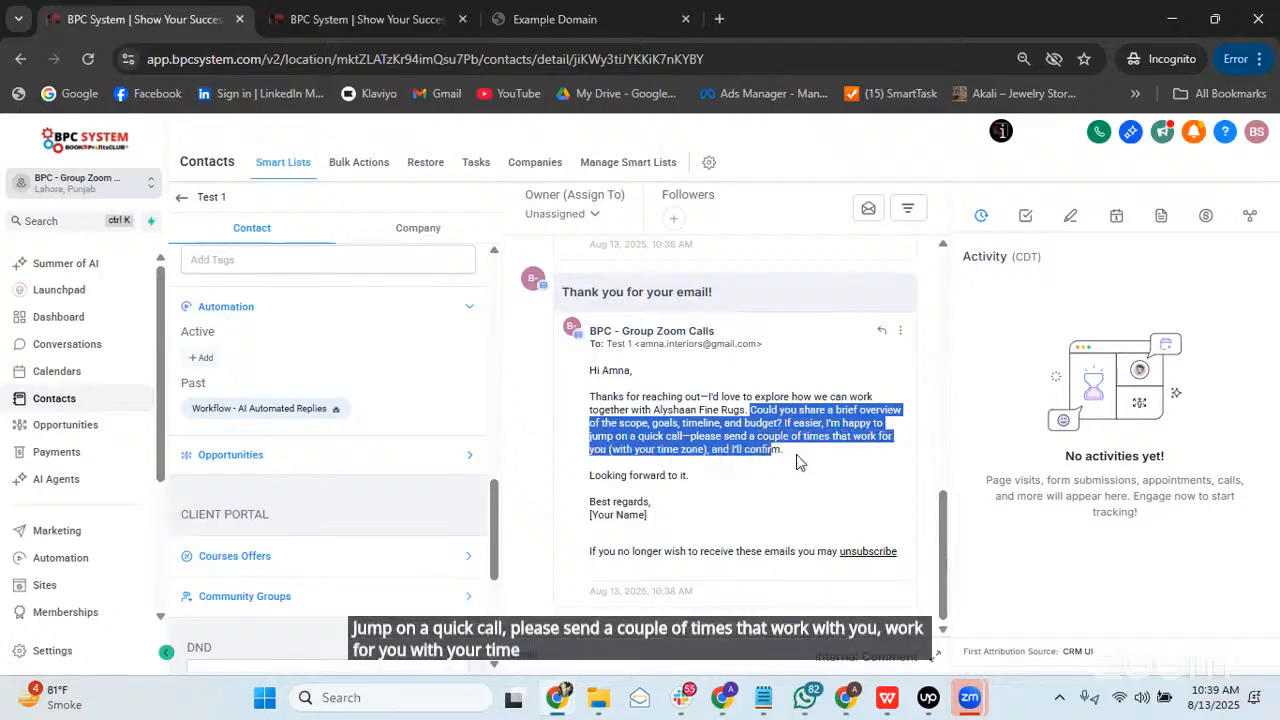
click(798, 460)
mouse_move(655, 514)
mouse_down()
mouse_move(578, 508)
mouse_move(678, 521)
mouse_move(591, 519)
mouse_up()
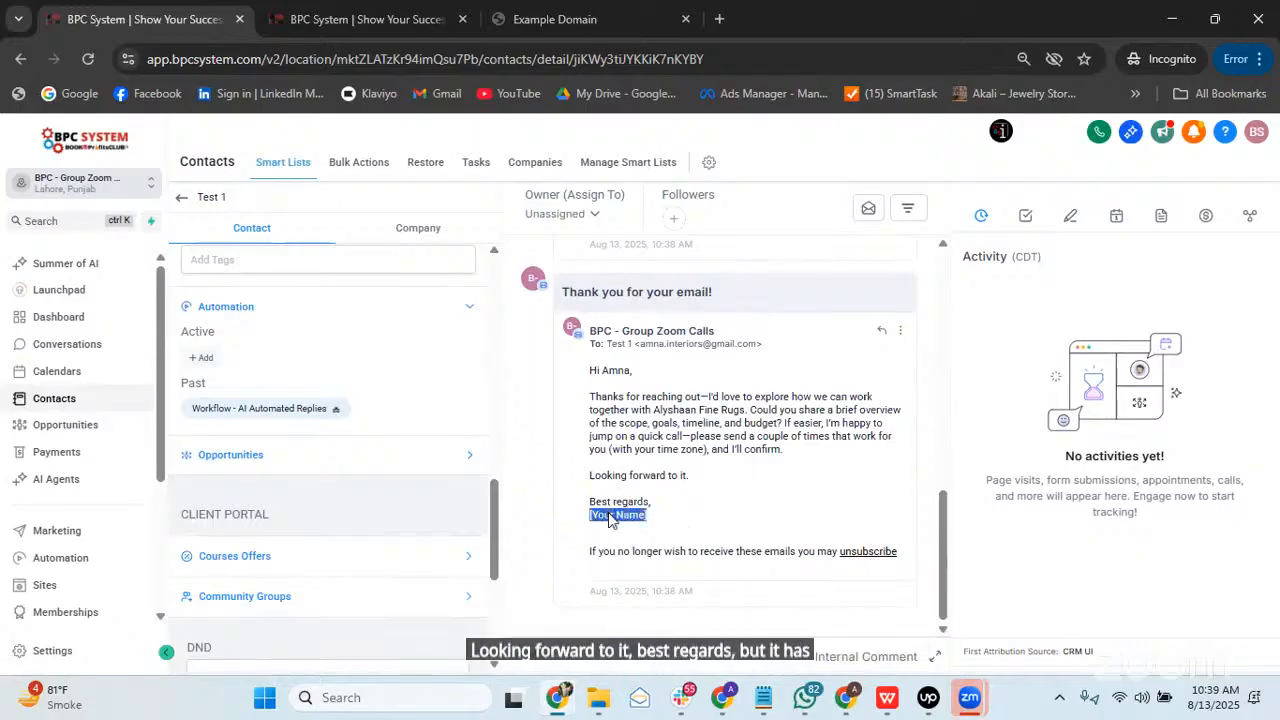
click(635, 508)
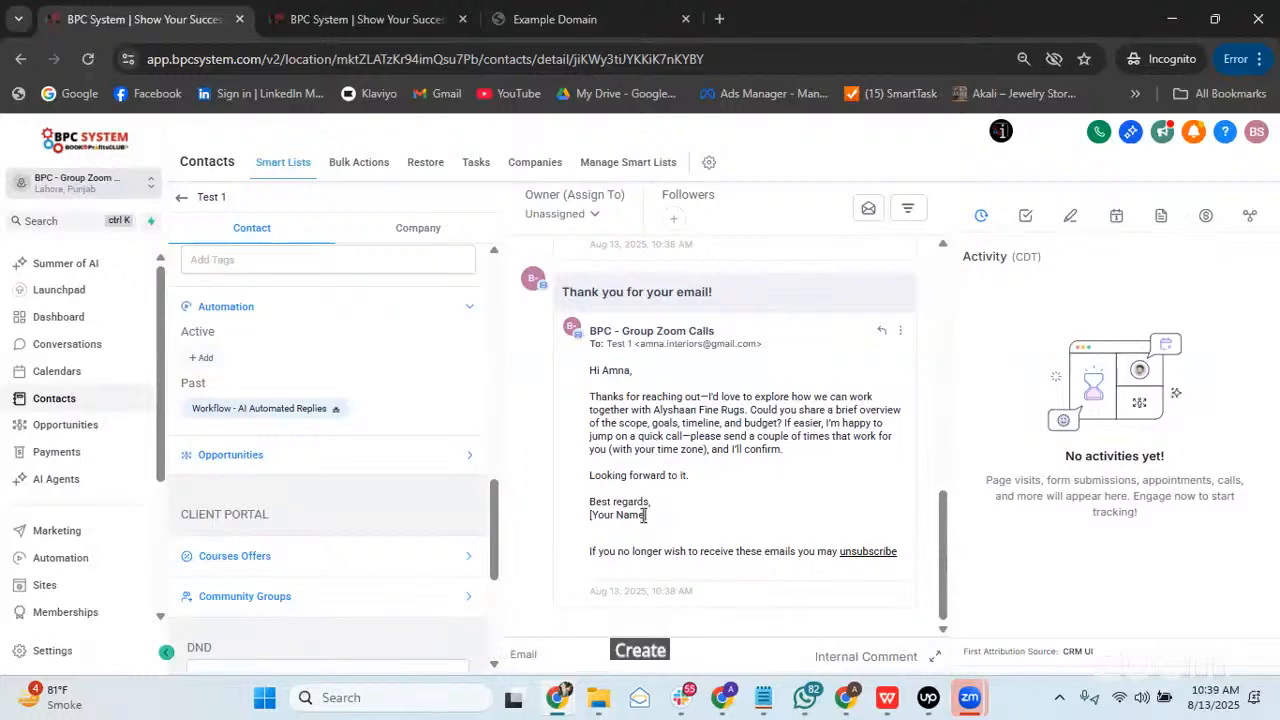
drag(647, 519, 589, 516)
click(612, 514)
click(678, 487)
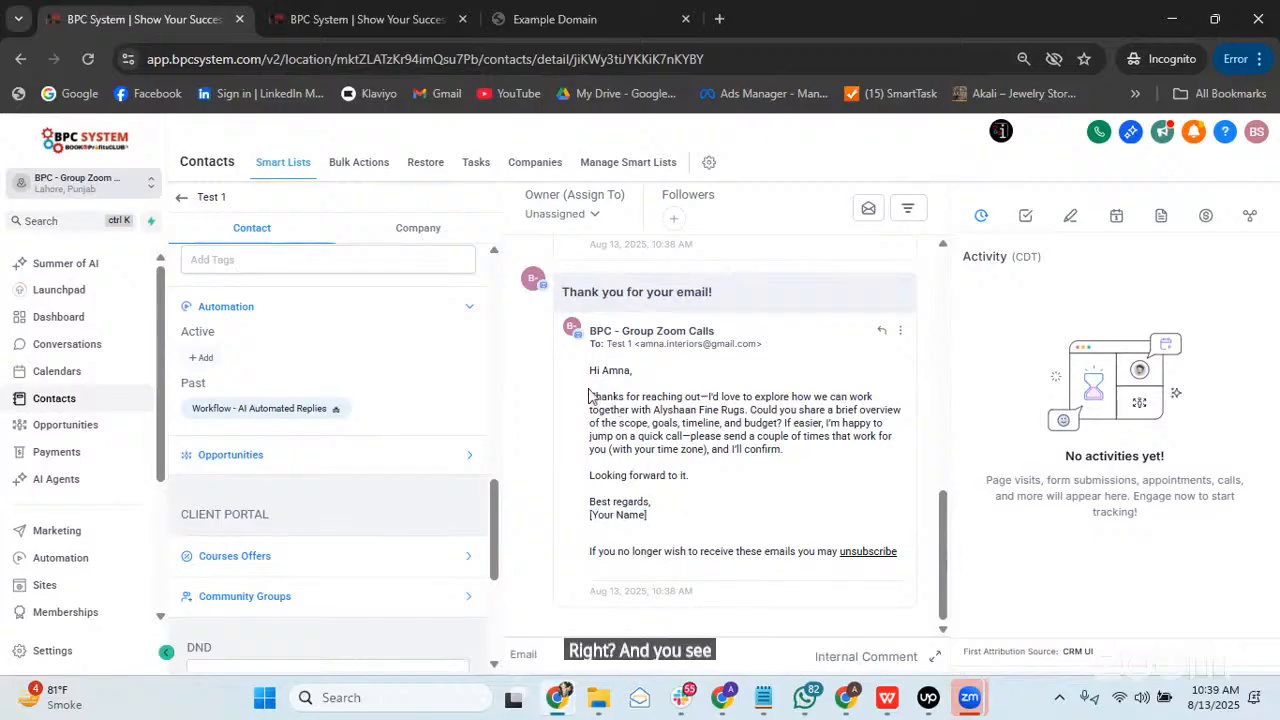
Step: Compare the wording of the automated reply with the contact's original message in the "test" thread
drag(786, 452, 578, 398)
click(700, 421)
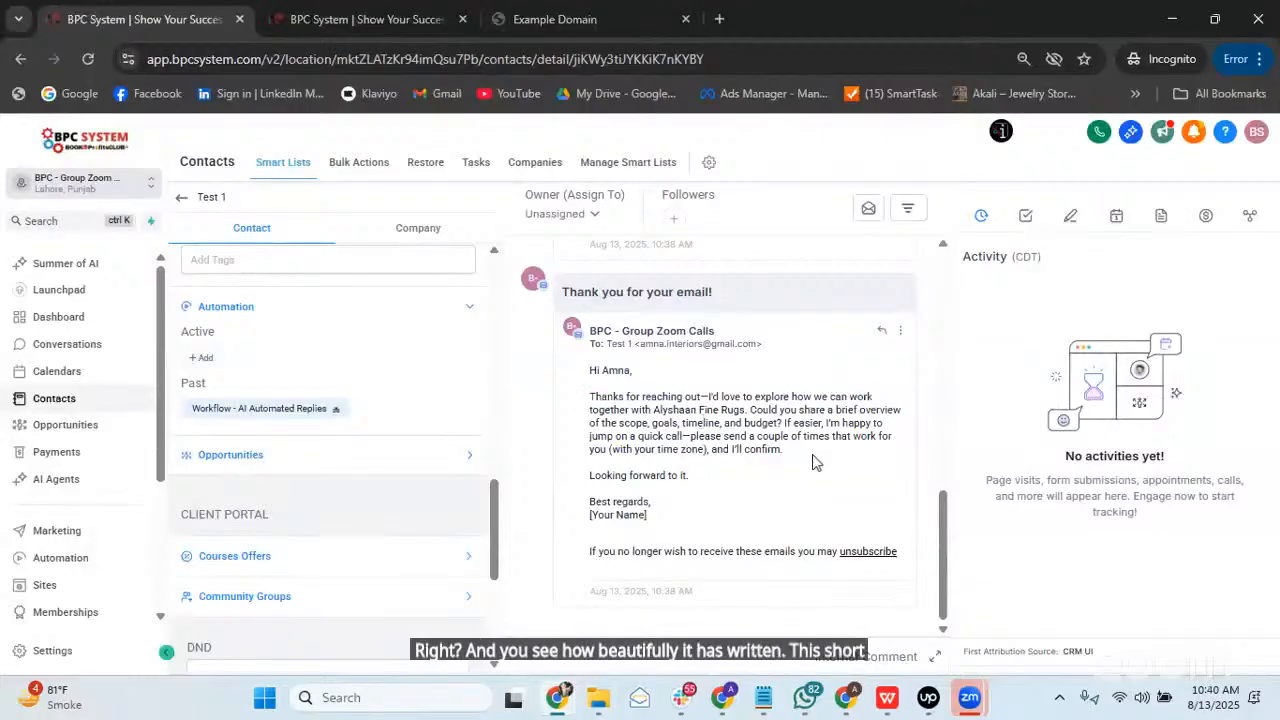
scroll(808, 425, up, 5)
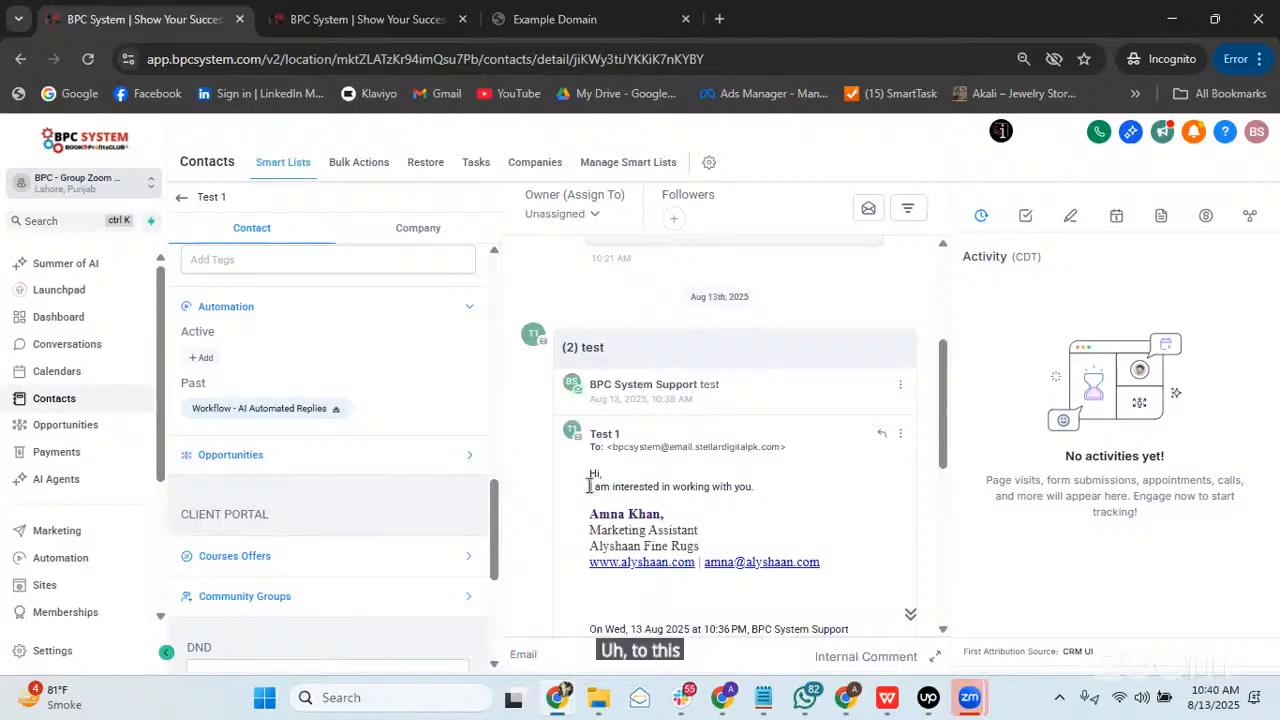
drag(942, 352, 940, 512)
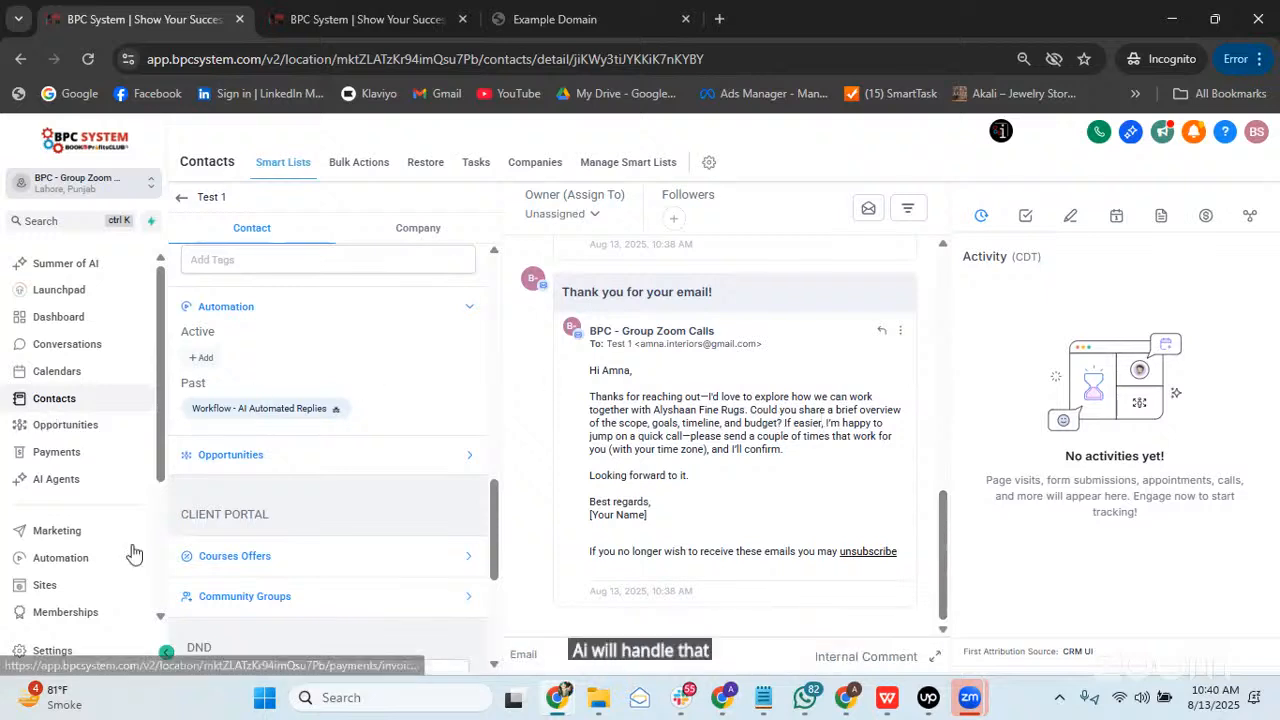
Step: Show the recent automation workflows and open "AI Automated Replies"
click(90, 557)
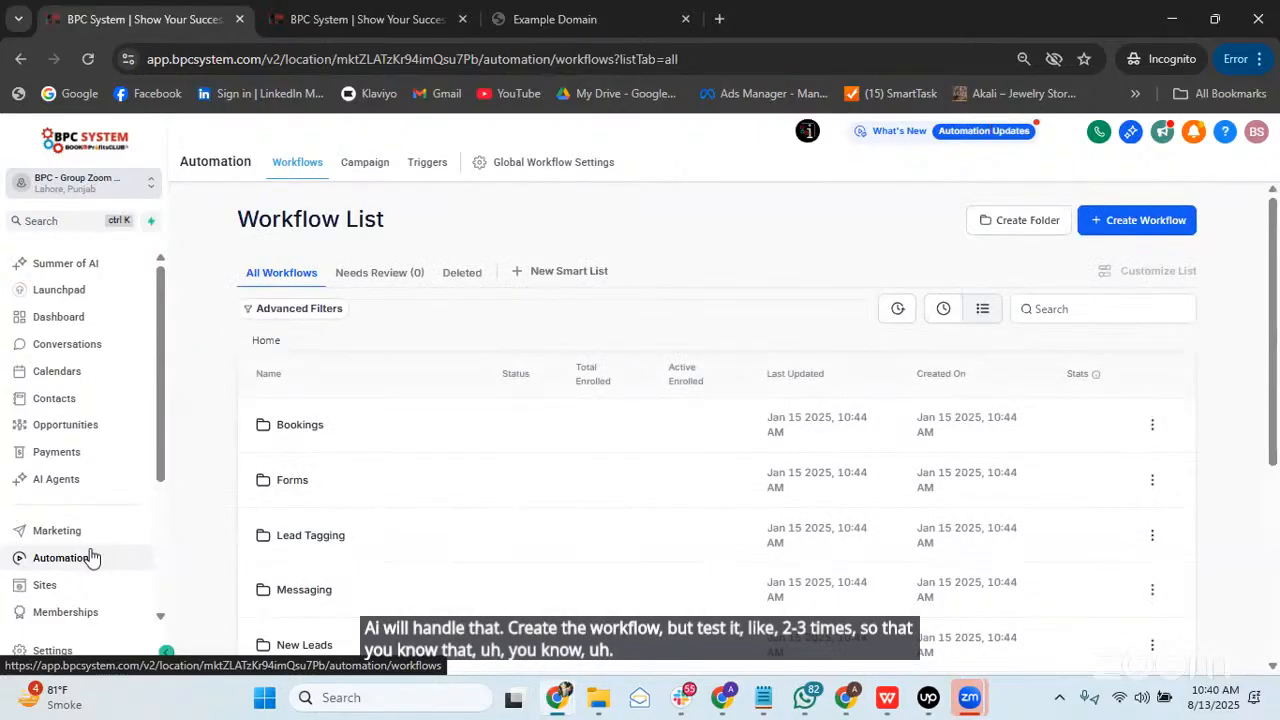
scroll(423, 486, down, 4)
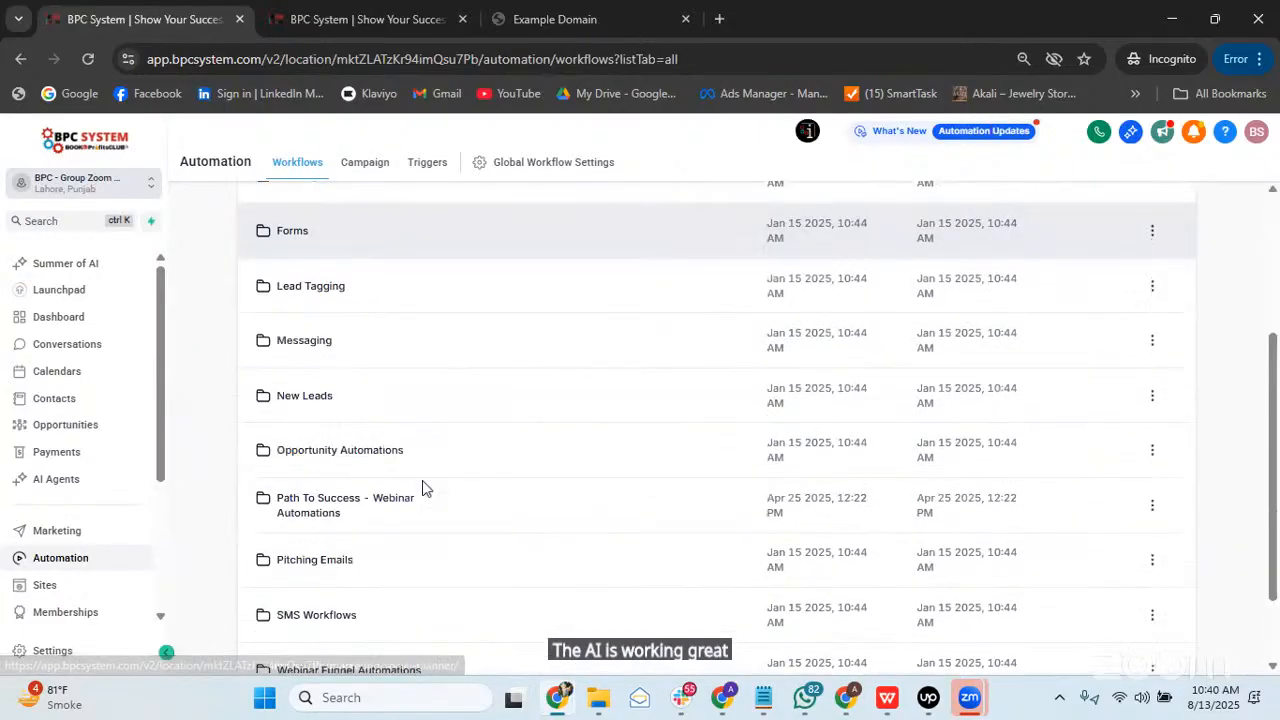
scroll(911, 354, up, 5)
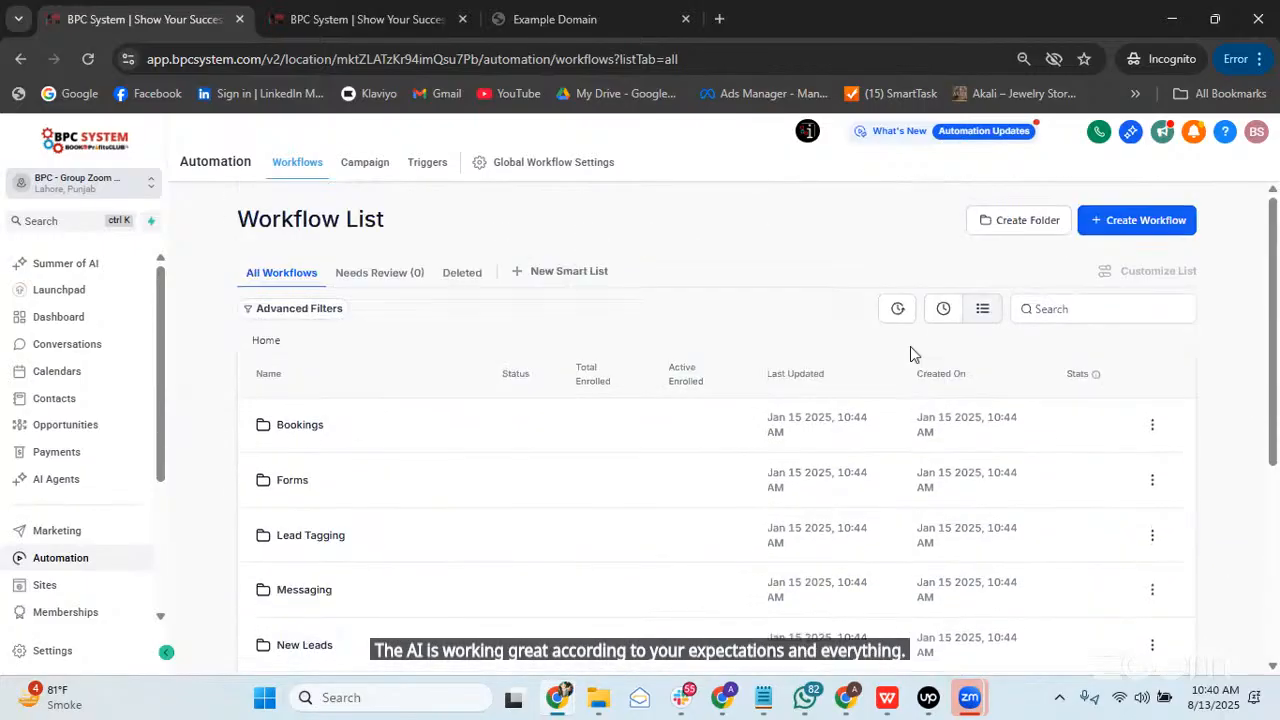
click(943, 310)
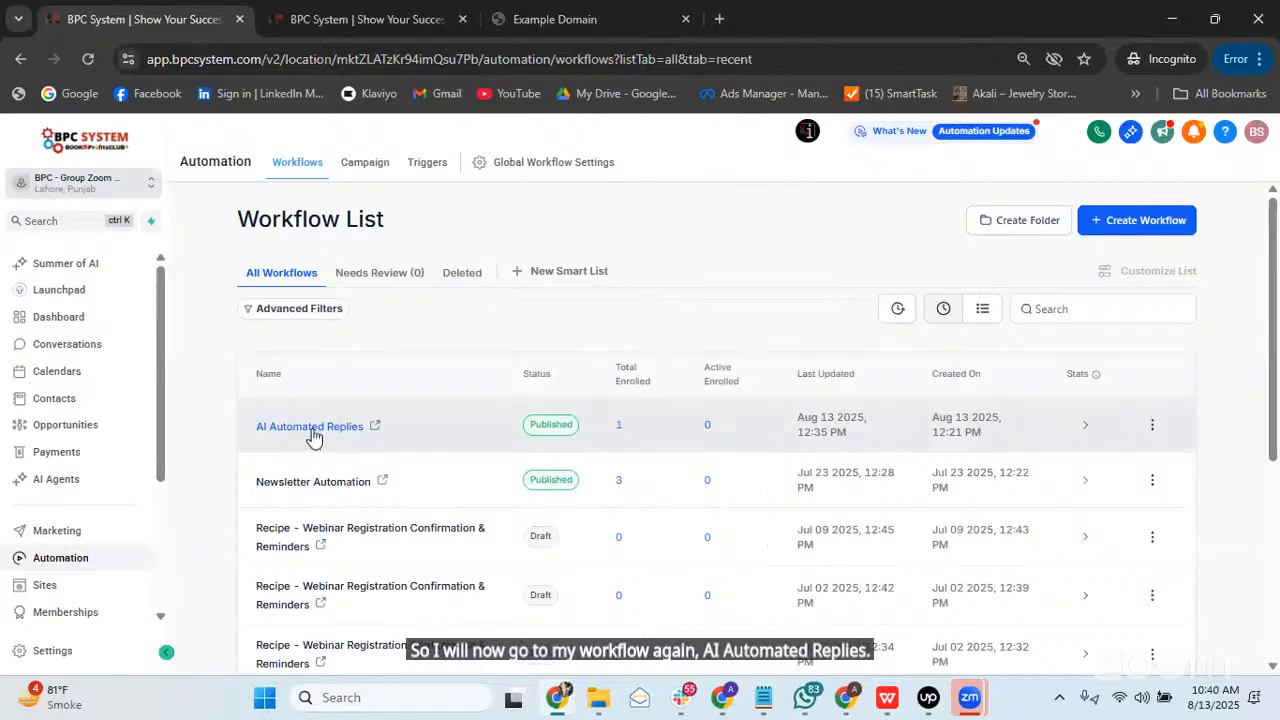
click(312, 427)
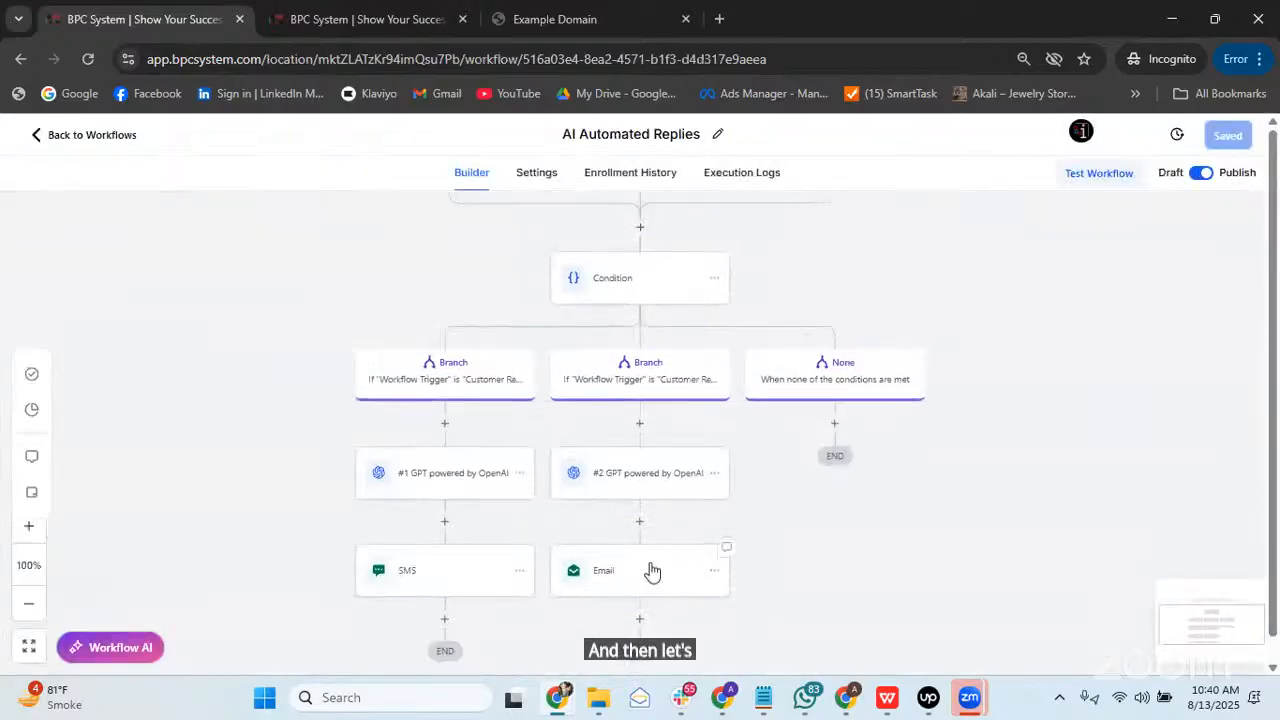
Step: In the email branch's GPT action prompt, insert "Always add this" before the sender name line
click(638, 488)
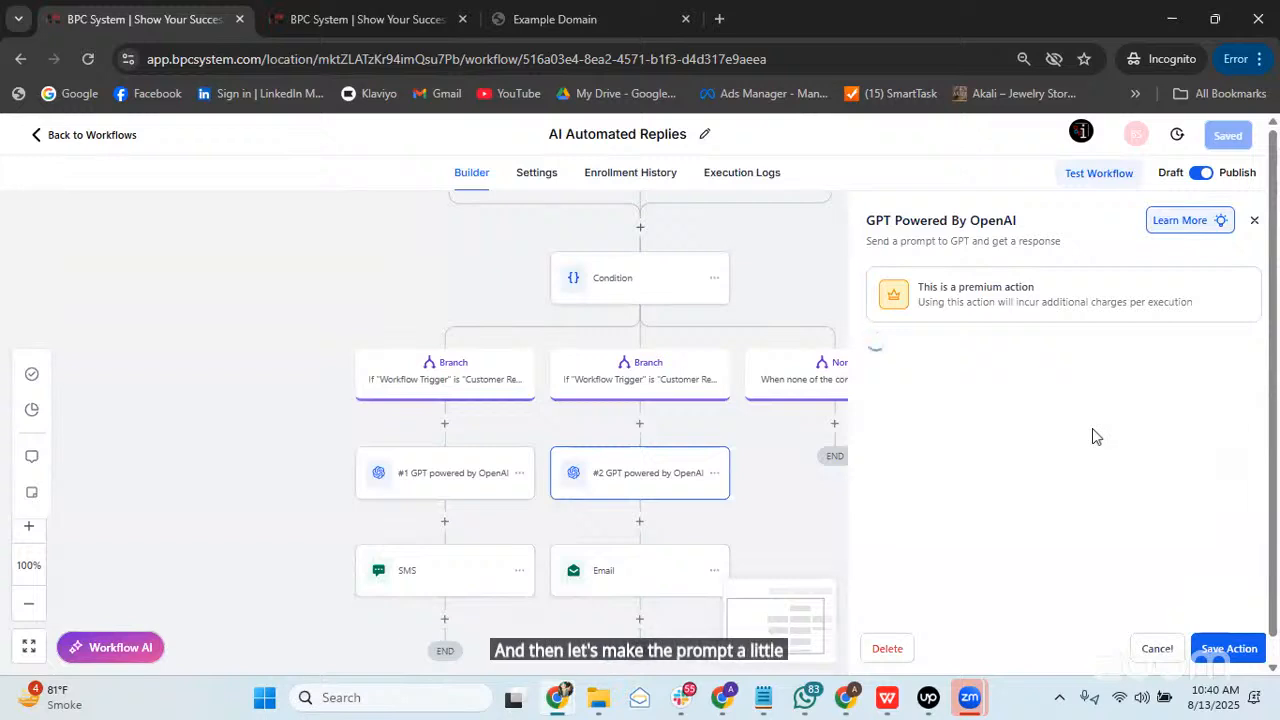
scroll(1060, 470, down, 5)
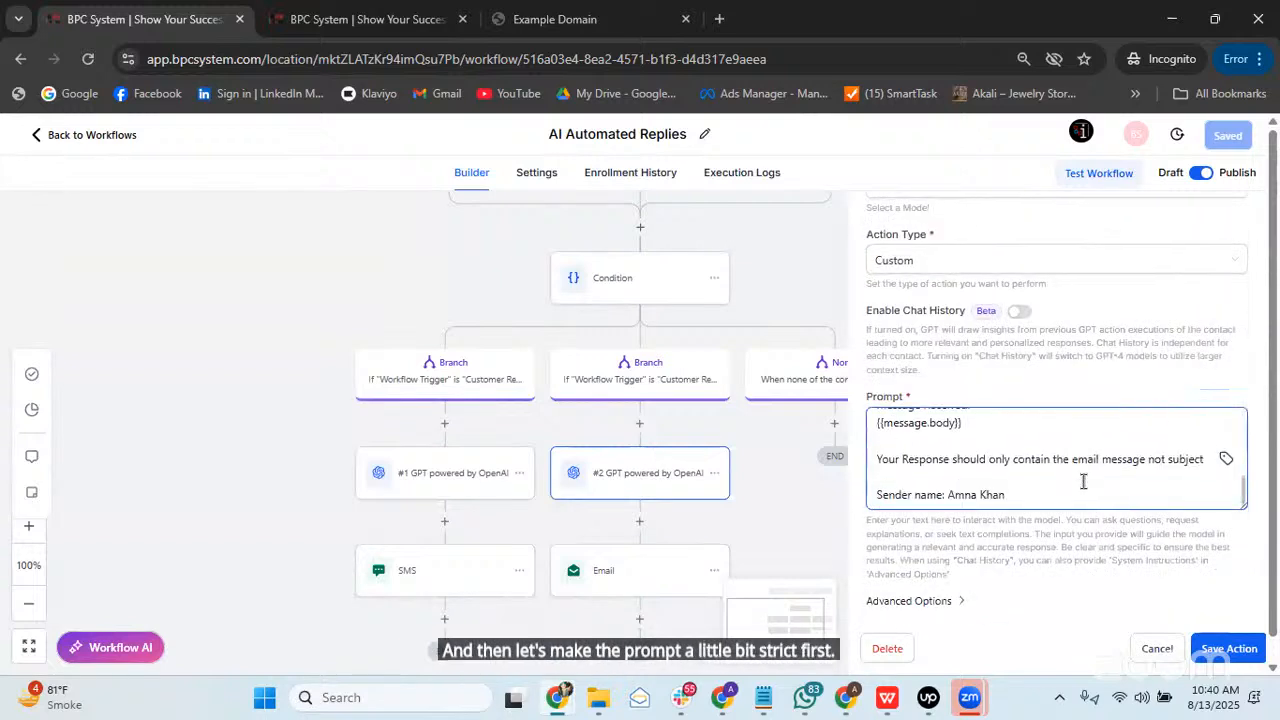
click(877, 492)
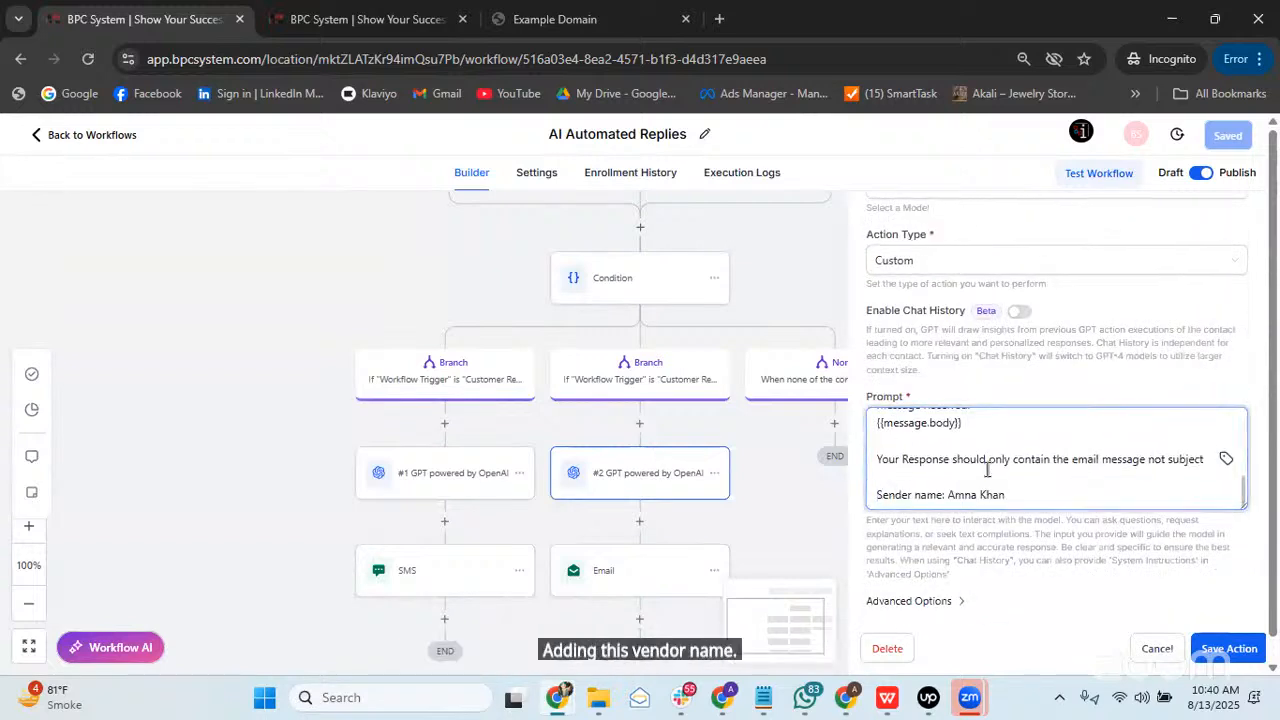
text(Always a)
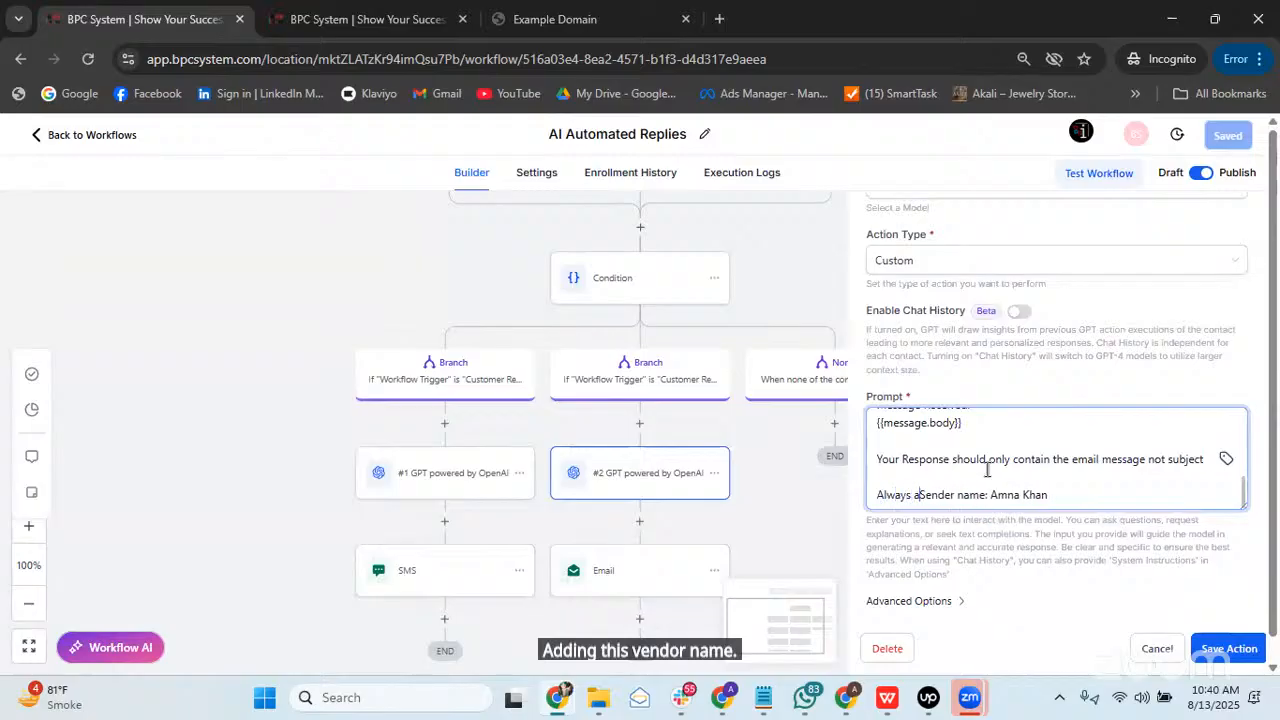
text(dd this)
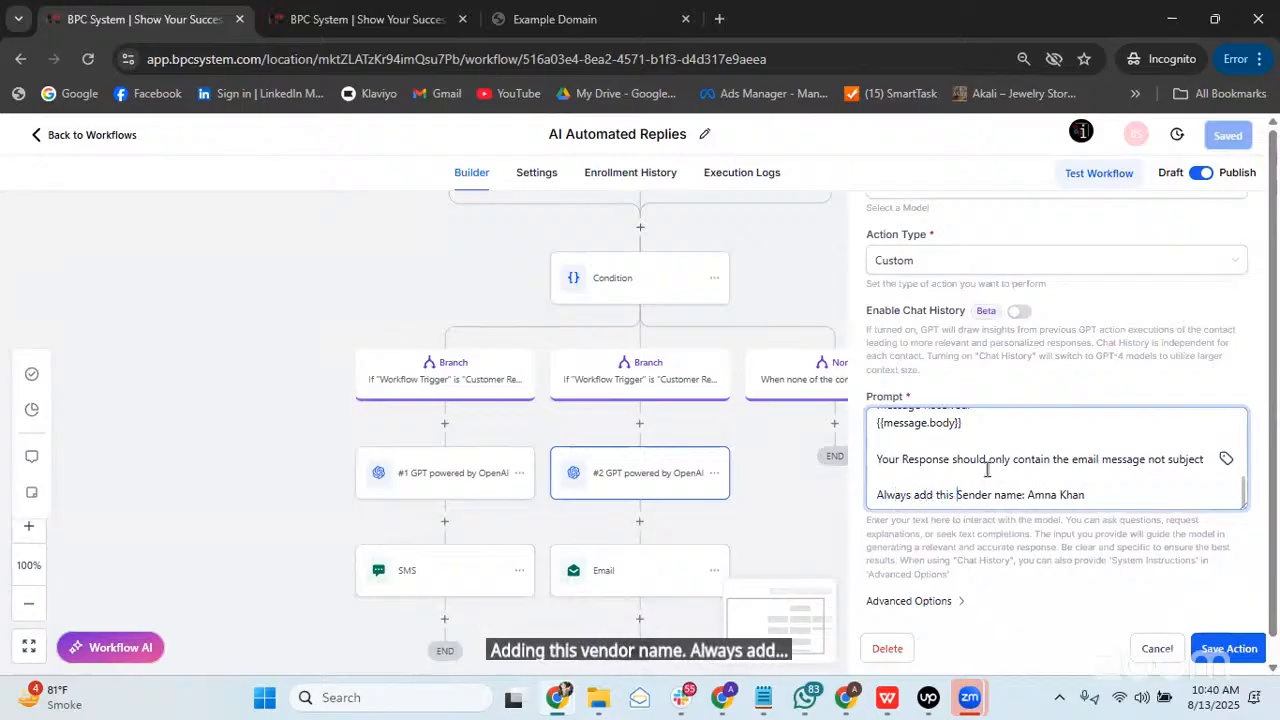
click(1029, 498)
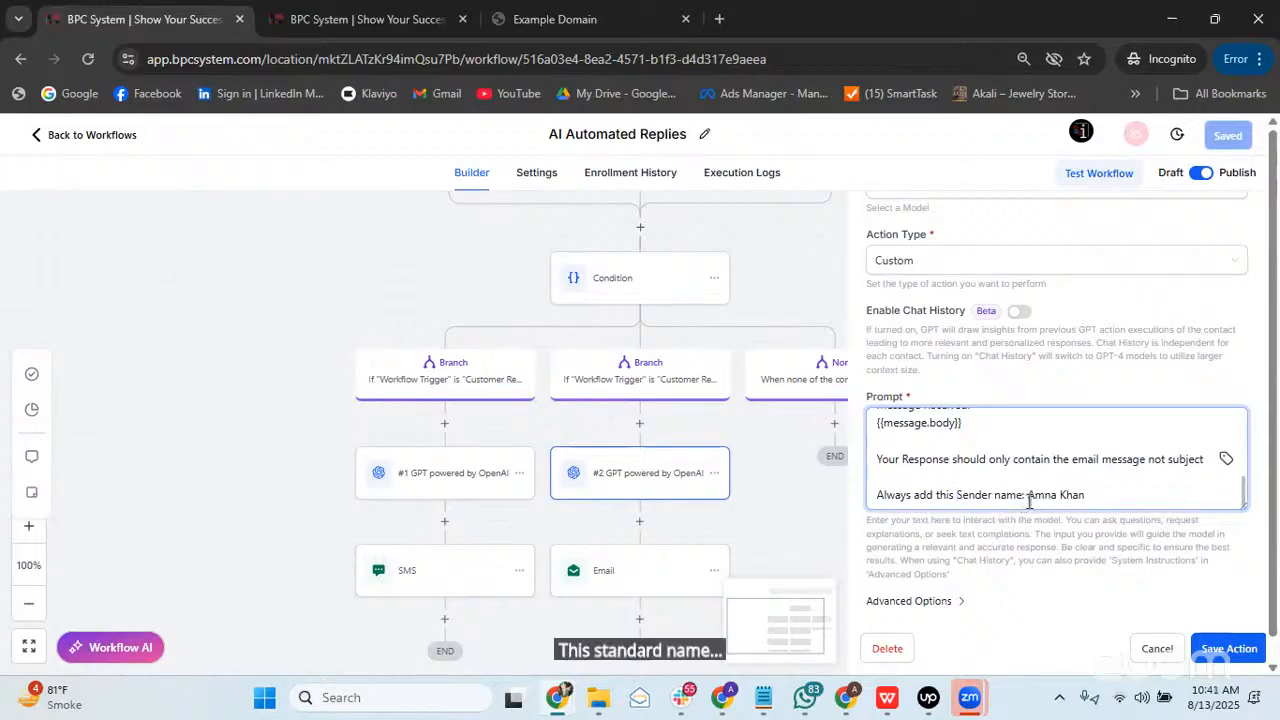
Step: Add the instruction "never say [yourname] or never use a placeholder." below the sender name line in the prompt
click(1095, 494)
key(Return)
key(Return)
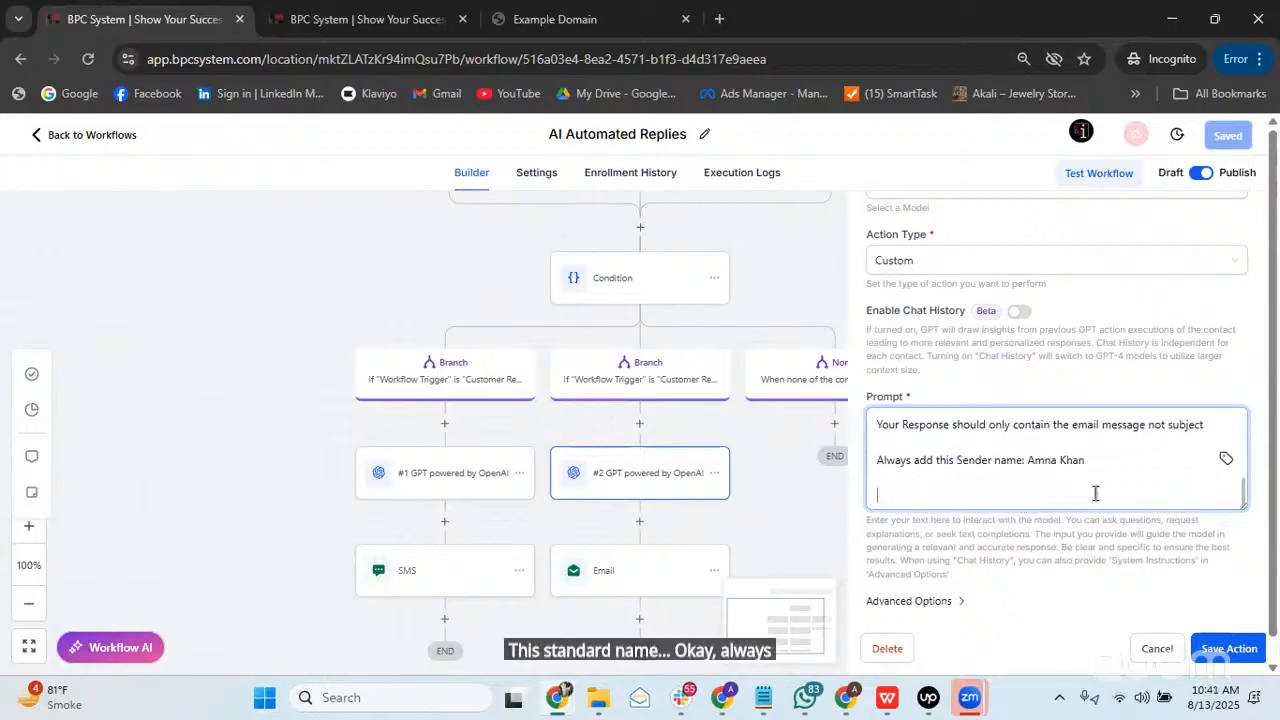
text(never)
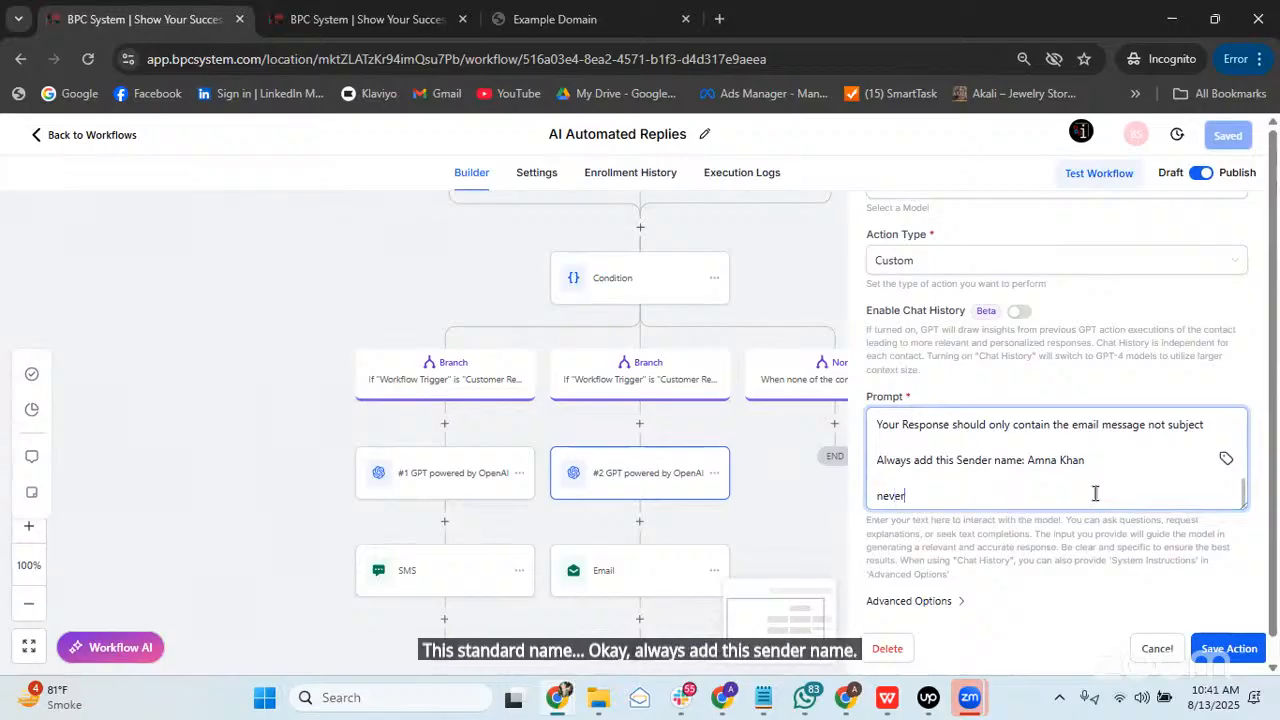
text( say (yo)
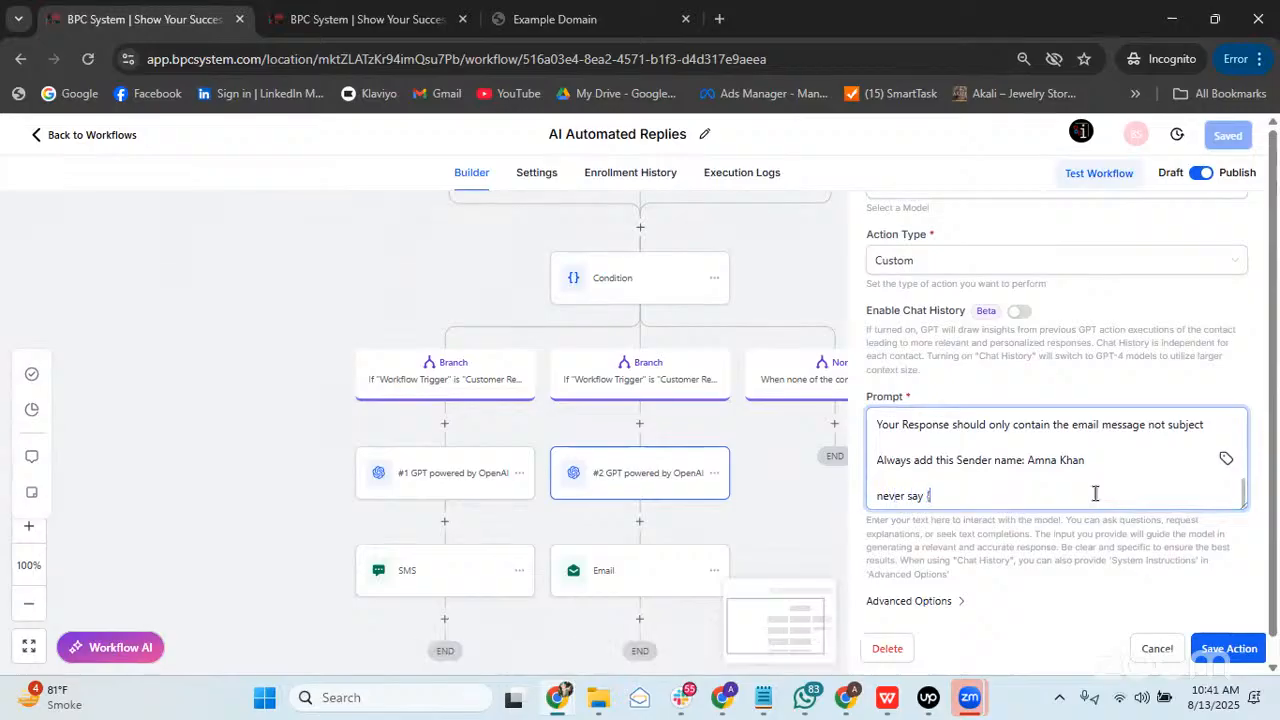
text(urname)
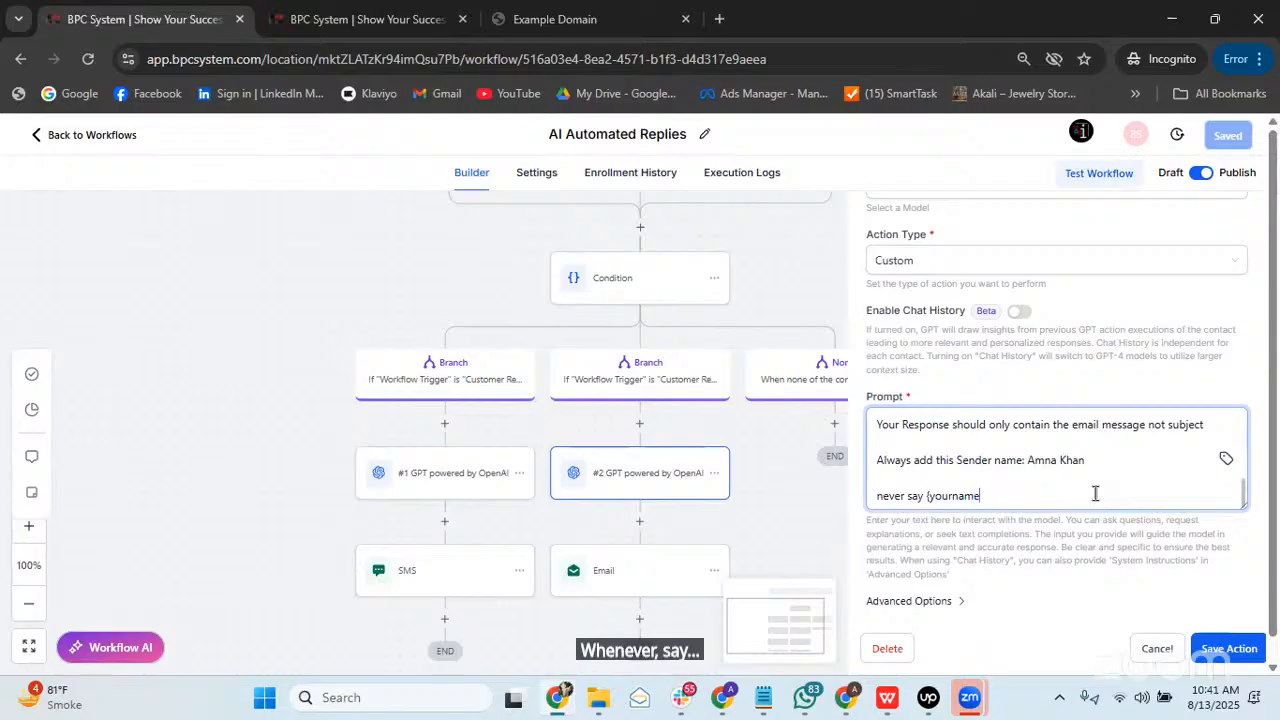
text(})
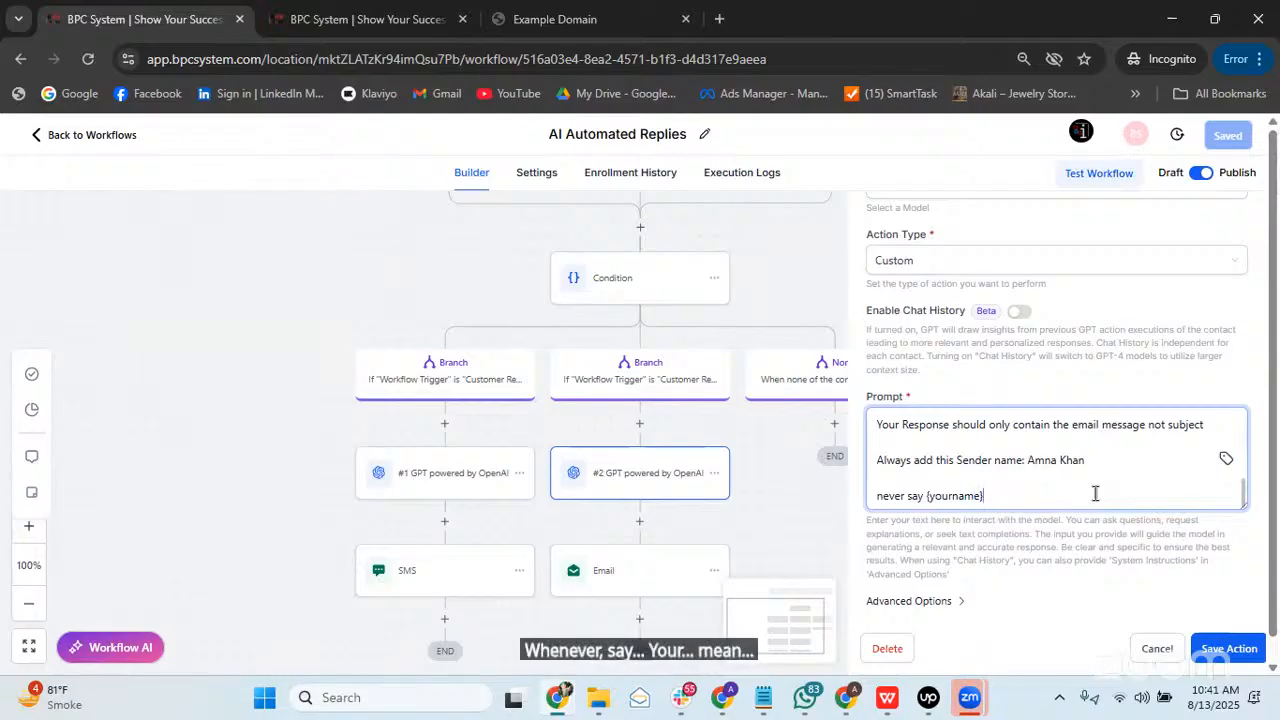
text(])
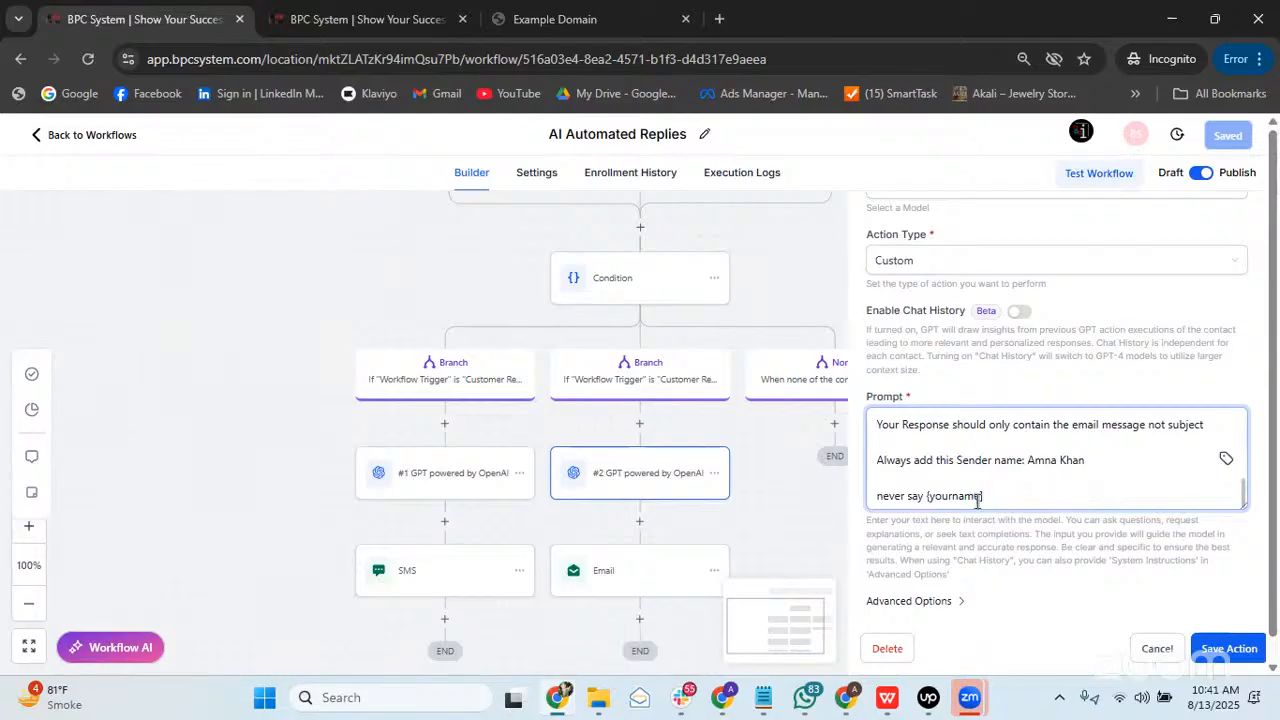
click(933, 495)
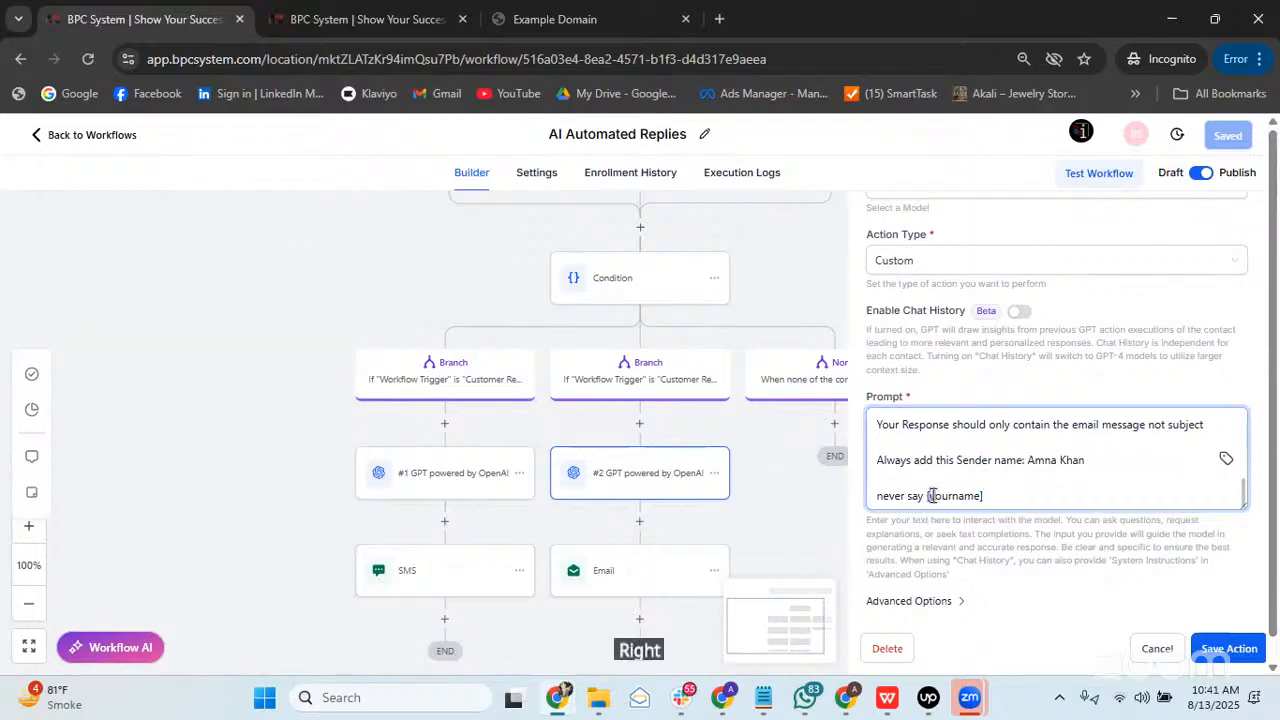
key(BackSpace)
text([yourname)
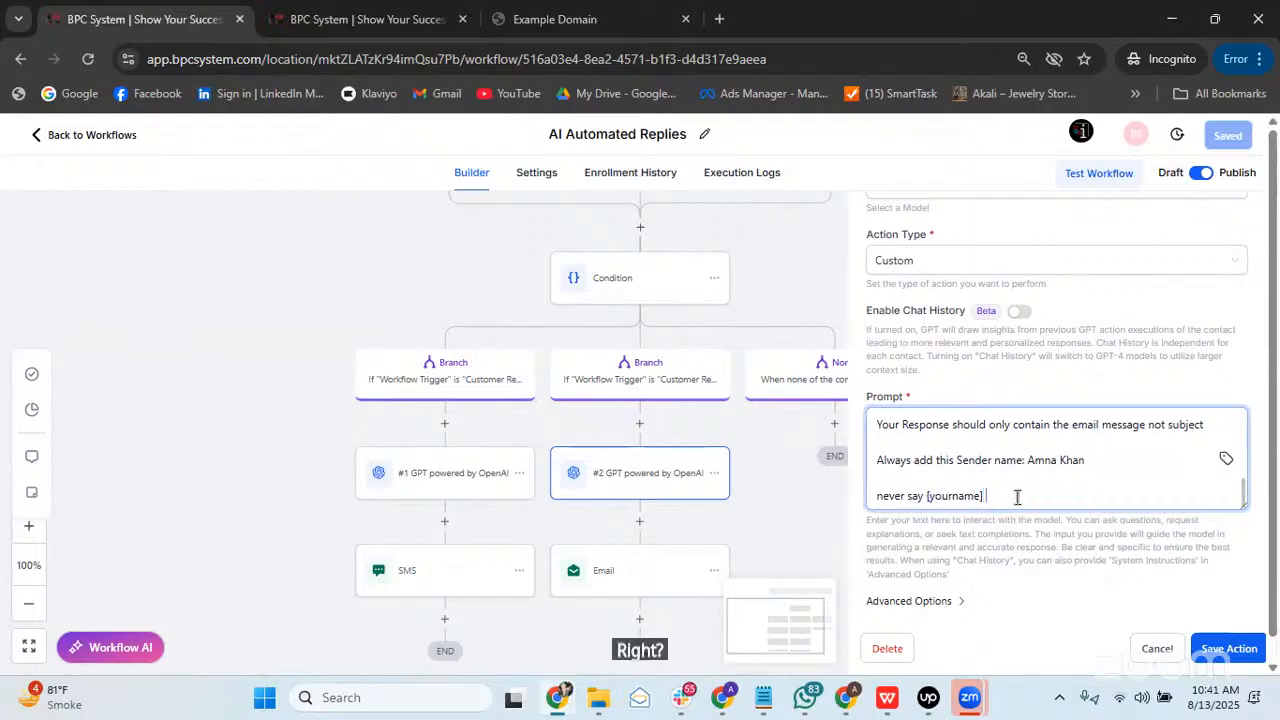
text(] or never use)
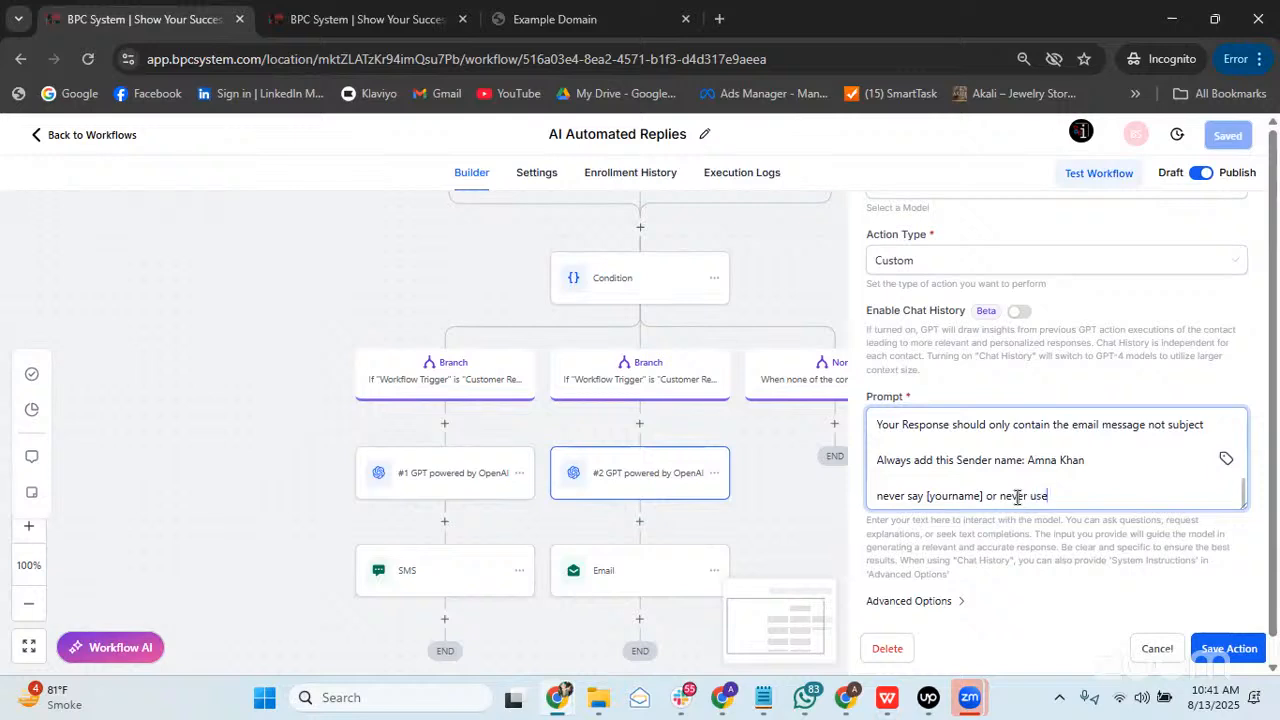
text( a placeholder.)
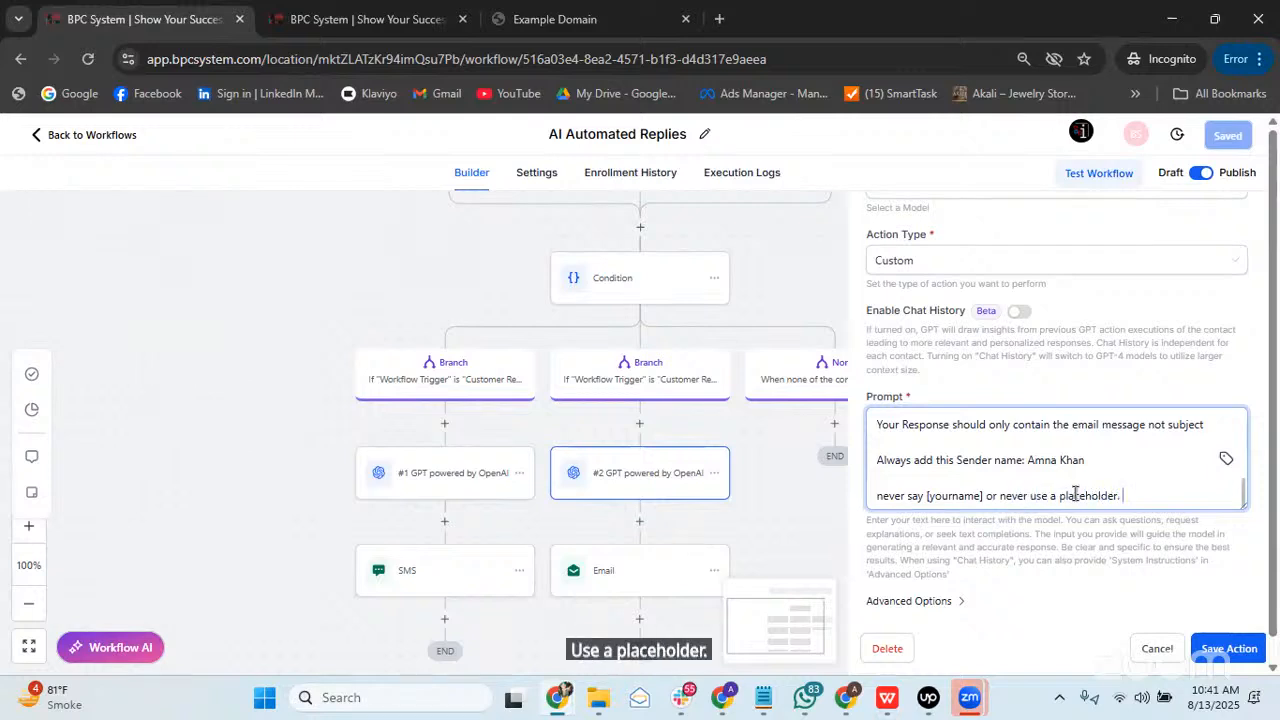
Step: Move the placeholder instruction onto the sender name line and enclose it in parentheses
click(880, 493)
key(BackSpace)
key(BackSpace)
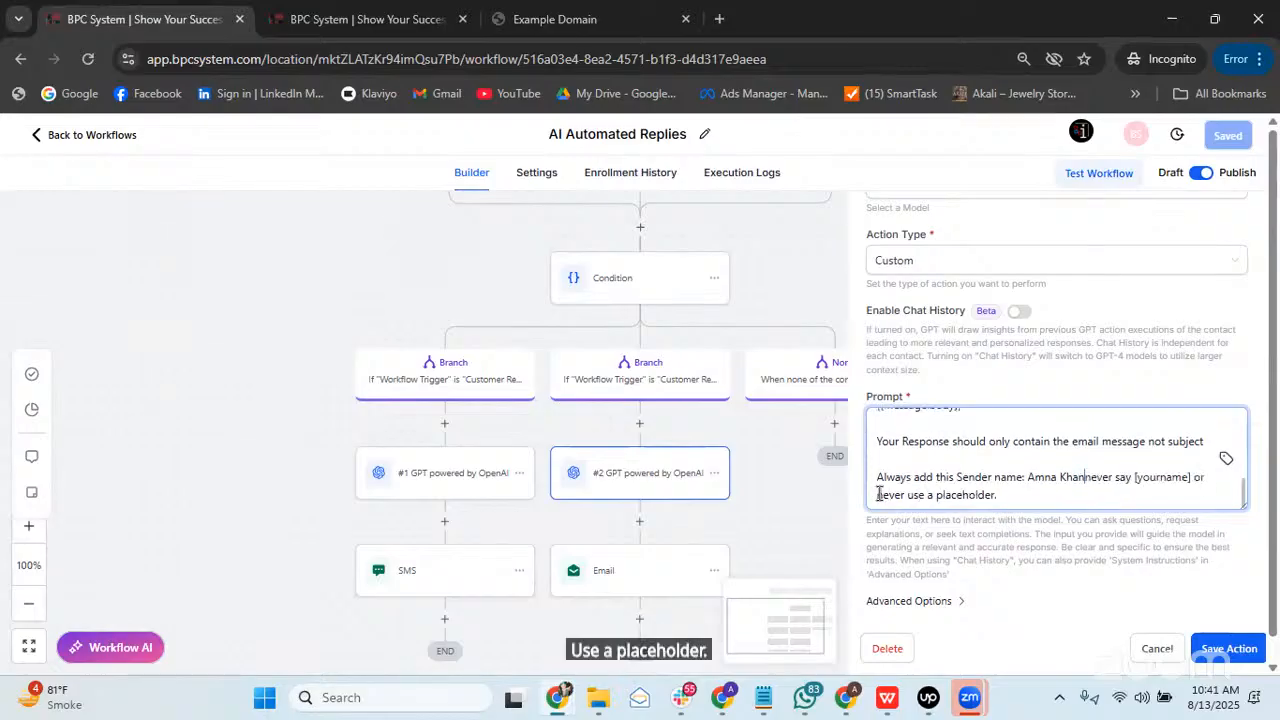
key(Delete)
text(n ()
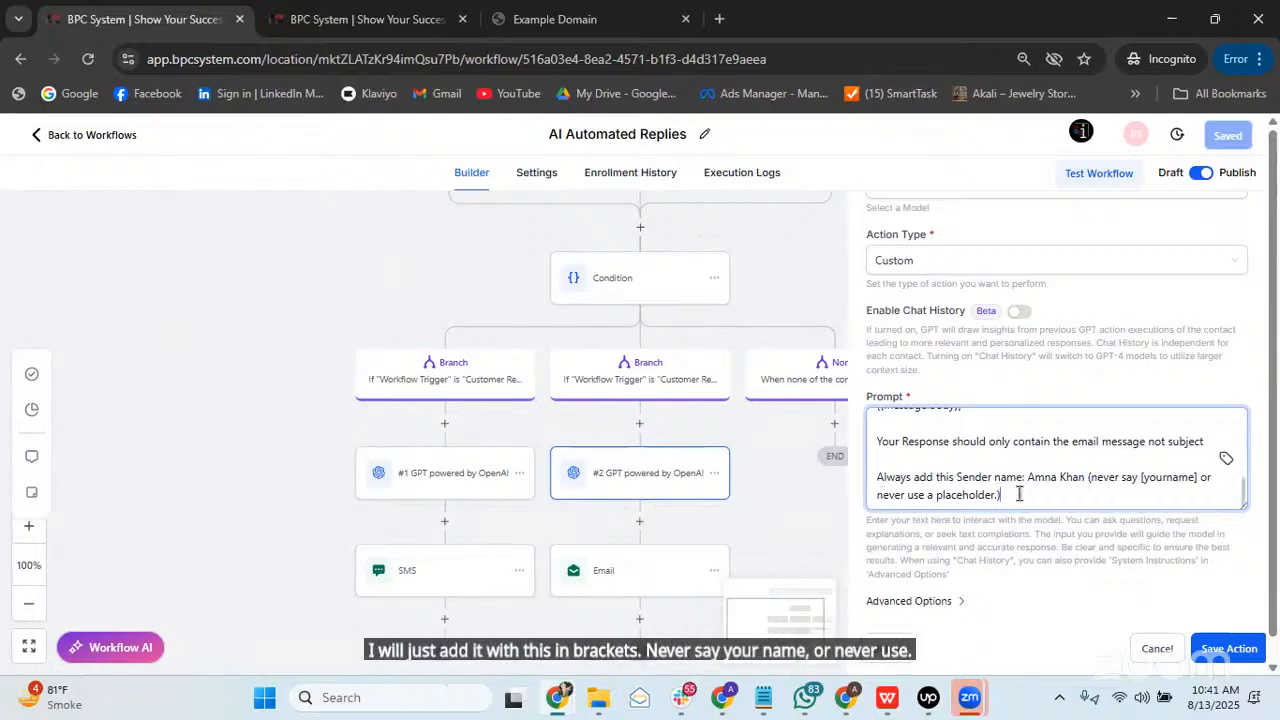
Step: Review the edited prompt, and save the GPT action and the workflow
scroll(1012, 466, up, 1)
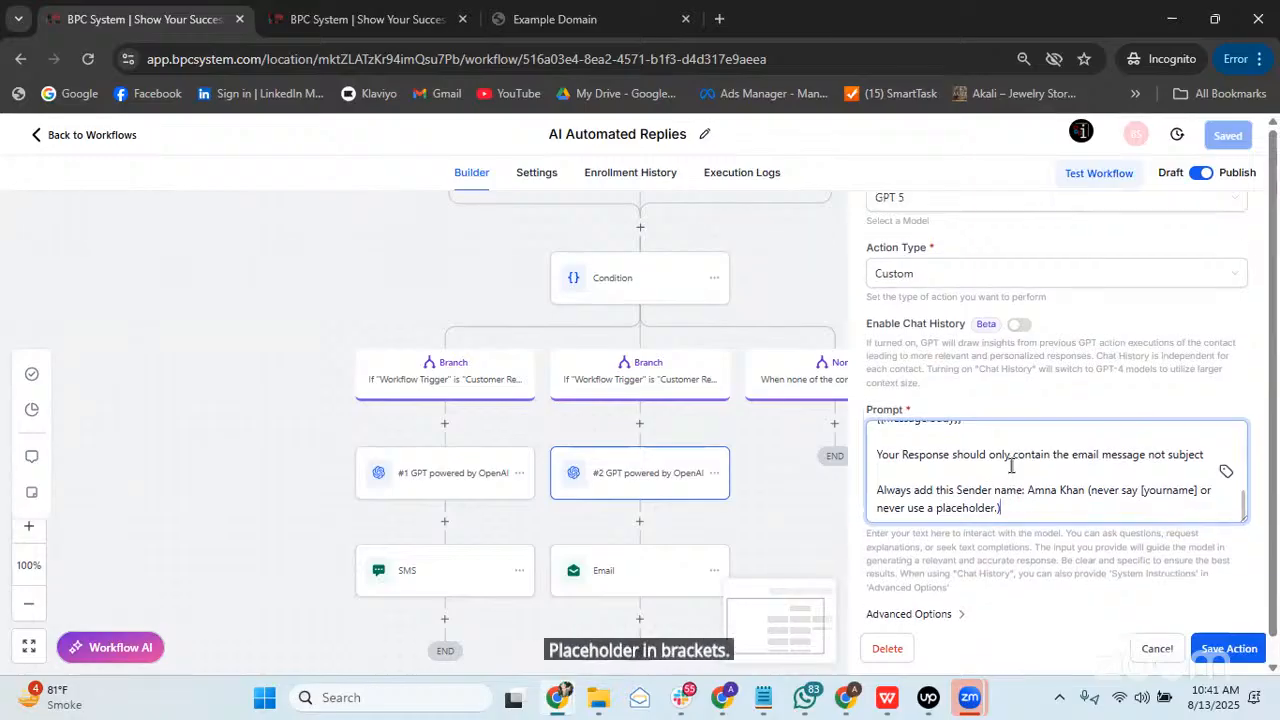
scroll(1042, 506, down, 1)
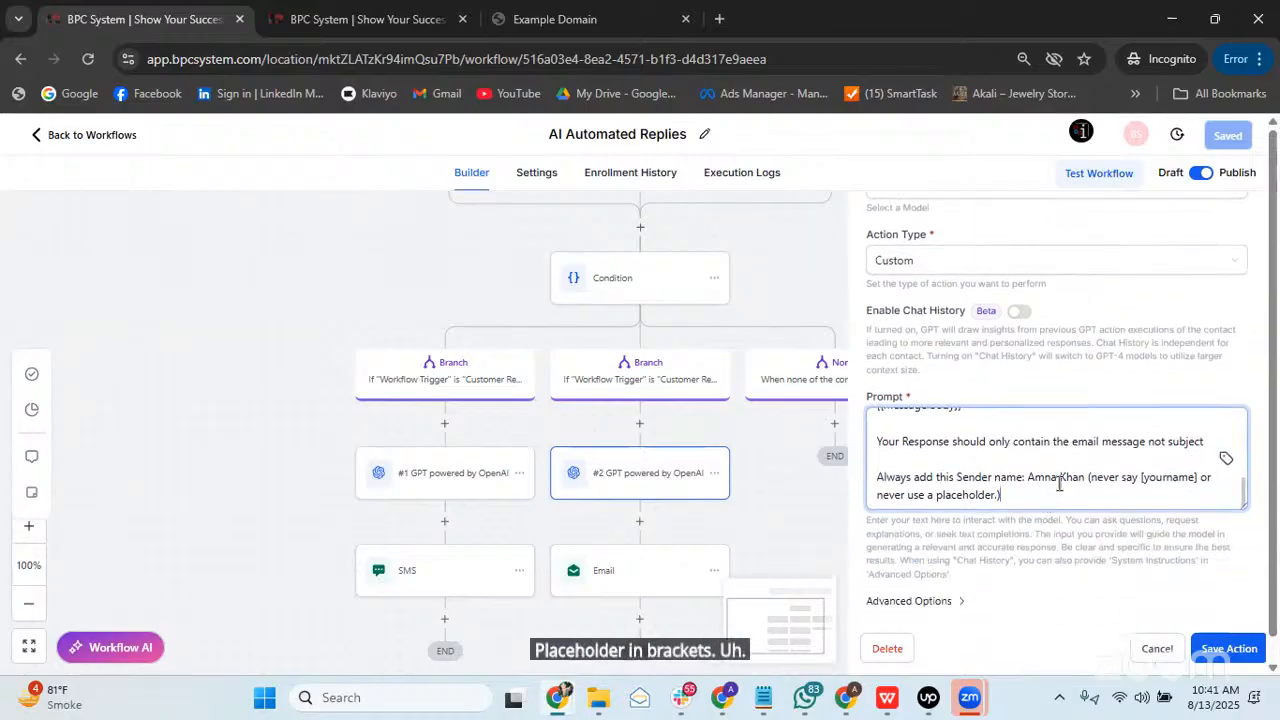
click(1222, 649)
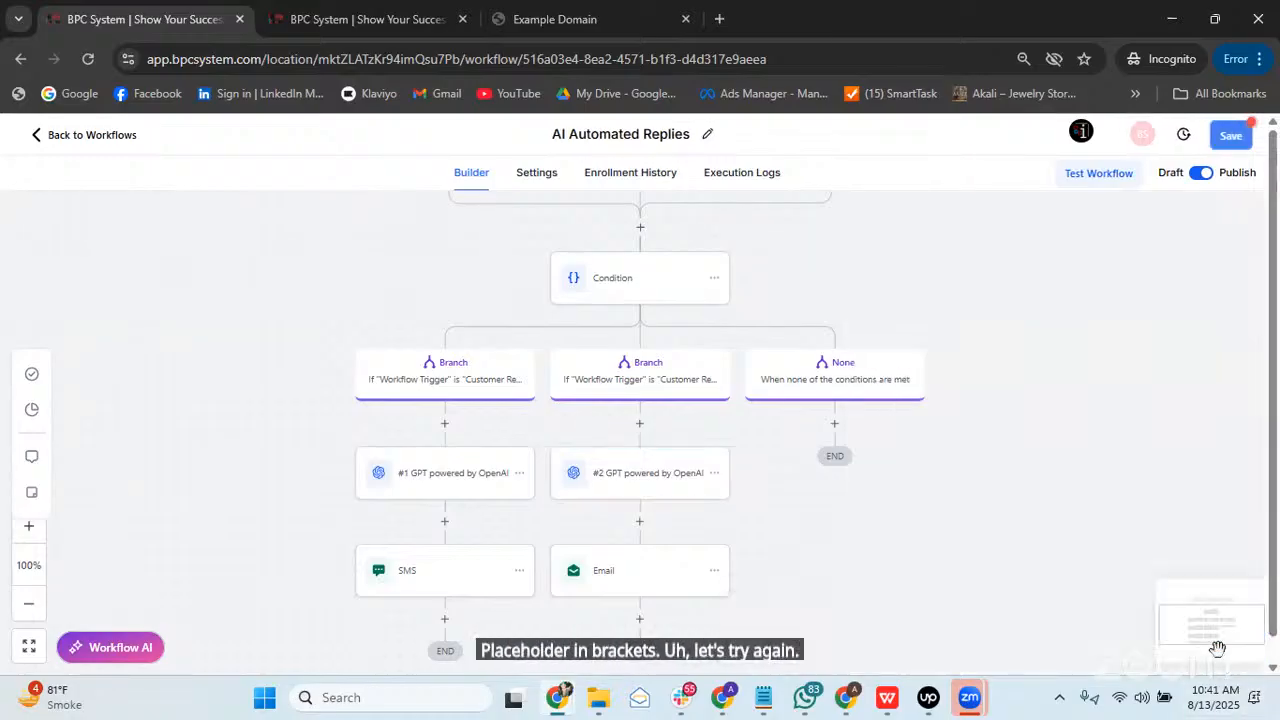
click(1236, 133)
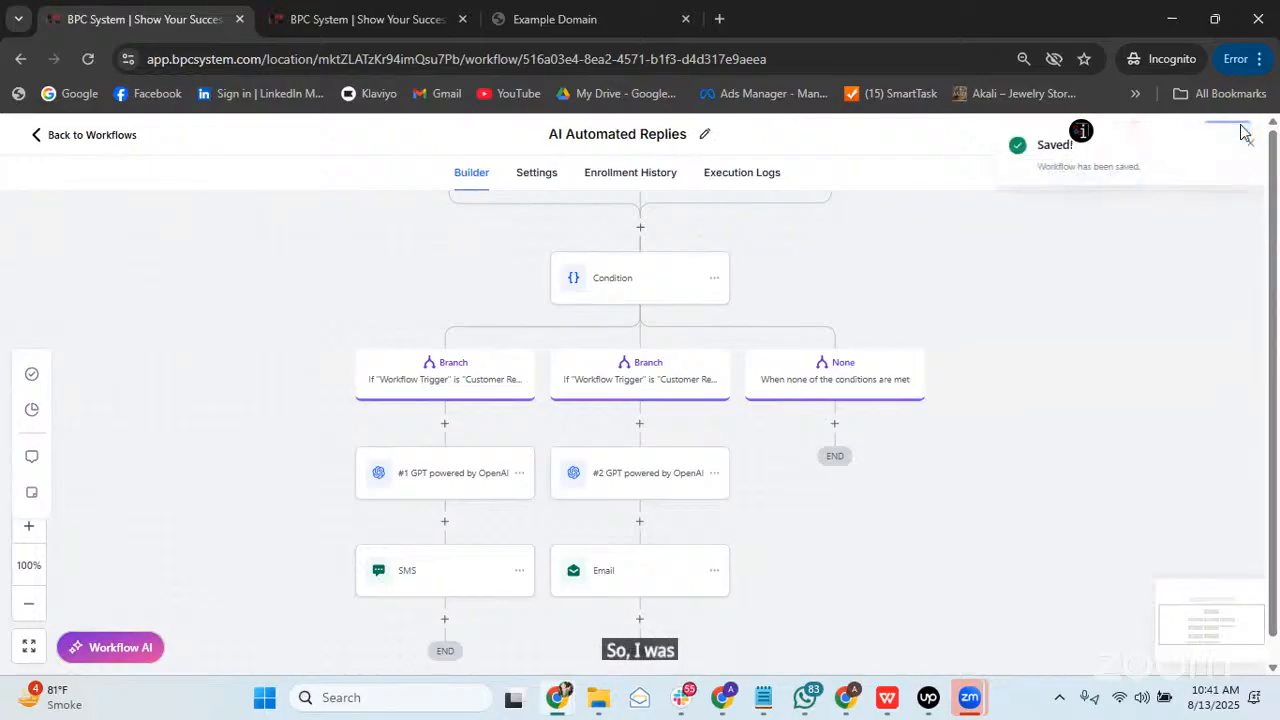
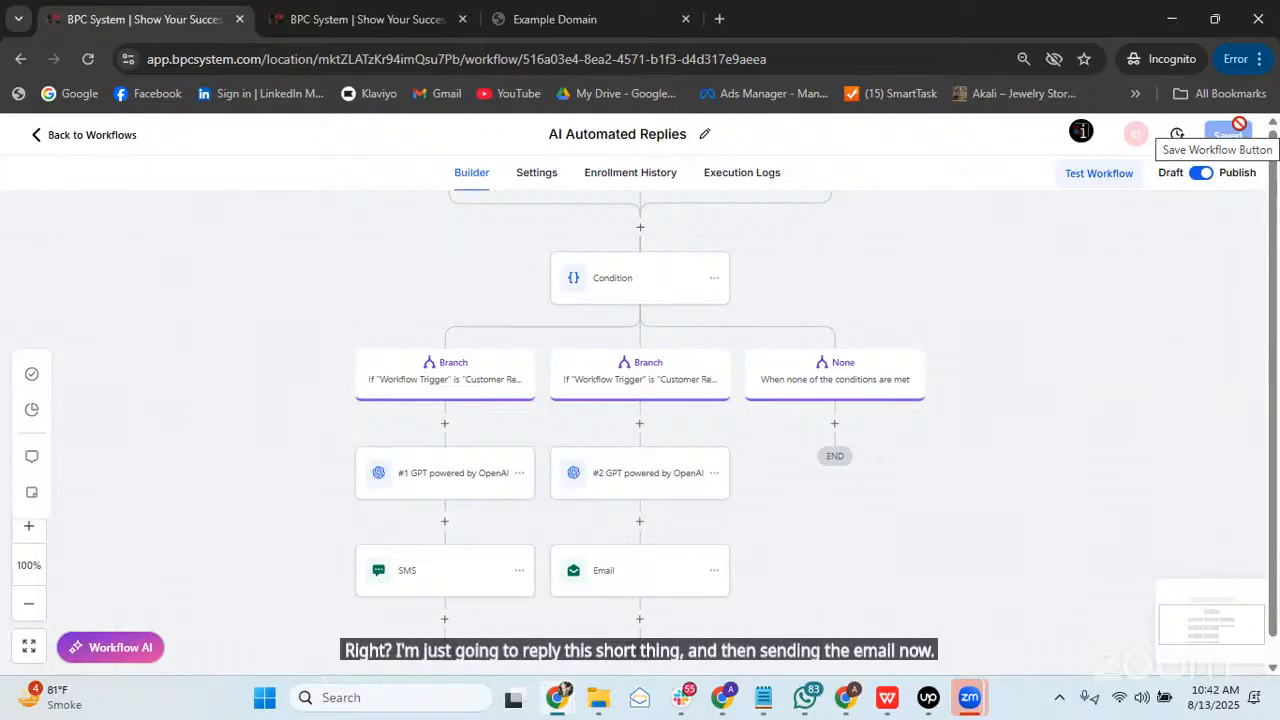
Step: Leave the workflow builder and open the contact record Test 1 from the contacts list
click(111, 134)
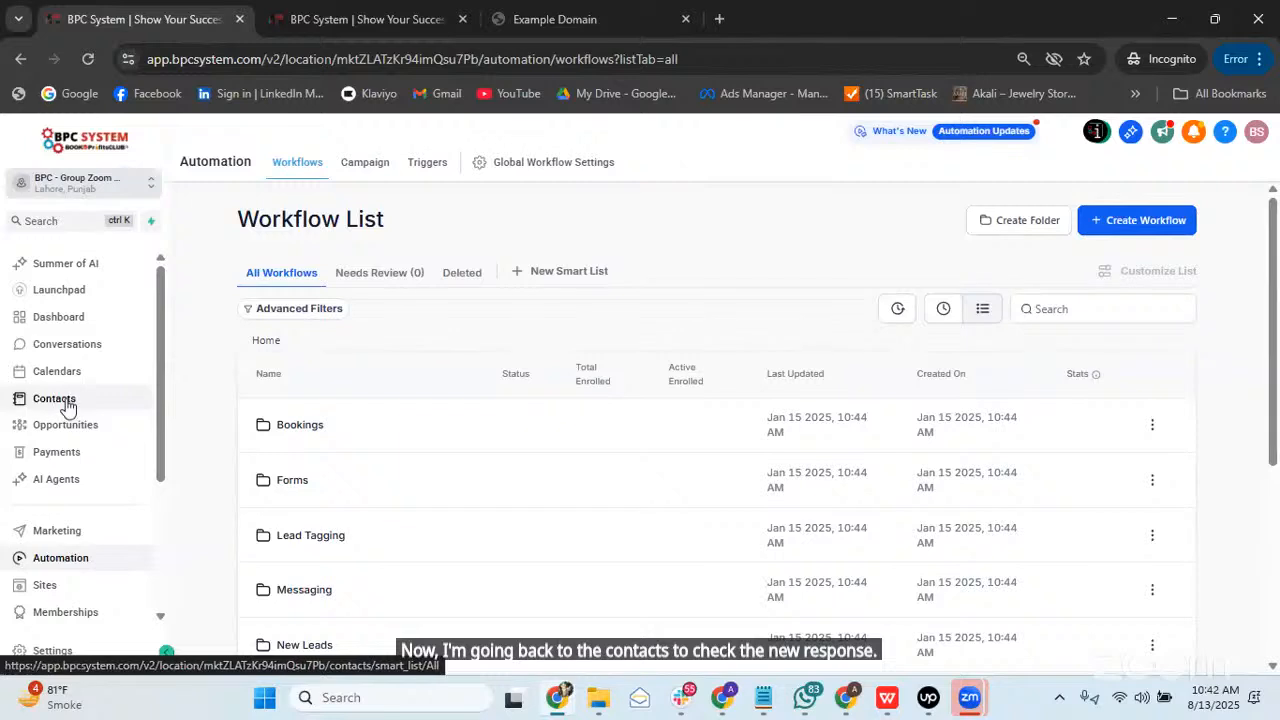
click(60, 401)
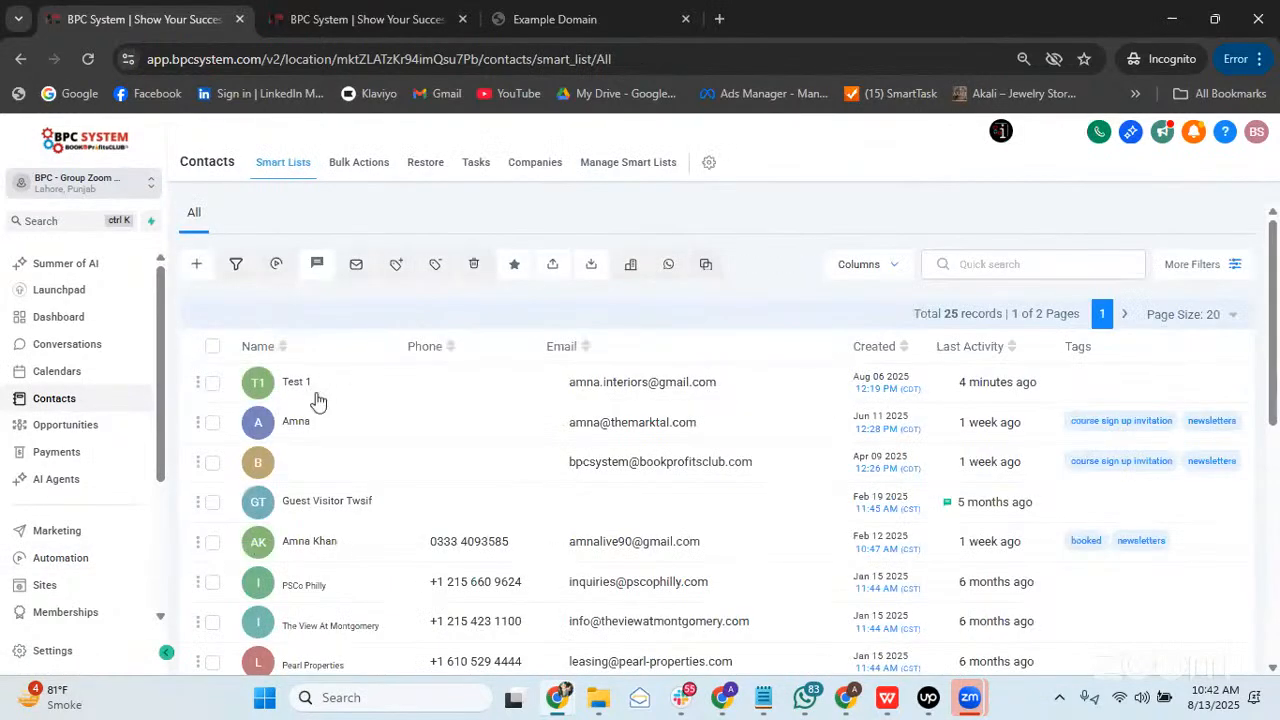
click(293, 382)
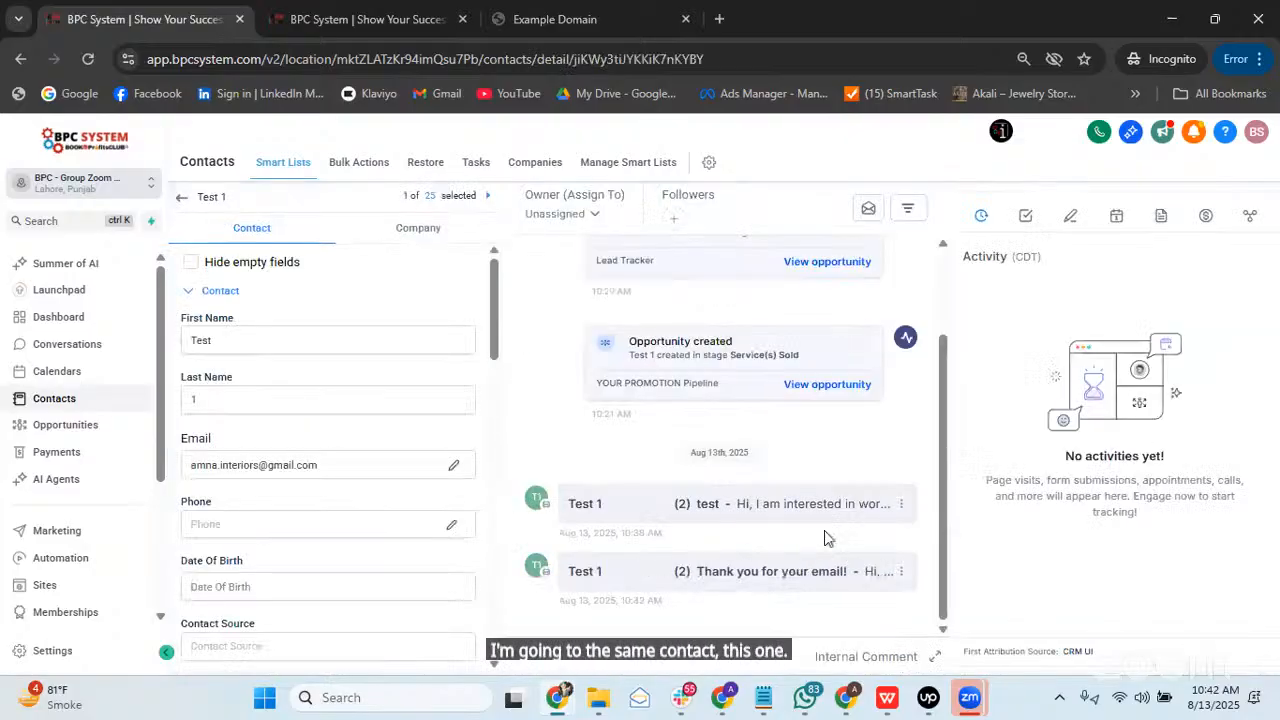
Step: Read the messages in the "Thank you for your email!" thread to look for a new automated reply, and collapse the thread
click(700, 577)
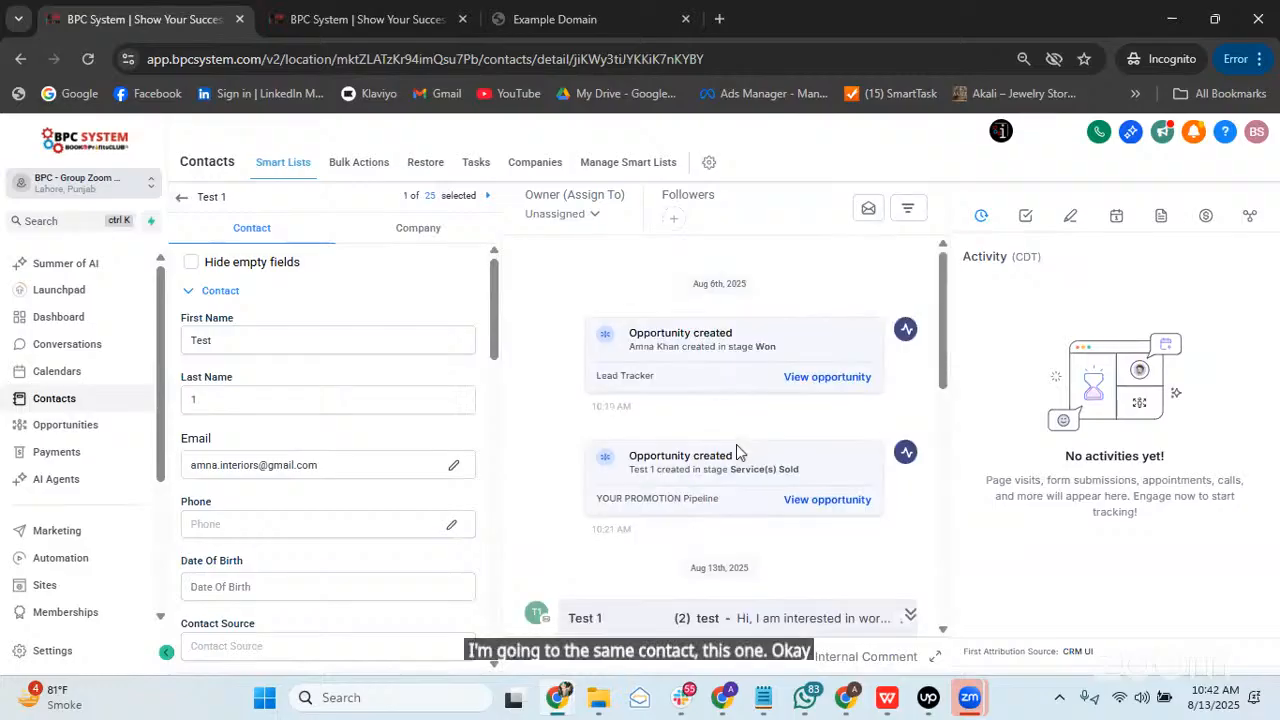
scroll(770, 418, down, 2)
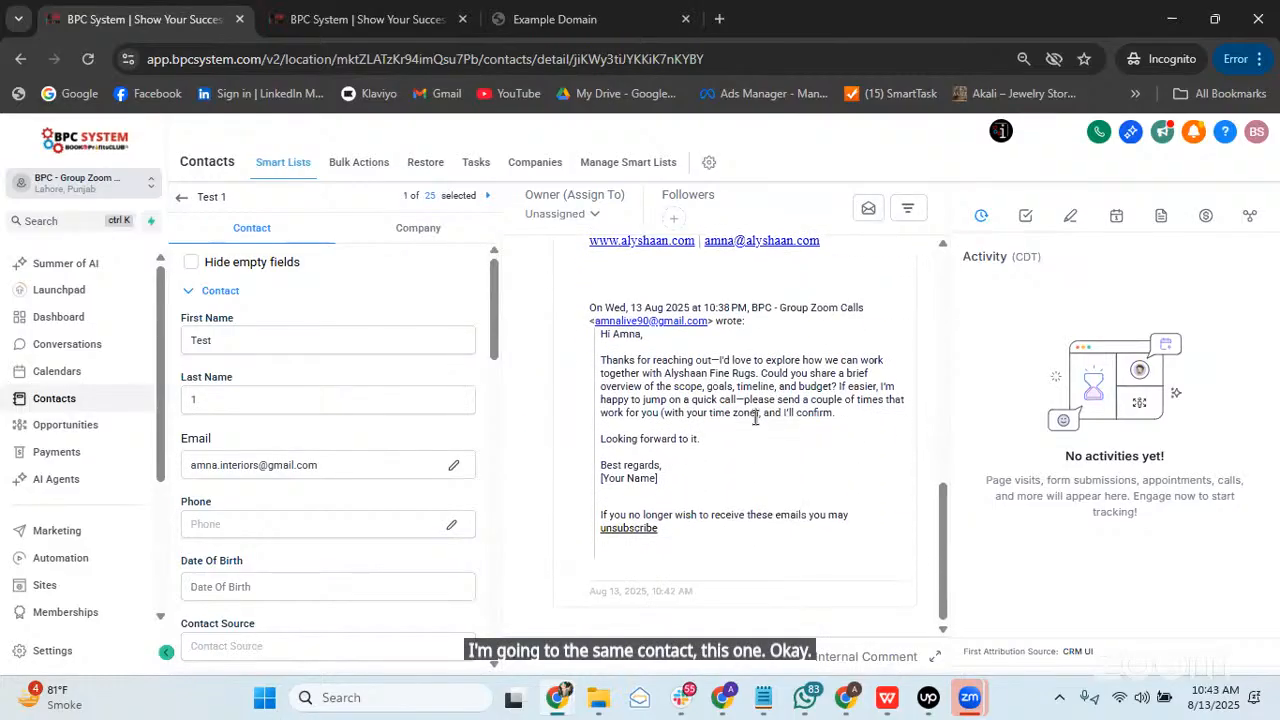
scroll(758, 417, up, 4)
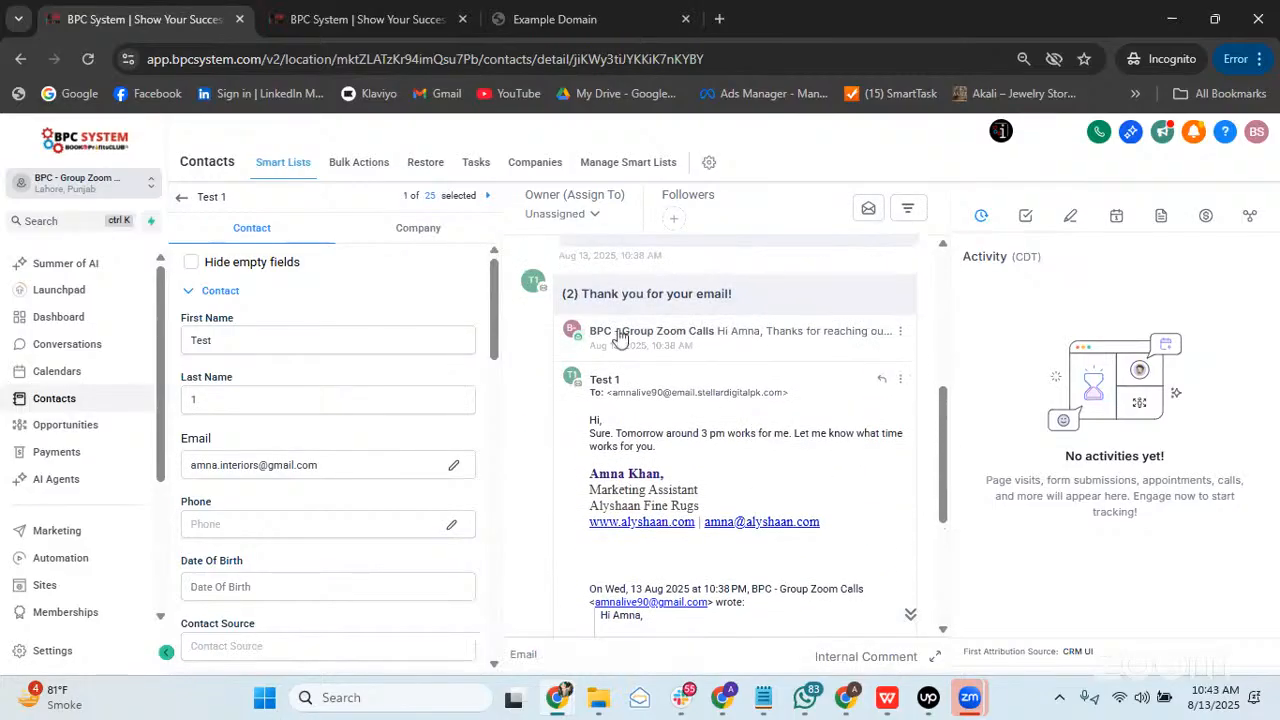
click(693, 300)
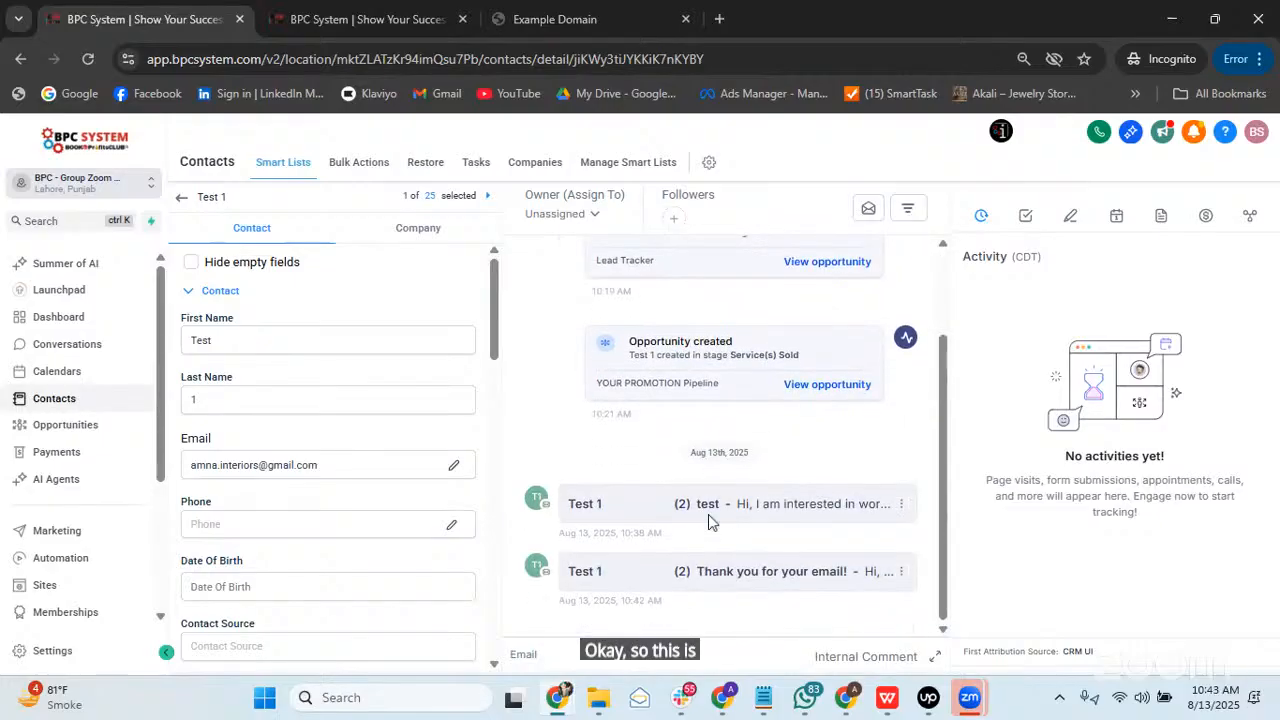
click(710, 578)
scroll(745, 373, up, 6)
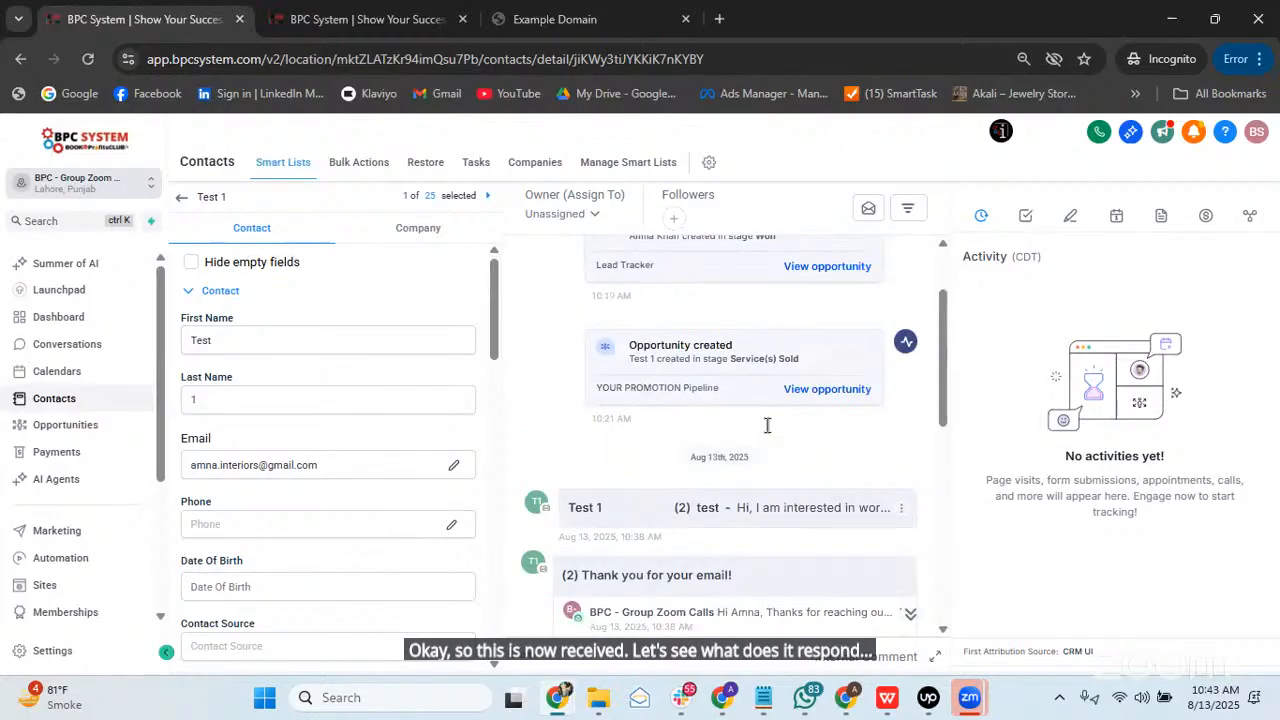
scroll(725, 415, down, 2)
click(740, 438)
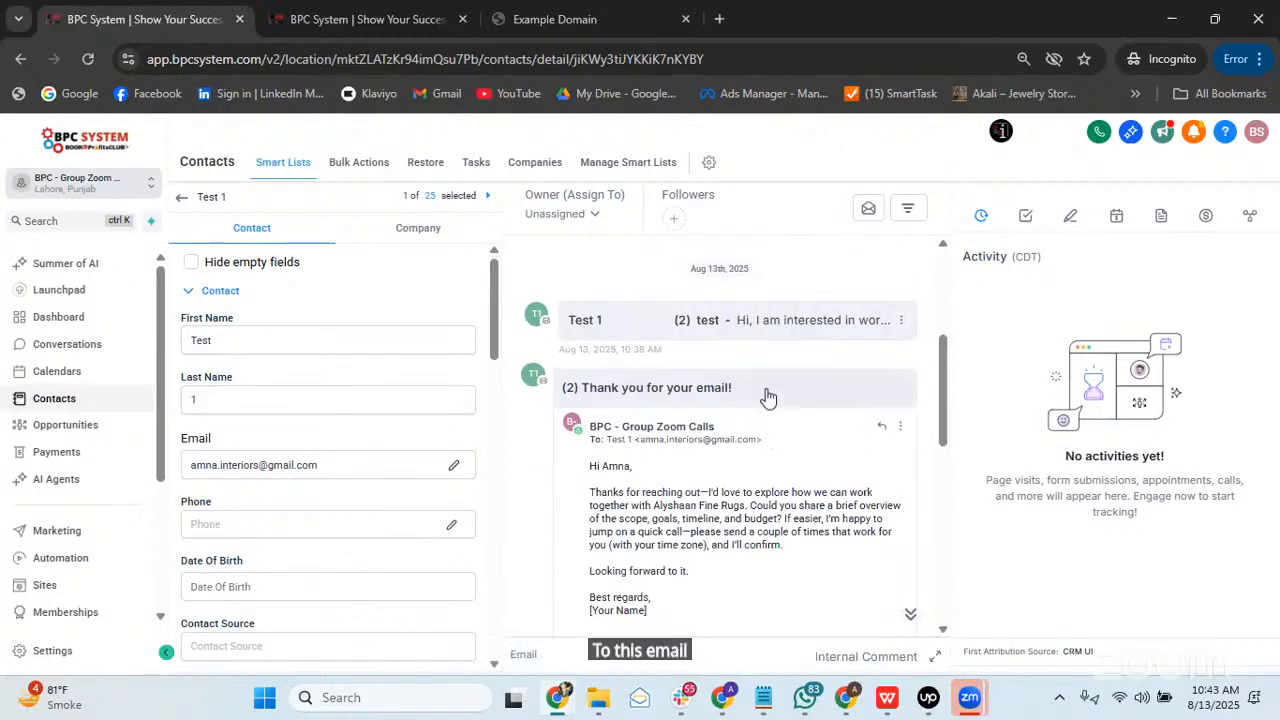
click(764, 392)
Step: Check the contact's Automation section for active and past workflows
scroll(726, 474, down, 1)
scroll(300, 451, down, 10)
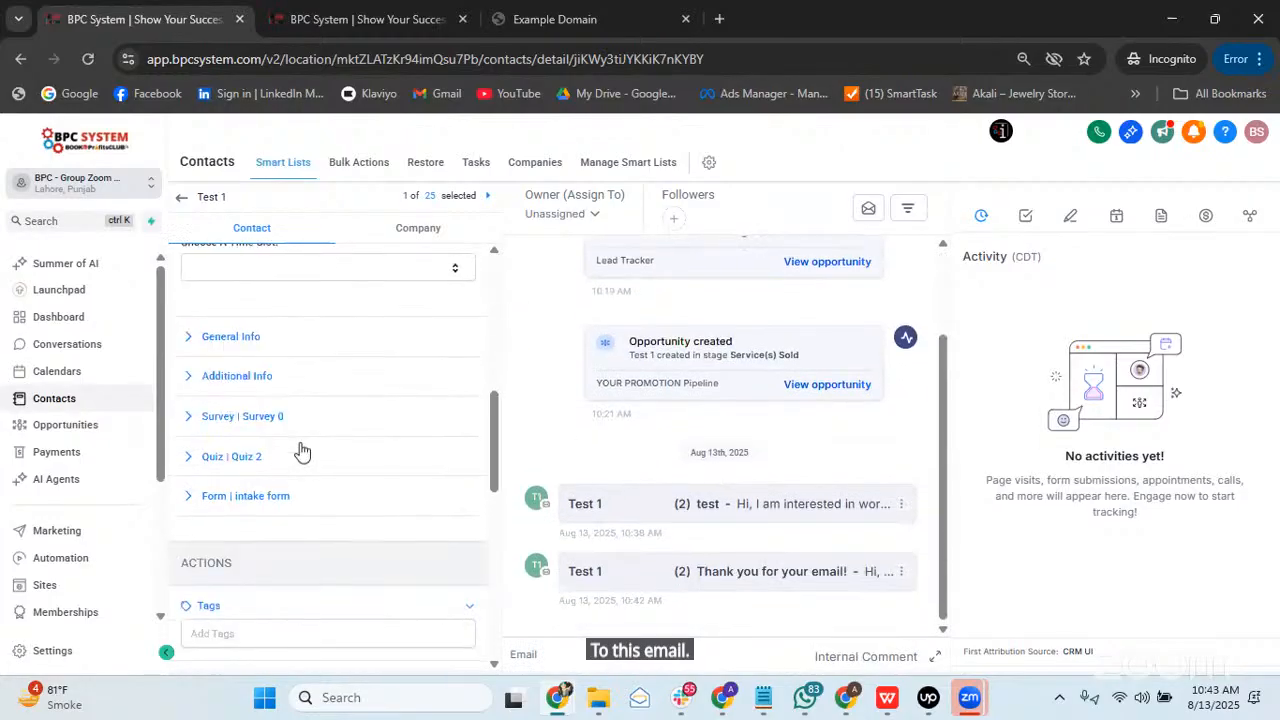
scroll(280, 400, up, 1)
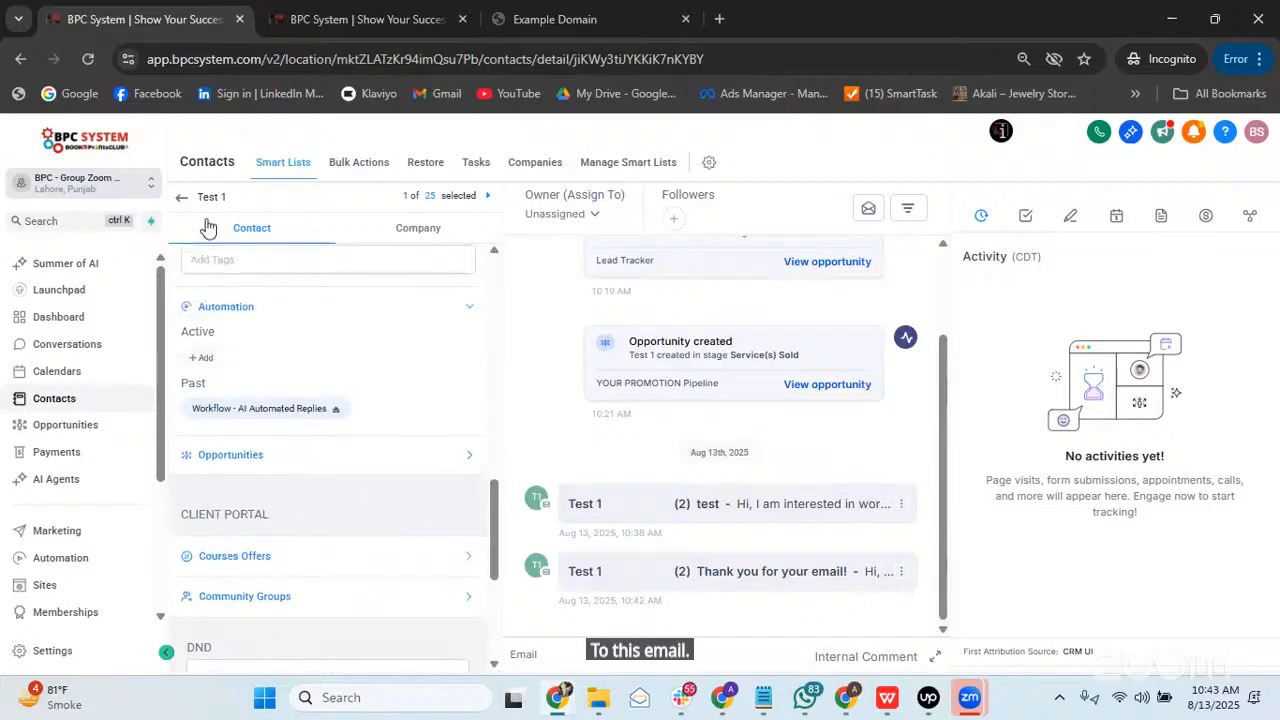
Step: Reload the contact record, collapse the email composer and expand the newest "Thank you for your email!" message
click(87, 61)
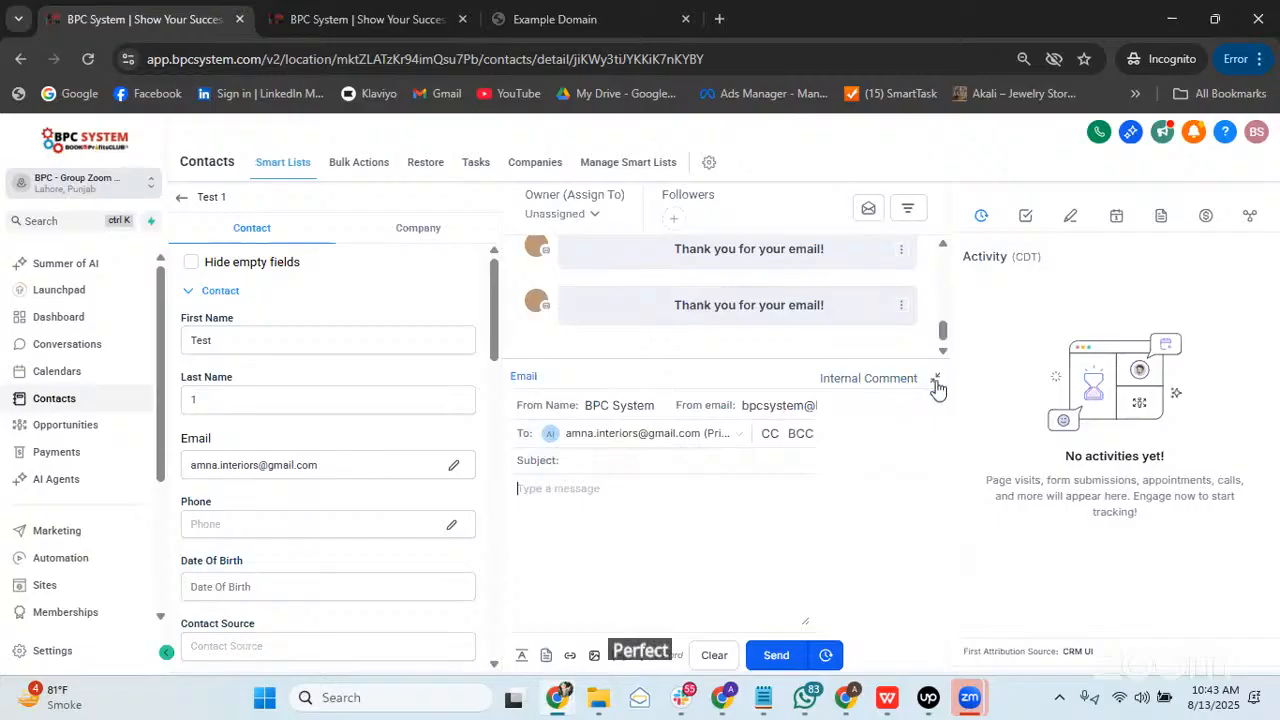
click(937, 380)
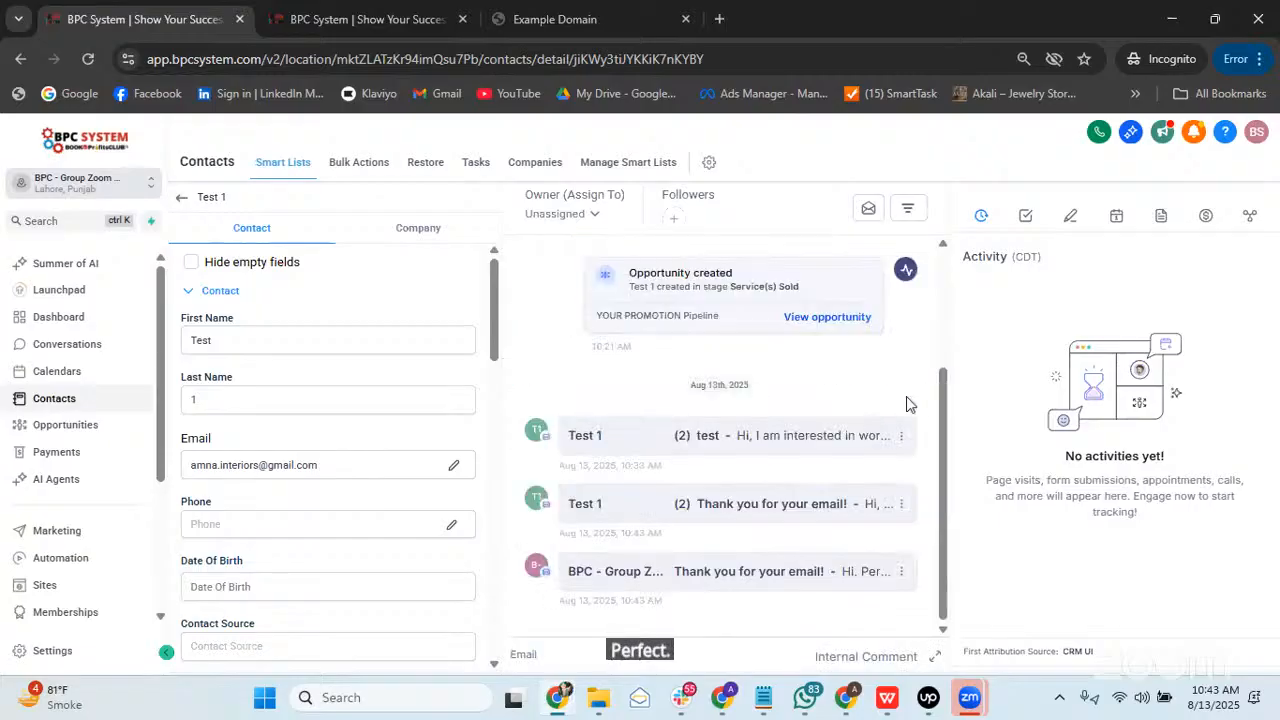
click(685, 576)
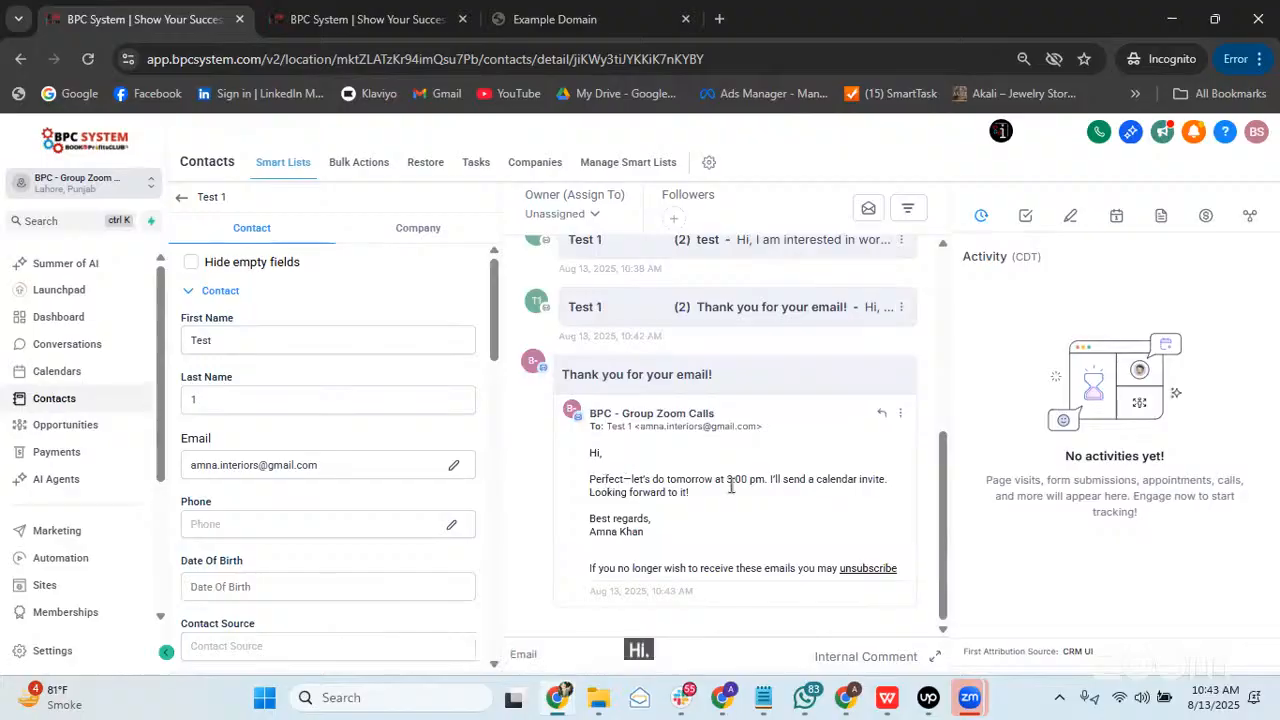
Step: Check the automated reply's proposed meeting time and the sender name in its sign-off, and collapse the message
drag(728, 480, 690, 493)
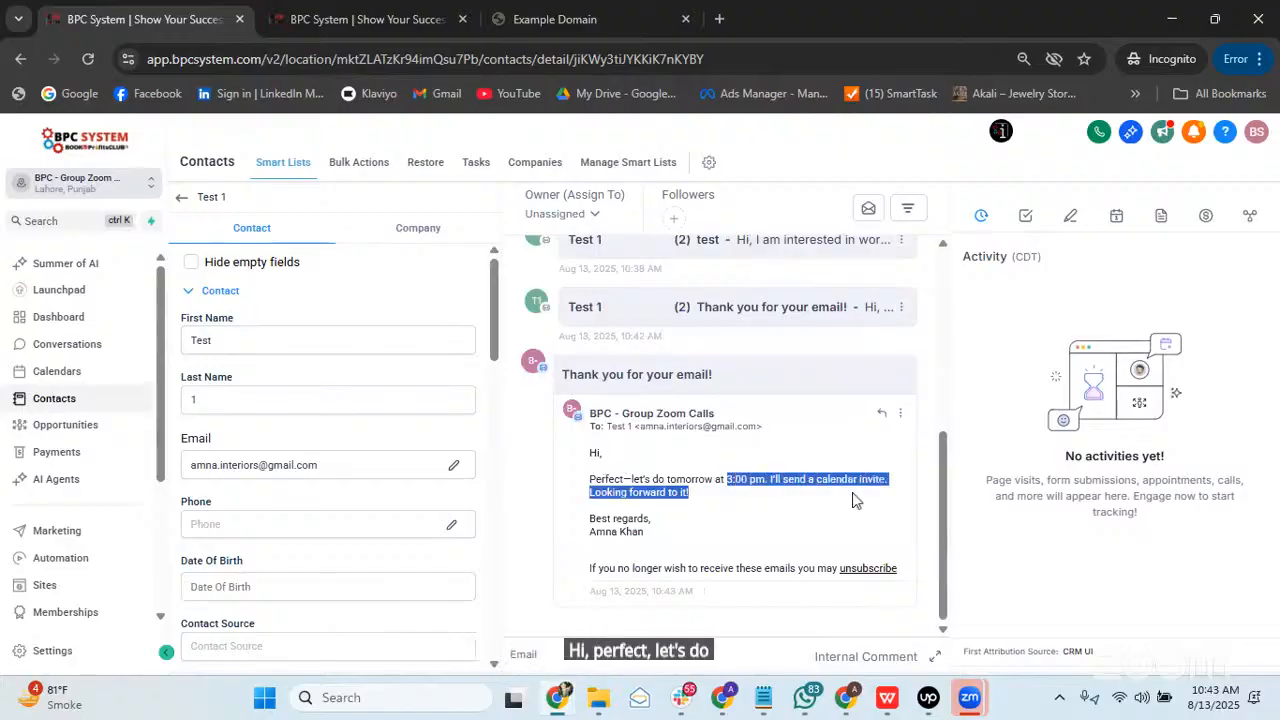
click(698, 497)
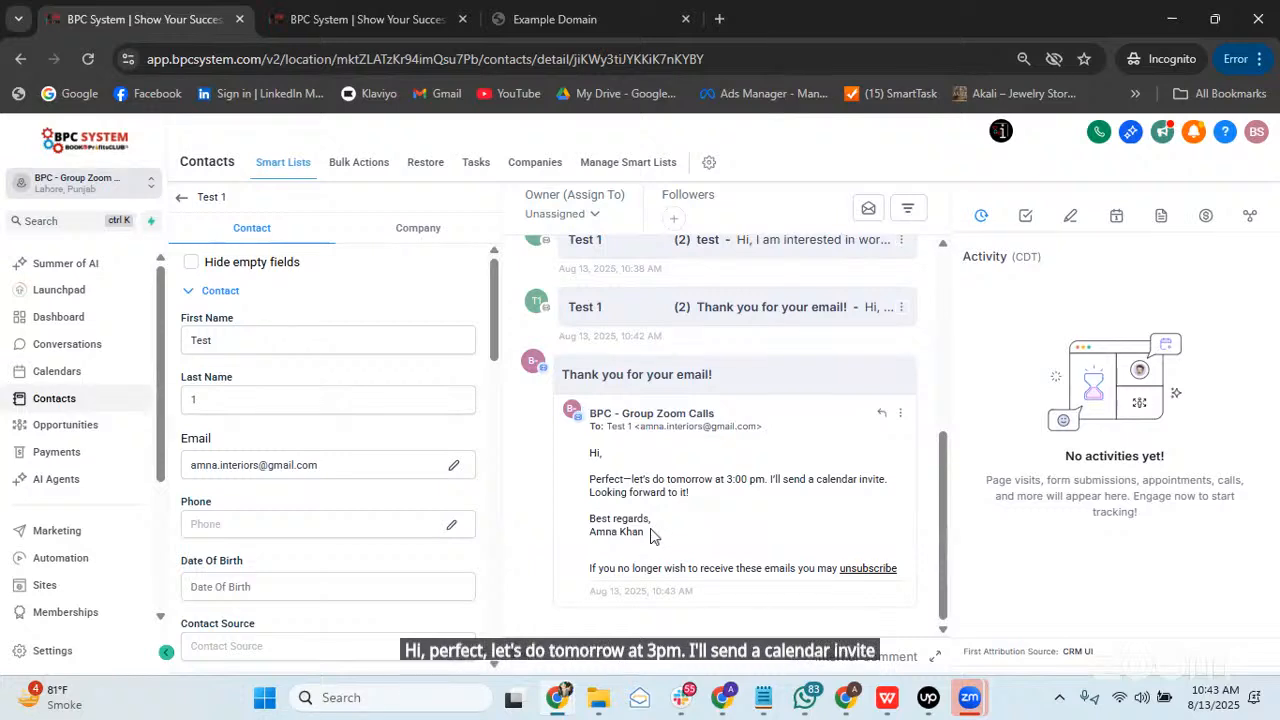
mouse_move(655, 535)
mouse_down()
mouse_move(614, 516)
mouse_move(600, 527)
mouse_move(663, 532)
mouse_move(589, 537)
mouse_up()
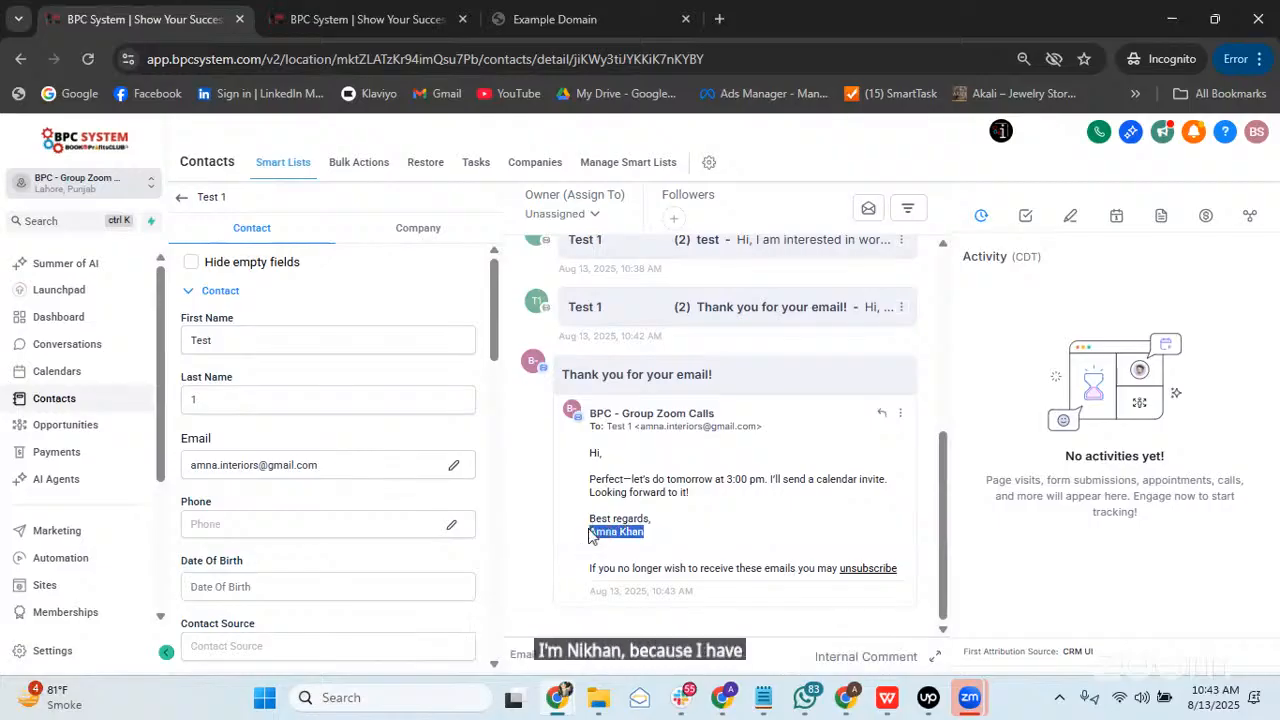
click(590, 535)
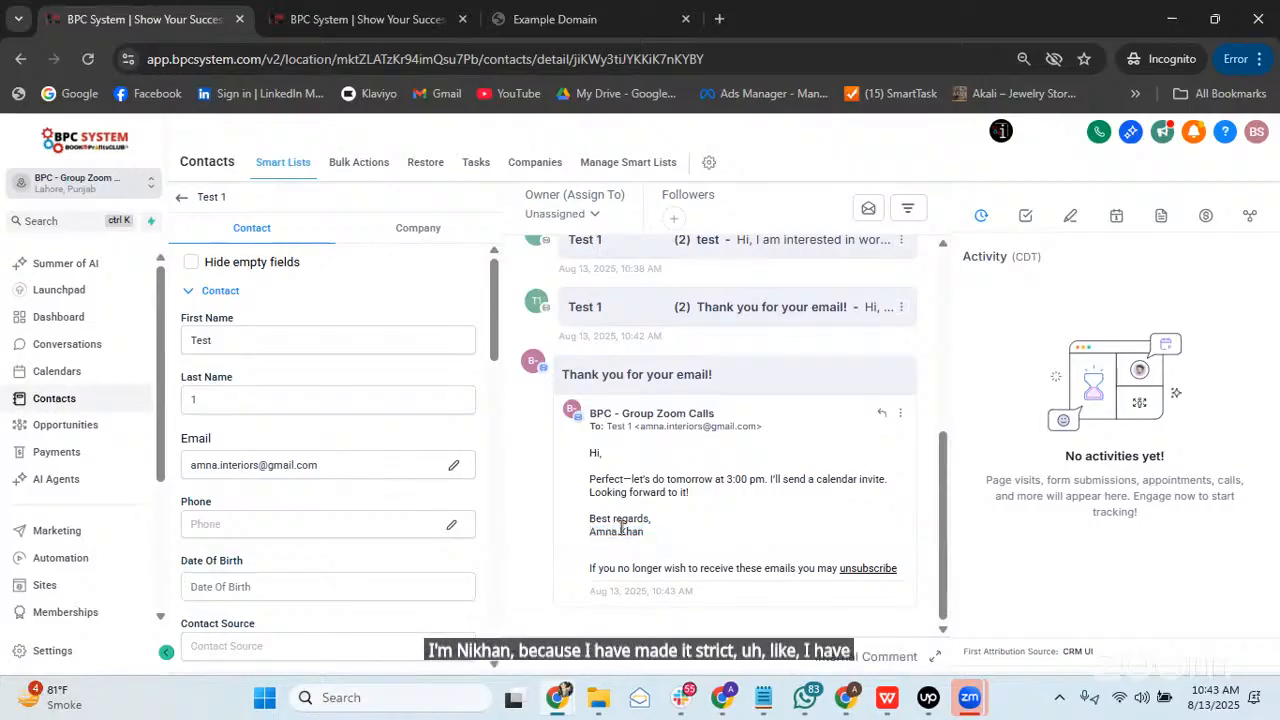
mouse_move(651, 535)
mouse_down()
mouse_move(591, 521)
mouse_move(595, 541)
mouse_up()
click(621, 522)
click(632, 534)
click(578, 545)
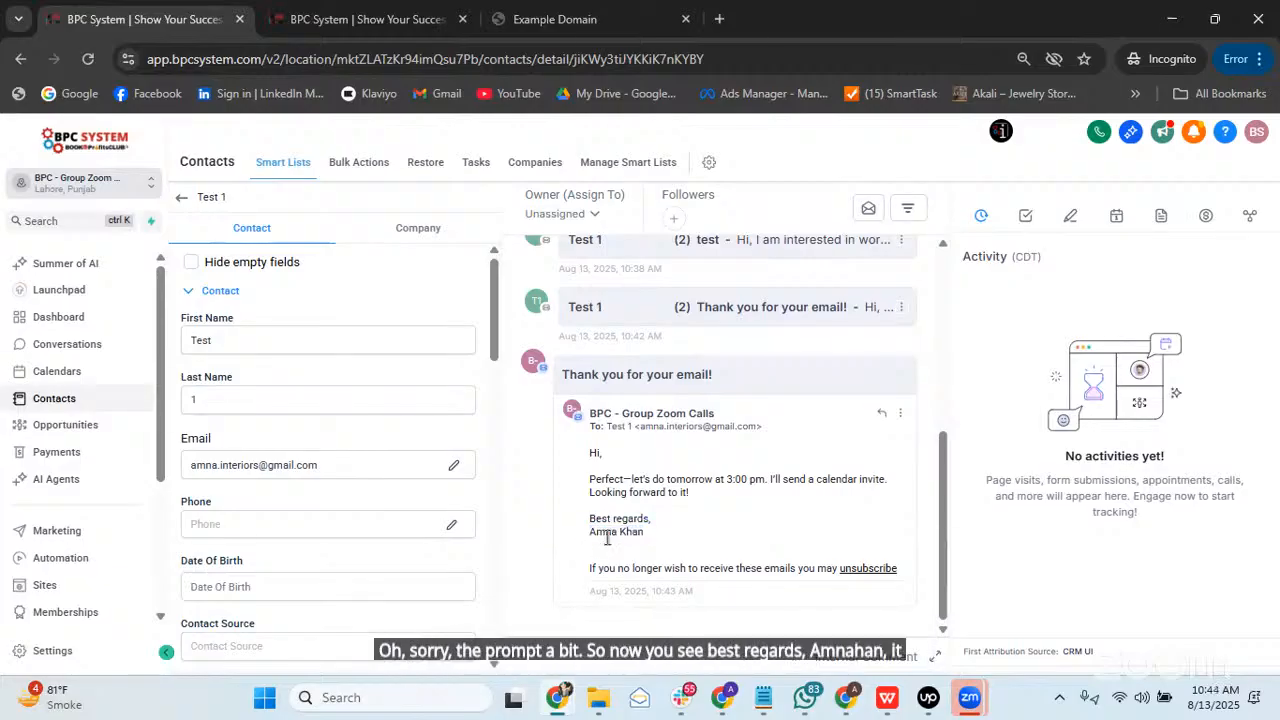
double_click(607, 535)
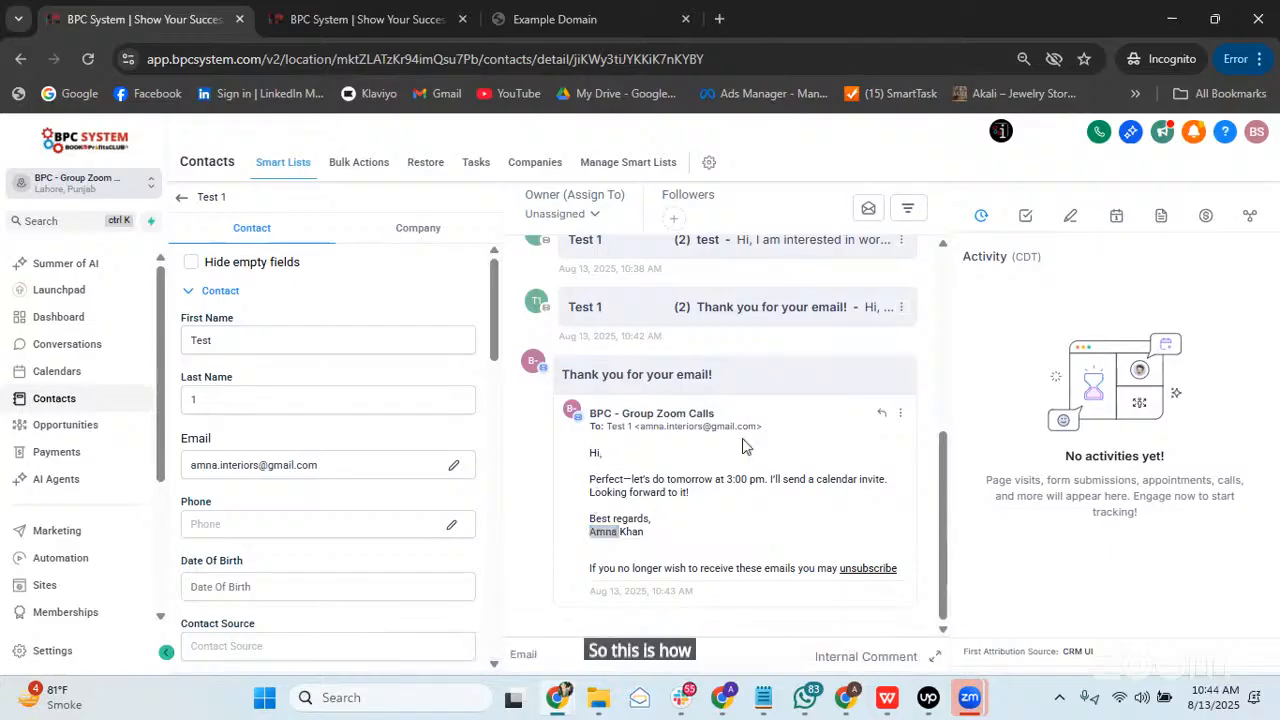
click(751, 377)
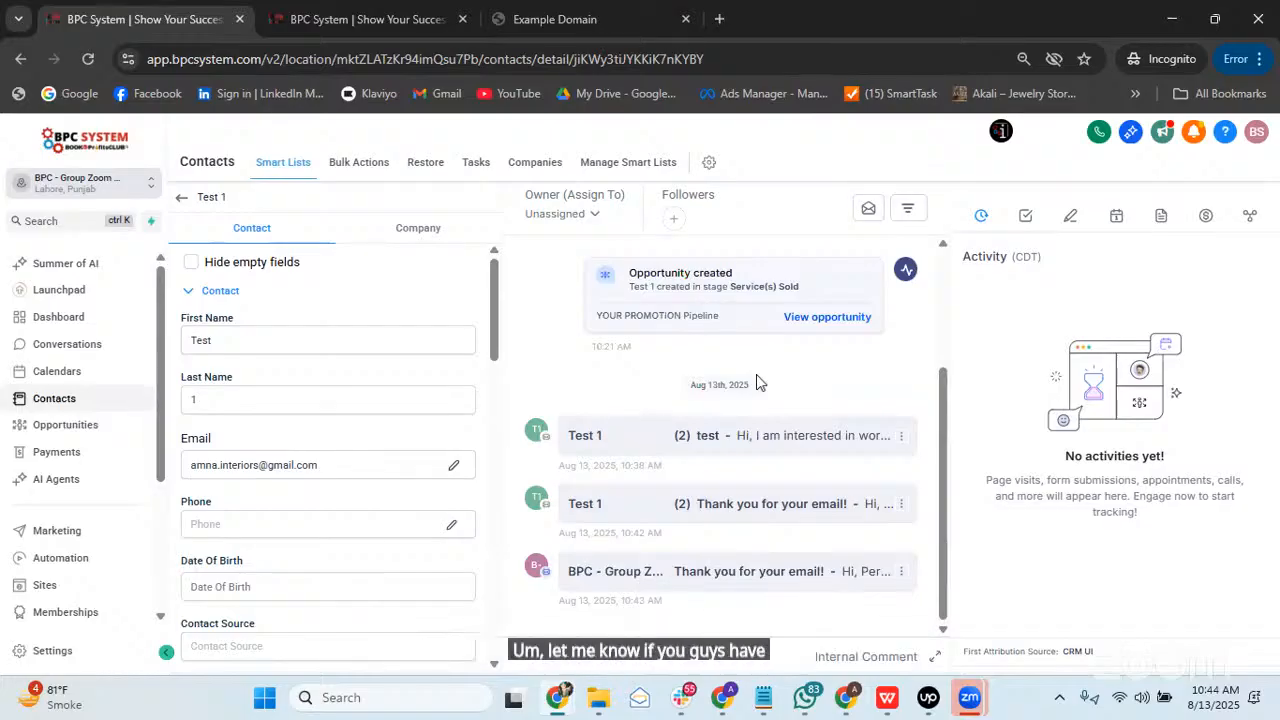
Step: Open the AI Automated Replies workflow from the recent workflows in Automation
click(62, 557)
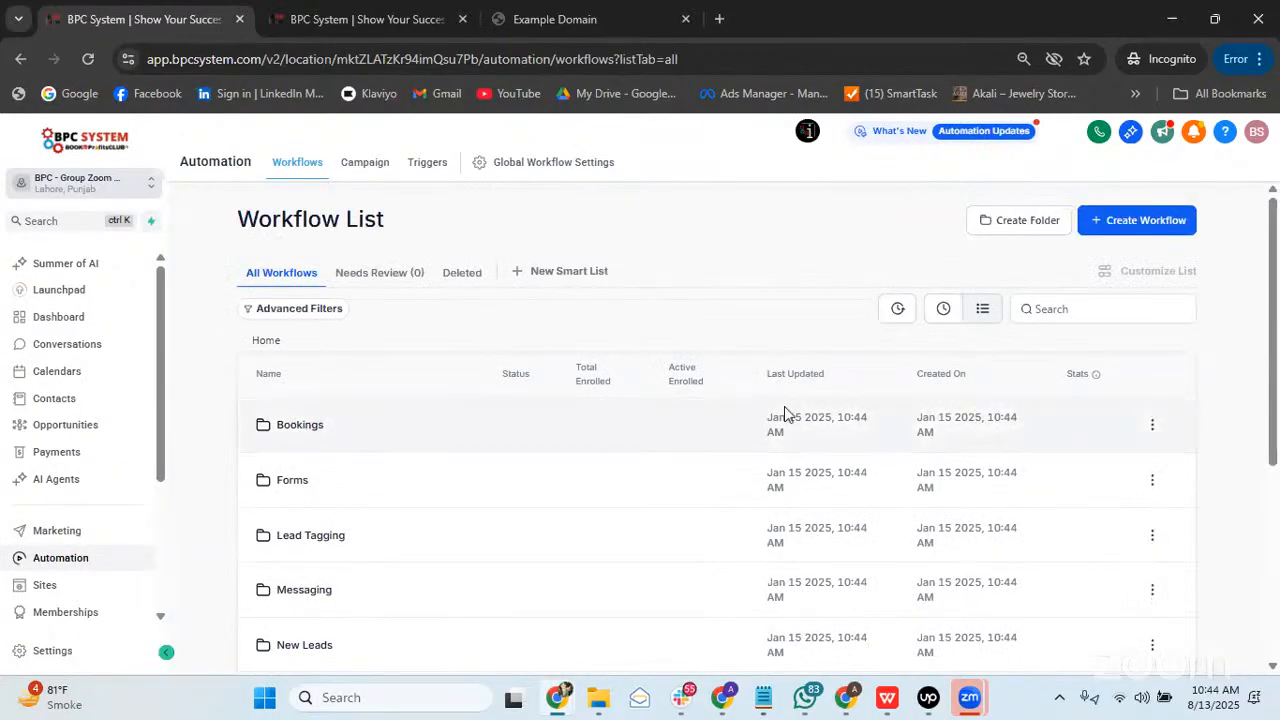
click(944, 316)
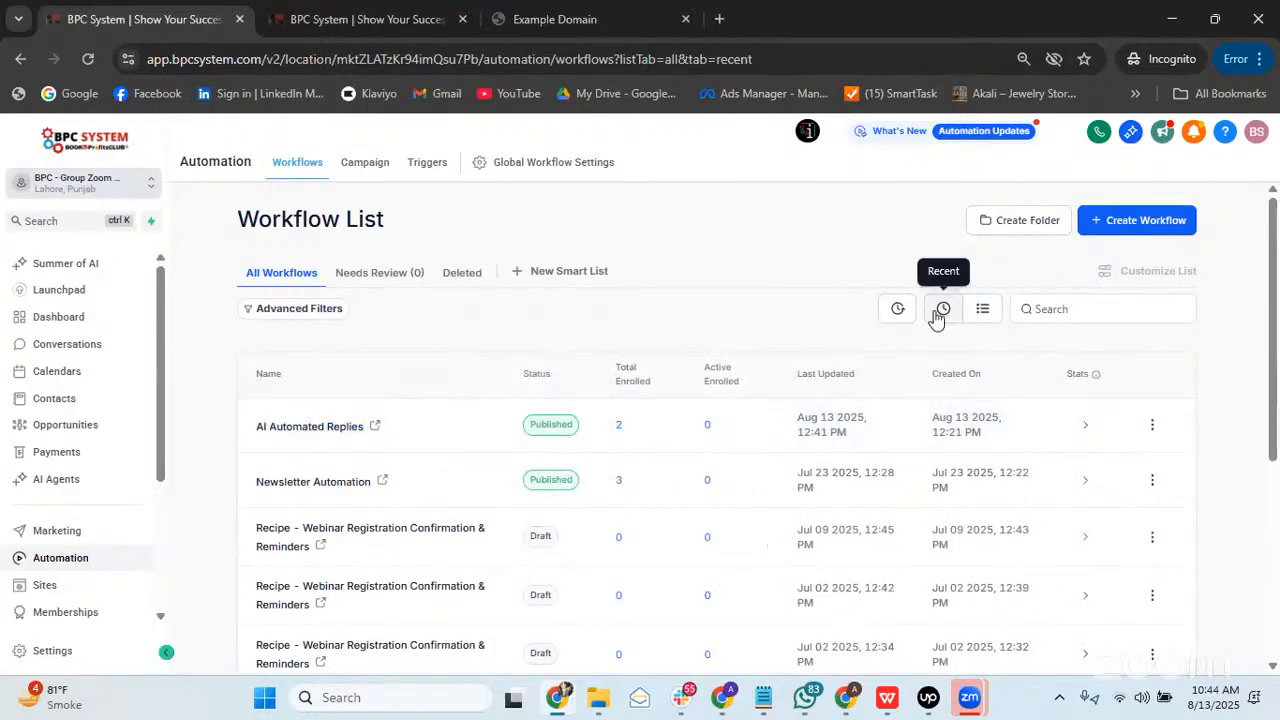
click(326, 428)
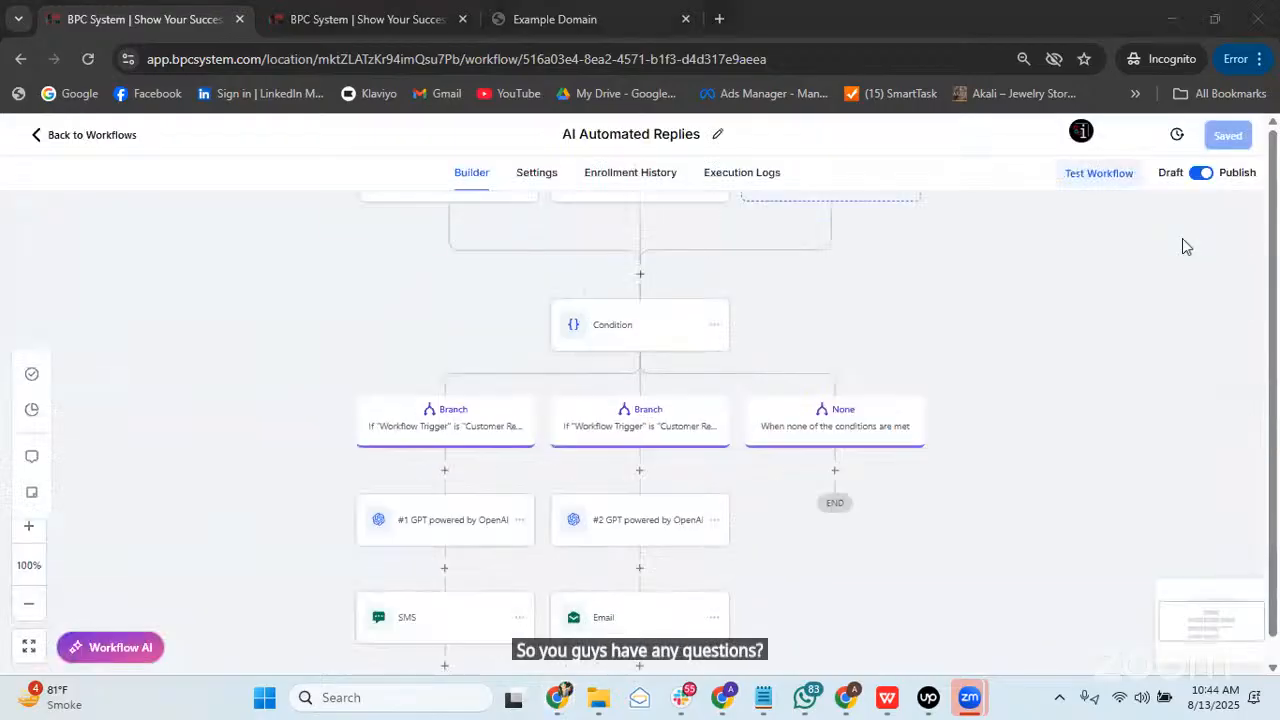
Step: Examine the workflow from its two reply triggers through the condition to the GPT, SMS and Email actions
scroll(828, 314, up, 3)
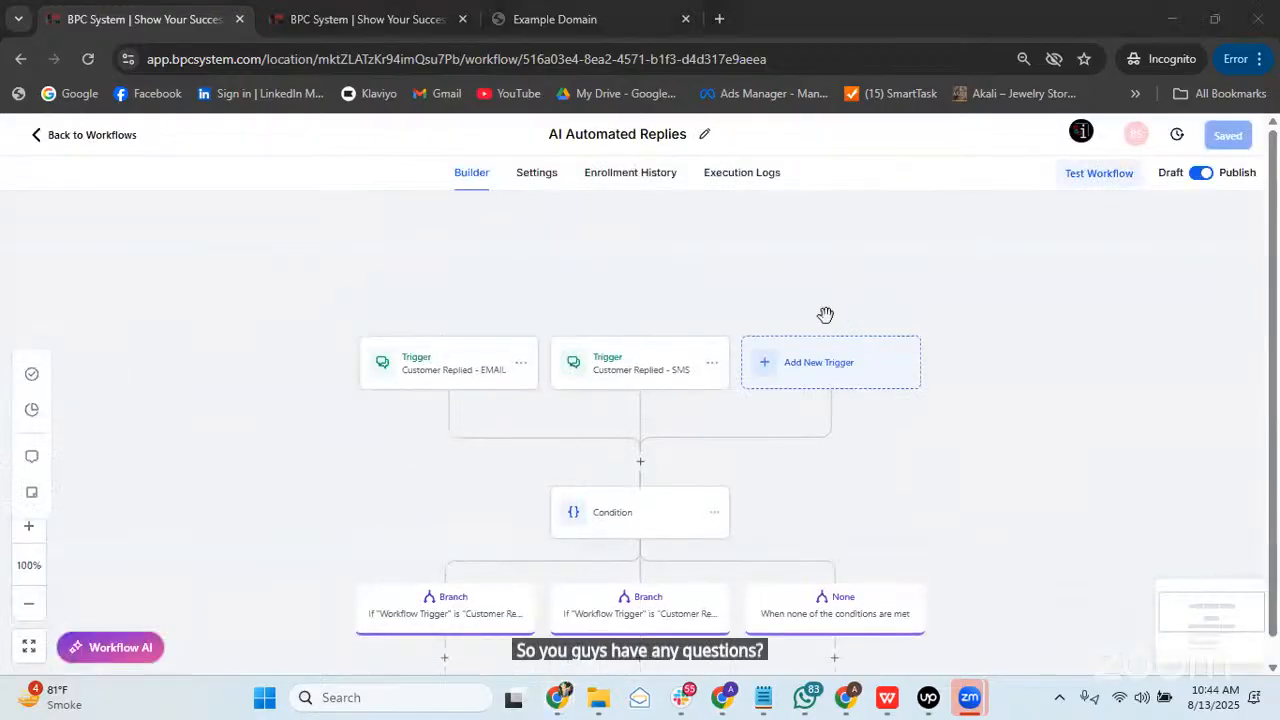
scroll(840, 322, down, 3)
scroll(594, 343, down, 3)
scroll(863, 380, up, 3)
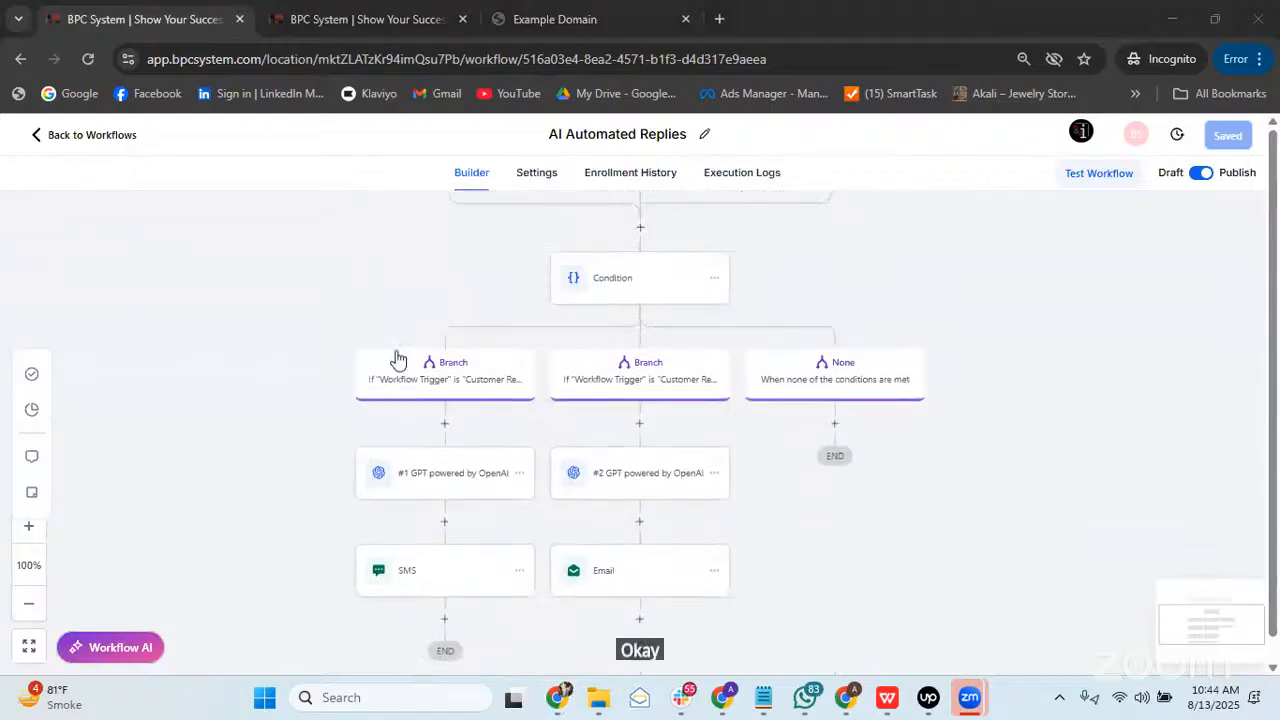
scroll(814, 352, up, 3)
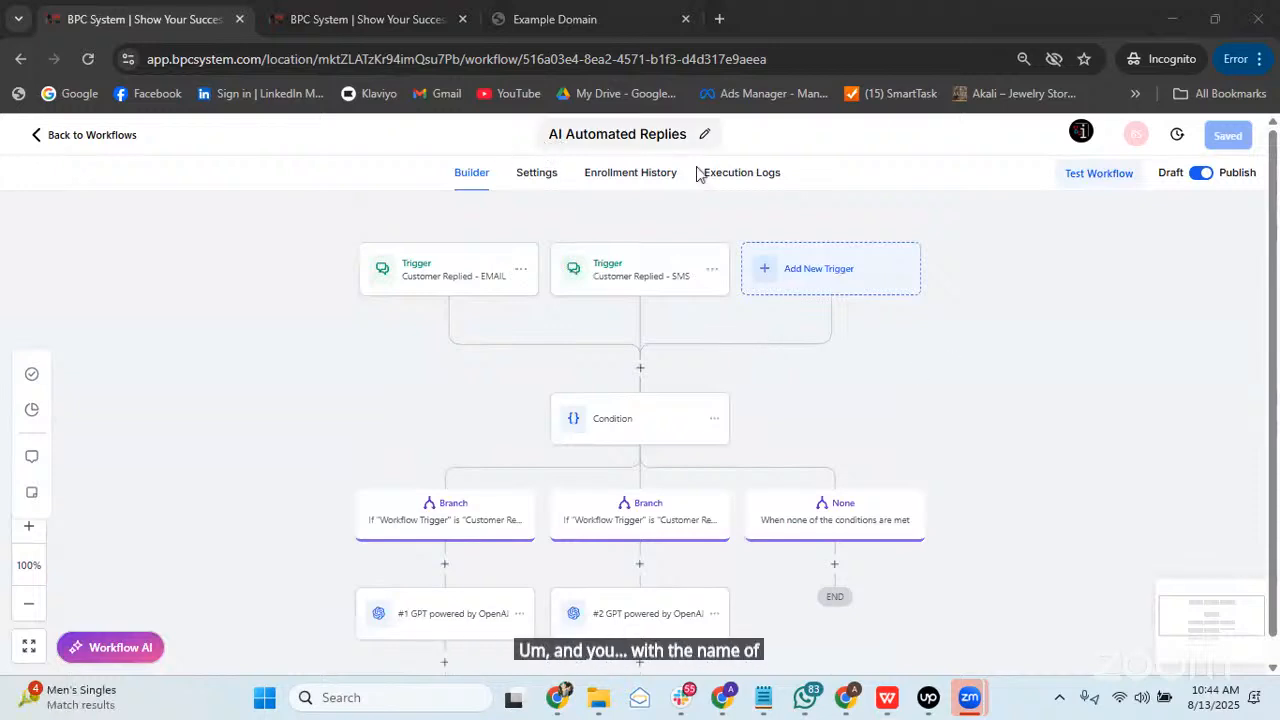
scroll(1031, 266, down, 3)
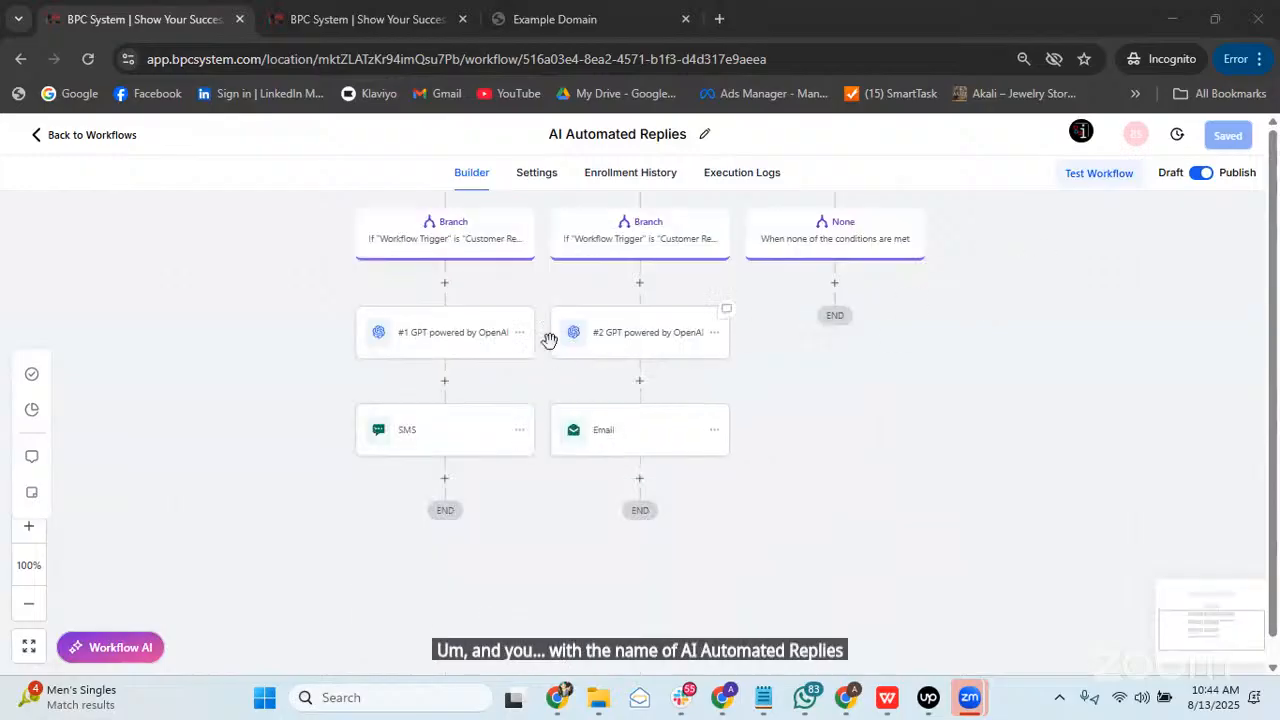
scroll(984, 428, up, 2)
scroll(985, 405, up, 1)
scroll(1000, 346, down, 2)
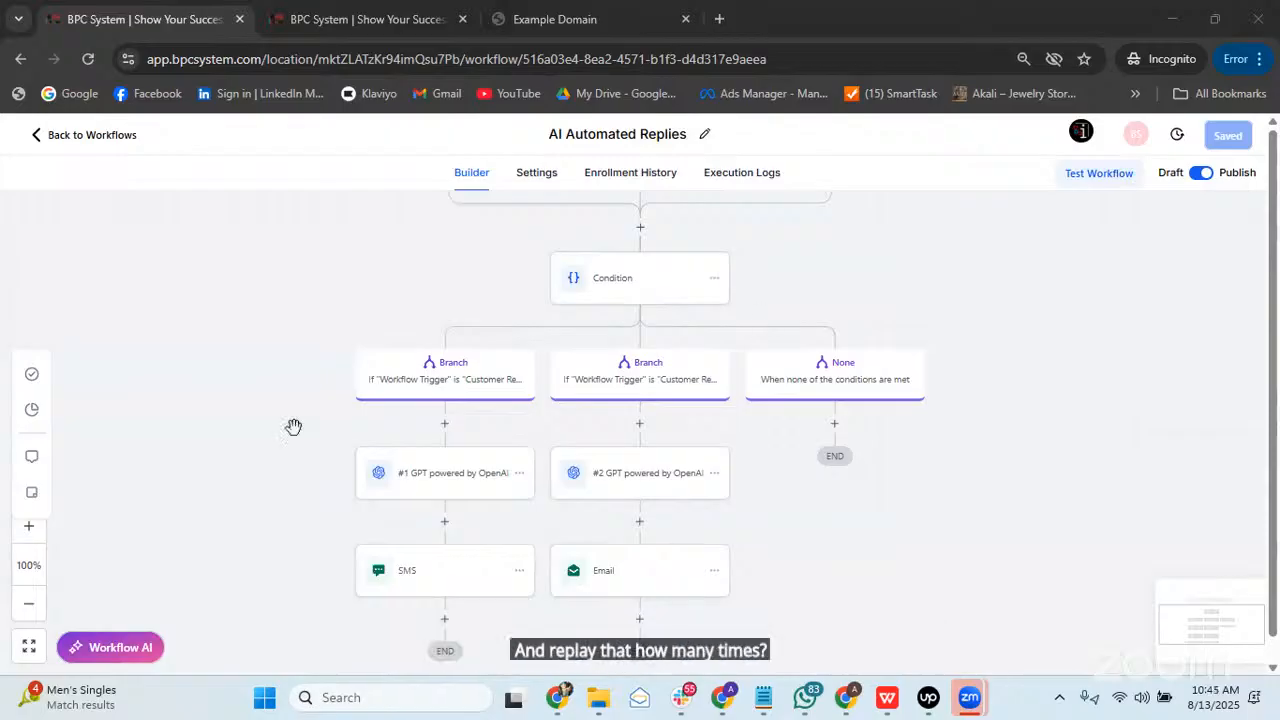
scroll(820, 397, up, 2)
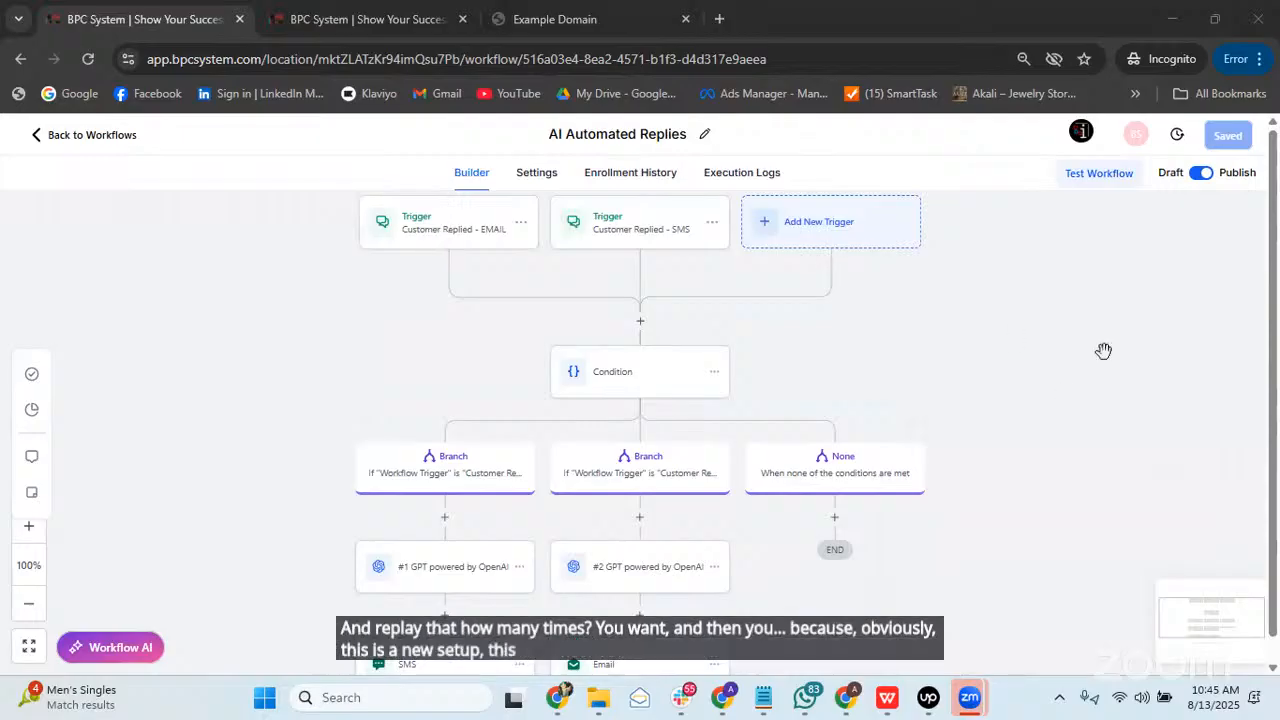
Step: View the settings of the Customer Replied triggers for SMS and EMAIL, and close them without saving
click(666, 243)
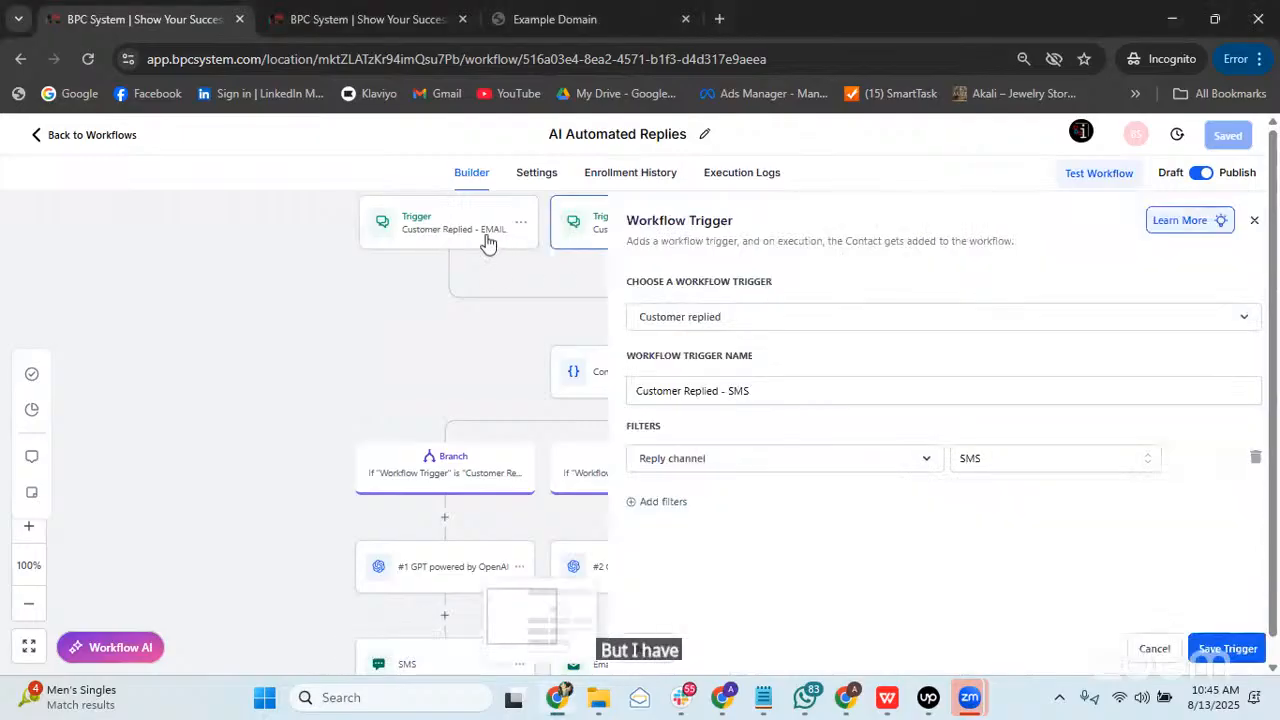
click(487, 243)
click(1154, 648)
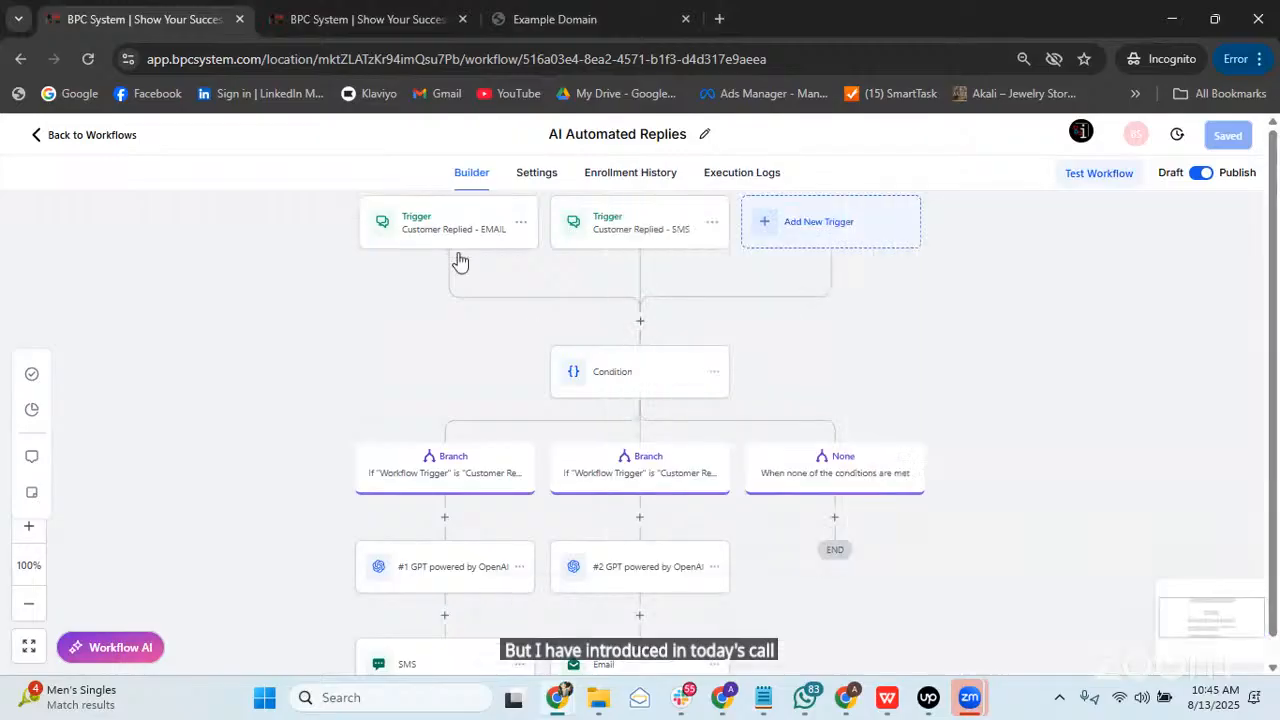
Step: Open the settings of the GPT powered by OpenAI action in the SMS branch
scroll(389, 363, down, 1)
scroll(466, 380, down, 1)
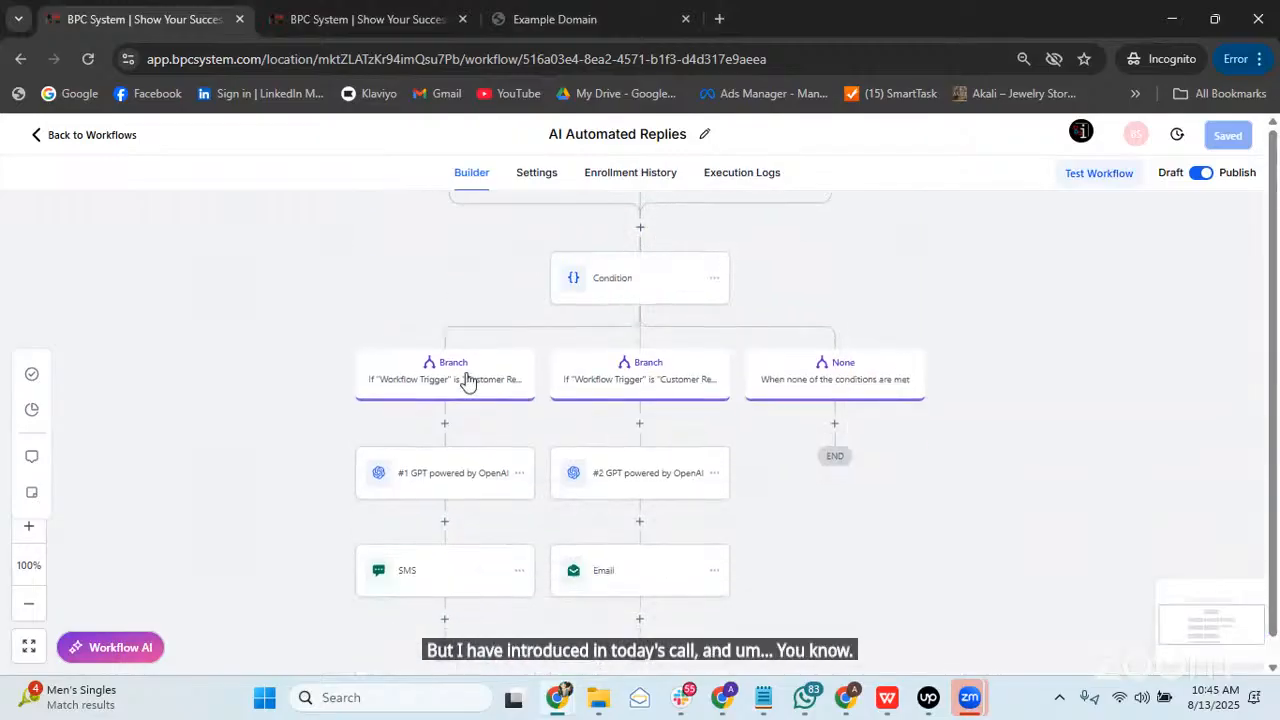
scroll(468, 420, down, 1)
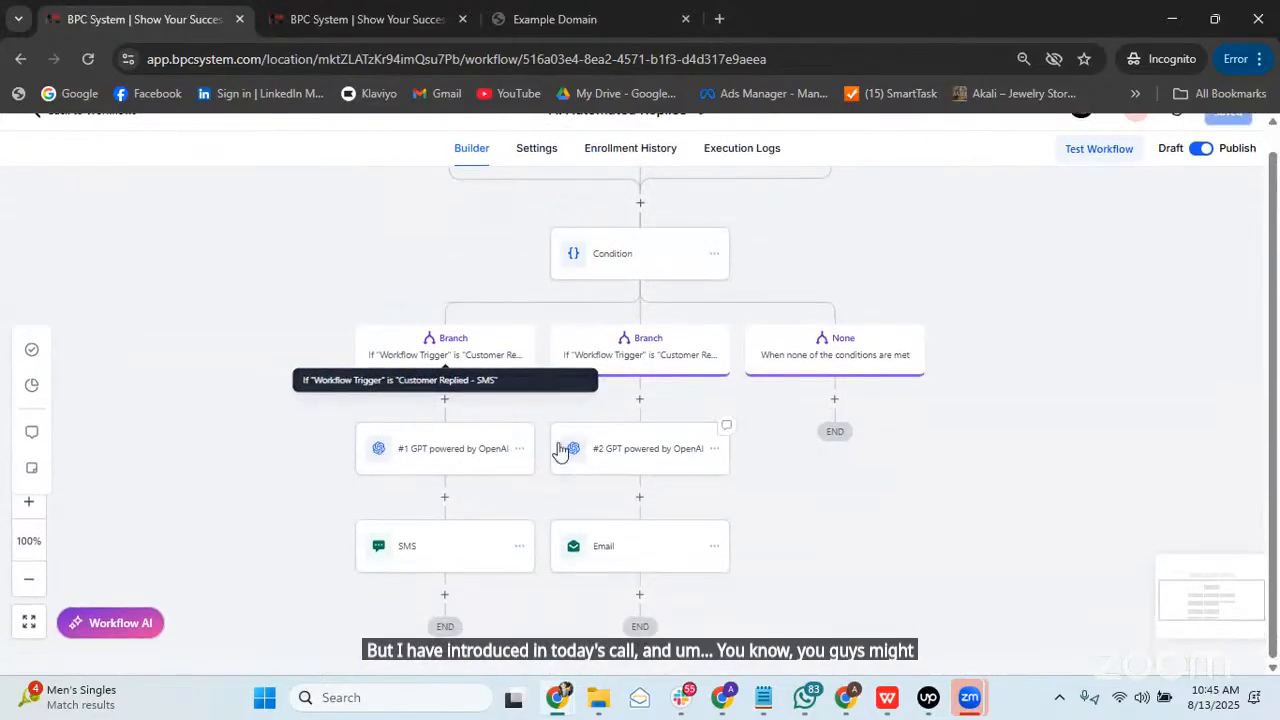
click(470, 467)
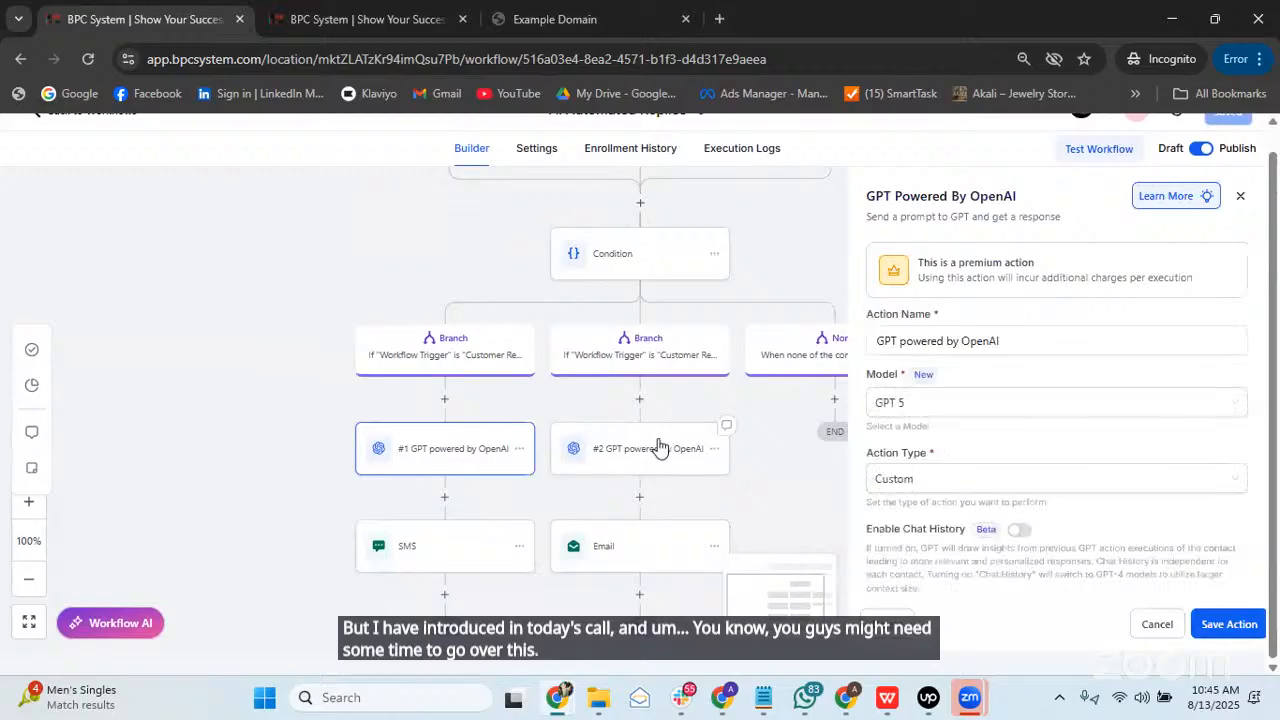
Step: Open the GPT powered by OpenAI action in the email branch and examine its prompt from start to end
click(658, 447)
scroll(1068, 368, down, 3)
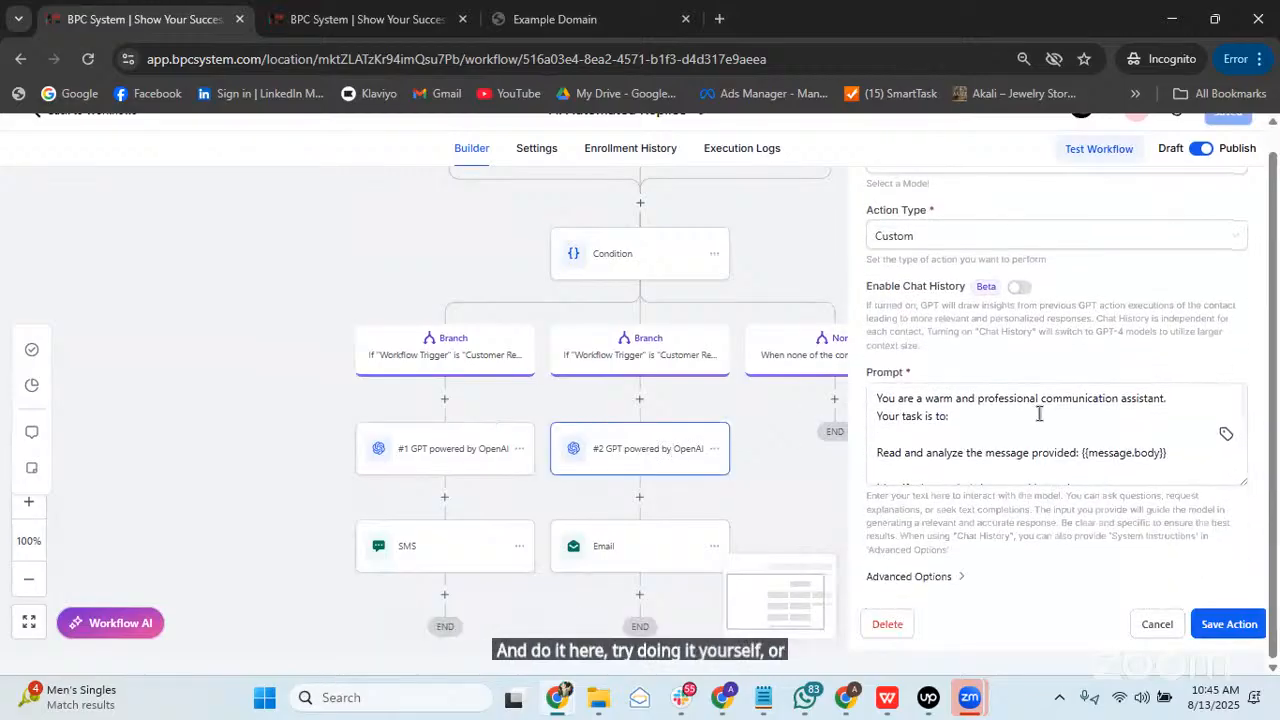
scroll(1039, 413, down, 8)
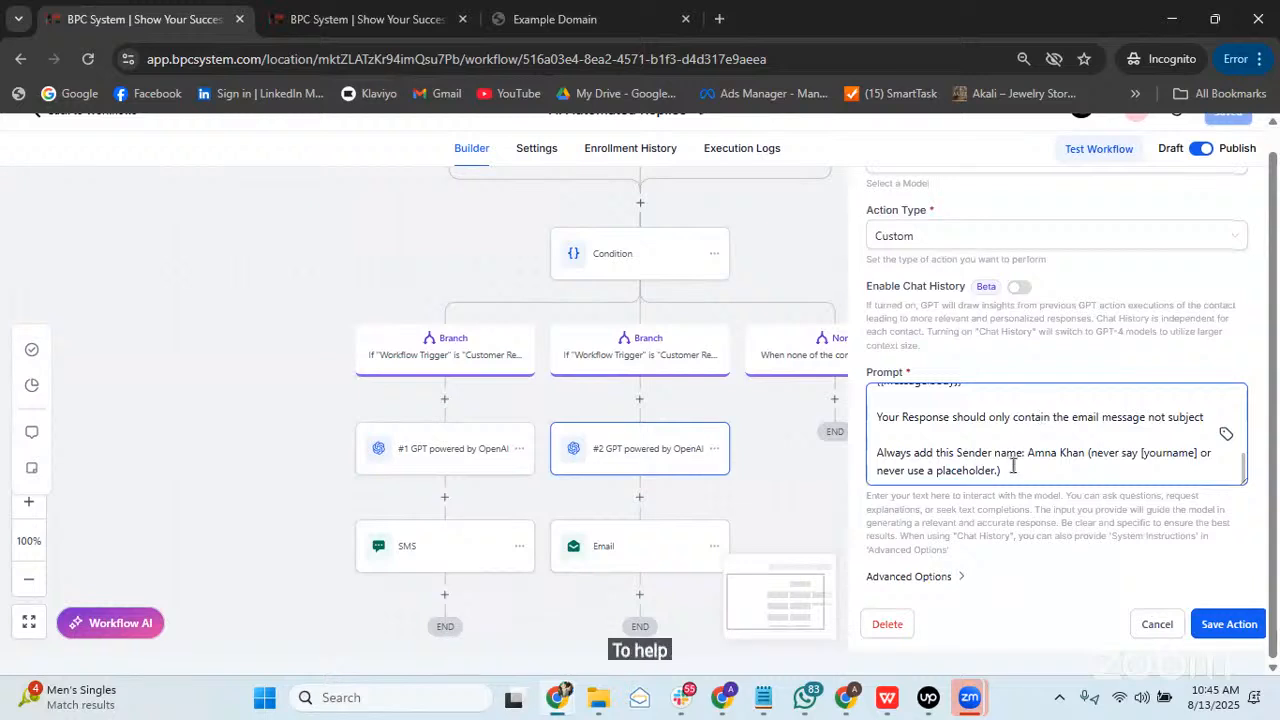
scroll(1063, 443, up, 8)
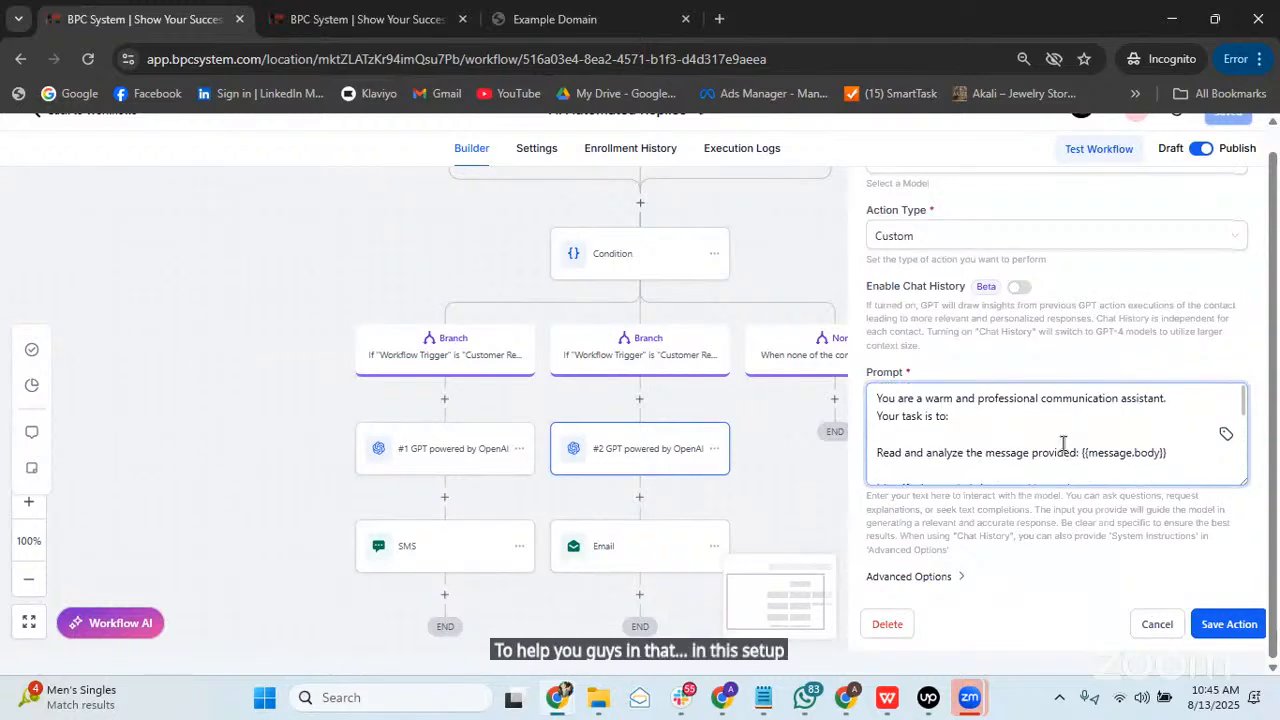
scroll(1063, 443, up, 2)
scroll(1082, 456, down, 2)
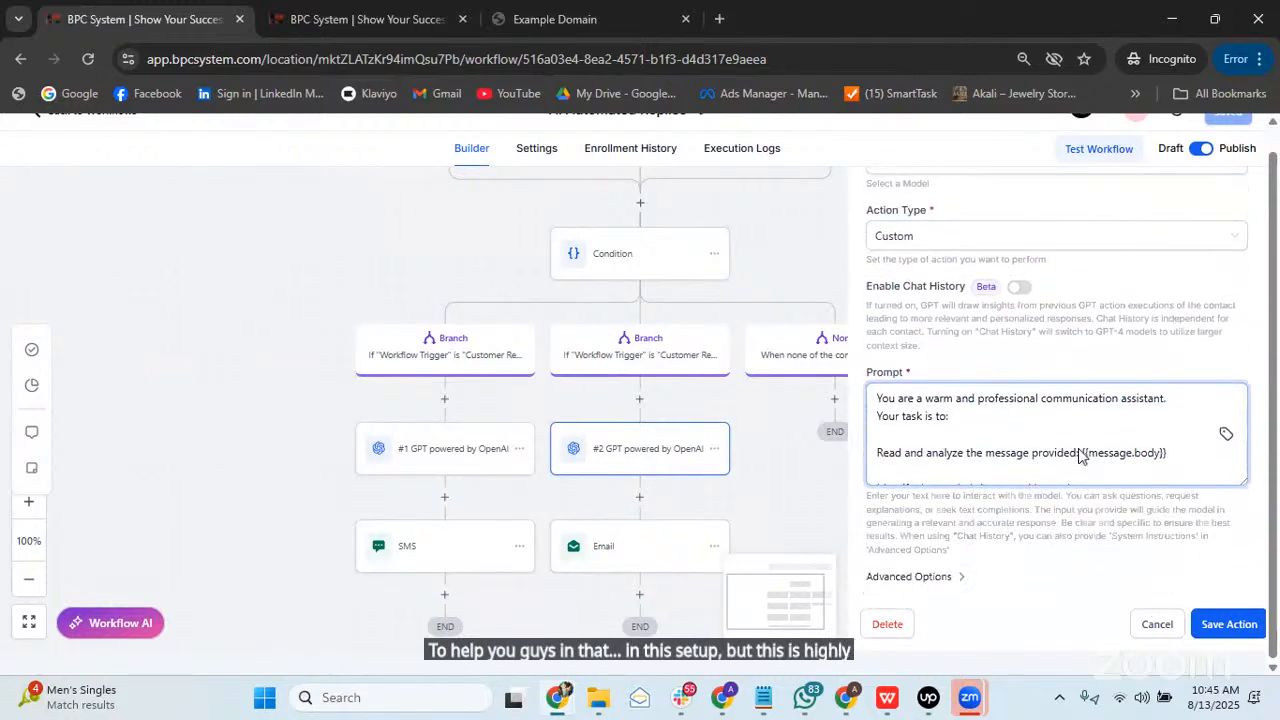
scroll(1018, 425, up, 1)
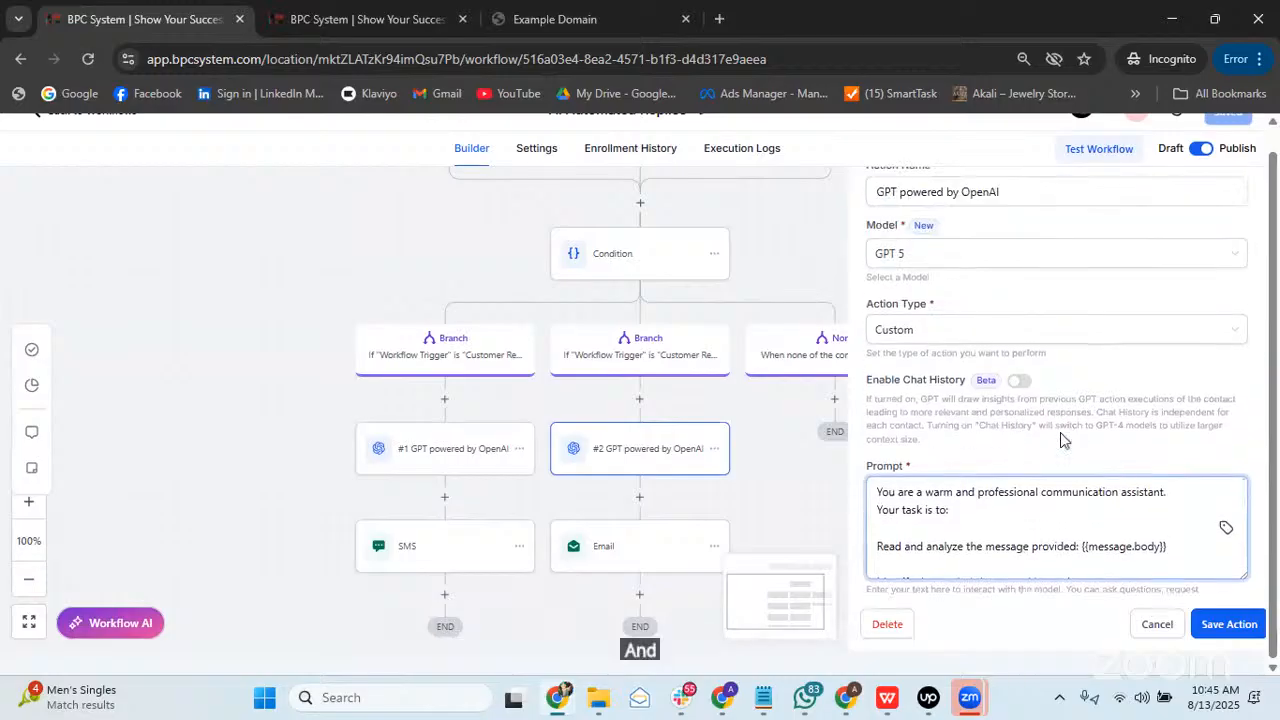
scroll(1063, 440, down, 1)
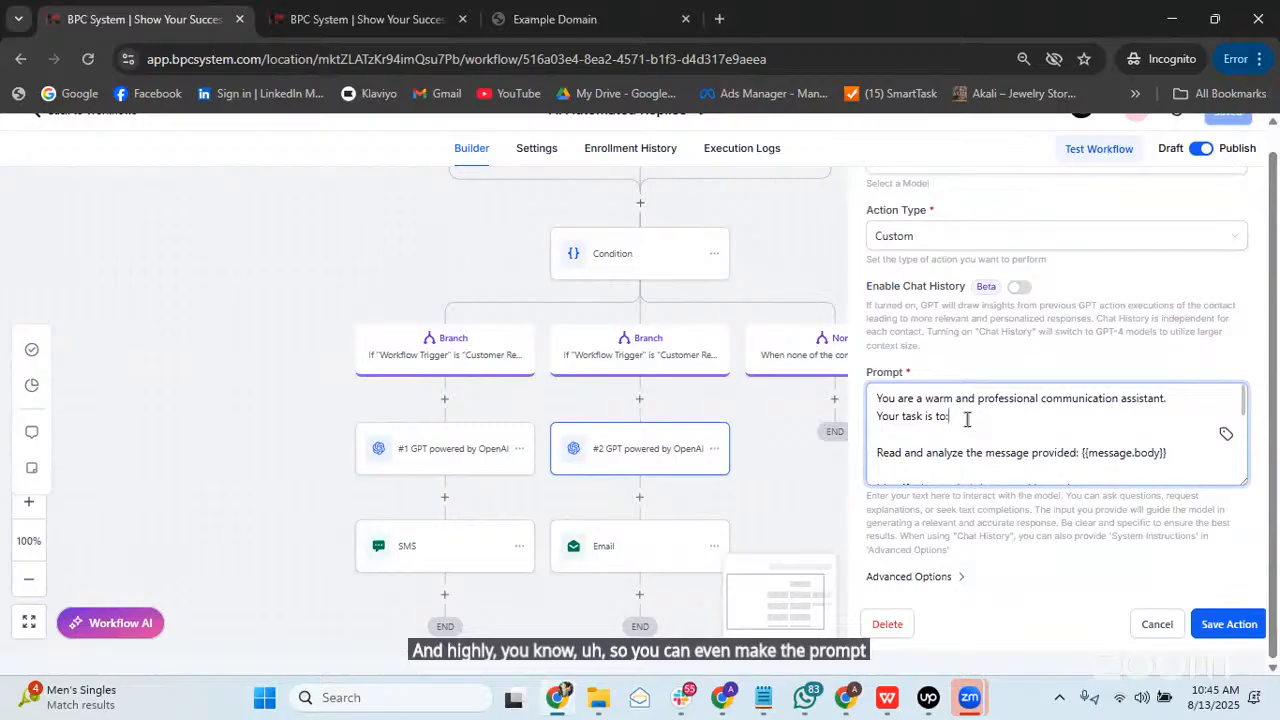
Step: Begin a new line at the end of the prompt with "-if" followed by the message body variable {{message.body}}
scroll(967, 419, down, 6)
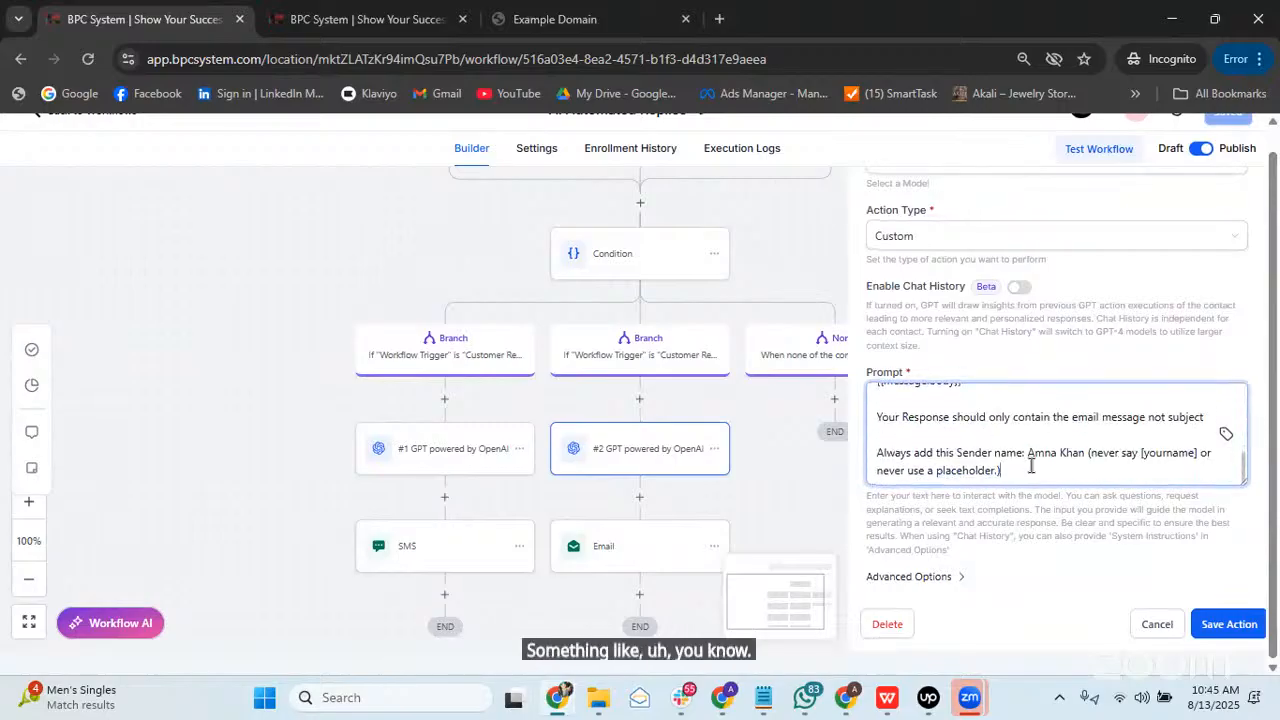
scroll(1031, 466, down, 1)
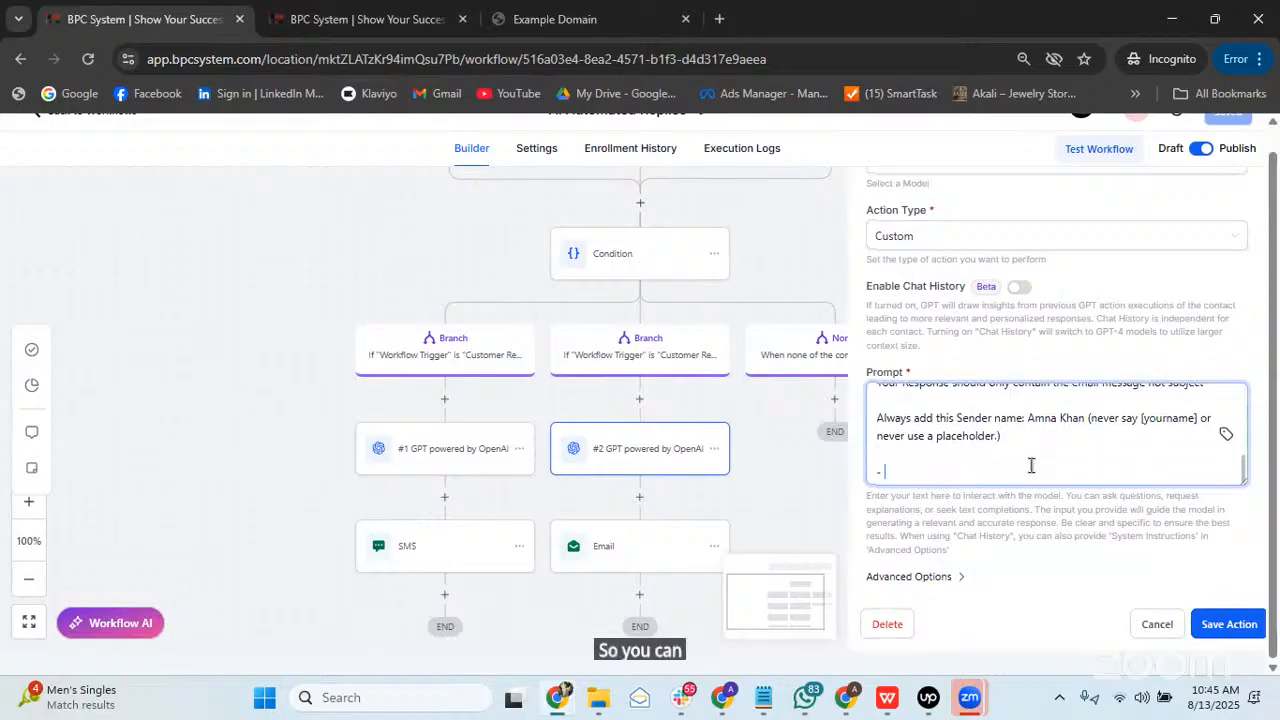
text(if)
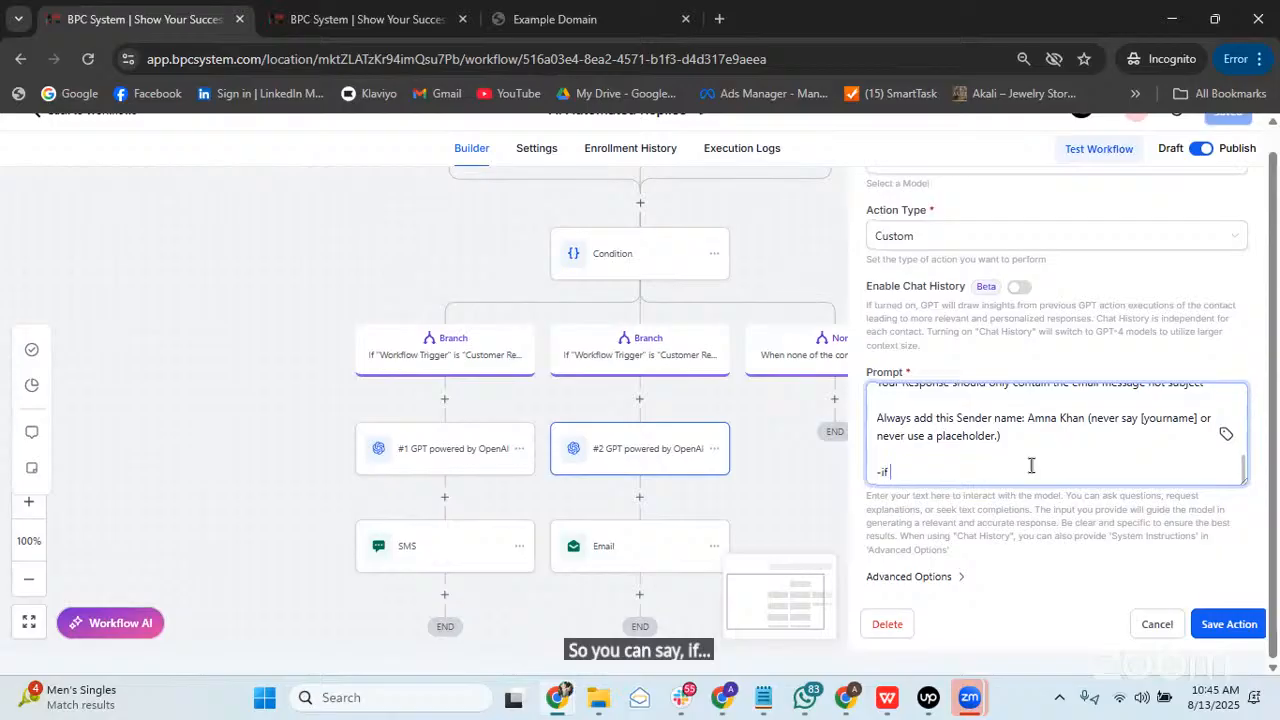
click(1224, 434)
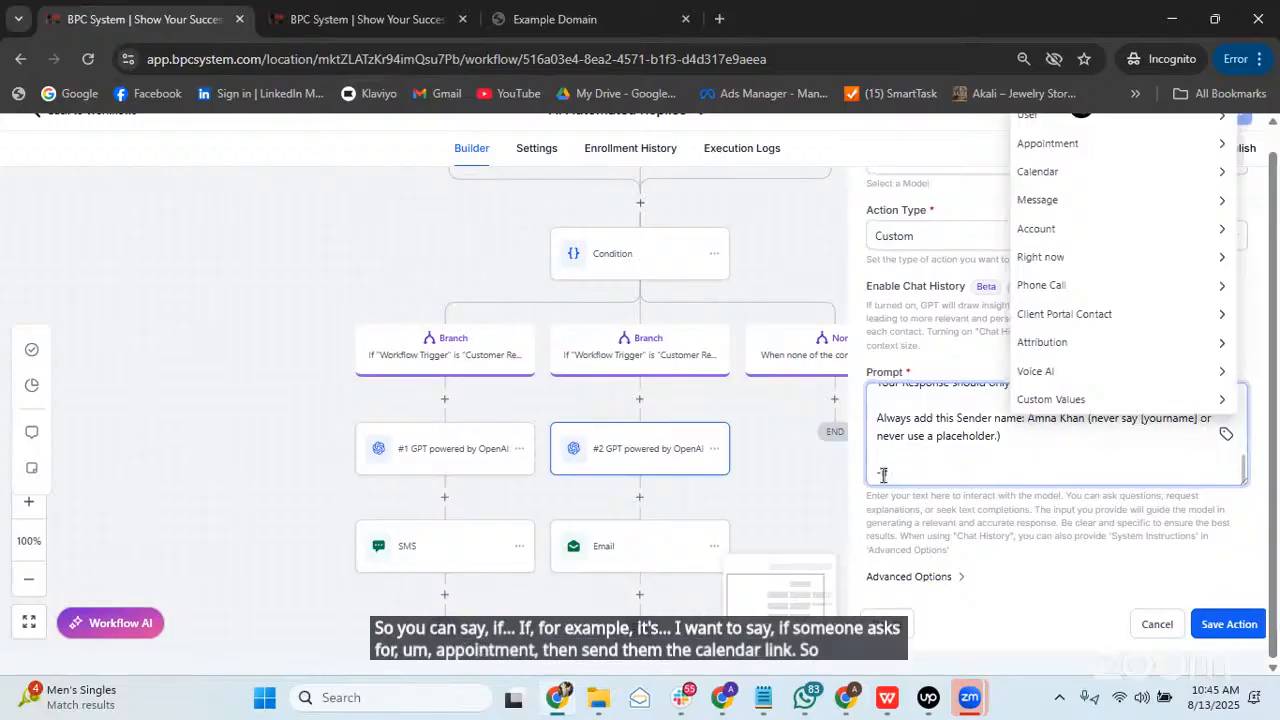
click(1064, 200)
click(1058, 348)
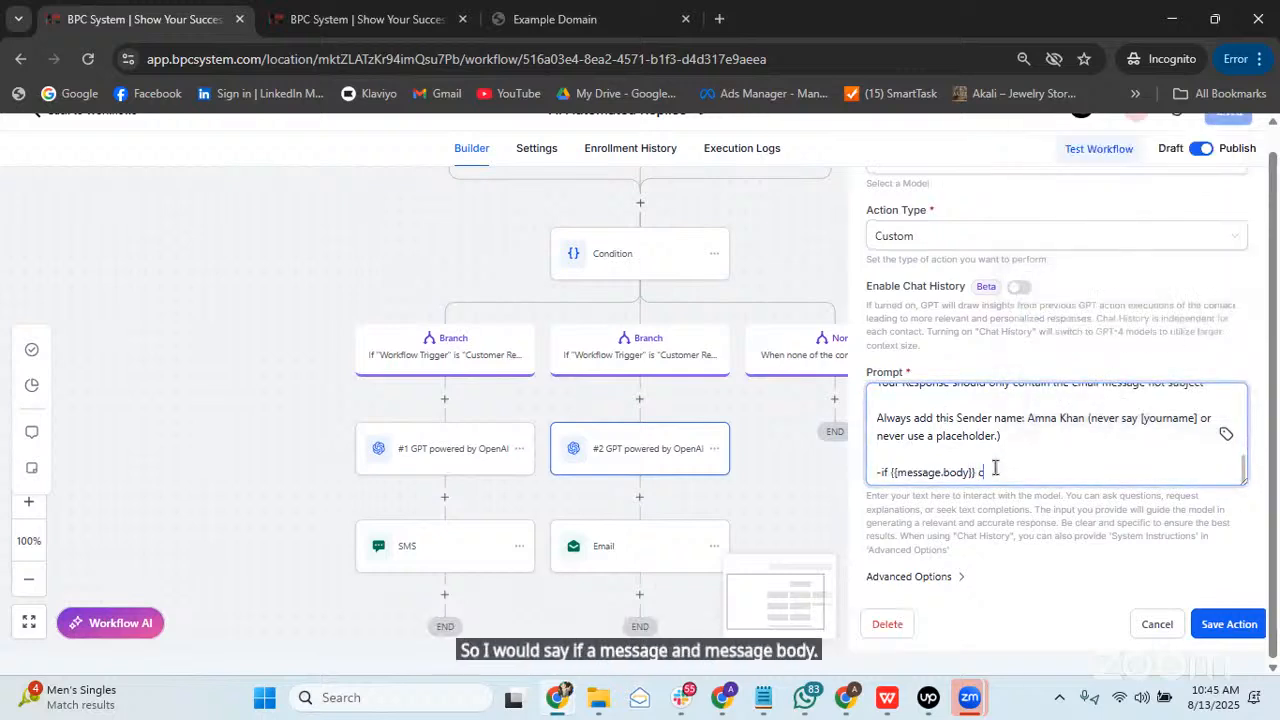
Step: Continue the prompt's new condition with "contains message about scheduling a call or appointment."
text(contain)
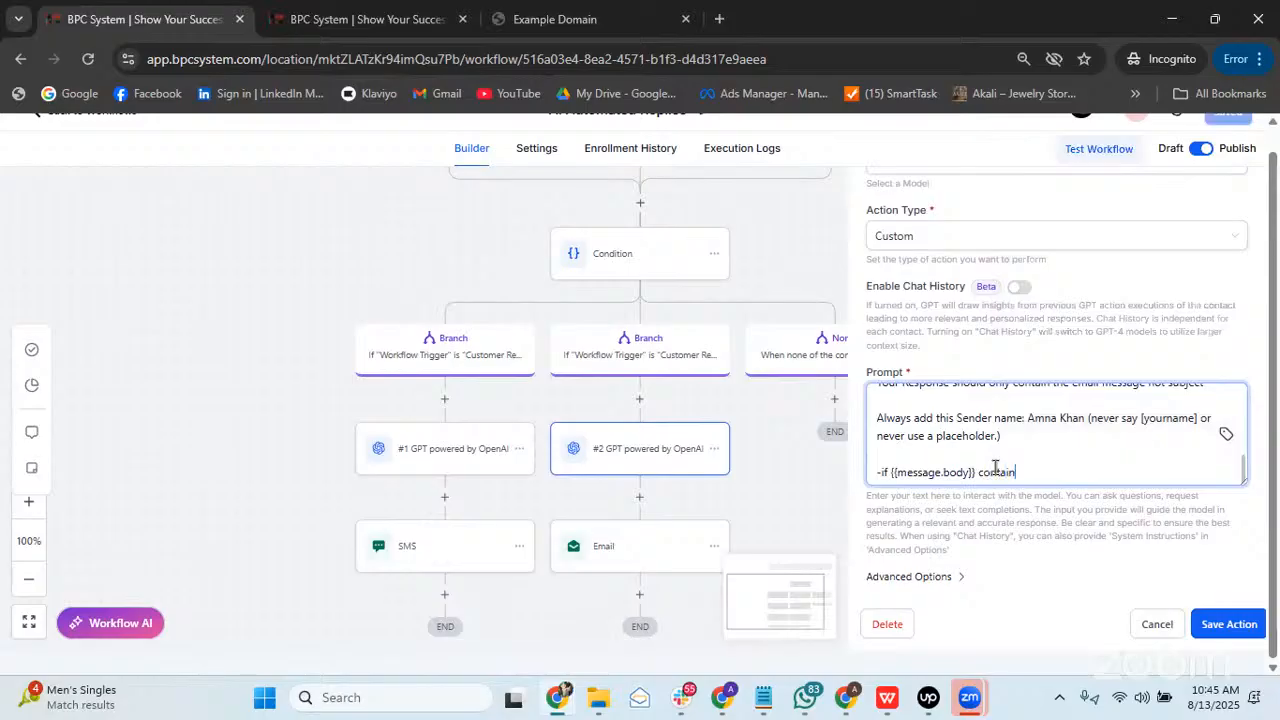
text(s)
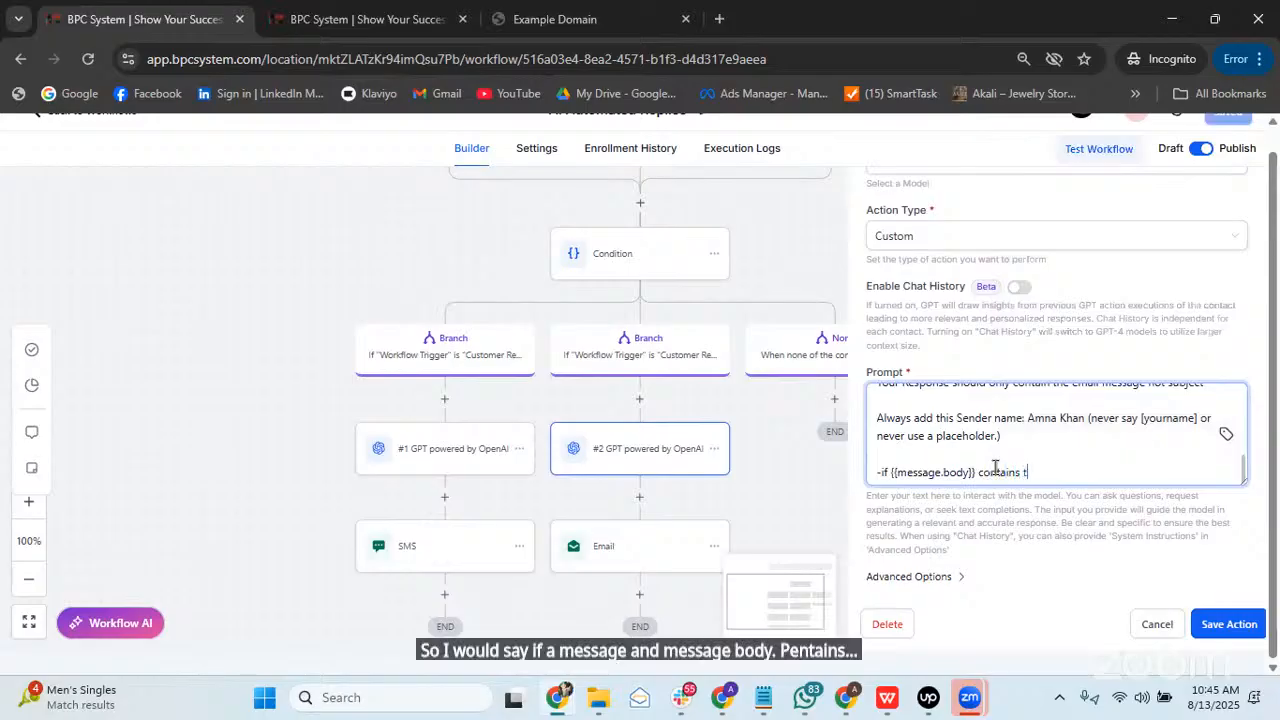
text( message abou)
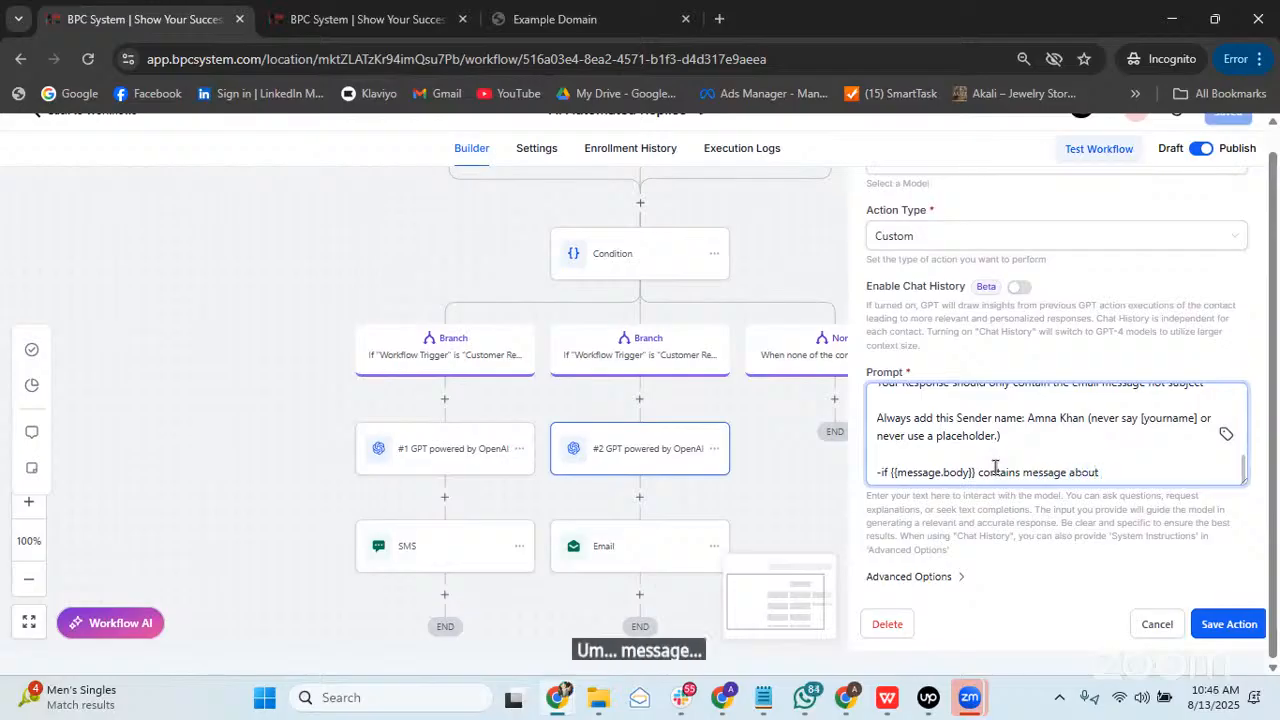
text(t scheduling a)
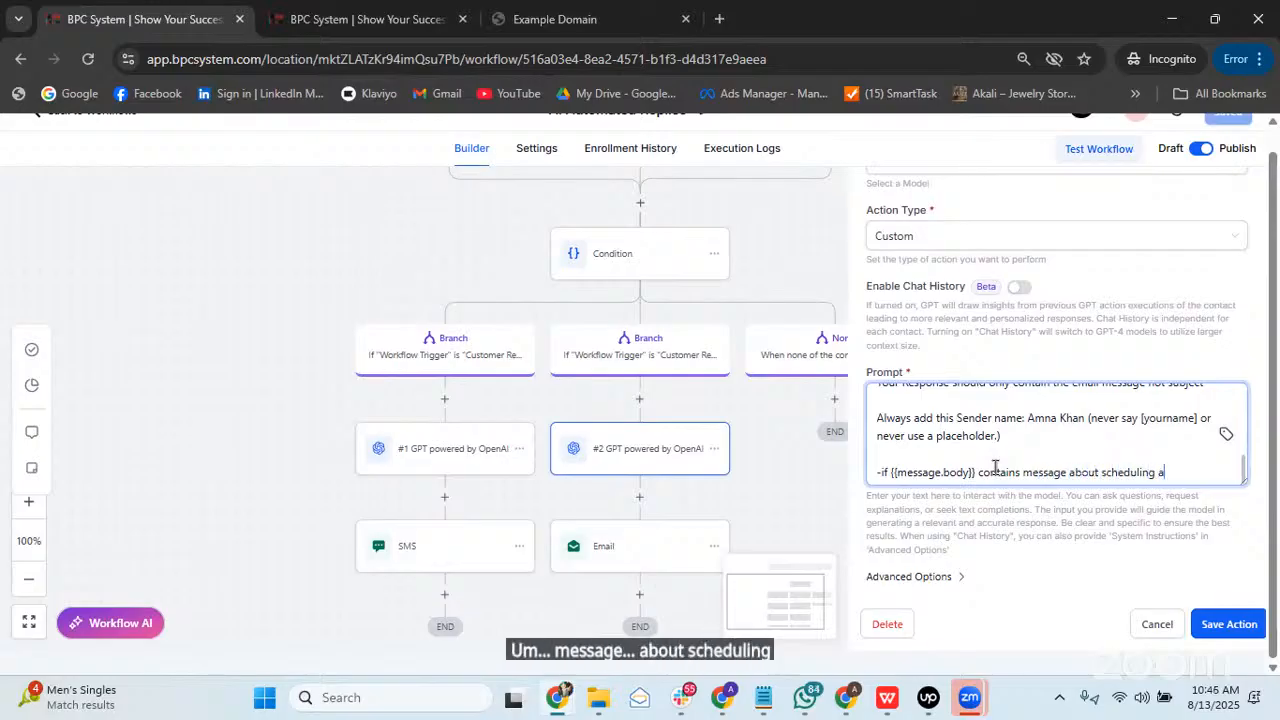
text( call or appo)
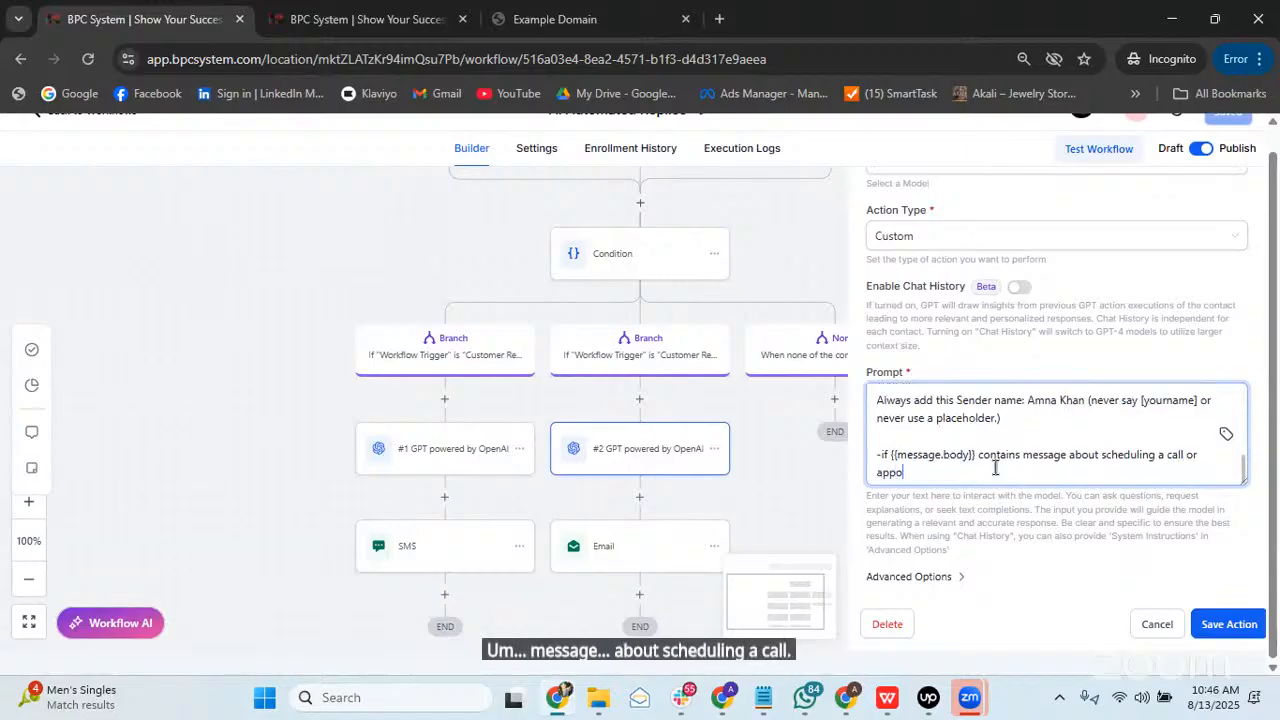
text(intment. al)
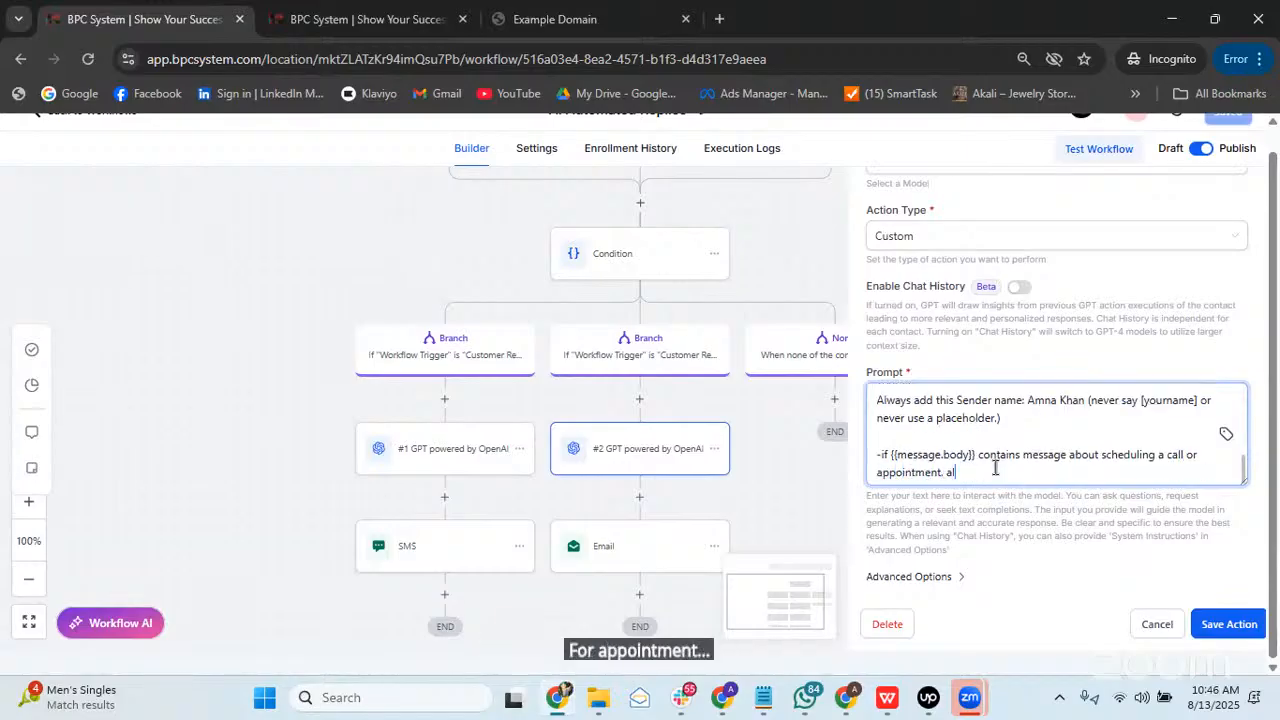
text(ways give t)
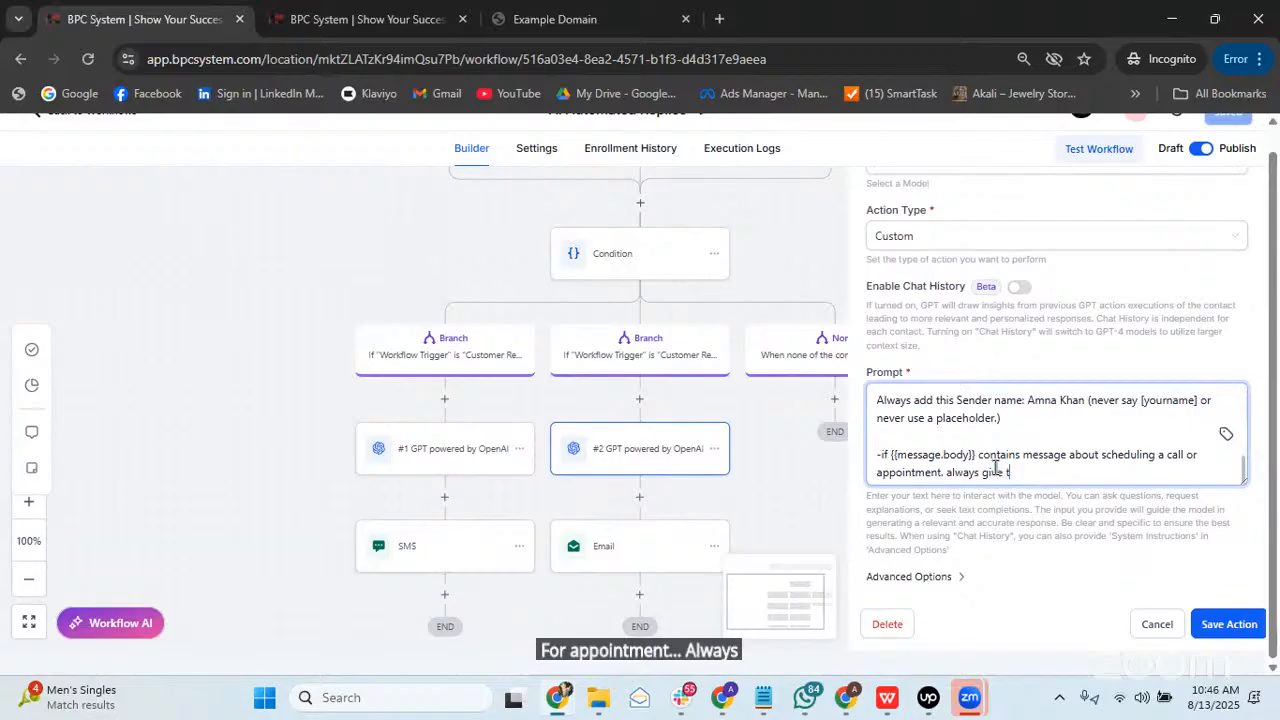
text(his book)
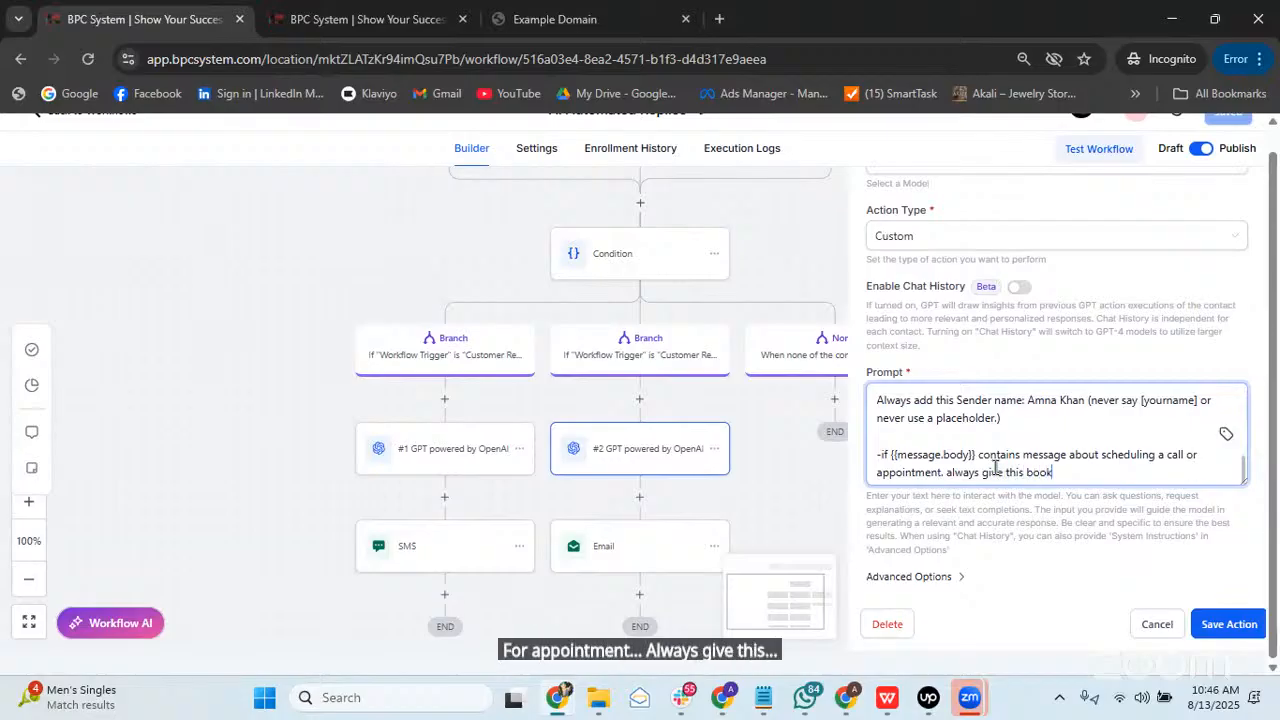
text(ing )
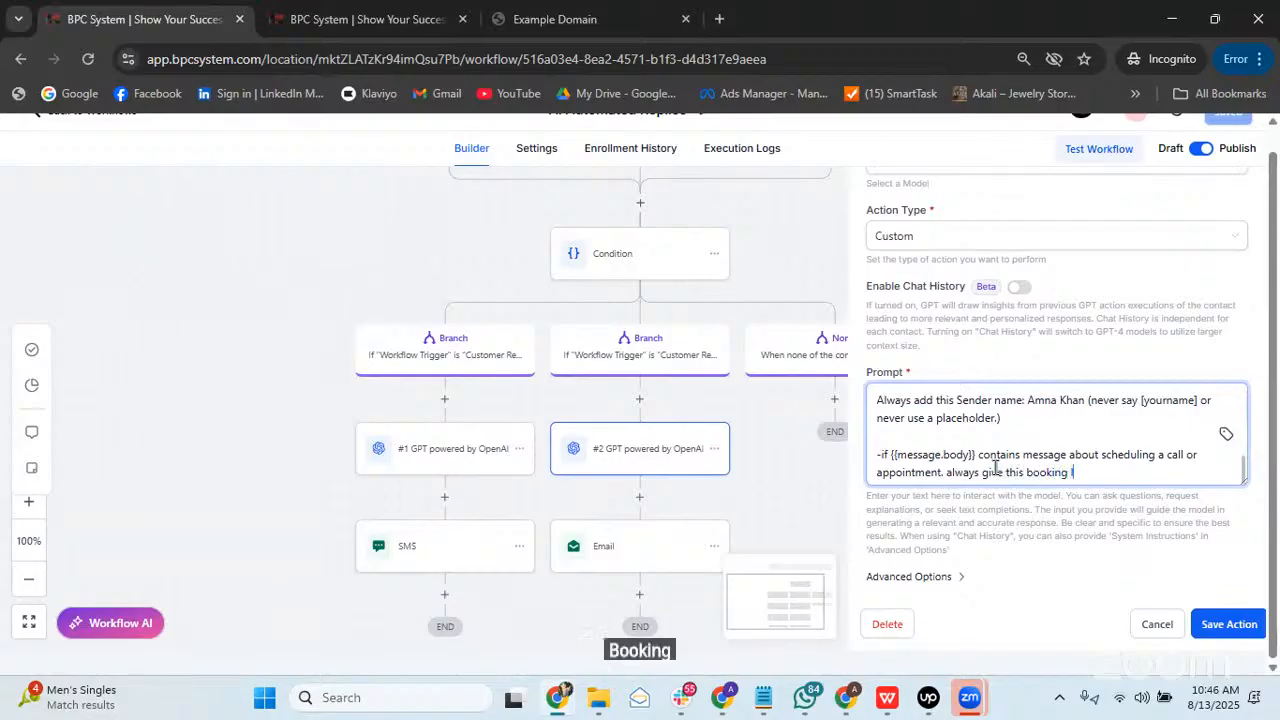
text(link)
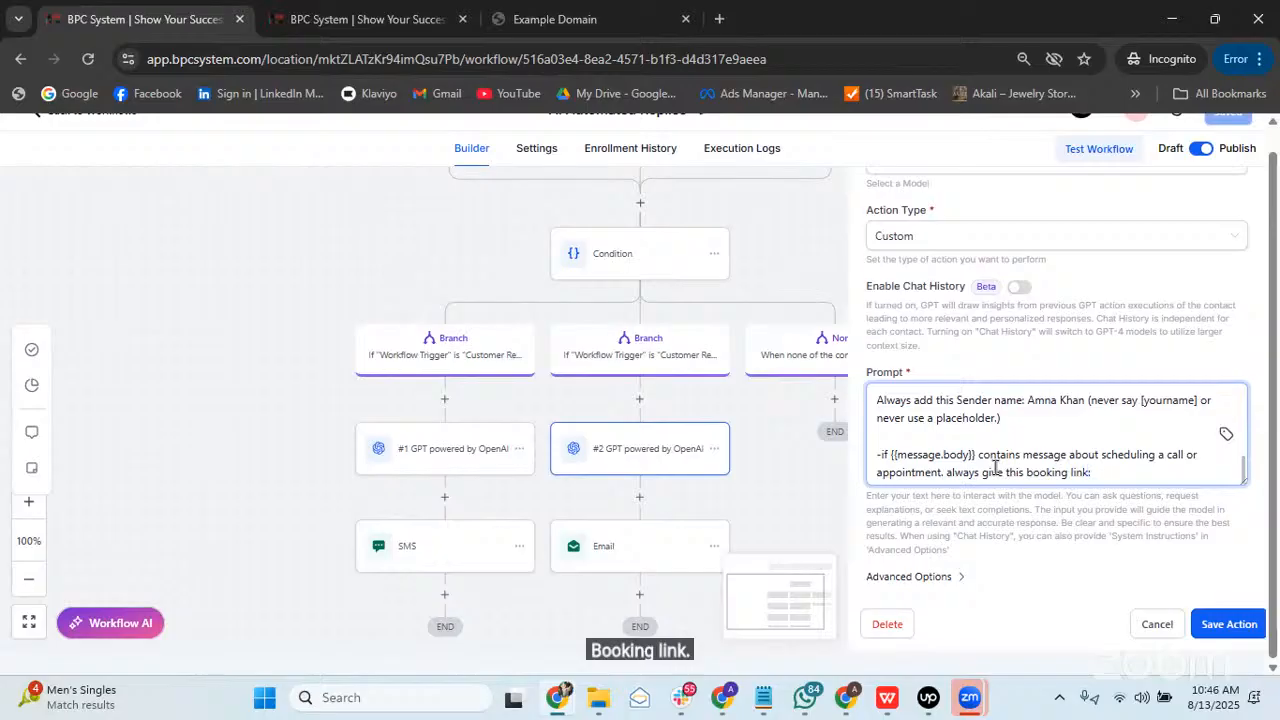
text(:)
Step: Copy the permanent link of the Discovery Call Claim calendar from the calendar settings in the second browser tab
click(367, 19)
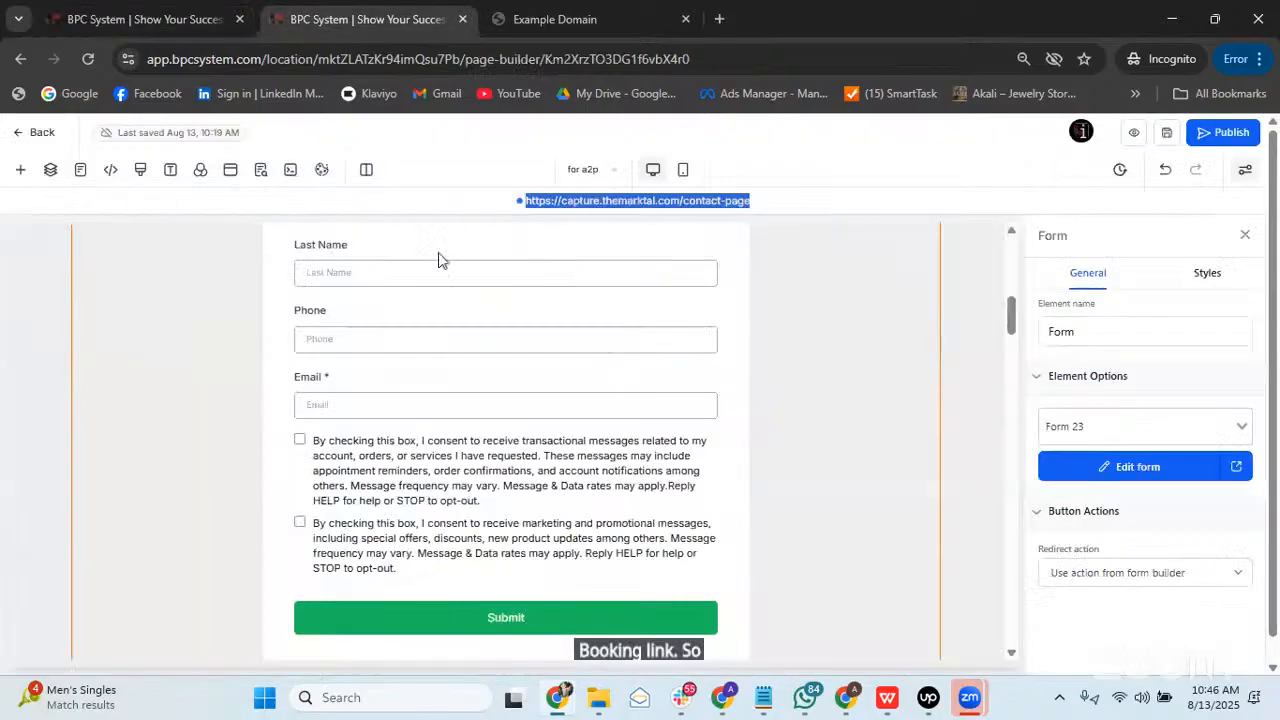
click(40, 133)
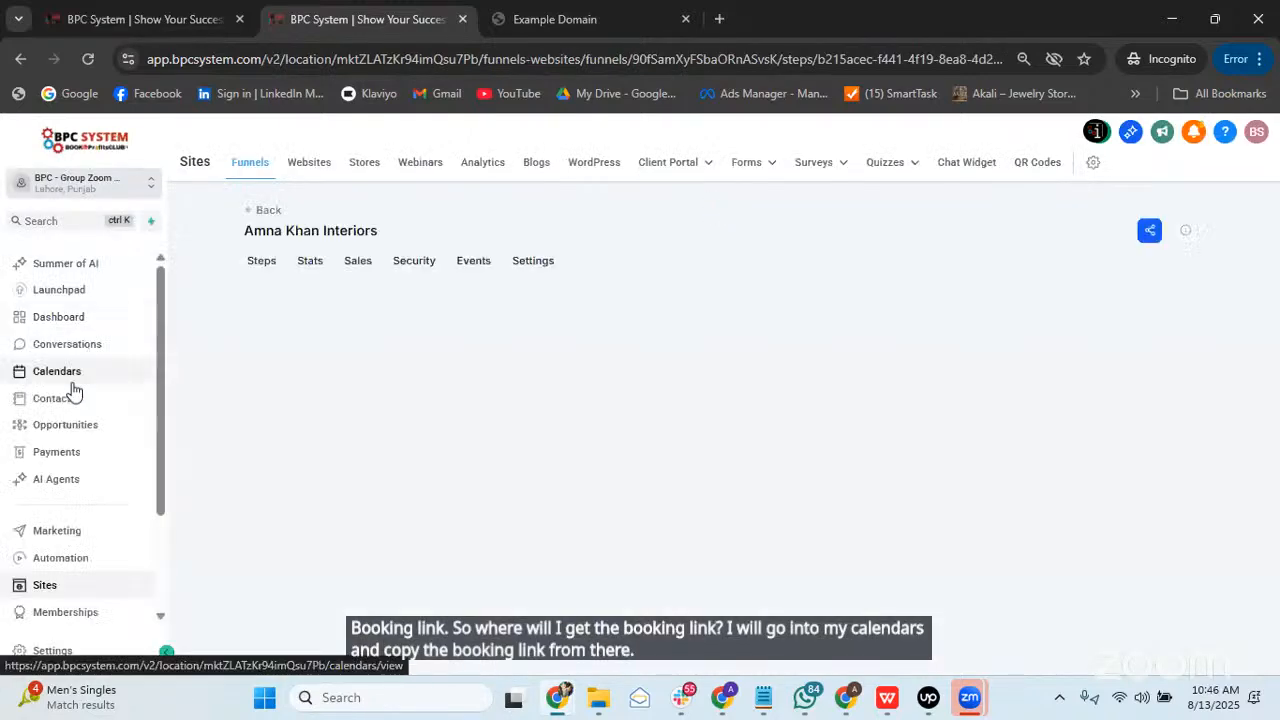
click(70, 376)
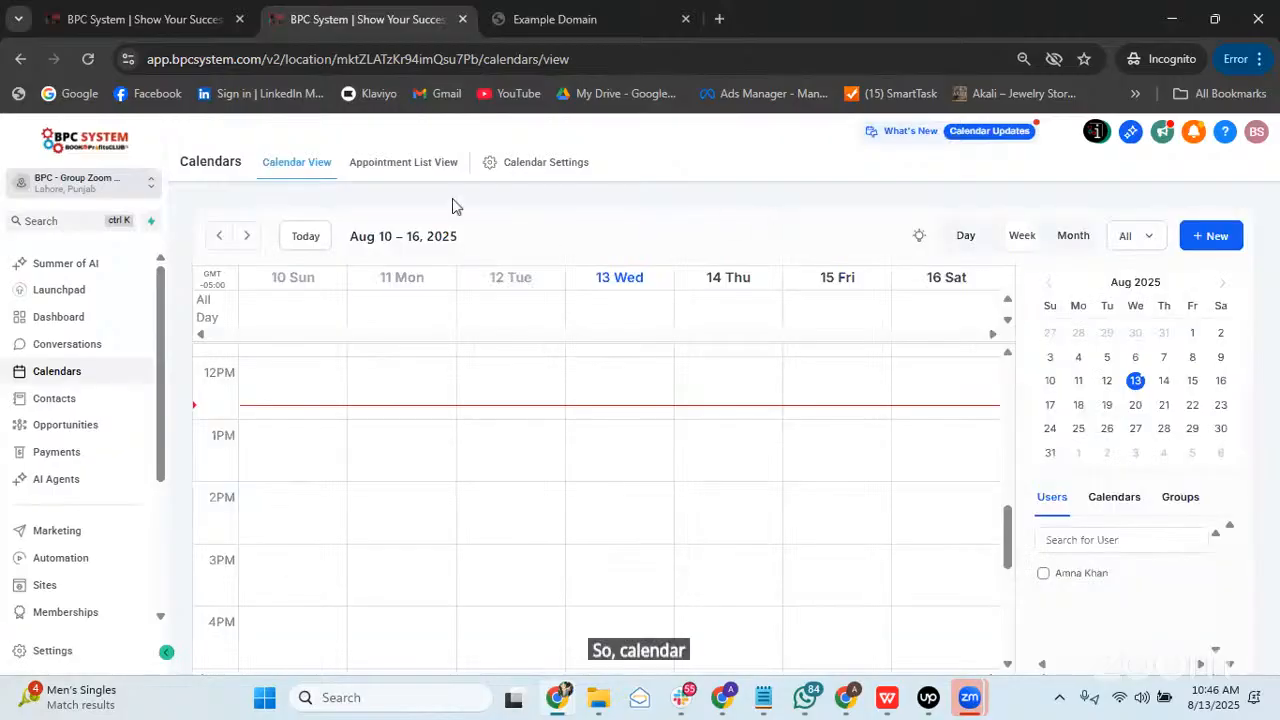
click(530, 174)
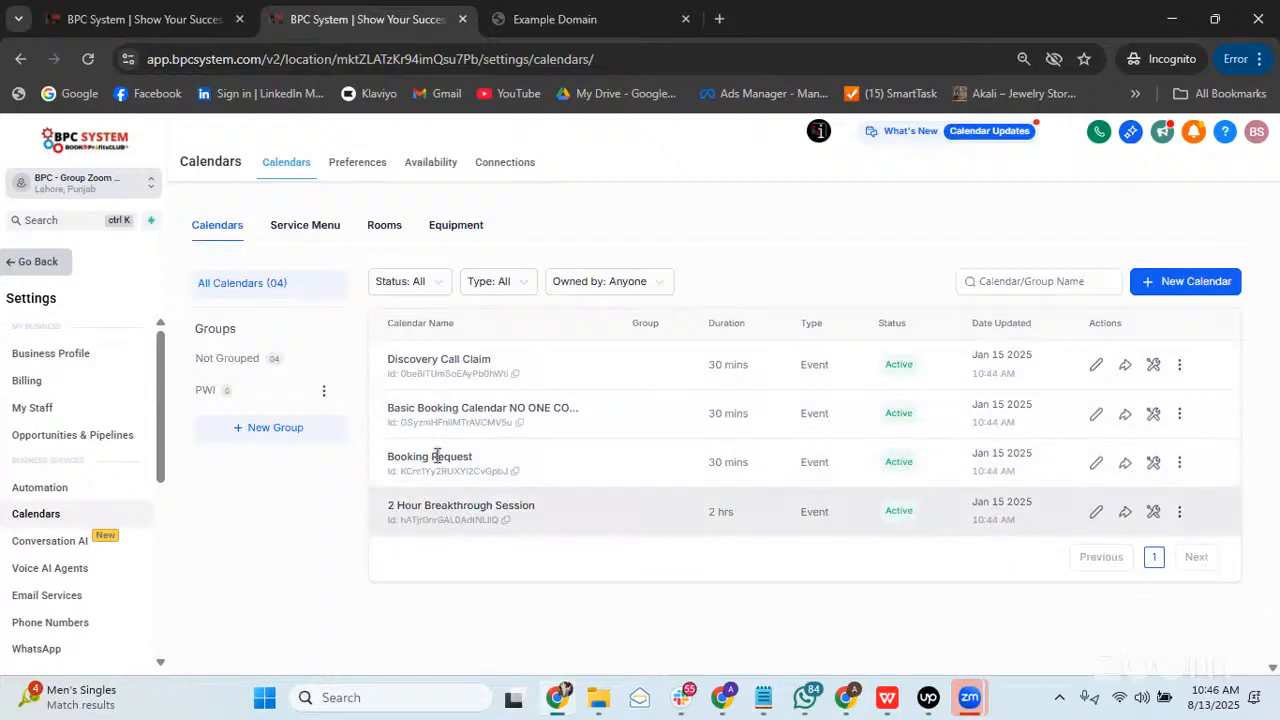
click(1125, 365)
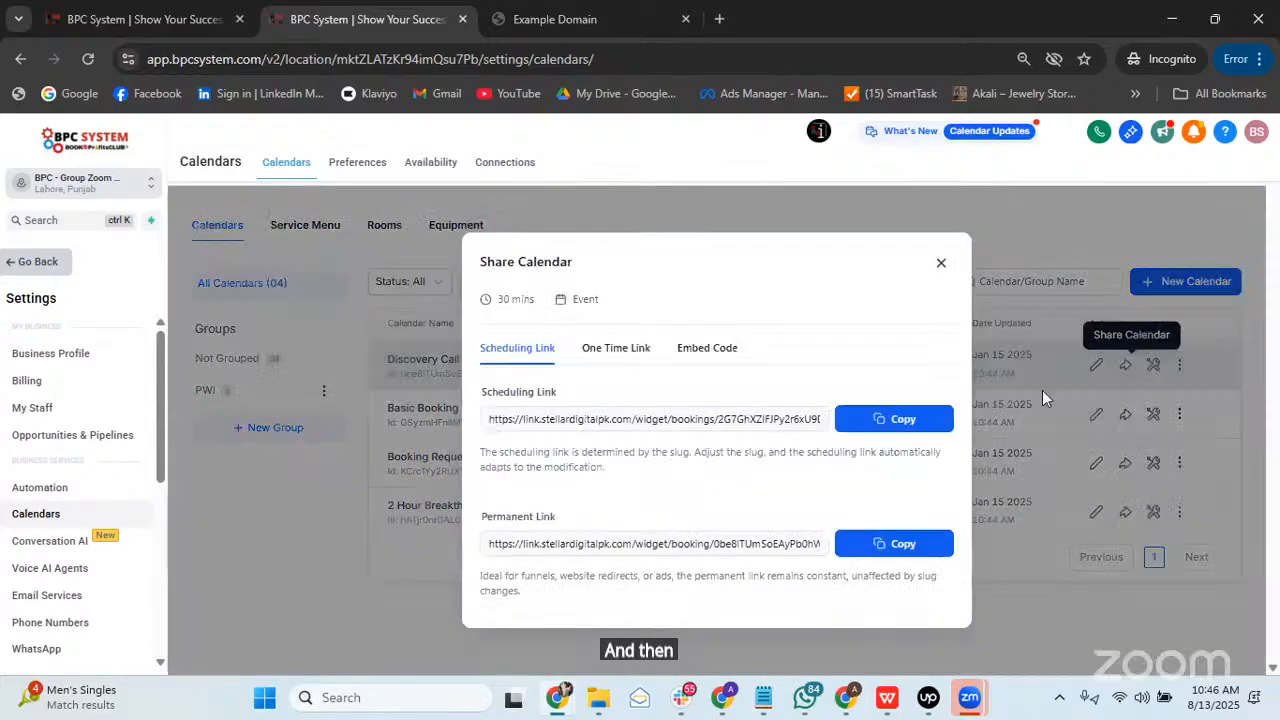
click(842, 543)
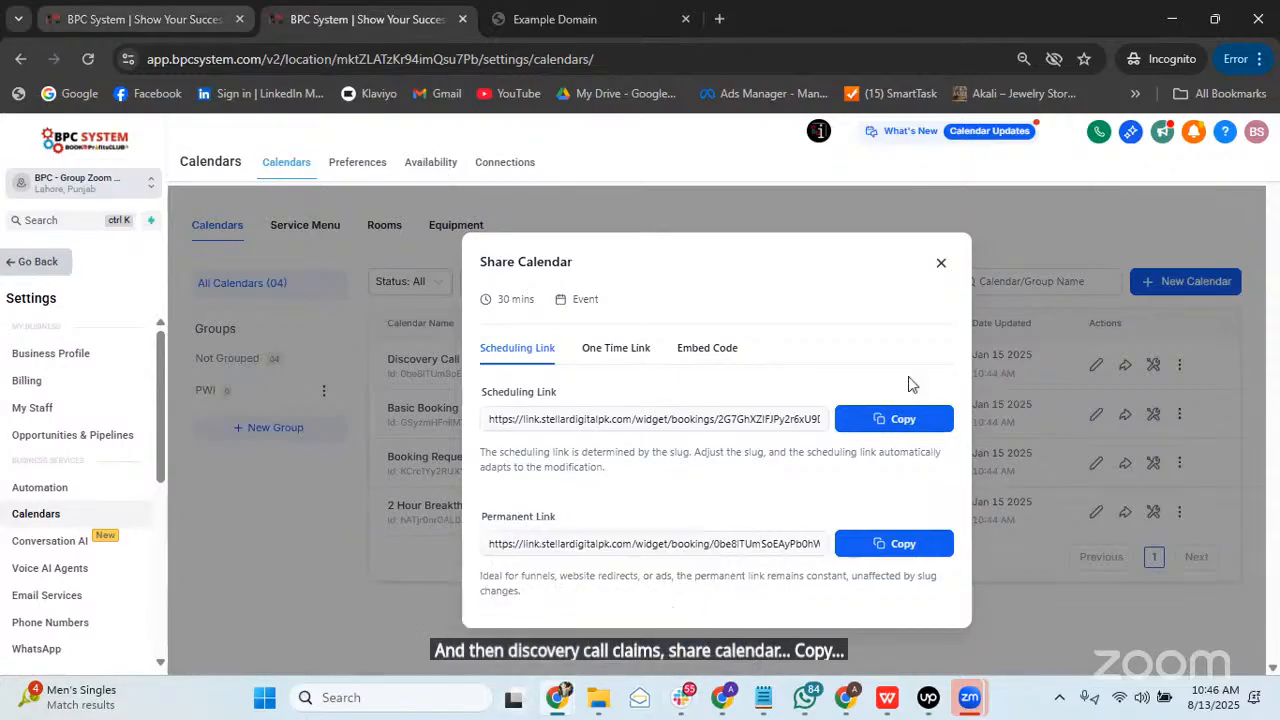
Step: Paste the copied booking link at the end of the email branch's GPT prompt, and save the action and the workflow
key(ctrl+shift+Tab)
key(ctrl+v)
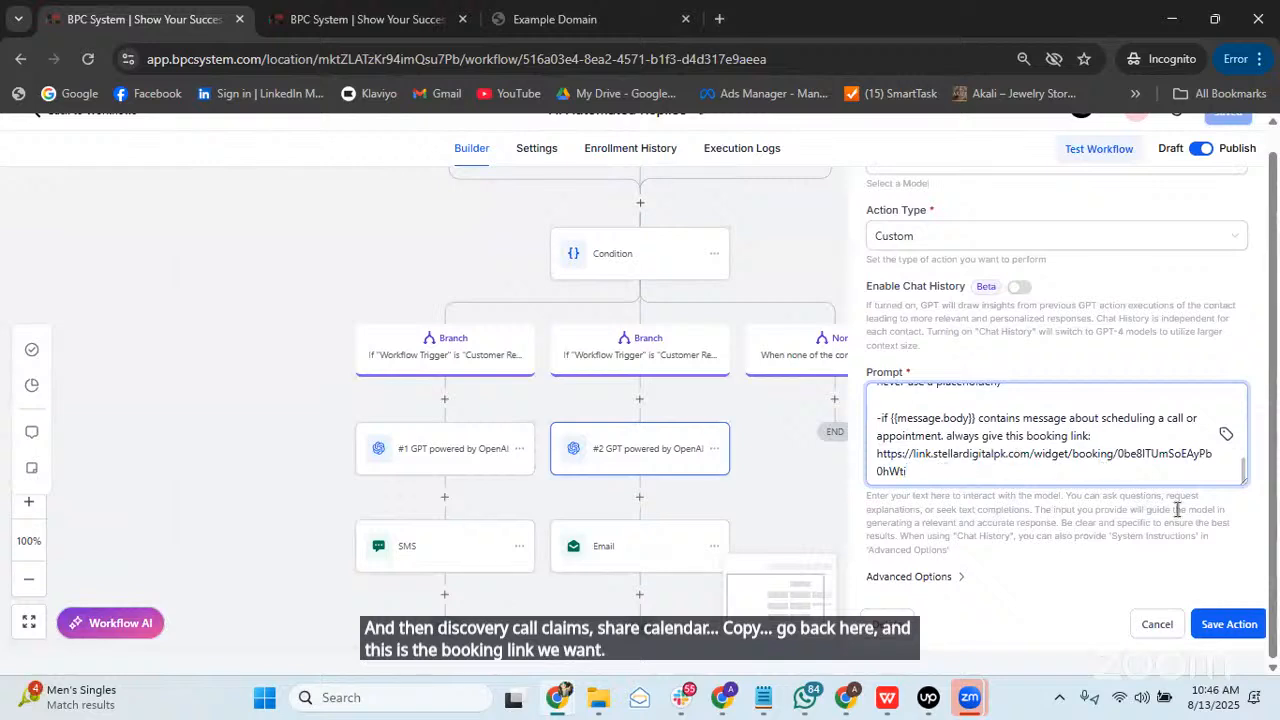
click(1213, 626)
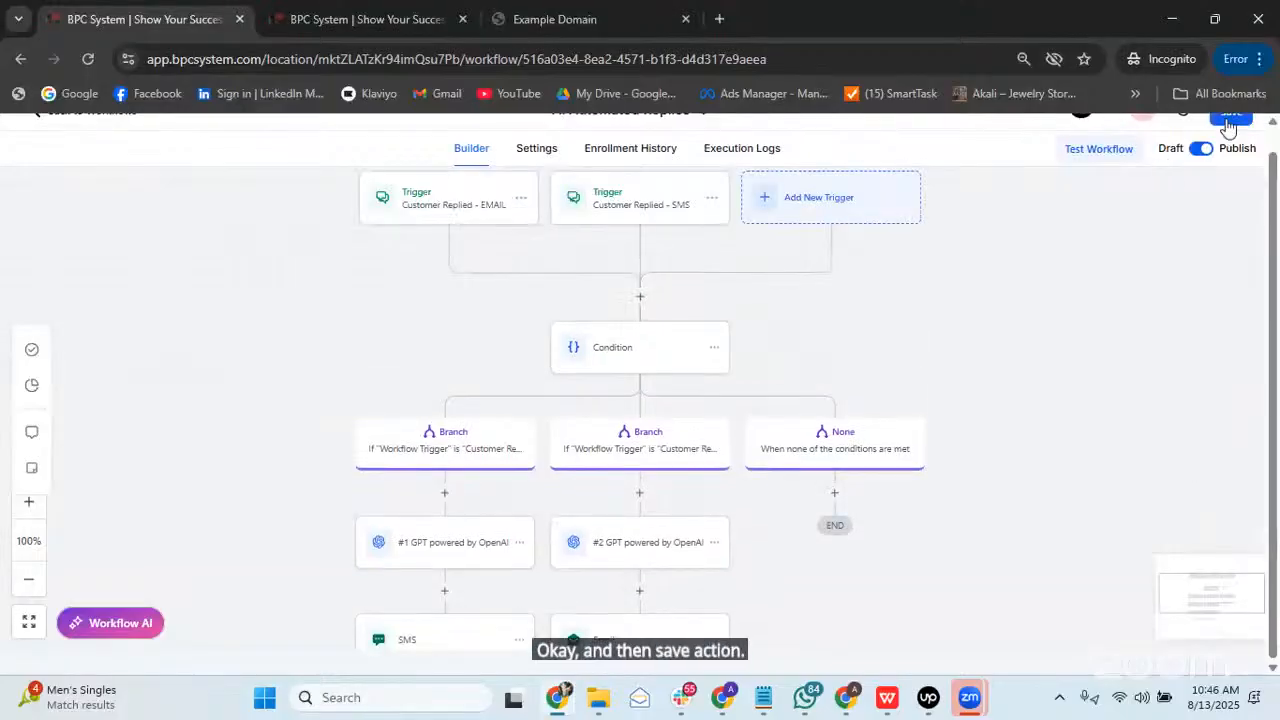
click(1228, 120)
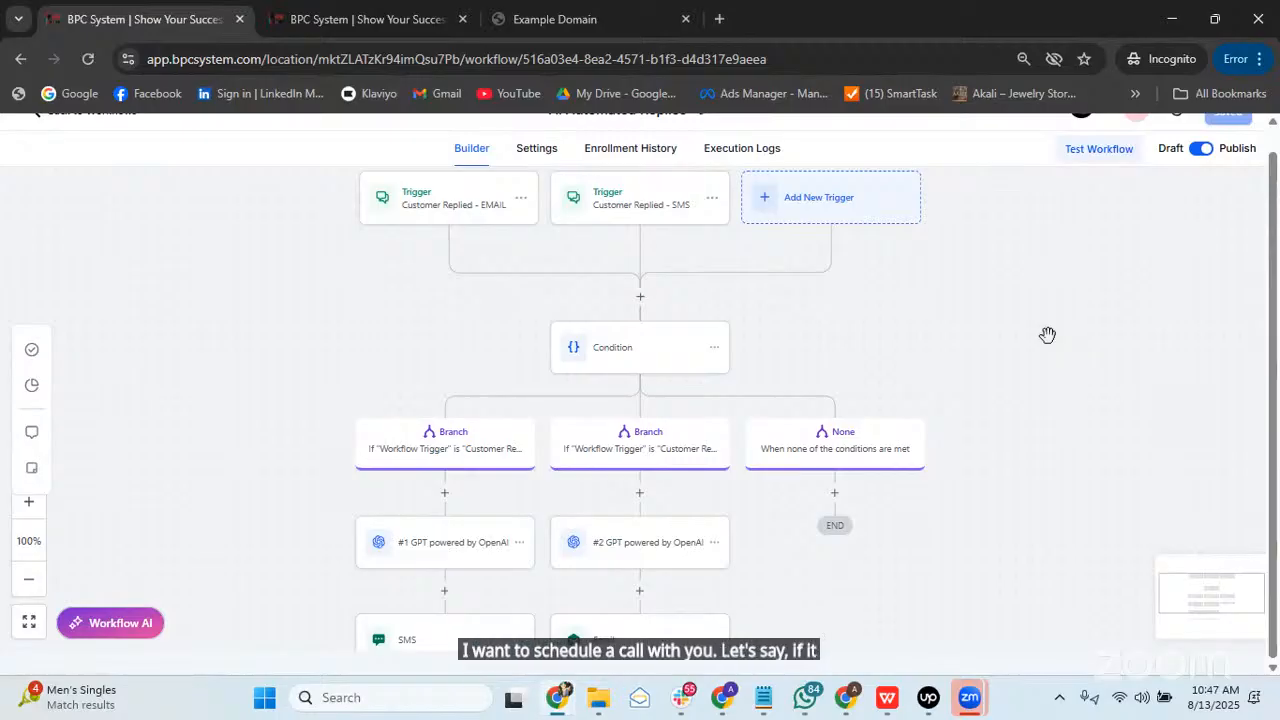
Step: Leave the AI Automated Replies workflow and open the full contacts list
scroll(301, 222, up, 2)
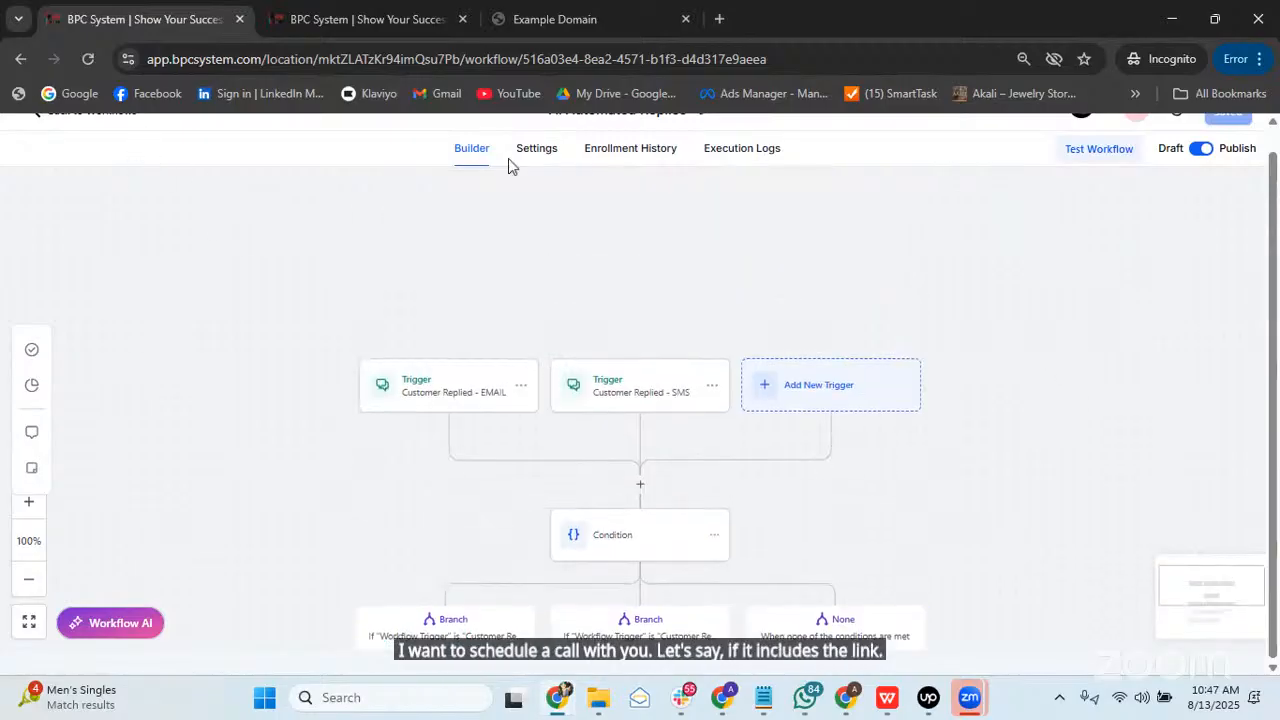
scroll(809, 180, up, 5)
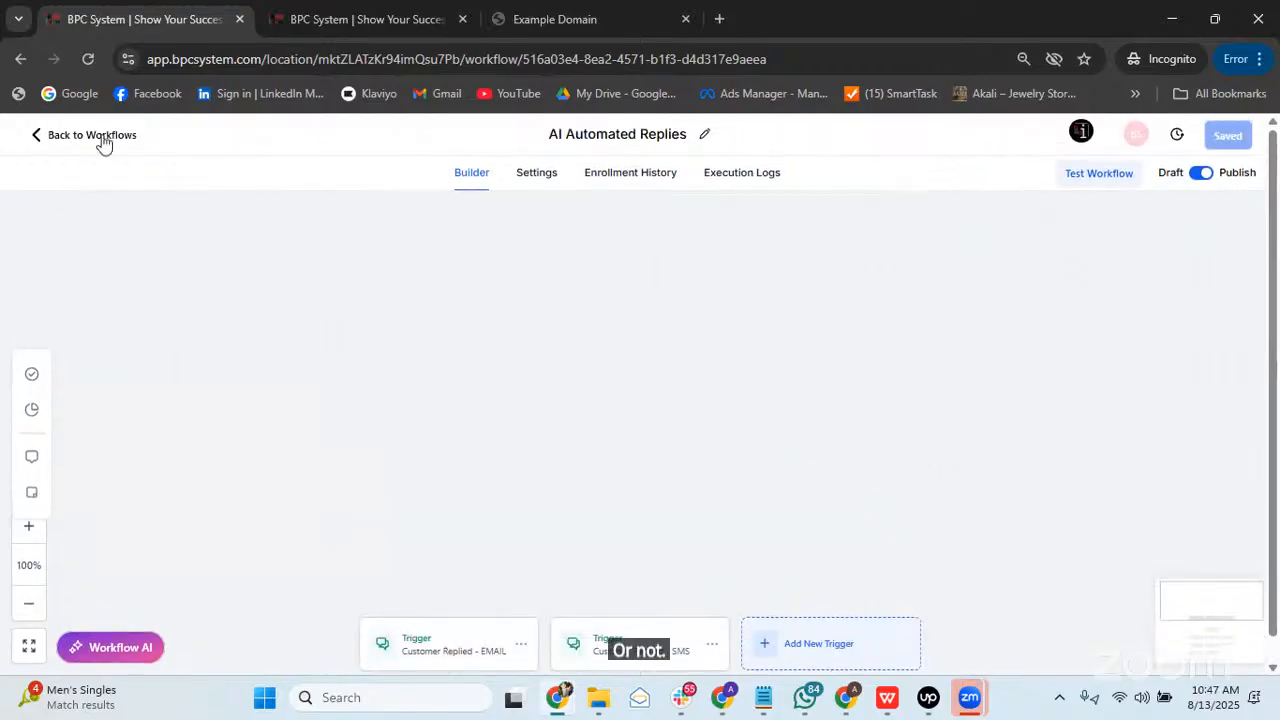
click(103, 143)
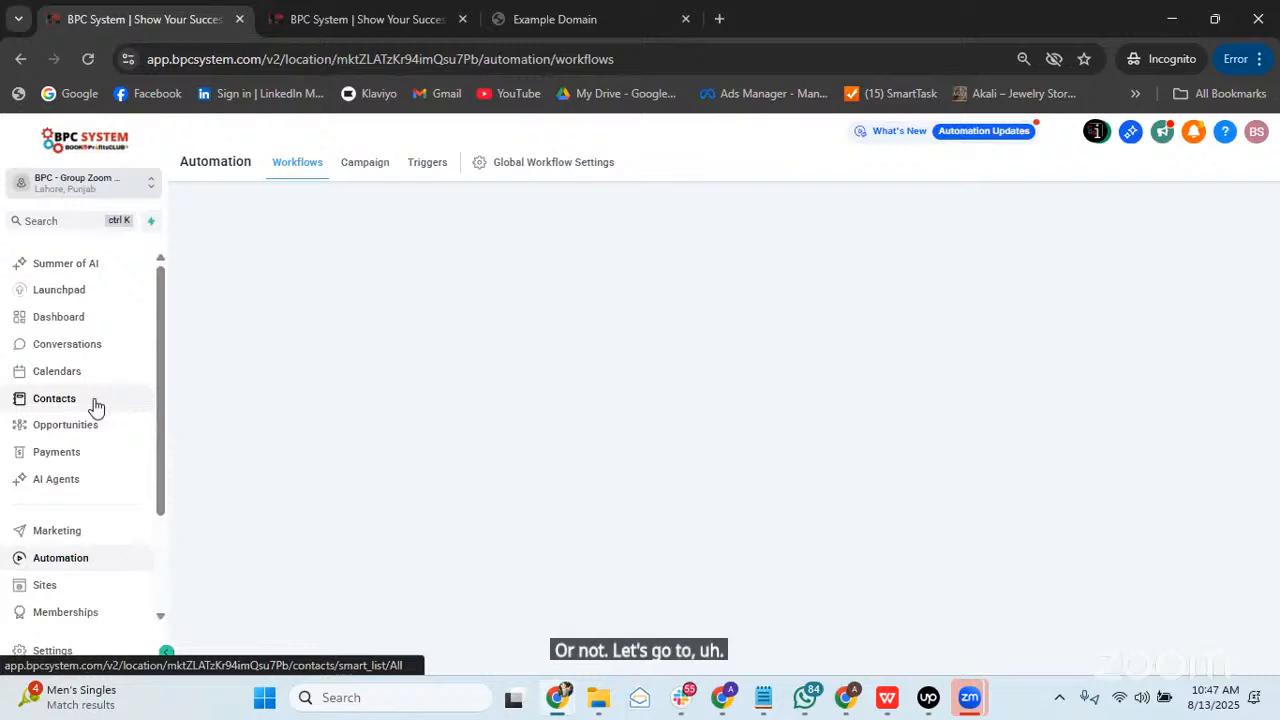
click(96, 407)
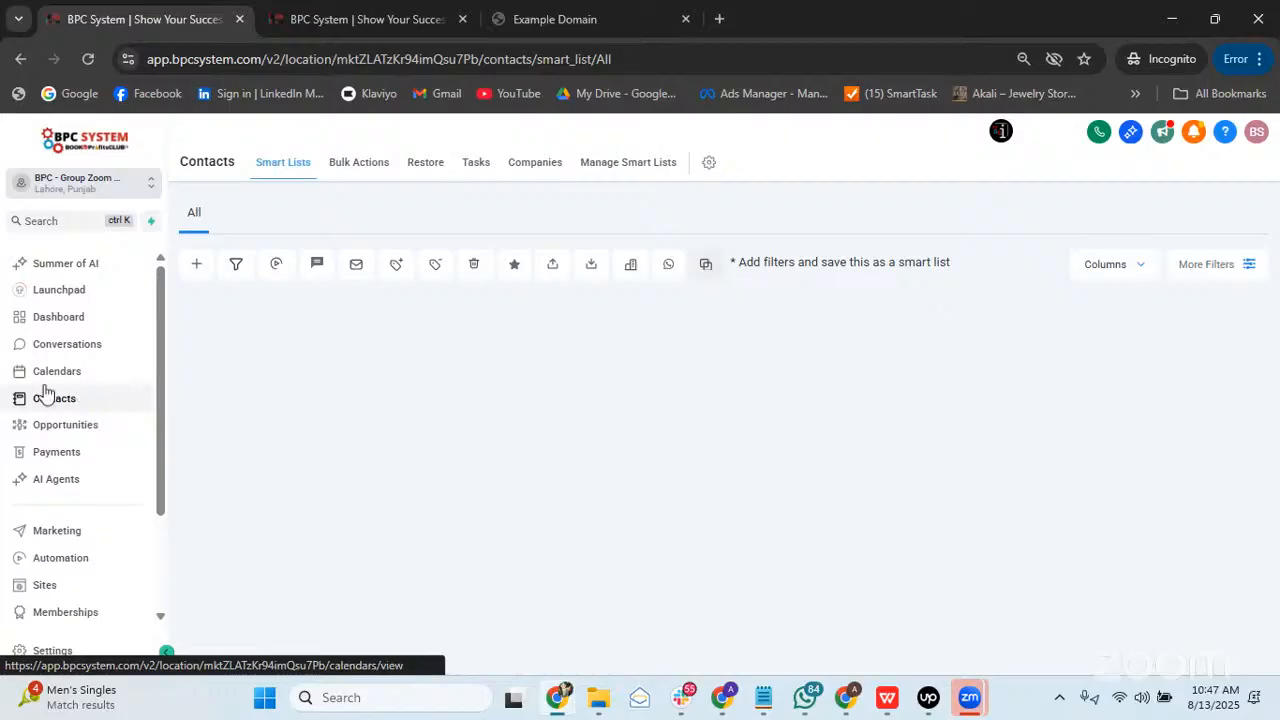
click(52, 378)
click(55, 399)
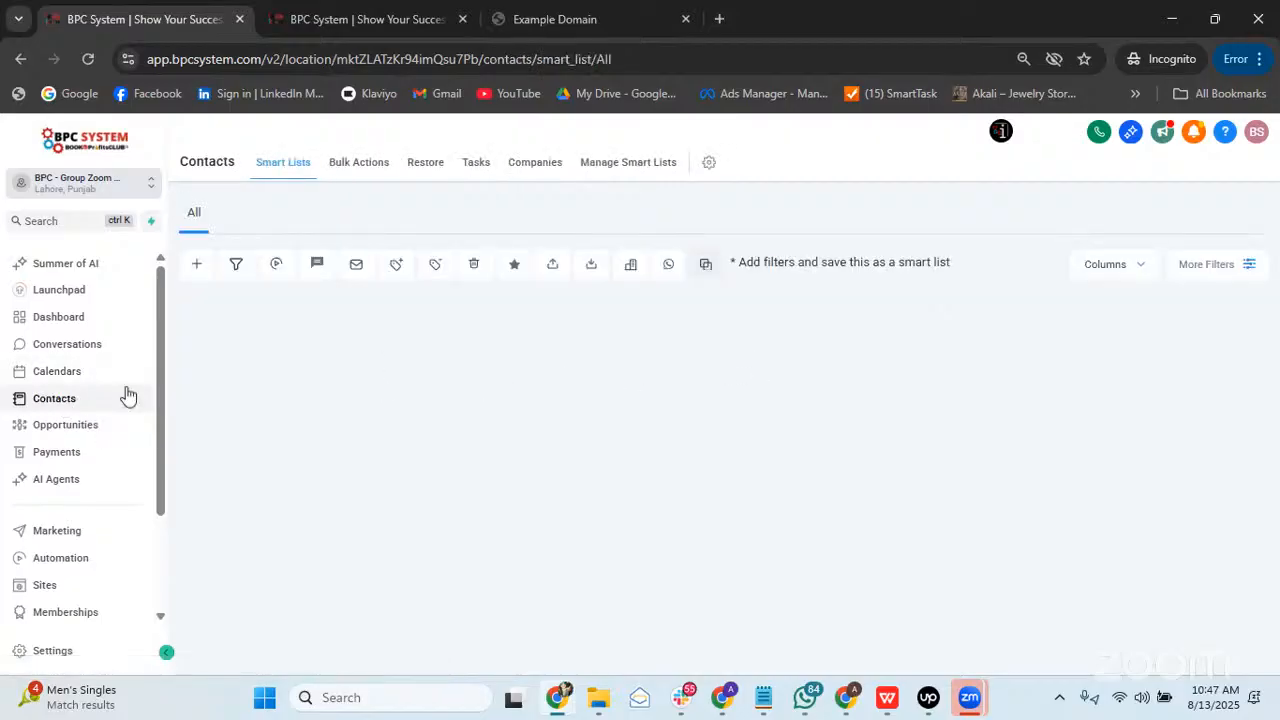
Step: Open the Test 1 contact's record from the contacts list and expand its most recent email conversation
click(68, 425)
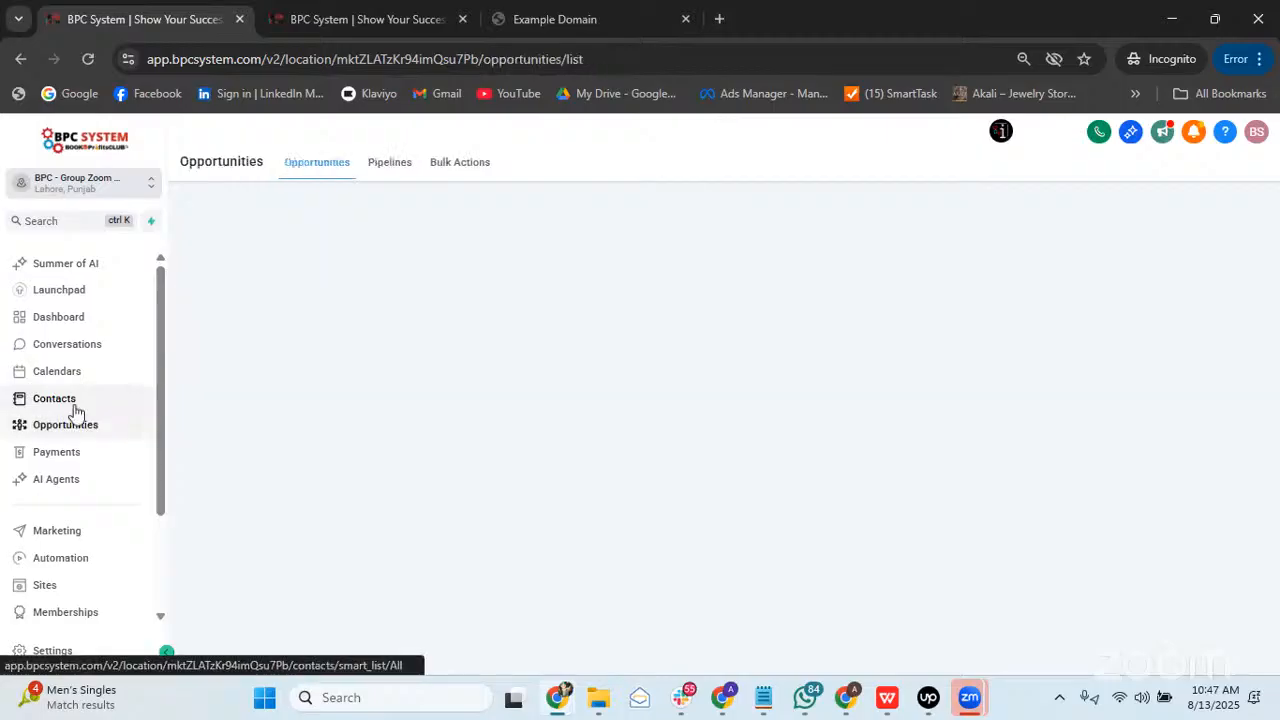
click(74, 405)
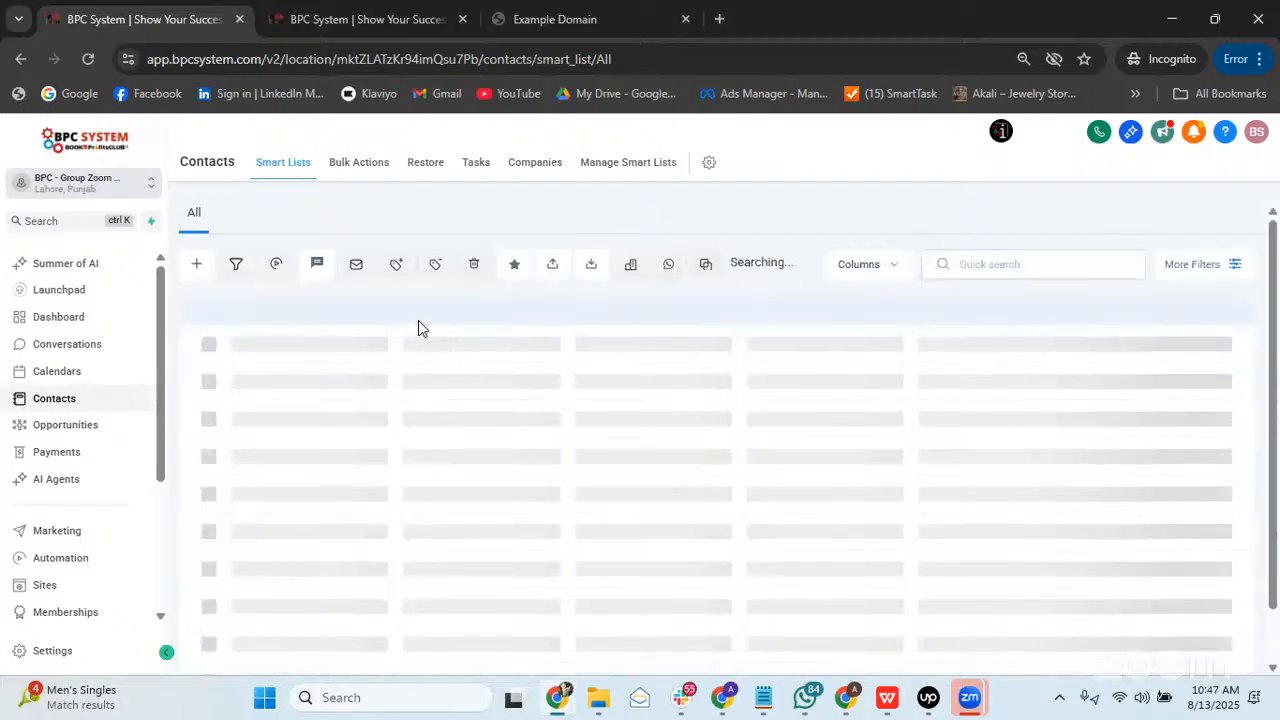
click(297, 384)
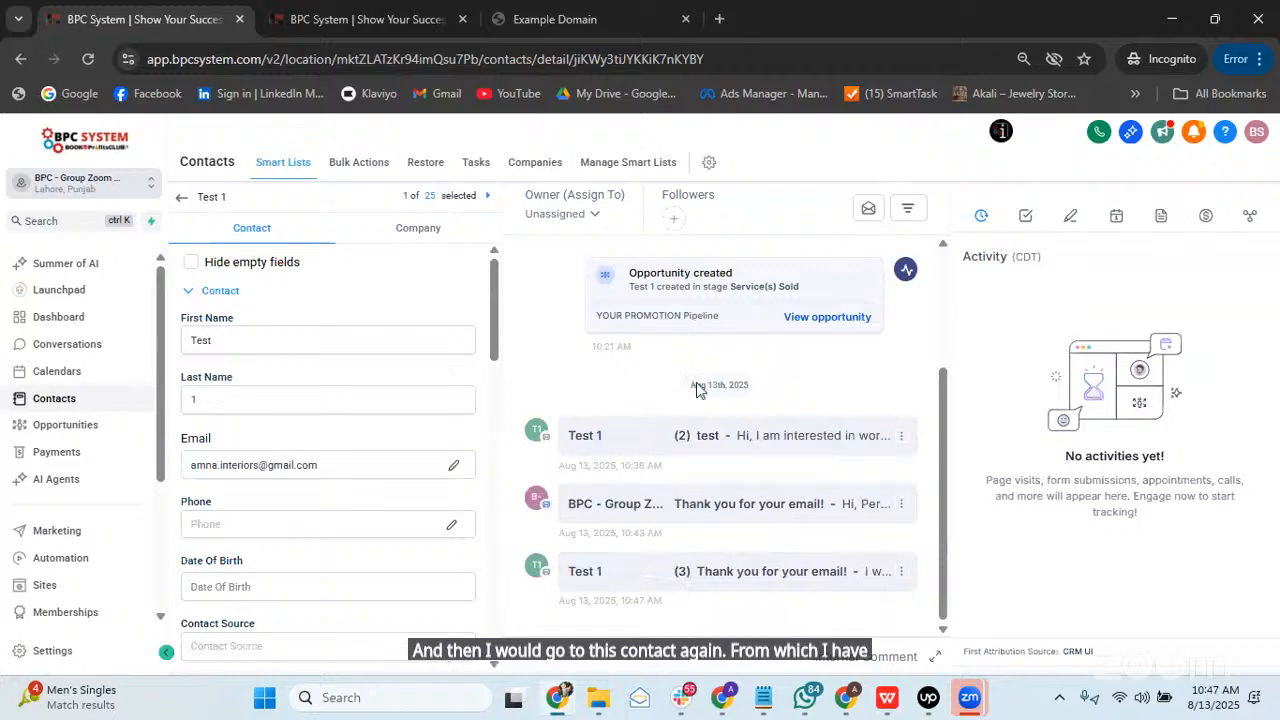
click(751, 580)
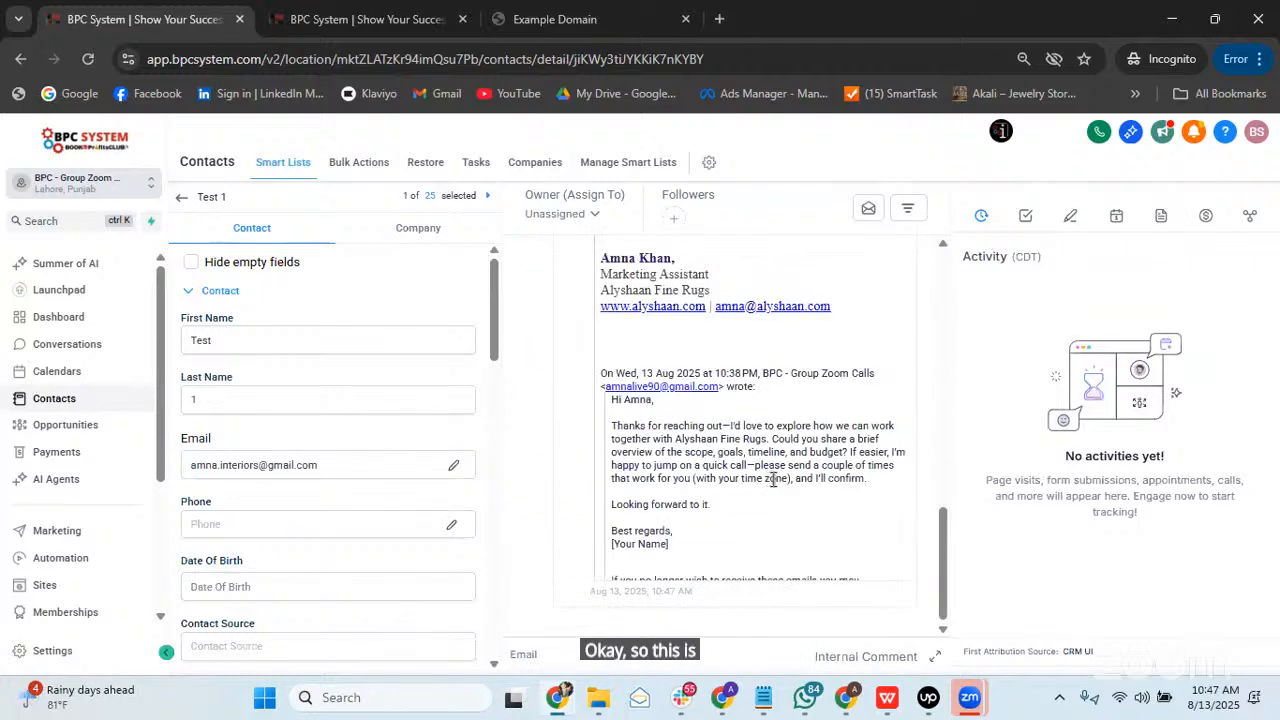
Step: Read through the expanded email thread, including the first AI reply, the follow-up about 3 pm and the latest call request
scroll(805, 468, up, 5)
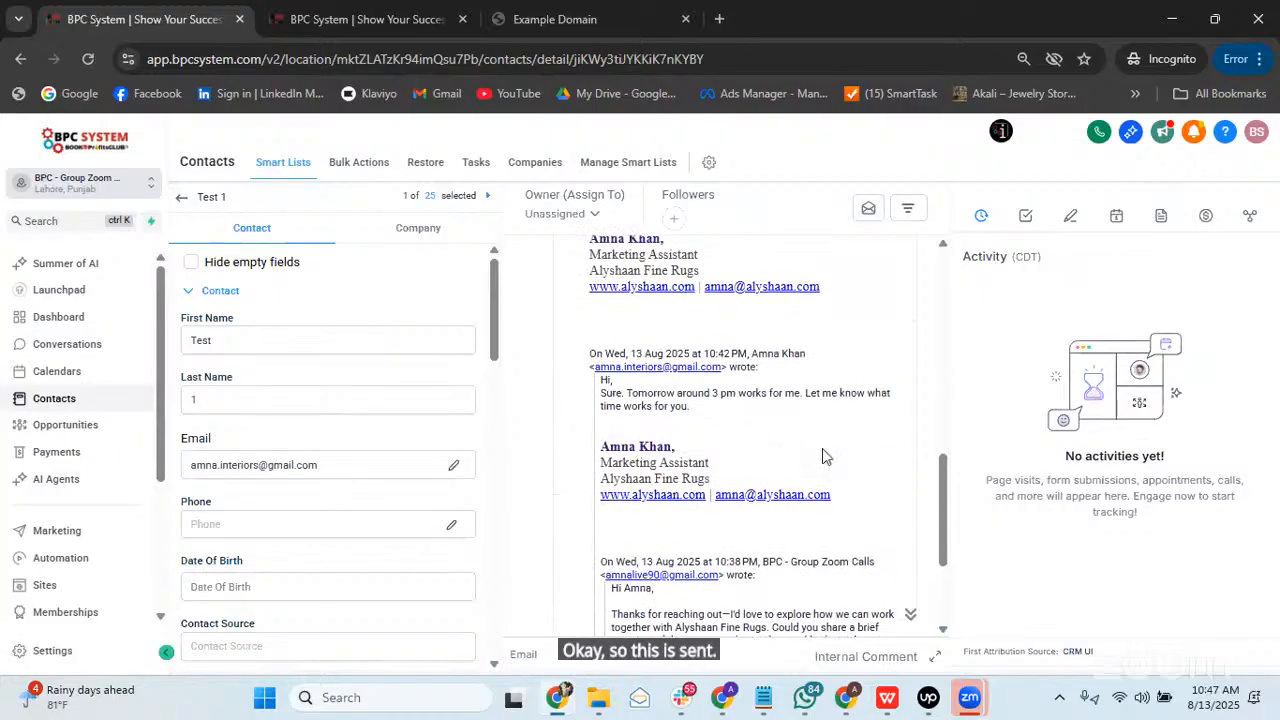
scroll(824, 450, down, 3)
scroll(820, 474, up, 4)
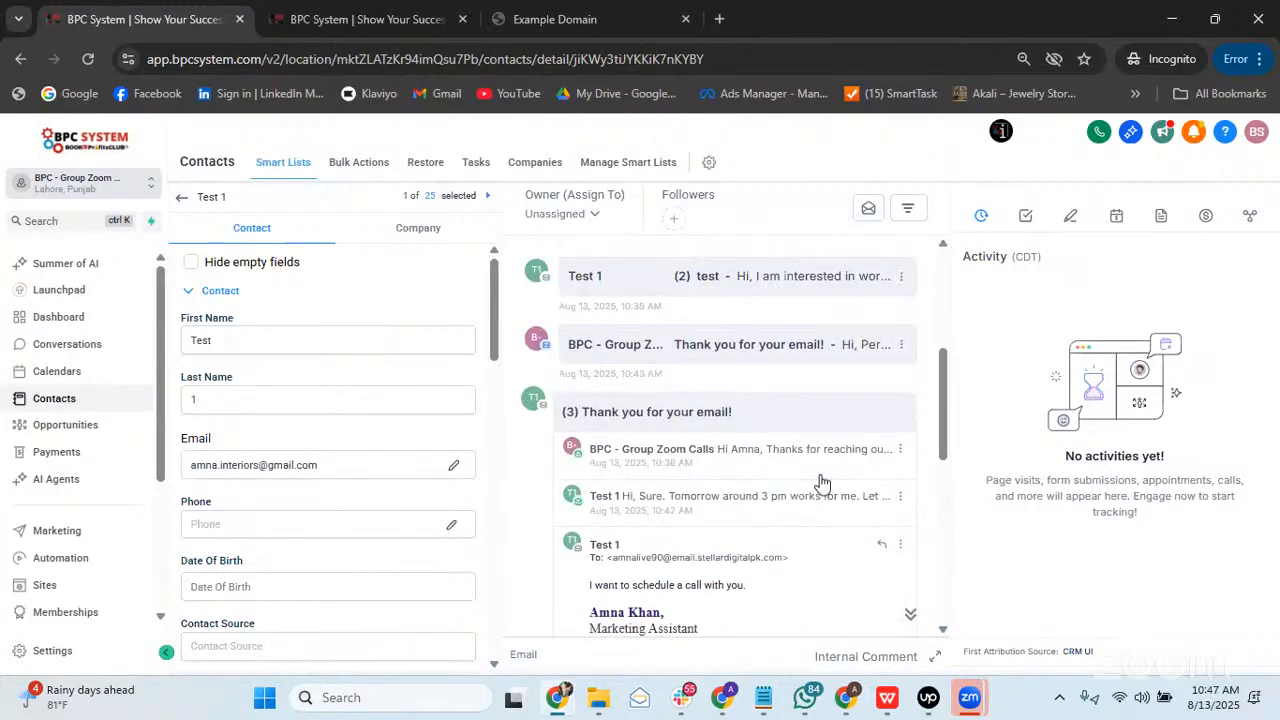
click(757, 502)
scroll(815, 473, down, 1)
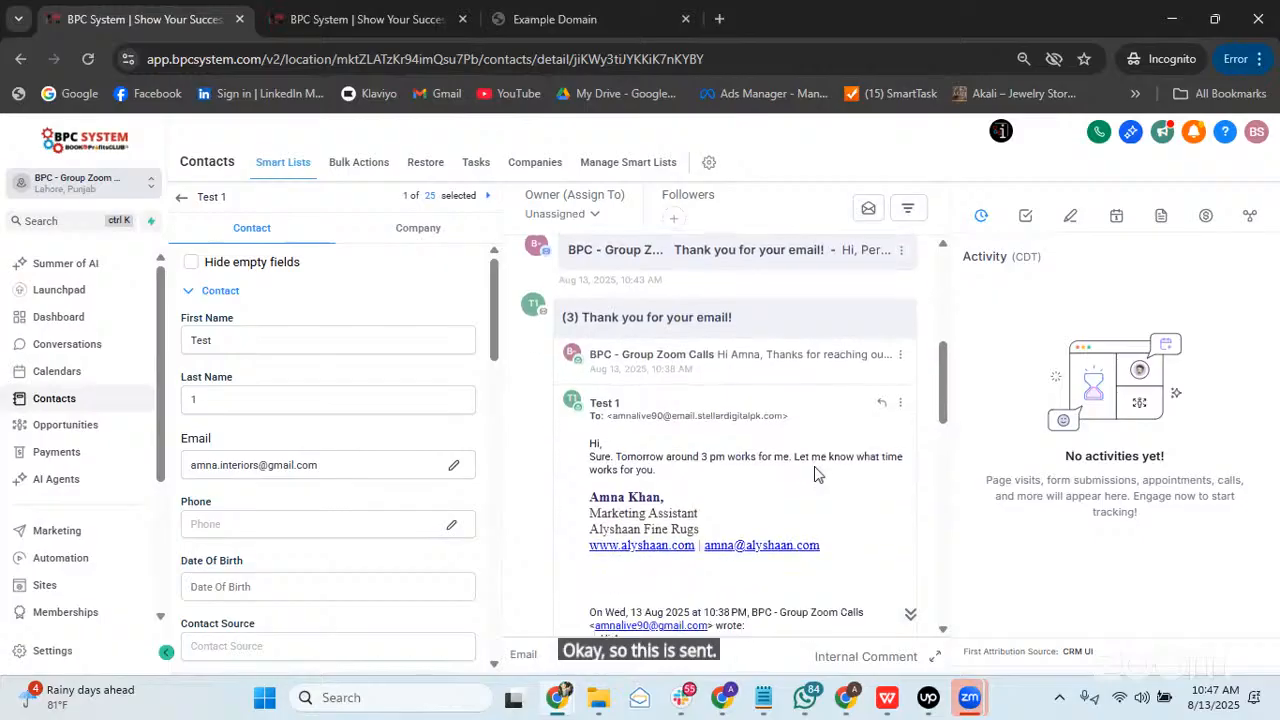
scroll(818, 474, up, 1)
click(809, 460)
scroll(822, 479, down, 9)
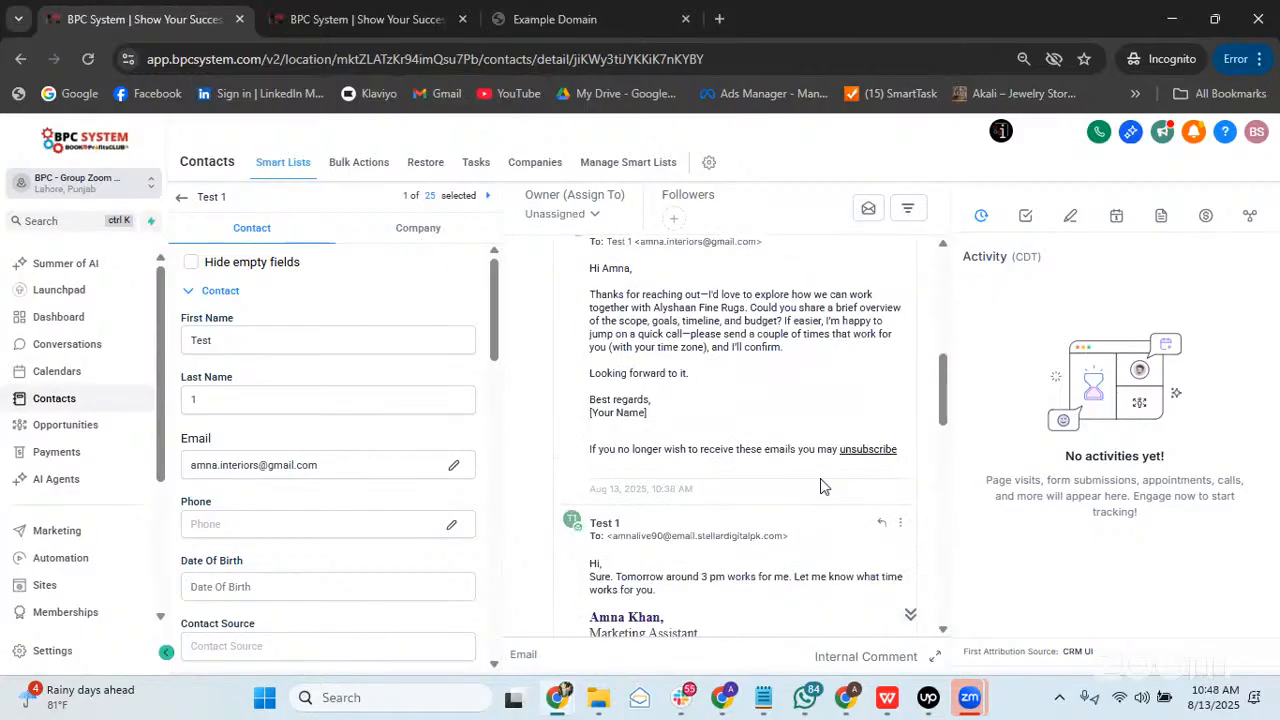
scroll(821, 479, down, 4)
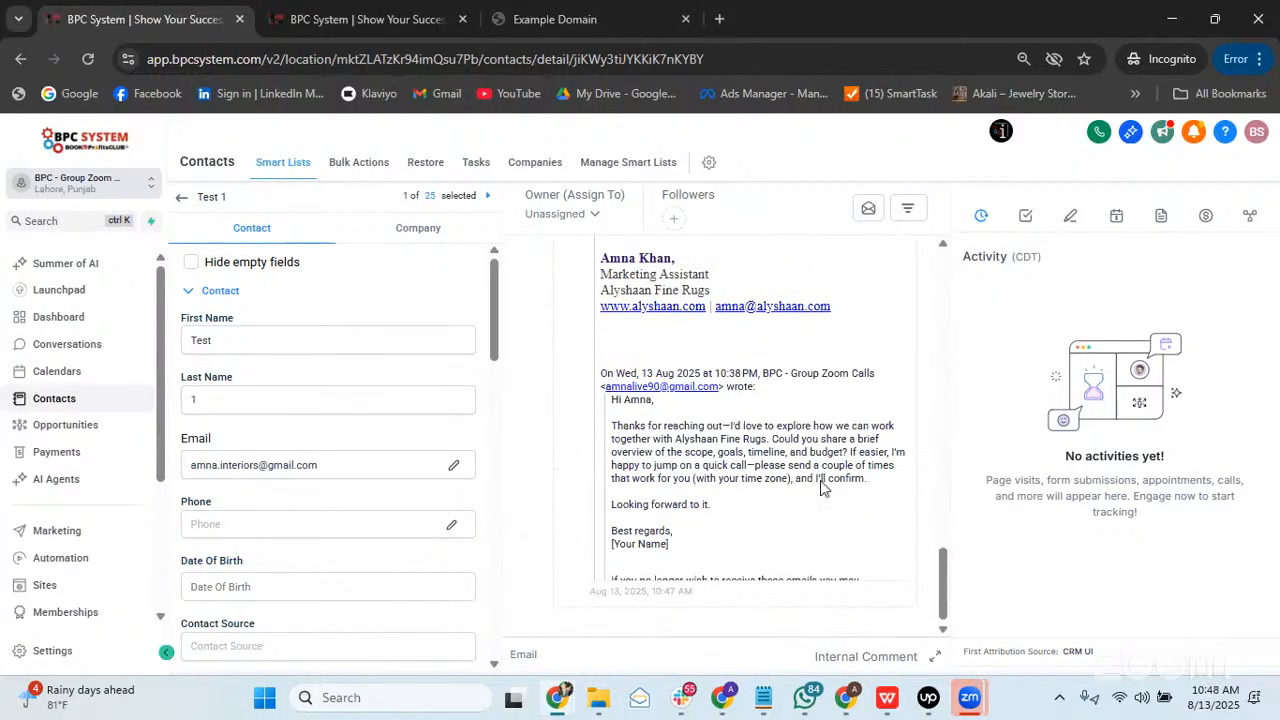
Step: Reload the Test 1 contact and read the newest "Thank you for your email!" reply with the message composer collapsed
click(90, 60)
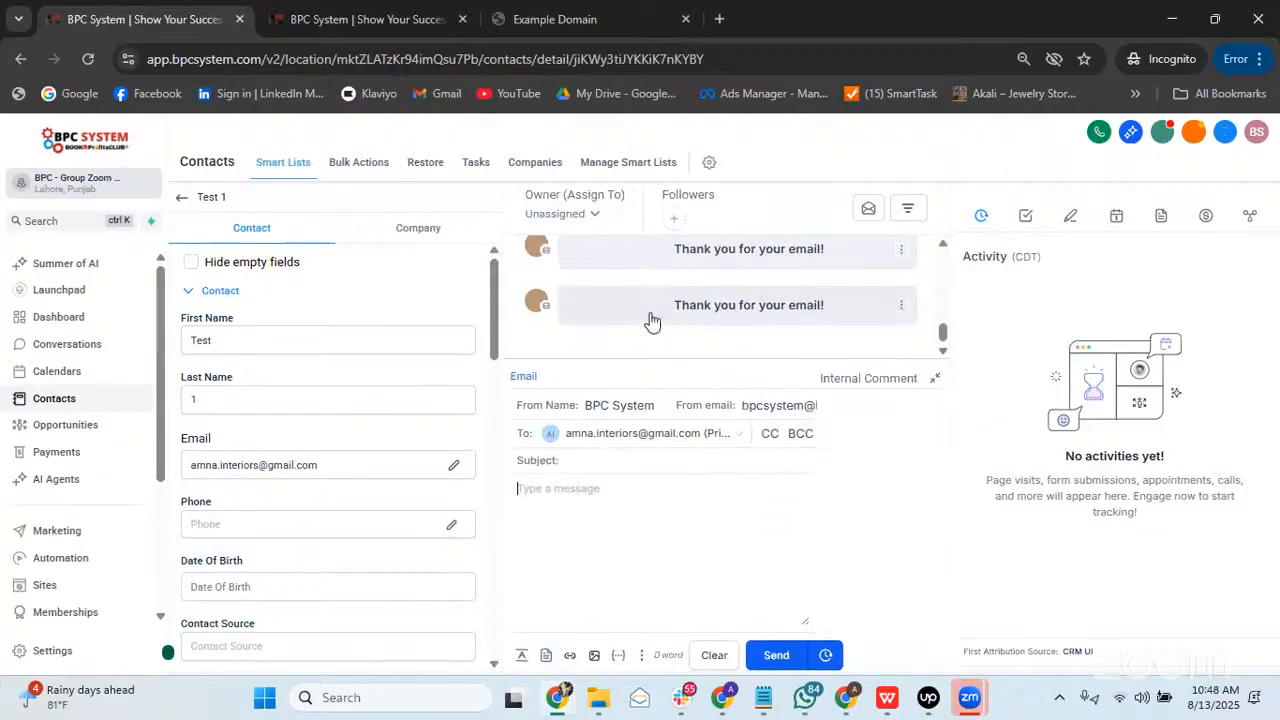
click(720, 309)
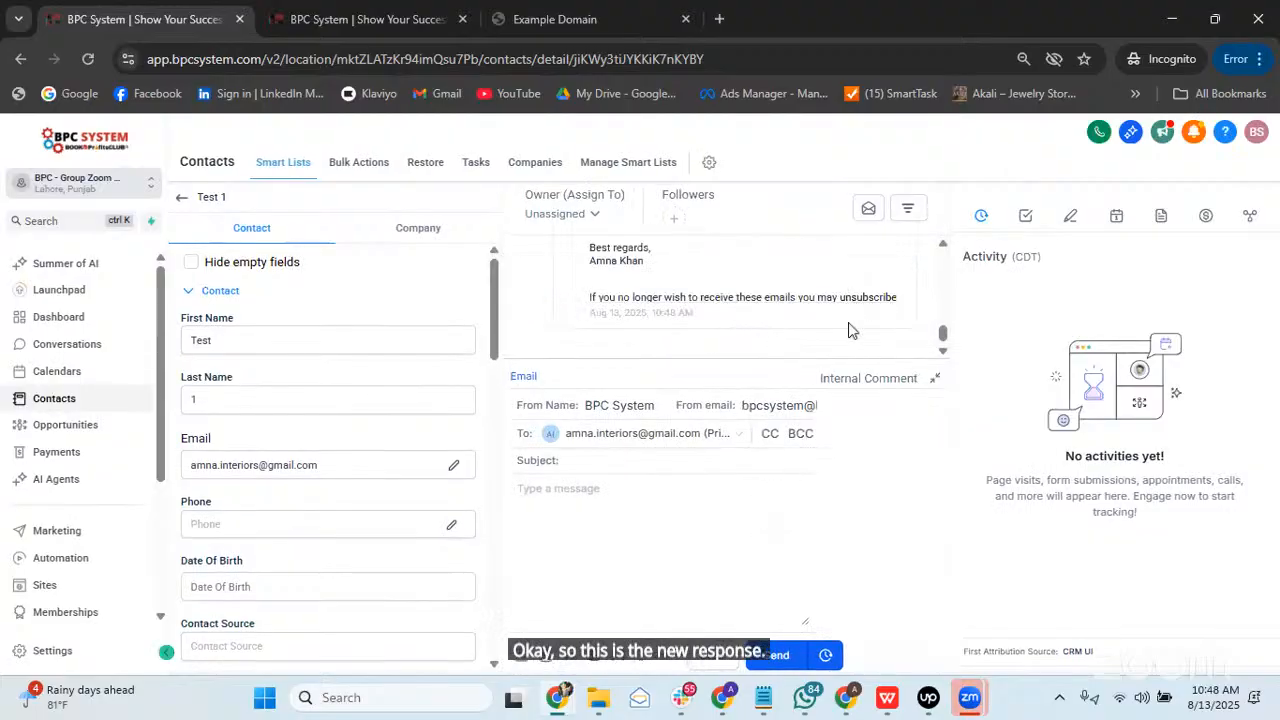
scroll(815, 283, up, 5)
scroll(815, 283, down, 2)
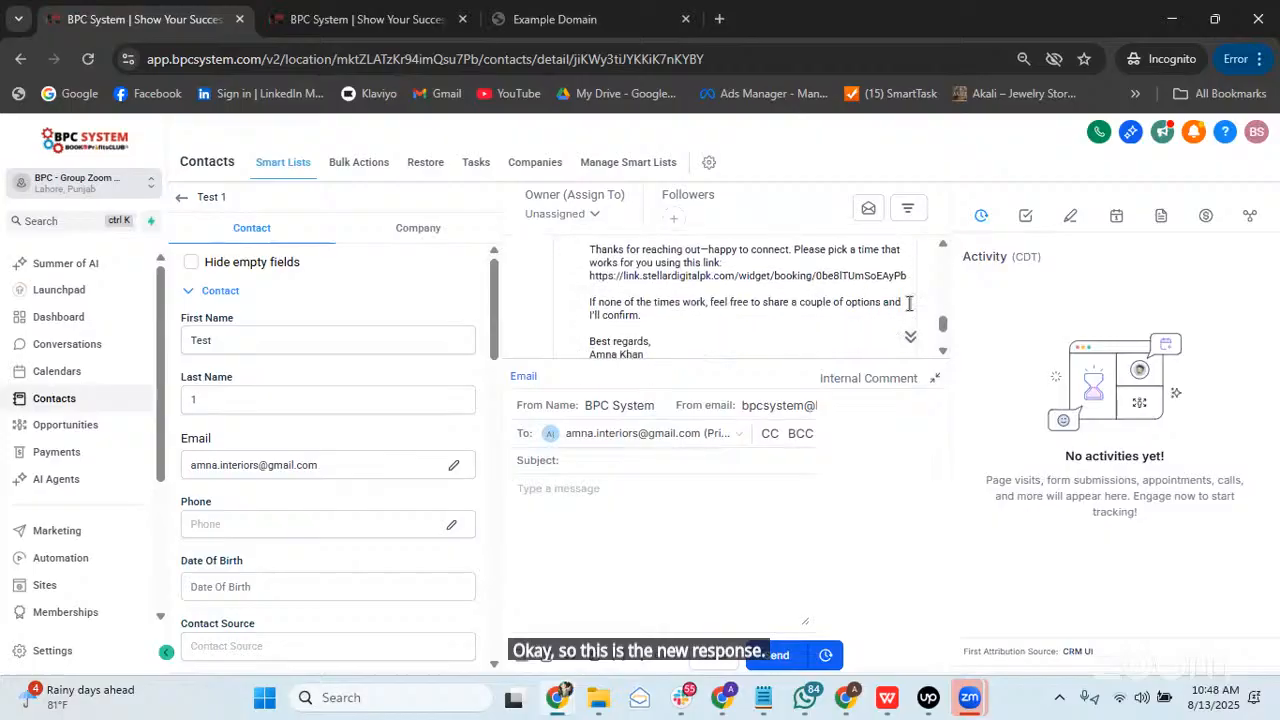
scroll(940, 250, up, 1)
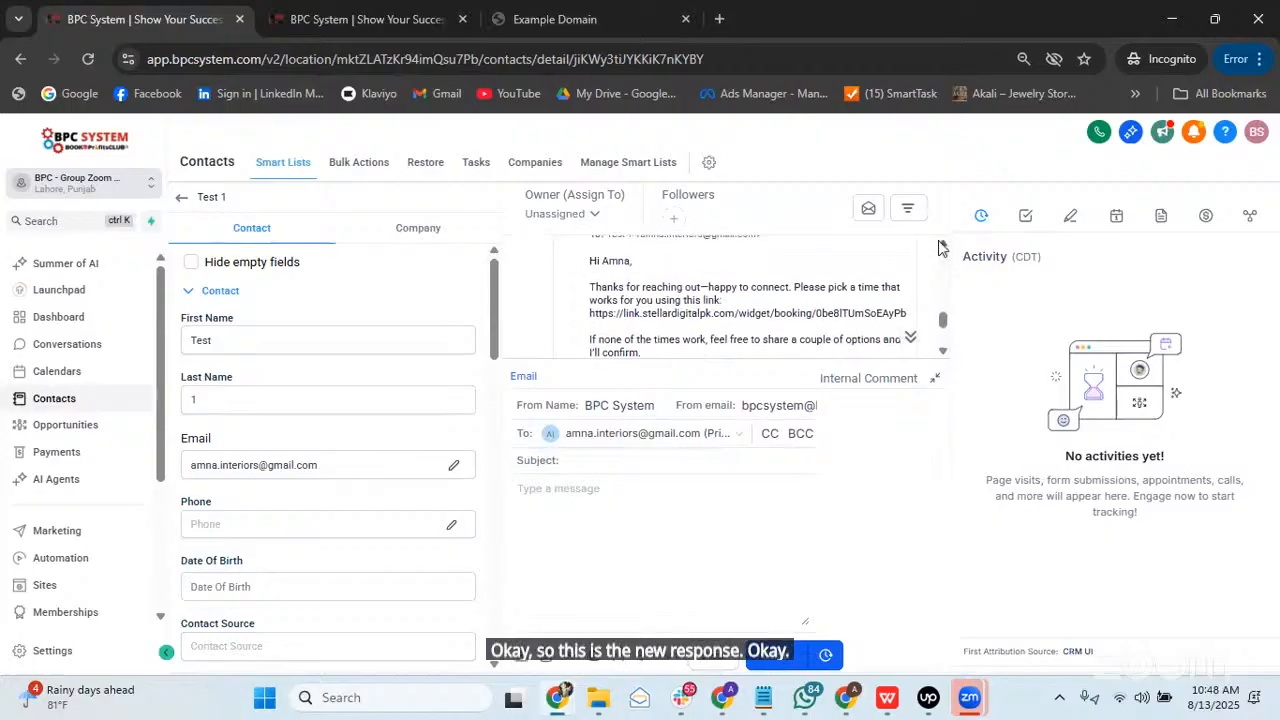
click(935, 380)
scroll(944, 410, down, 3)
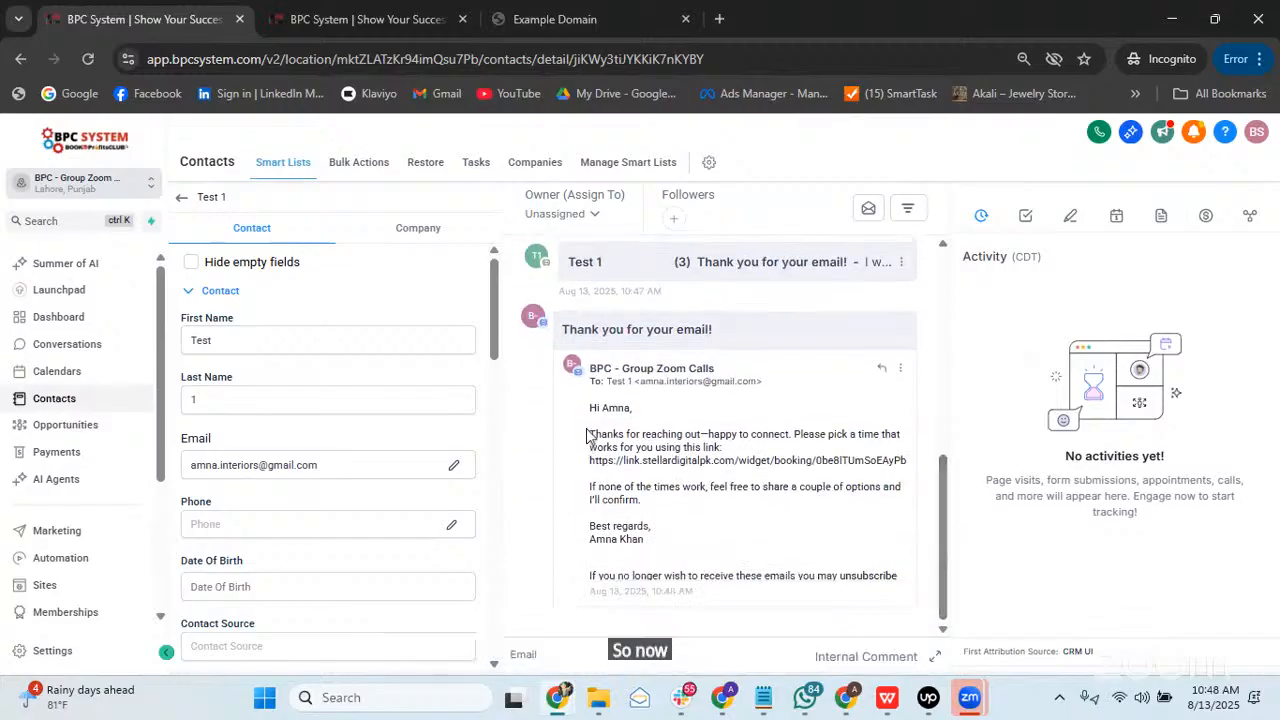
drag(588, 437, 737, 452)
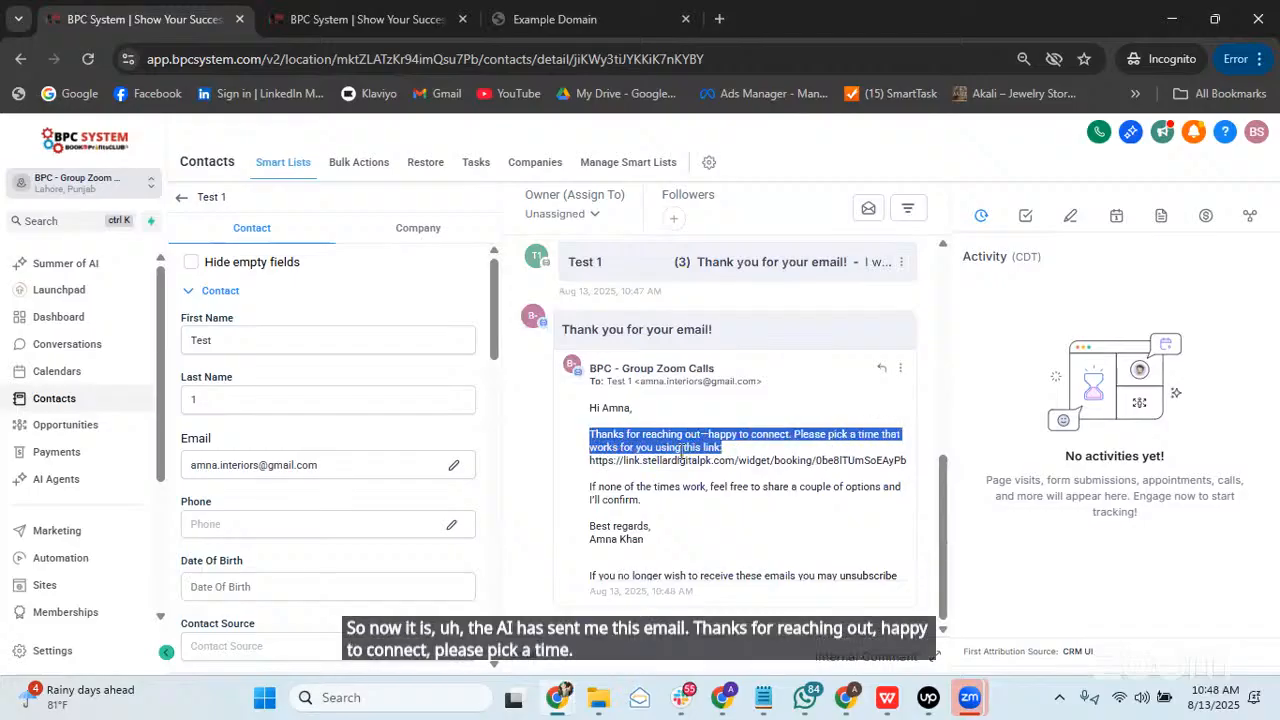
click(582, 470)
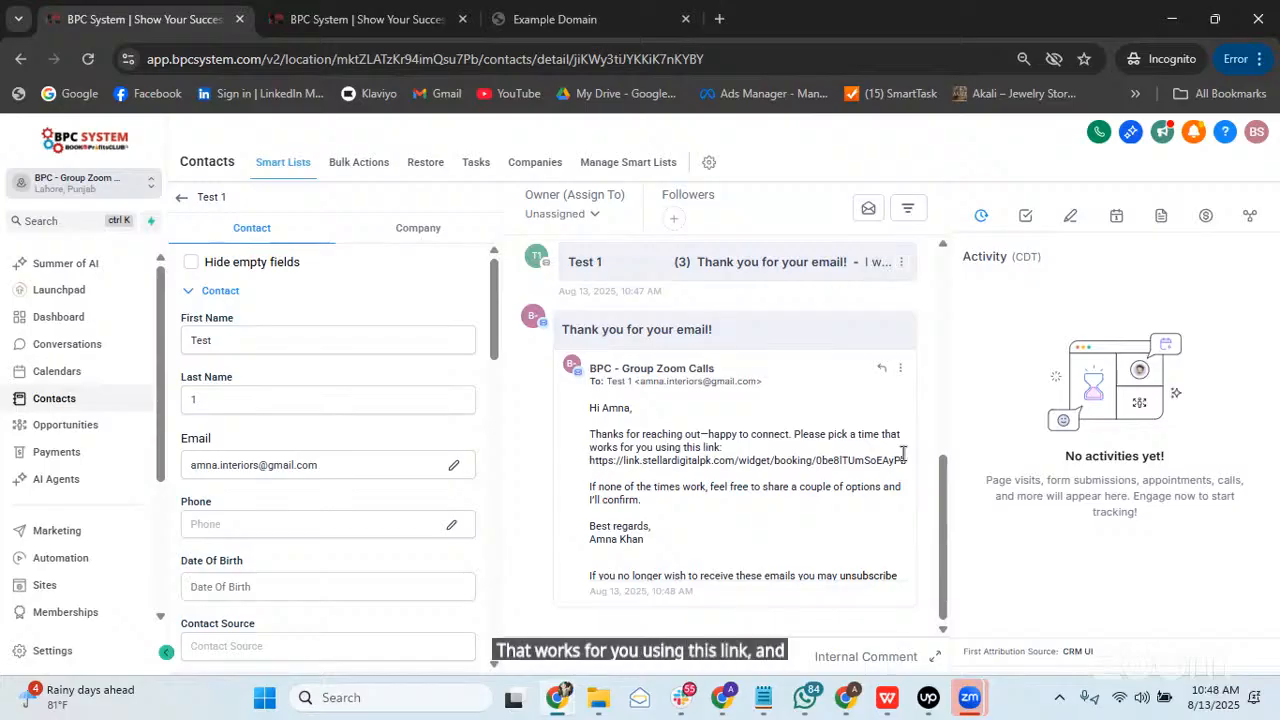
Step: Copy the booking link from the AI reply and load it in the Example Domain tab to test it
drag(905, 459, 590, 458)
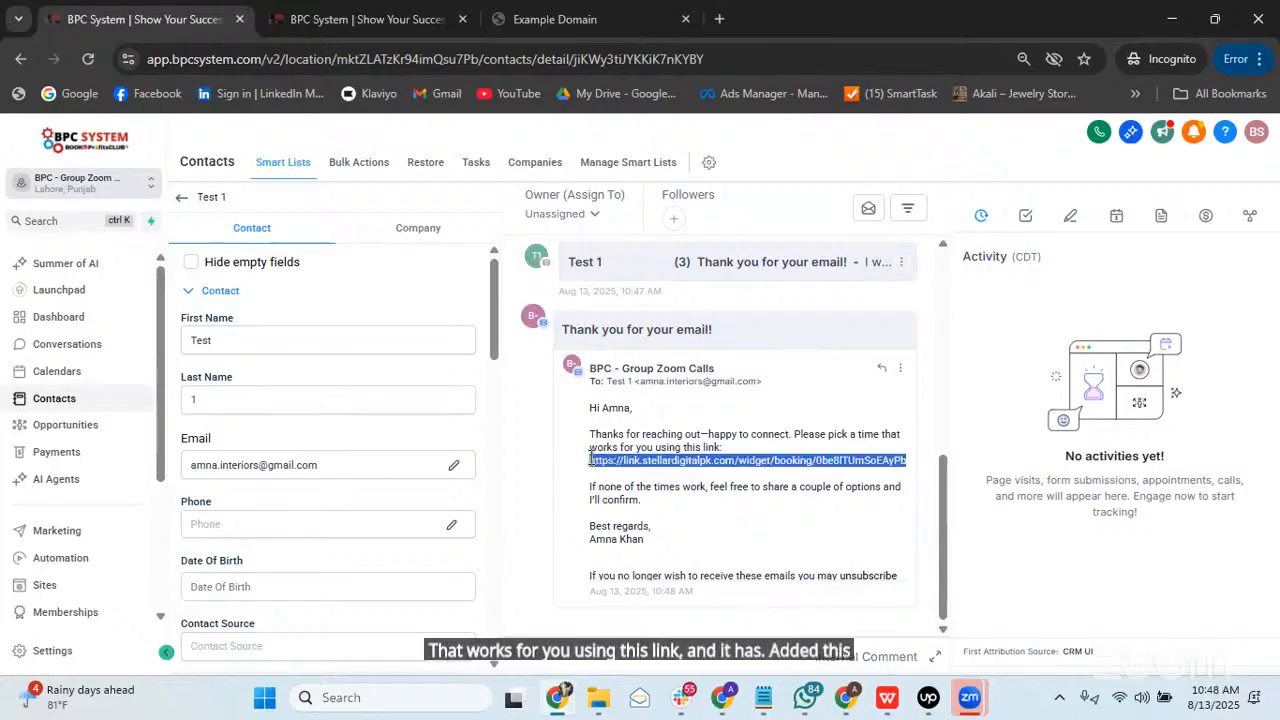
click(555, 18)
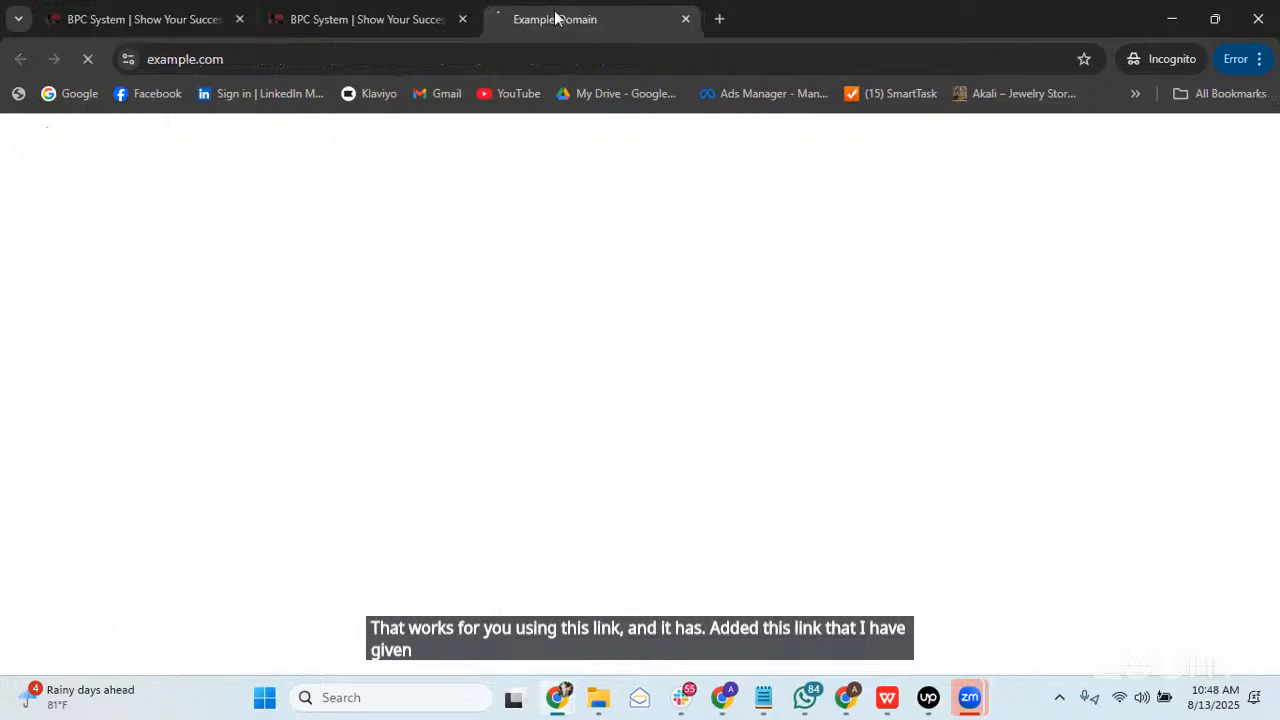
text(link.stellardigitalpk.com/widget/booking/0be8ITUmSoEAyPb)
key(Return)
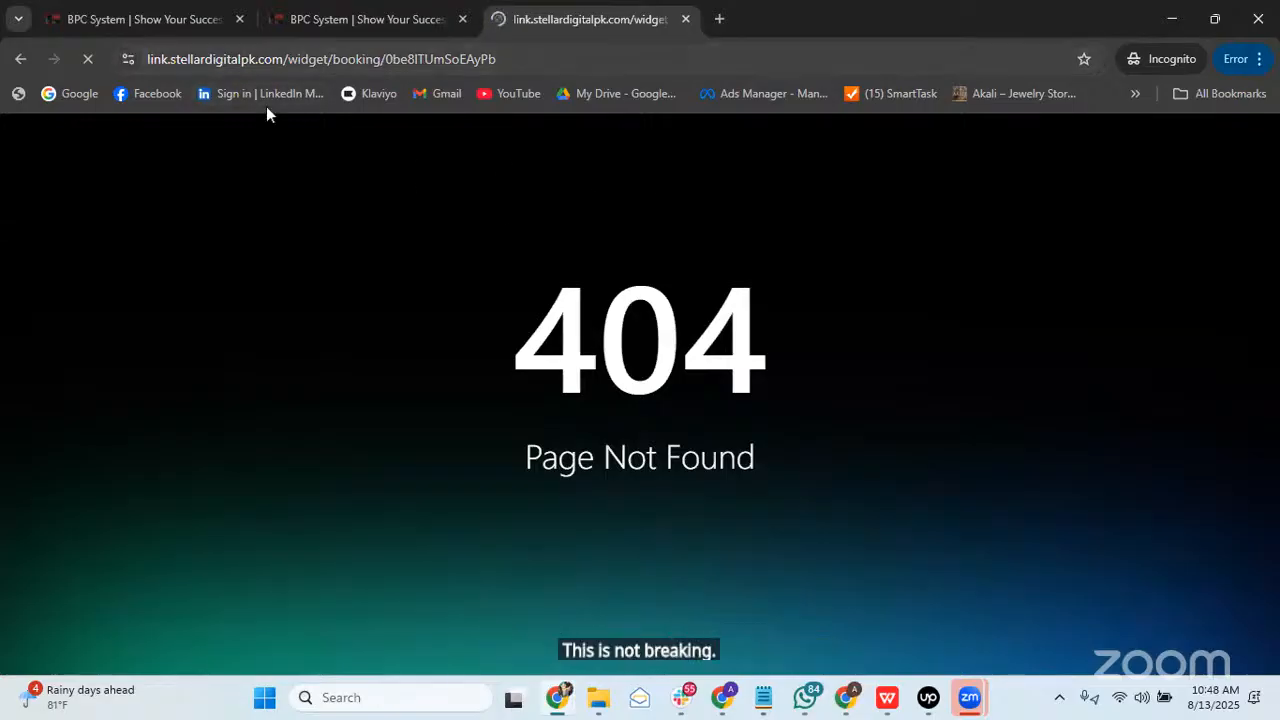
Step: Copy the calendar's permanent link again from the Share Calendar dialog and load it in a new browser tab for comparison
mouse_move(700, 690)
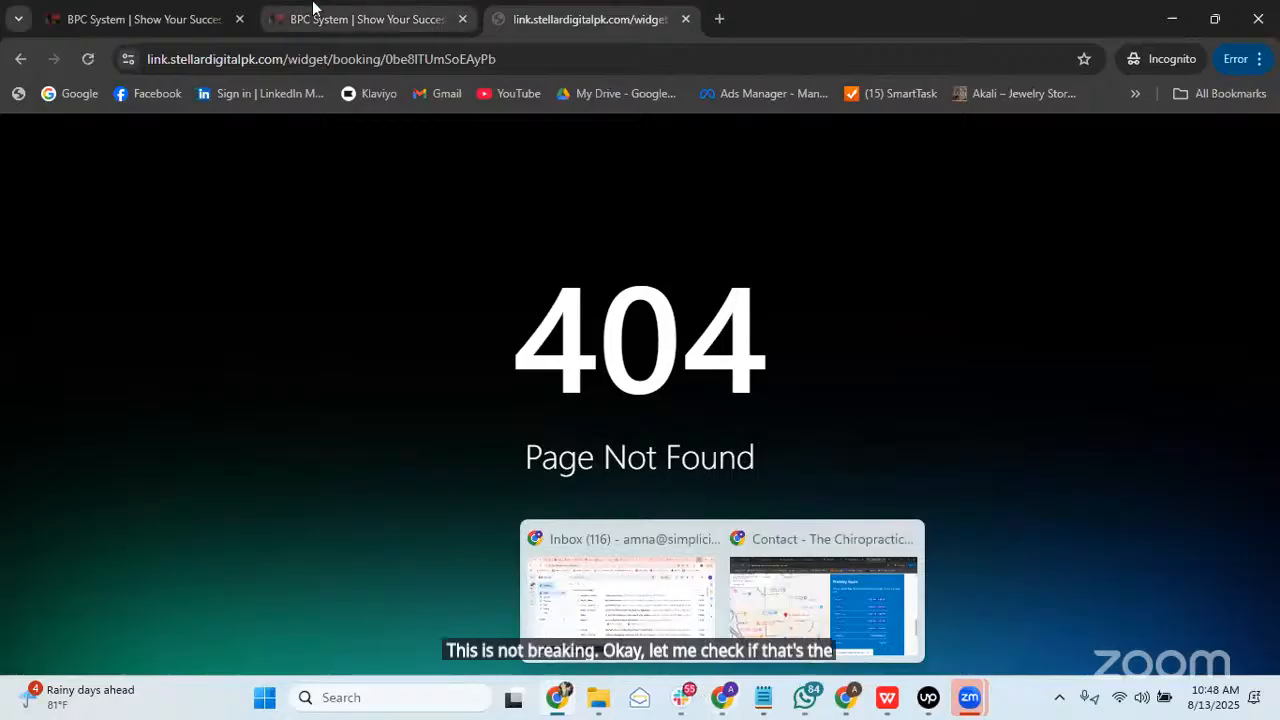
click(365, 19)
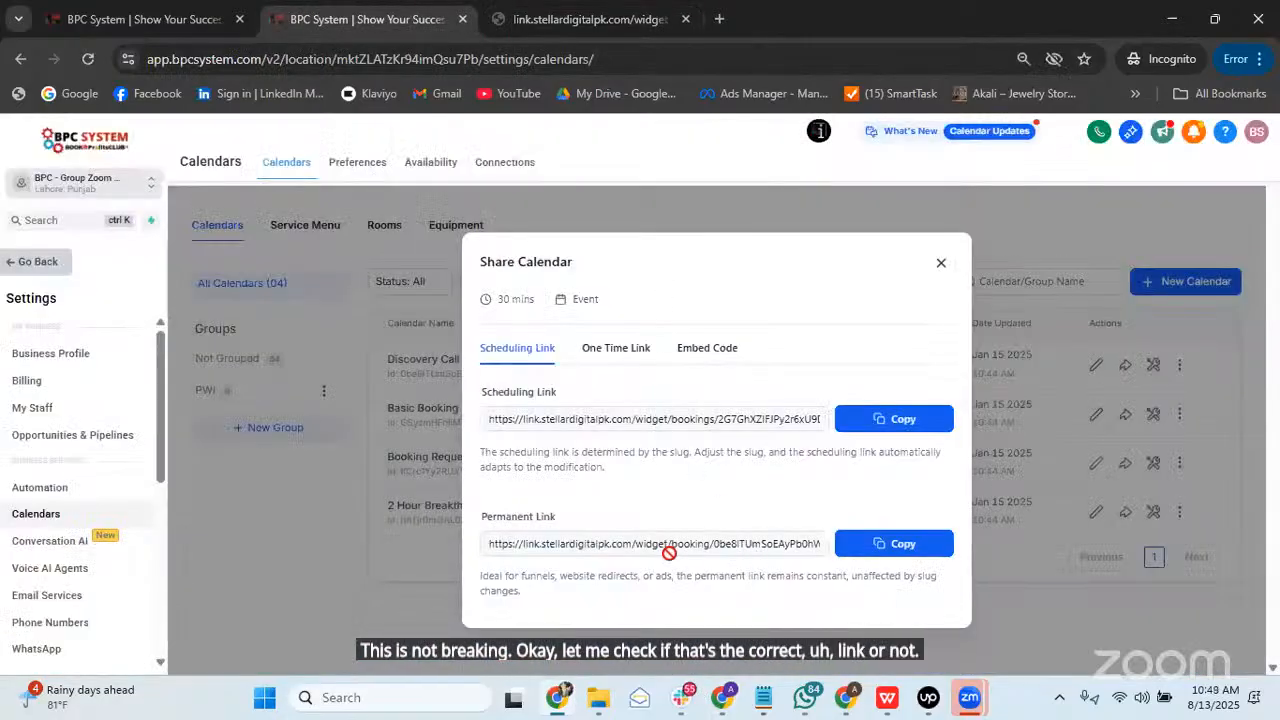
click(853, 541)
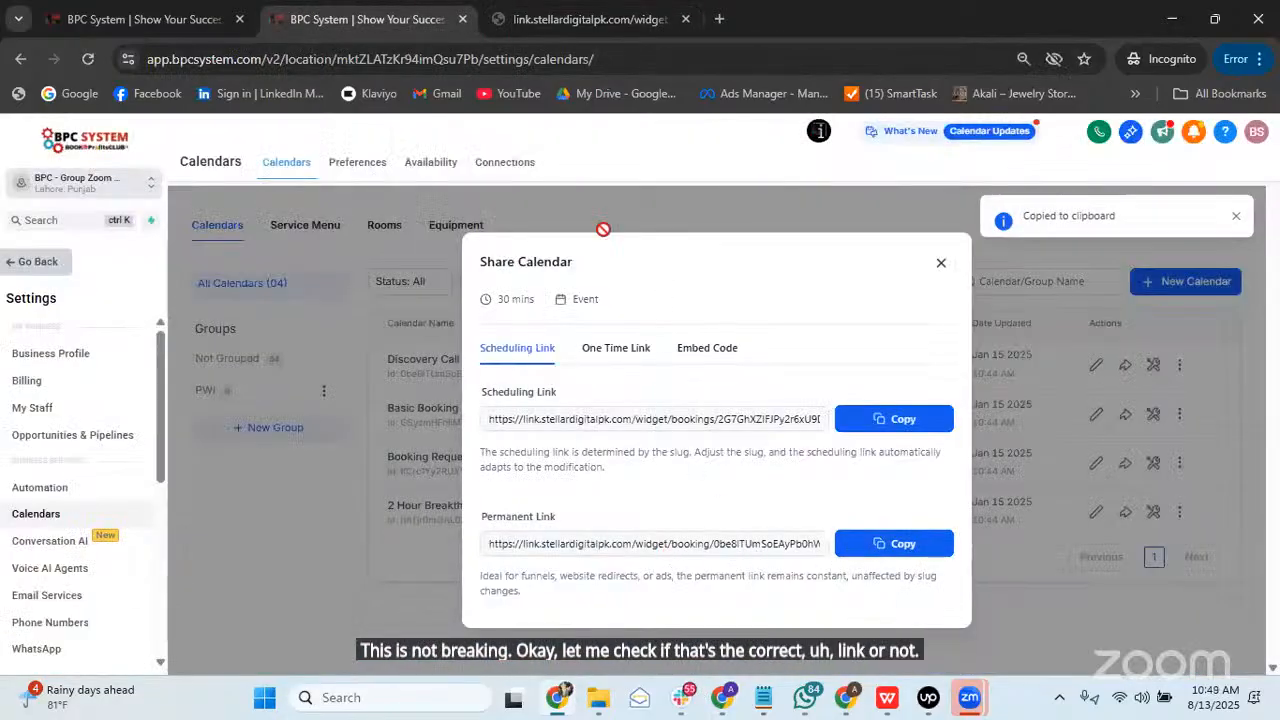
click(704, 26)
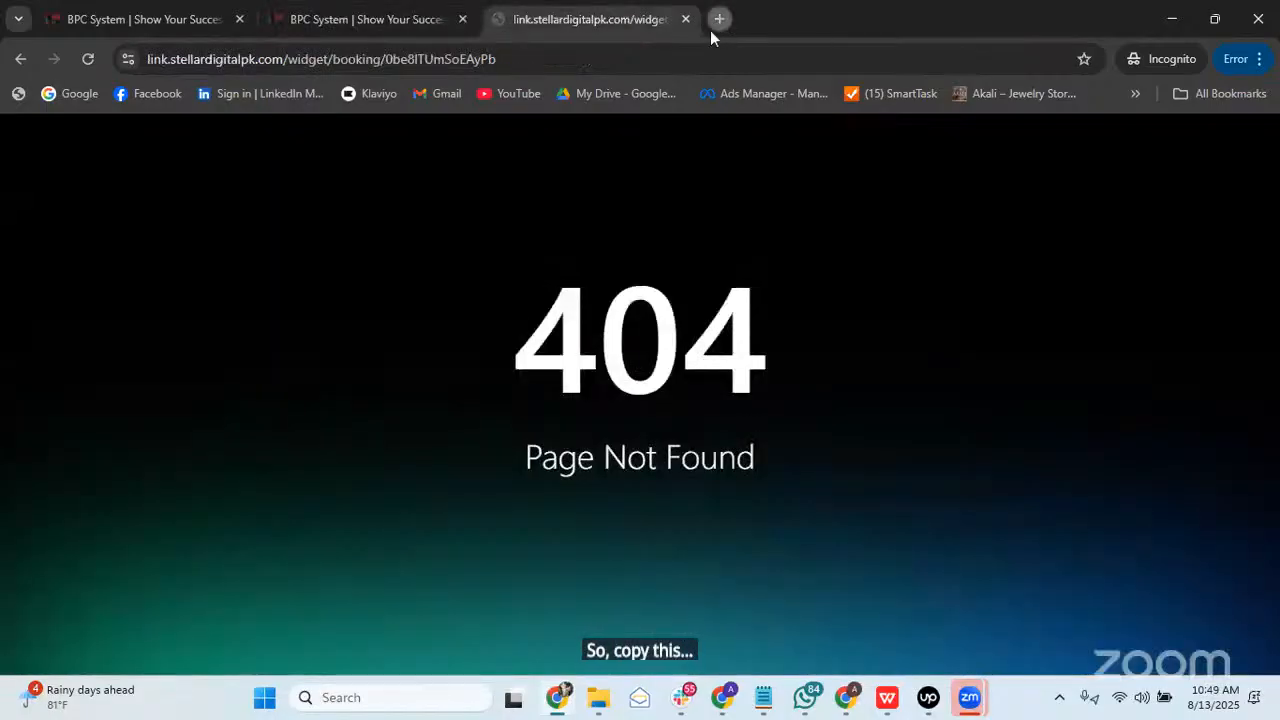
click(712, 28)
key(ctrl+v)
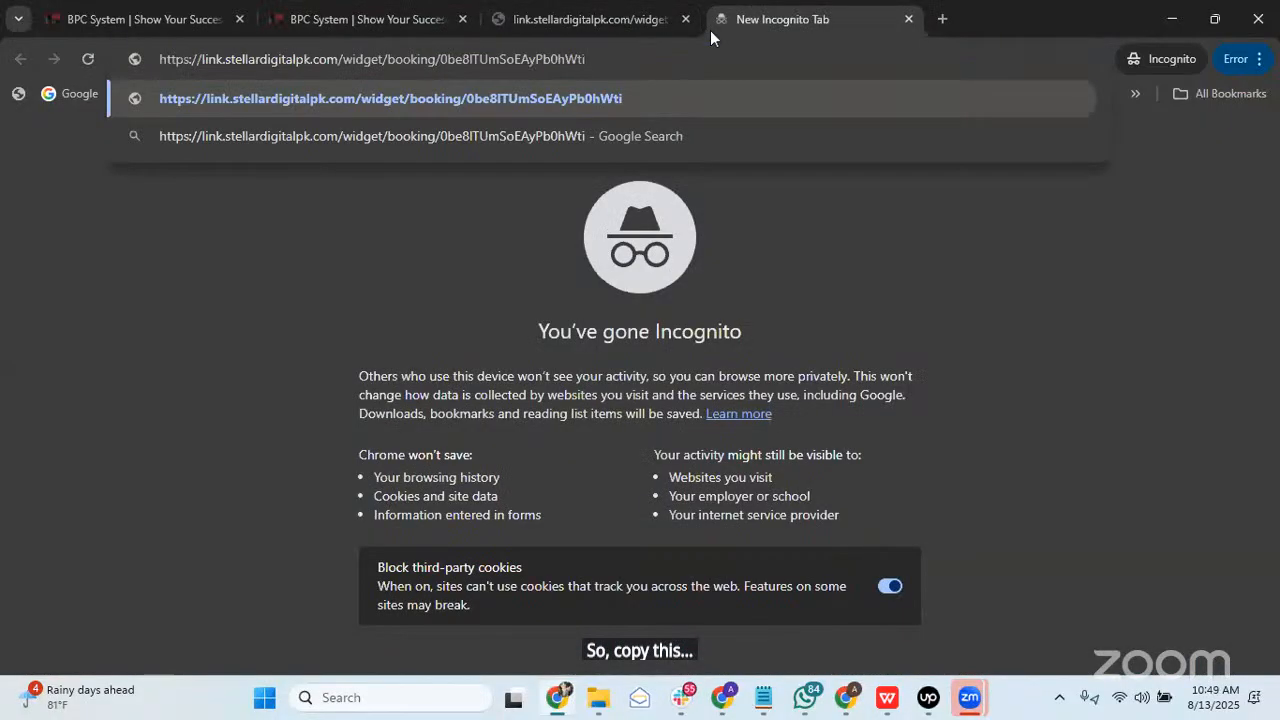
key(Return)
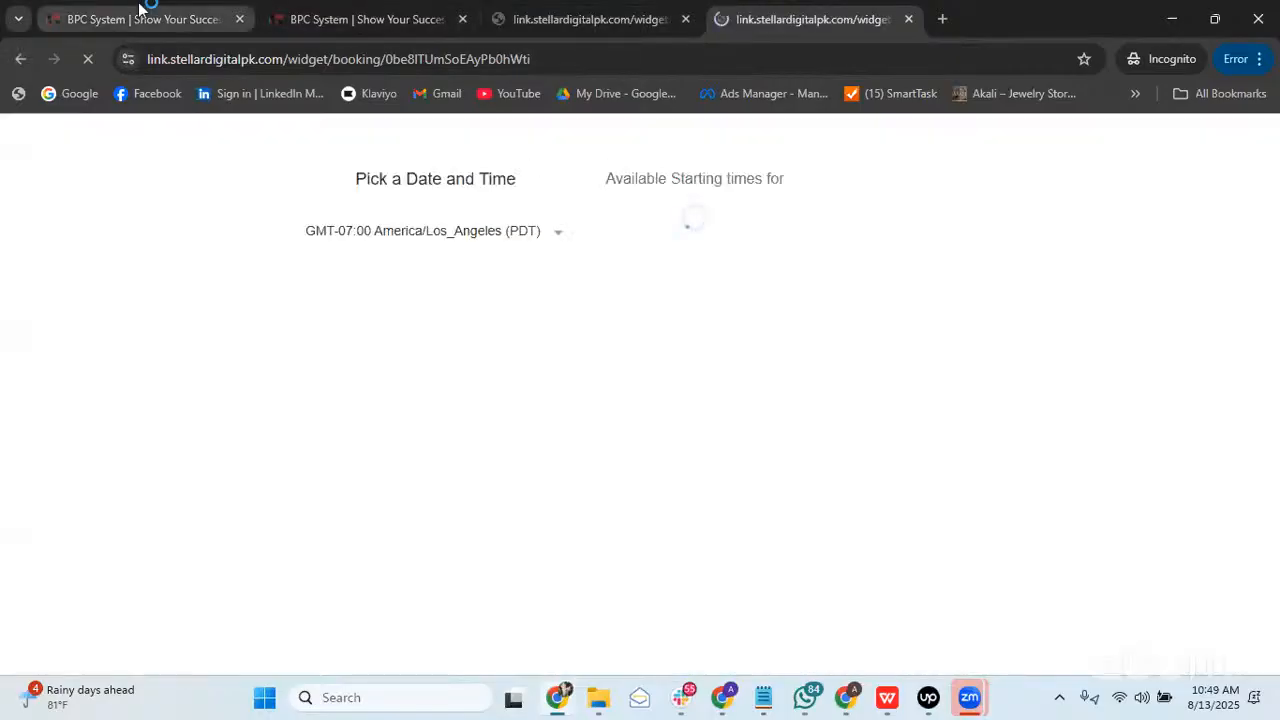
Step: Review the booking link and the "If none of the times work" sentence in the AI reply on the Test 1 contact
click(140, 10)
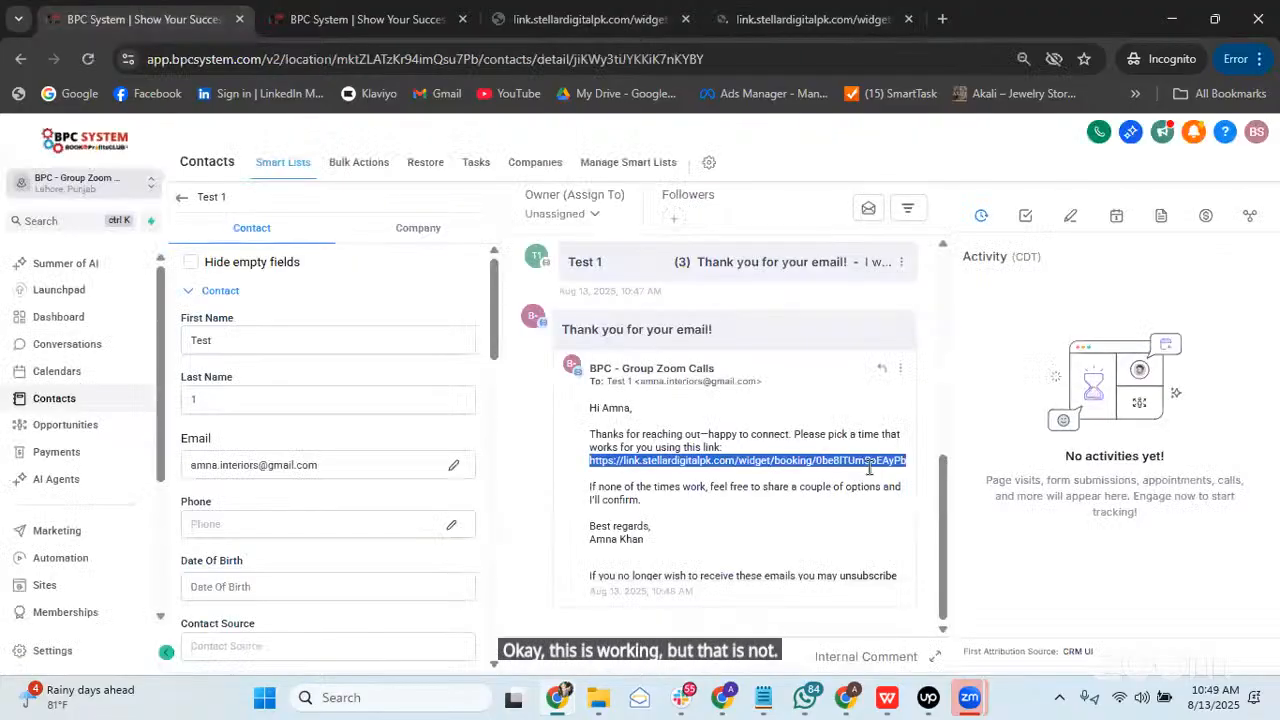
click(871, 467)
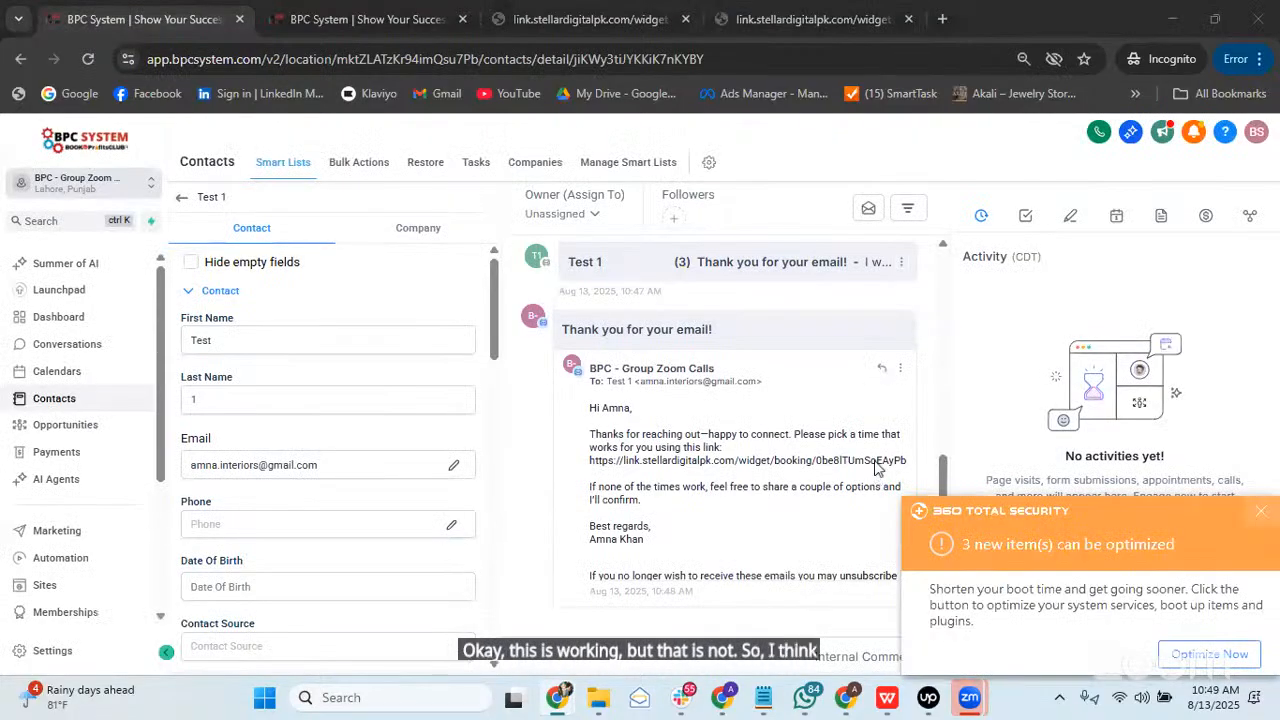
drag(906, 461, 589, 461)
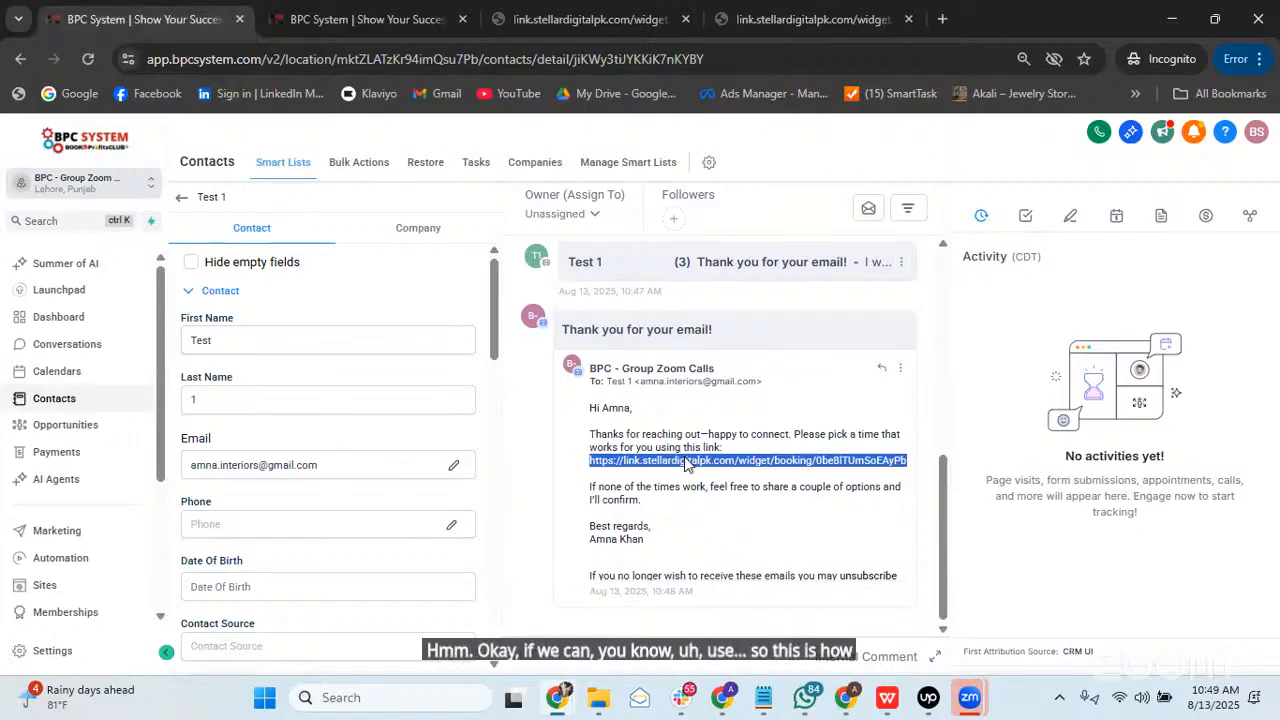
click(591, 487)
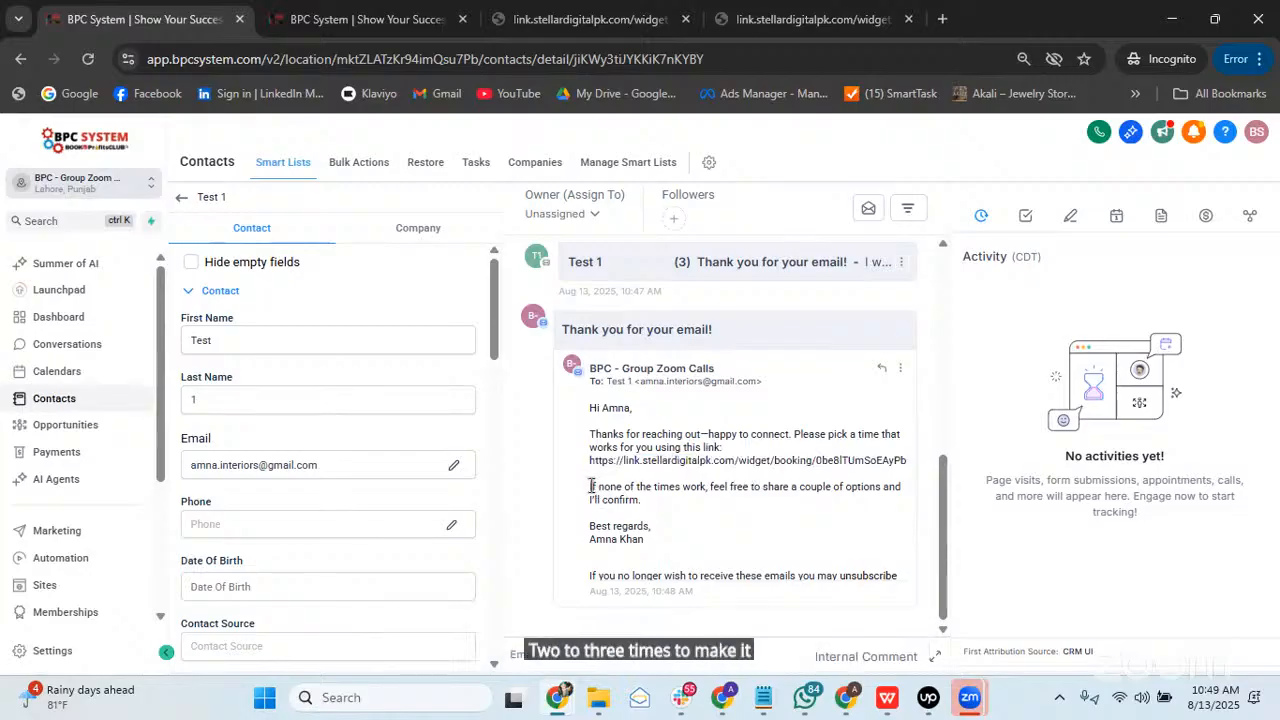
triple_click(739, 490)
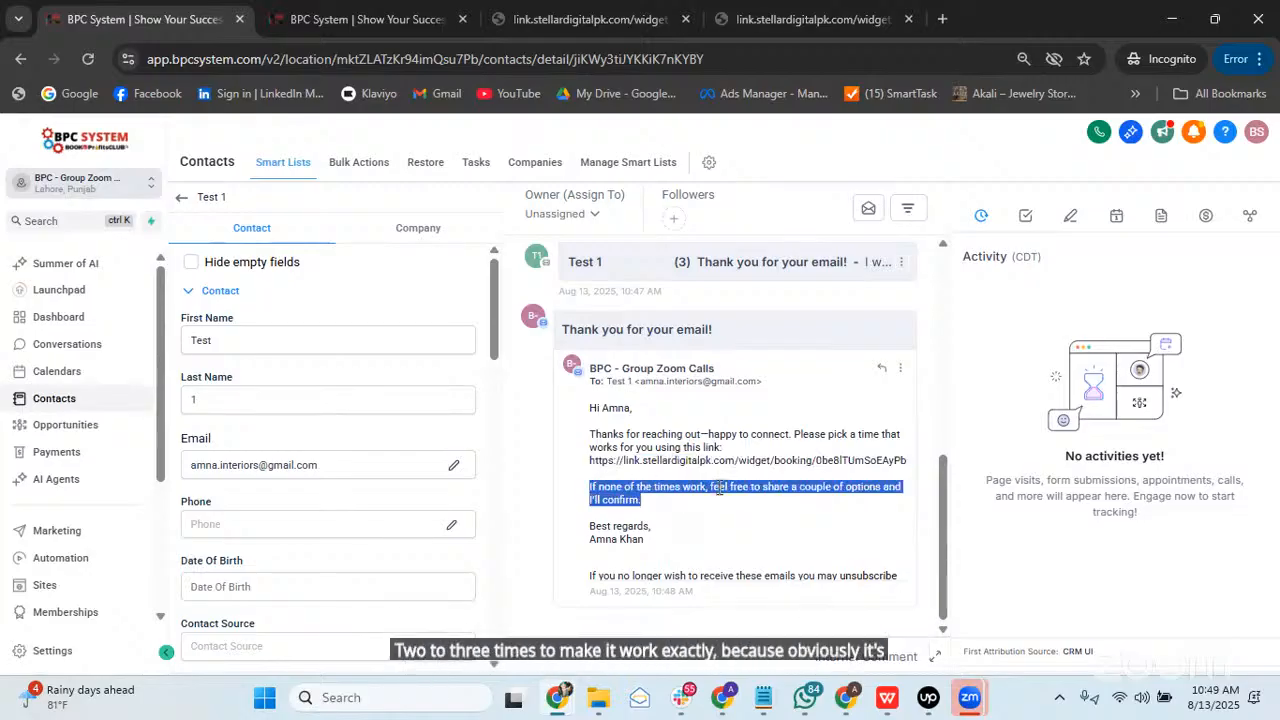
drag(708, 487, 922, 508)
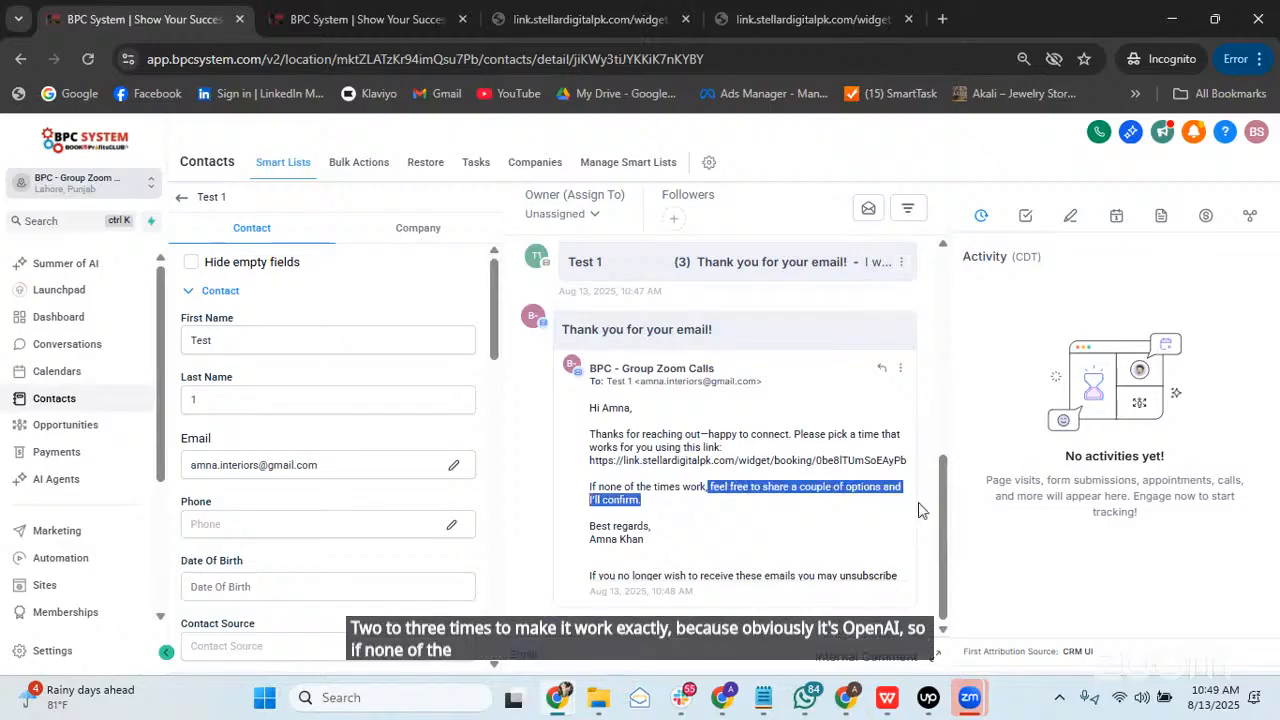
click(622, 523)
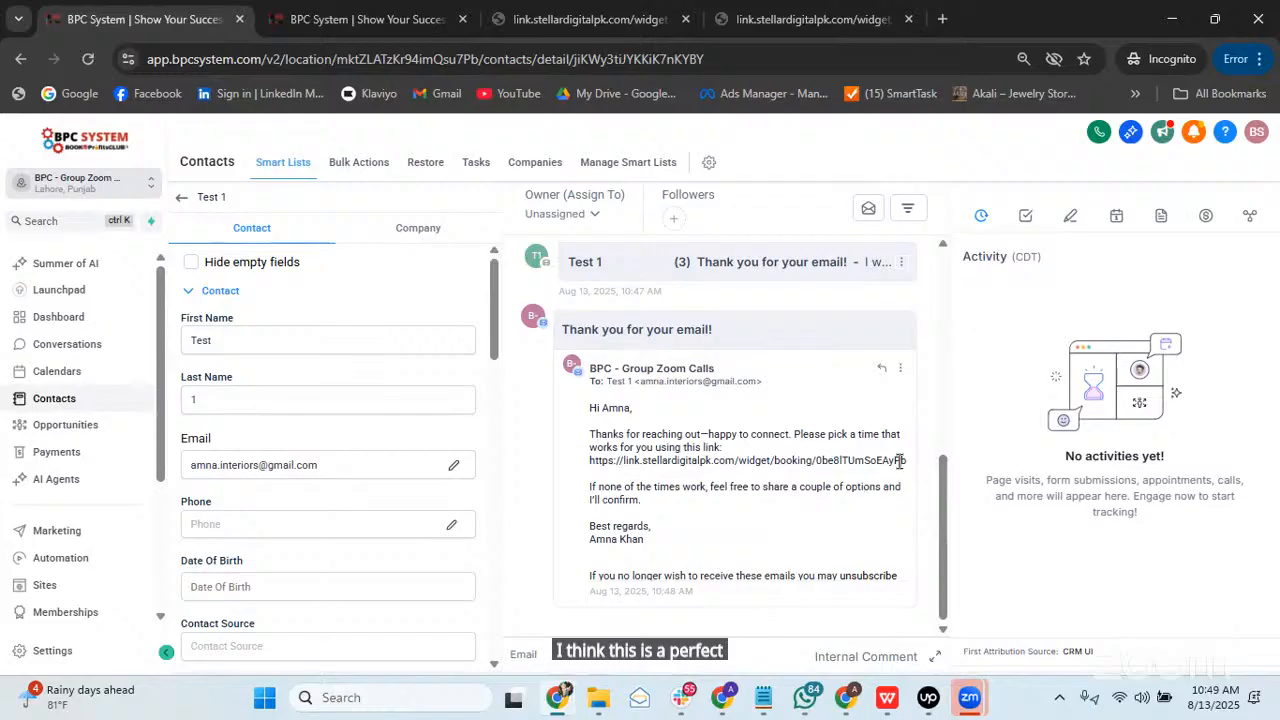
drag(908, 461, 591, 463)
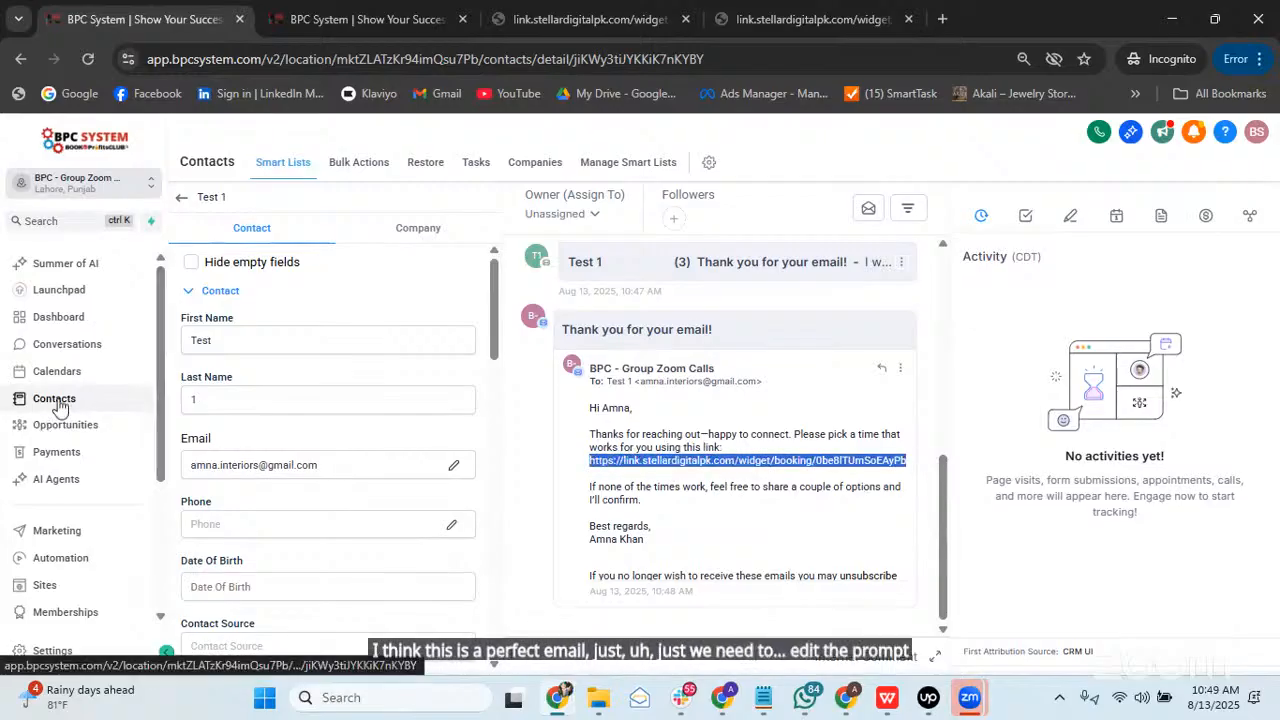
Step: Leave the Test 1 contact and open the automation workflow list in the first browser tab
click(88, 571)
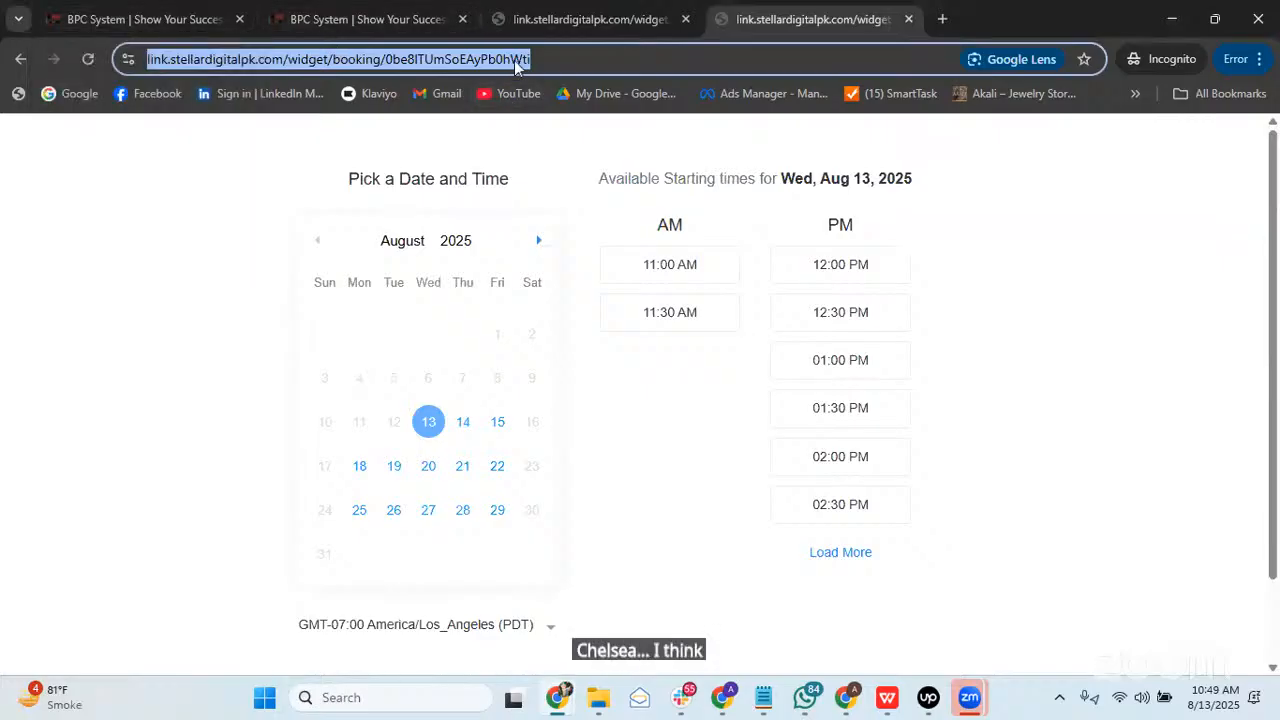
click(160, 10)
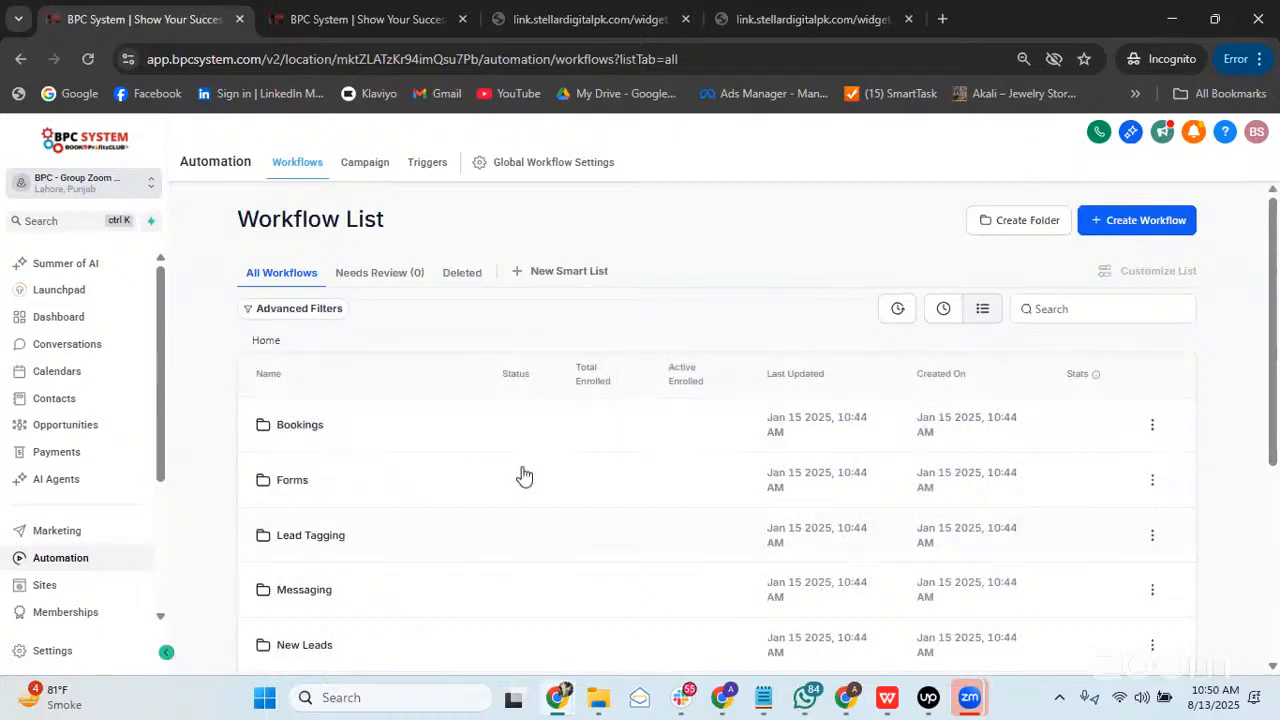
Step: Open the AI Automated Replies workflow from the recently updated workflows and close the two booking-link test tabs
click(945, 311)
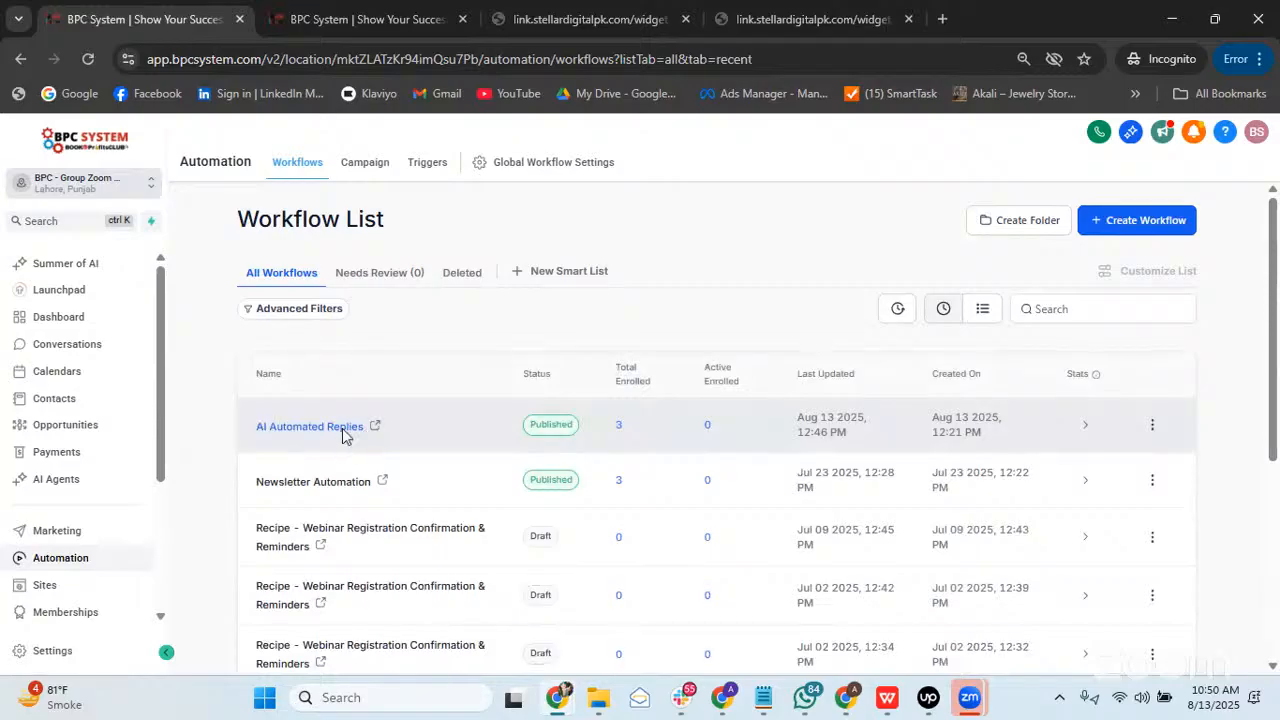
click(342, 435)
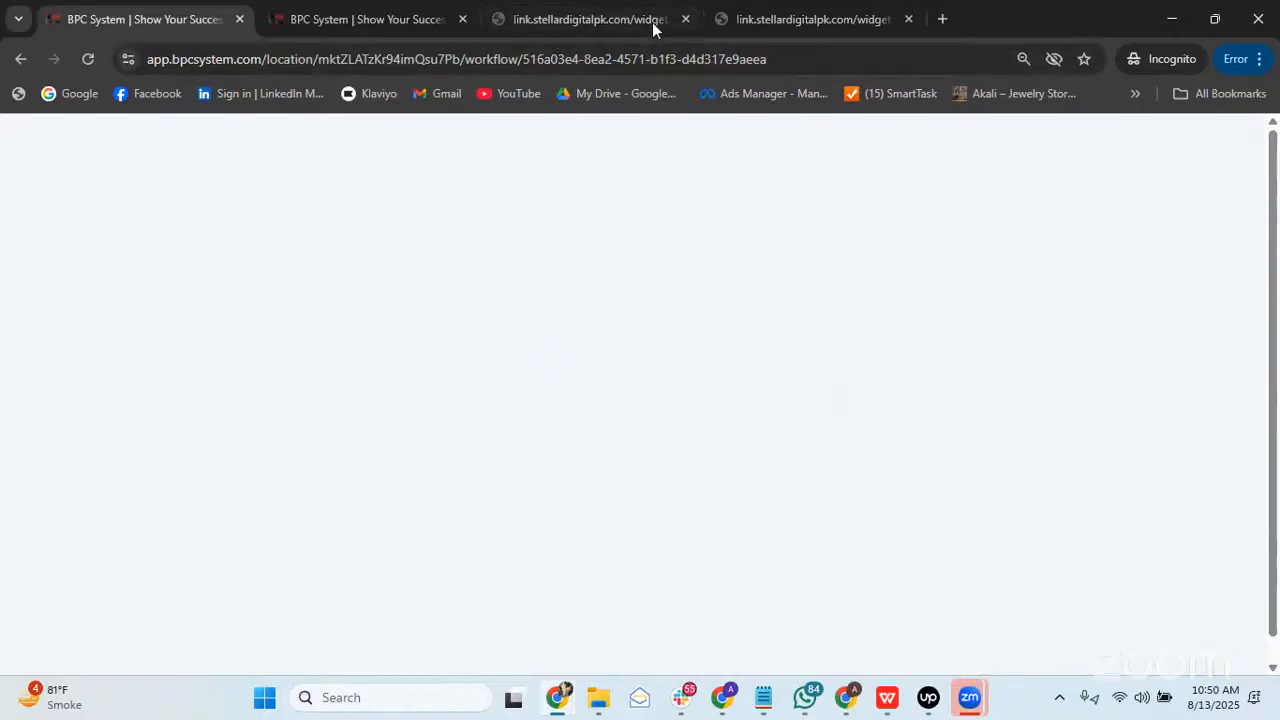
click(685, 19)
click(685, 19)
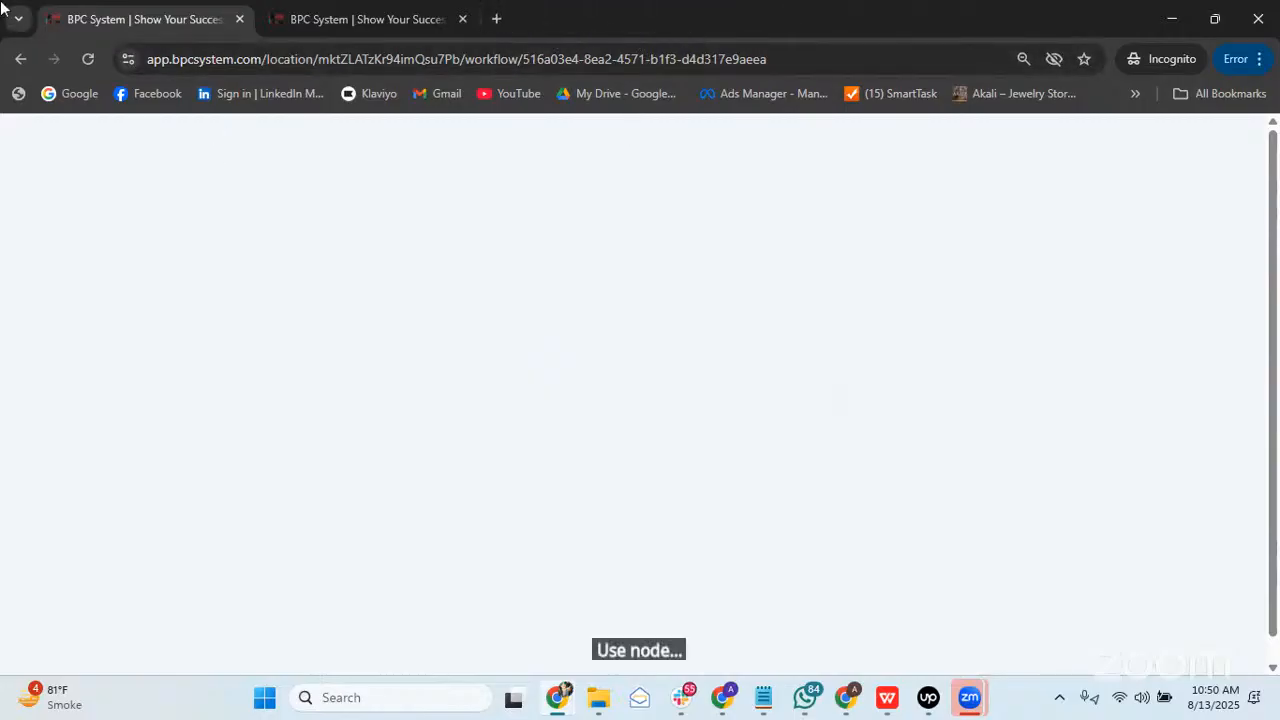
click(354, 16)
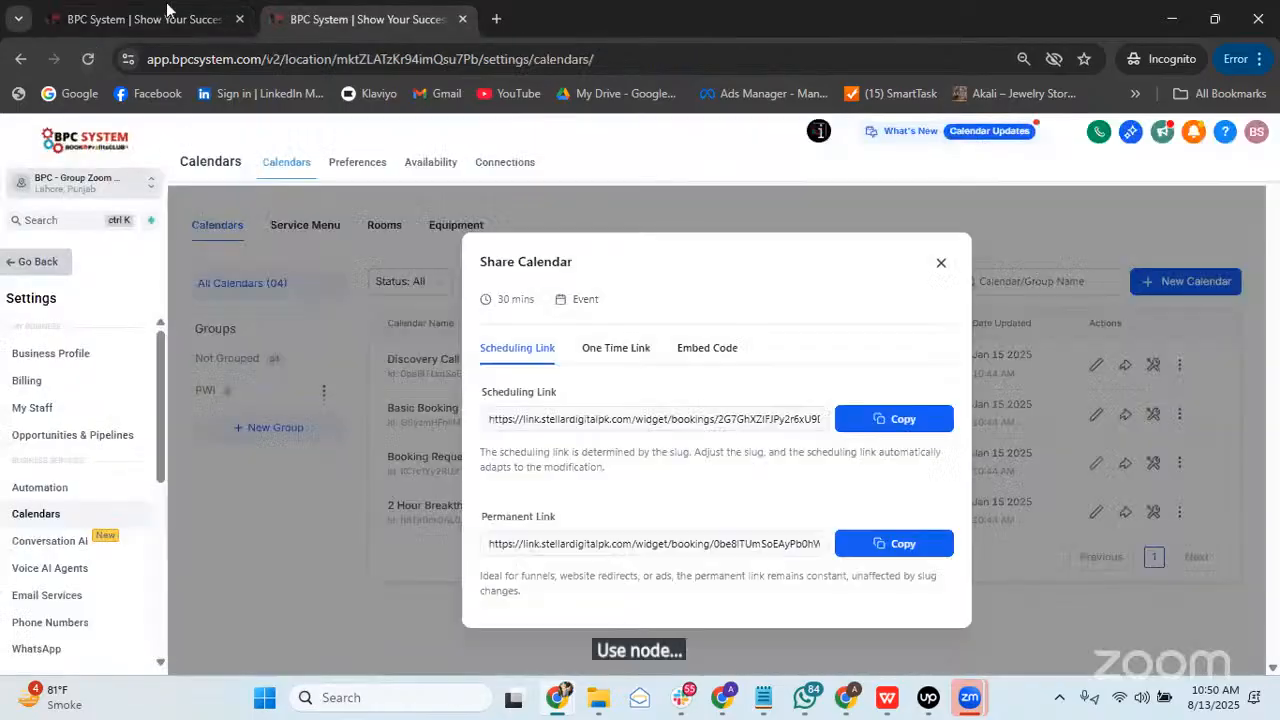
click(258, 24)
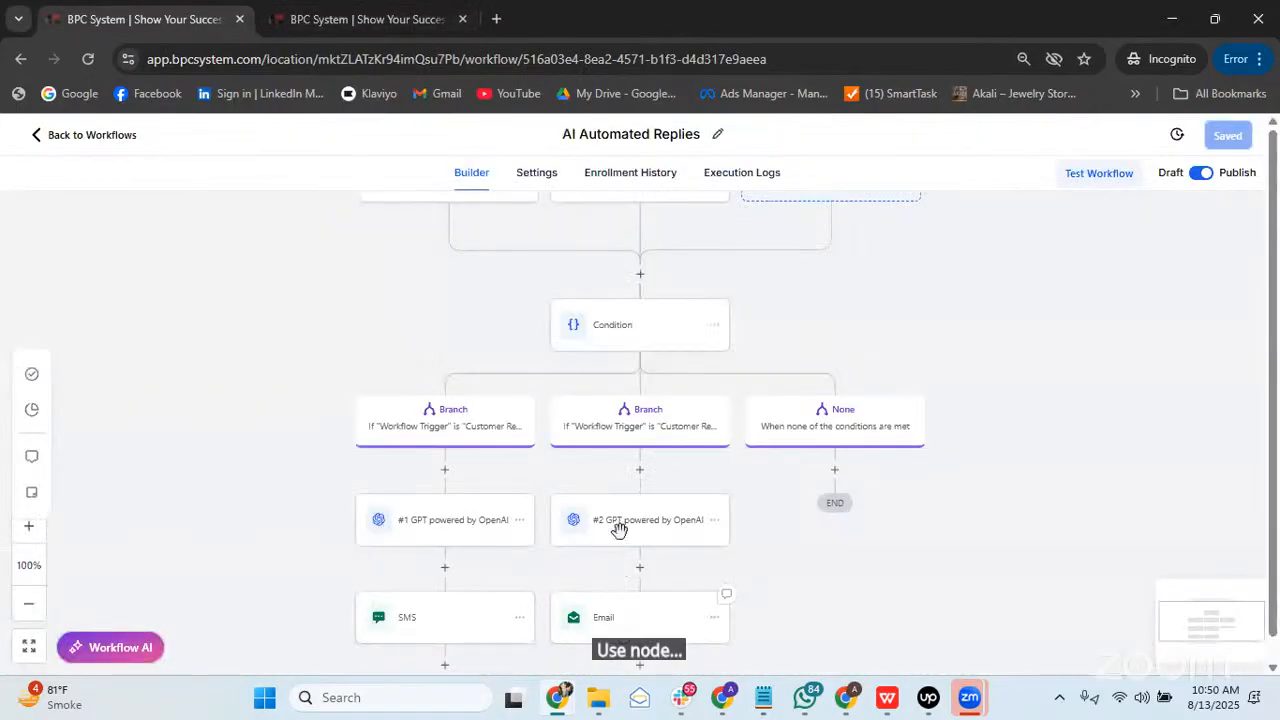
Step: Open the #2 GPT powered by OpenAI action and move "booking link:" onto its own line in the prompt
click(619, 529)
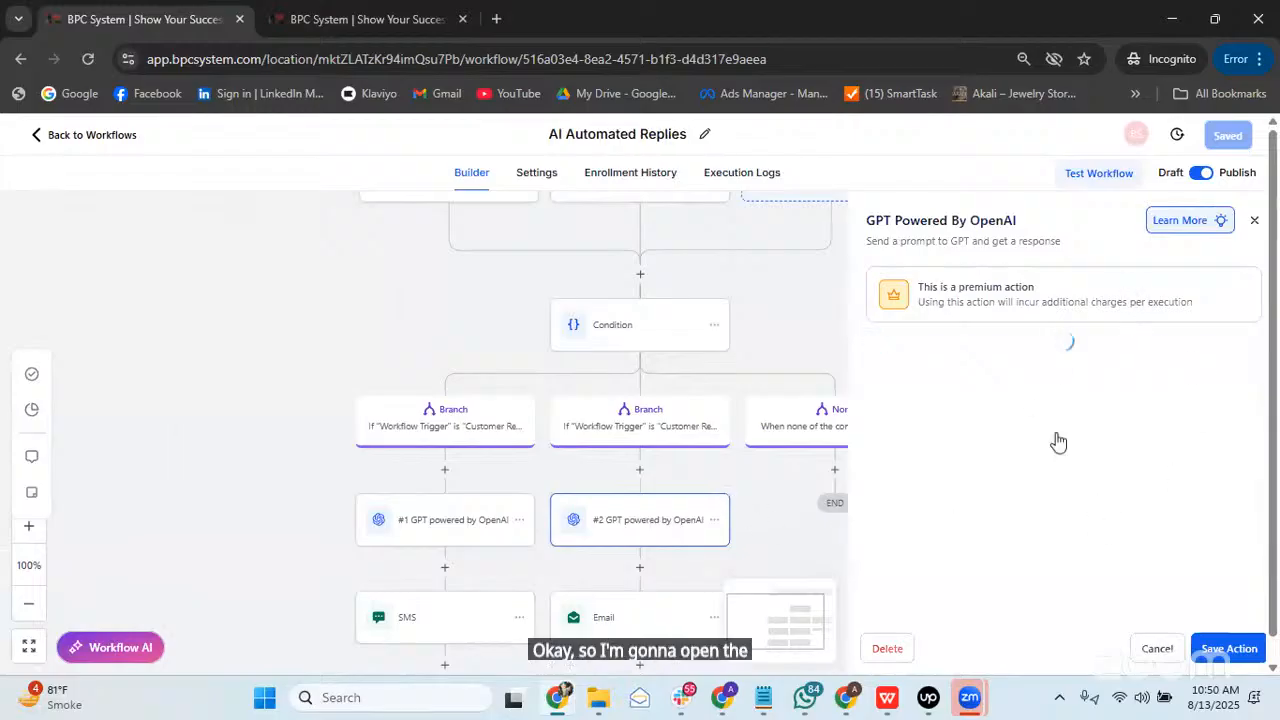
scroll(1141, 449, down, 6)
scroll(1141, 449, down, 3)
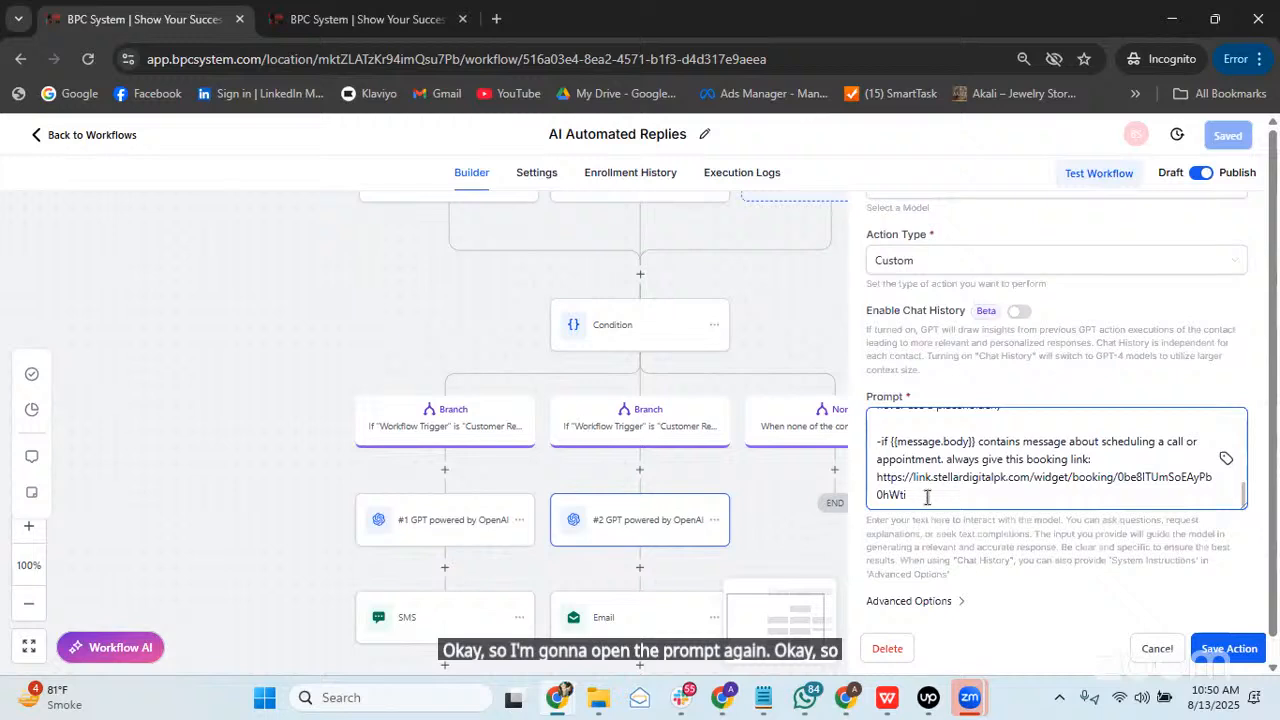
triple_click(877, 488)
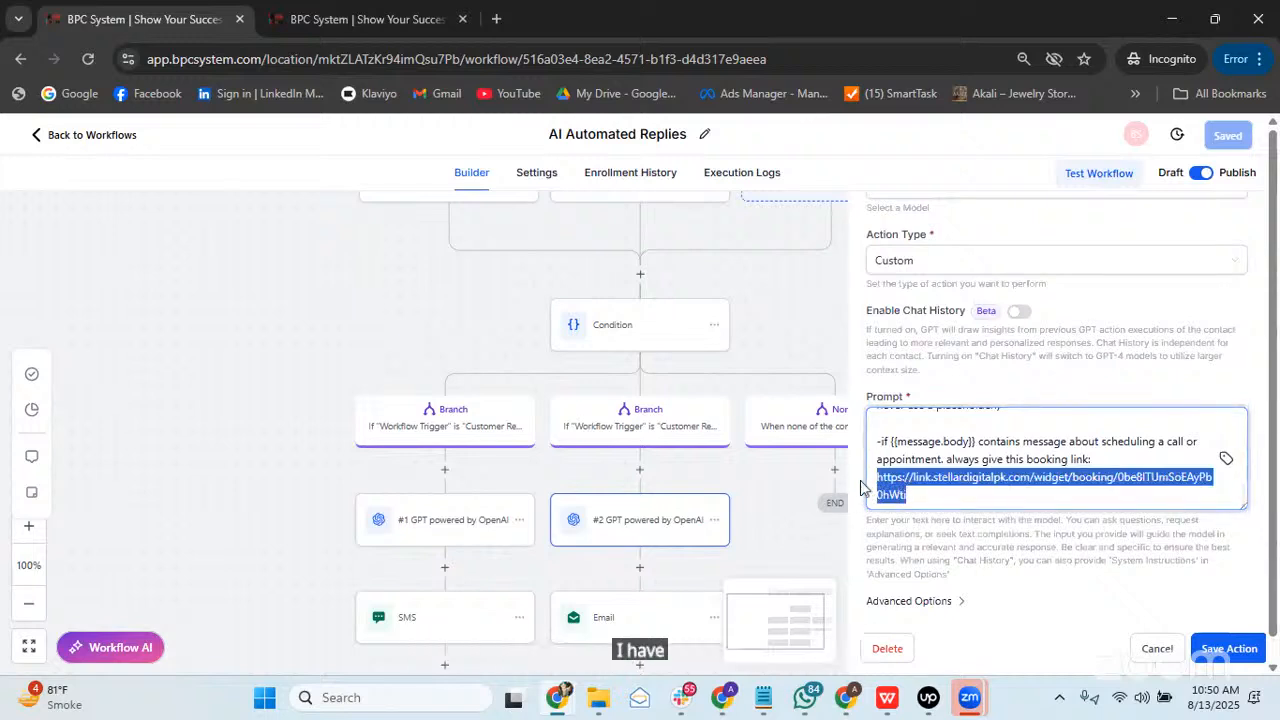
click(1028, 459)
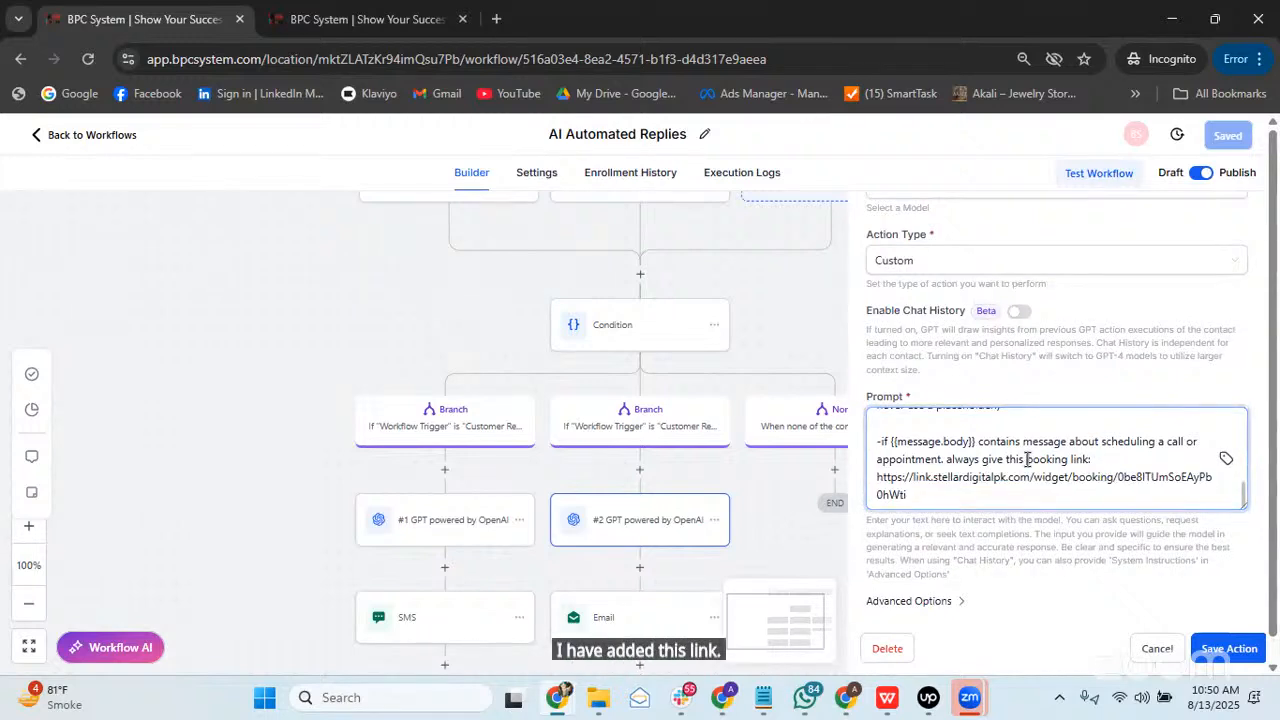
key(Return)
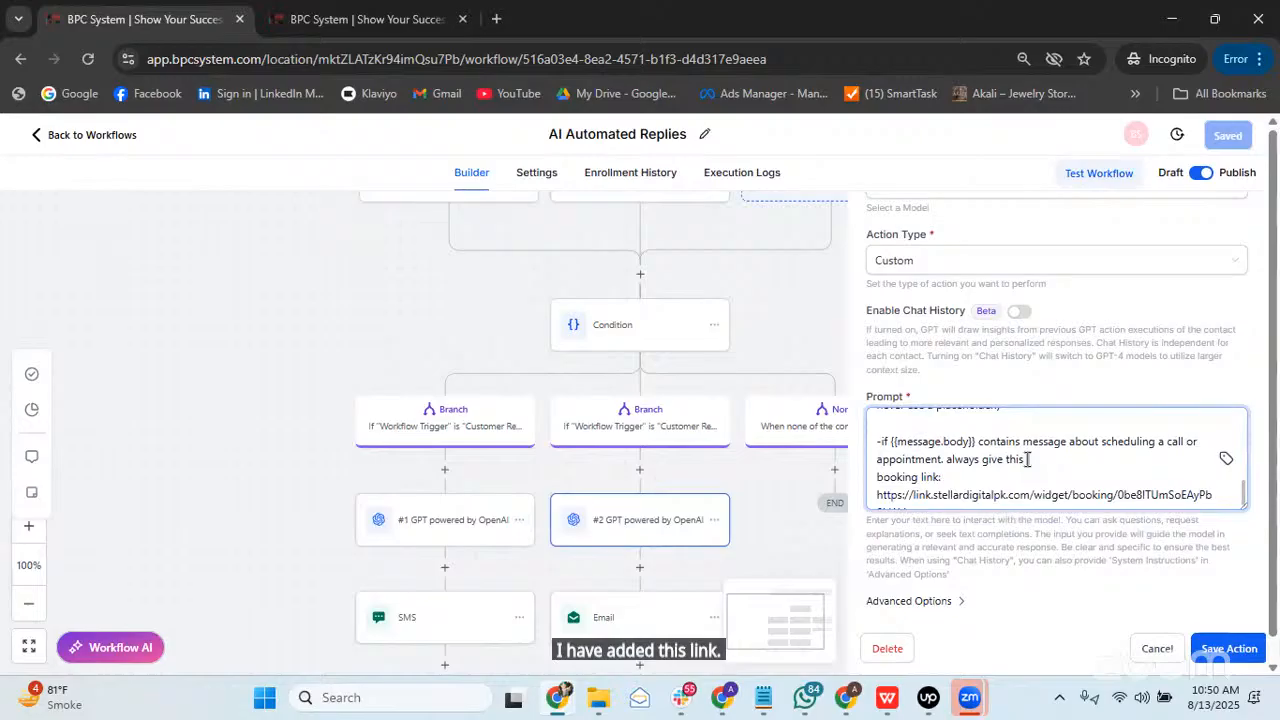
click(879, 495)
key(BackSpace)
Step: Add the line "Make sure you use the exact same booking link always." below the booking link in the prompt
click(948, 495)
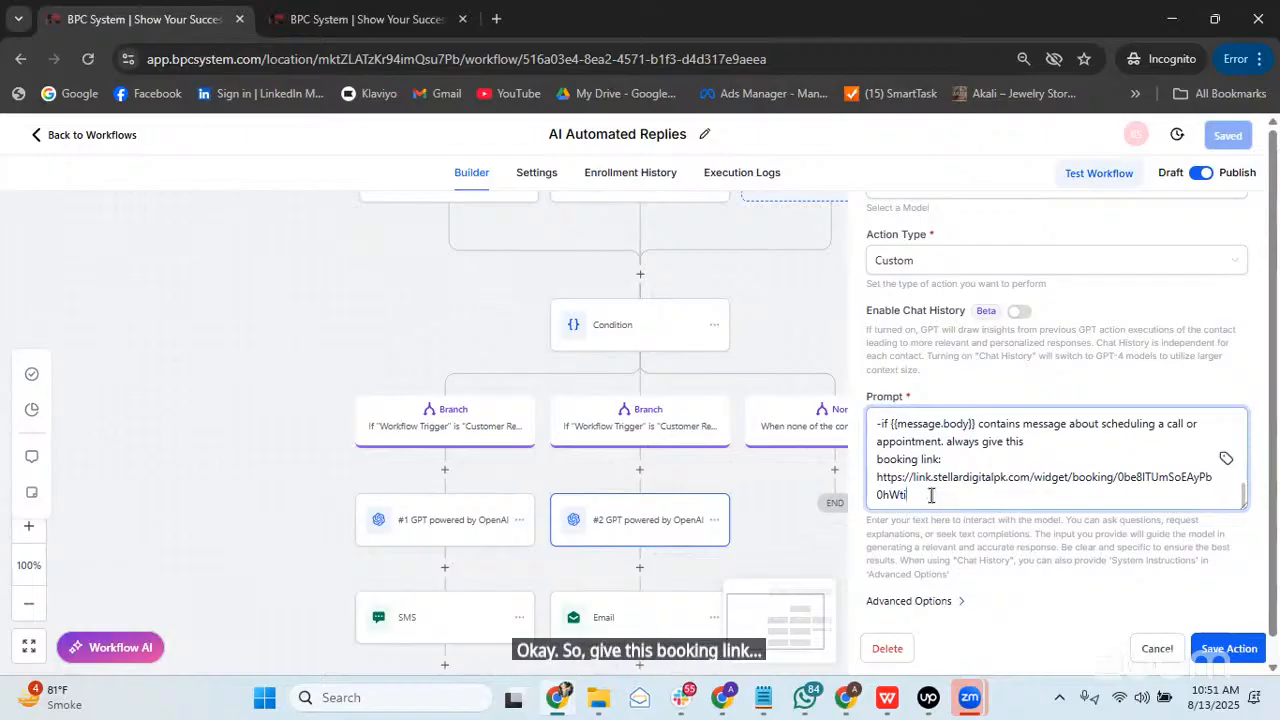
key(Return)
text(Make s)
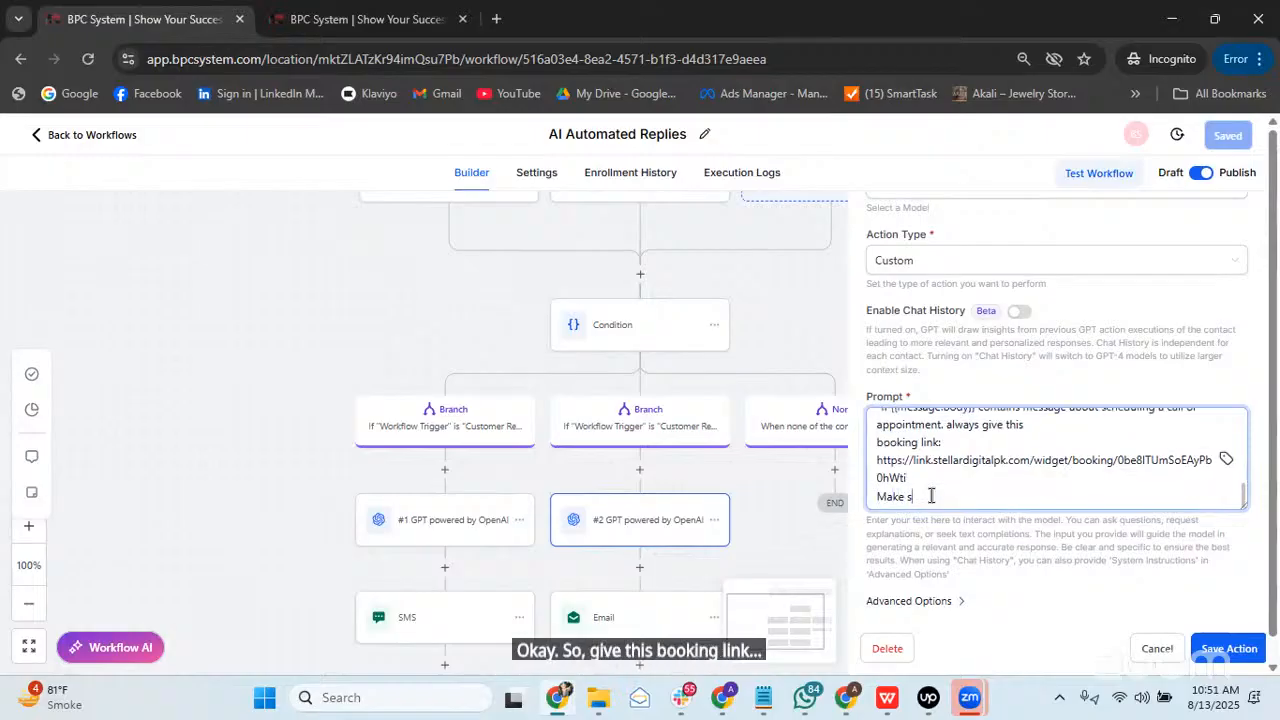
text(ure you u)
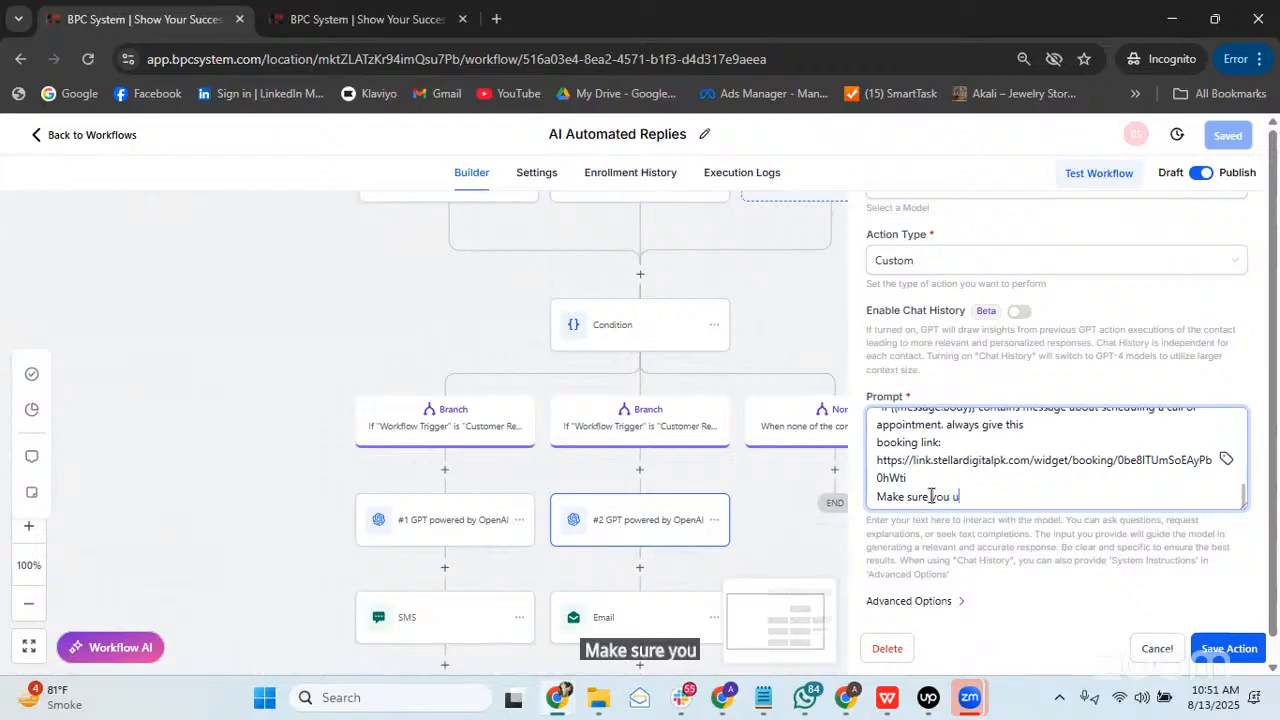
text(se the ex)
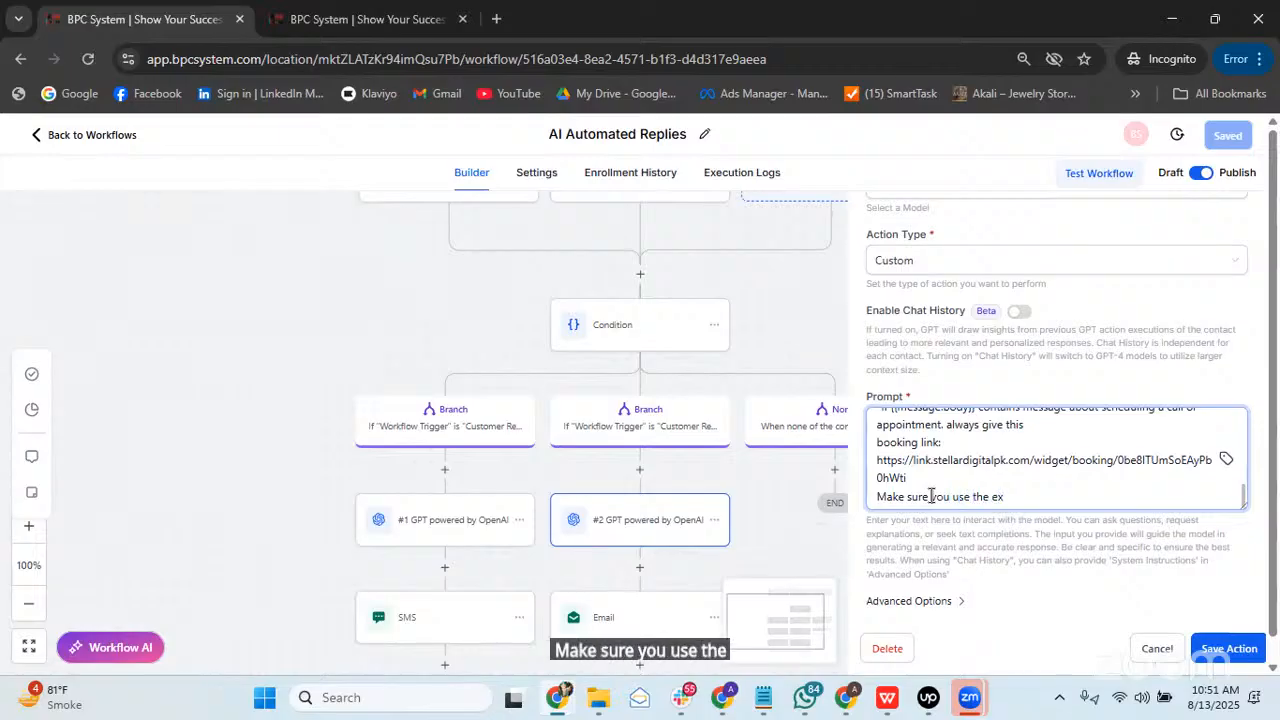
text(act same)
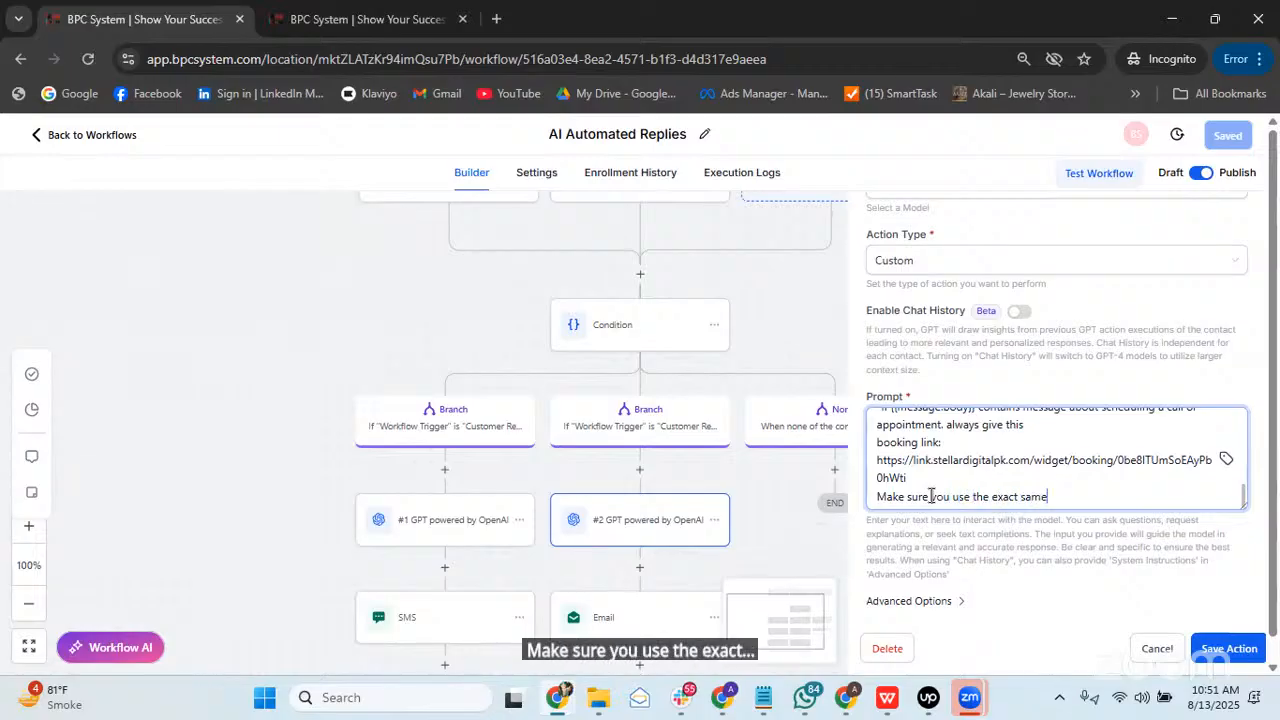
text( booking lin)
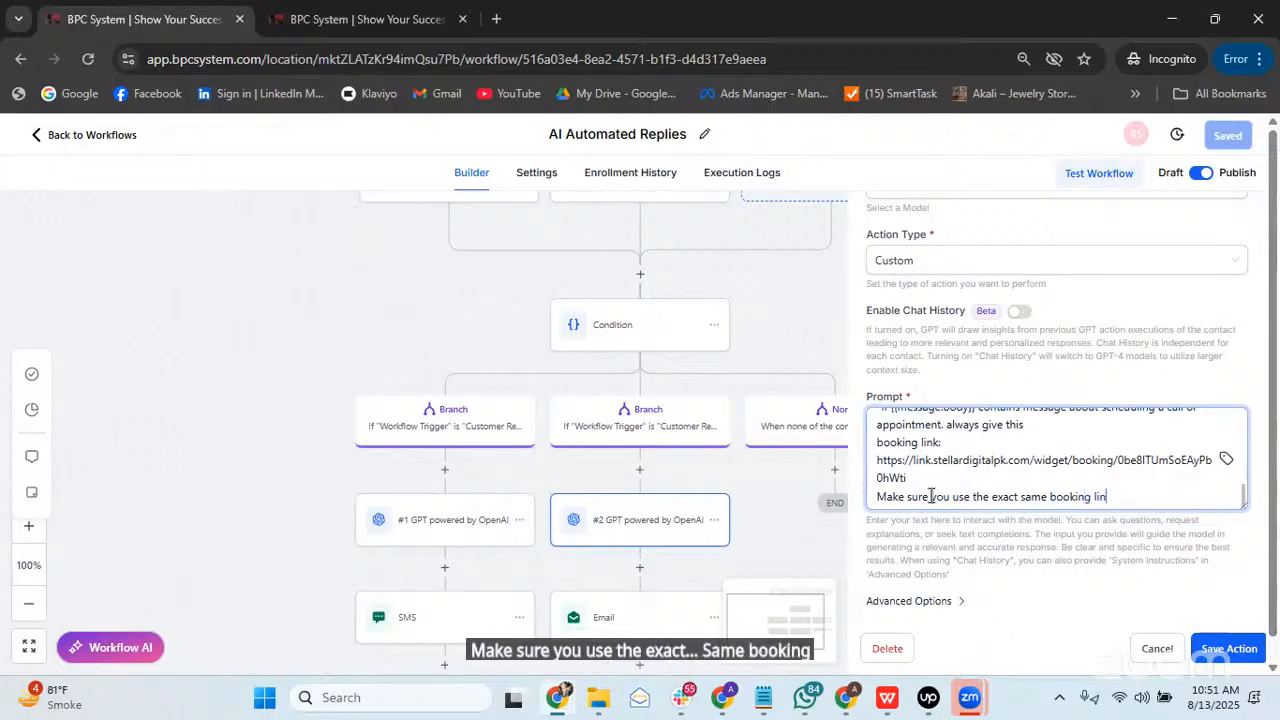
text(k always.)
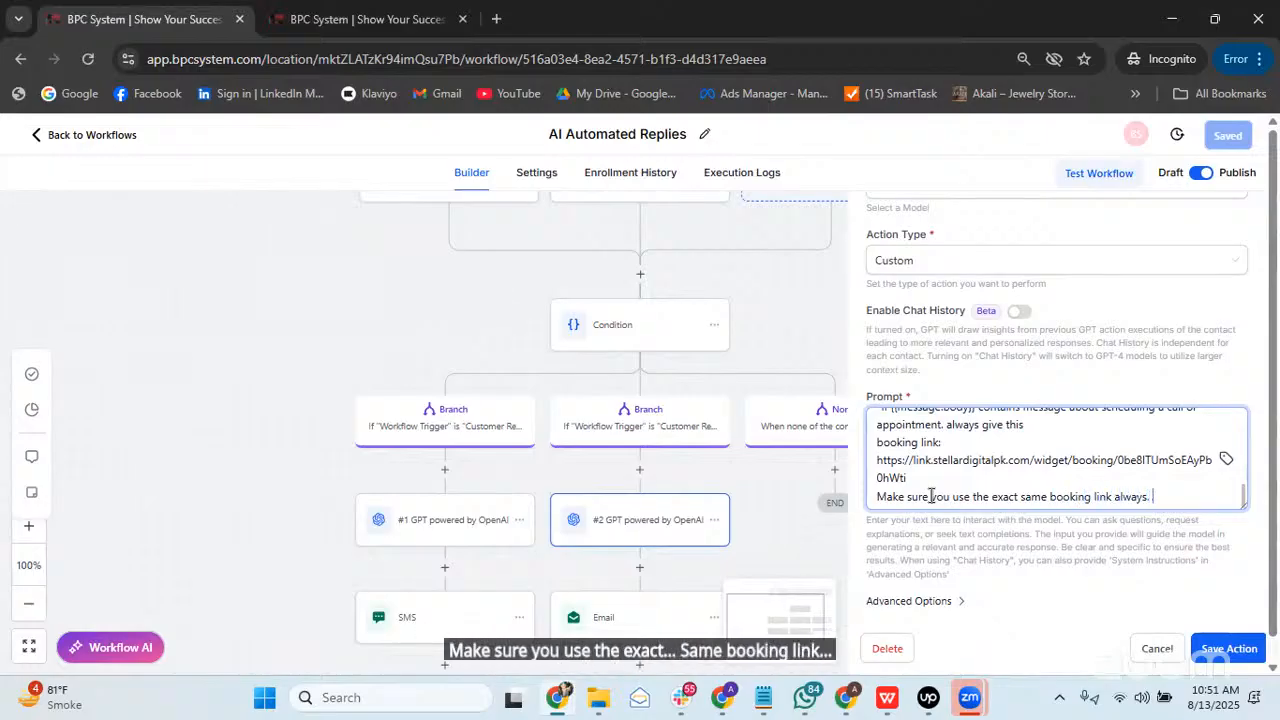
text( do not mak)
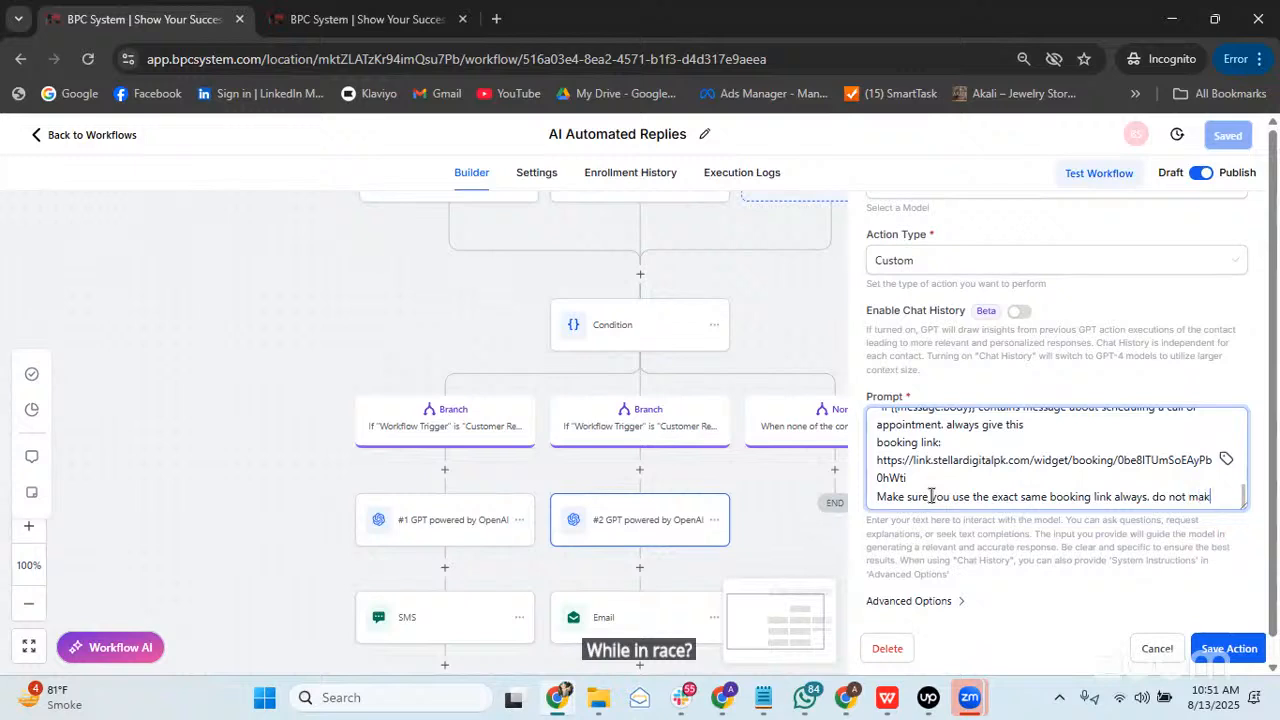
text(e any chan)
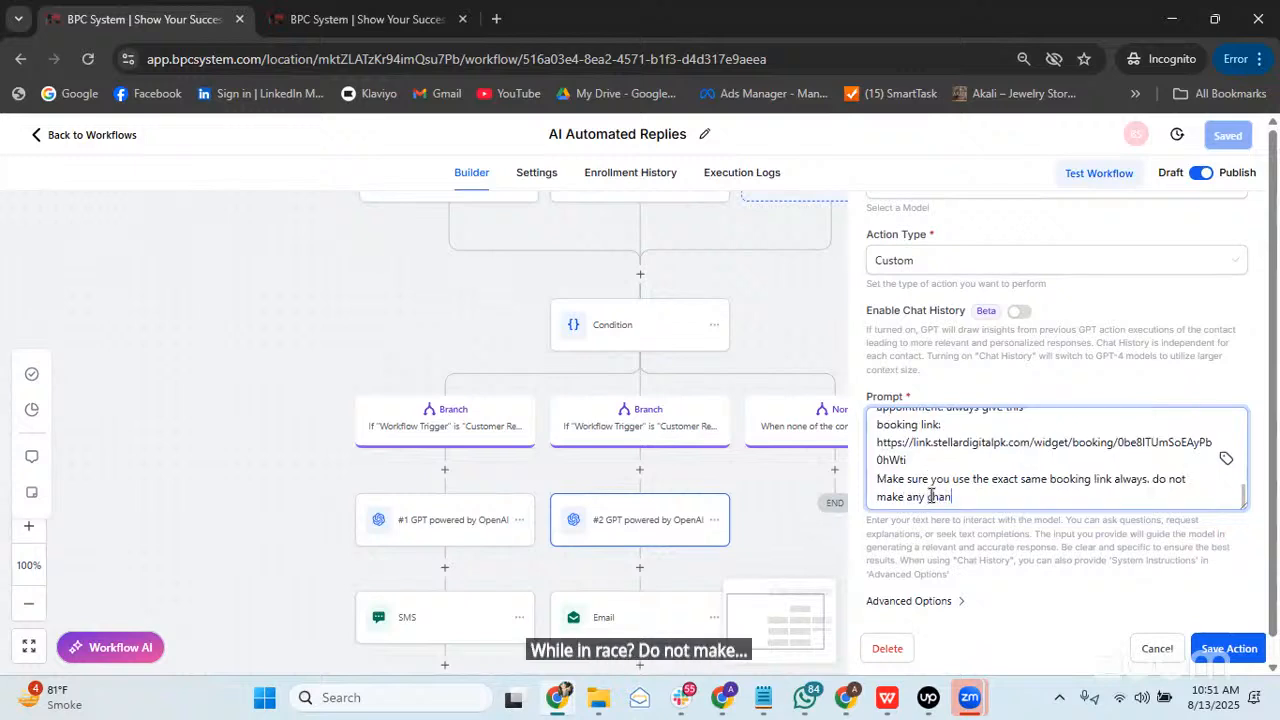
text(ges in the)
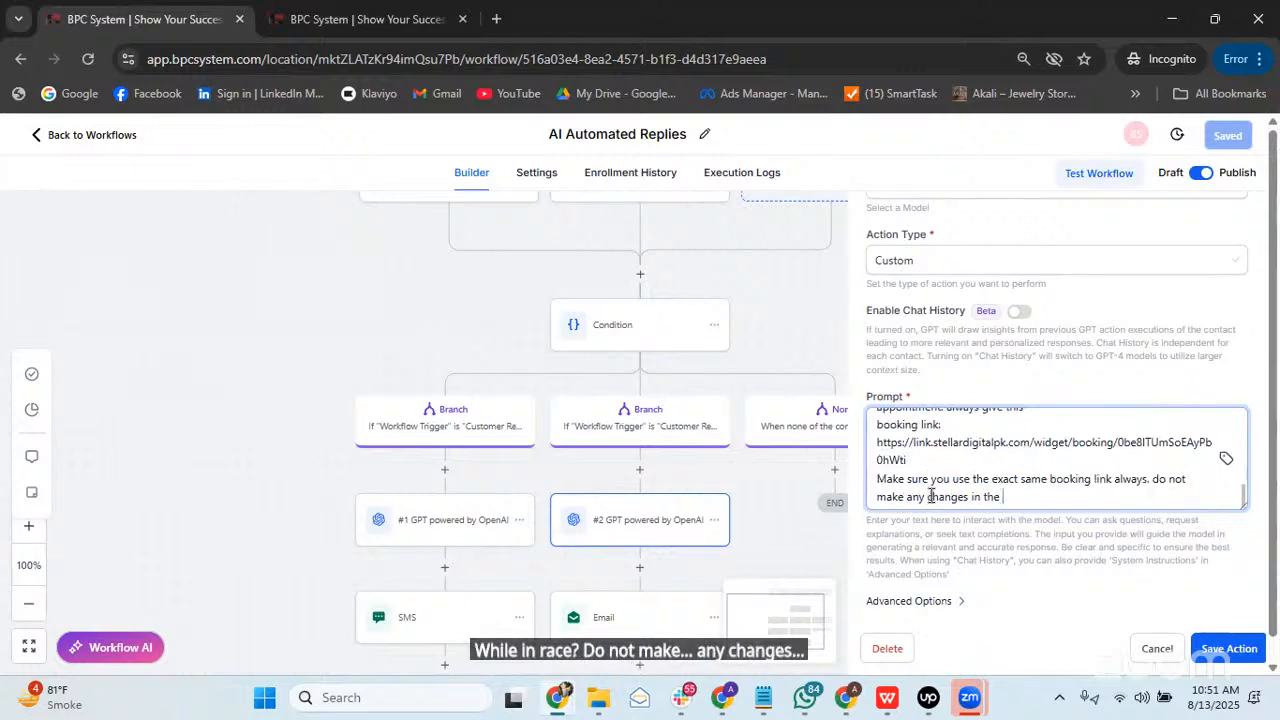
text( booking )
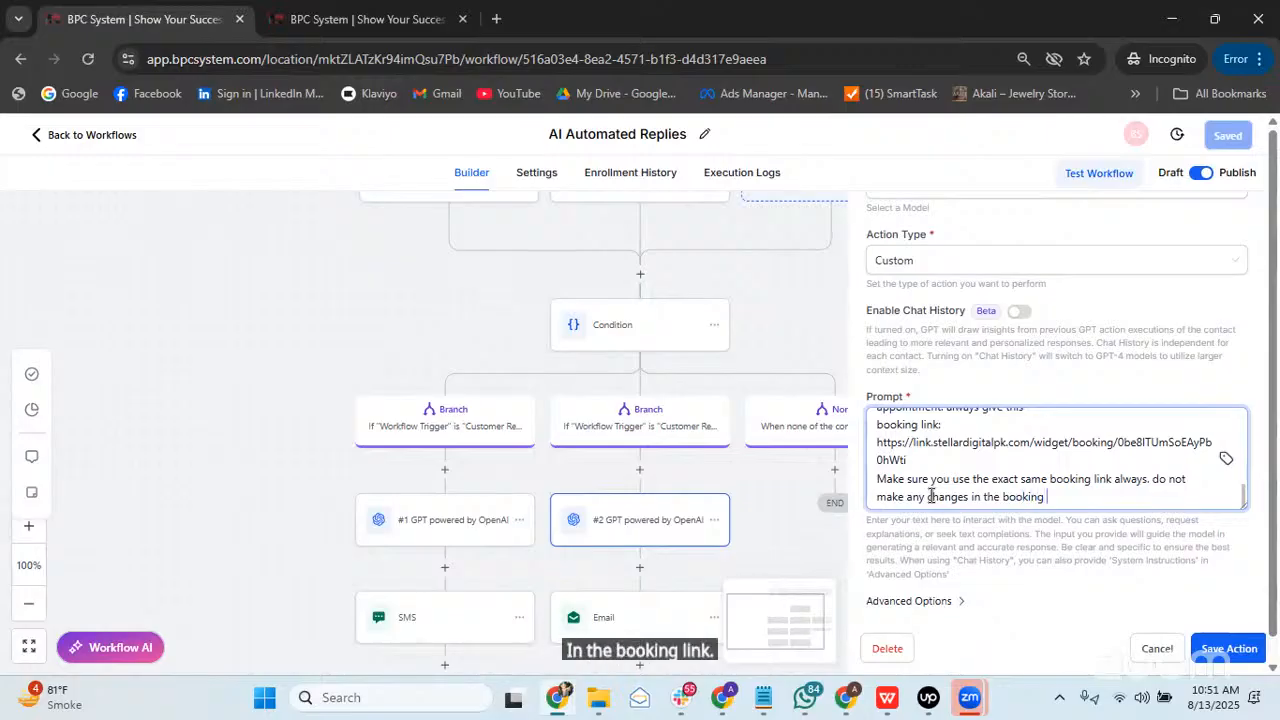
text(link. and)
Step: Add "do not make any changes in the booking link because its a permanent scheduling link." to the prompt, and save the action and workflow
key(BackSpace)
key(BackSpace)
key(BackSpace)
text(because)
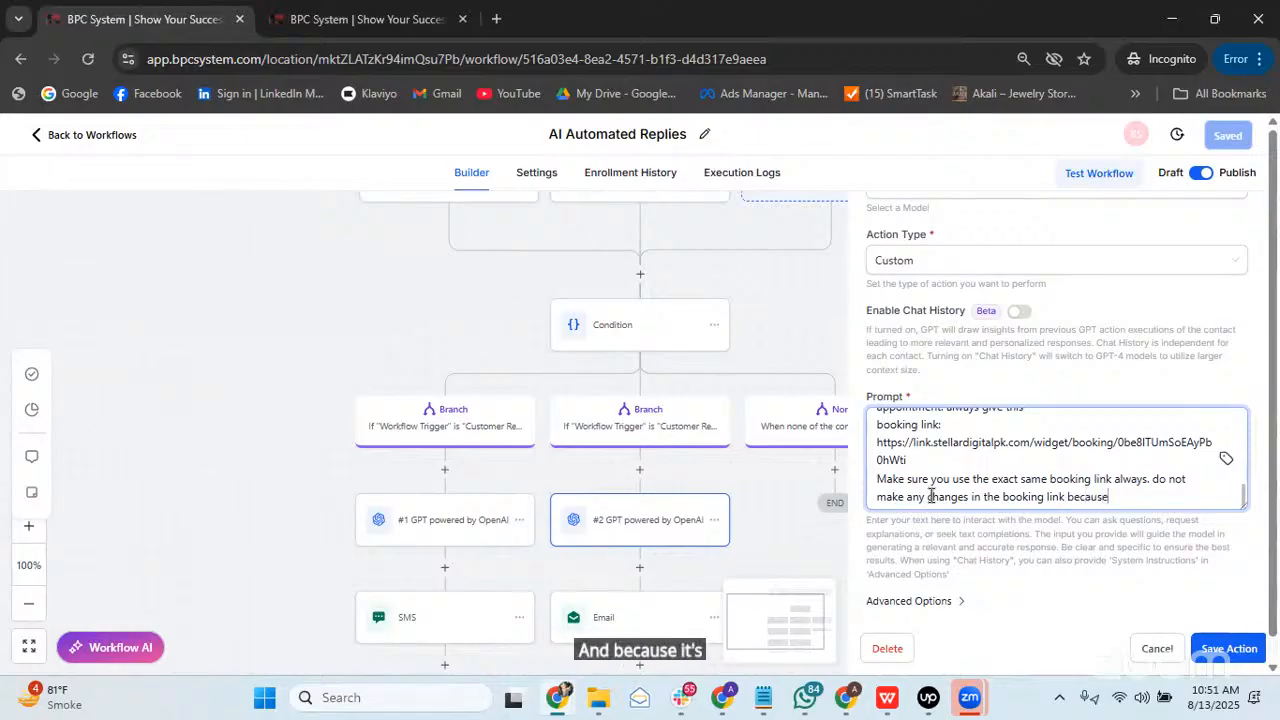
text( its a per)
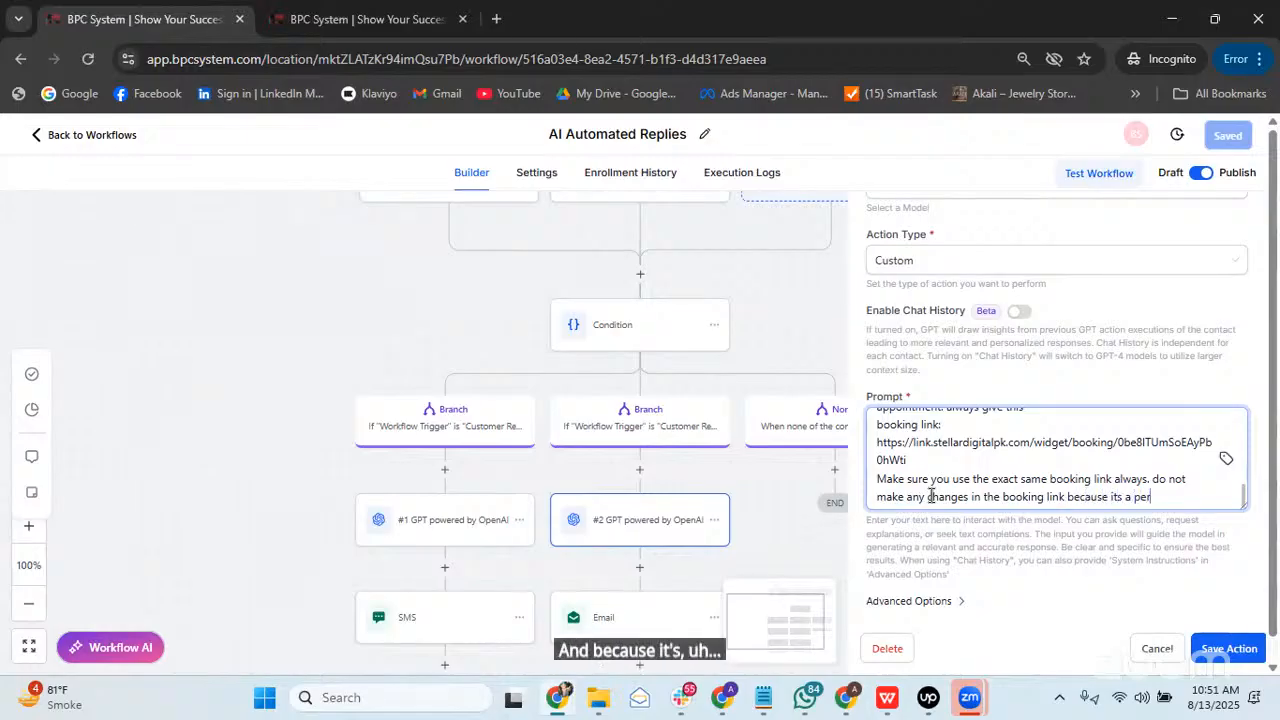
text(manent)
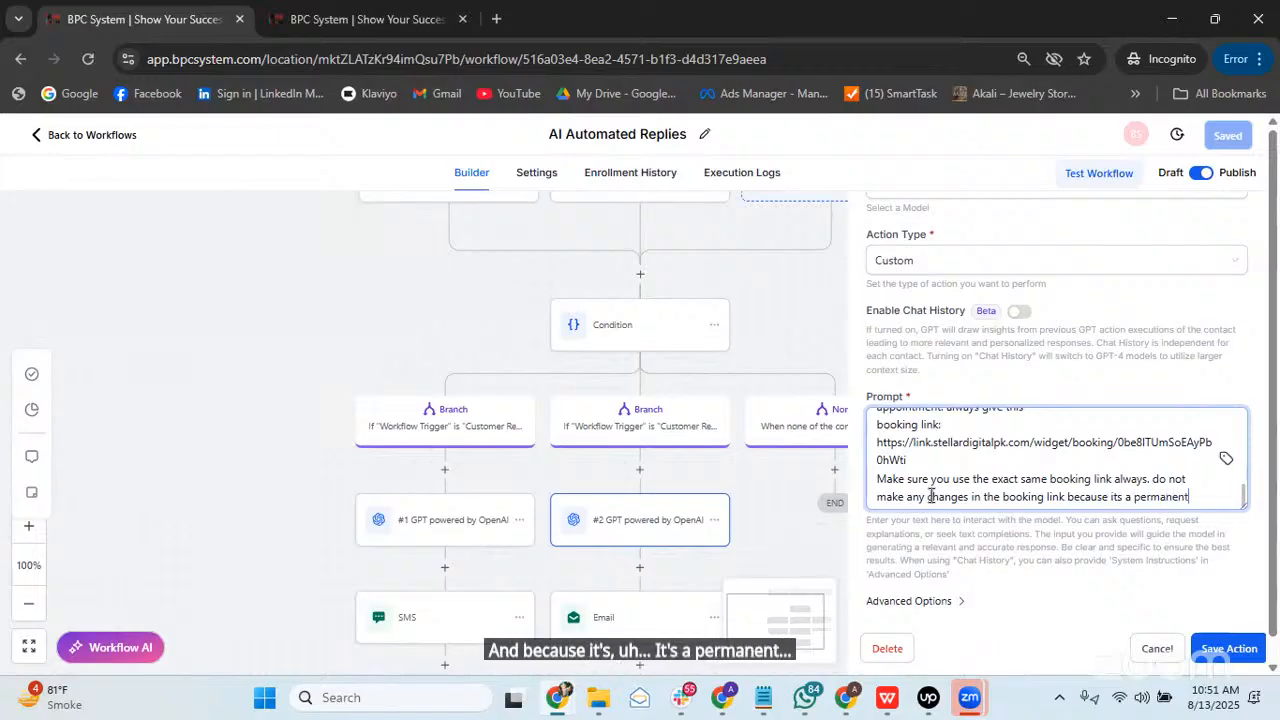
text( scheduling)
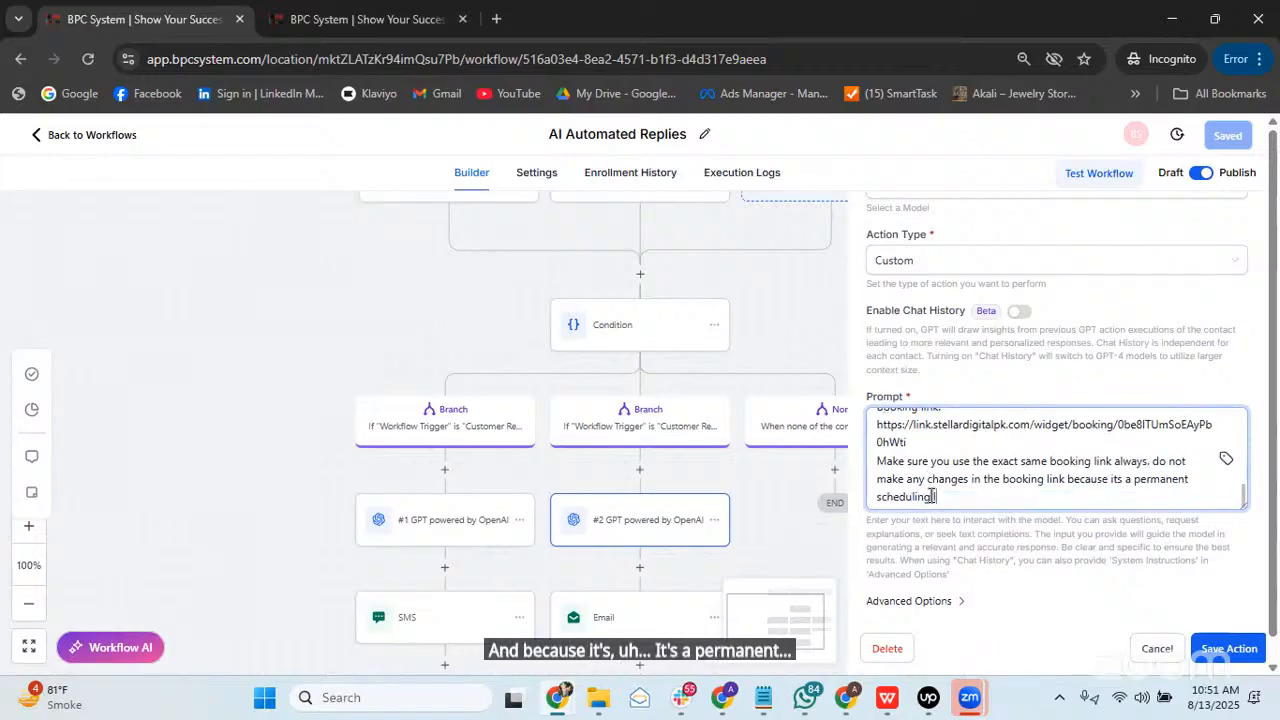
text( link.)
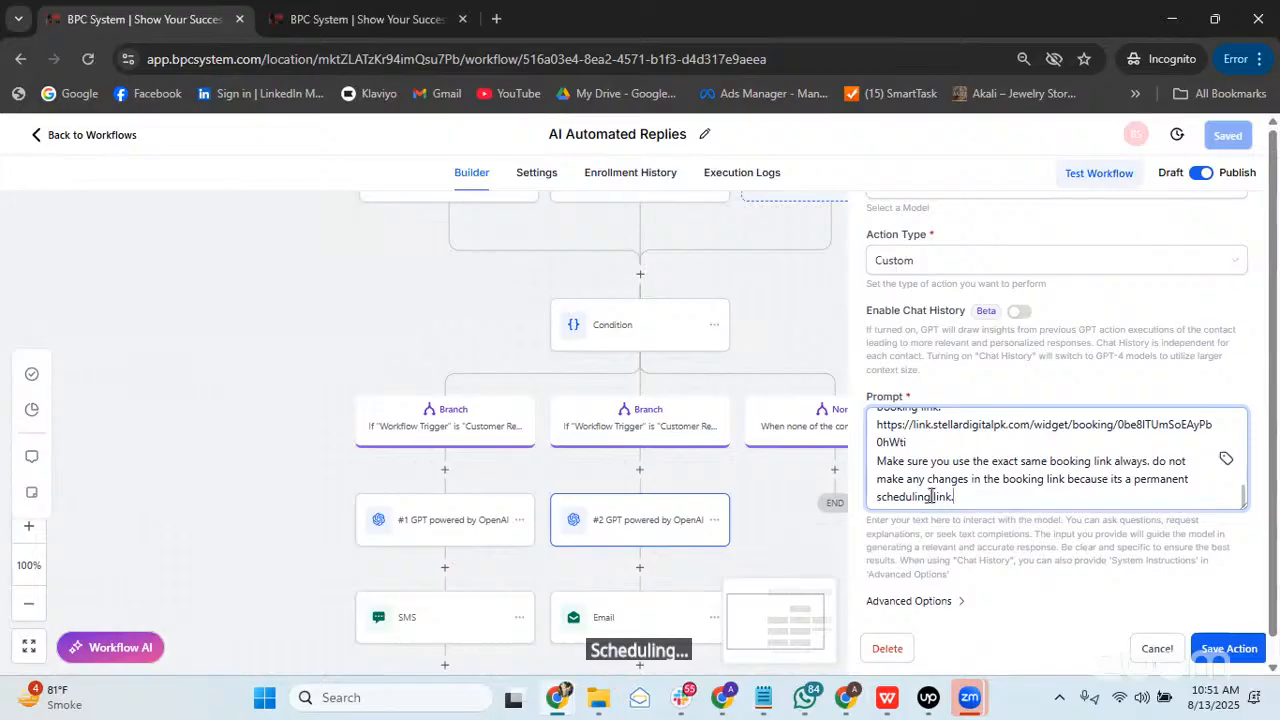
click(1238, 648)
click(1224, 134)
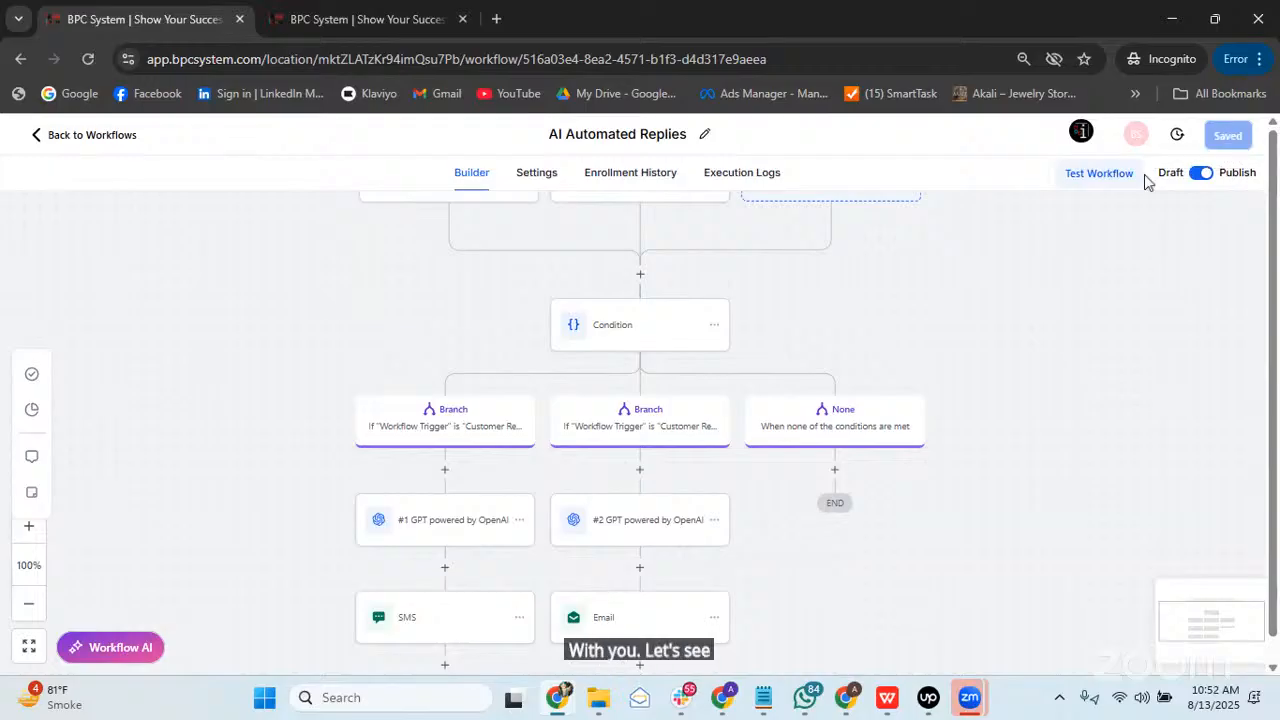
Step: Check the AI Automated Replies workflow's execution logs and enrollment history for the progress of the newest Test 1 run
click(760, 178)
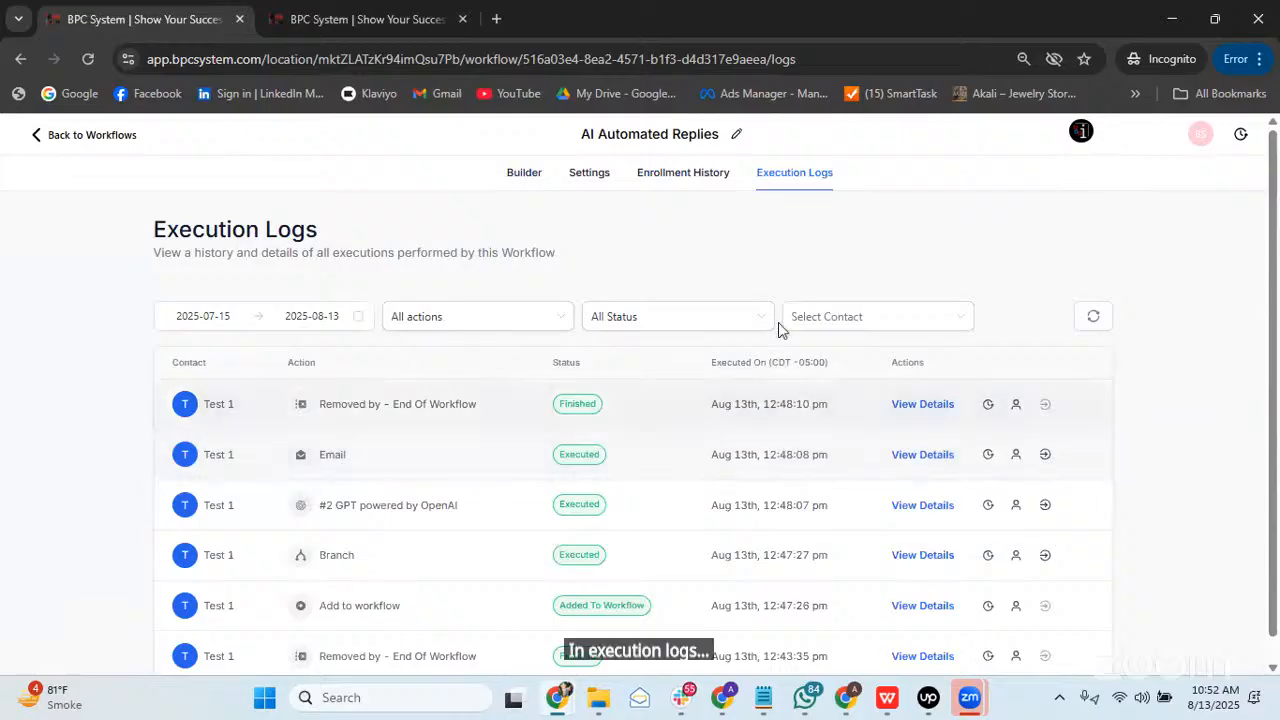
click(684, 178)
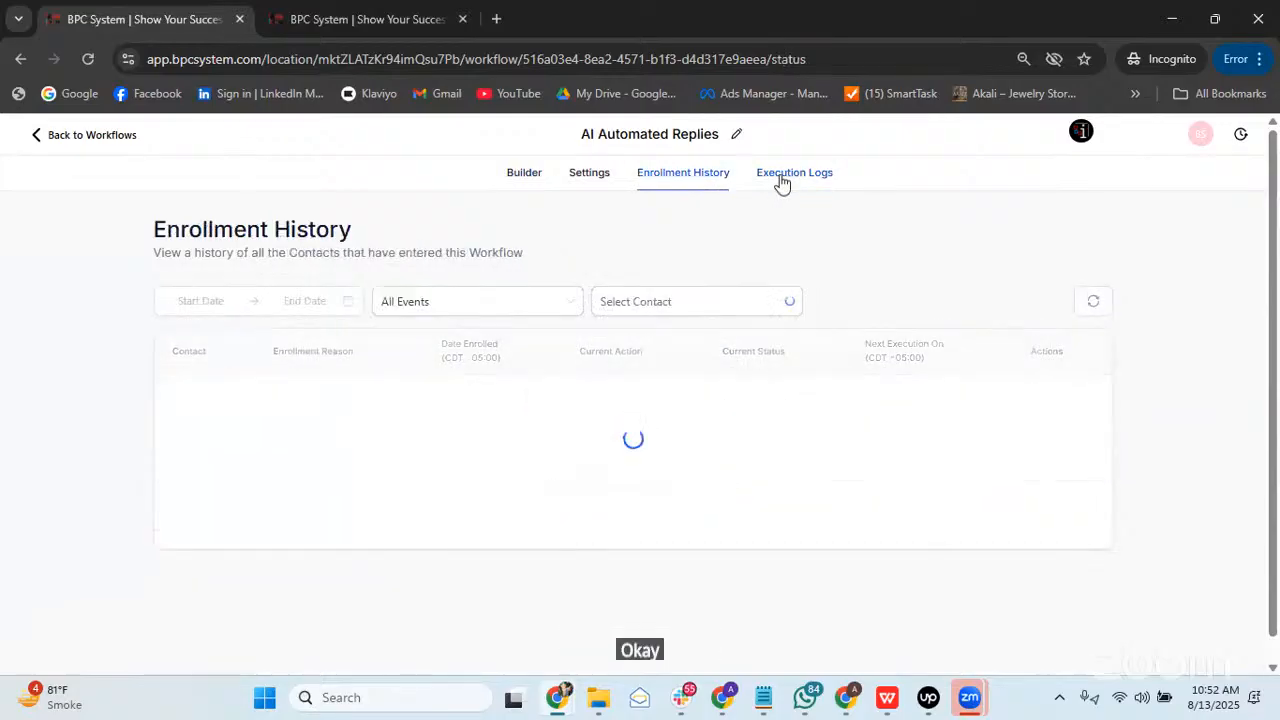
click(781, 178)
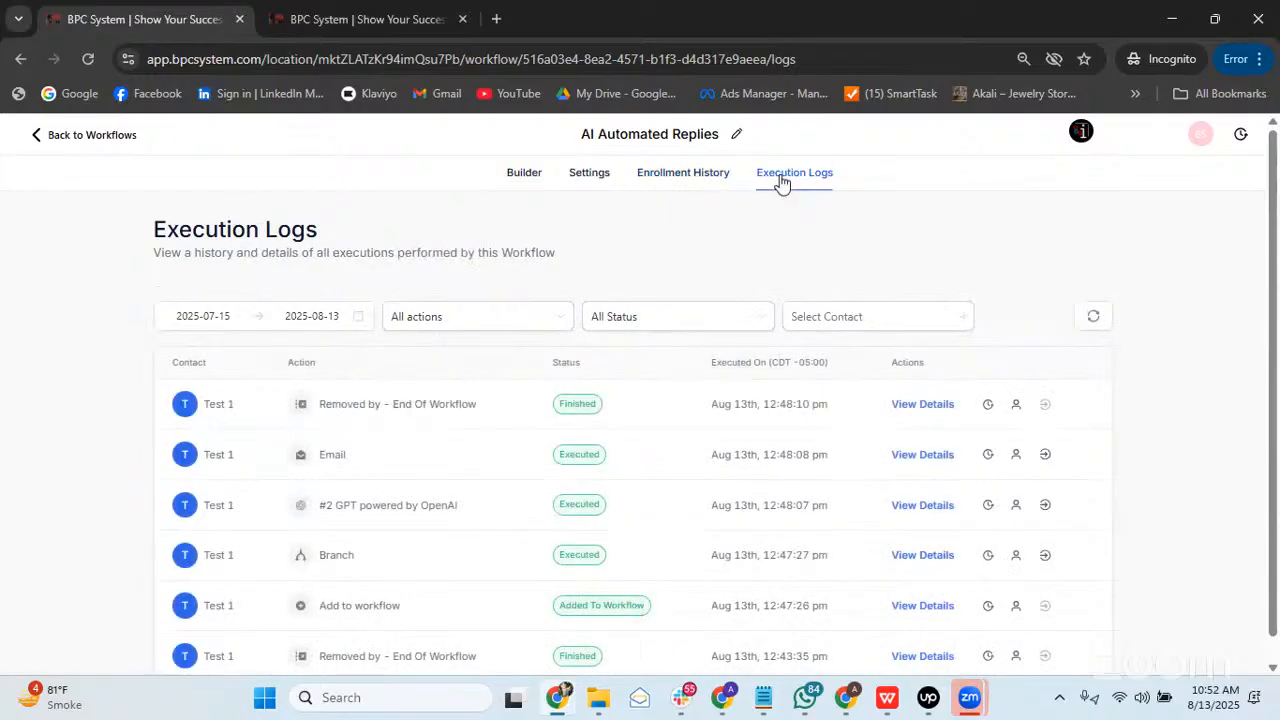
click(722, 178)
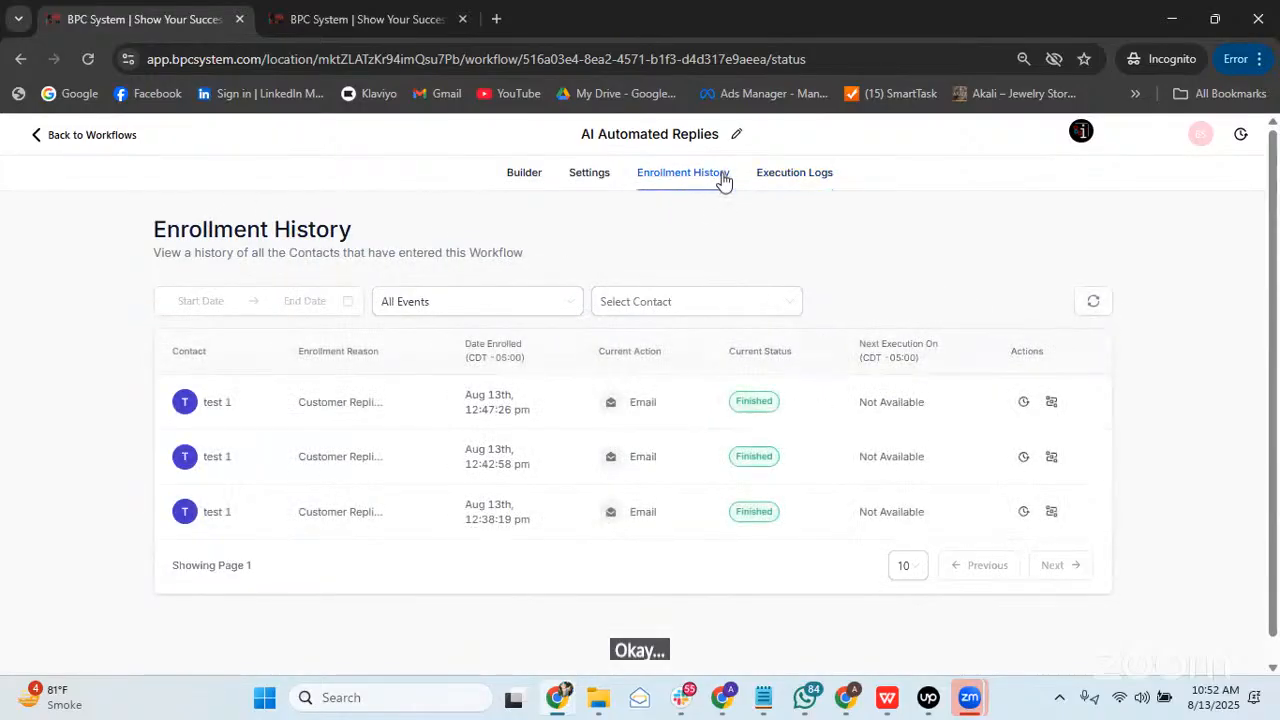
click(790, 178)
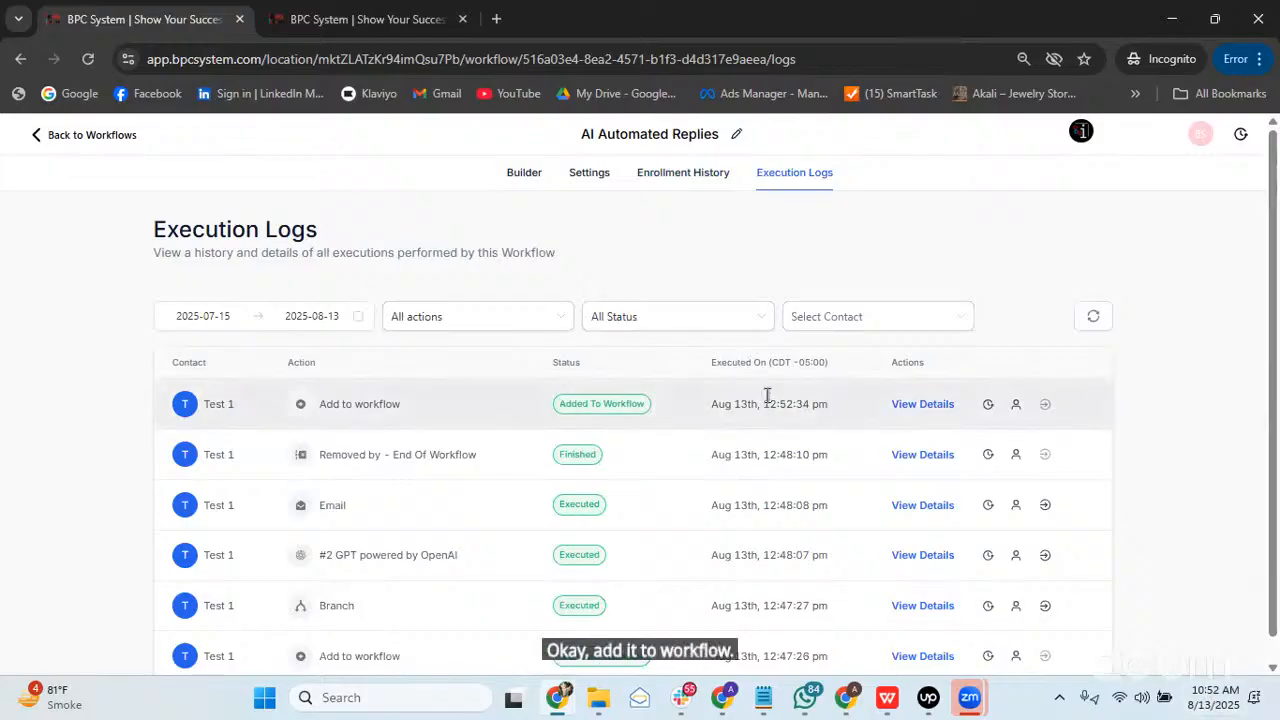
click(694, 175)
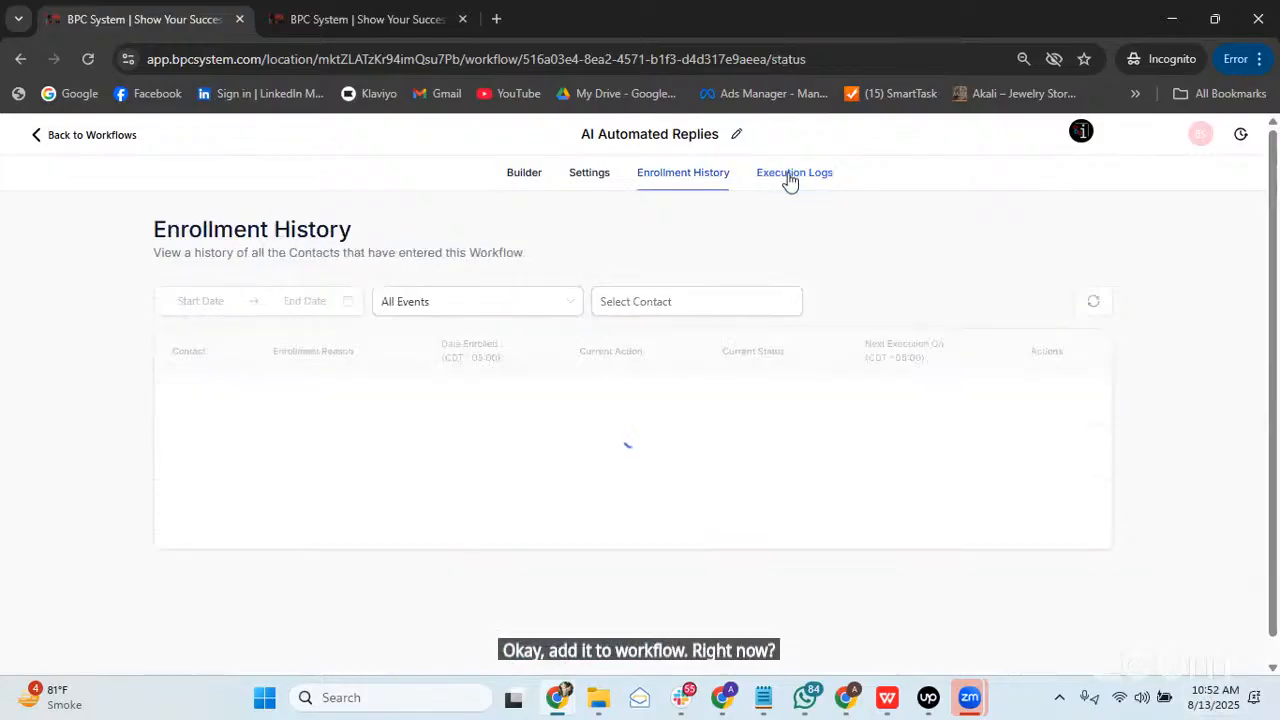
click(785, 176)
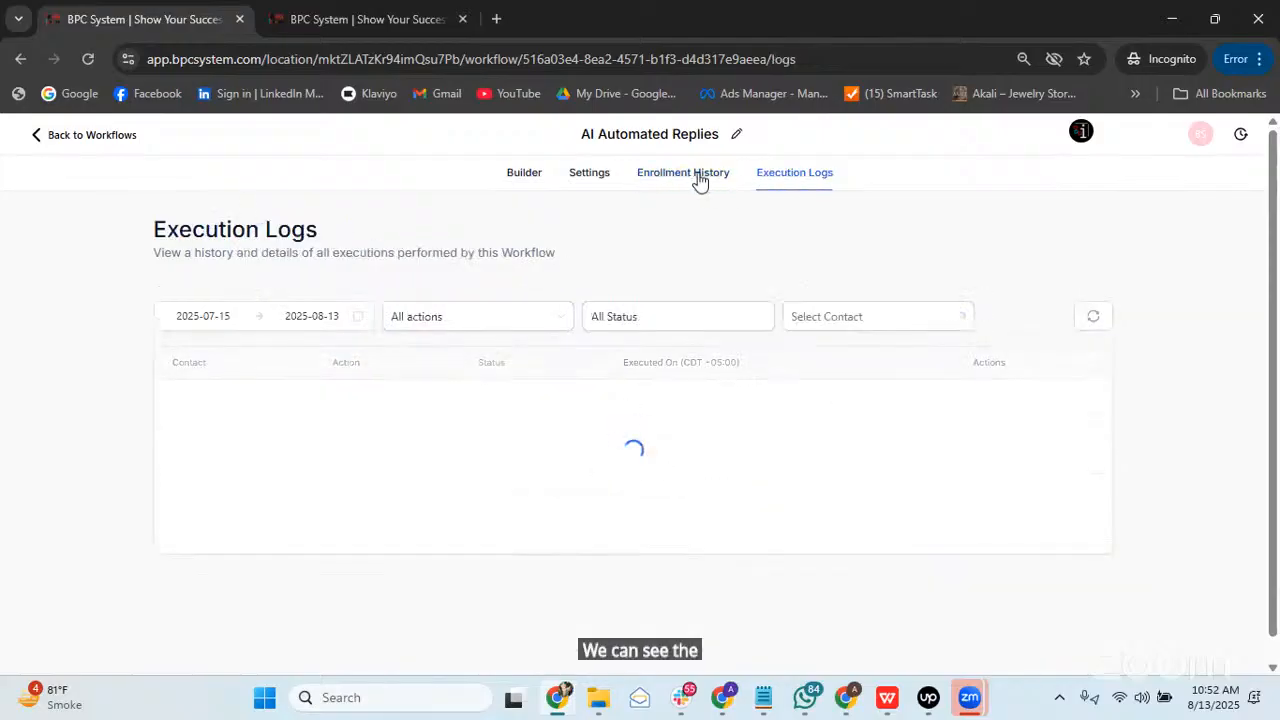
click(700, 178)
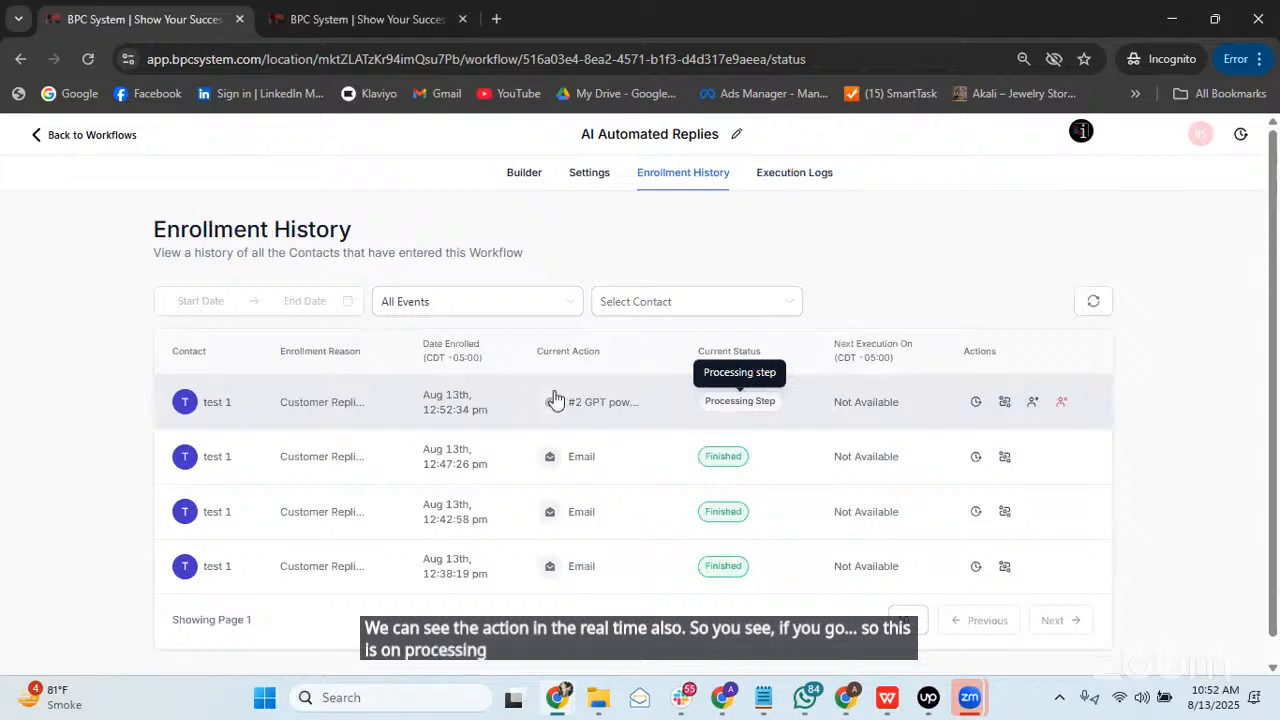
click(779, 178)
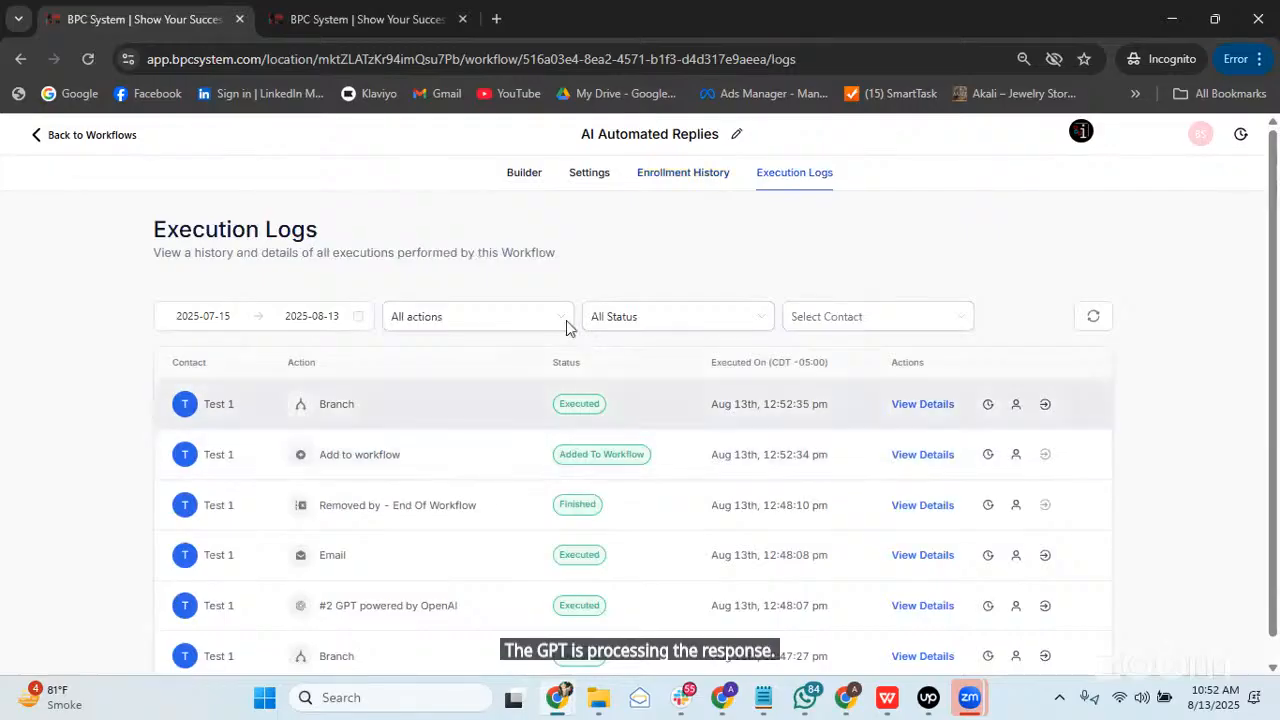
click(663, 180)
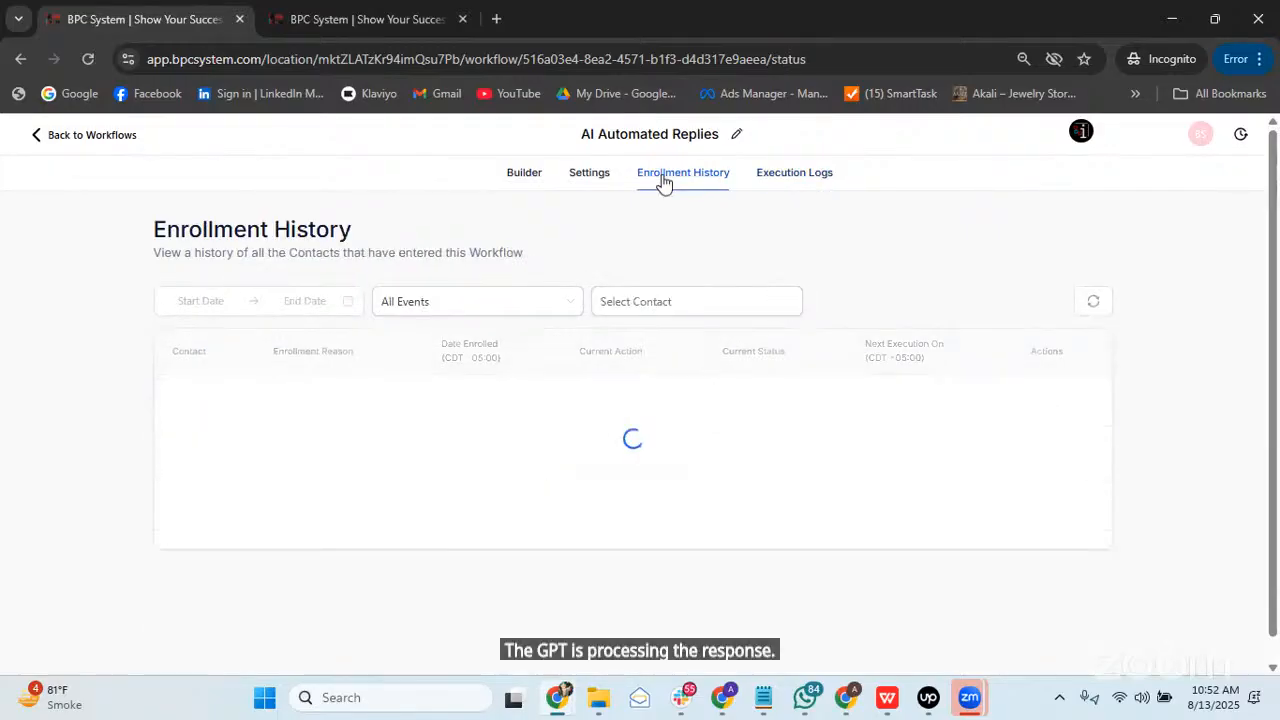
Step: Open the Test 1 contact and expand the latest "Thank you for your email!" reply, collapsing the email composer
click(108, 137)
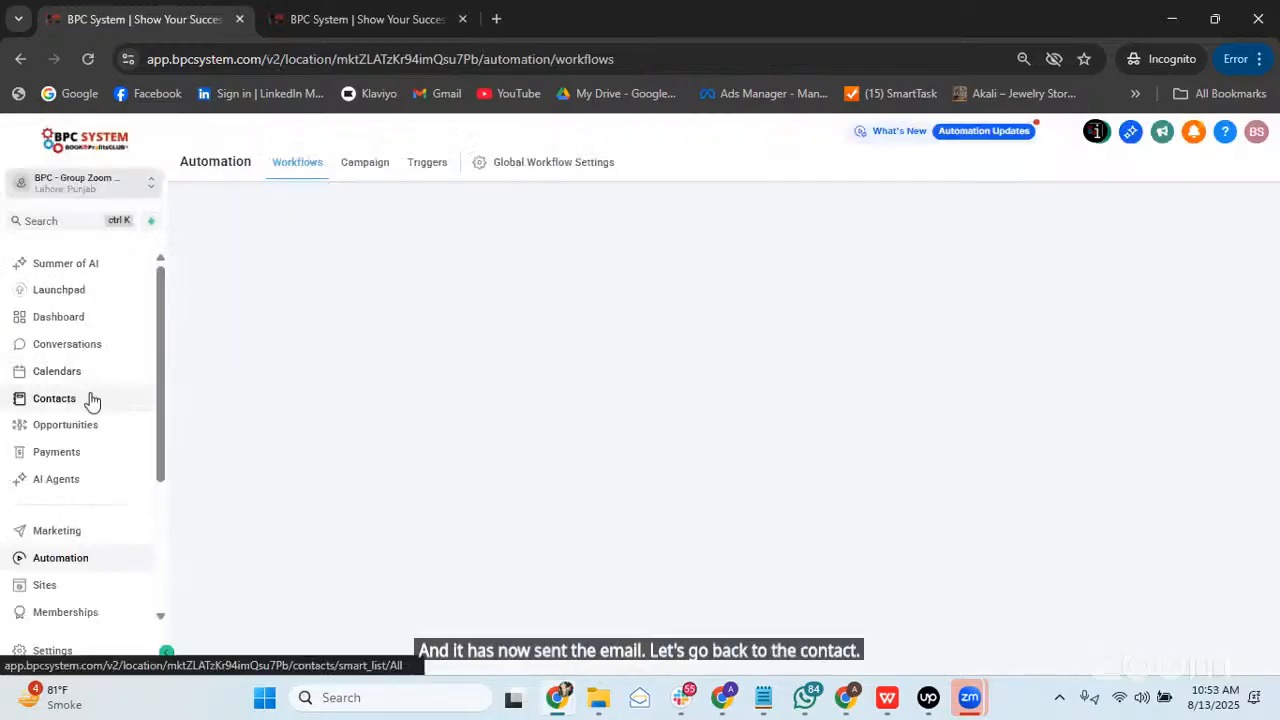
click(89, 399)
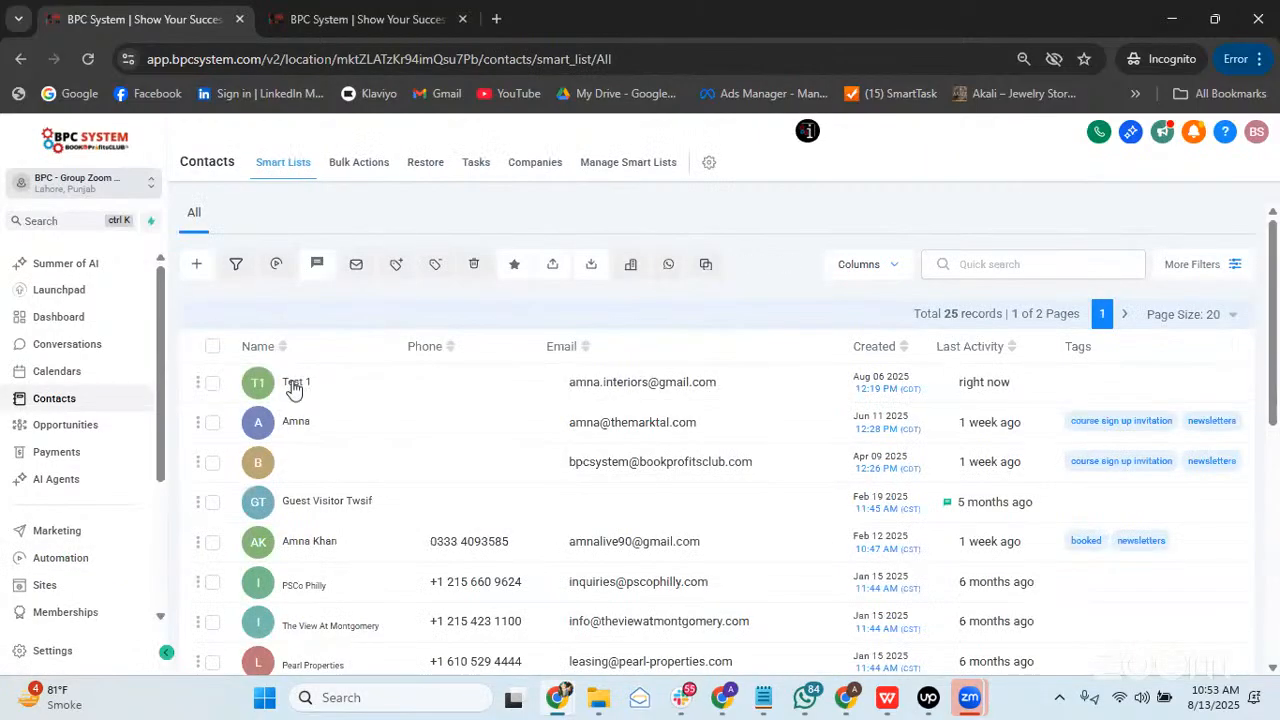
click(292, 380)
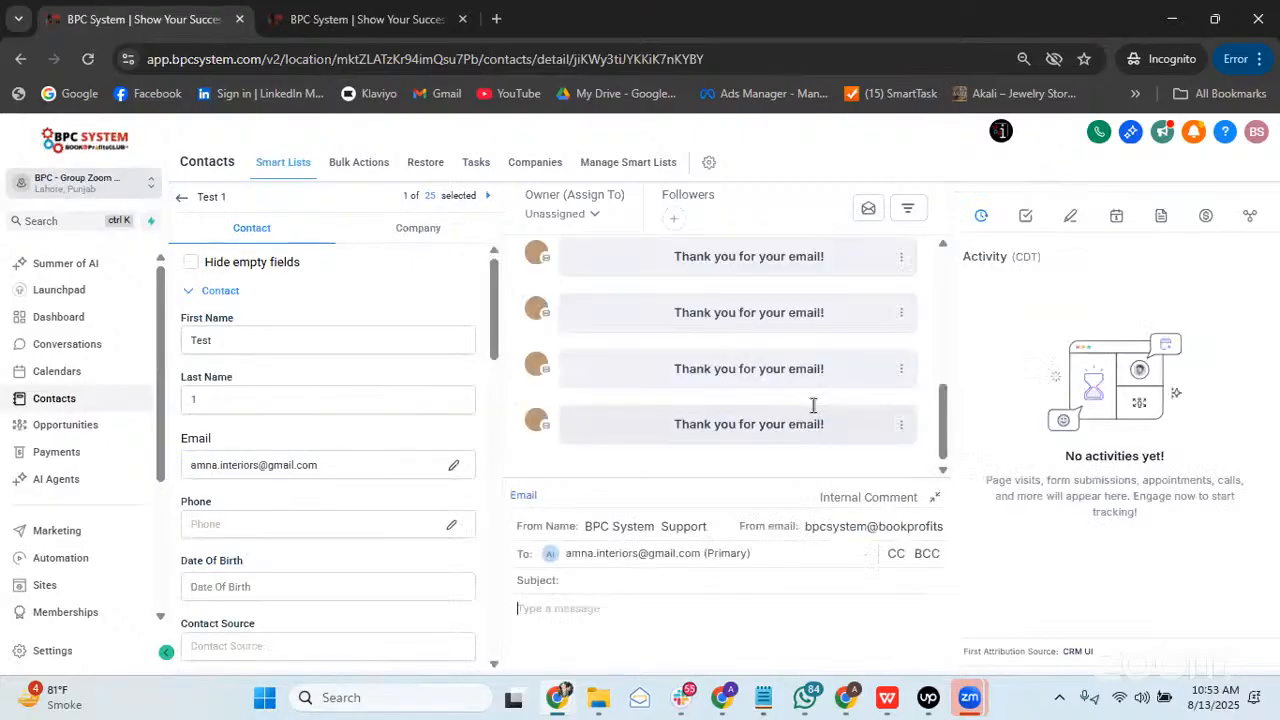
click(805, 313)
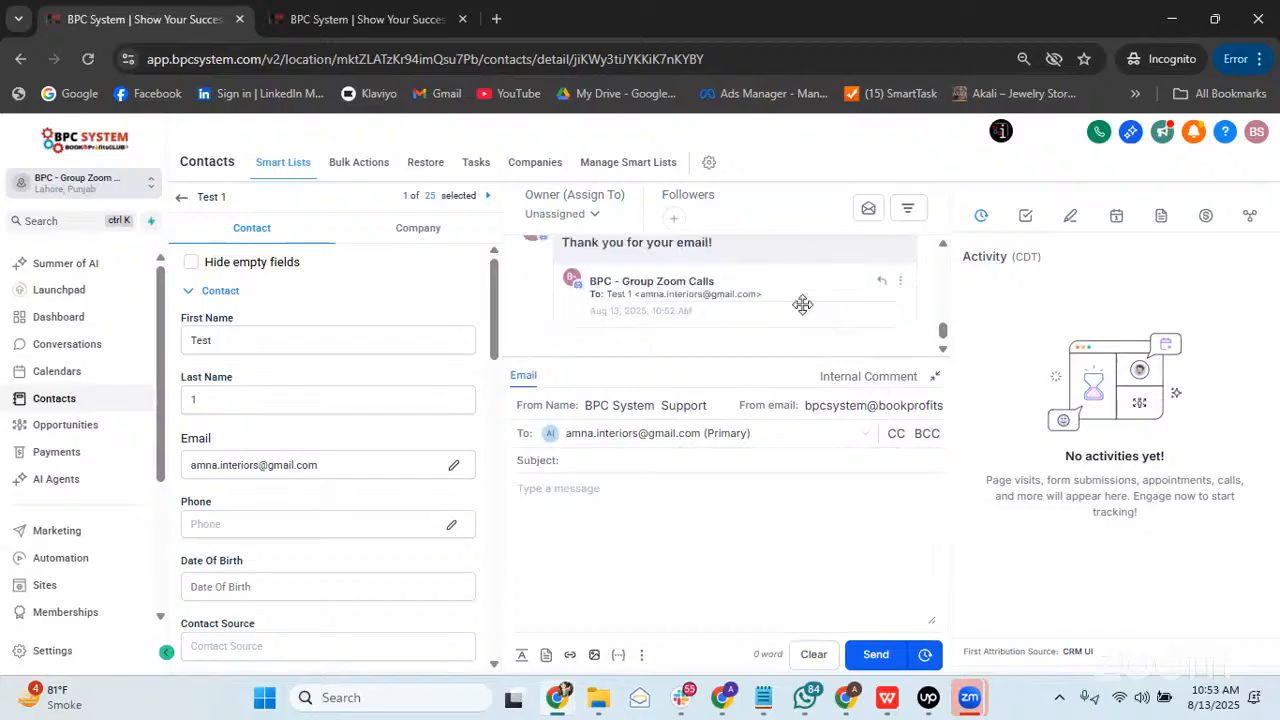
click(934, 376)
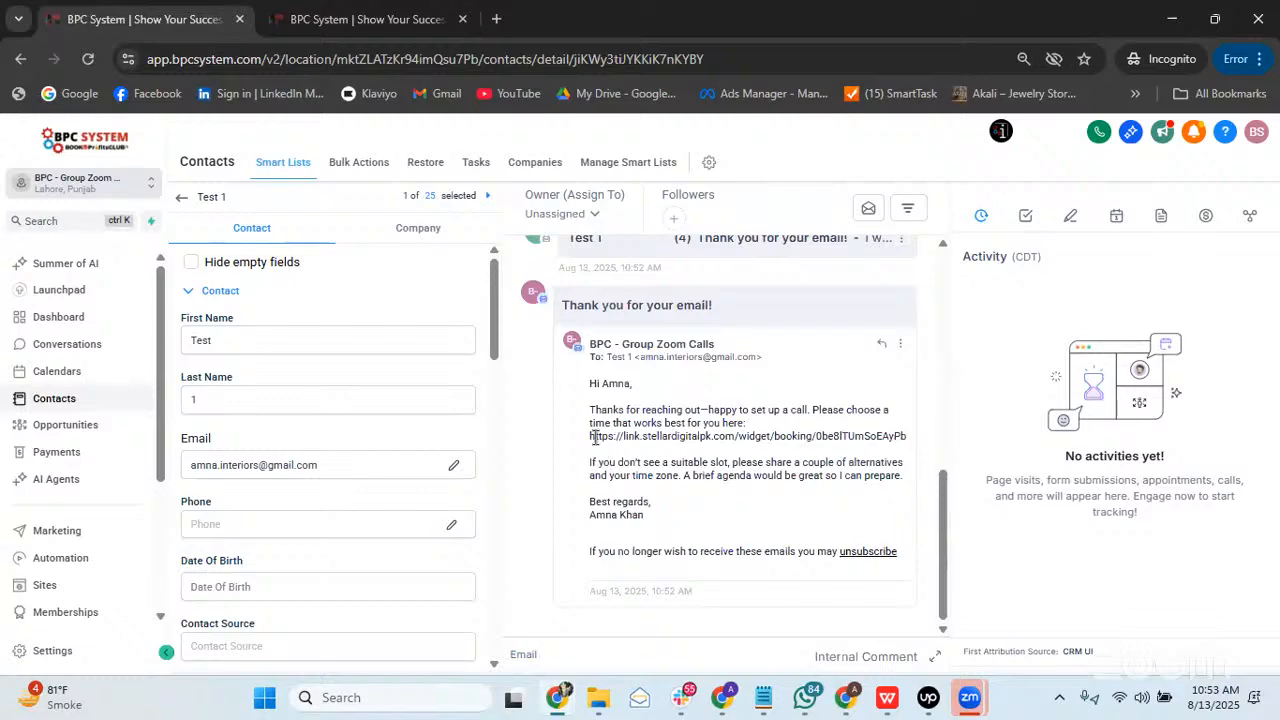
Step: Expand Test 1's "(4) Thank you for your email!" message and compare it with the automated reply below it
scroll(708, 410, up, 1)
click(736, 338)
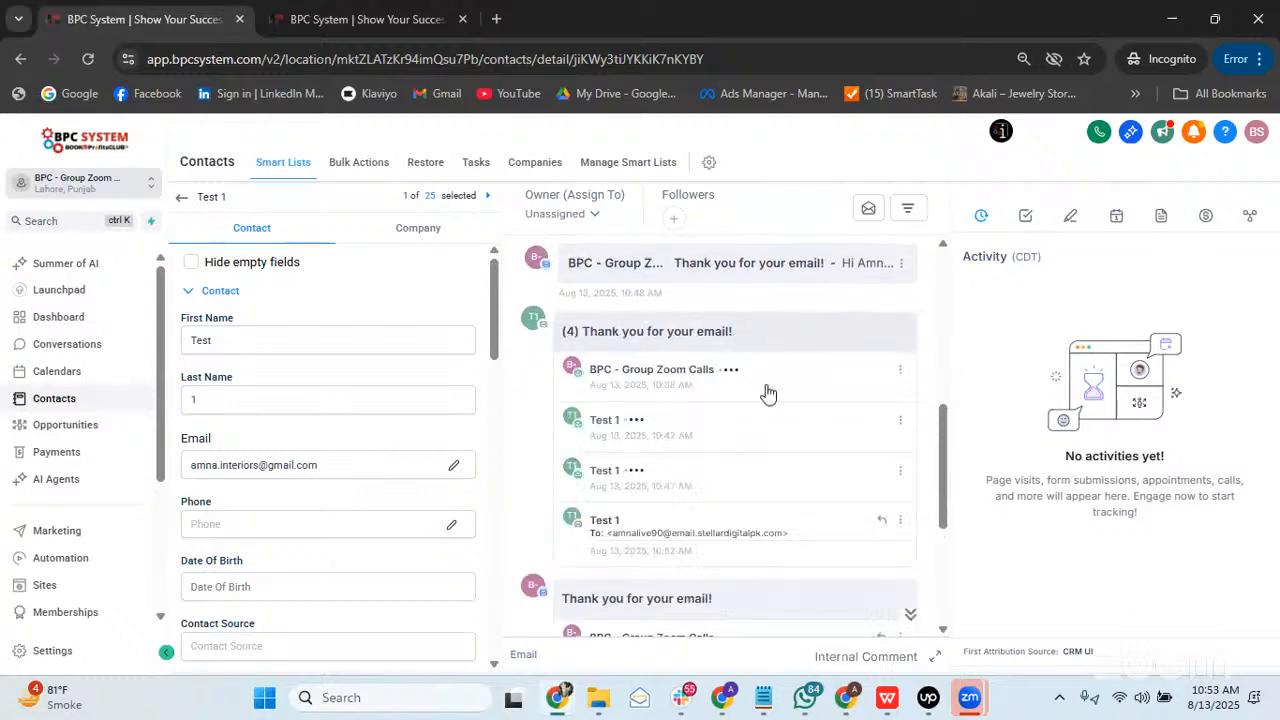
scroll(762, 400, down, 3)
scroll(746, 434, down, 6)
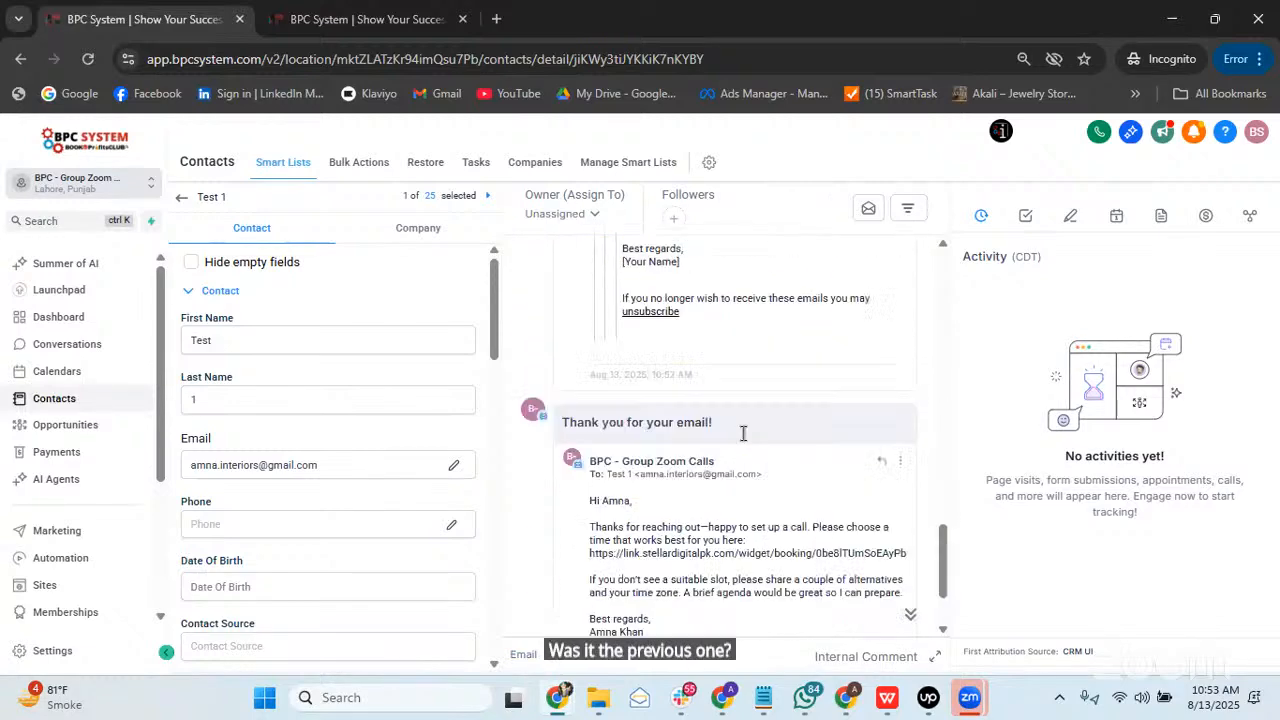
Step: Reload the Test 1 contact page, reopen the latest automated reply, and examine the booking link in its text
click(92, 59)
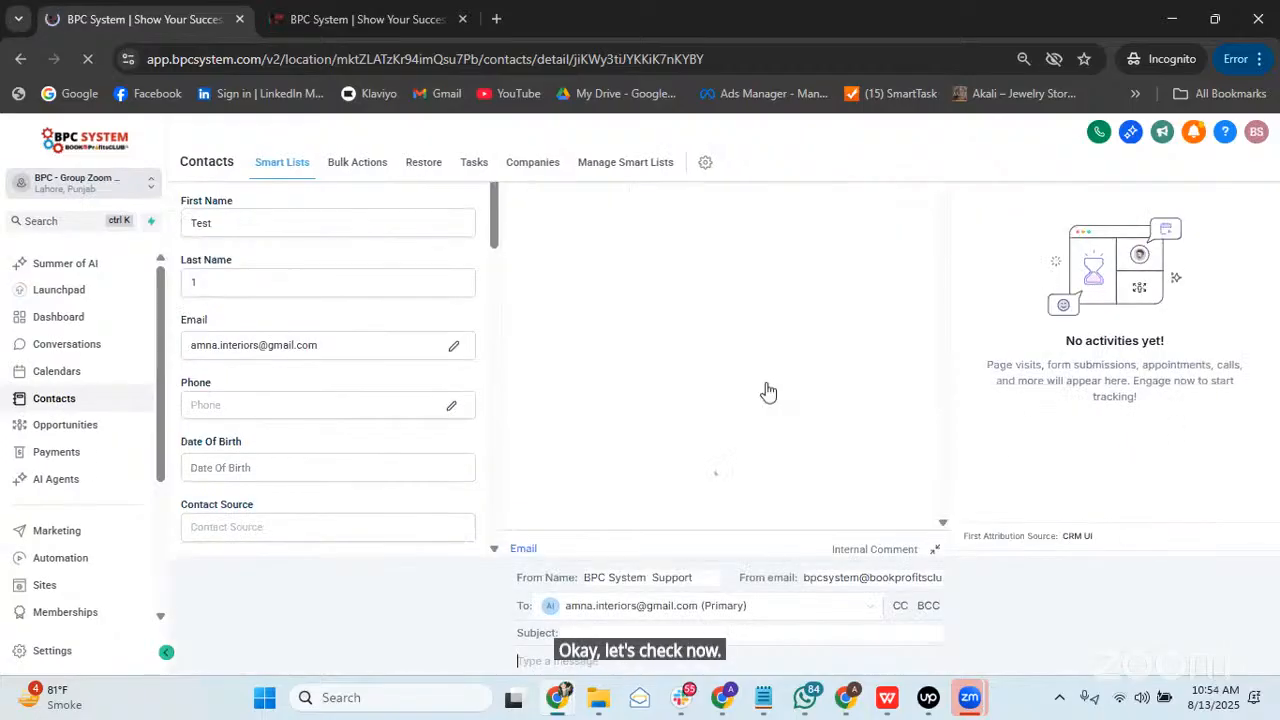
click(713, 313)
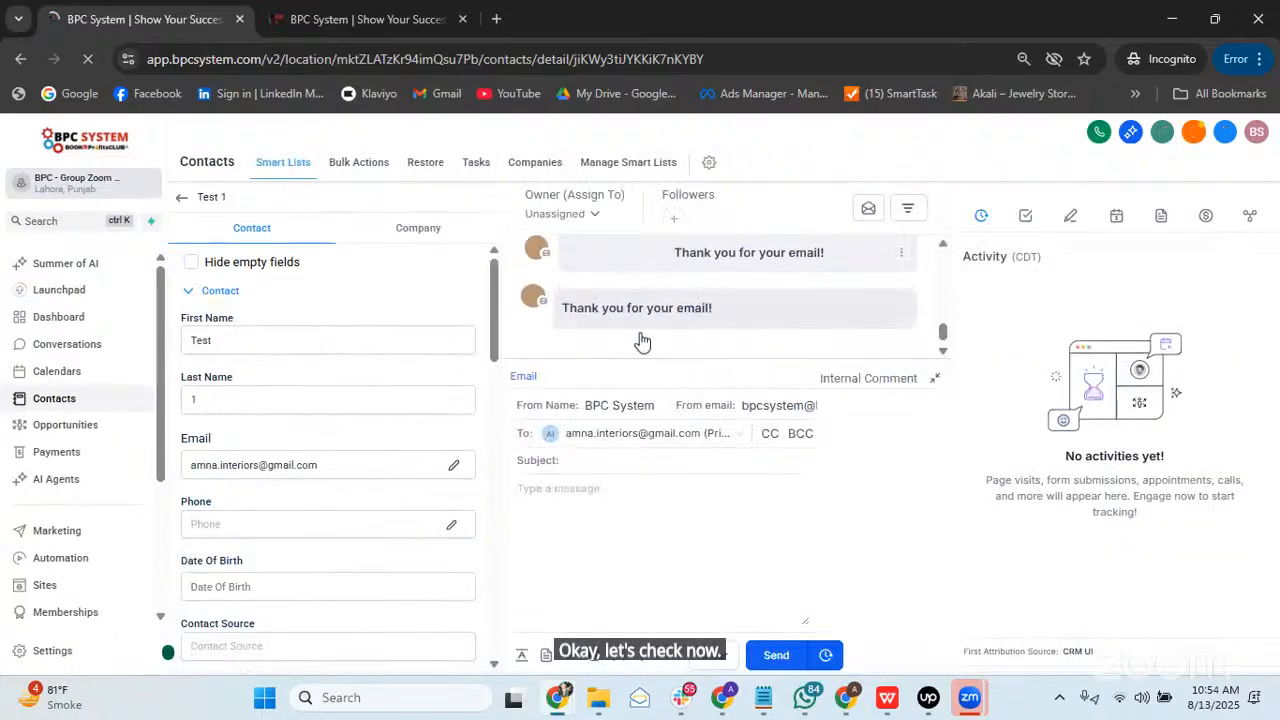
scroll(830, 275, up, 3)
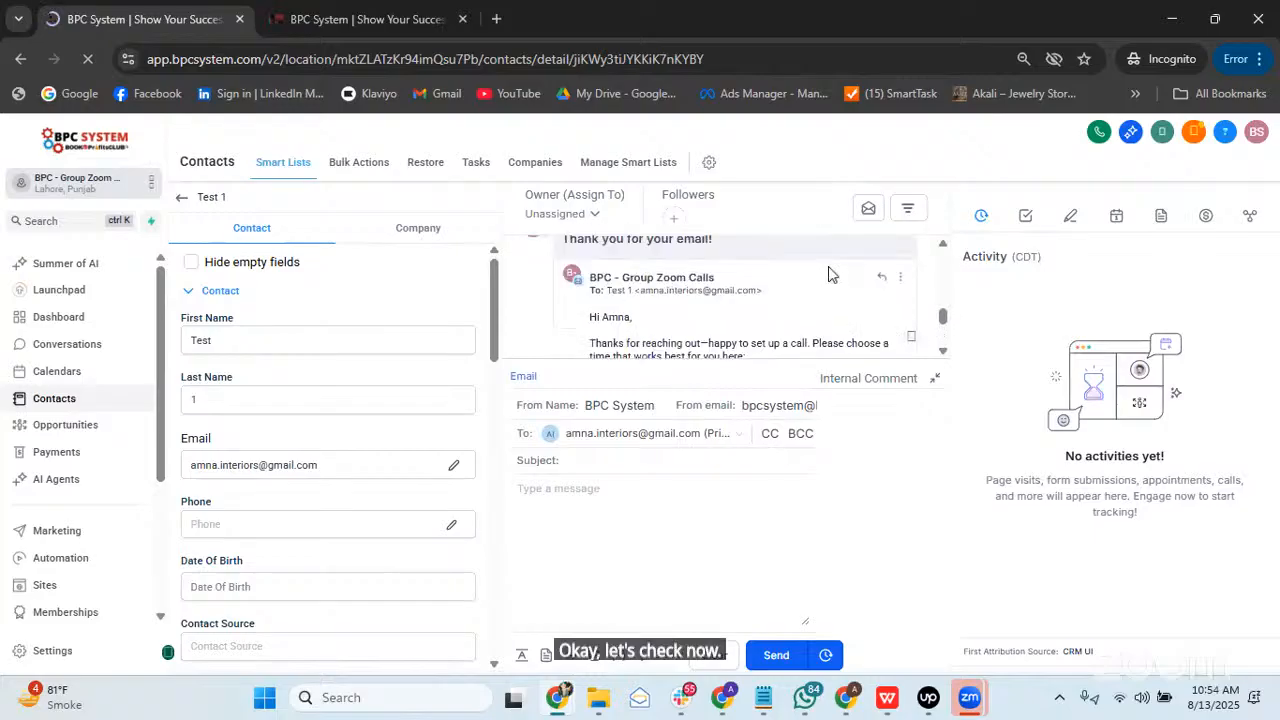
scroll(828, 275, down, 2)
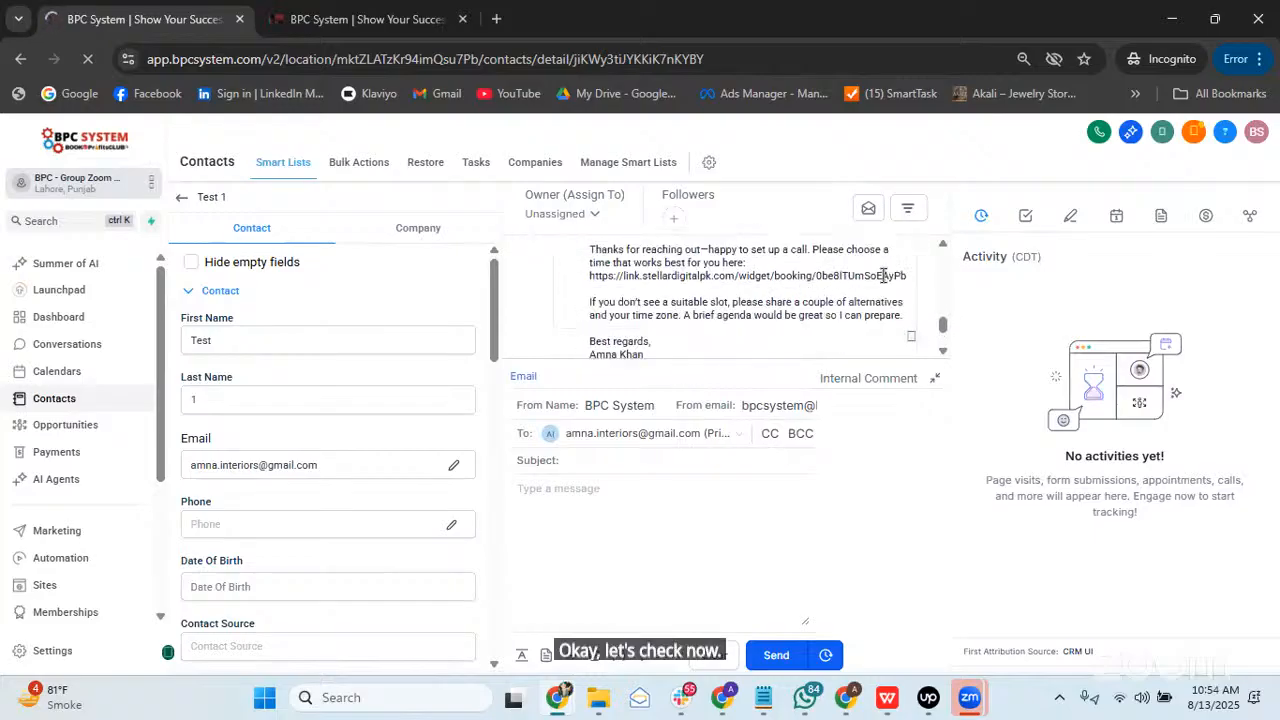
drag(907, 276, 591, 274)
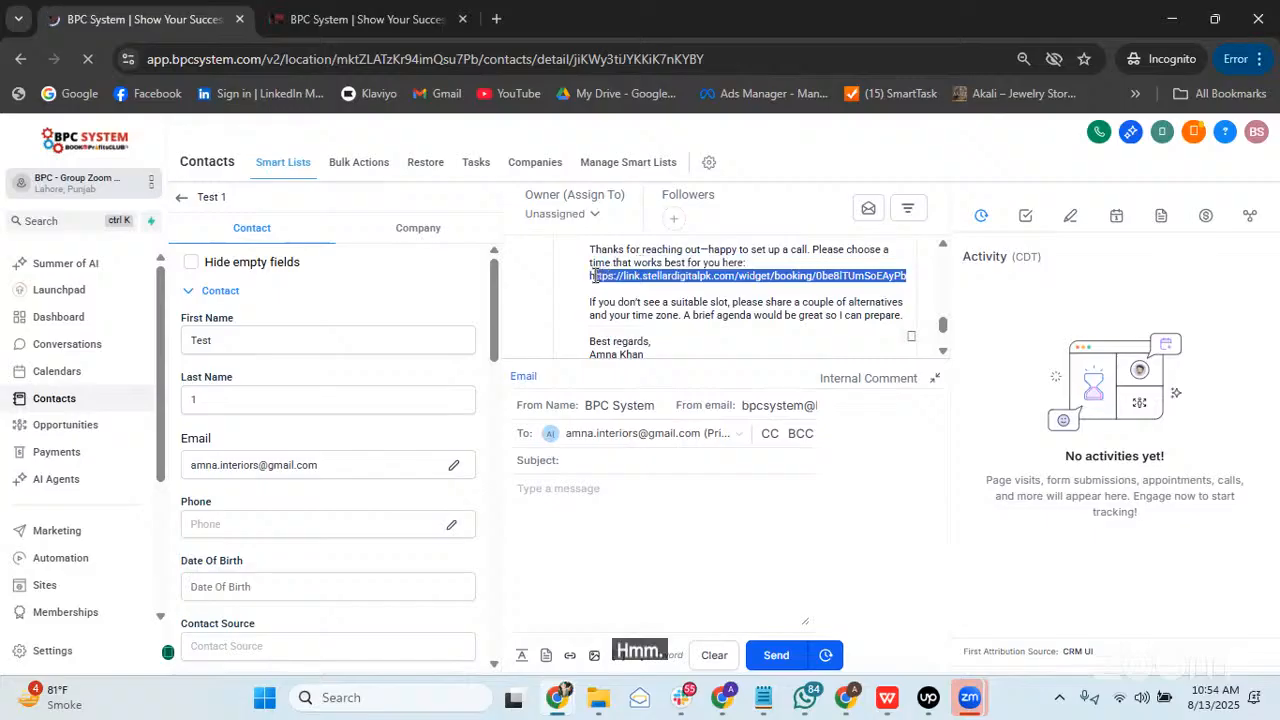
scroll(945, 262, up, 1)
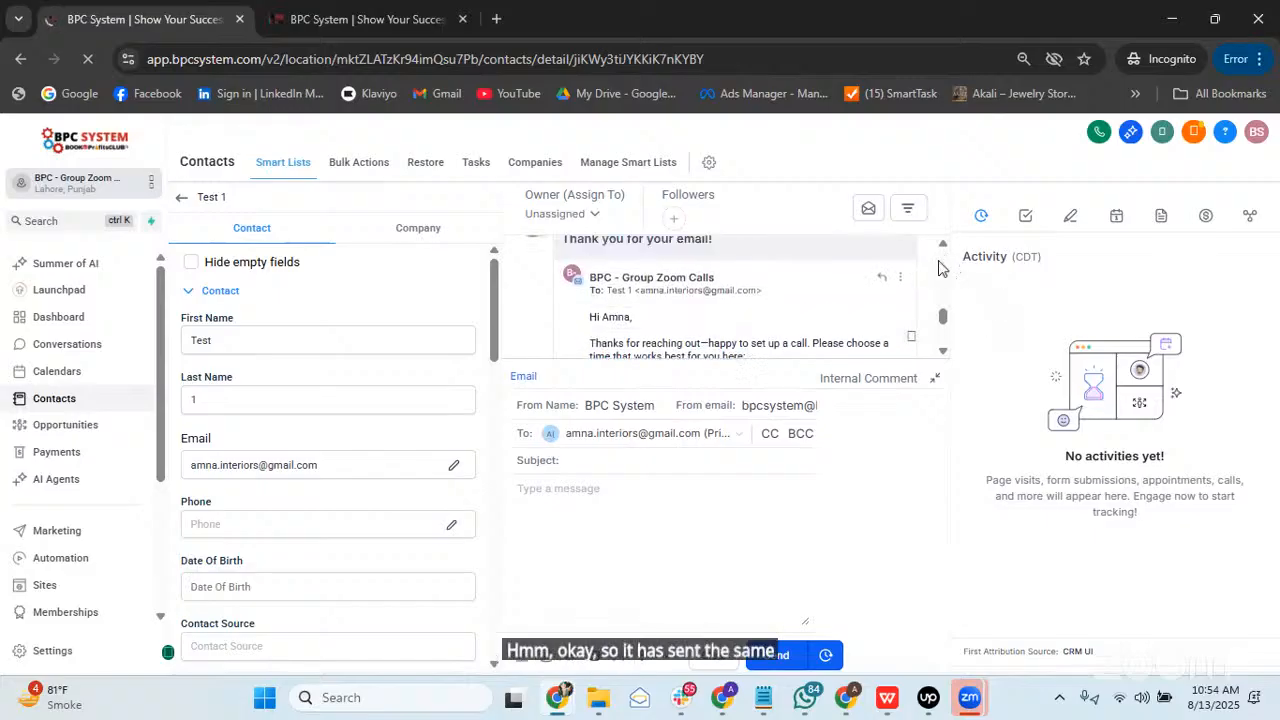
scroll(944, 275, down, 1)
click(935, 379)
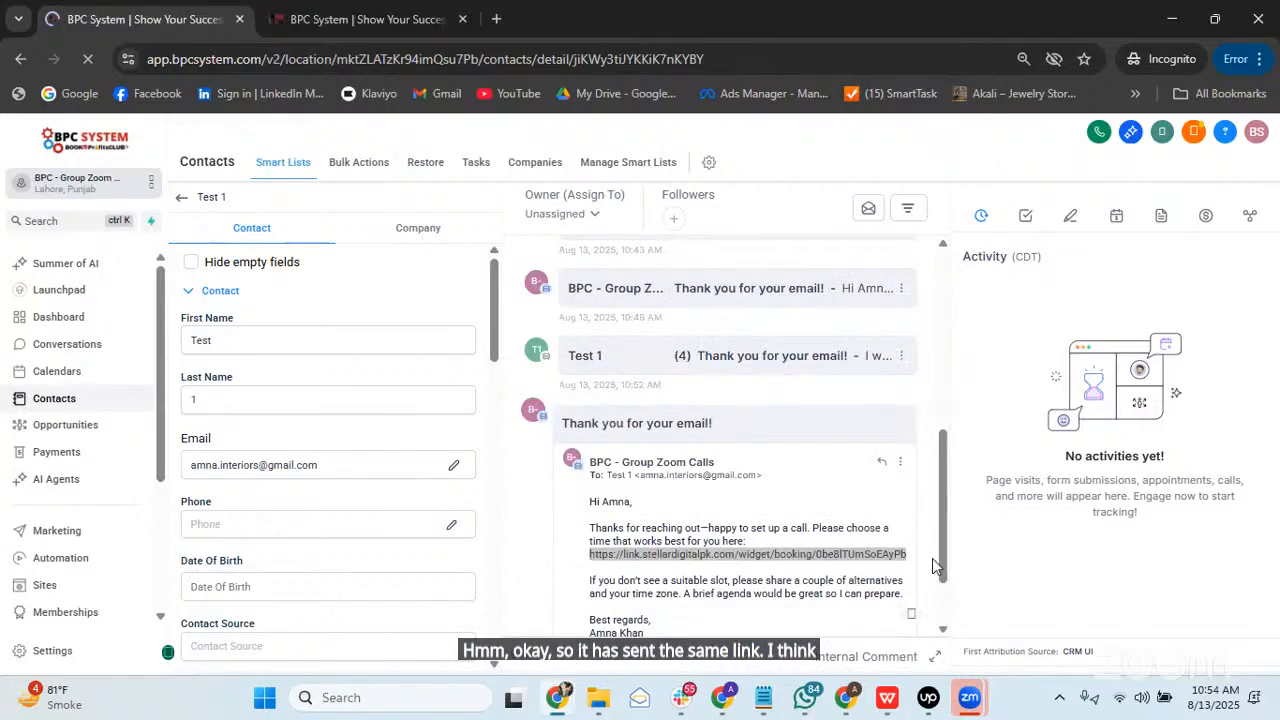
scroll(857, 480, down, 2)
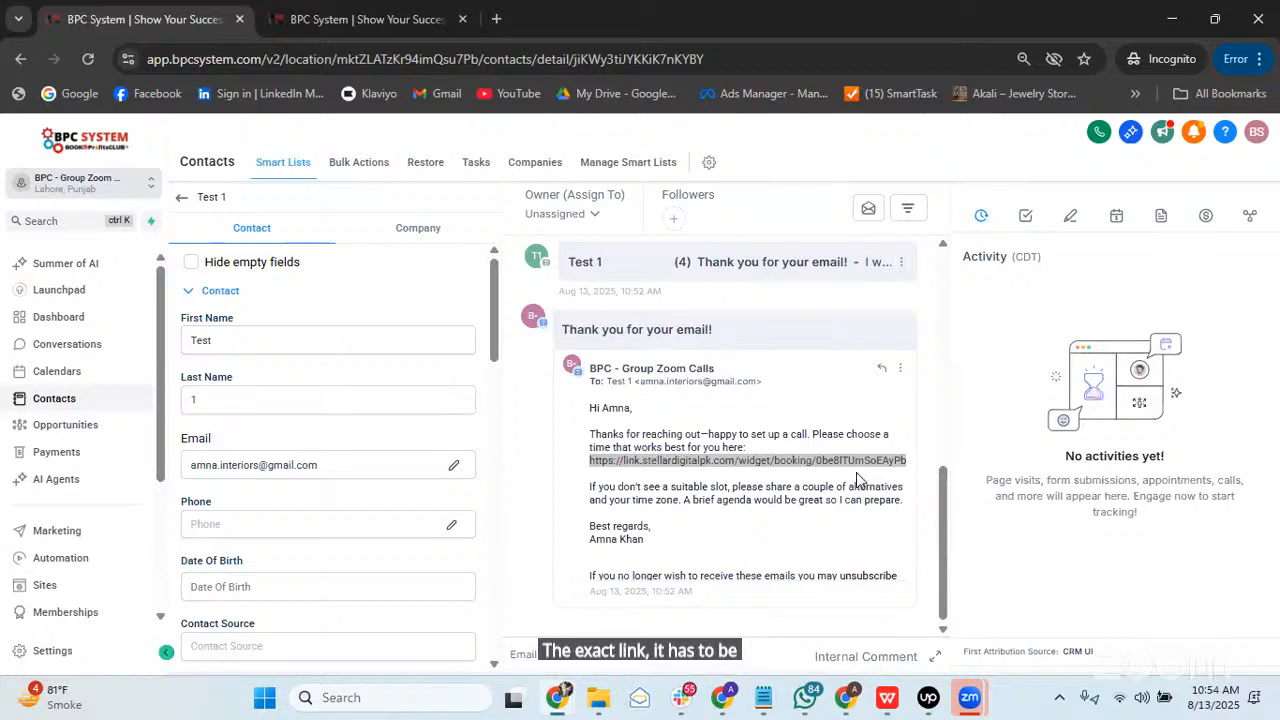
Step: Open the complete booking link from the latest reply in a new browser tab, and return to the Test 1 conversation and collapse the reply
key(ctrl+minus)
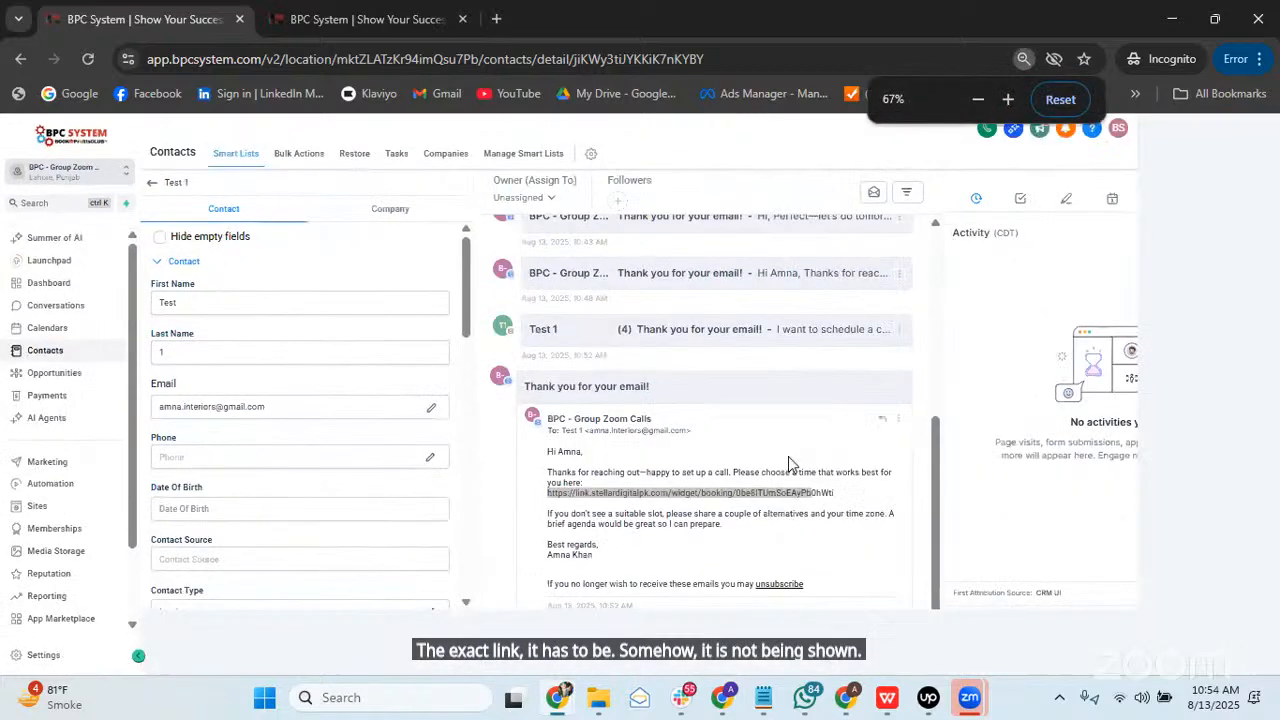
click(839, 490)
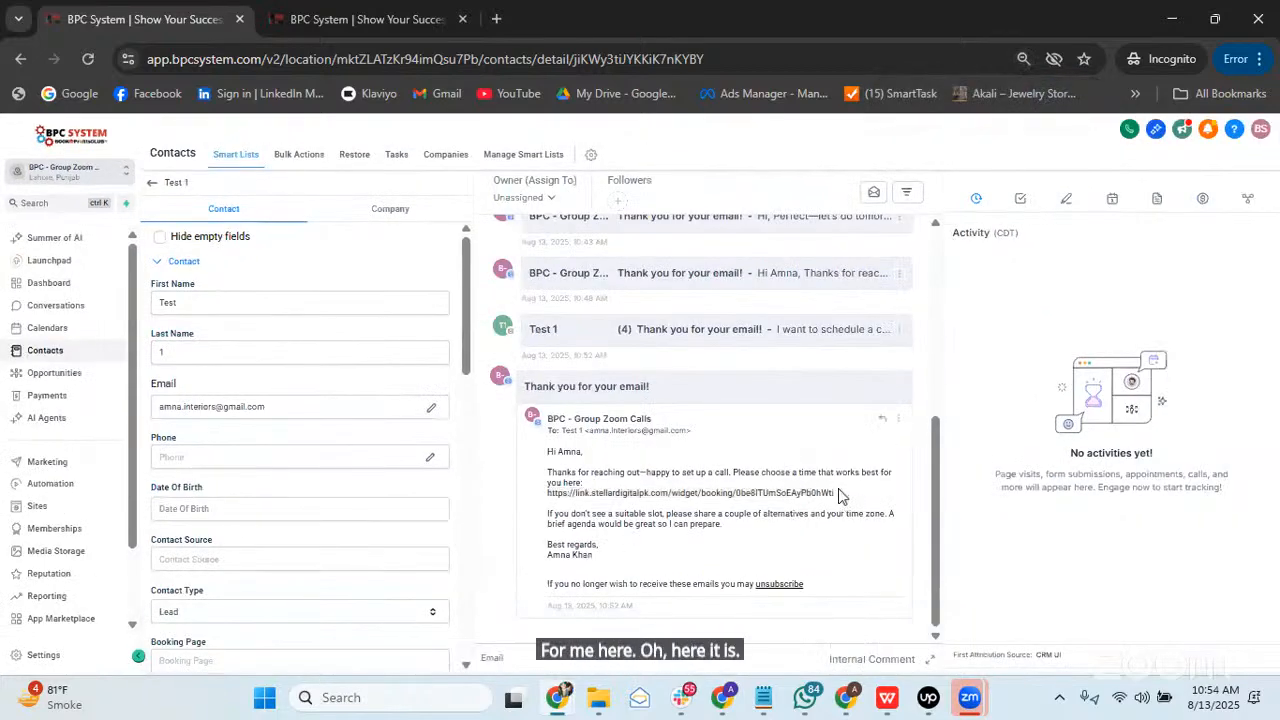
drag(838, 494, 549, 502)
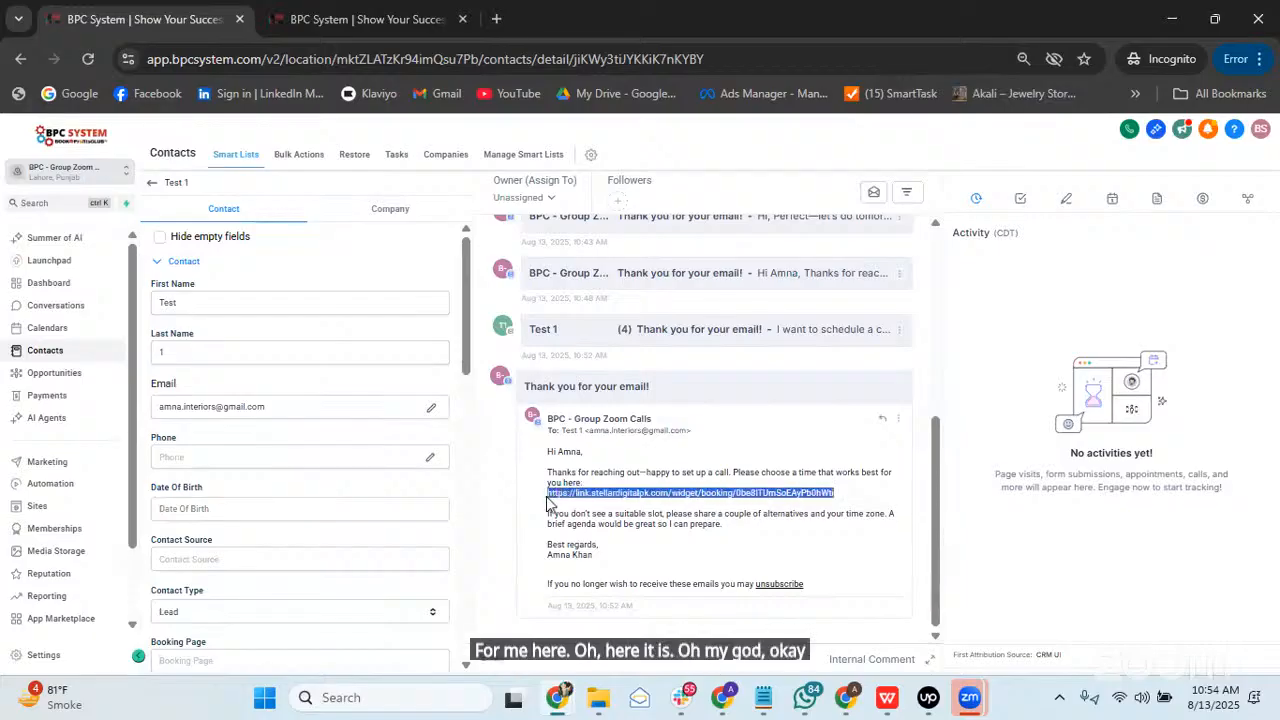
click(498, 19)
text(https://link.stellardigitalpk.com/widget/booking/0be8ITUmSoEAyPb0hWti)
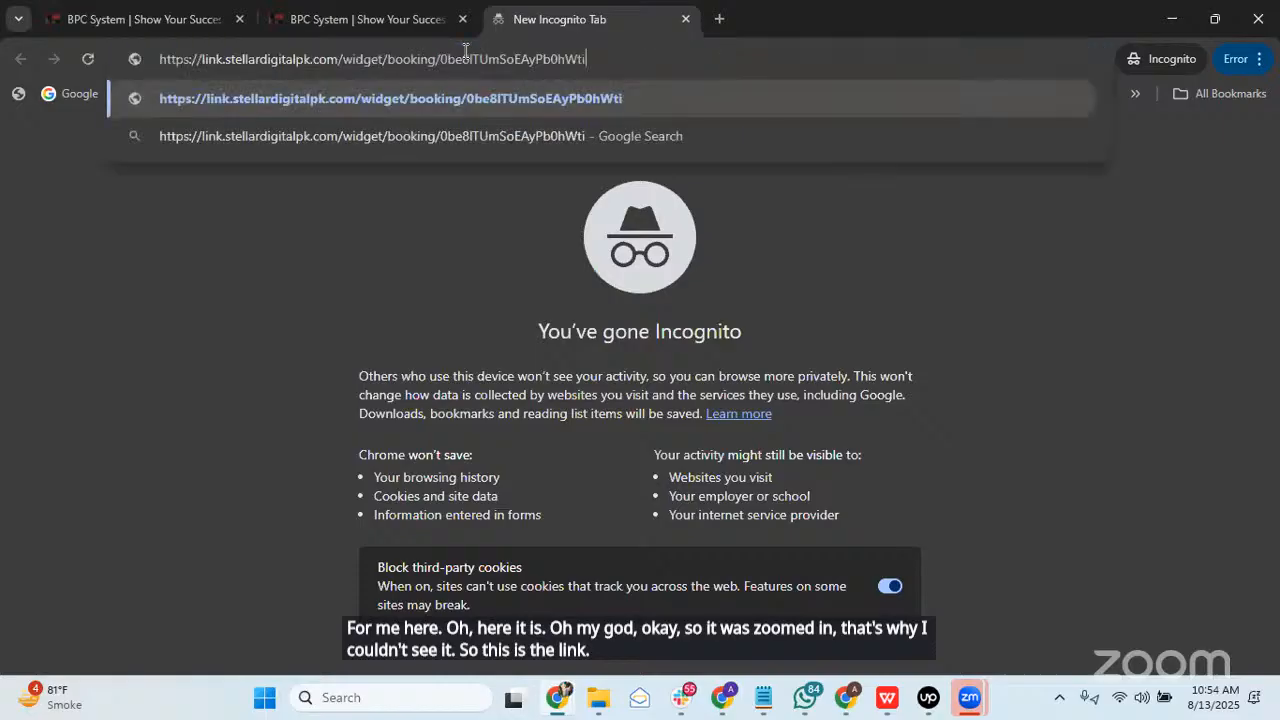
key(Return)
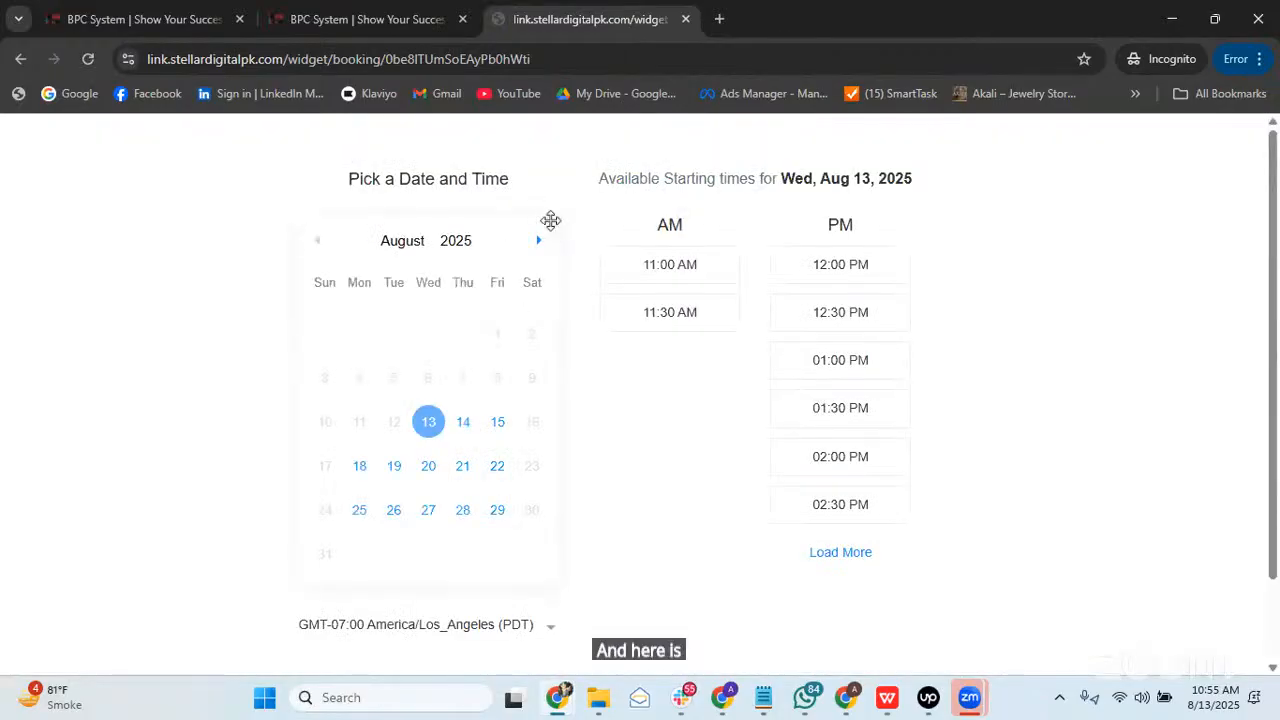
click(154, 26)
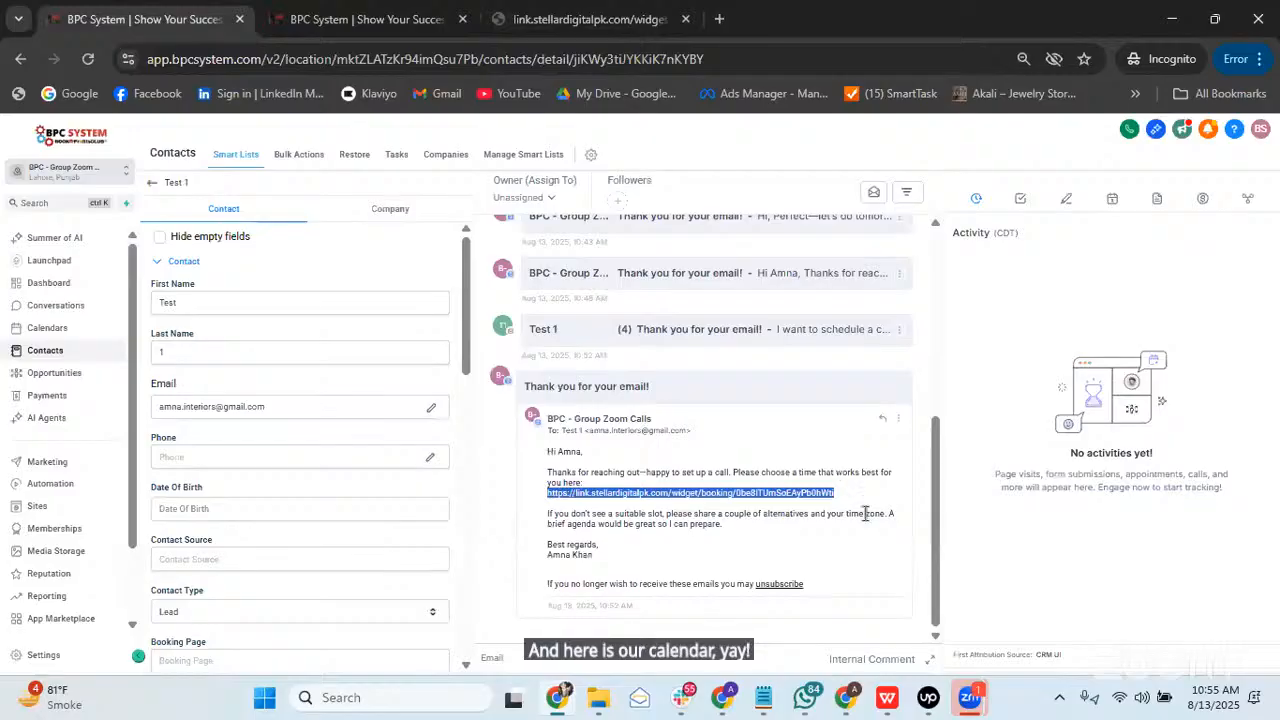
click(726, 398)
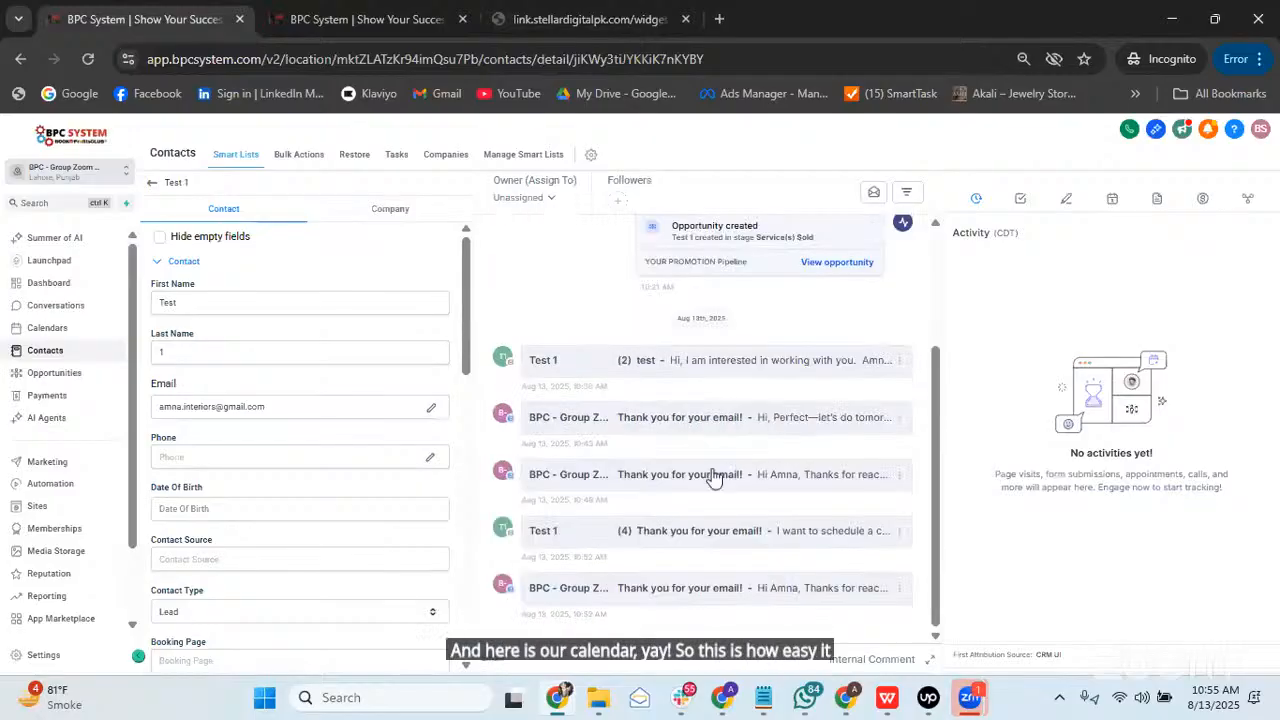